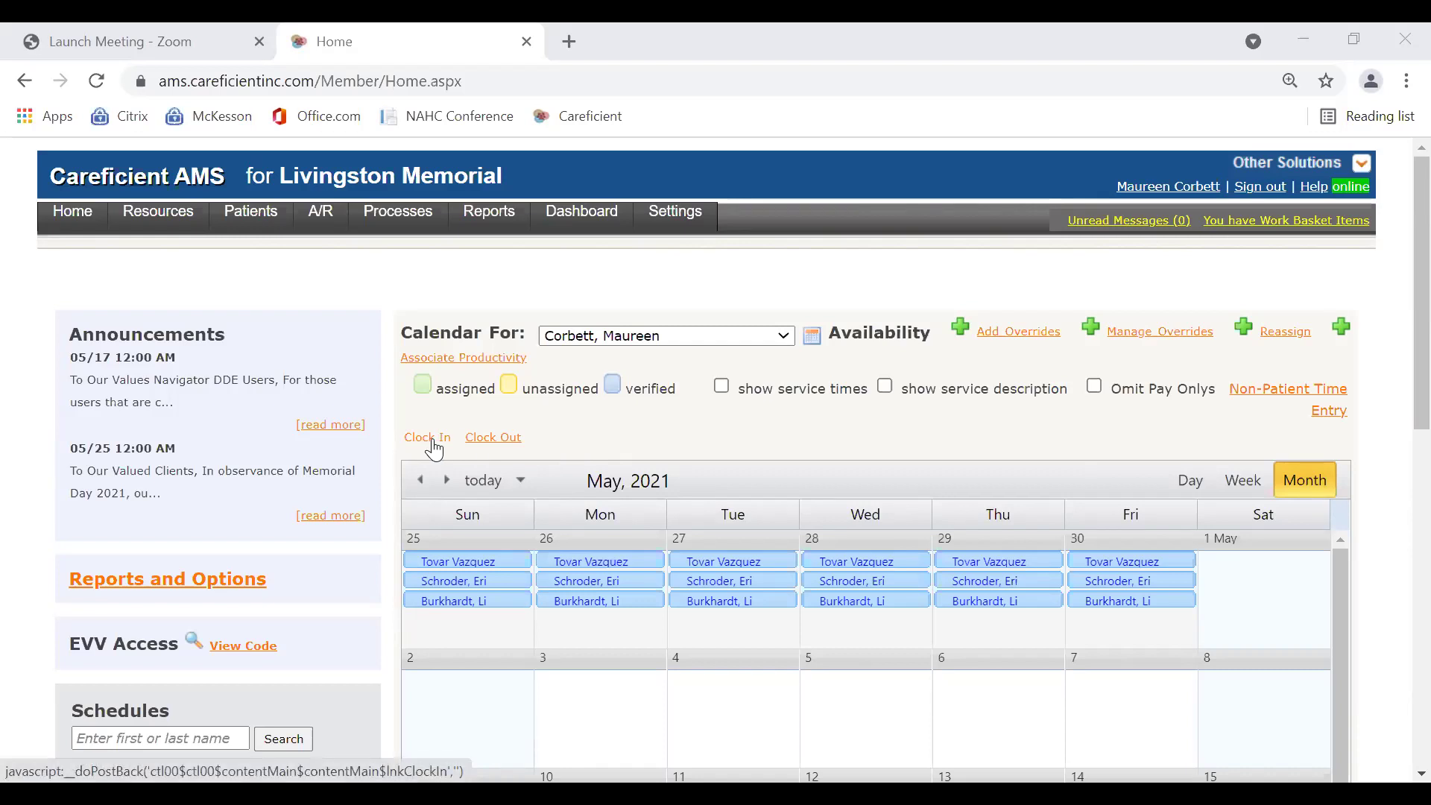
- Clock in with the service Time for the day and save the entry
{"action": "left_click", "coordinate": [429, 438]}
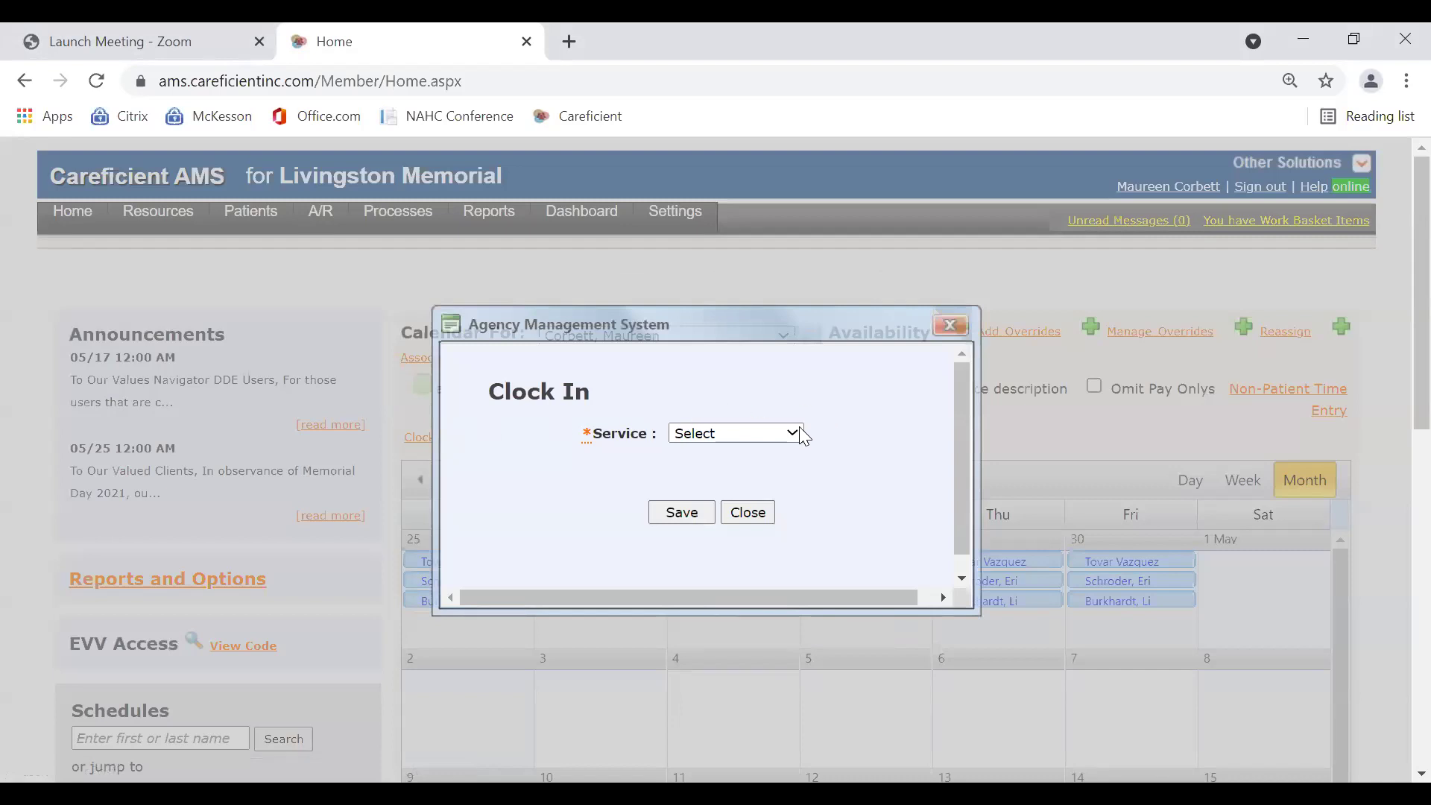
{"action": "left_click", "coordinate": [793, 436]}
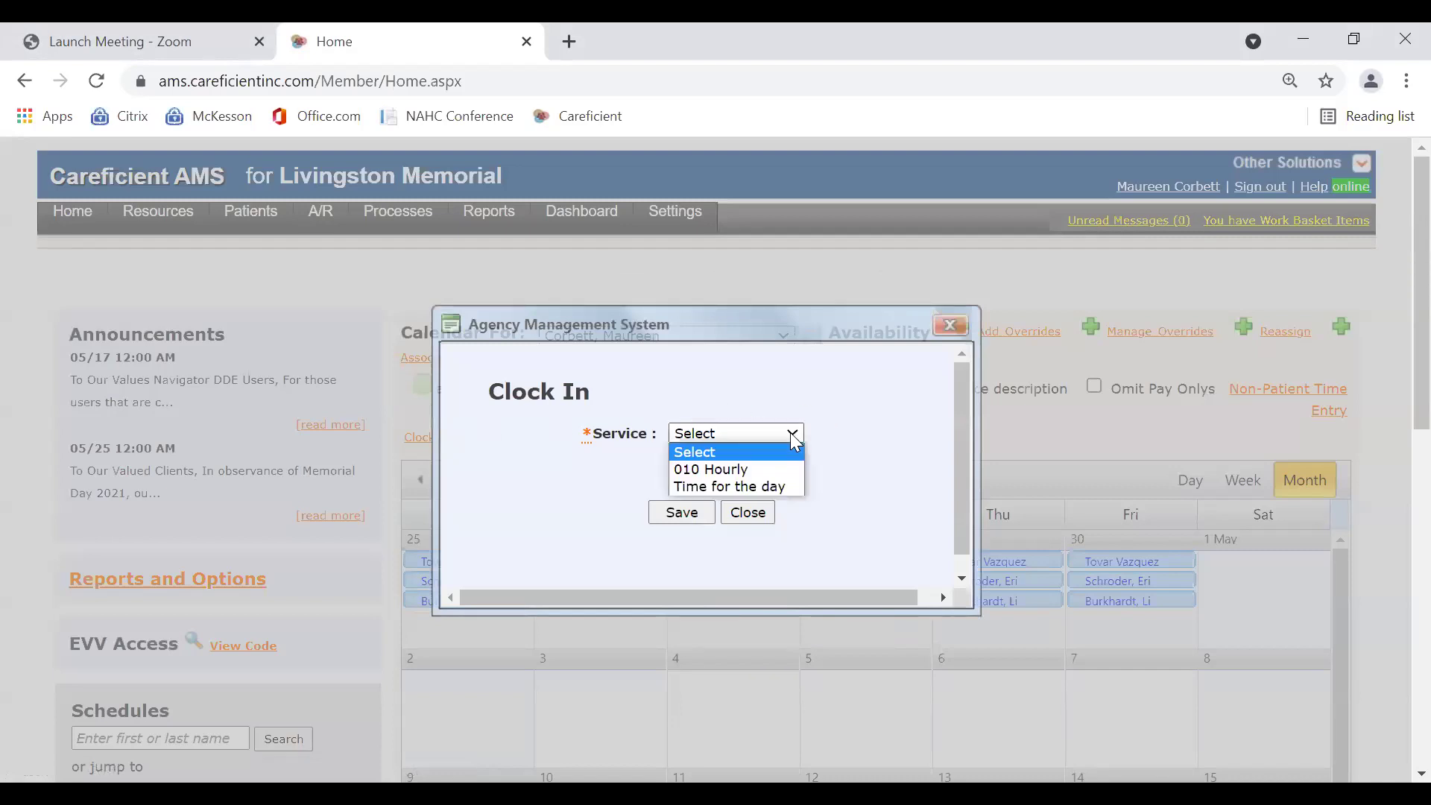
{"action": "left_click", "coordinate": [782, 488]}
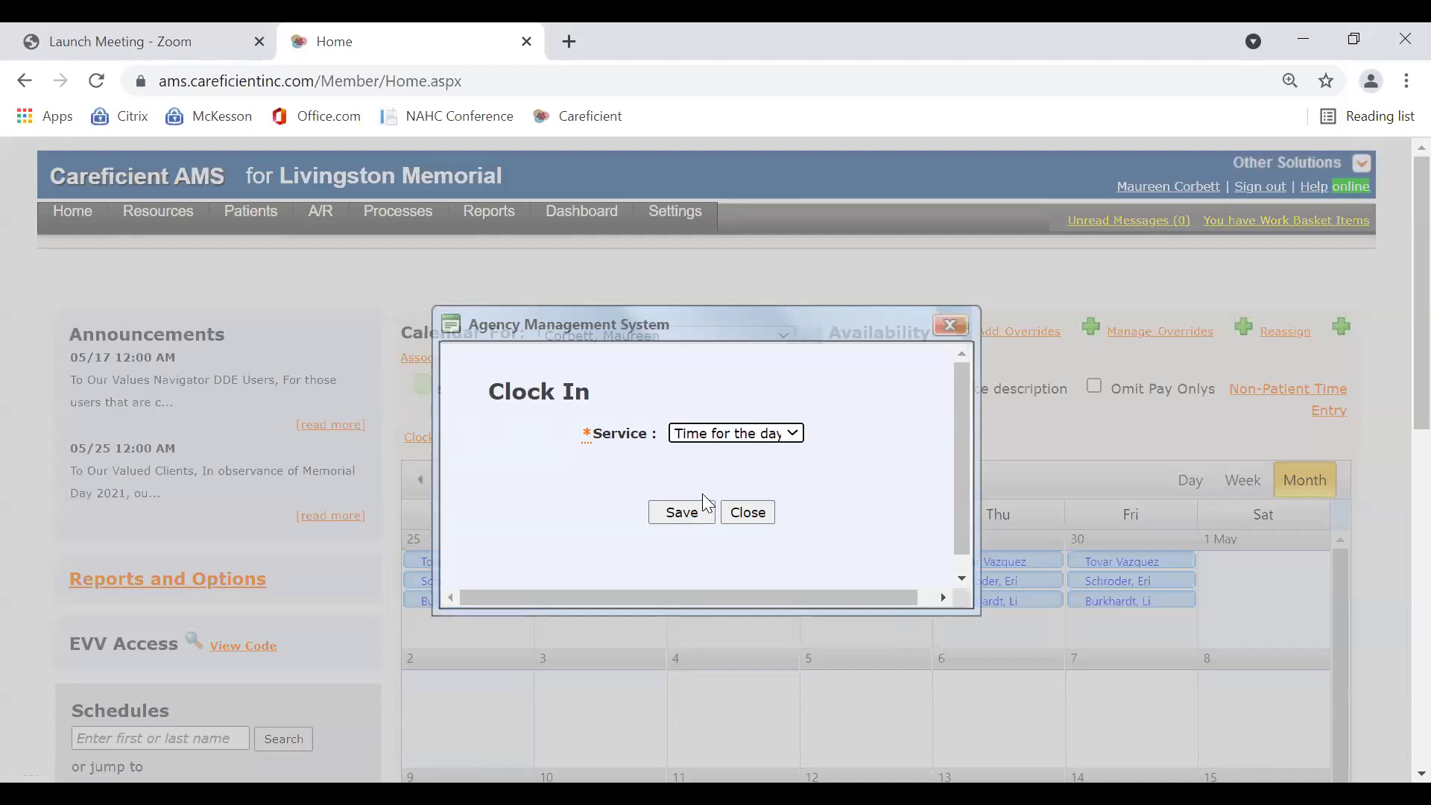
{"action": "left_click", "coordinate": [681, 513]}
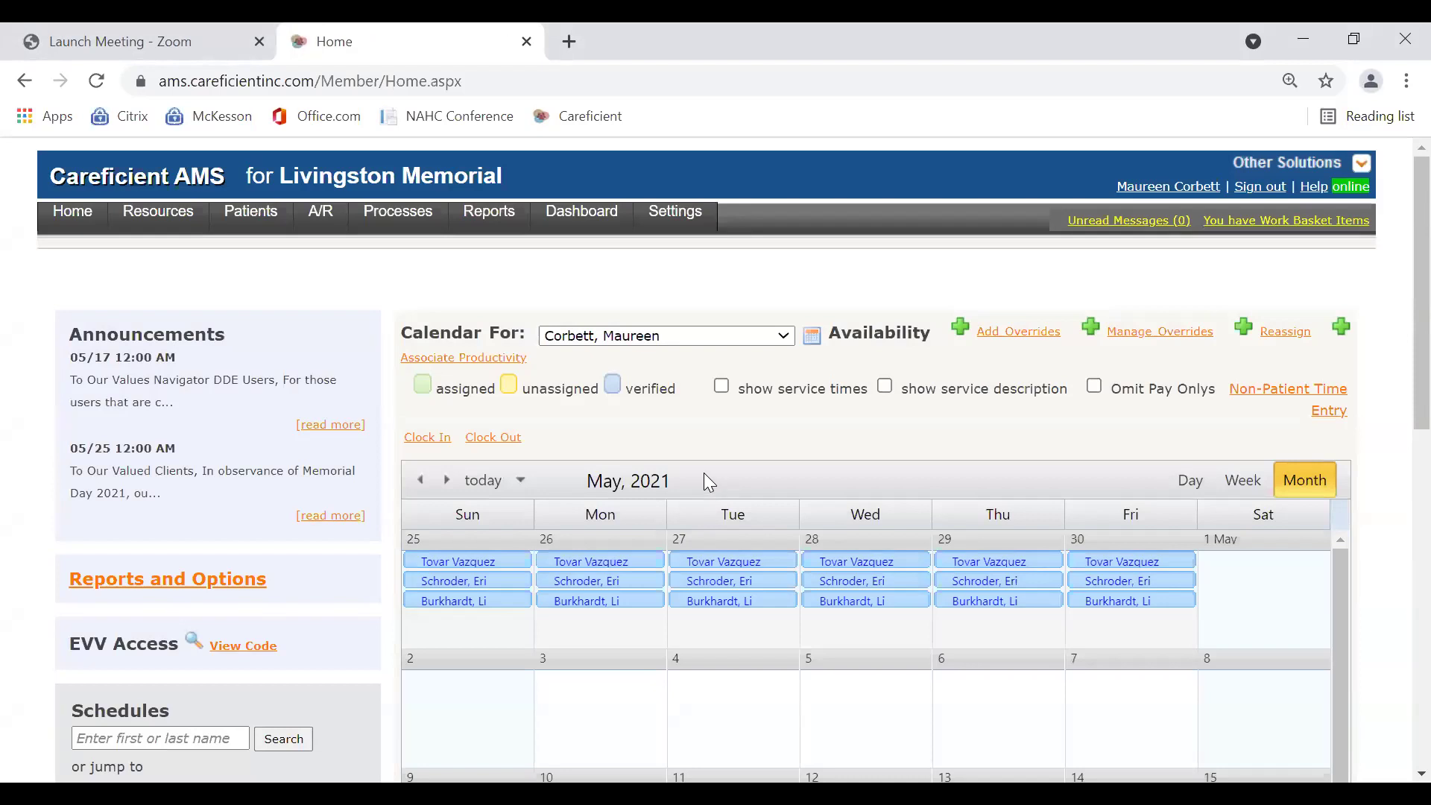
- Examine the May 2021 calendar for the clocked-in Time for the day entry on May 26
{"action": "scroll", "coordinate": [848, 453], "scroll_direction": "down", "scroll_amount": 2}
{"action": "scroll", "coordinate": [867, 499], "scroll_direction": "down", "scroll_amount": 2}
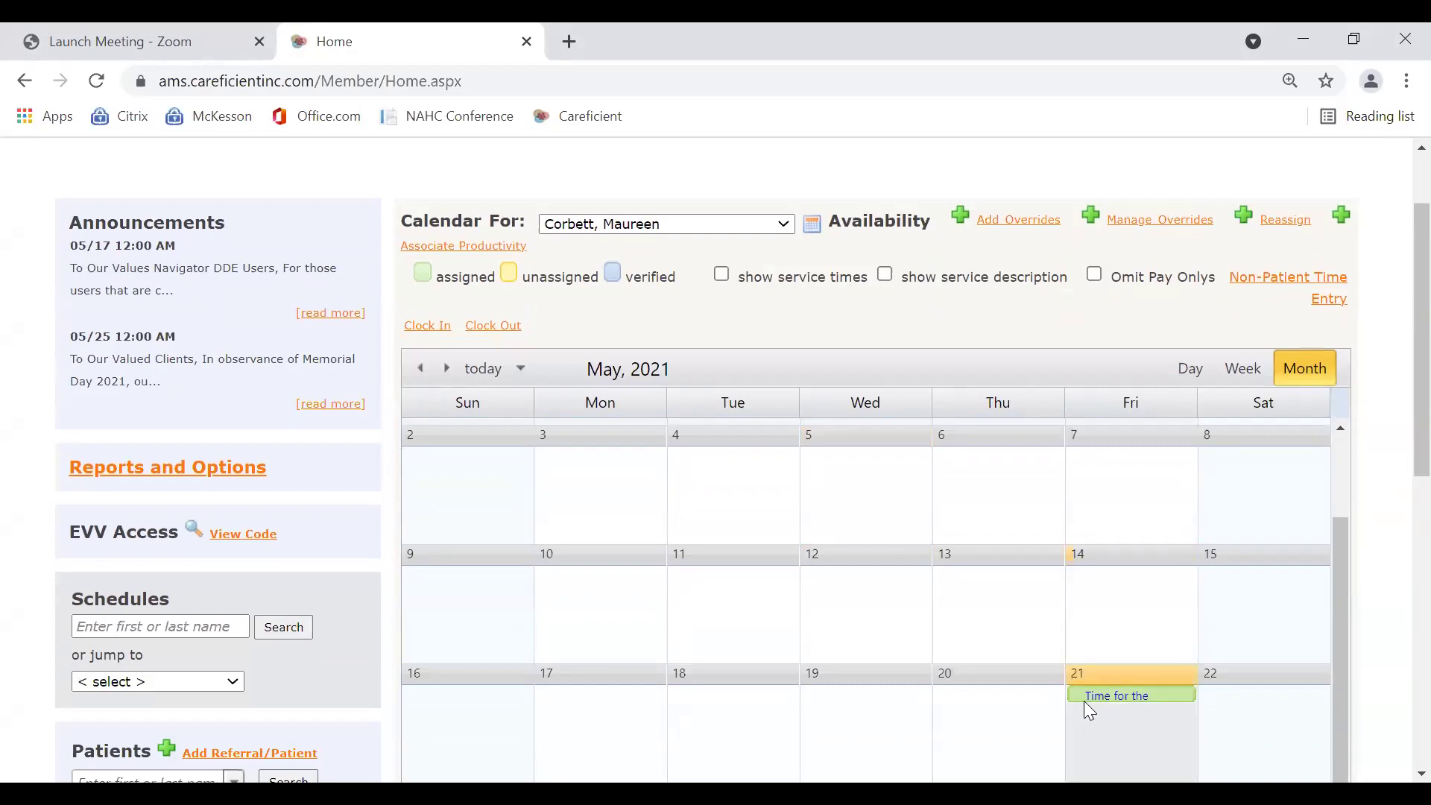
{"action": "scroll", "coordinate": [1075, 714], "scroll_direction": "down", "scroll_amount": 1}
{"action": "scroll", "coordinate": [1077, 705], "scroll_direction": "down", "scroll_amount": 1}
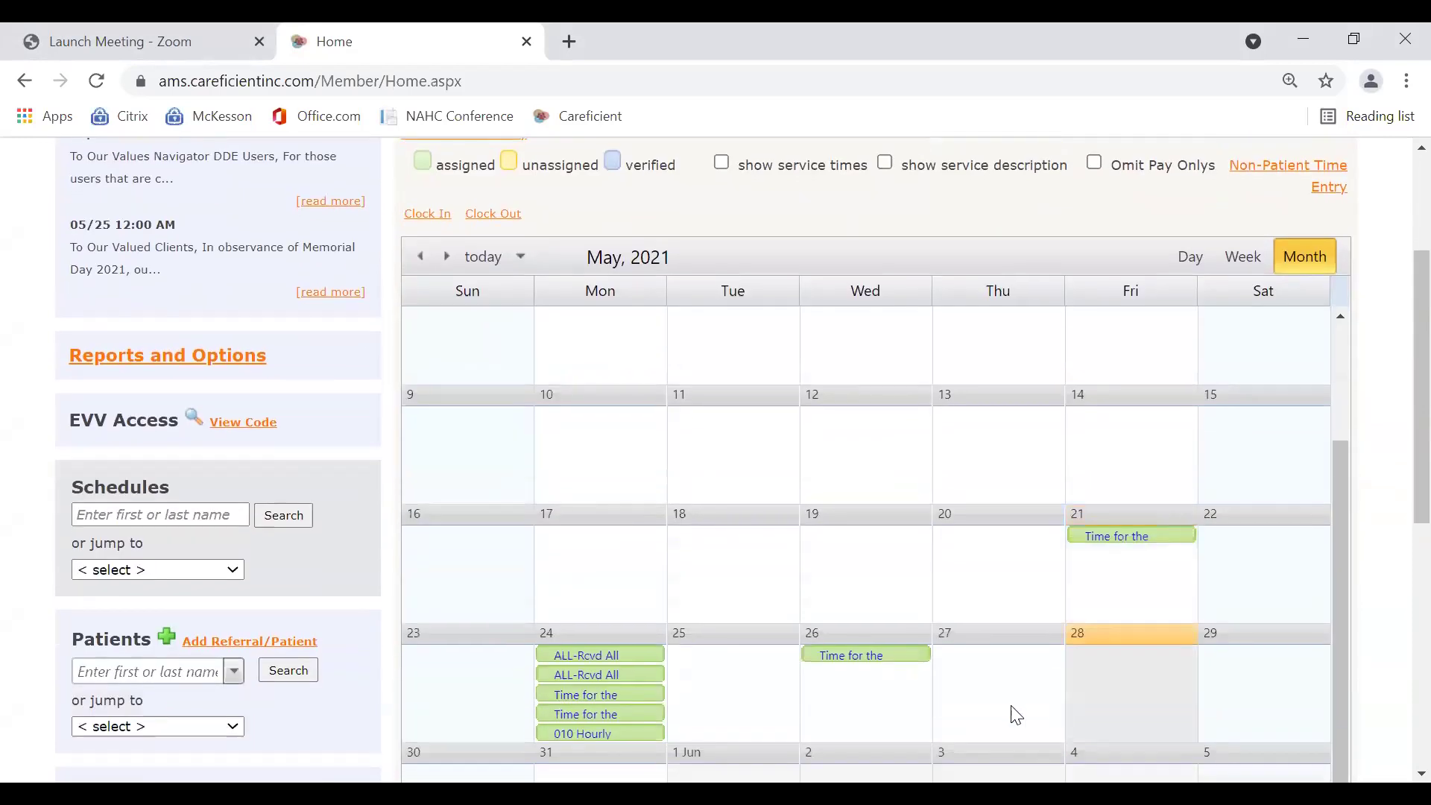
{"action": "scroll", "coordinate": [939, 705], "scroll_direction": "down", "scroll_amount": 1}
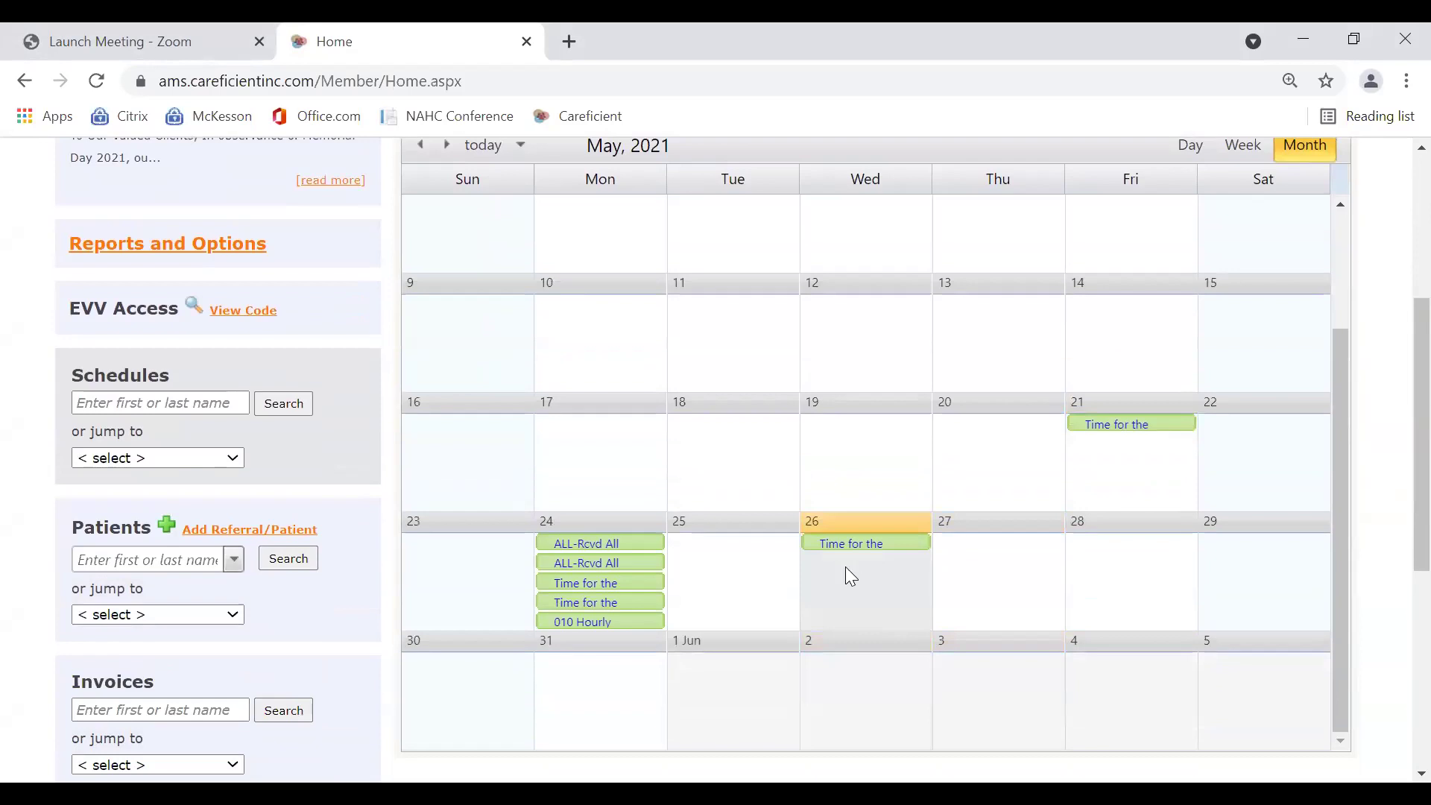
{"action": "mouse_move", "coordinate": [885, 549]}
{"action": "scroll", "coordinate": [904, 550], "scroll_direction": "down", "scroll_amount": 2}
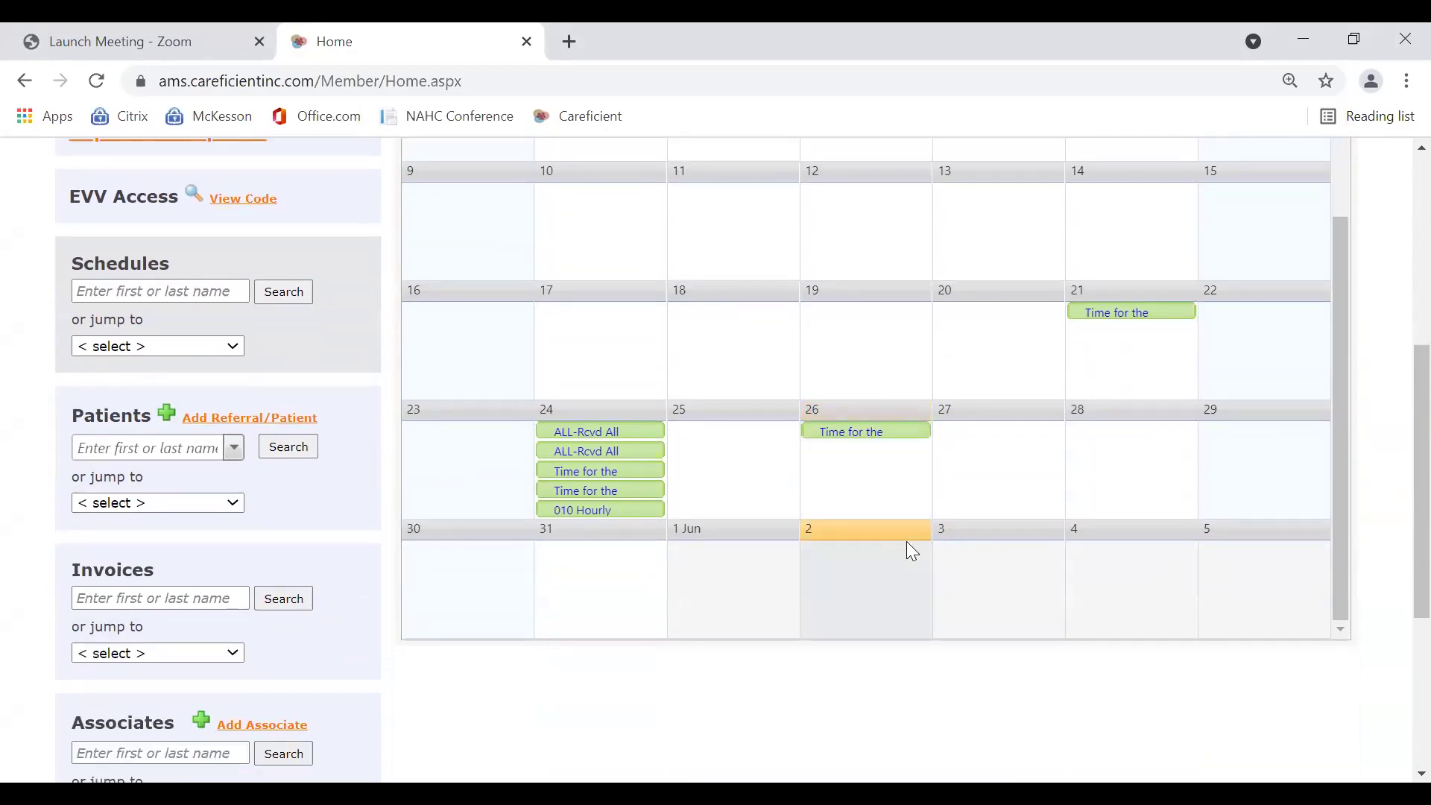
{"action": "scroll", "coordinate": [911, 552], "scroll_direction": "up", "scroll_amount": 1}
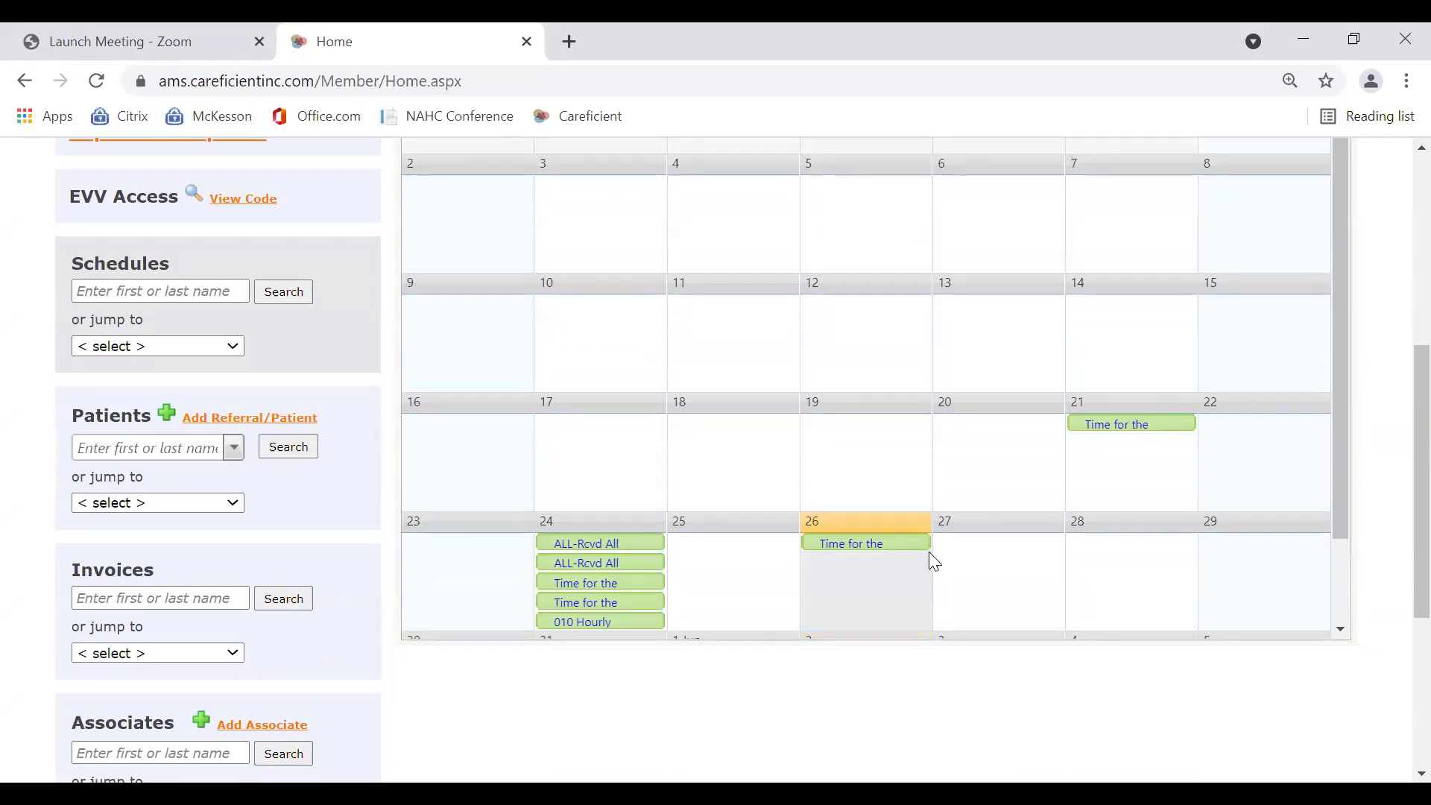
{"action": "scroll", "coordinate": [961, 588], "scroll_direction": "up", "scroll_amount": 1}
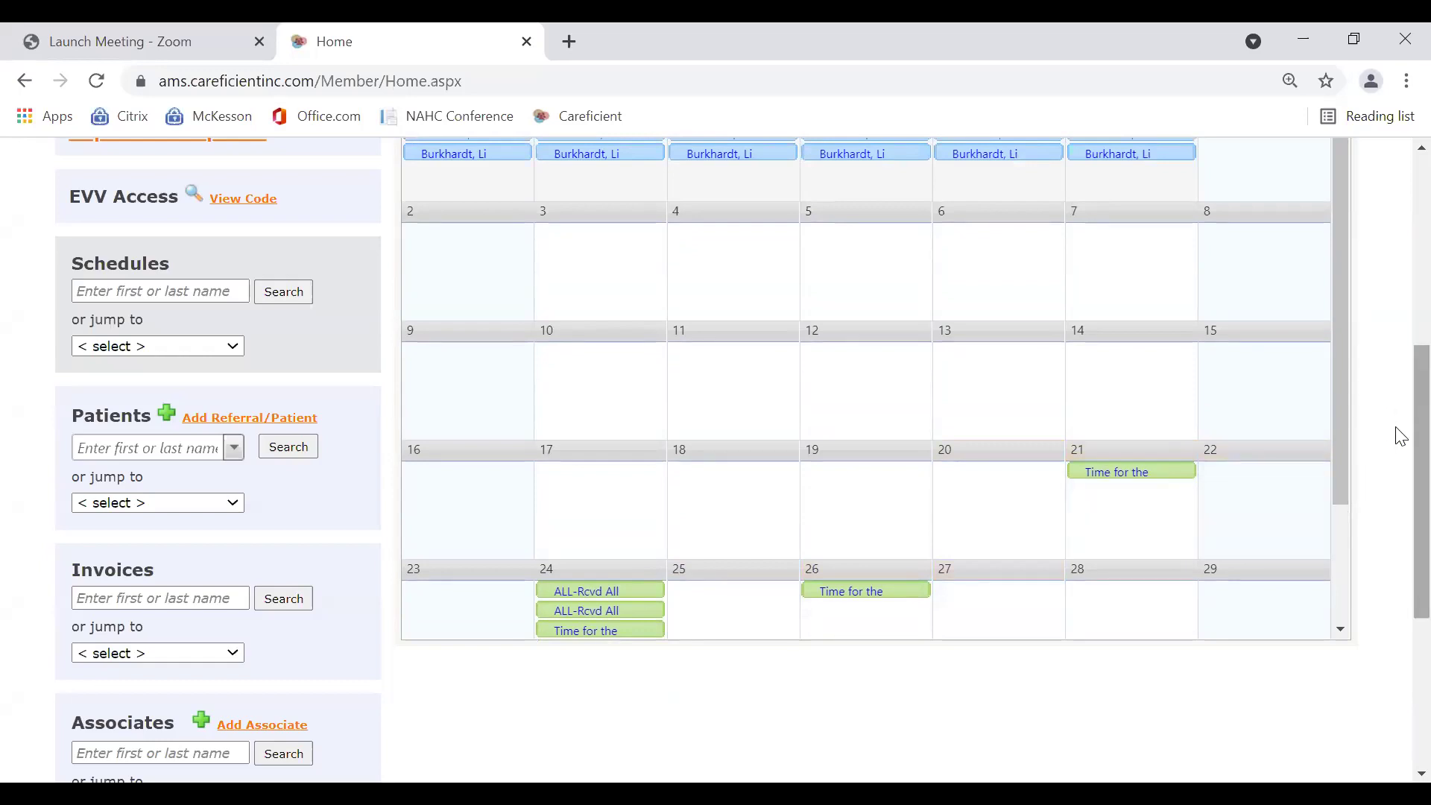
- Clock out of the Time for the day service and check its entry on May 26 in the calendar
{"action": "scroll", "coordinate": [1401, 403], "scroll_direction": "up", "scroll_amount": 6}
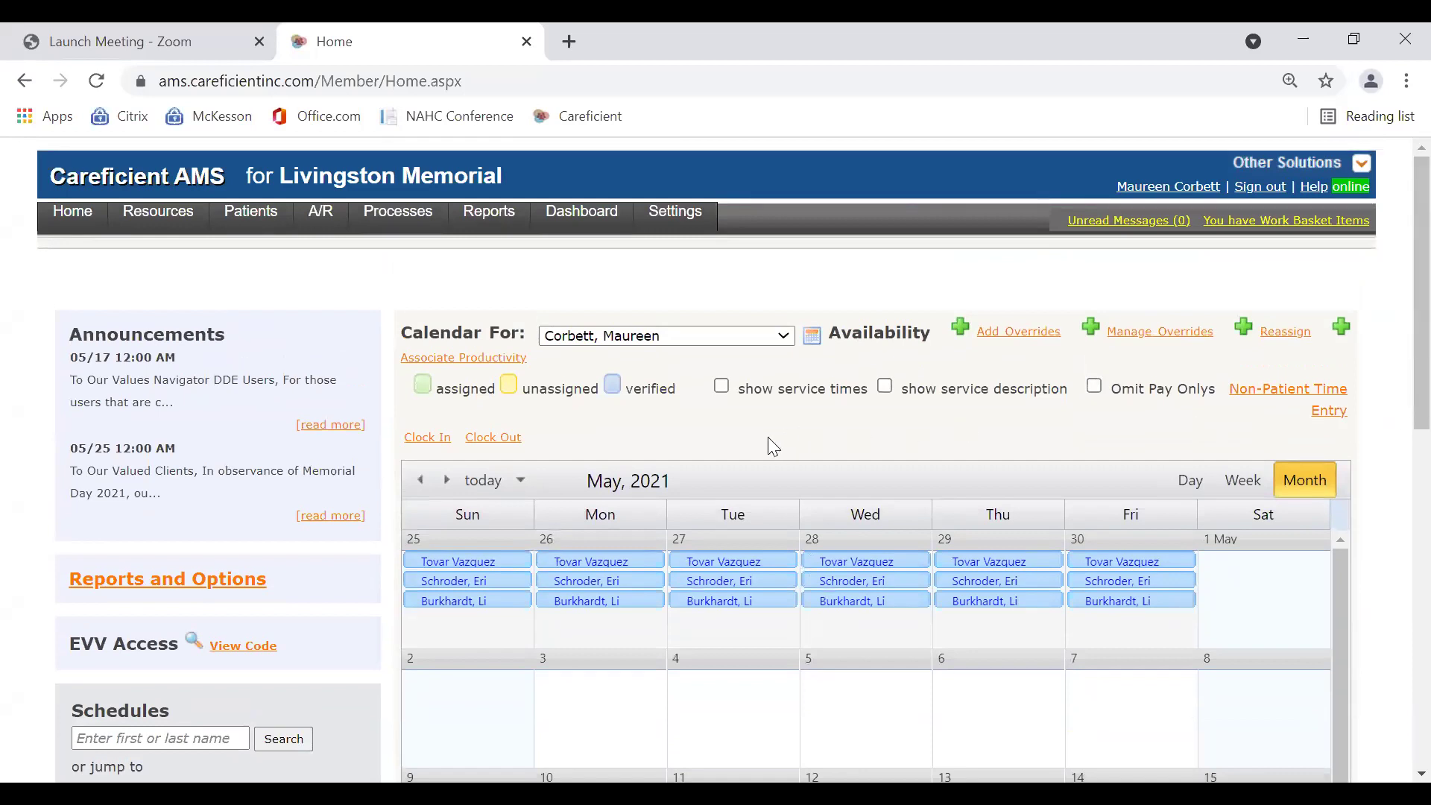
{"action": "left_click", "coordinate": [494, 441]}
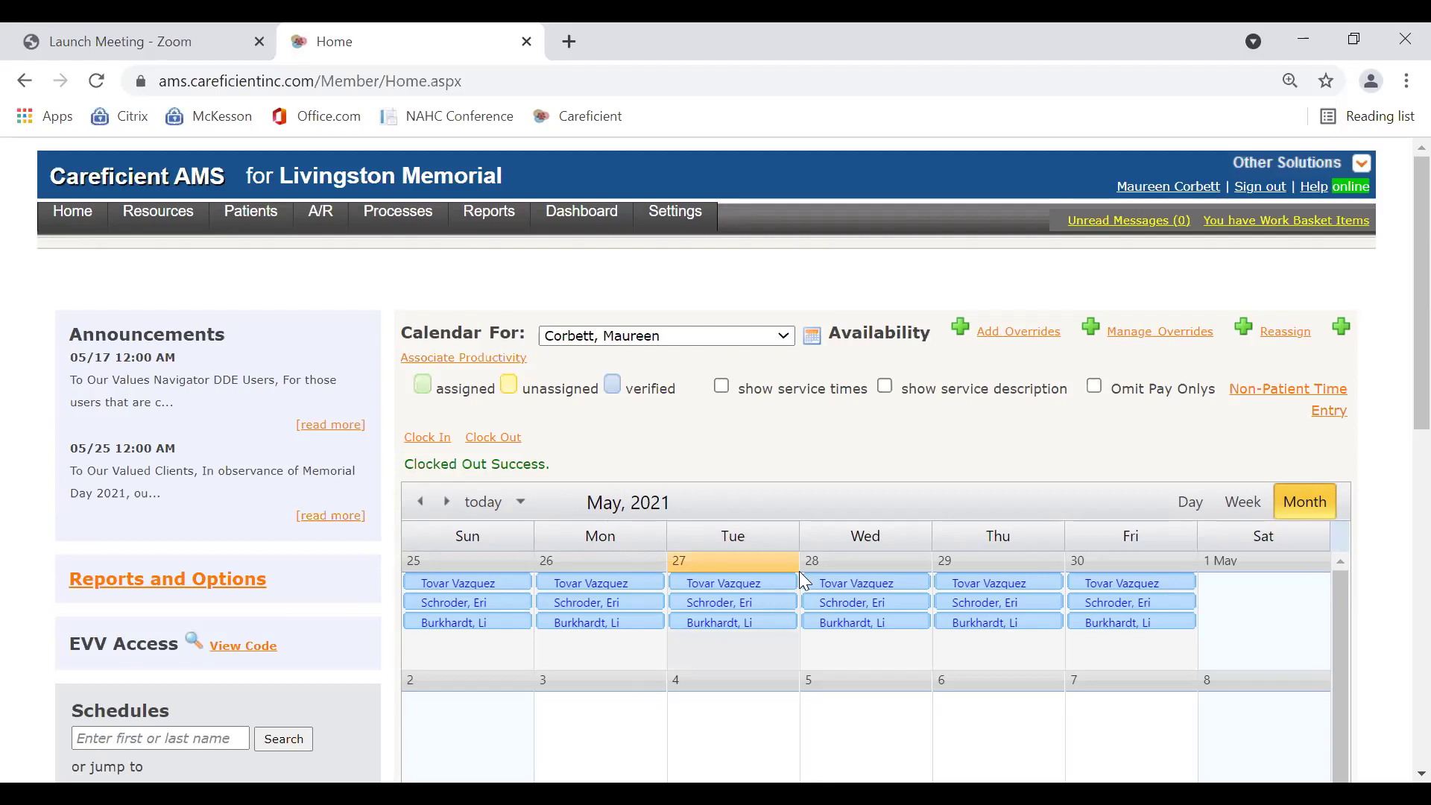
{"action": "scroll", "coordinate": [813, 590], "scroll_direction": "down", "scroll_amount": 5}
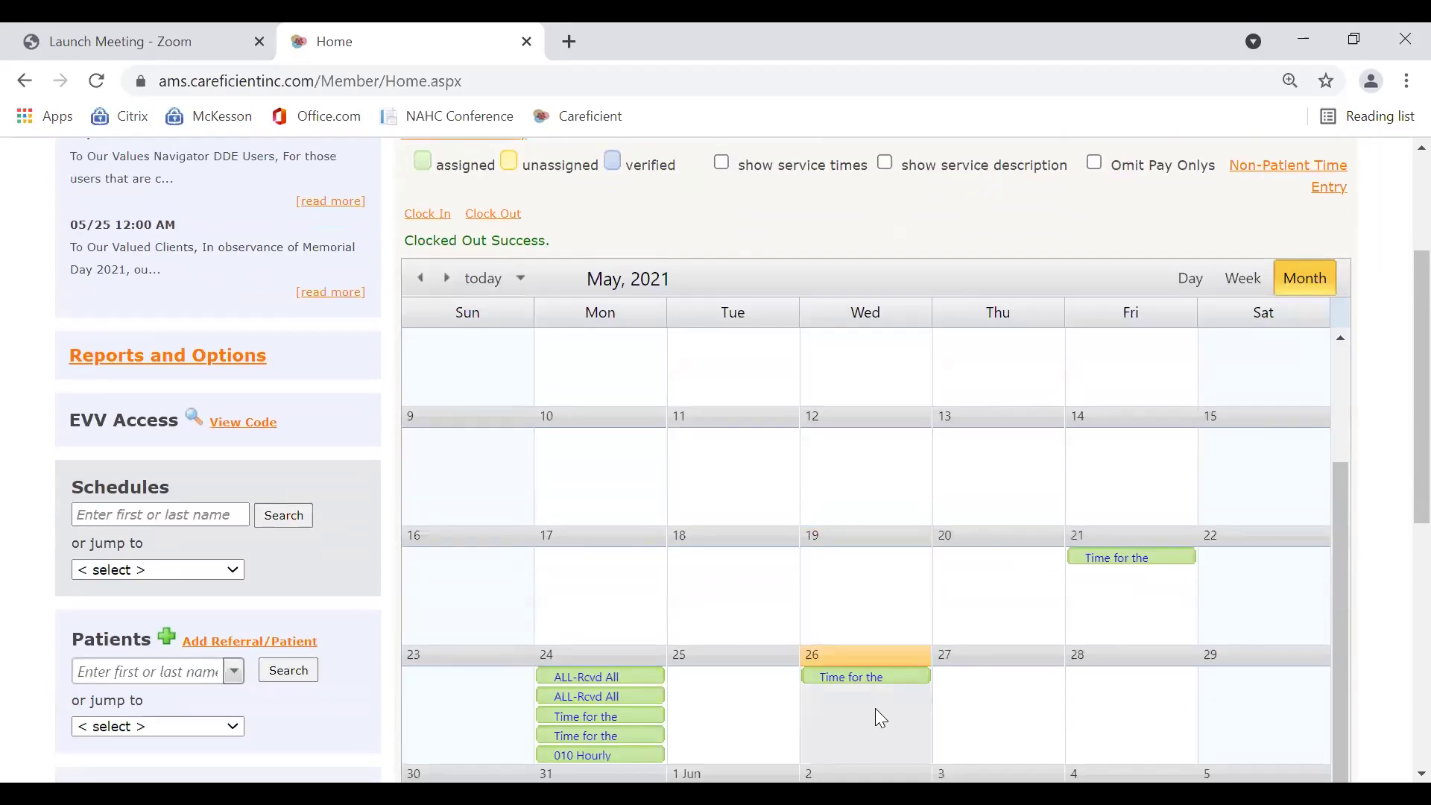
- Add and save a non-patient time entry dated 5/26/2021 with the service ALL-Rcvd All Meals and Breaks
{"action": "scroll", "coordinate": [840, 580], "scroll_direction": "up", "scroll_amount": 3}
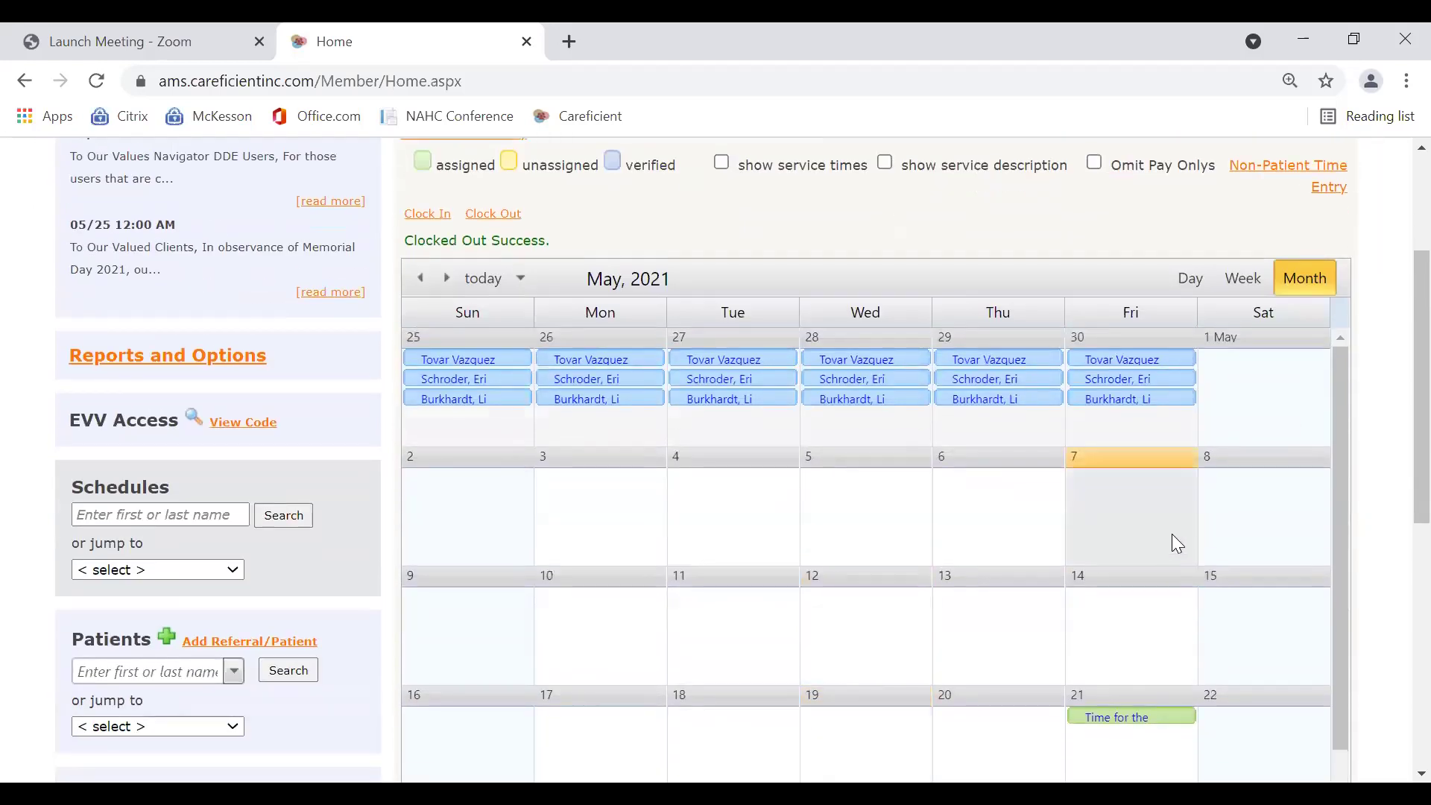
{"action": "scroll", "coordinate": [1396, 395], "scroll_direction": "up", "scroll_amount": 2}
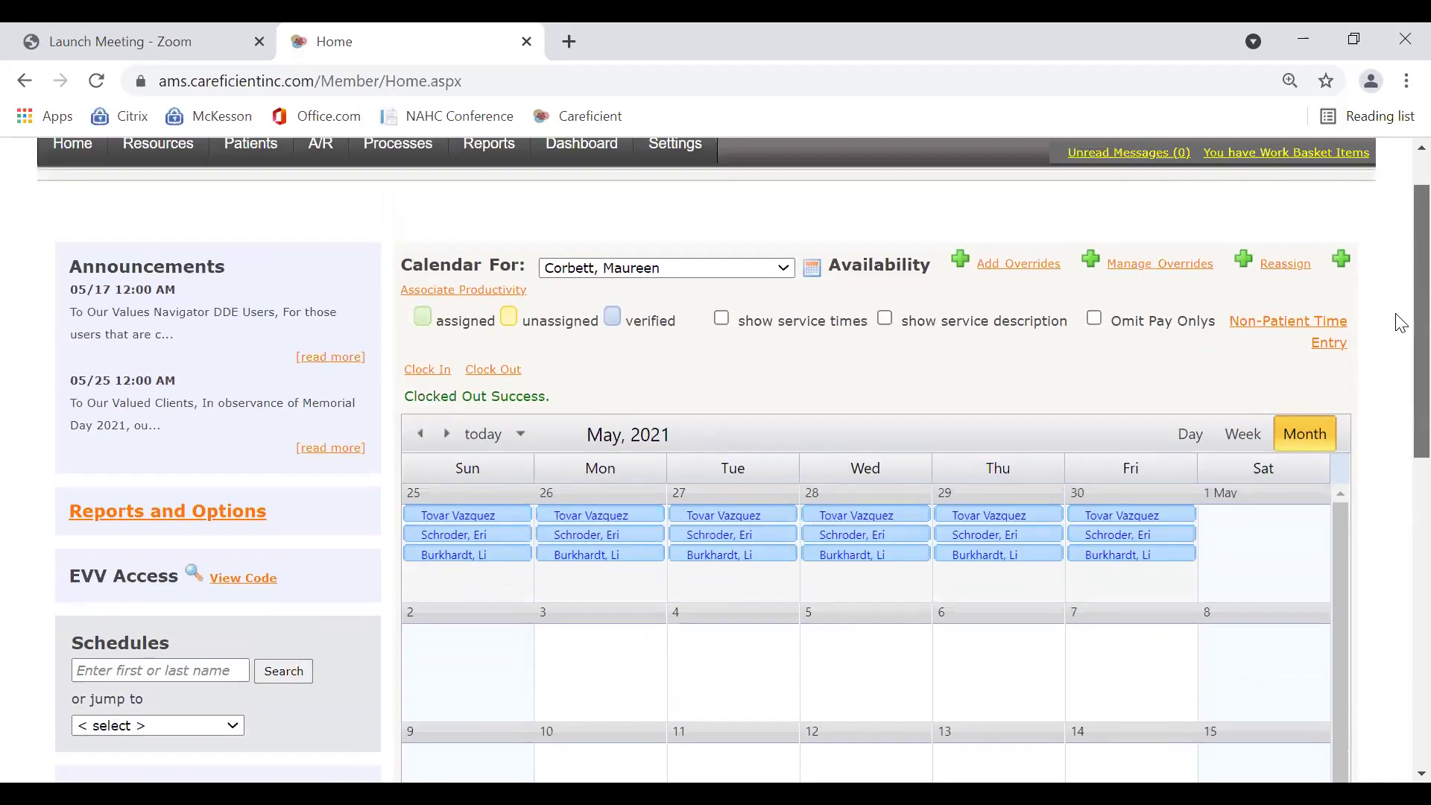
{"action": "scroll", "coordinate": [1400, 321], "scroll_direction": "up", "scroll_amount": 1}
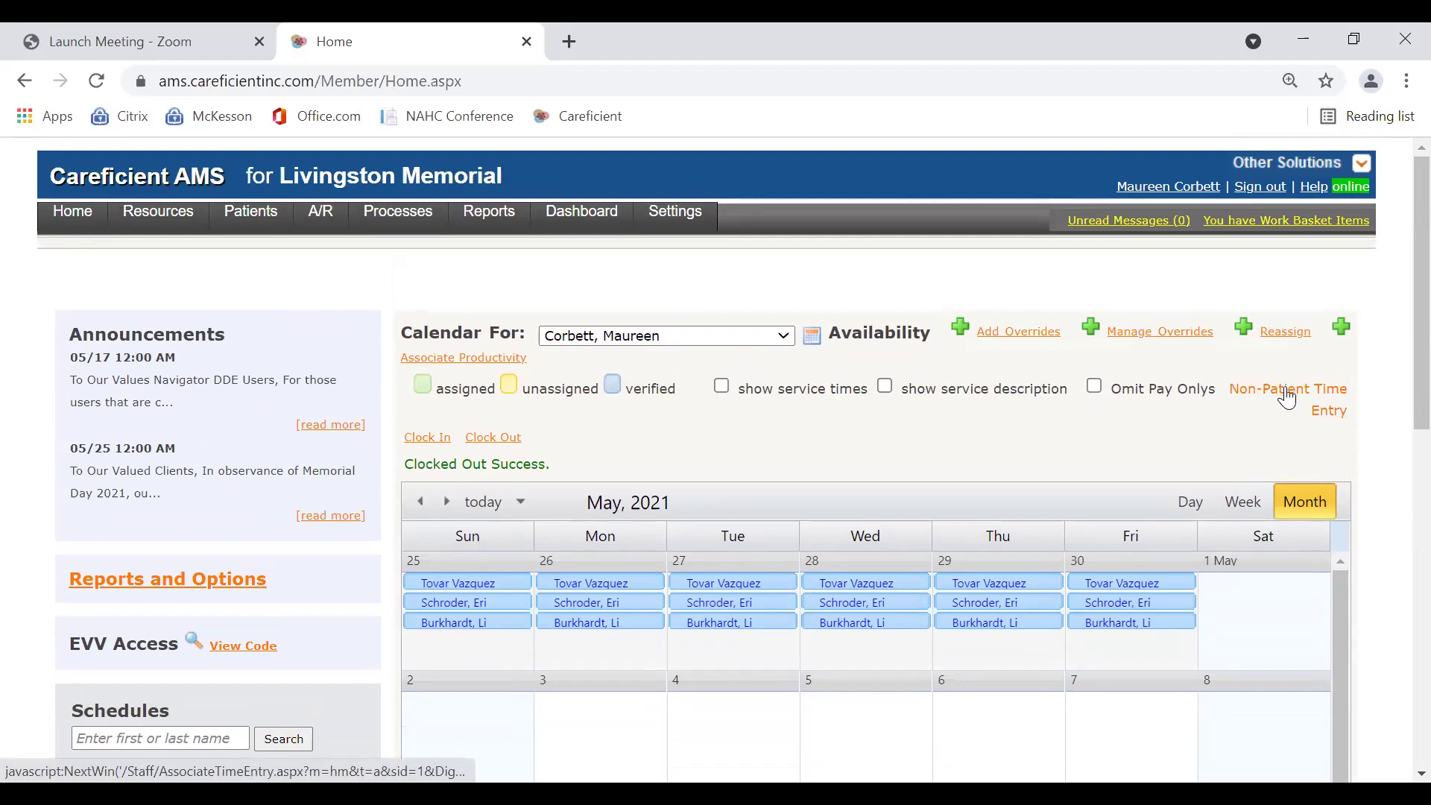
{"action": "left_click", "coordinate": [1338, 406]}
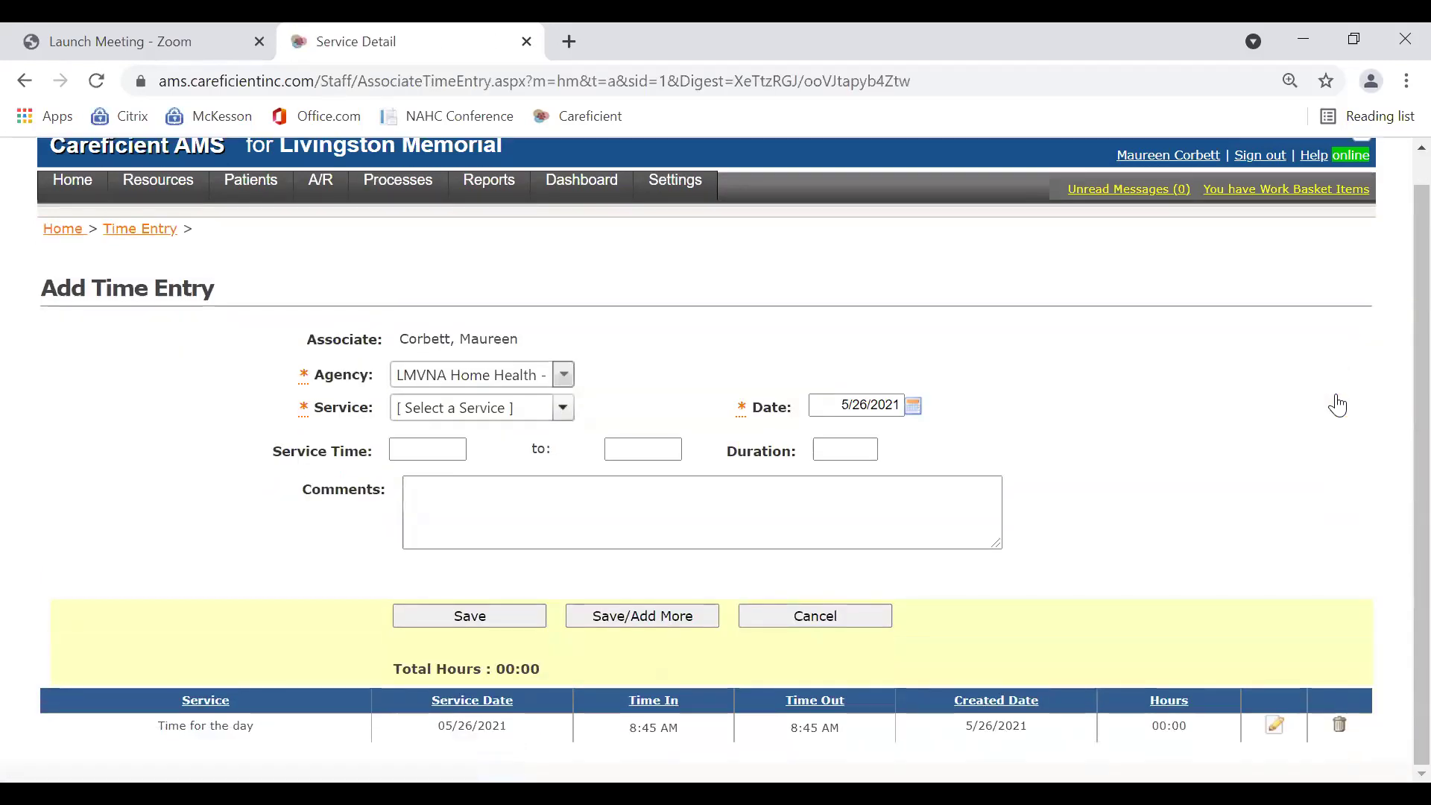
{"action": "left_click", "coordinate": [568, 409]}
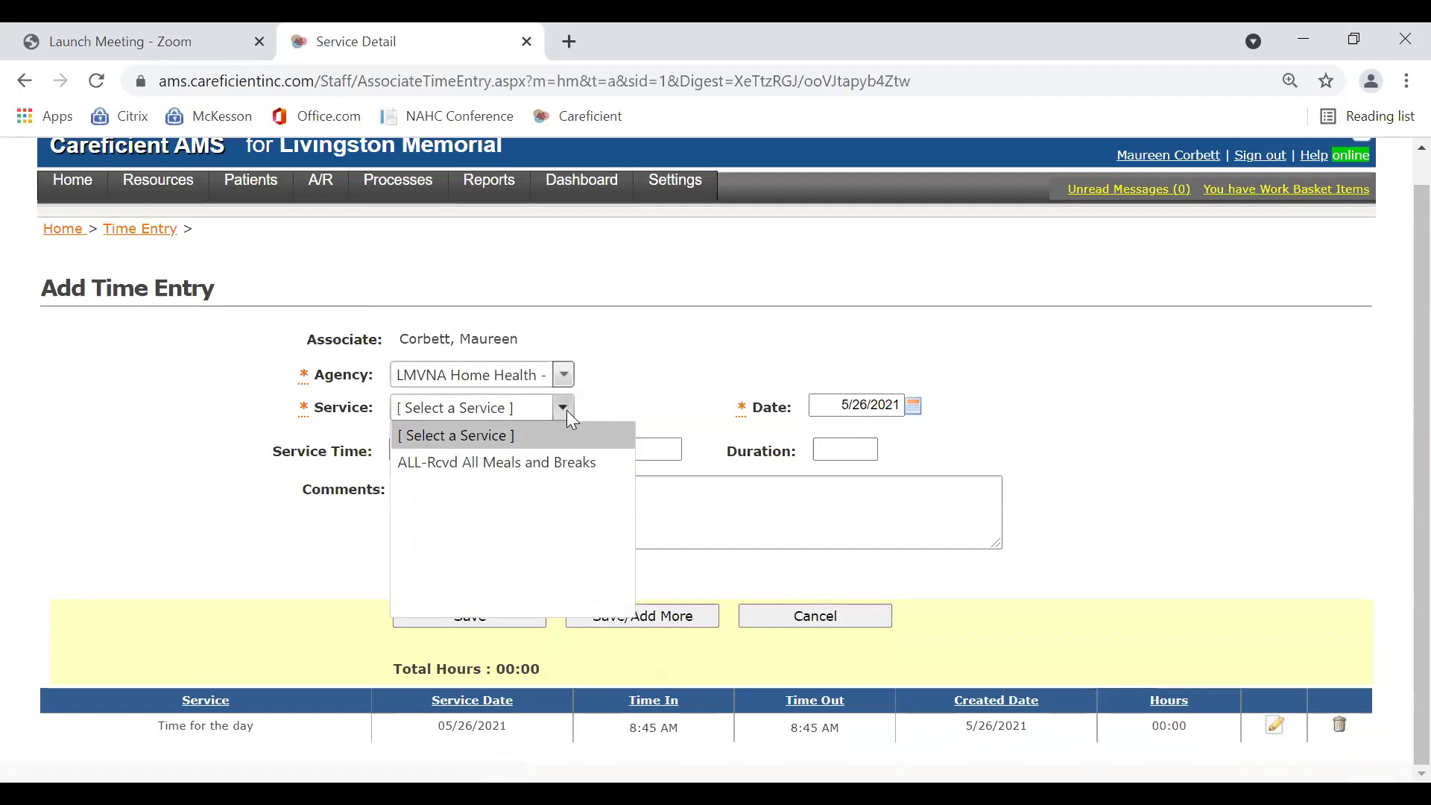
{"action": "left_click", "coordinate": [464, 462]}
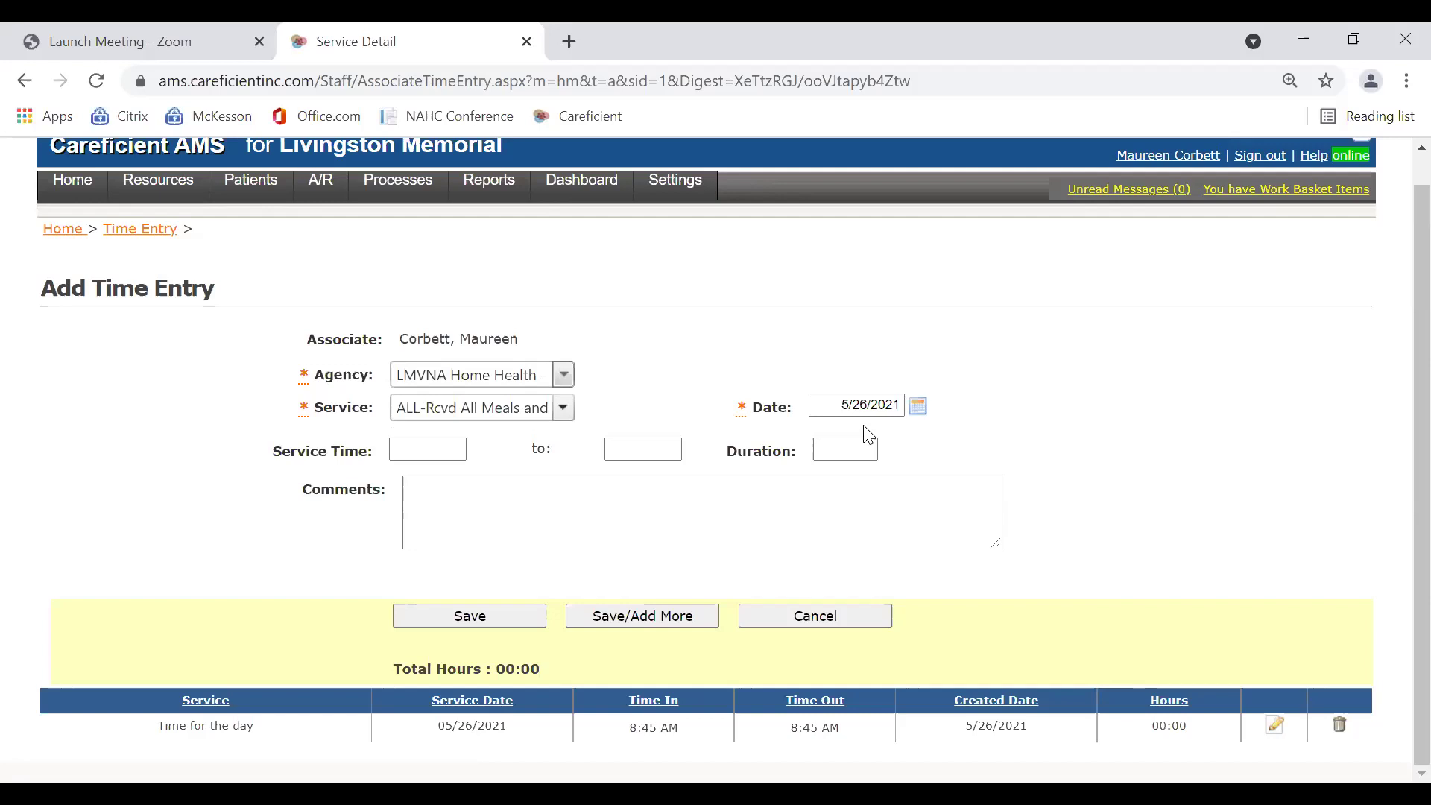
{"action": "left_click", "coordinate": [440, 621]}
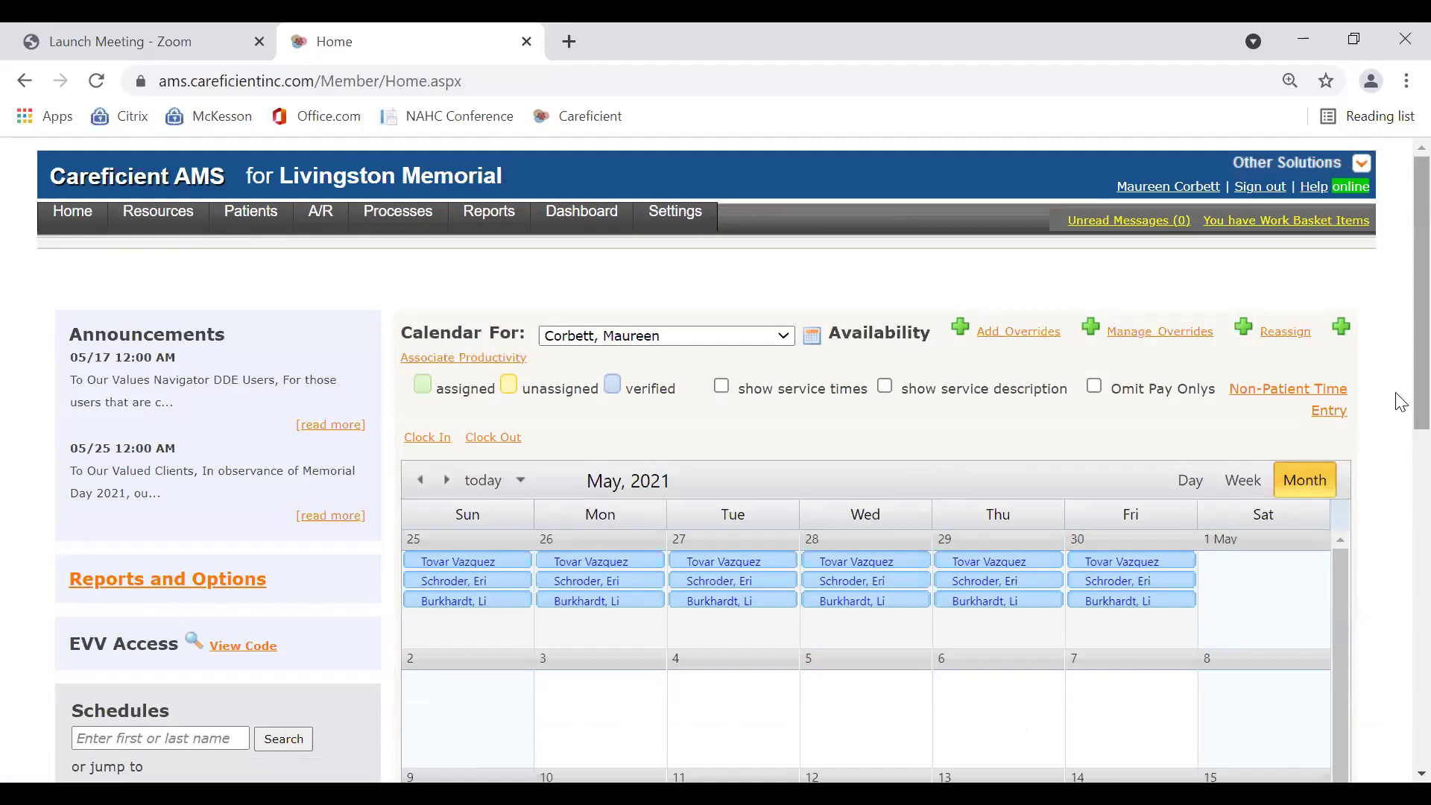
- Start a new pay only service entry and set its agency to LMVNA Home Health - VIN
{"action": "scroll", "coordinate": [1399, 409], "scroll_direction": "down", "scroll_amount": 1}
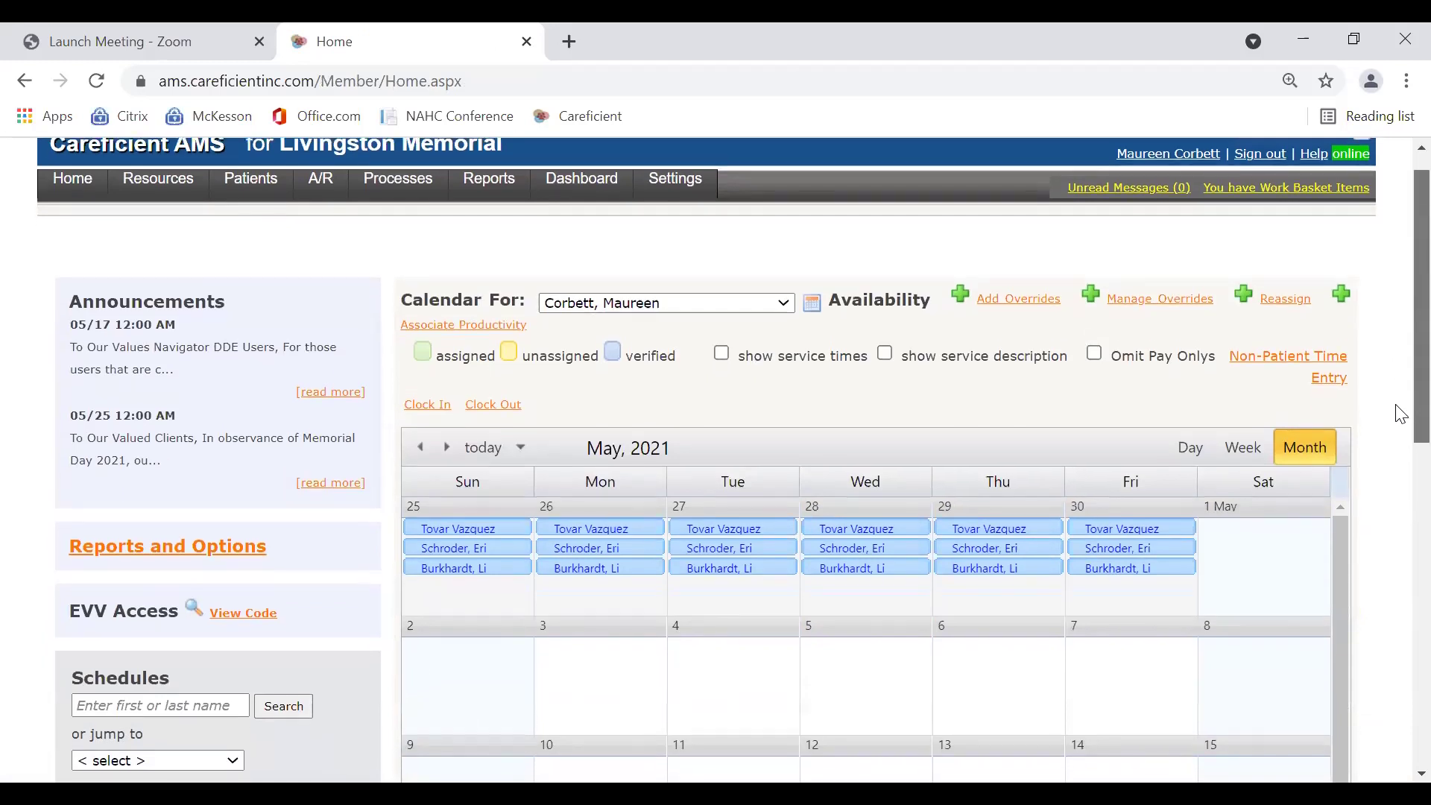
{"action": "scroll", "coordinate": [1400, 416], "scroll_direction": "down", "scroll_amount": 5}
{"action": "scroll", "coordinate": [1401, 643], "scroll_direction": "down", "scroll_amount": 3}
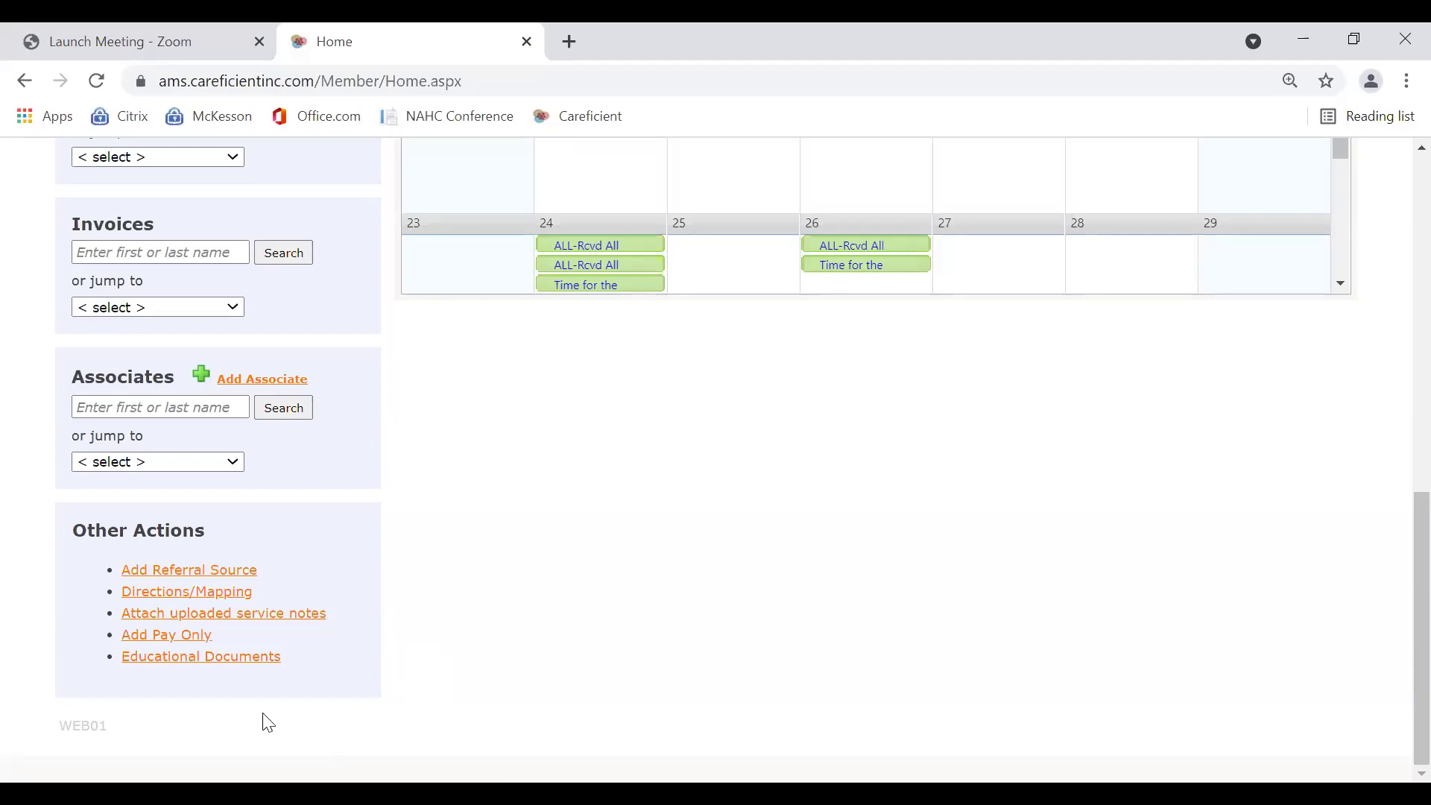
{"action": "left_click", "coordinate": [174, 642]}
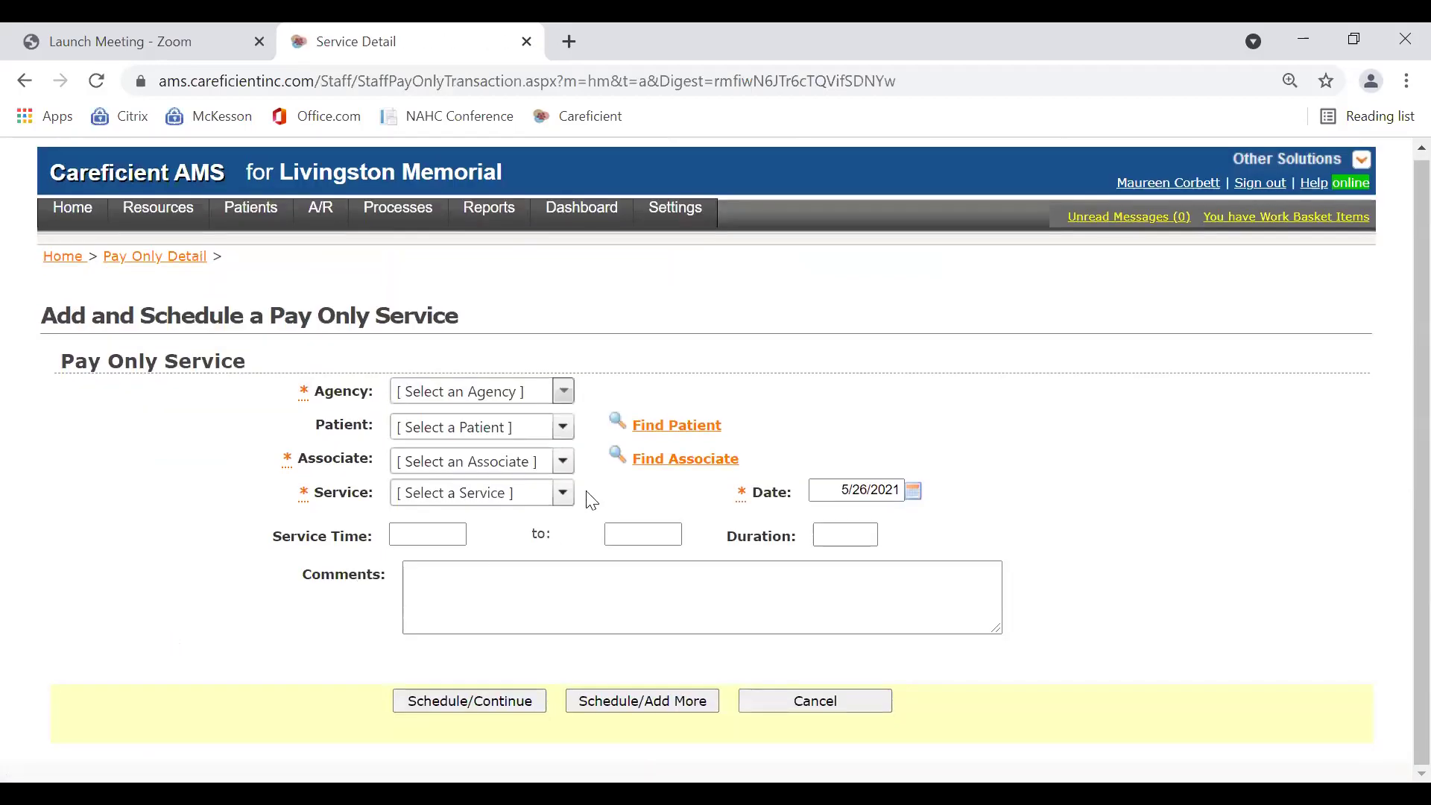
{"action": "left_click", "coordinate": [564, 390]}
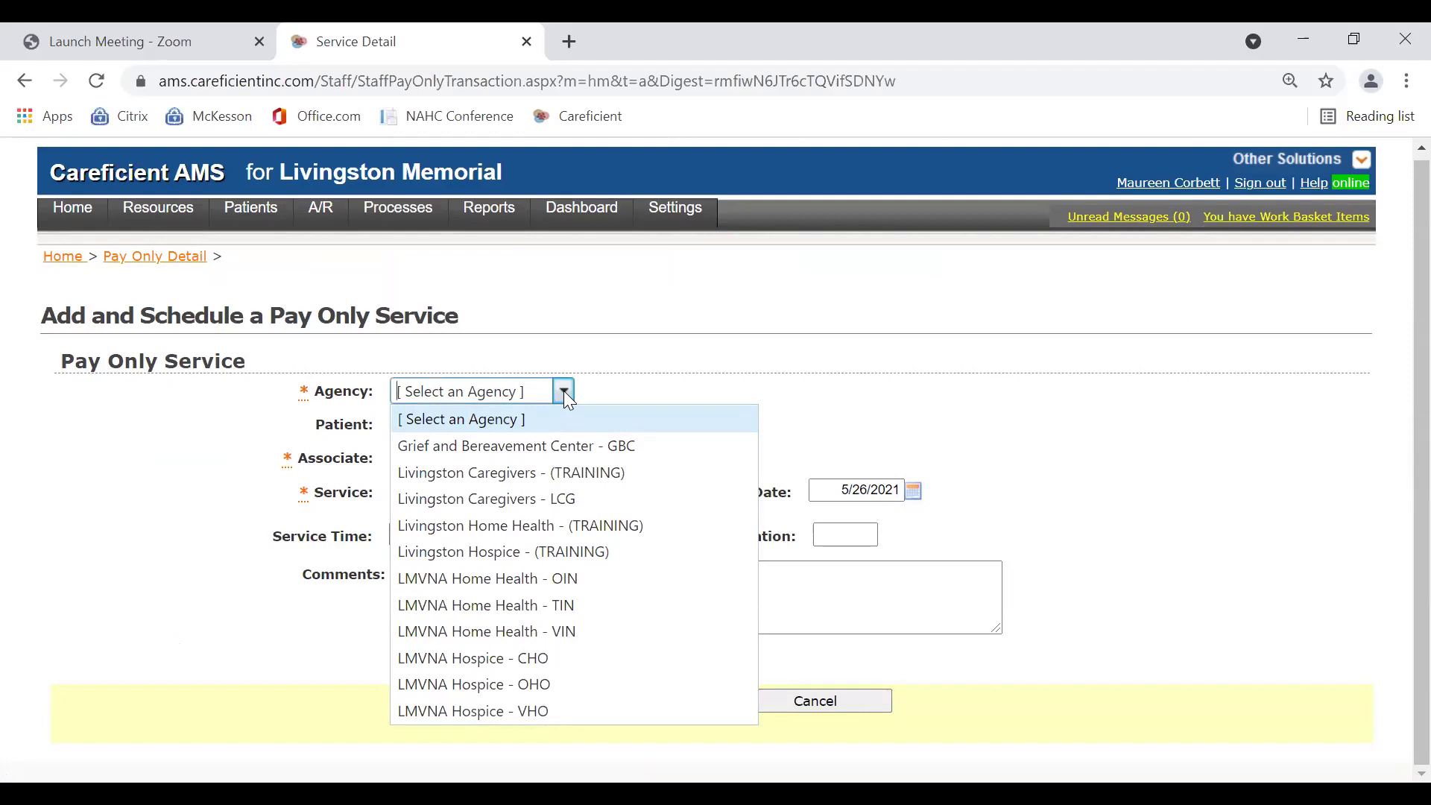
{"action": "left_click", "coordinate": [549, 632]}
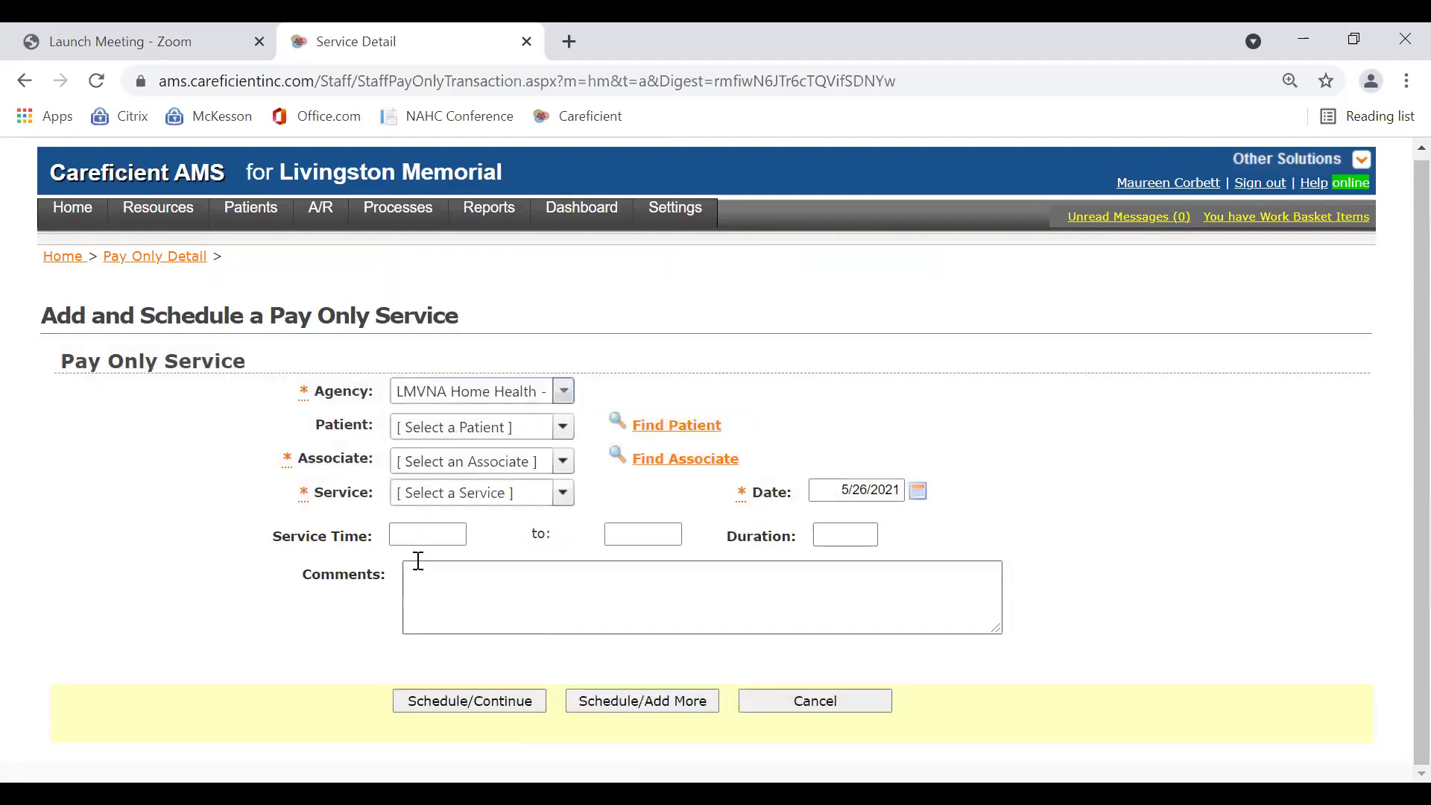
- Select the associate's name for the pay only service
{"action": "left_click", "coordinate": [558, 460]}
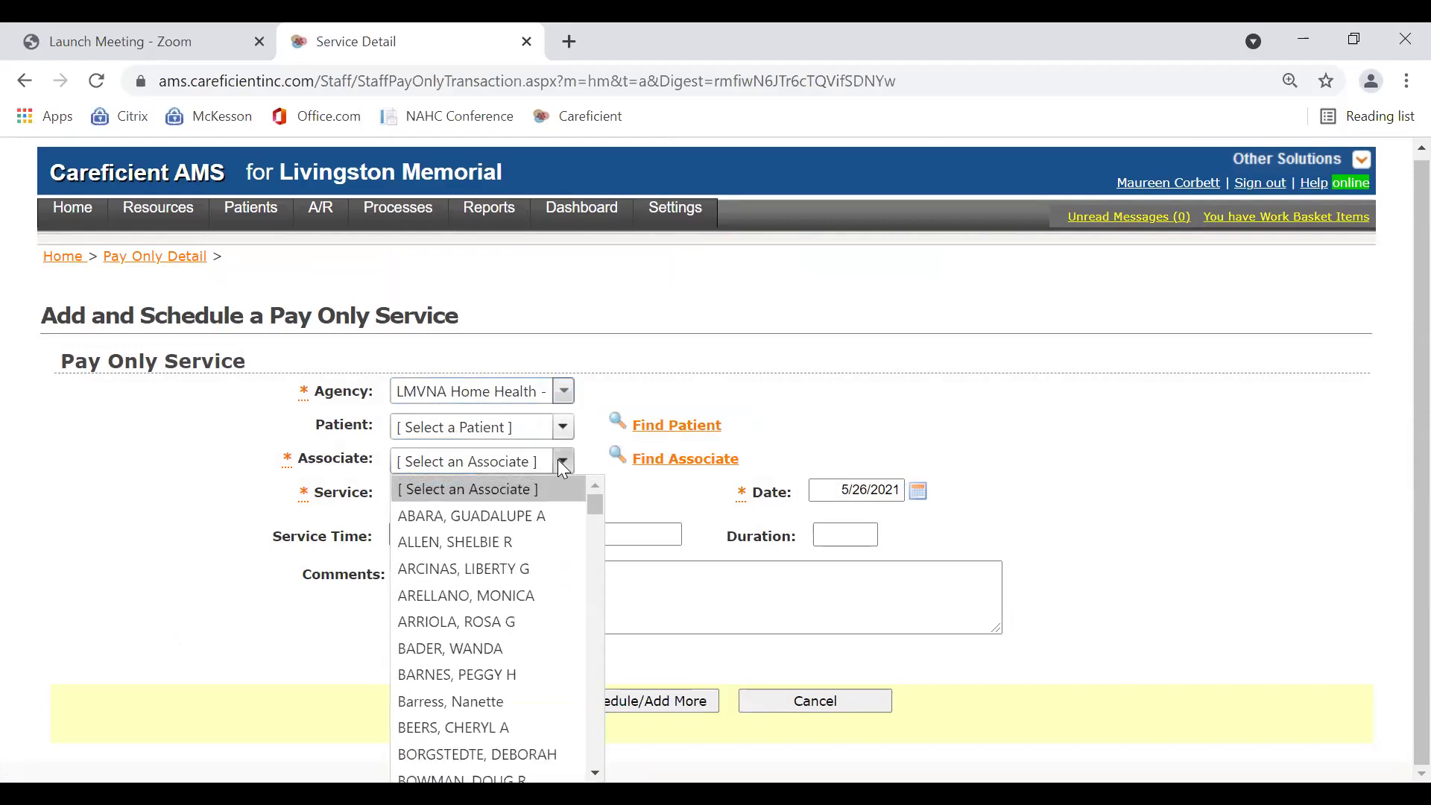
{"action": "scroll", "coordinate": [505, 630], "scroll_direction": "down", "scroll_amount": 3}
{"action": "scroll", "coordinate": [507, 636], "scroll_direction": "down", "scroll_amount": 4}
{"action": "scroll", "coordinate": [506, 635], "scroll_direction": "up", "scroll_amount": 2}
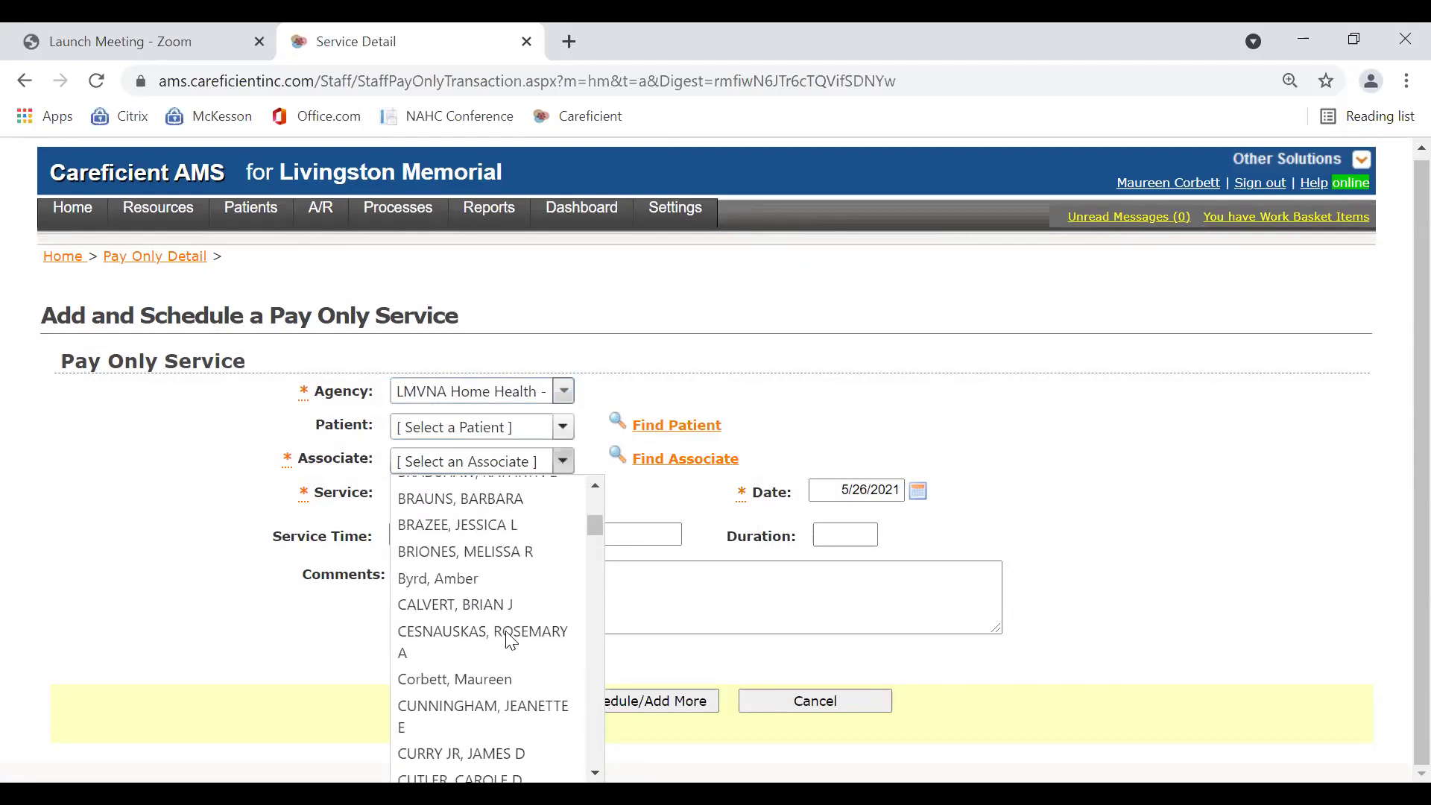
{"action": "left_click", "coordinate": [475, 641]}
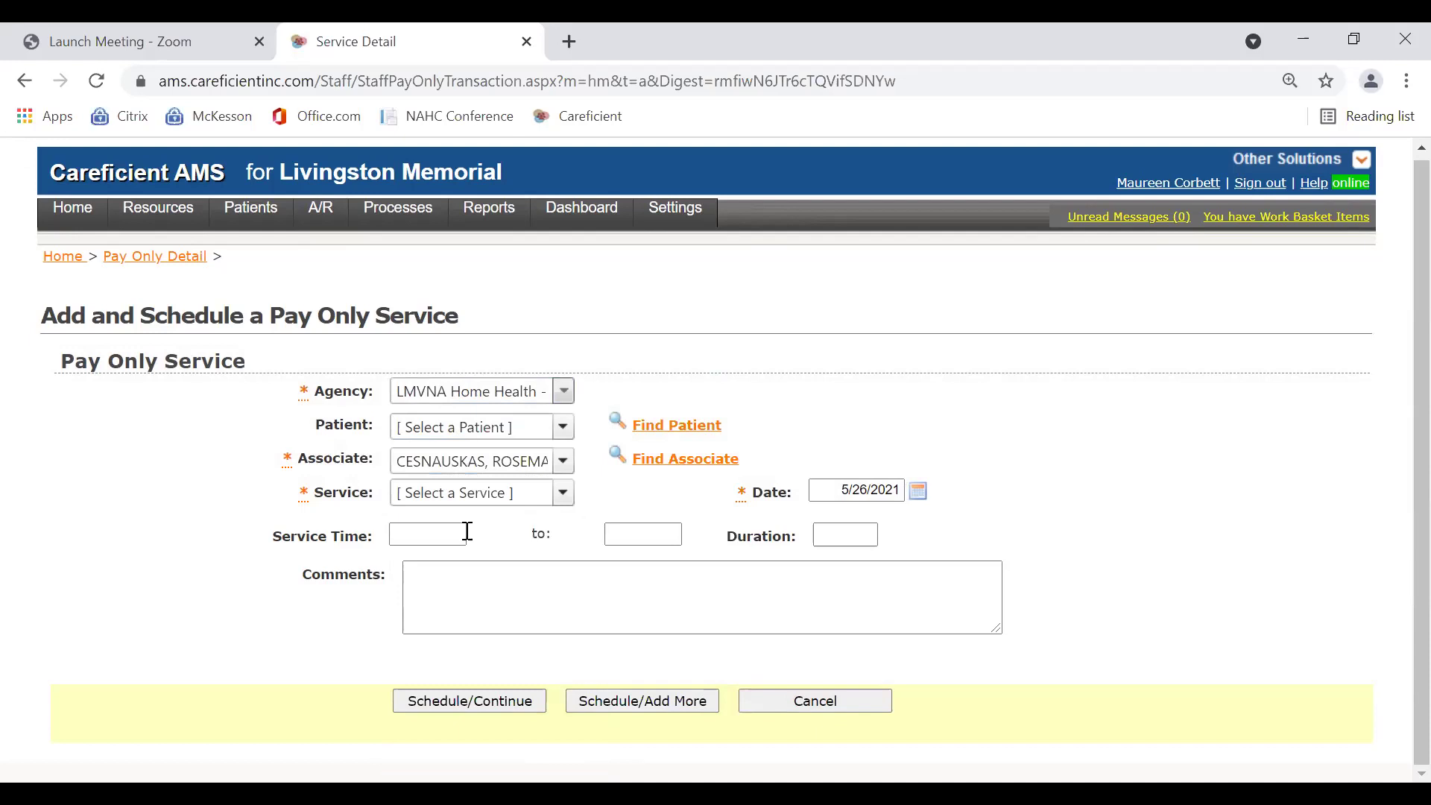
- Set the pay only service type to OT-BREAK 2 UNITS
{"action": "left_click", "coordinate": [566, 494]}
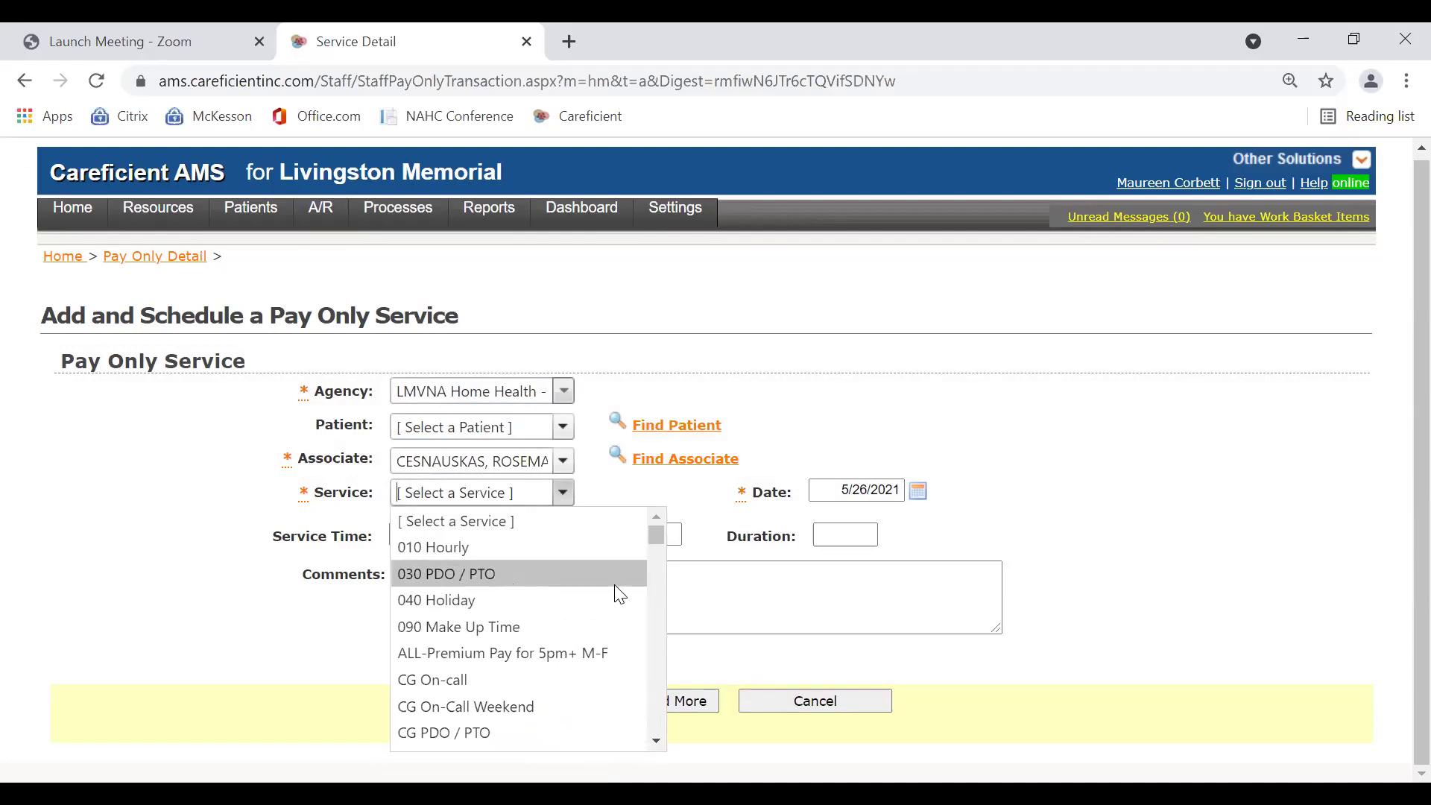
{"action": "left_click", "coordinate": [659, 741]}
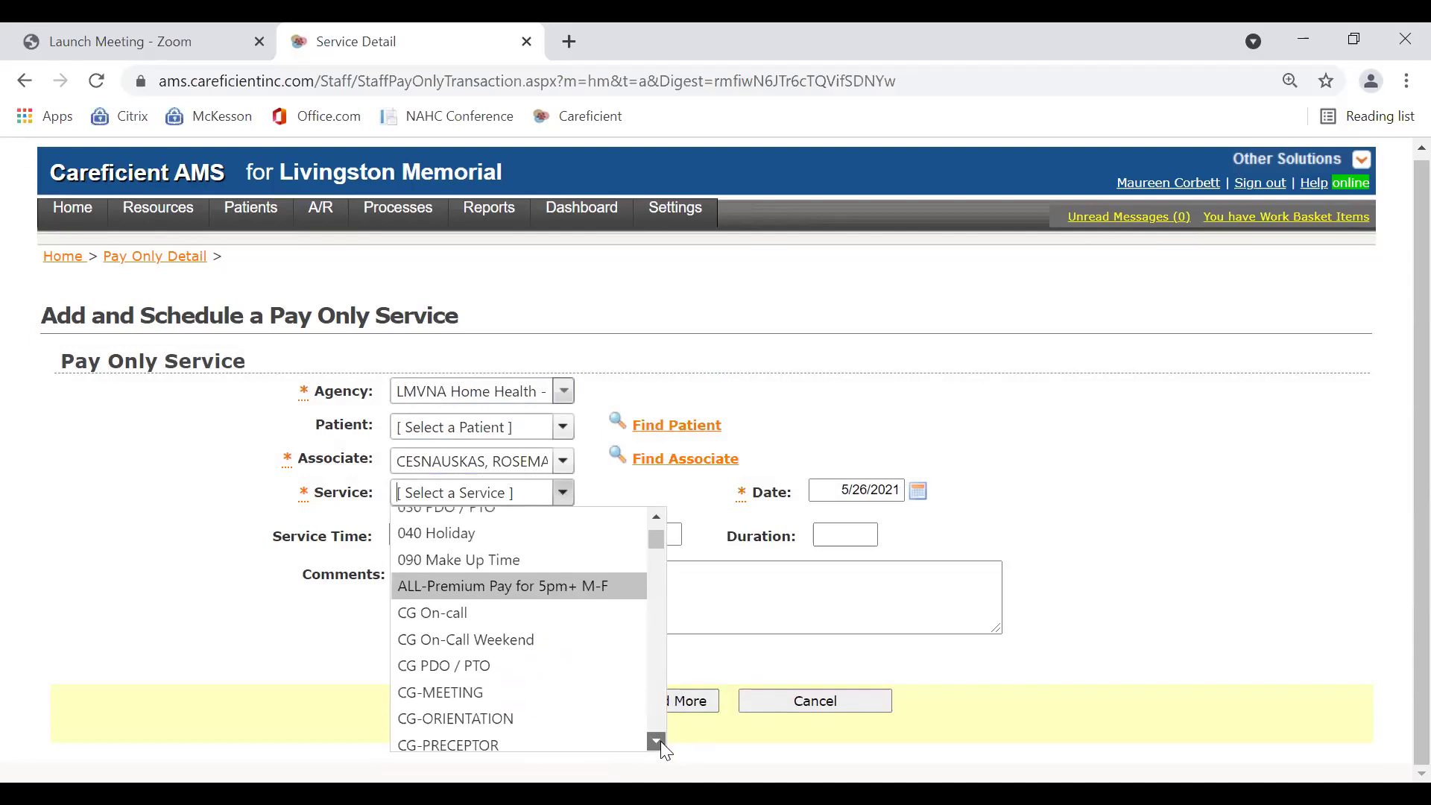
{"action": "left_click", "coordinate": [659, 741]}
{"action": "left_click", "coordinate": [658, 741]}
{"action": "left_click", "coordinate": [659, 741]}
{"action": "left_click", "coordinate": [659, 741]}
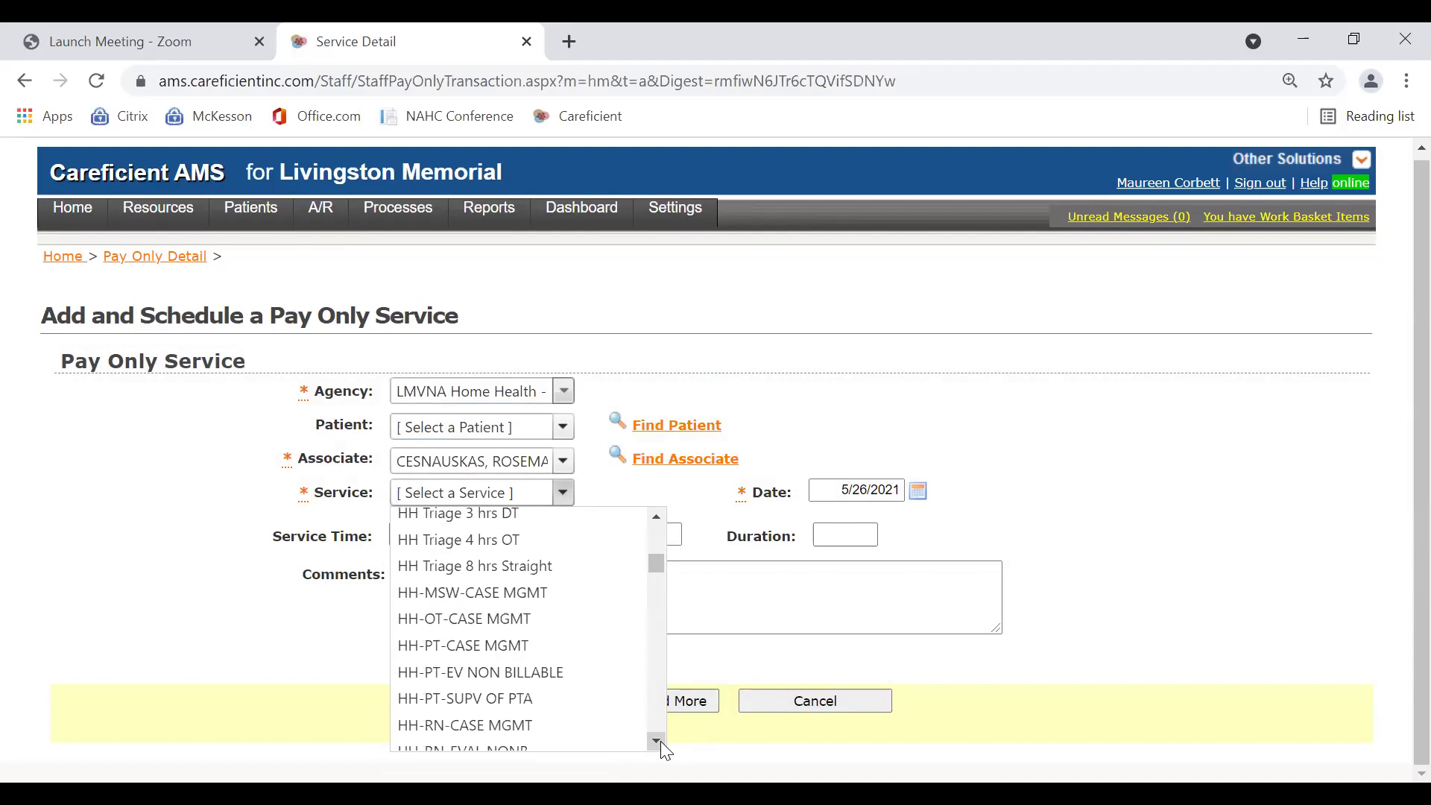
{"action": "left_click", "coordinate": [659, 741]}
{"action": "left_click", "coordinate": [659, 741]}
{"action": "left_click", "coordinate": [659, 741]}
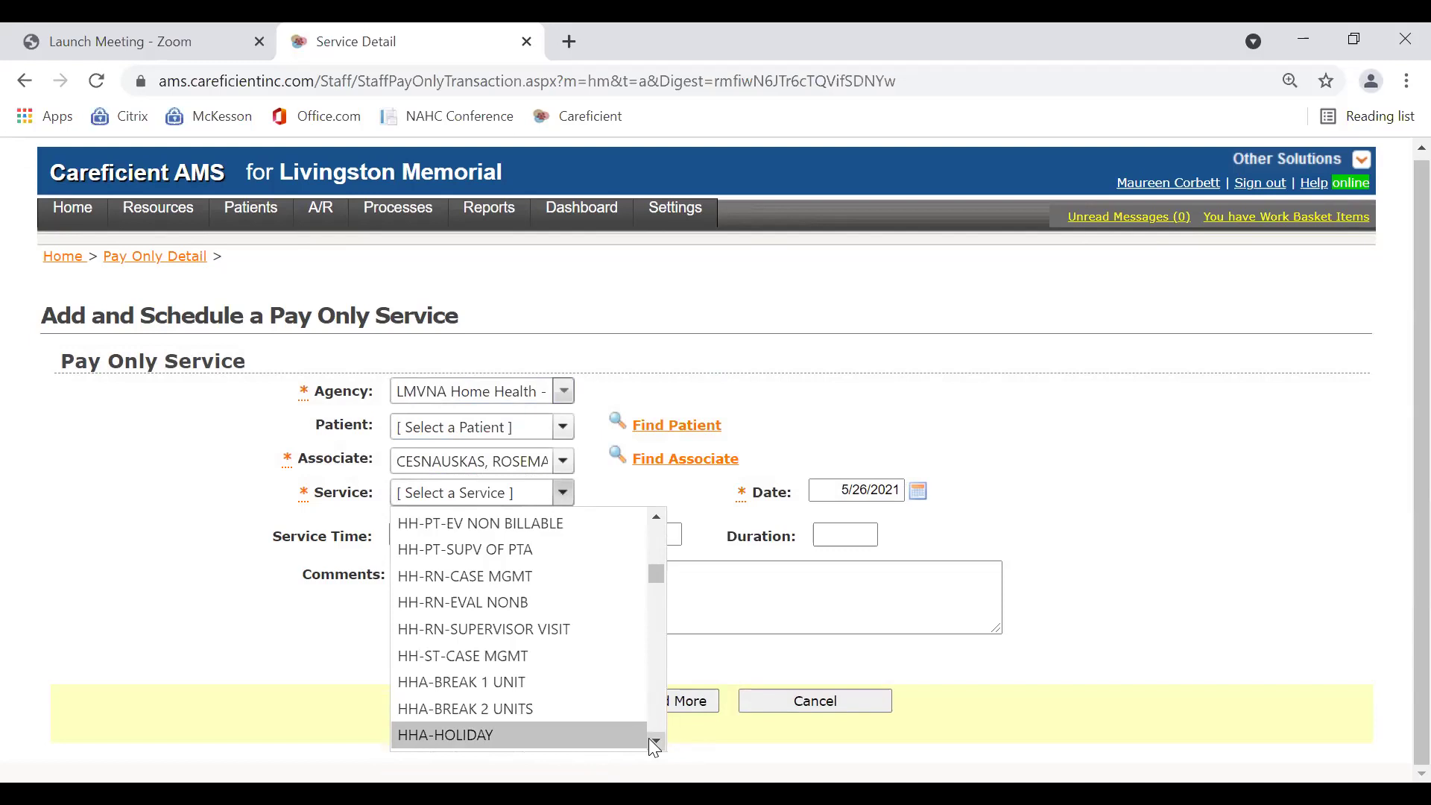
{"action": "scroll", "coordinate": [654, 746], "scroll_direction": "down", "scroll_amount": 3}
{"action": "scroll", "coordinate": [654, 746], "scroll_direction": "down", "scroll_amount": 3}
{"action": "scroll", "coordinate": [652, 742], "scroll_direction": "down", "scroll_amount": 3}
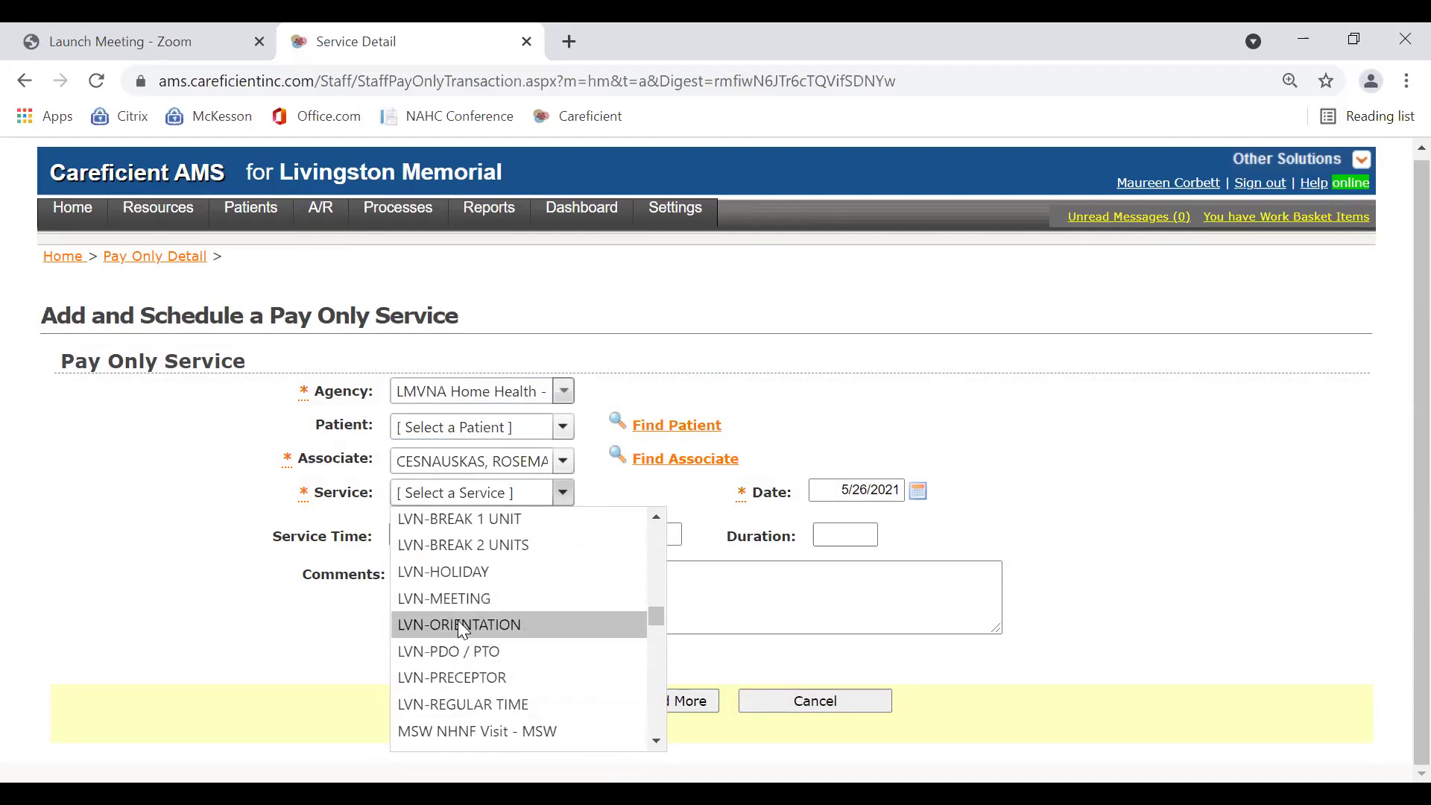
{"action": "left_click", "coordinate": [657, 741]}
{"action": "left_click_drag", "start_coordinate": [661, 741], "coordinate": [660, 741]}
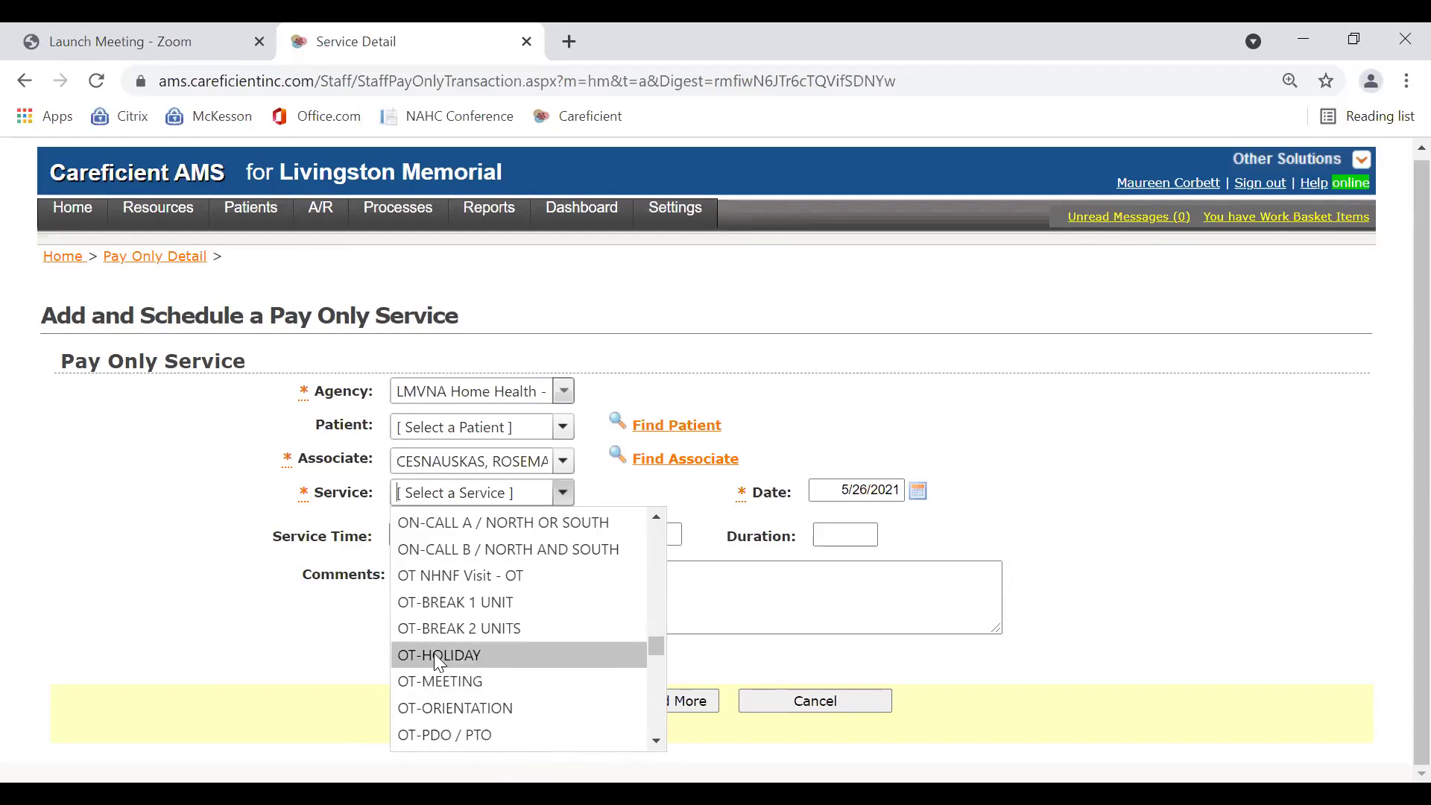
{"action": "left_click", "coordinate": [417, 632]}
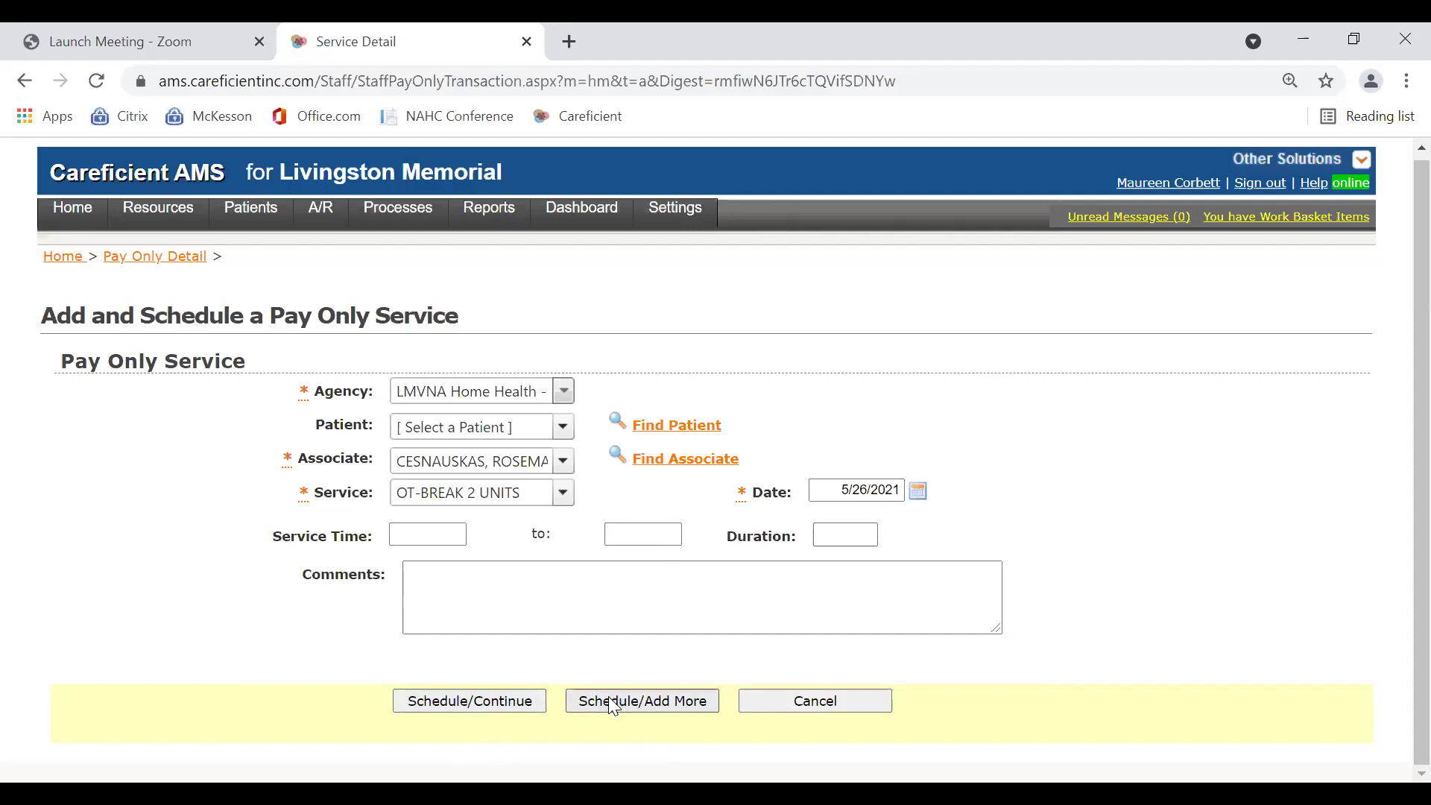
- Change the pay only service type to OT-PDO / PTO and go to its start time
{"action": "left_click", "coordinate": [565, 494]}
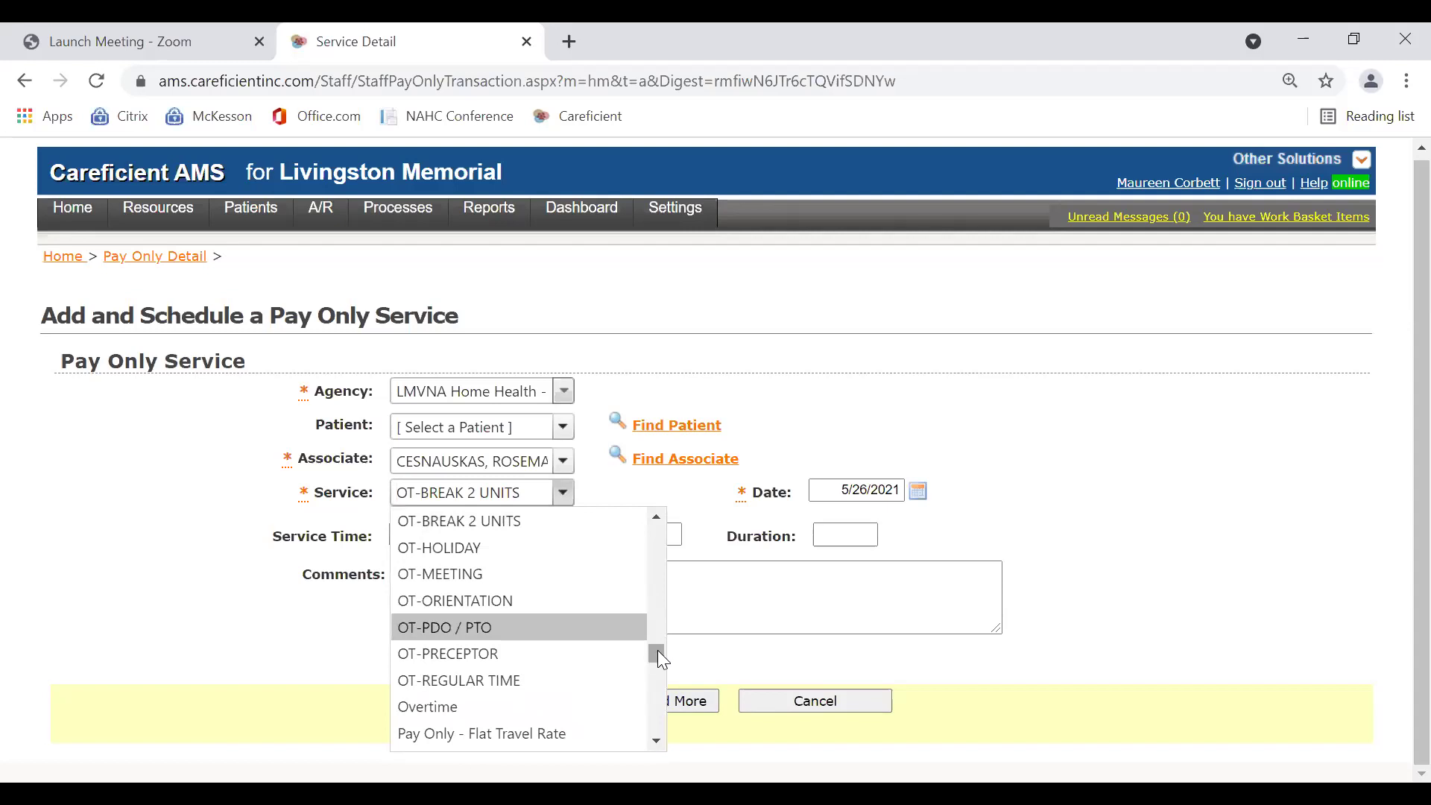
{"action": "left_click", "coordinate": [465, 625]}
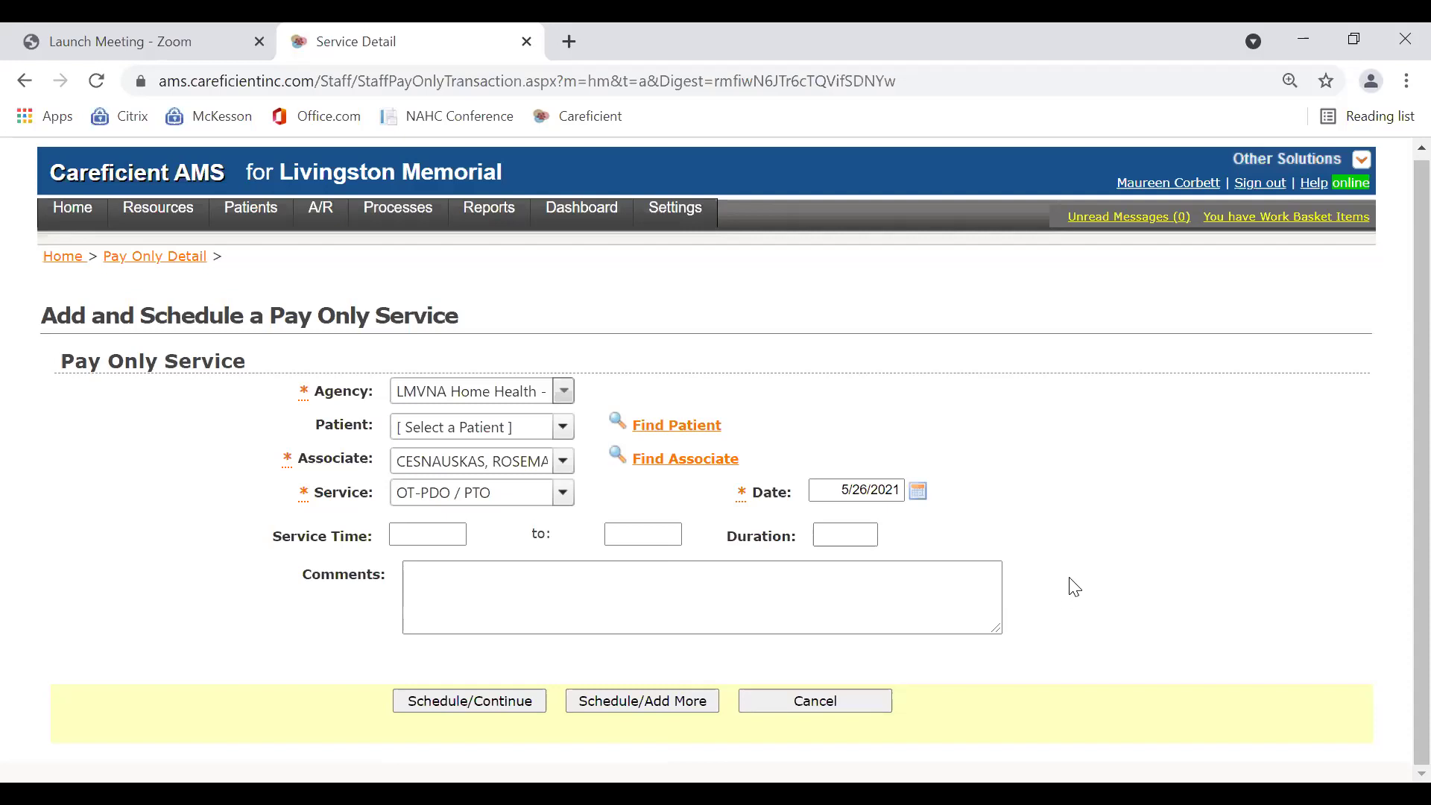
{"action": "scroll", "coordinate": [1074, 588], "scroll_direction": "up", "scroll_amount": 1}
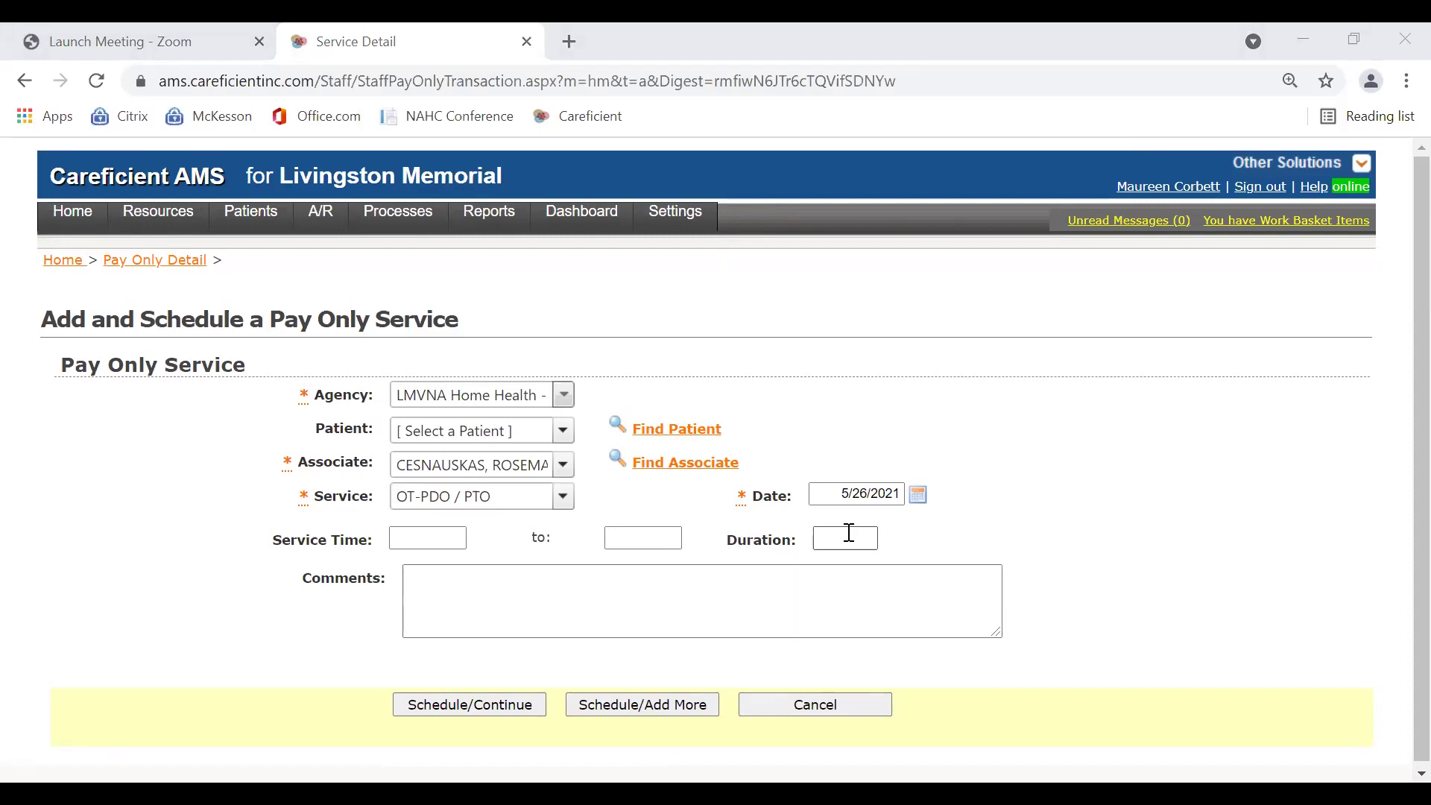
{"action": "left_click", "coordinate": [392, 534]}
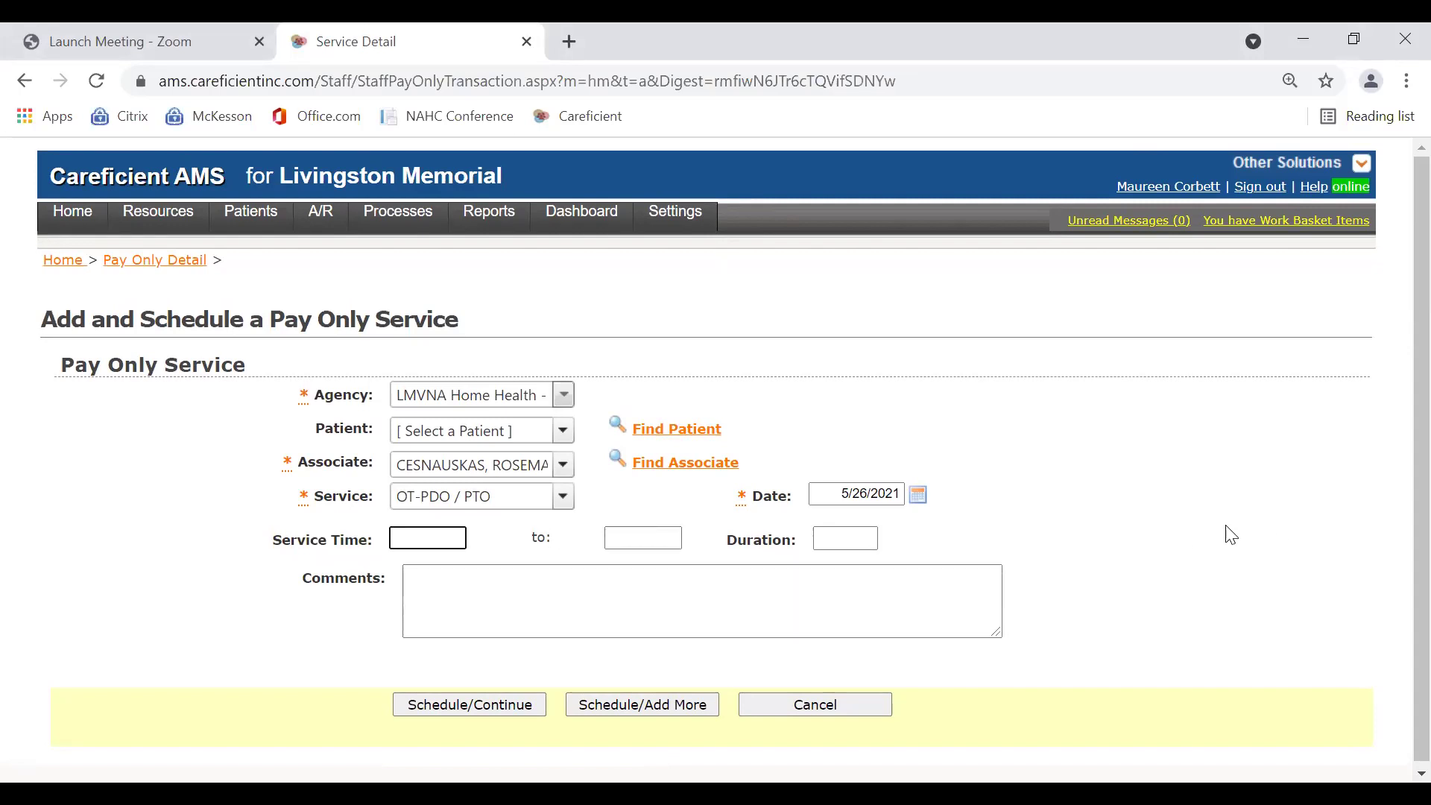
- Edit the 05/26/2021 Time for the day record in Associate Time Entry, setting its start time to 7:00 AM
{"action": "mouse_move", "coordinate": [393, 222]}
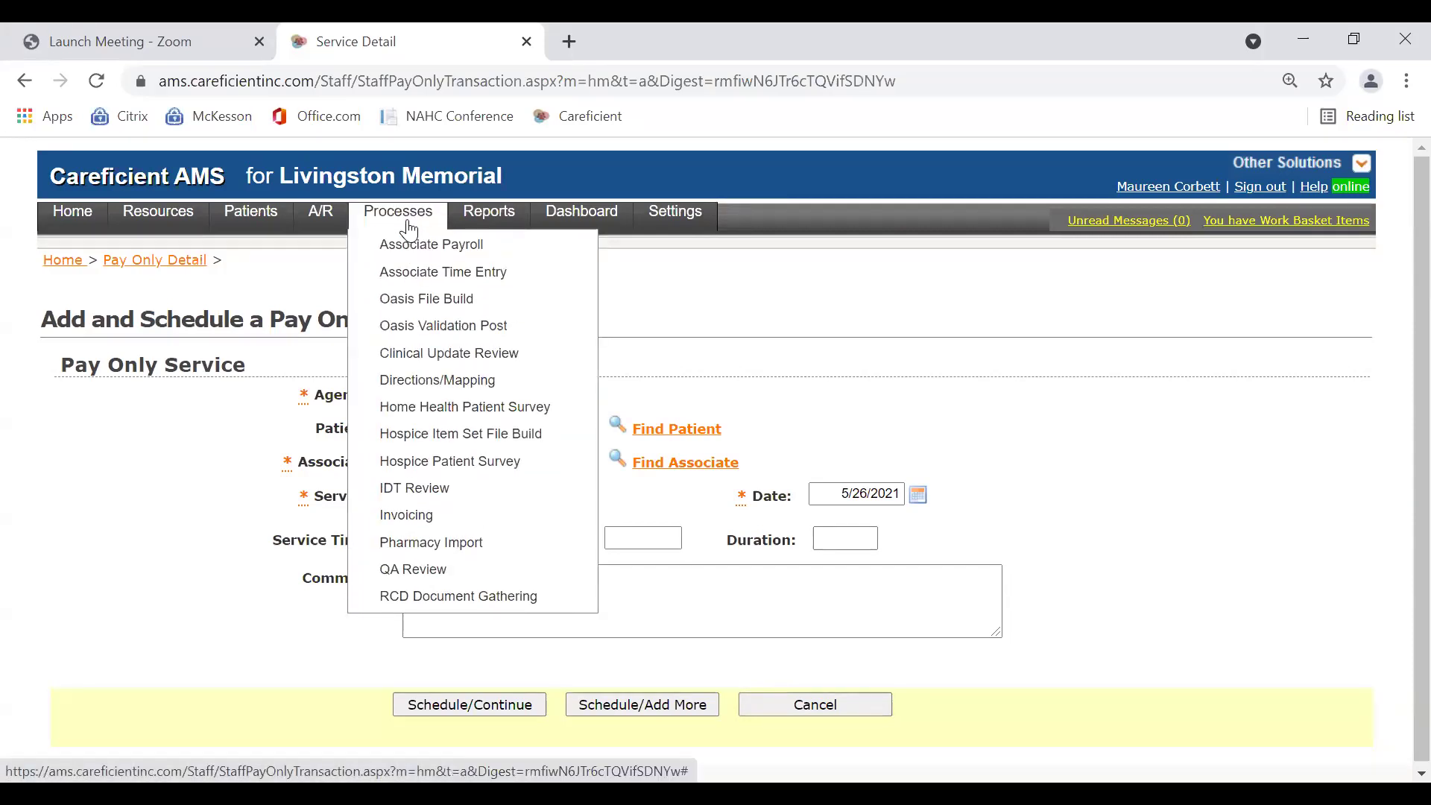
{"action": "left_click", "coordinate": [406, 285]}
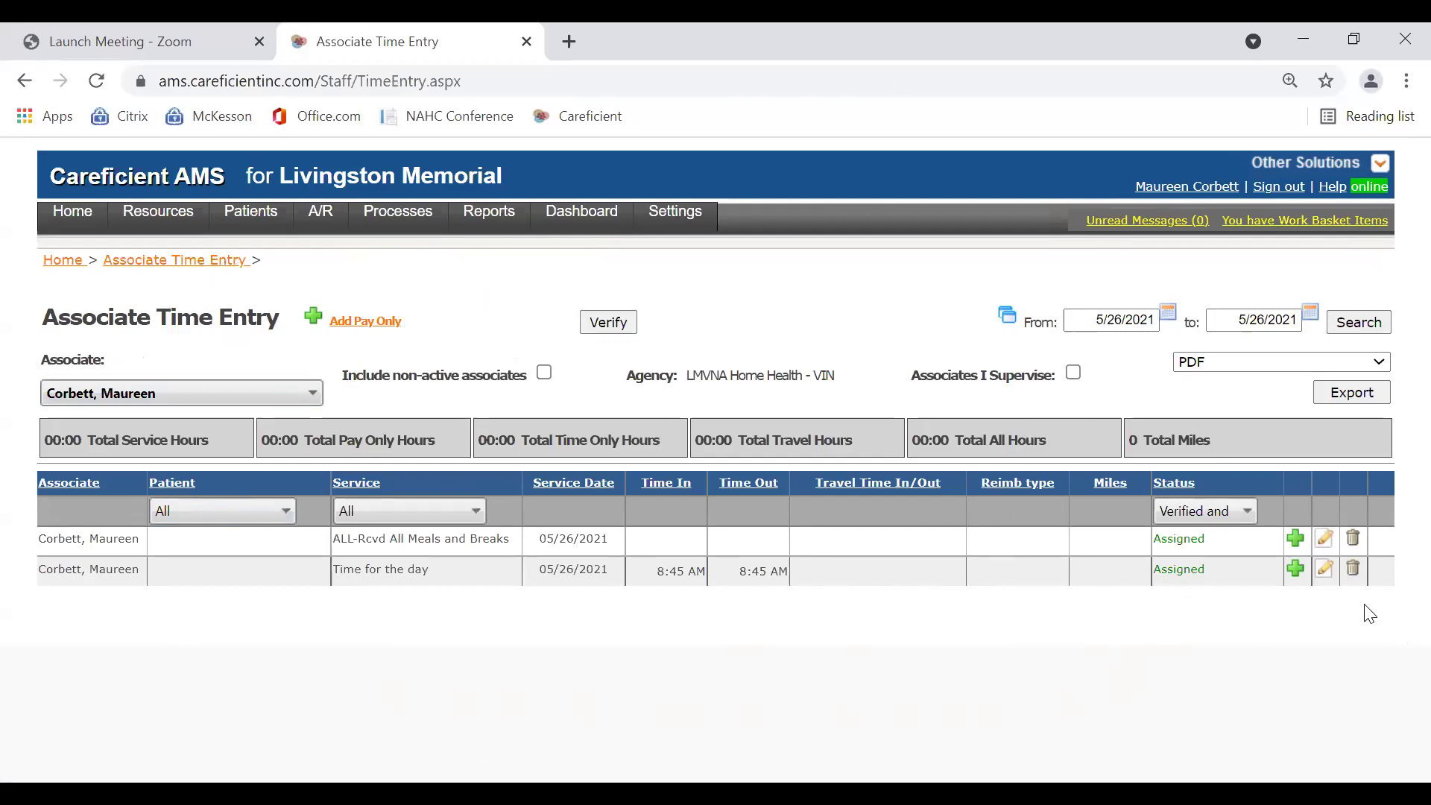
{"action": "left_click", "coordinate": [1323, 575]}
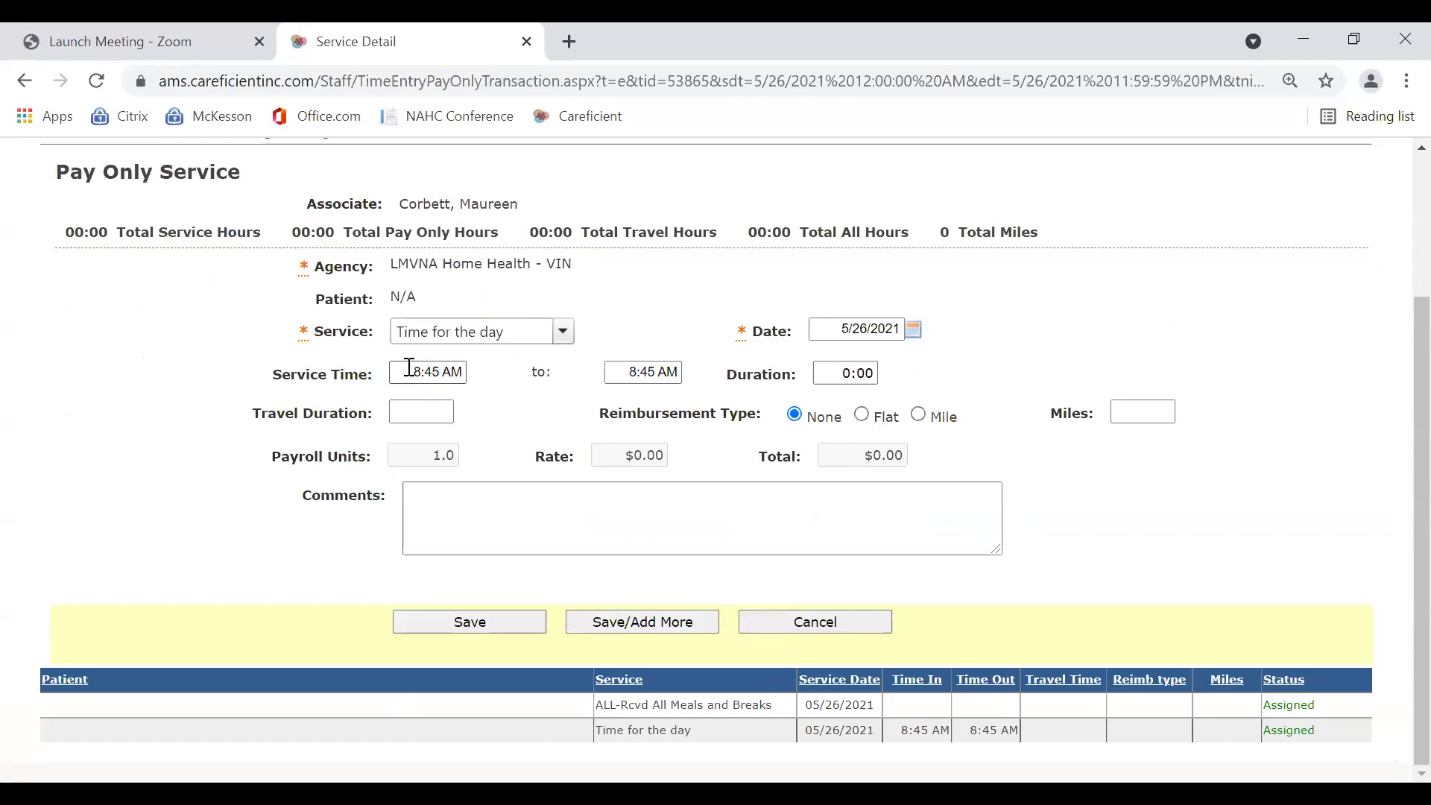
{"action": "left_click_drag", "start_coordinate": [409, 367], "coordinate": [499, 369]}
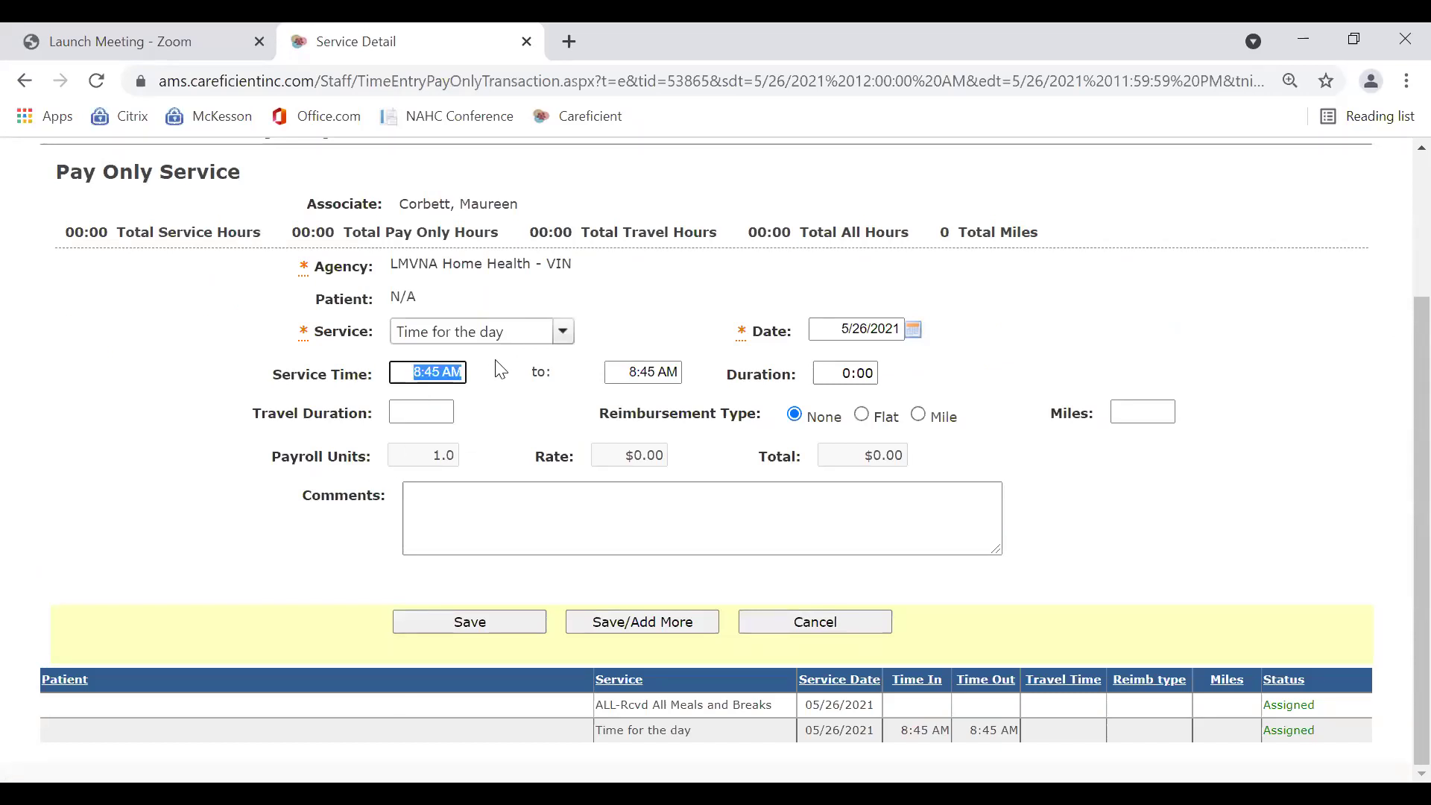
{"action": "type", "text": "7am"}
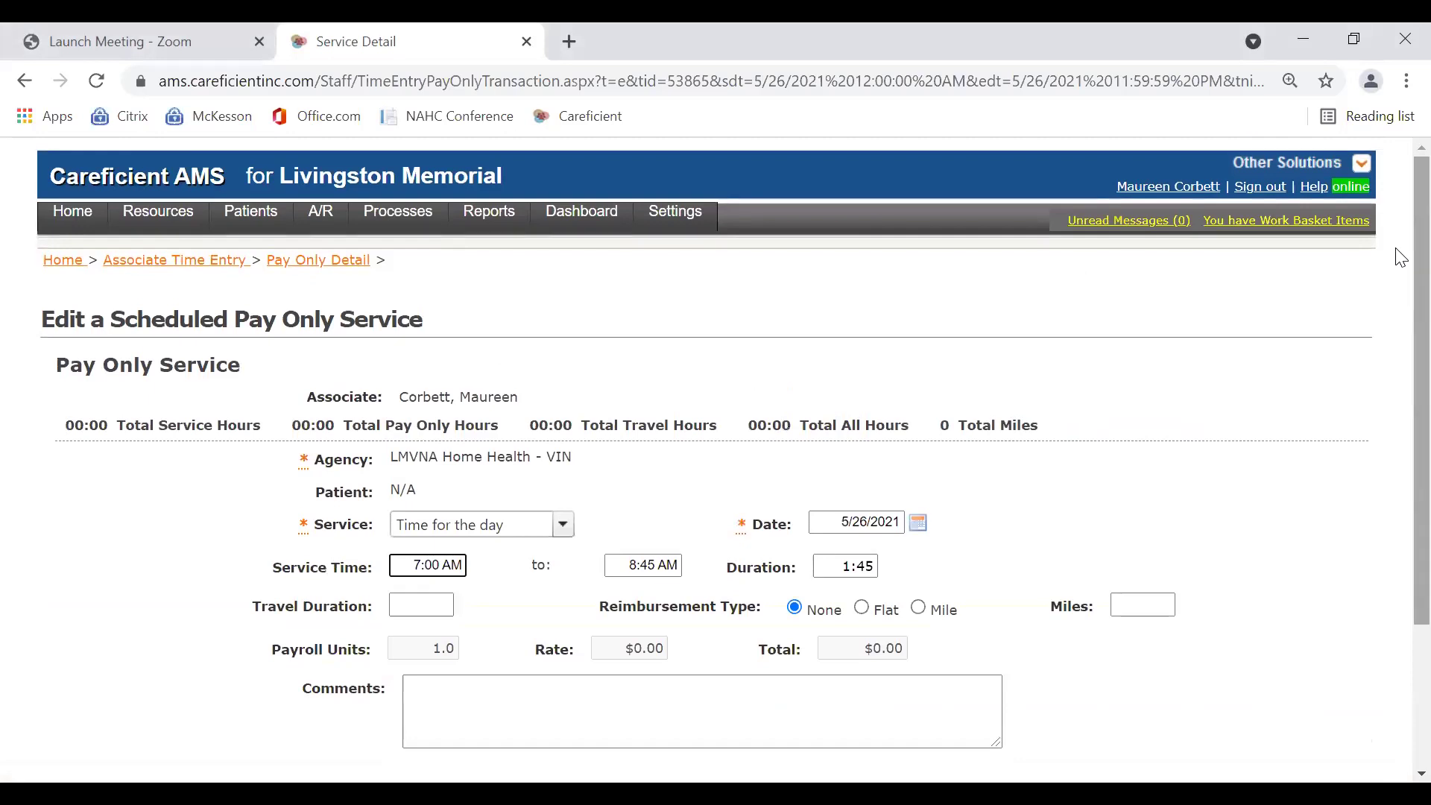
{"action": "left_click_drag", "start_coordinate": [1398, 255], "coordinate": [1398, 399]}
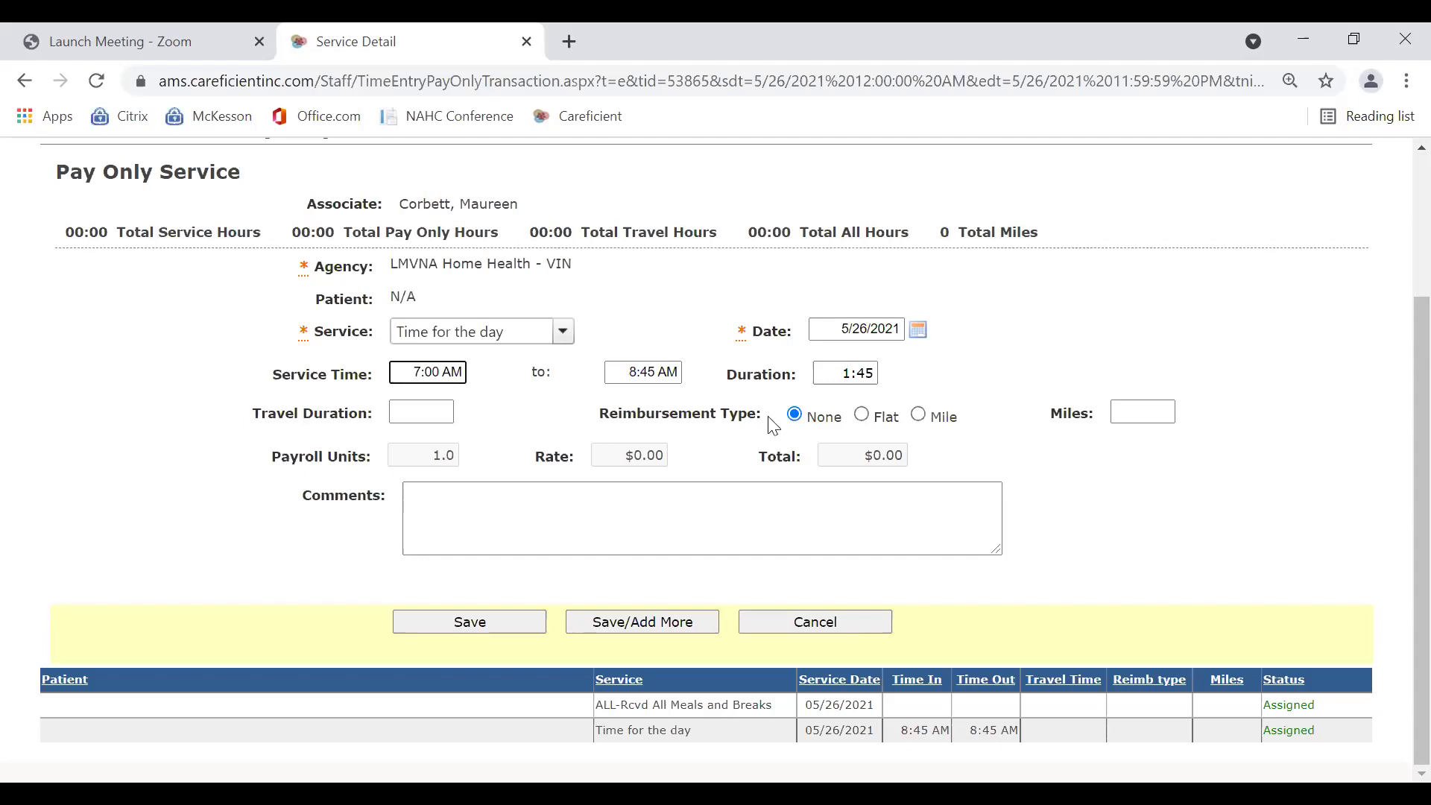
- Return to the home page, start a new pay only service, and set its agency to LMVNA Home Health - VIN
{"action": "scroll", "coordinate": [1291, 406], "scroll_direction": "up", "scroll_amount": 3}
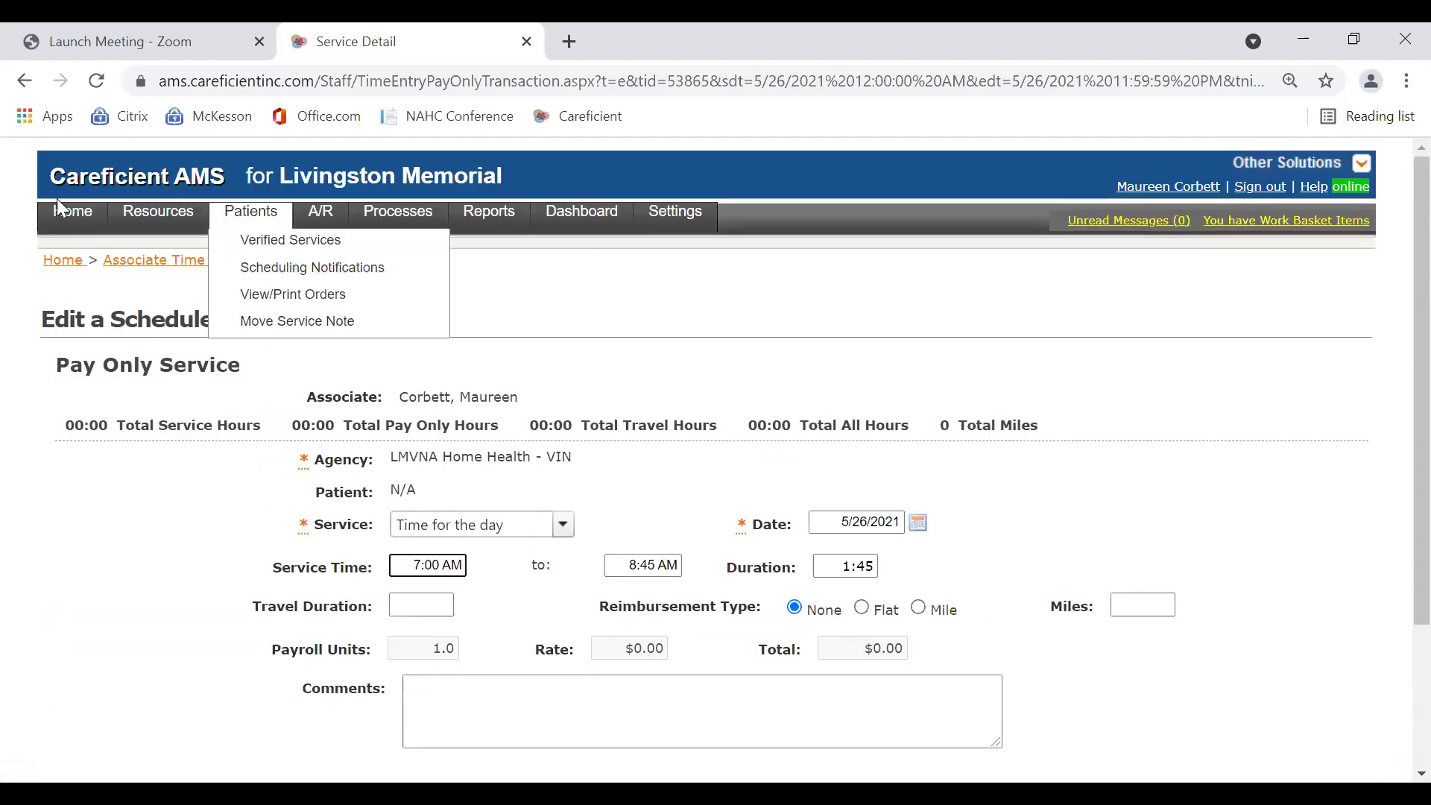
{"action": "left_click", "coordinate": [50, 265]}
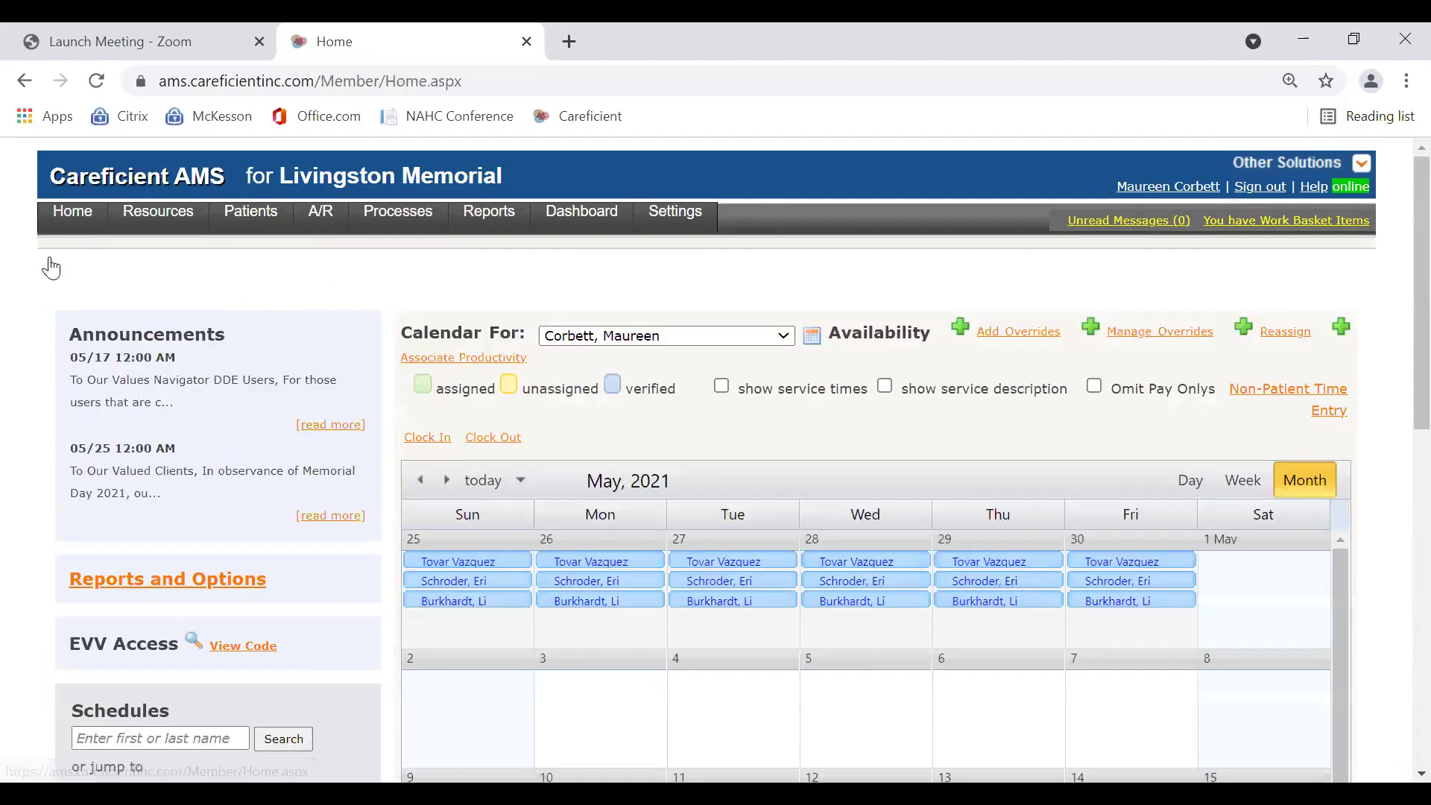
{"action": "scroll", "coordinate": [205, 347], "scroll_direction": "down", "scroll_amount": 4}
{"action": "scroll", "coordinate": [206, 347], "scroll_direction": "down", "scroll_amount": 6}
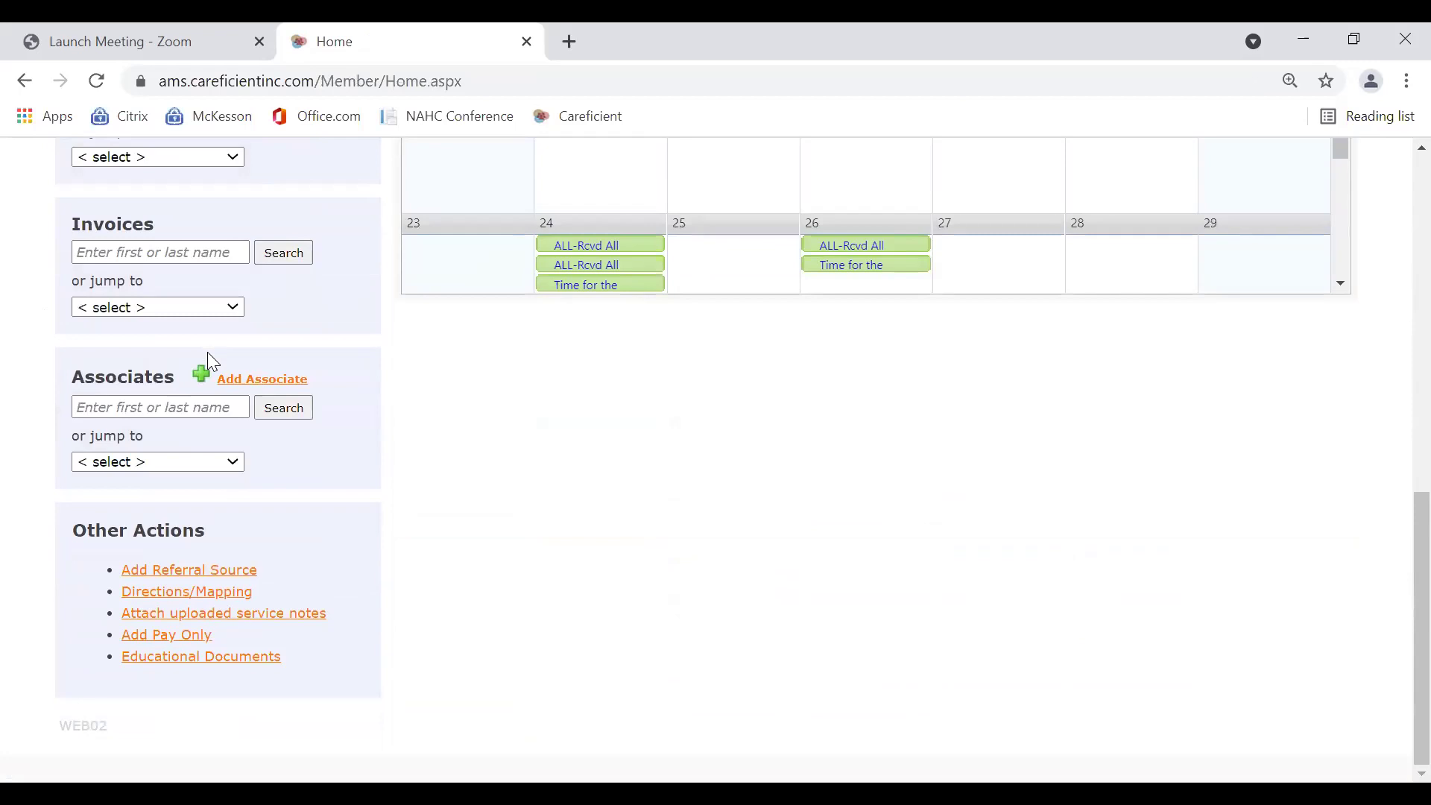
{"action": "left_click", "coordinate": [165, 636]}
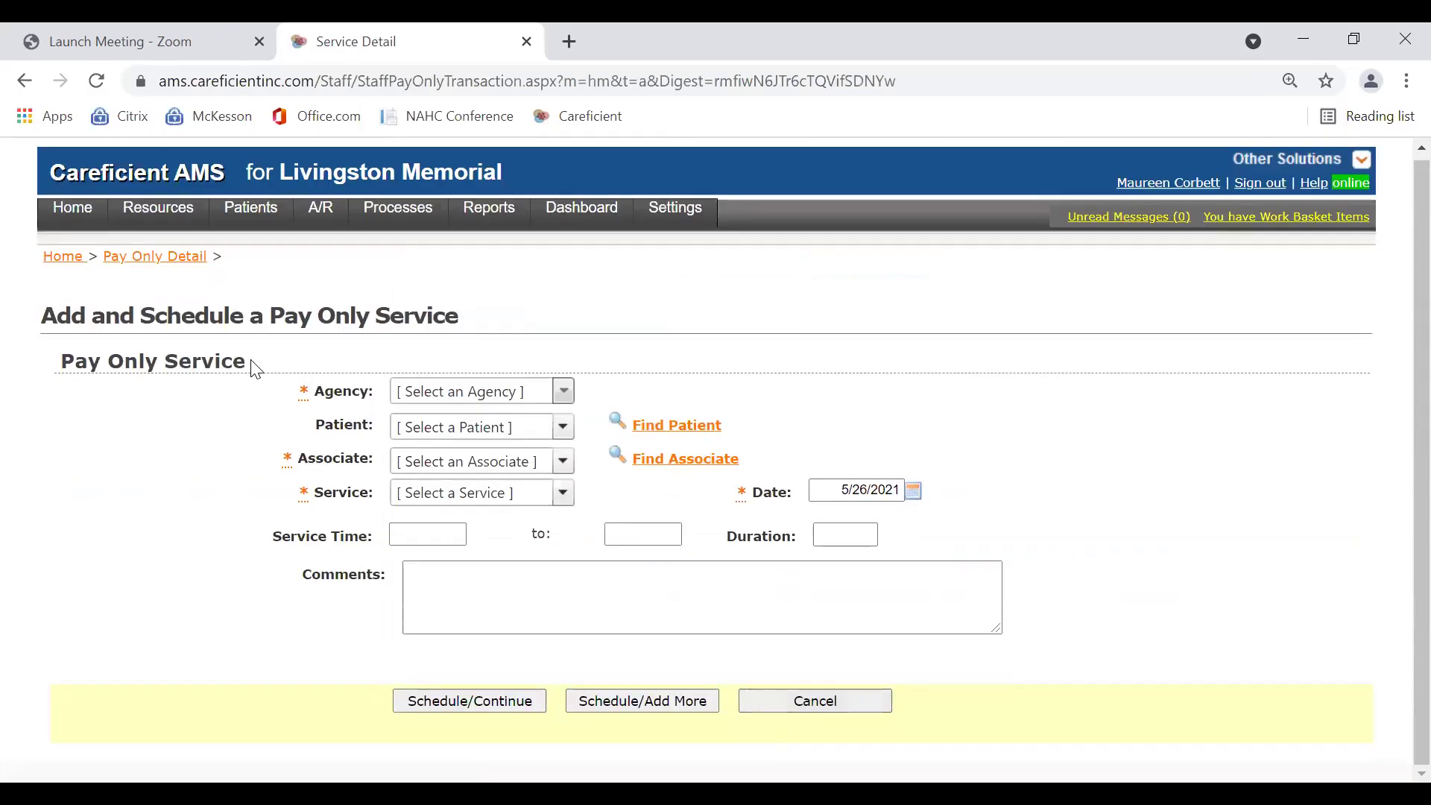
{"action": "left_click", "coordinate": [563, 392]}
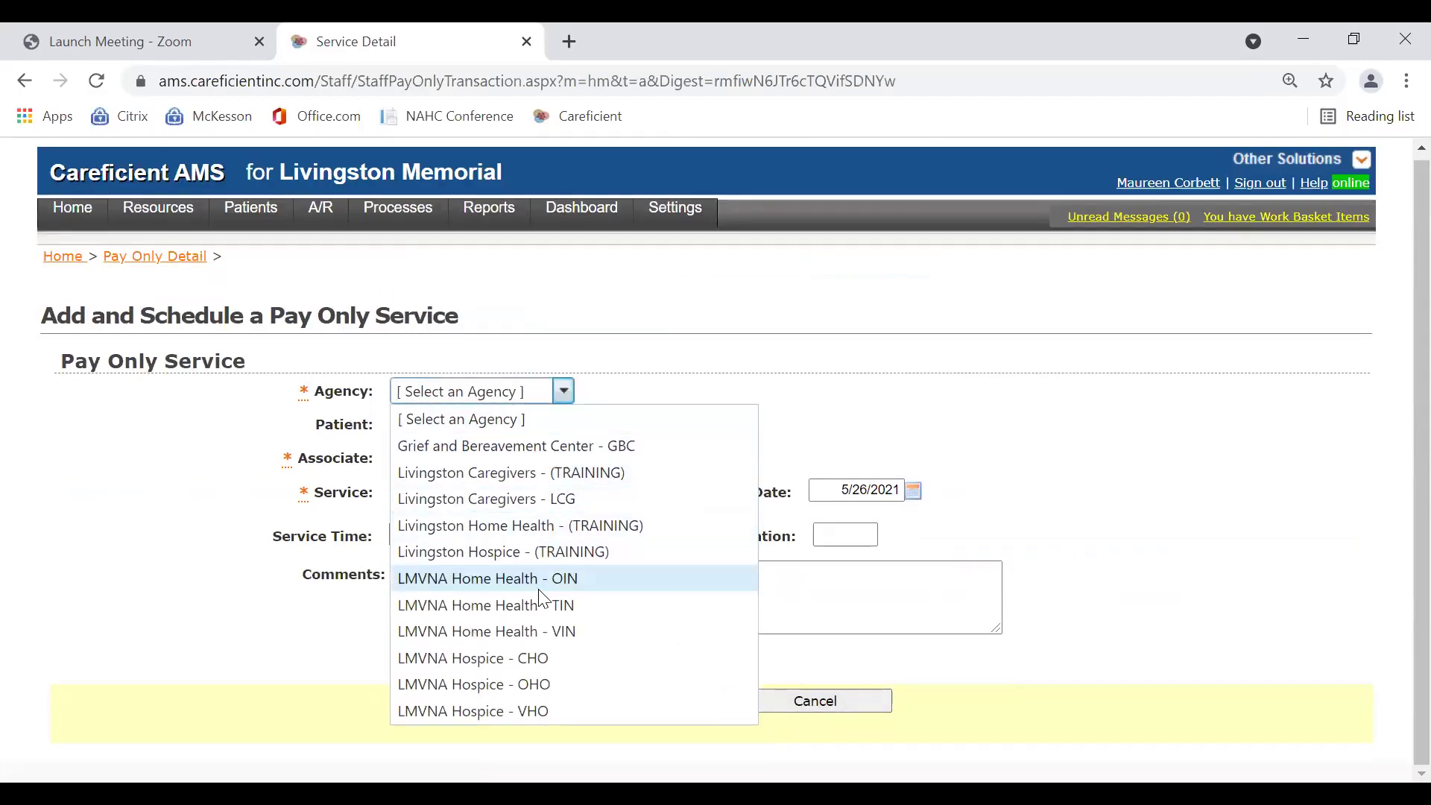
{"action": "left_click", "coordinate": [538, 628]}
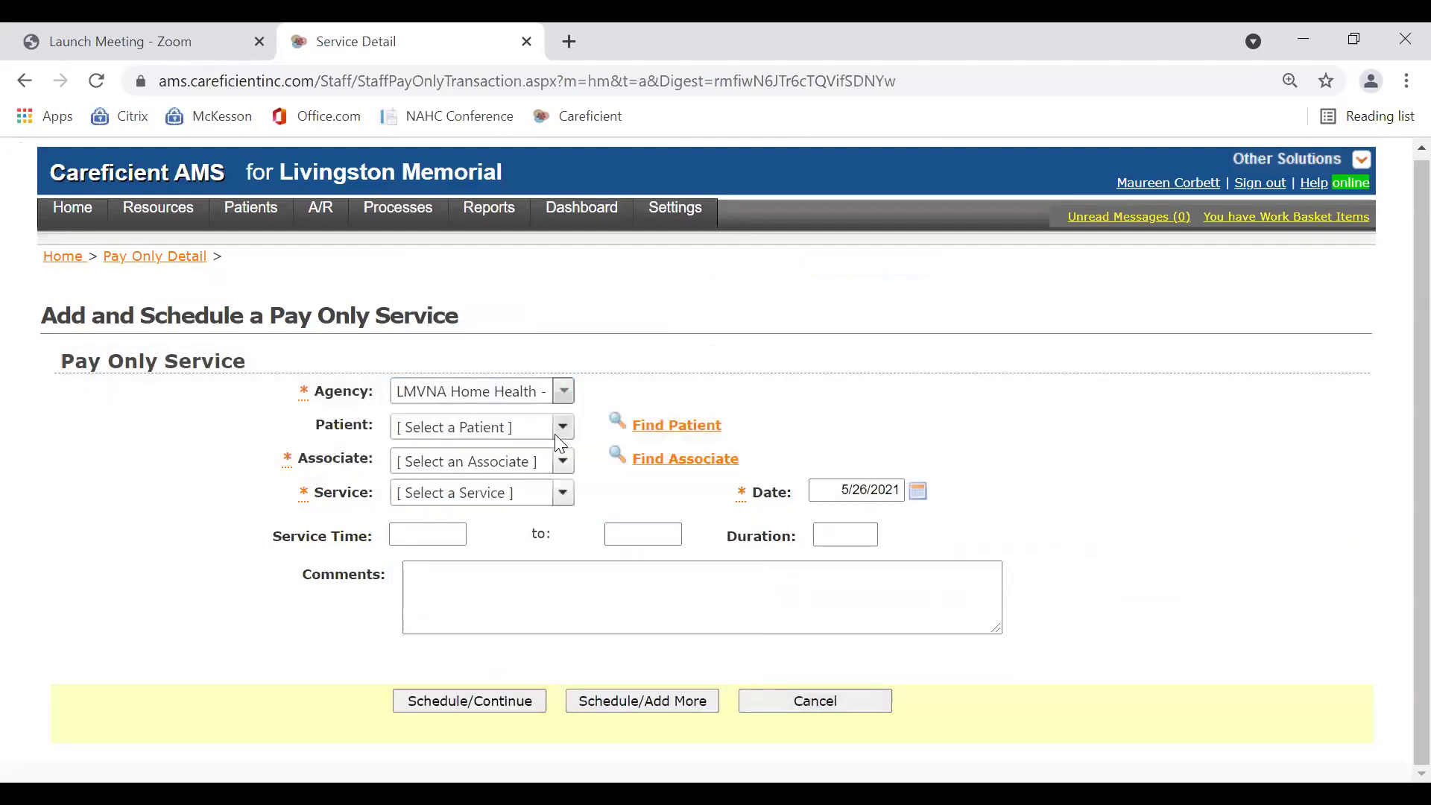
- Select the associate's name for the pay only entry and set its service to 030 PDO / PTO
{"action": "left_click", "coordinate": [565, 464]}
{"action": "scroll", "coordinate": [522, 559], "scroll_direction": "down", "scroll_amount": 4}
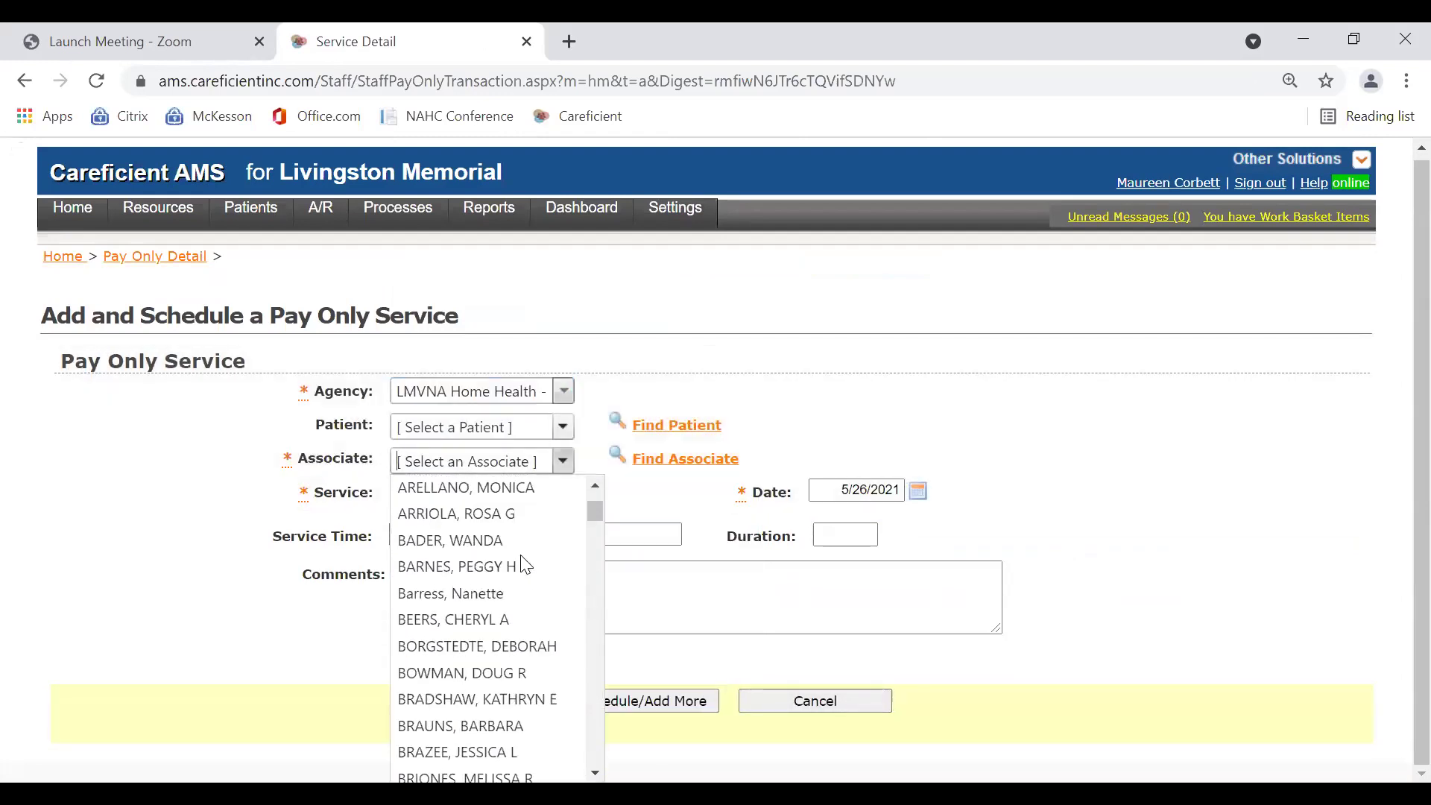
{"action": "scroll", "coordinate": [524, 565], "scroll_direction": "down", "scroll_amount": 1}
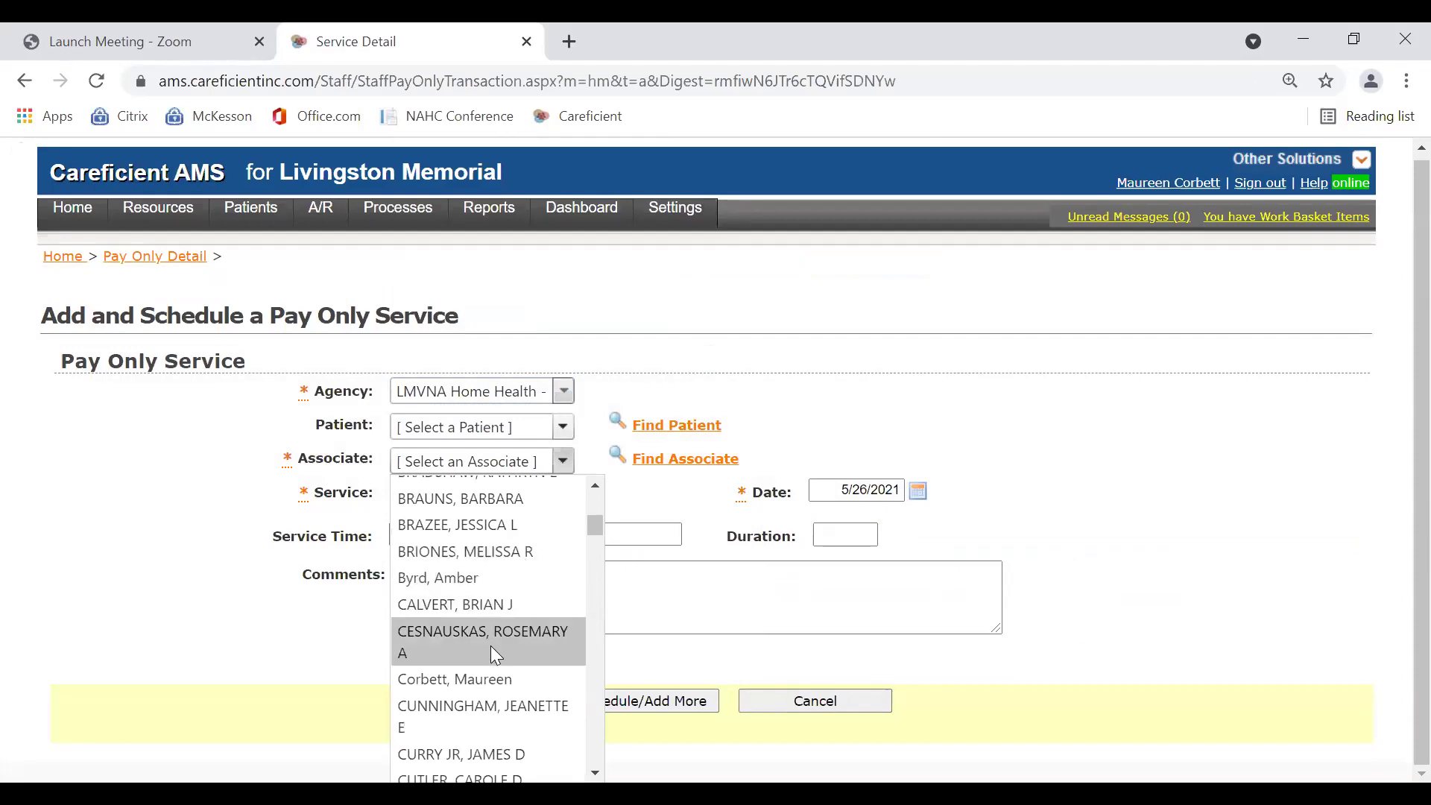
{"action": "left_click", "coordinate": [483, 674]}
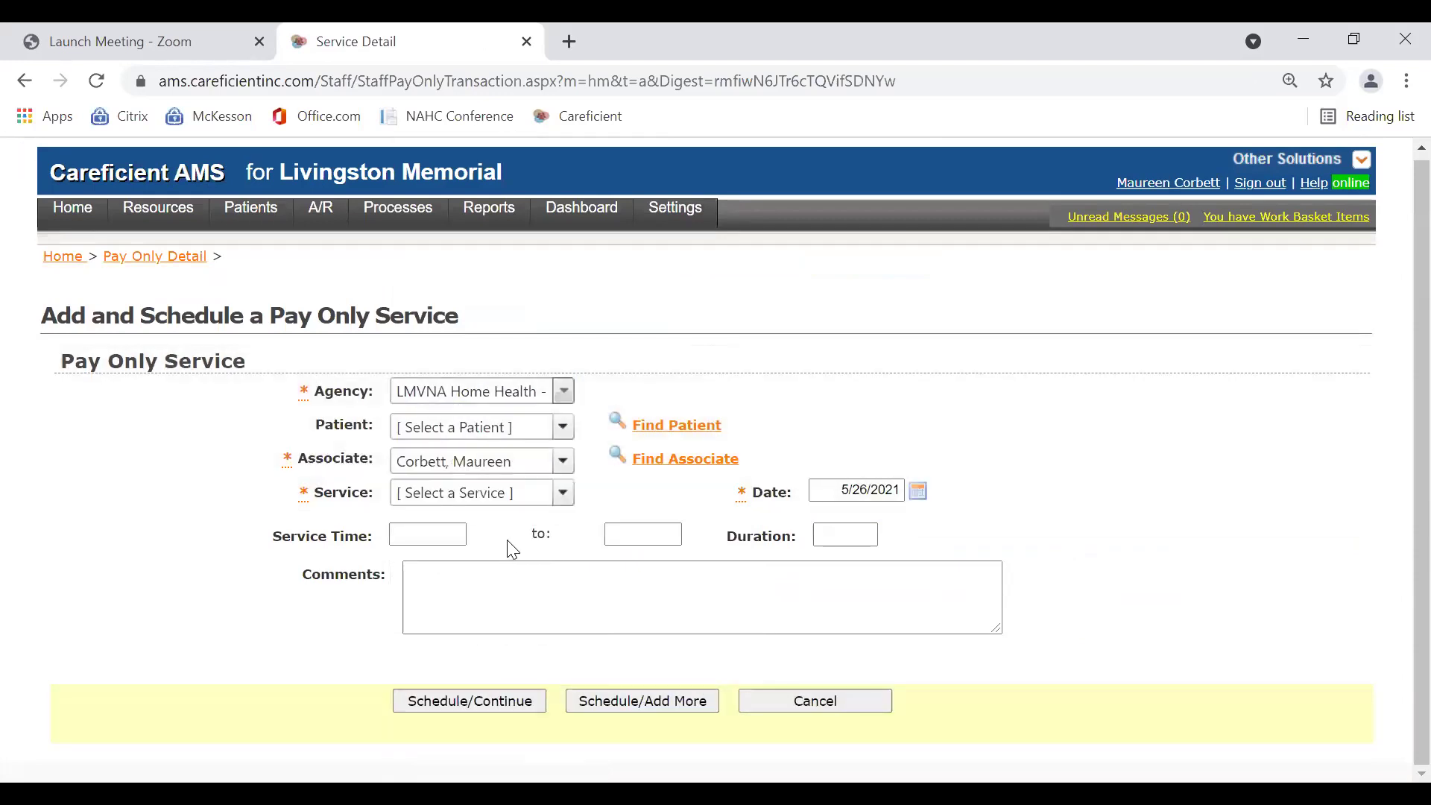
{"action": "left_click", "coordinate": [561, 493]}
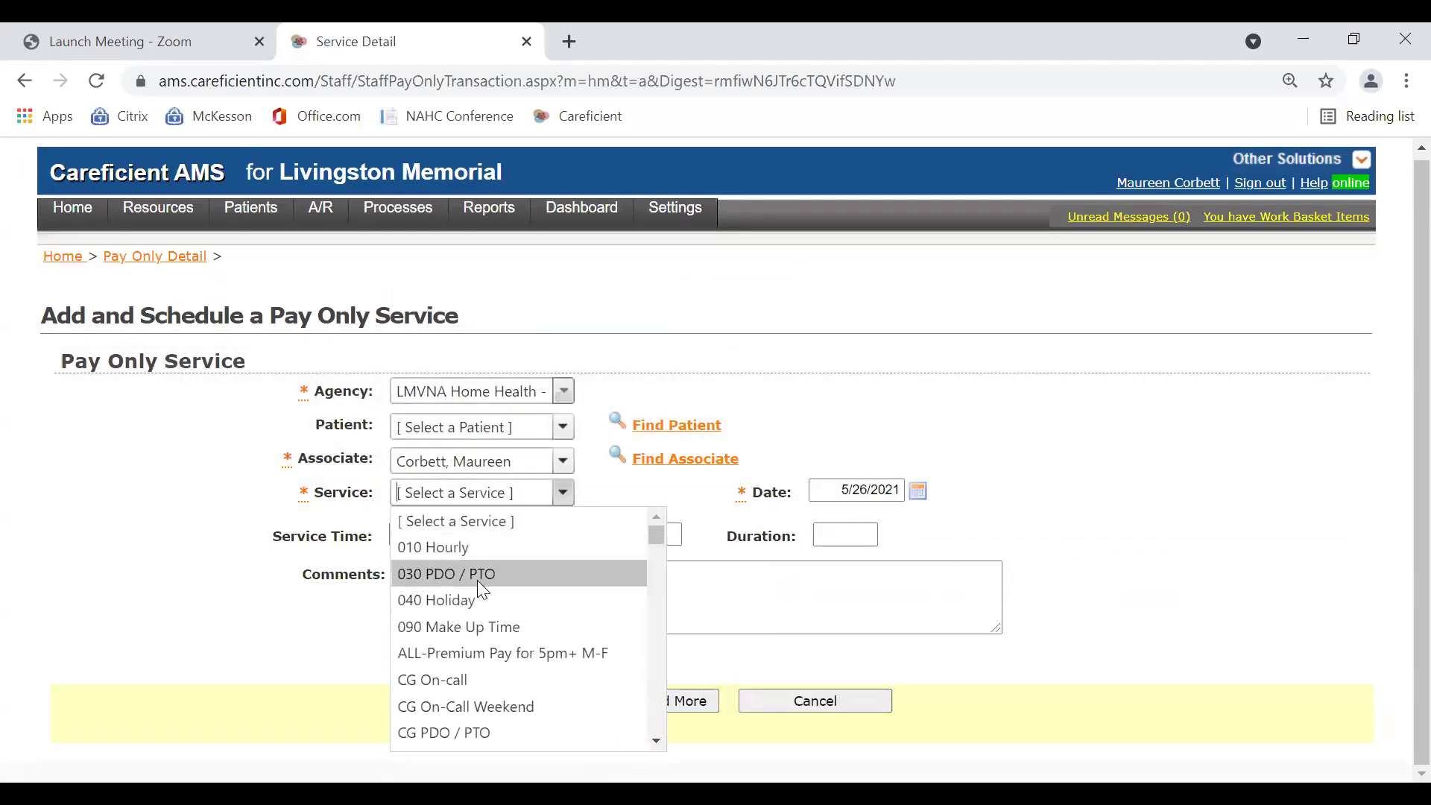
{"action": "left_click", "coordinate": [477, 580]}
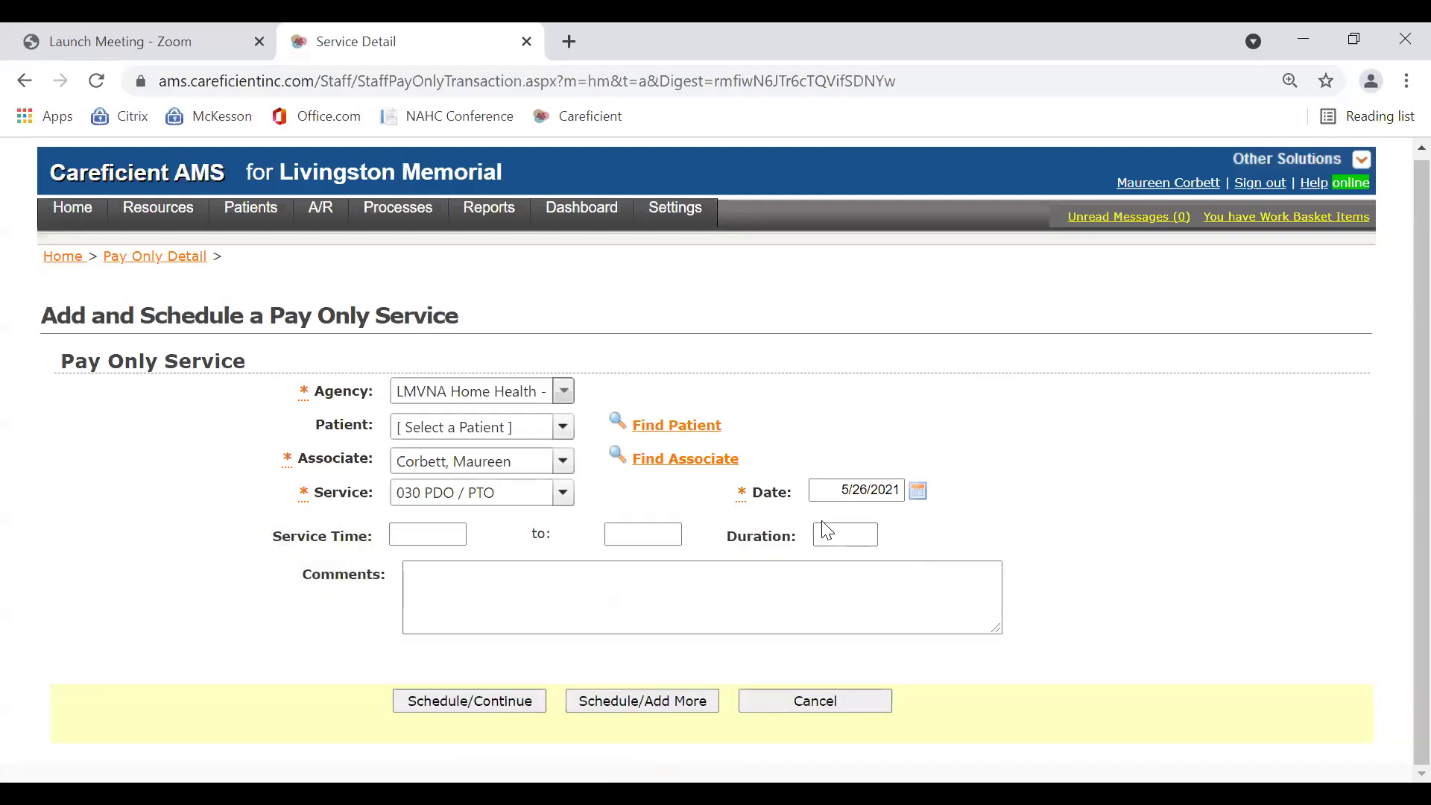
- Try to schedule the PDO / PTO service with only a duration of 8
{"action": "left_click", "coordinate": [826, 533]}
{"action": "type", "text": "8"}
{"action": "left_click", "coordinate": [474, 702]}
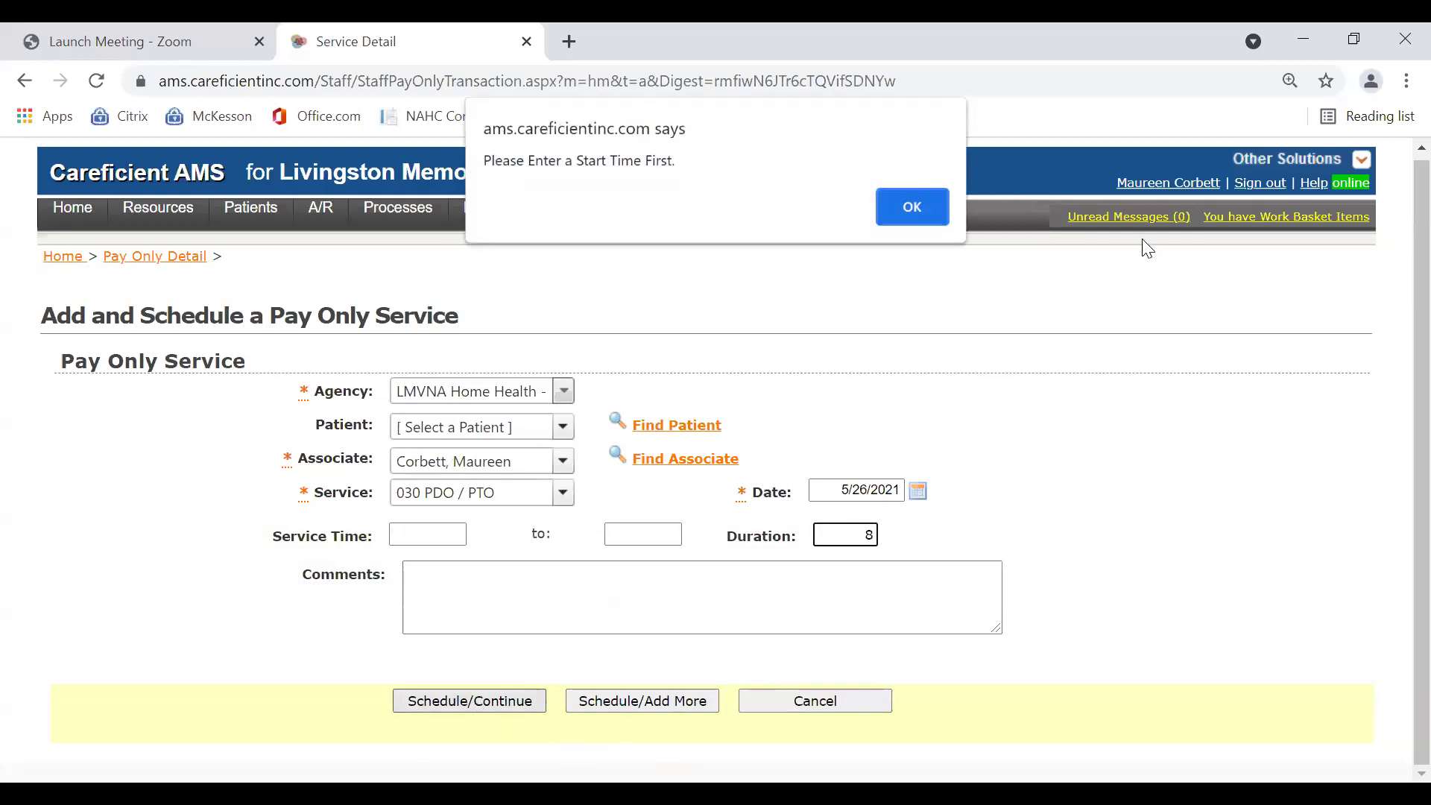
{"action": "left_click", "coordinate": [911, 210]}
- Set the service time from 8:00 AM to 4:00 PM, try to schedule the entry, and decline approving it with the time conflict
{"action": "left_click", "coordinate": [417, 535]}
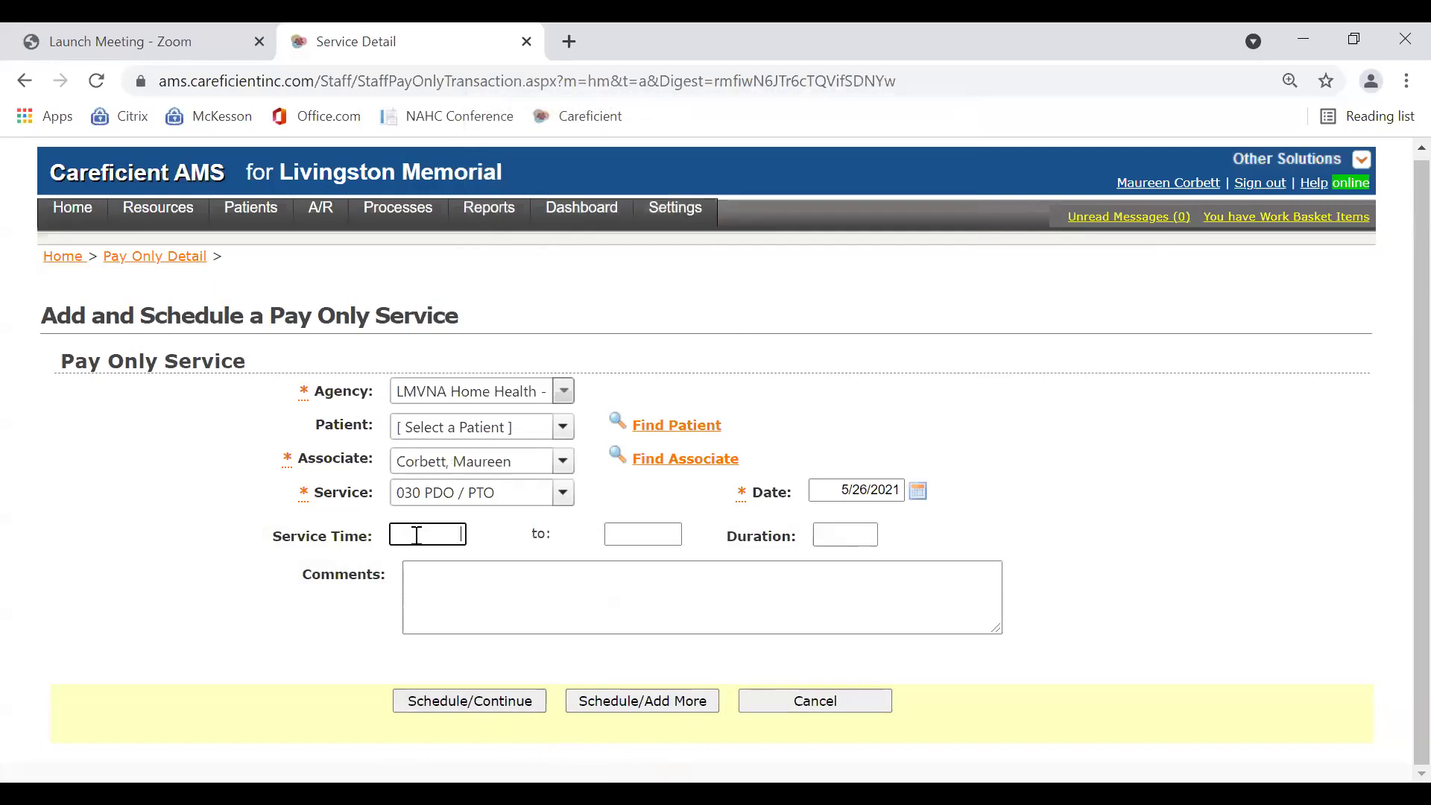
{"action": "type", "text": "8"}
{"action": "key", "text": "Tab"}
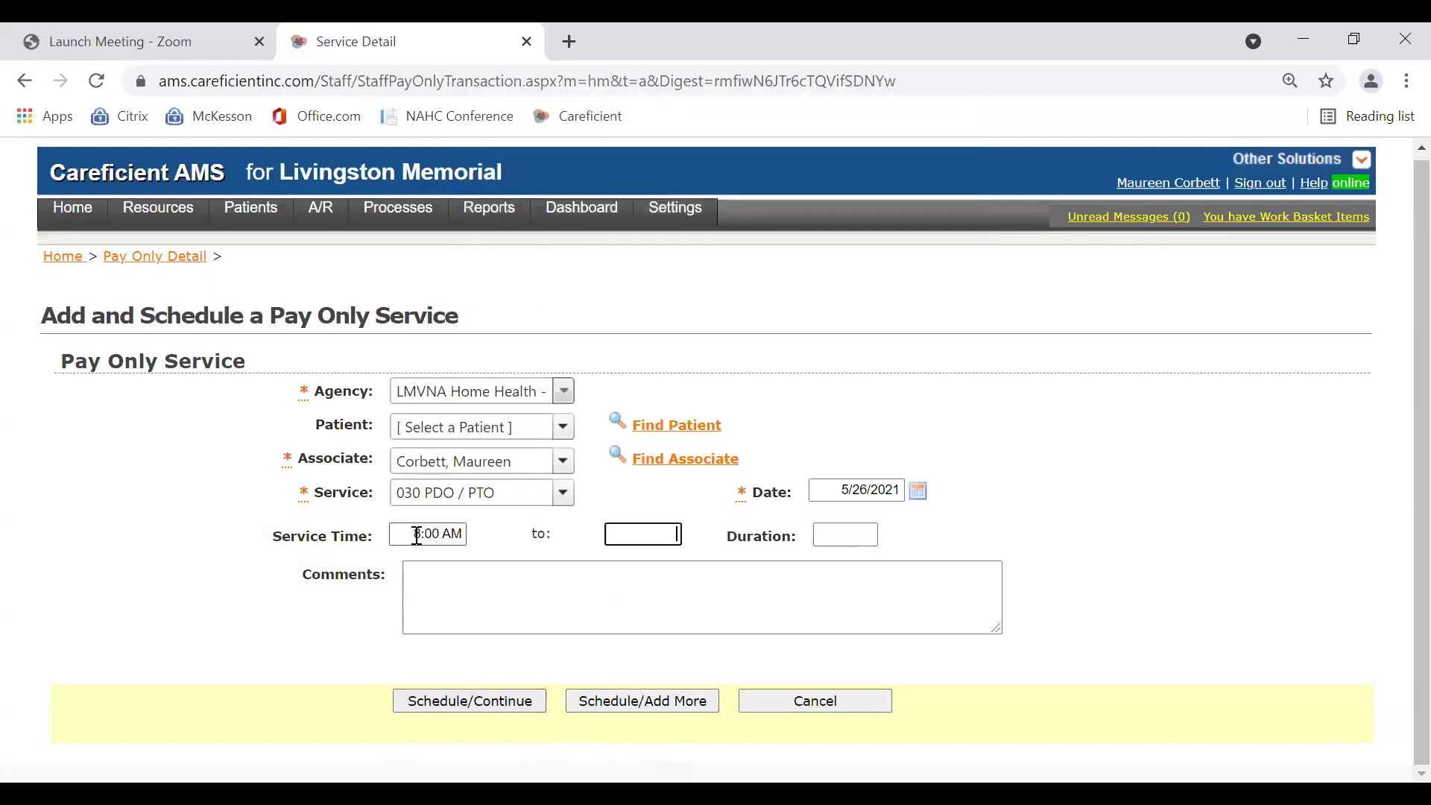
{"action": "type", "text": "4p"}
{"action": "key", "text": "Tab"}
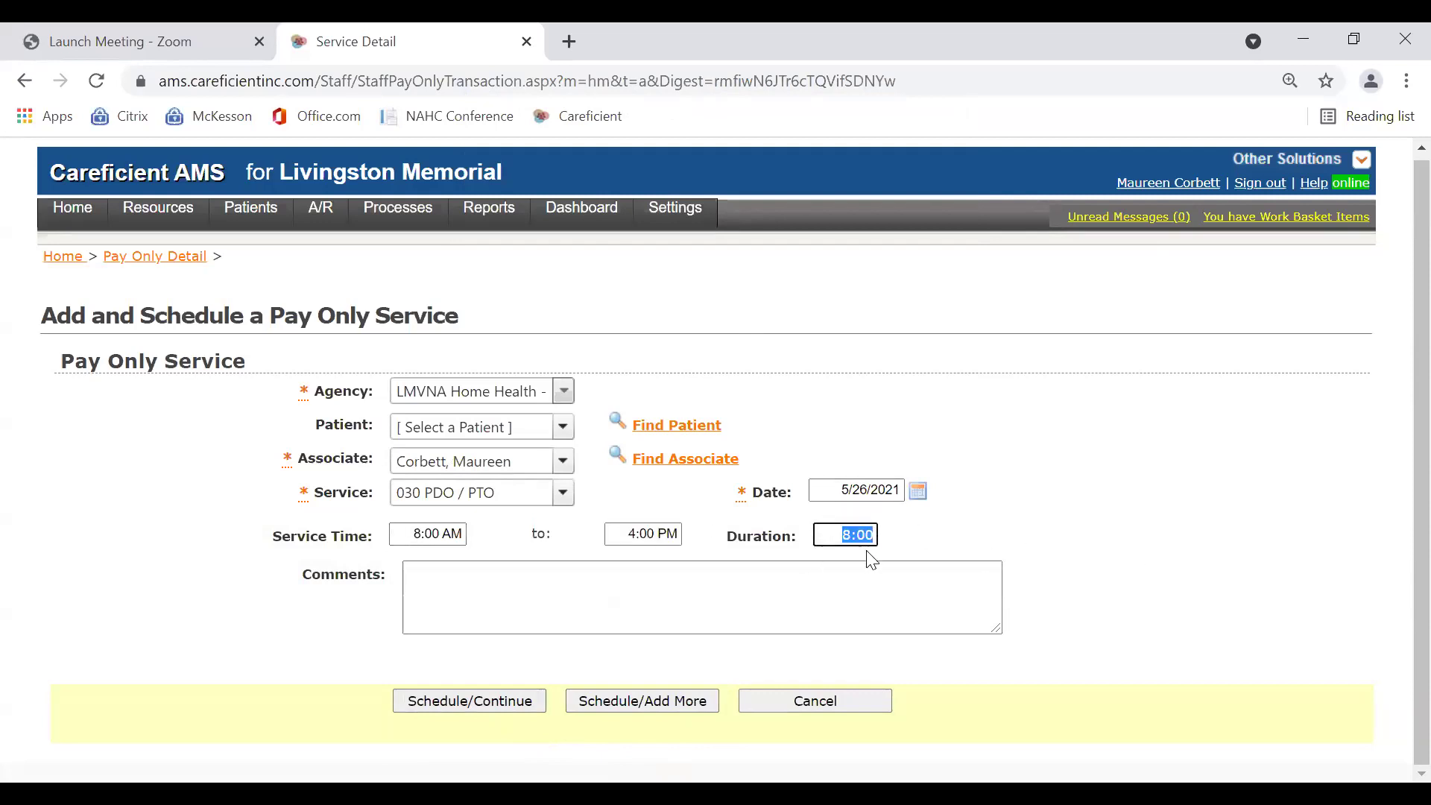
{"action": "left_click", "coordinate": [444, 700]}
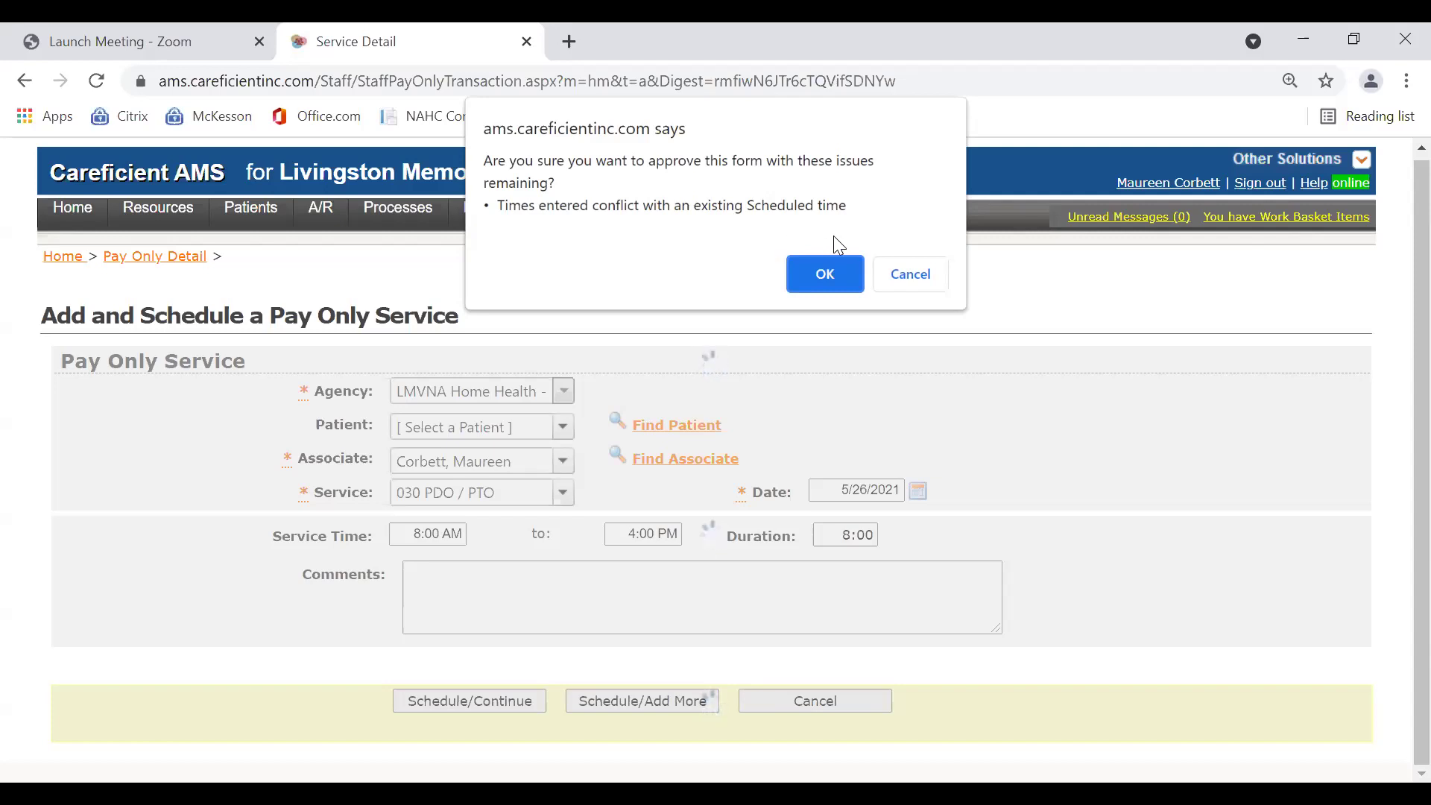
{"action": "left_click", "coordinate": [921, 287]}
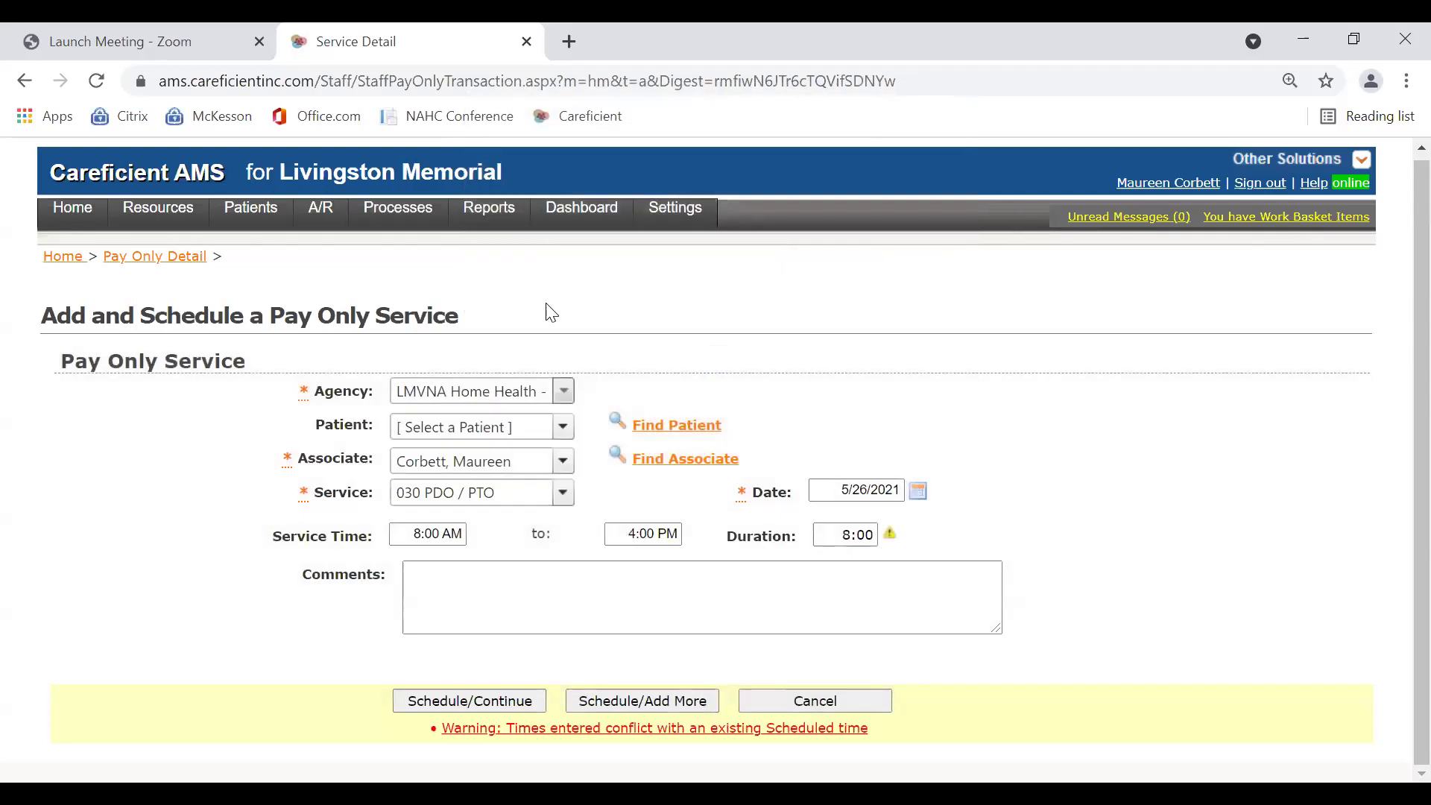
- Return to the home page and look over the calendar and the list of other actions
{"action": "mouse_move", "coordinate": [264, 222]}
{"action": "left_click", "coordinate": [82, 220]}
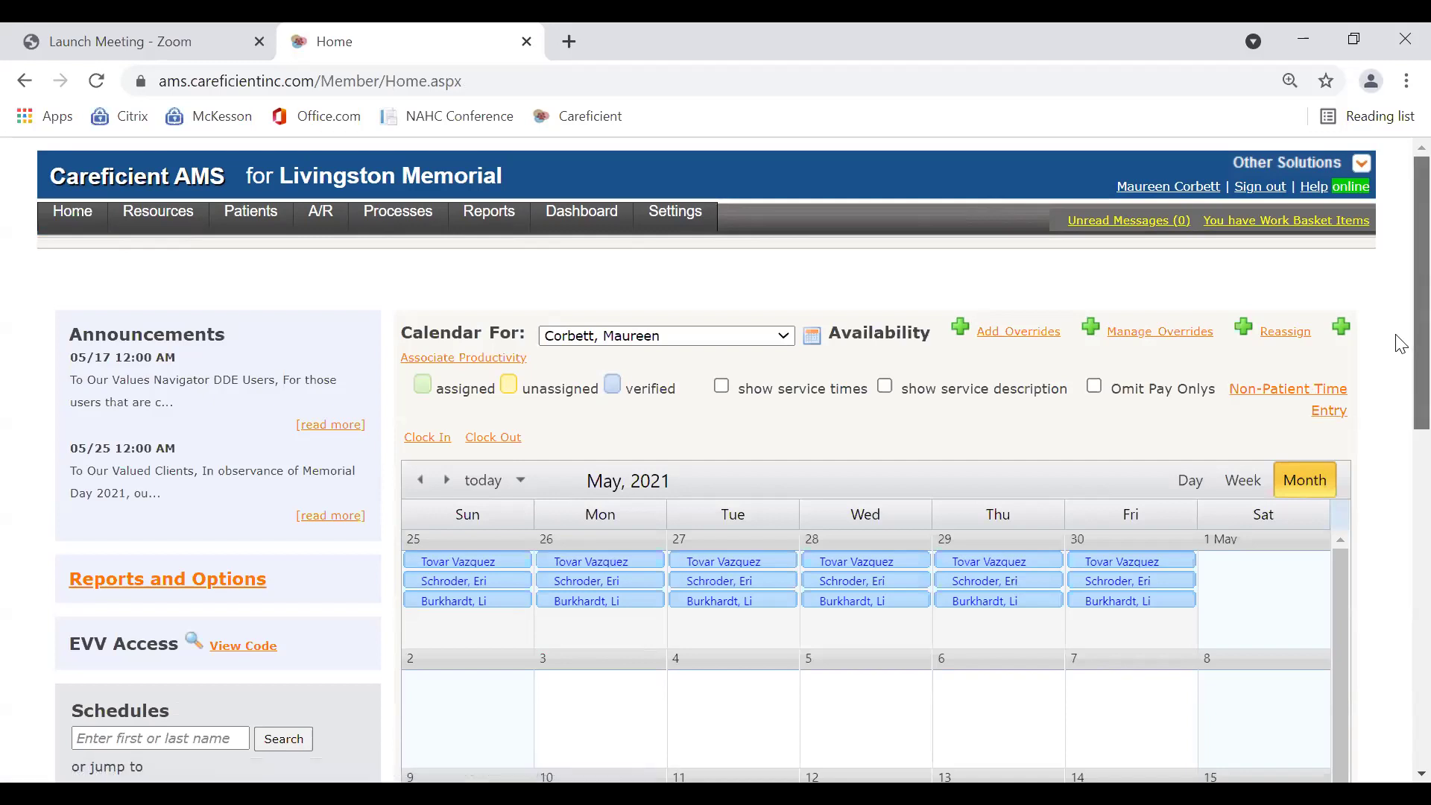
{"action": "scroll", "coordinate": [1398, 380], "scroll_direction": "down", "scroll_amount": 2}
{"action": "scroll", "coordinate": [1400, 421], "scroll_direction": "down", "scroll_amount": 8}
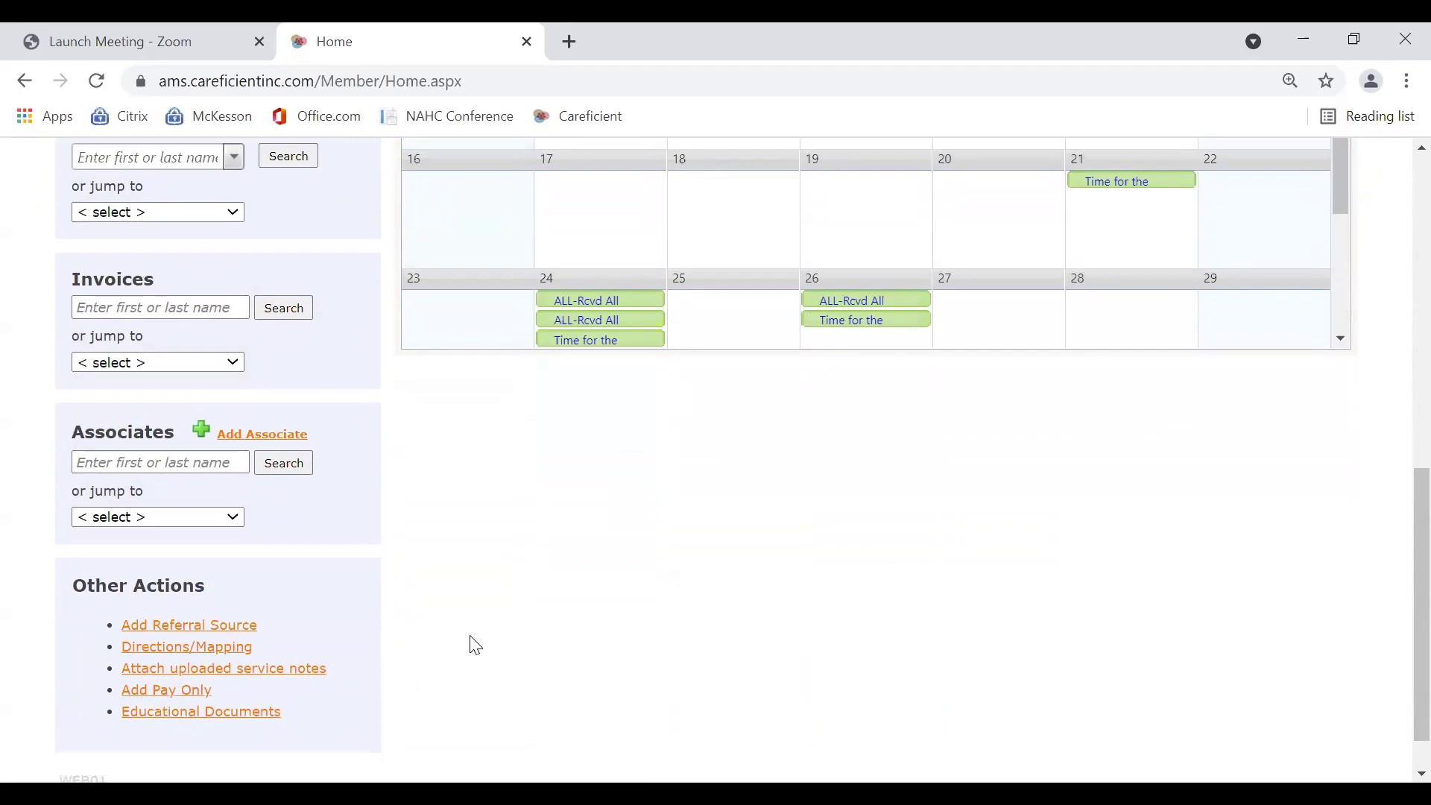
{"action": "scroll", "coordinate": [477, 641], "scroll_direction": "up", "scroll_amount": 9}
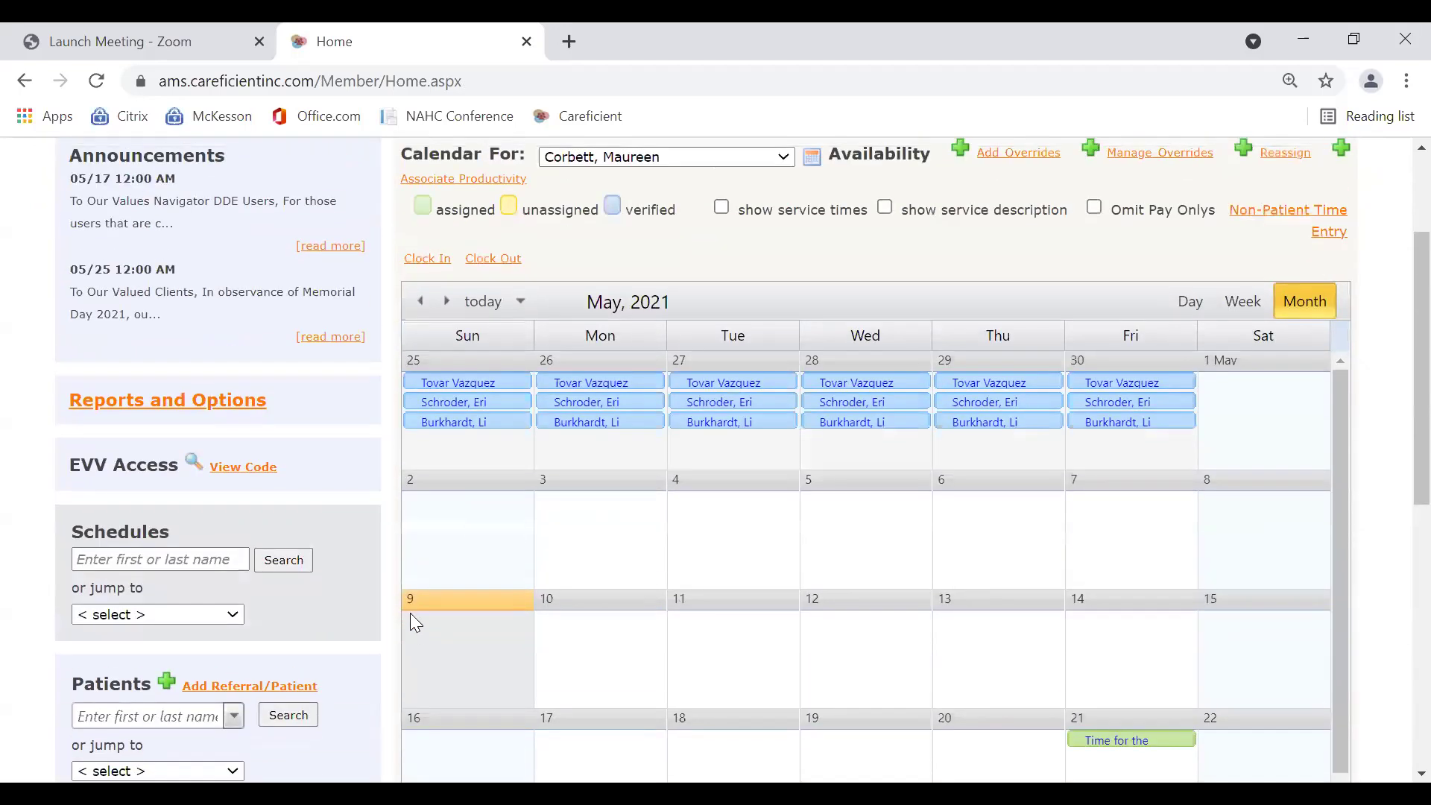
{"action": "scroll", "coordinate": [395, 593], "scroll_direction": "up", "scroll_amount": 1}
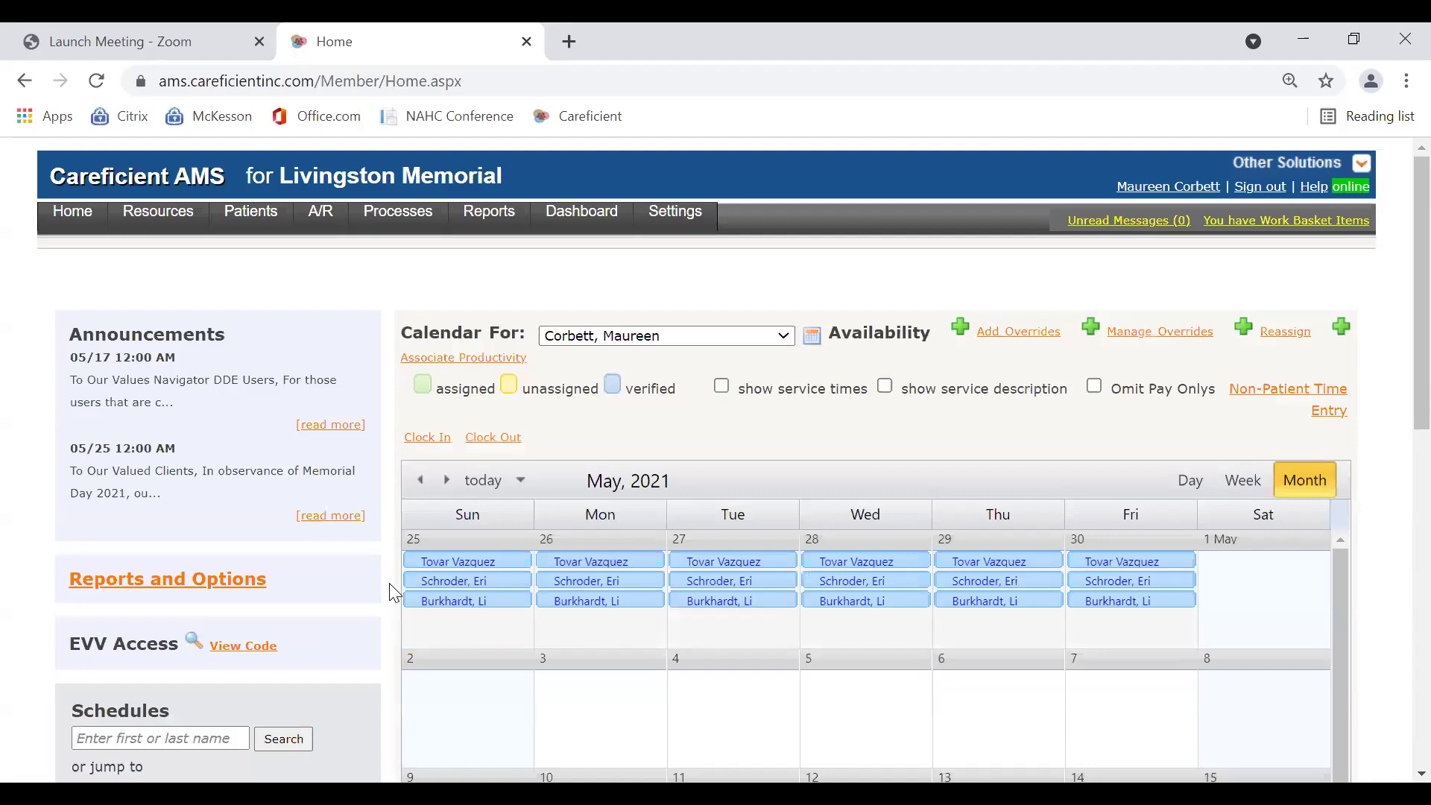
- Open a new blank pay only service entry from the home page
{"action": "mouse_move", "coordinate": [395, 224]}
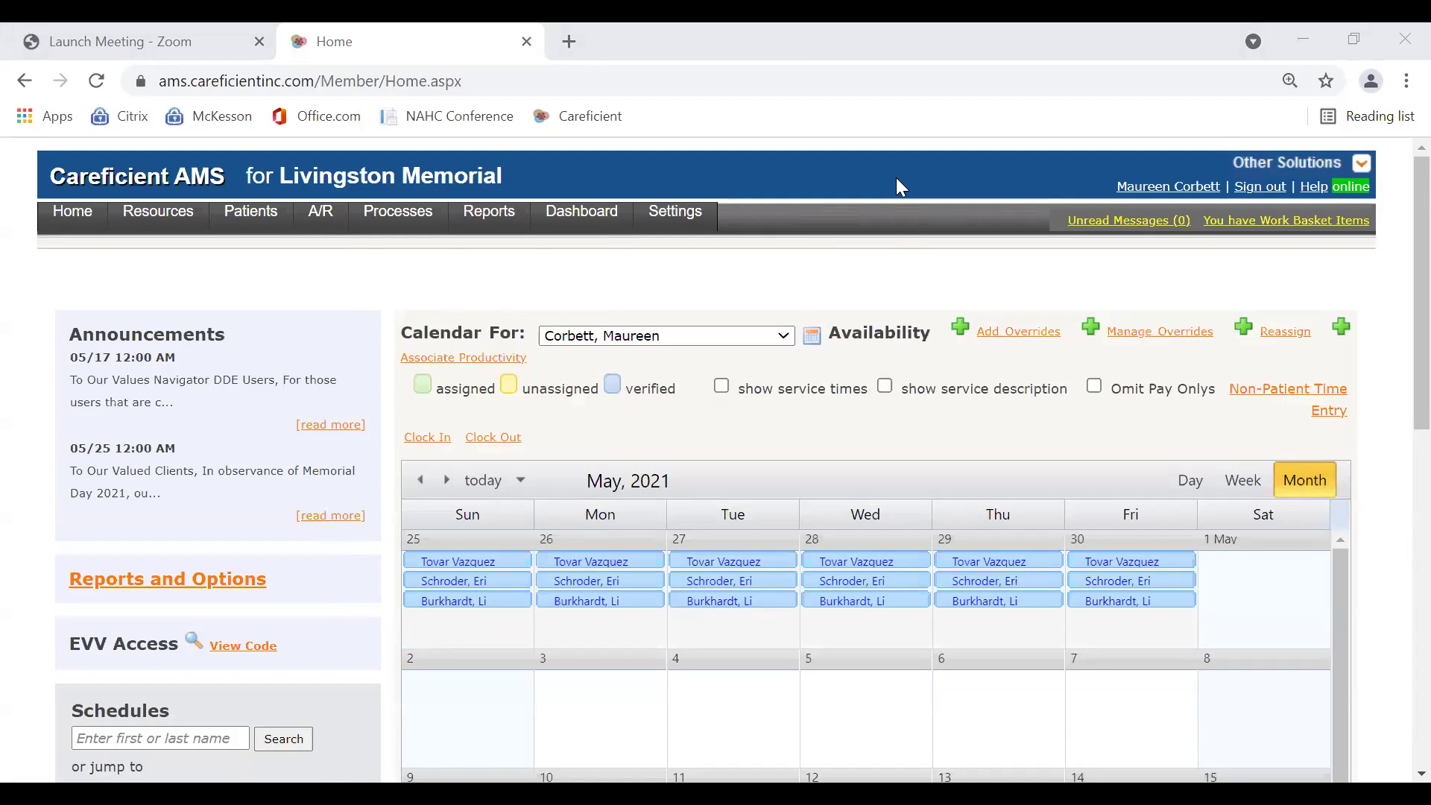
{"action": "scroll", "coordinate": [1374, 526], "scroll_direction": "down", "scroll_amount": 5}
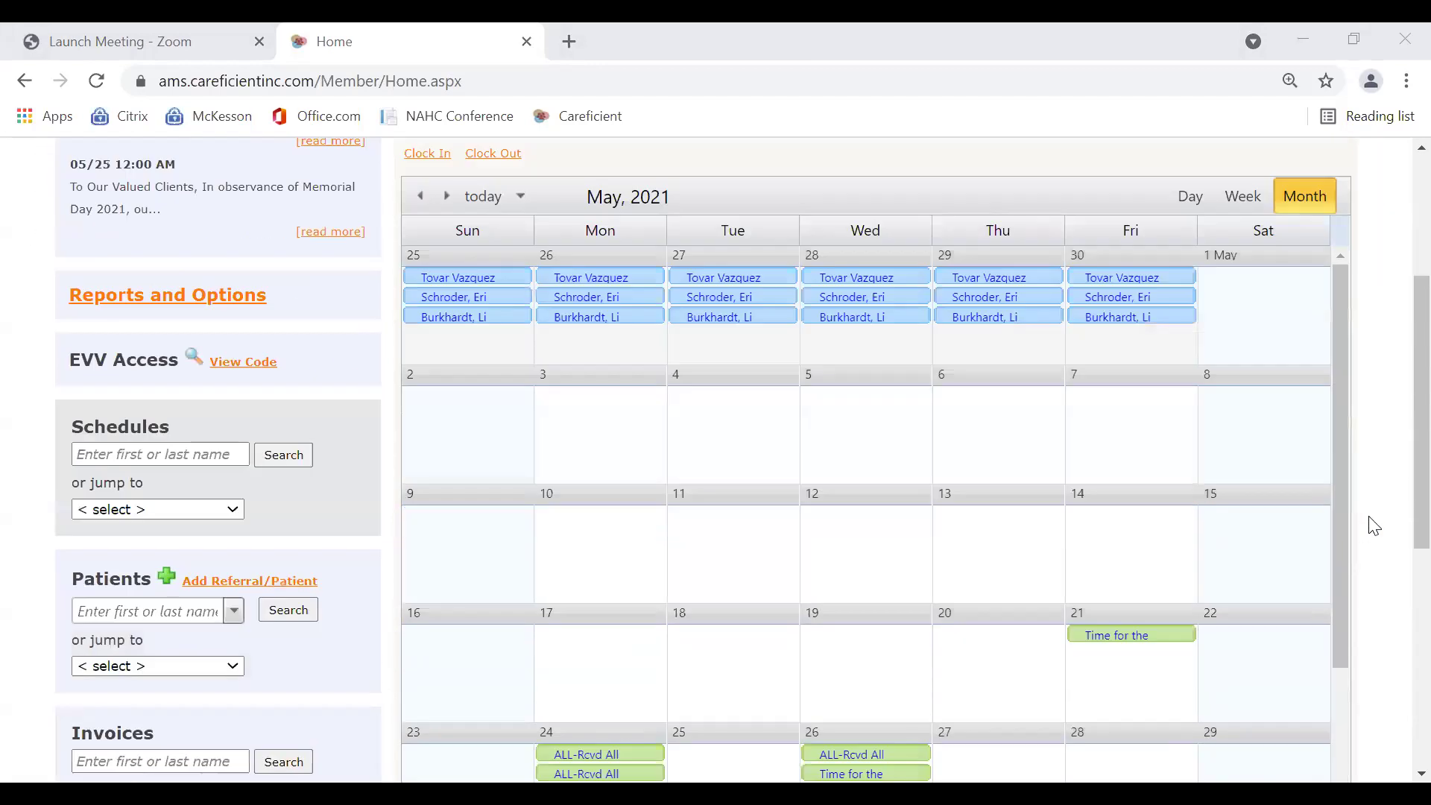
{"action": "scroll", "coordinate": [1373, 525], "scroll_direction": "down", "scroll_amount": 5}
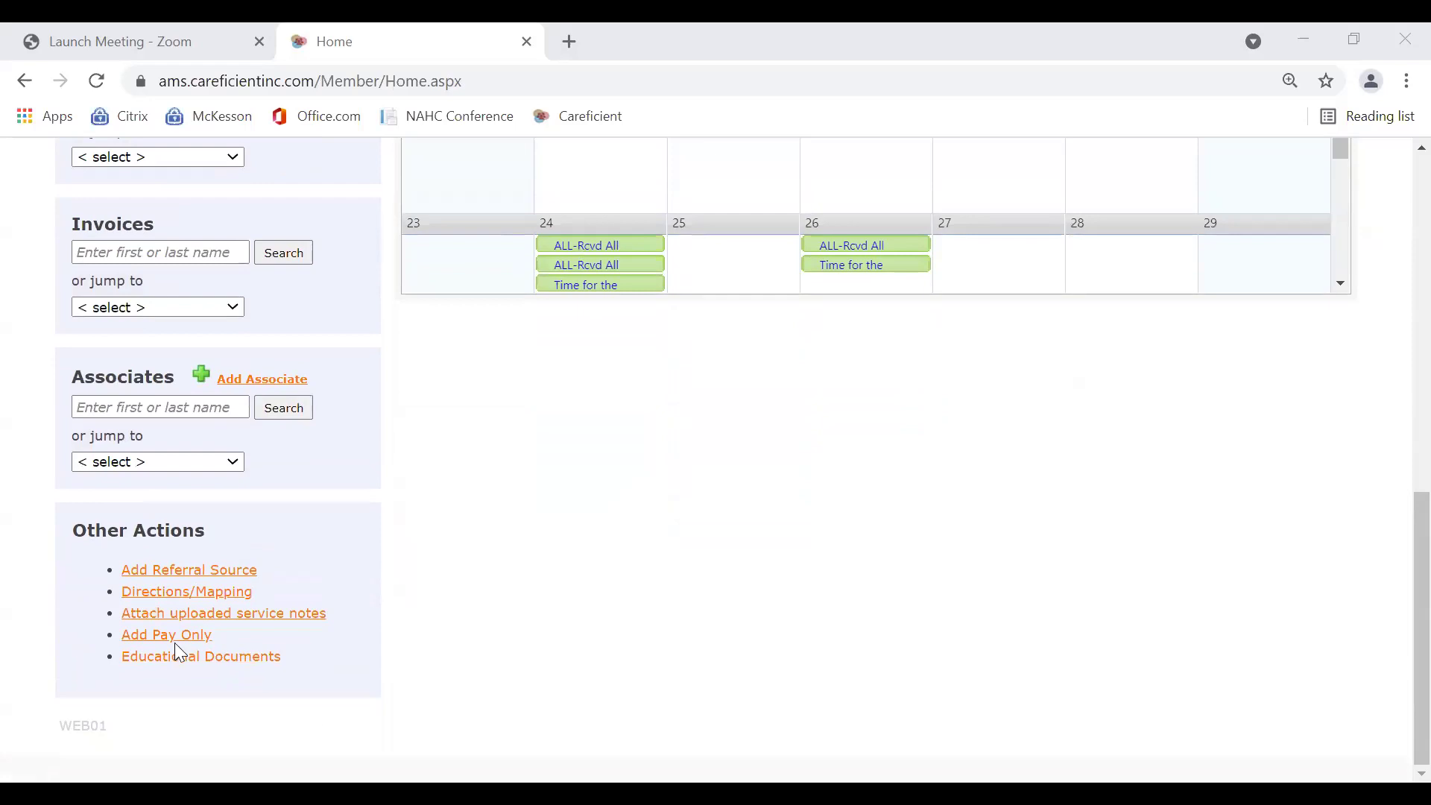
{"action": "left_click", "coordinate": [166, 640]}
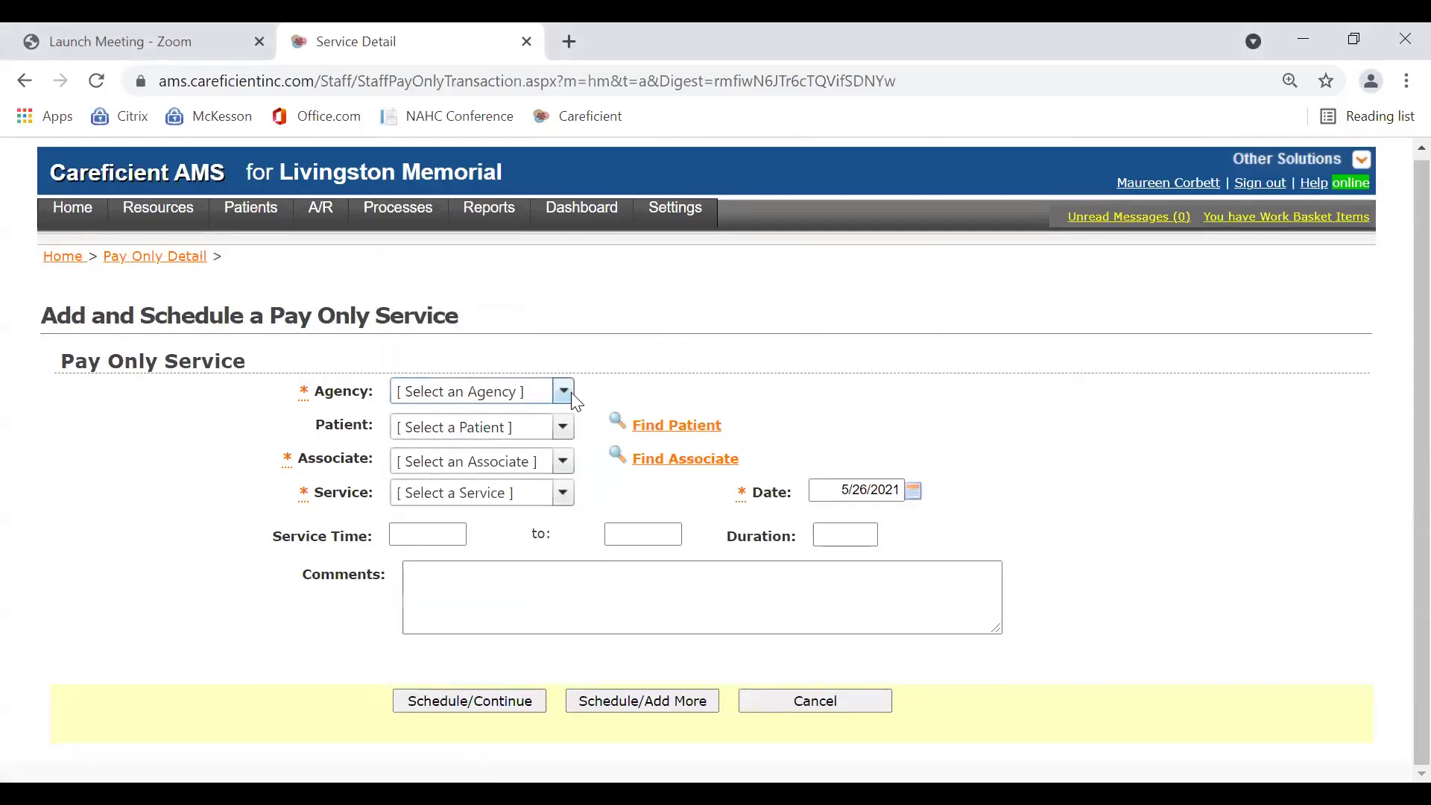
- Set the agency to LMVNA Home Health - VIN and select the staff member as the associate for the pay only service
{"action": "left_click", "coordinate": [561, 494]}
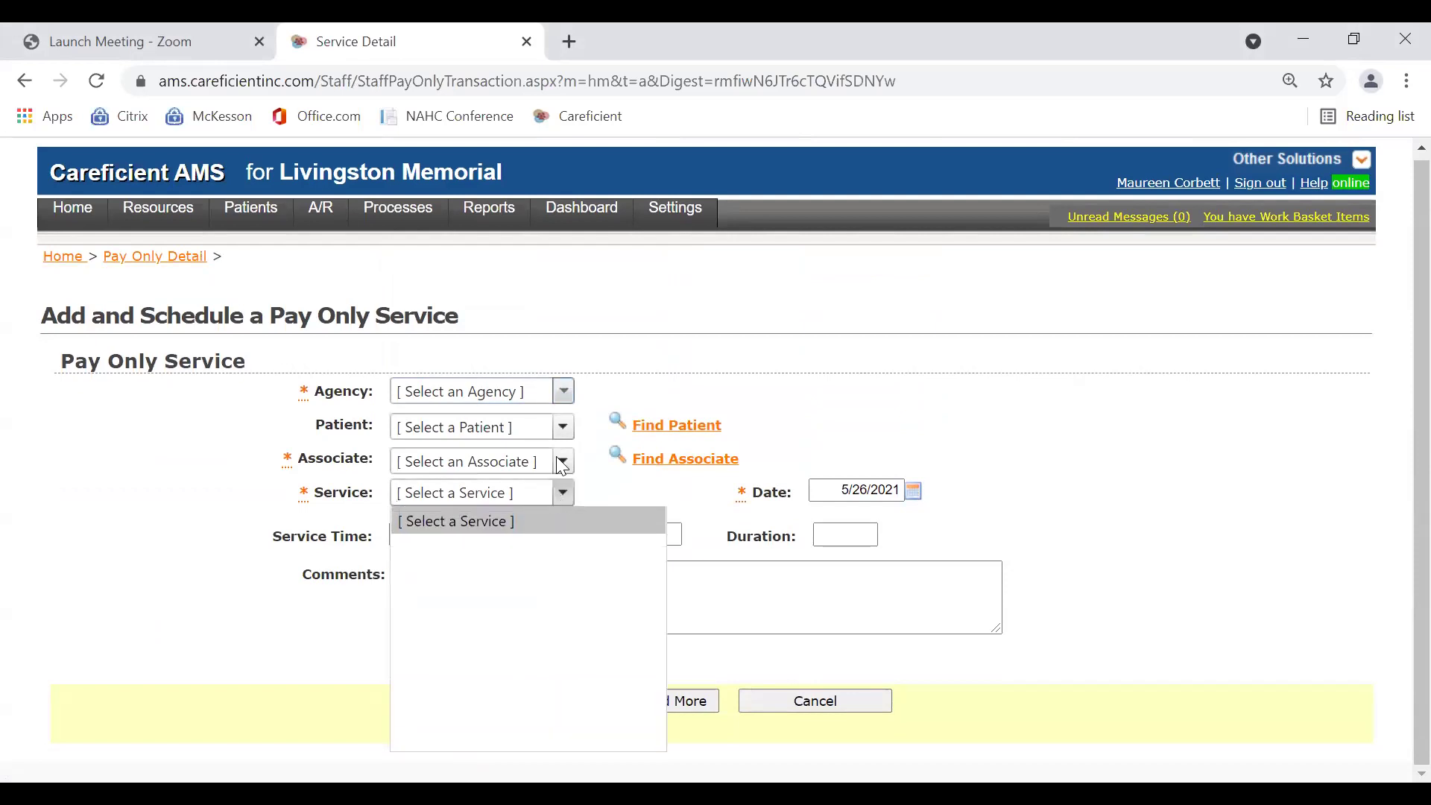
{"action": "left_click", "coordinate": [561, 393]}
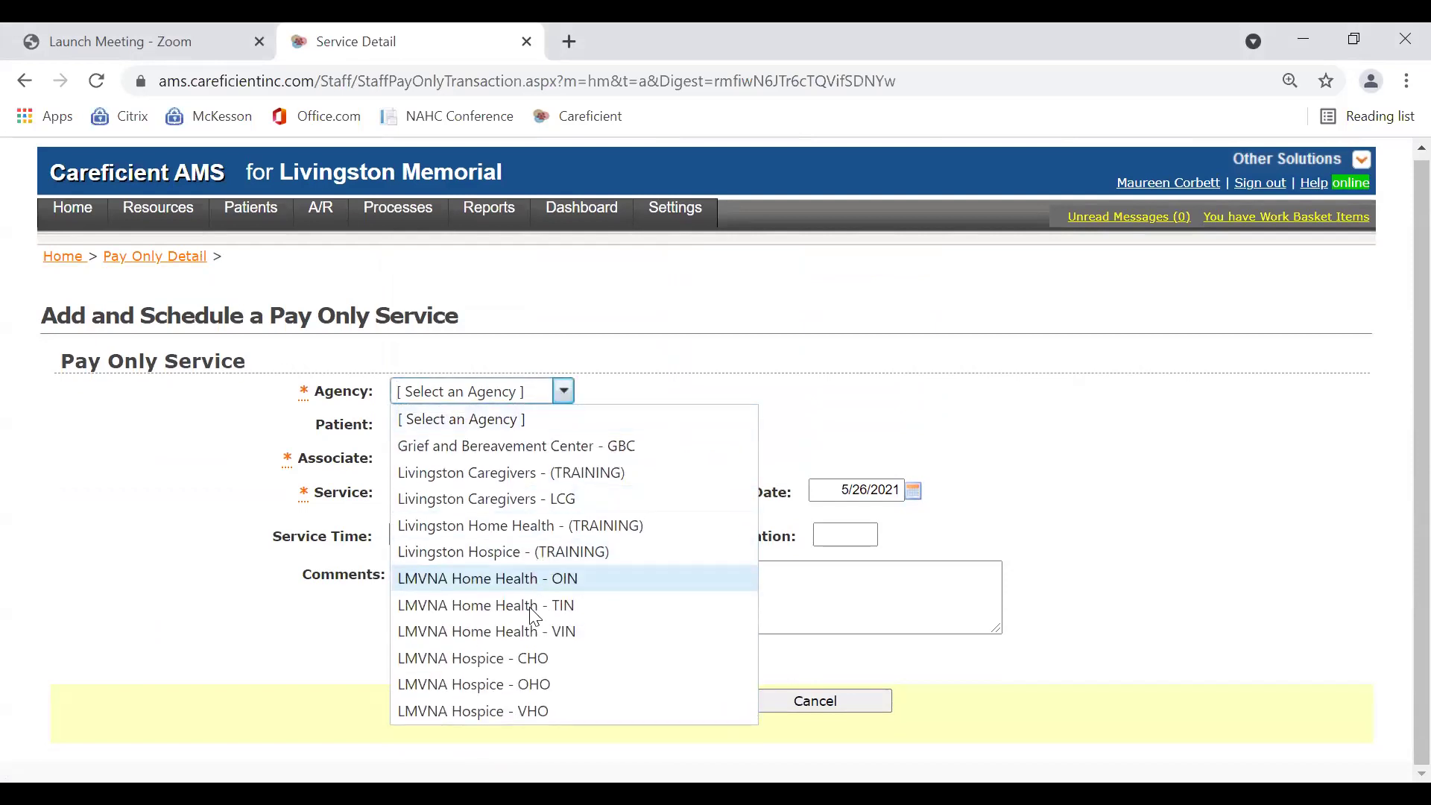
{"action": "left_click", "coordinate": [514, 630]}
{"action": "left_click", "coordinate": [564, 460]}
{"action": "scroll", "coordinate": [492, 566], "scroll_direction": "down", "scroll_amount": 7}
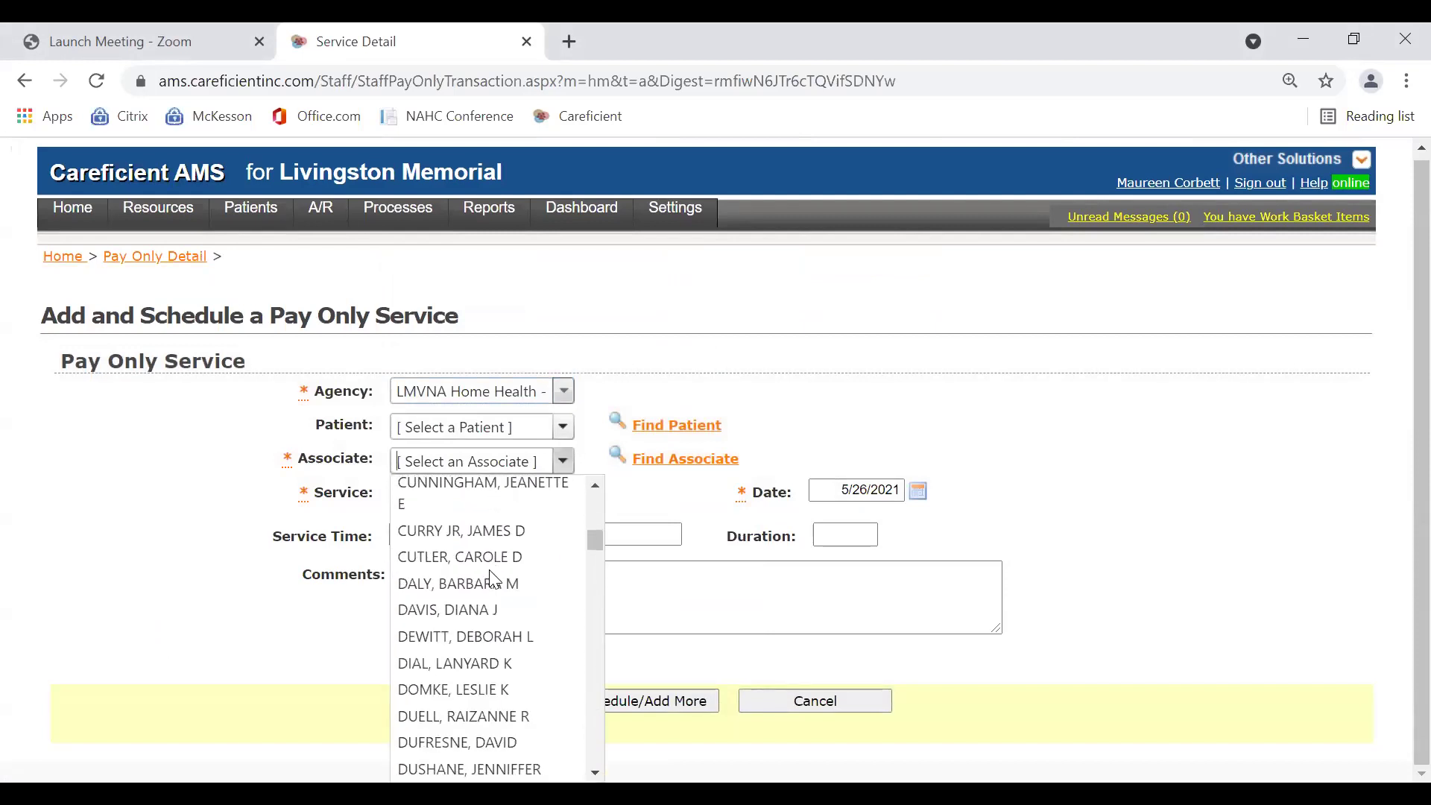
{"action": "left_click", "coordinate": [477, 692]}
- Choose PT-REGULAR TIME as the pay only service
{"action": "left_click", "coordinate": [563, 492]}
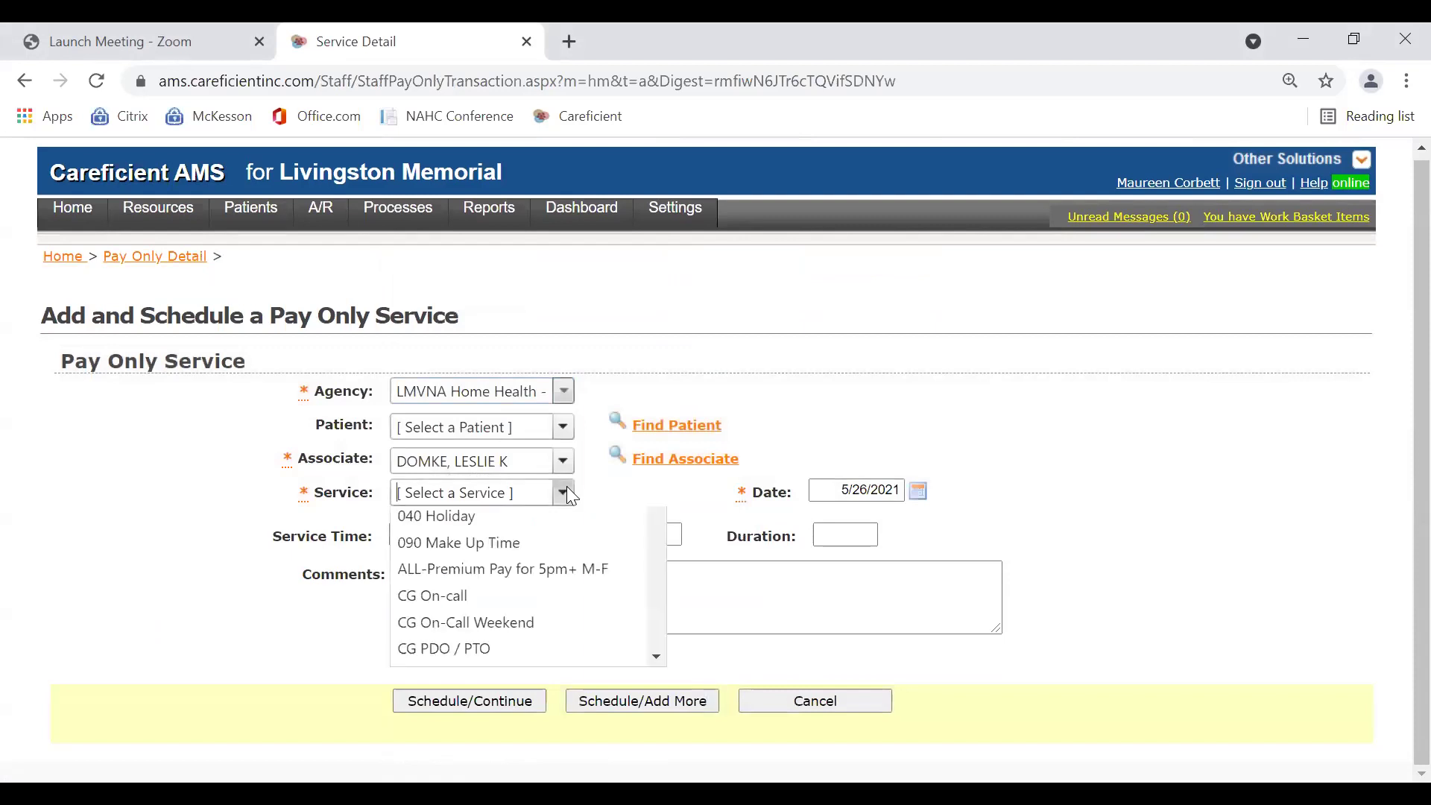
{"action": "scroll", "coordinate": [577, 582], "scroll_direction": "down", "scroll_amount": 7}
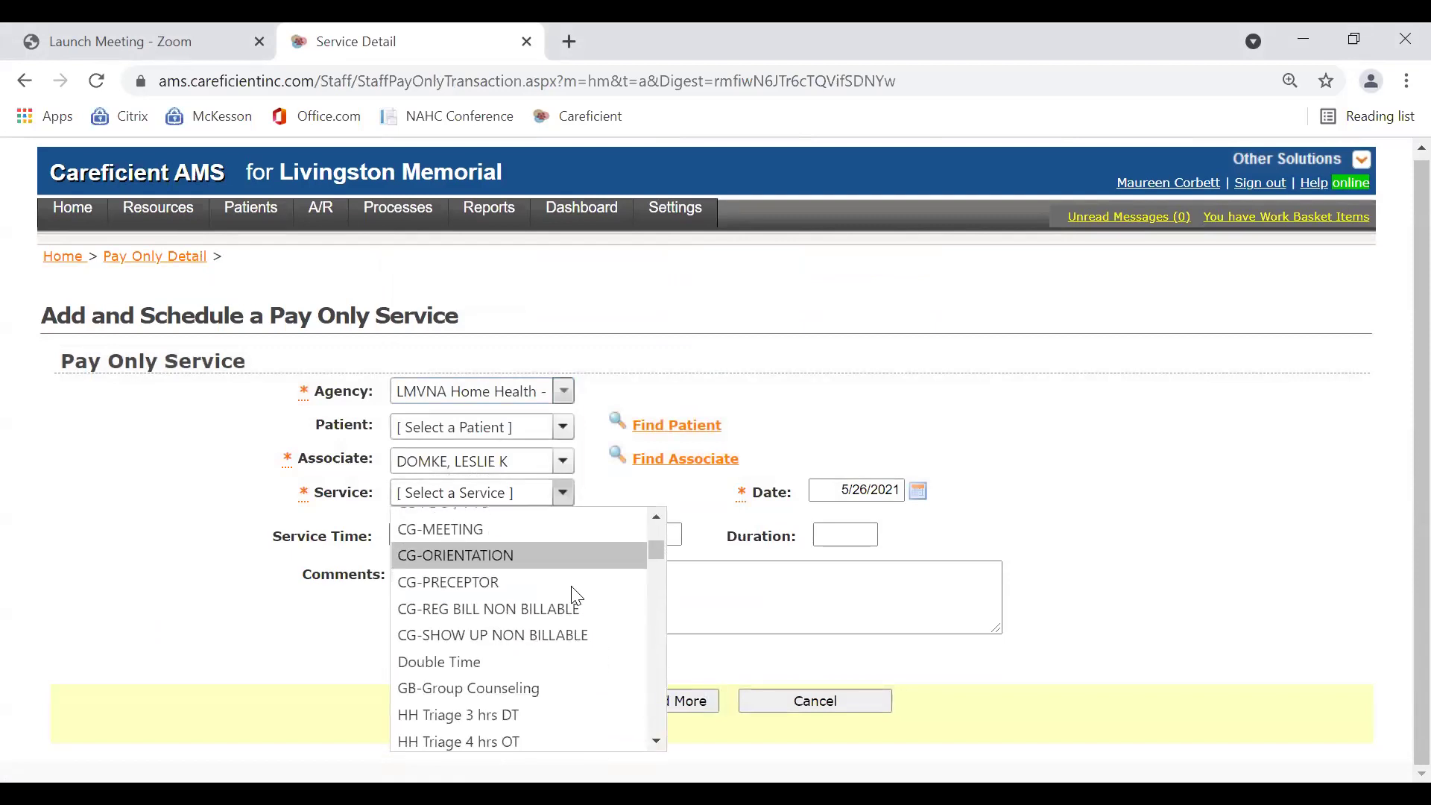
{"action": "scroll", "coordinate": [573, 599], "scroll_direction": "down", "scroll_amount": 9}
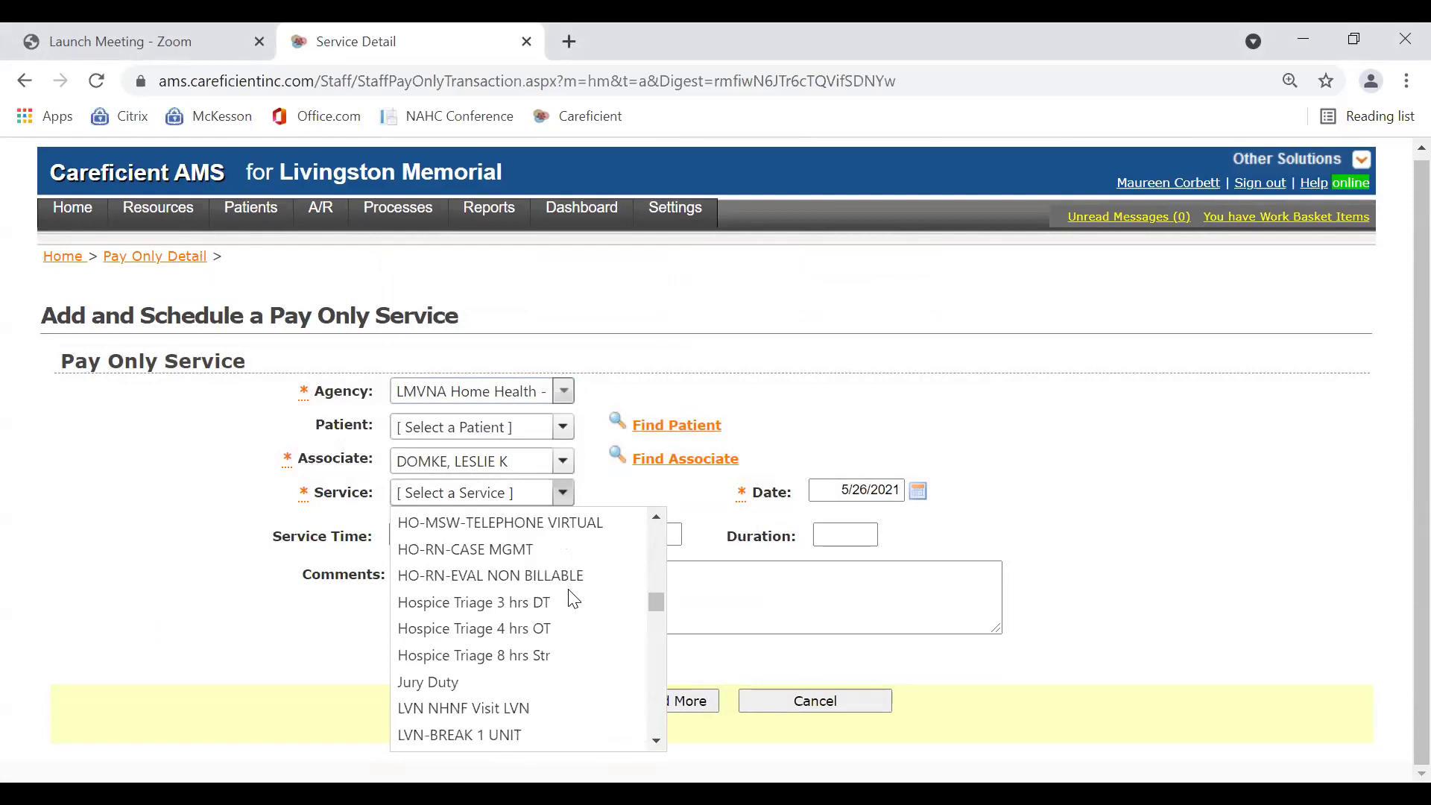
{"action": "scroll", "coordinate": [568, 604], "scroll_direction": "down", "scroll_amount": 8}
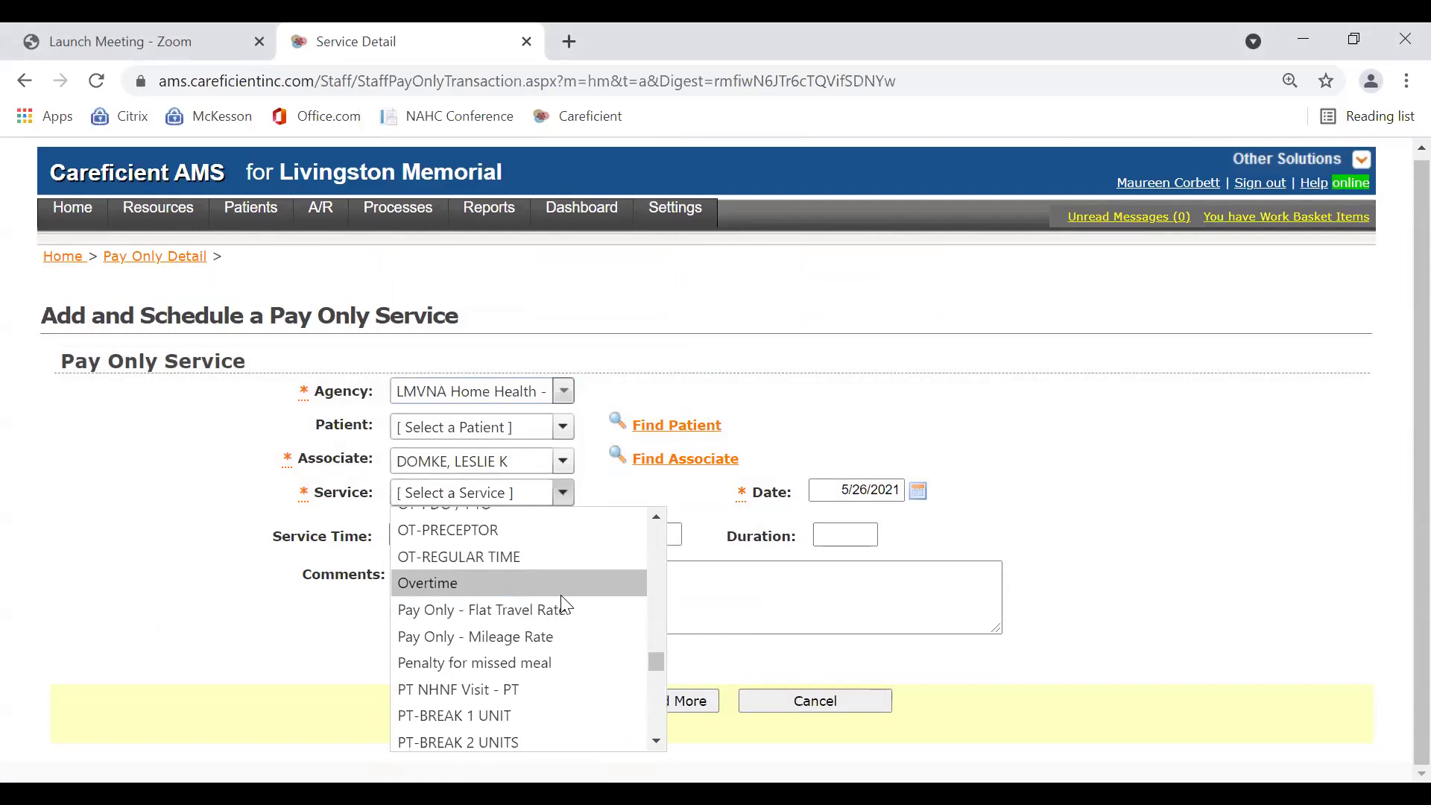
{"action": "scroll", "coordinate": [561, 599], "scroll_direction": "down", "scroll_amount": 1}
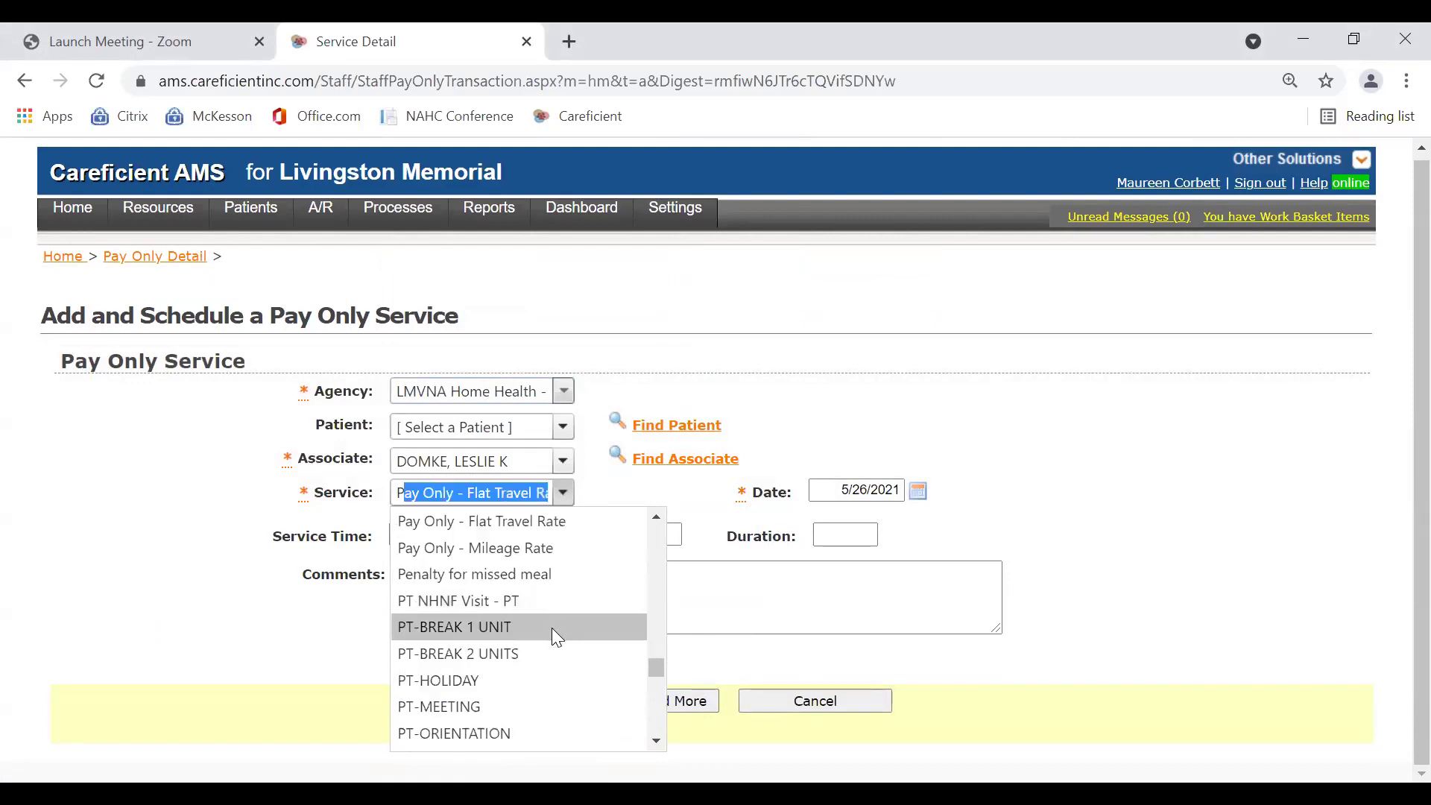
{"action": "scroll", "coordinate": [553, 634], "scroll_direction": "down", "scroll_amount": 1}
{"action": "scroll", "coordinate": [553, 641], "scroll_direction": "down", "scroll_amount": 1}
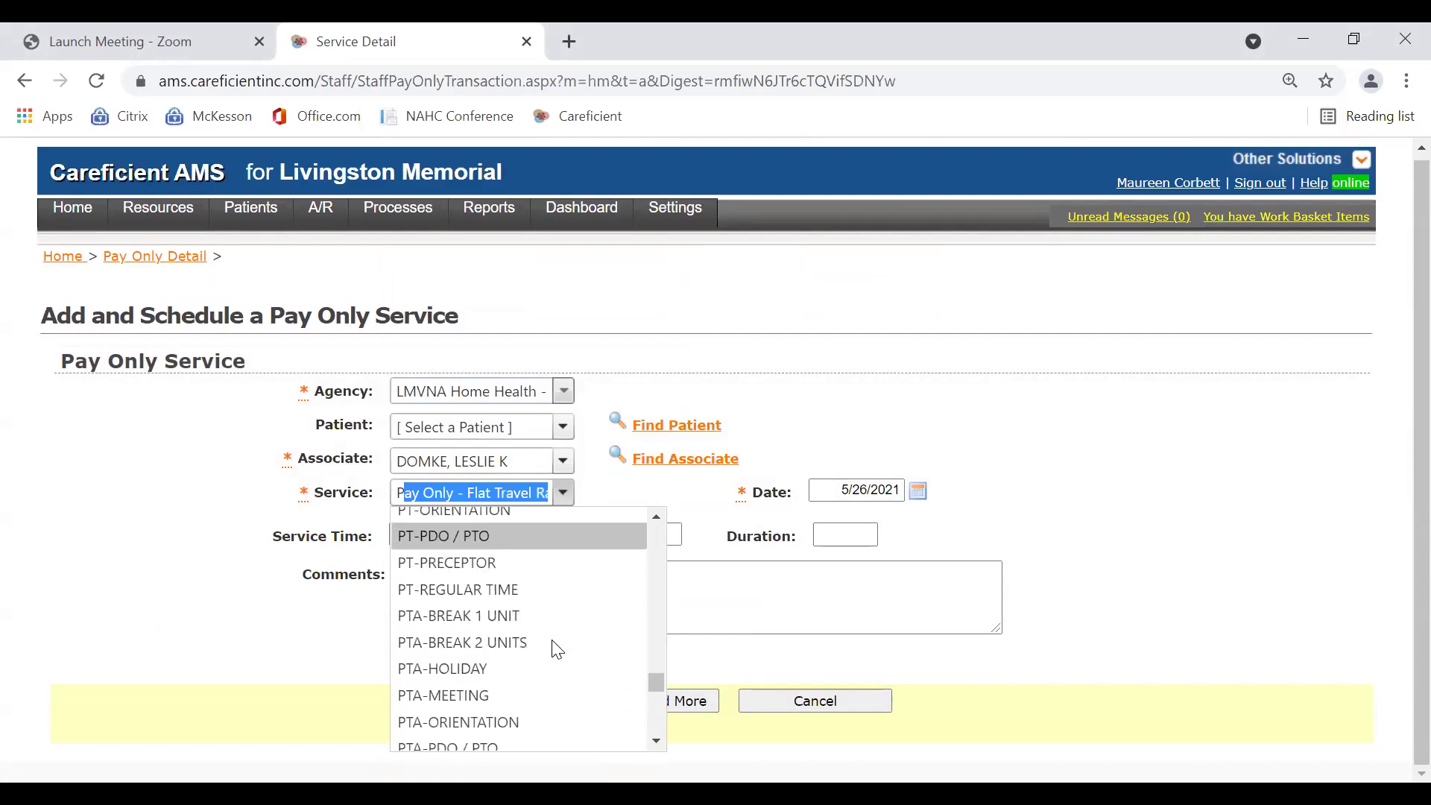
{"action": "left_click", "coordinate": [504, 586]}
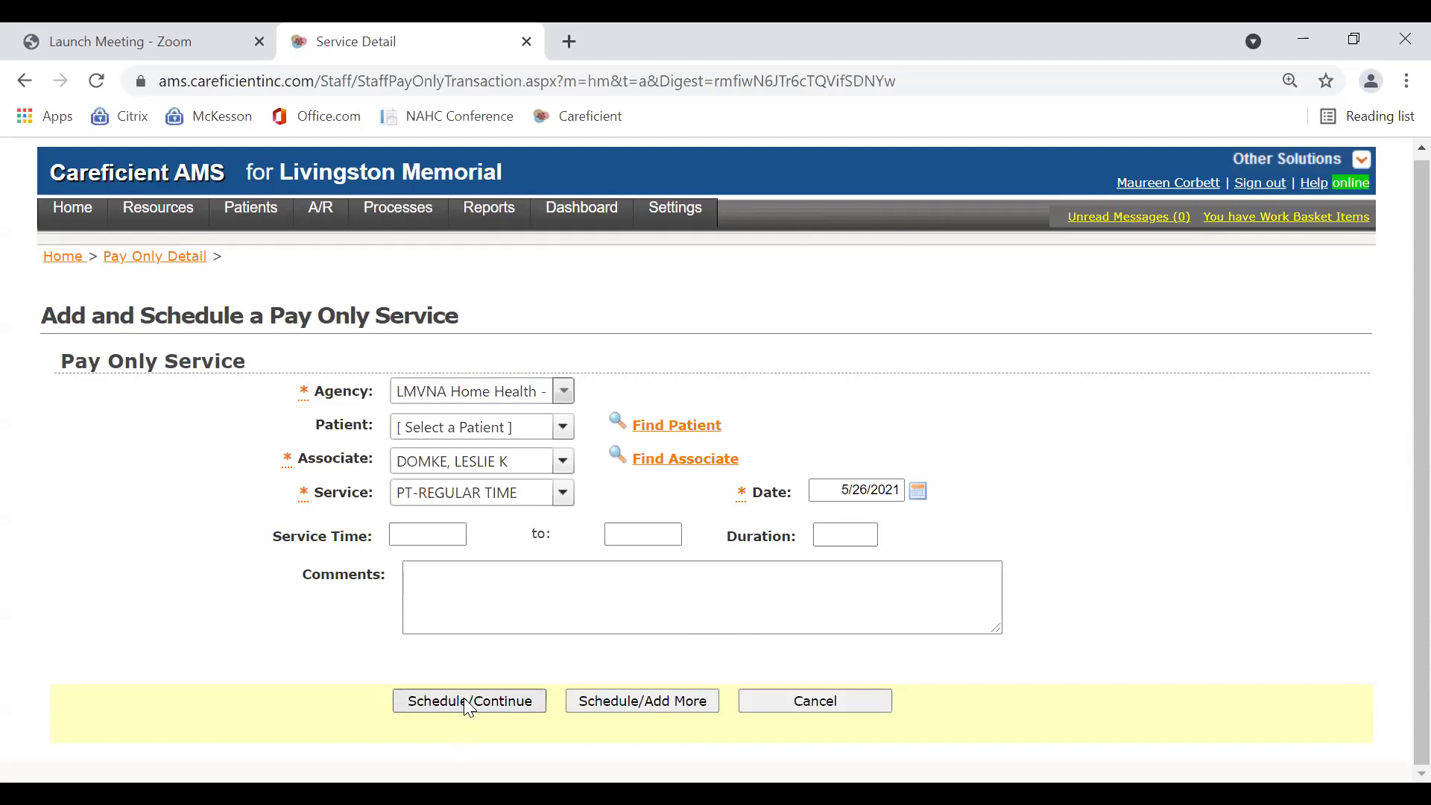
- Reset the service selection so that no service is chosen
{"action": "left_click", "coordinate": [564, 494]}
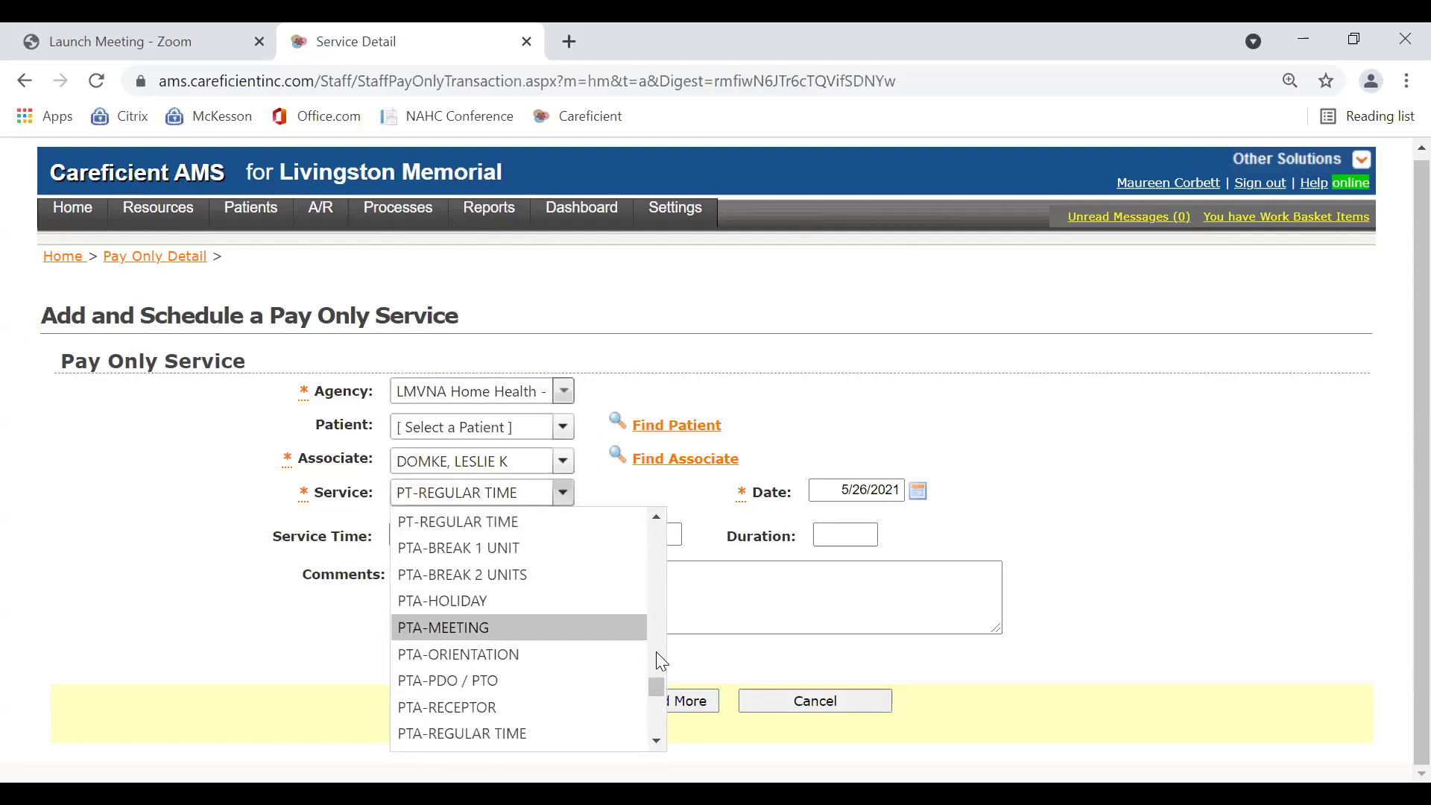
{"action": "left_click_drag", "start_coordinate": [660, 684], "coordinate": [656, 522]}
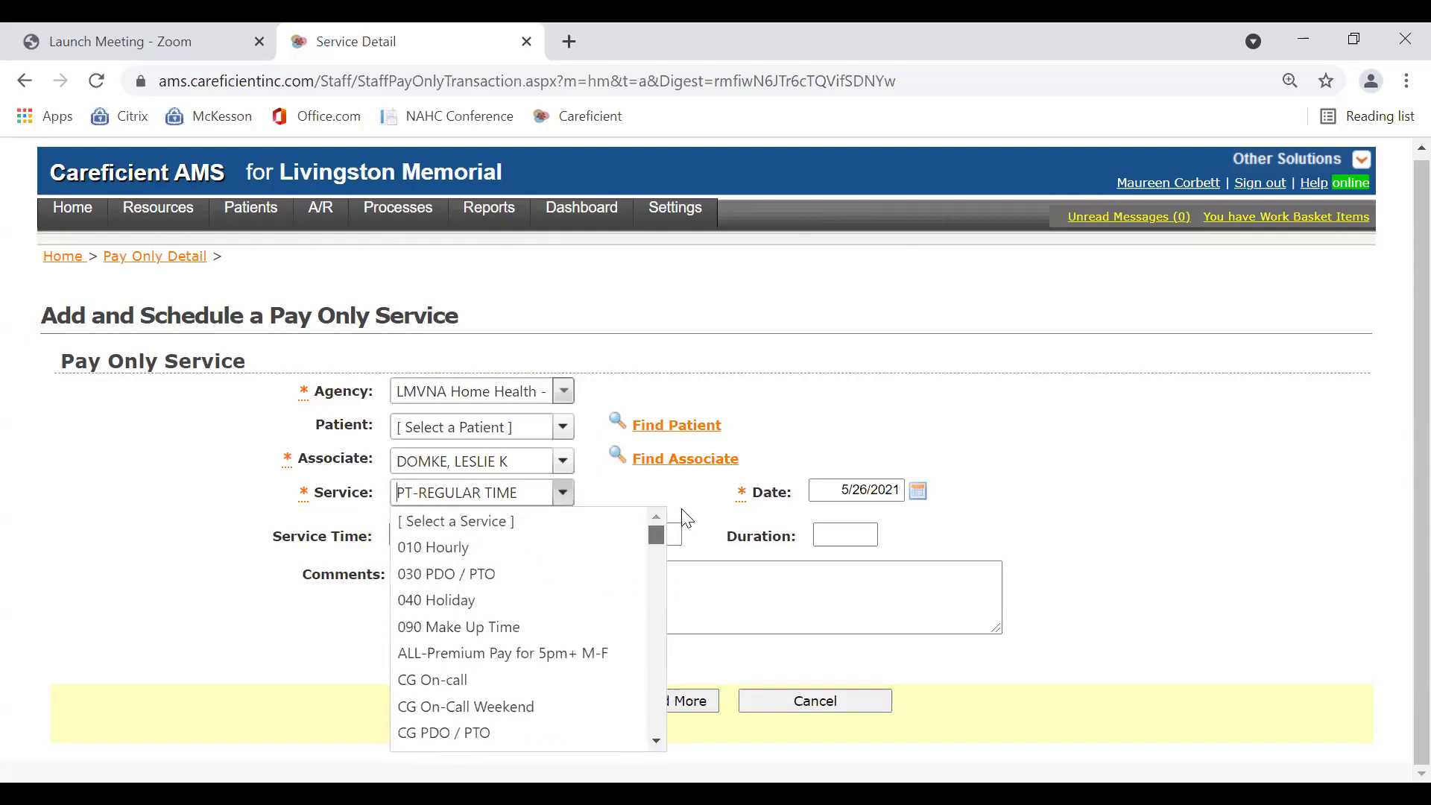
{"action": "left_click", "coordinate": [502, 520]}
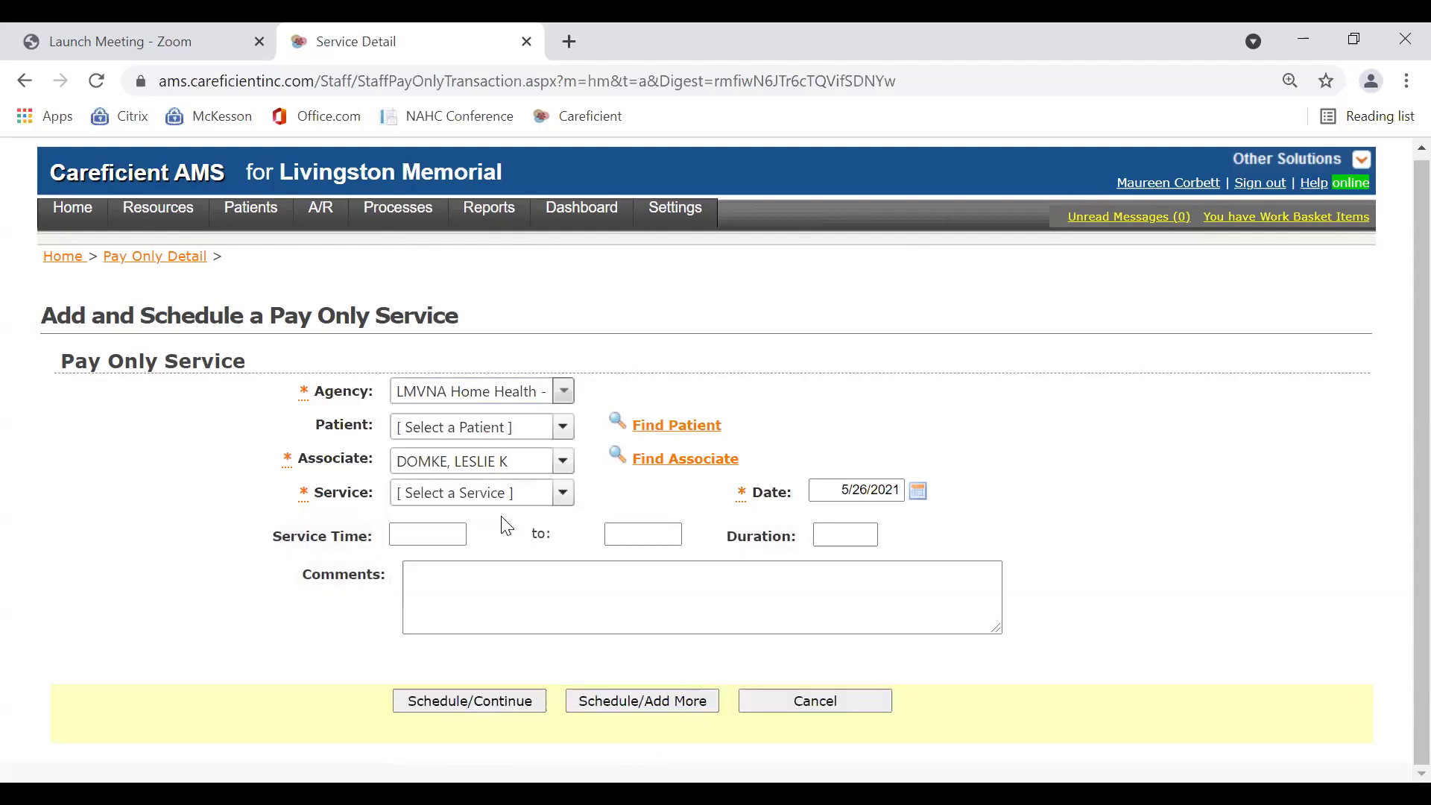
- Look through the available services beginning with R and with P, leaving no service selected
{"action": "left_click", "coordinate": [563, 494]}
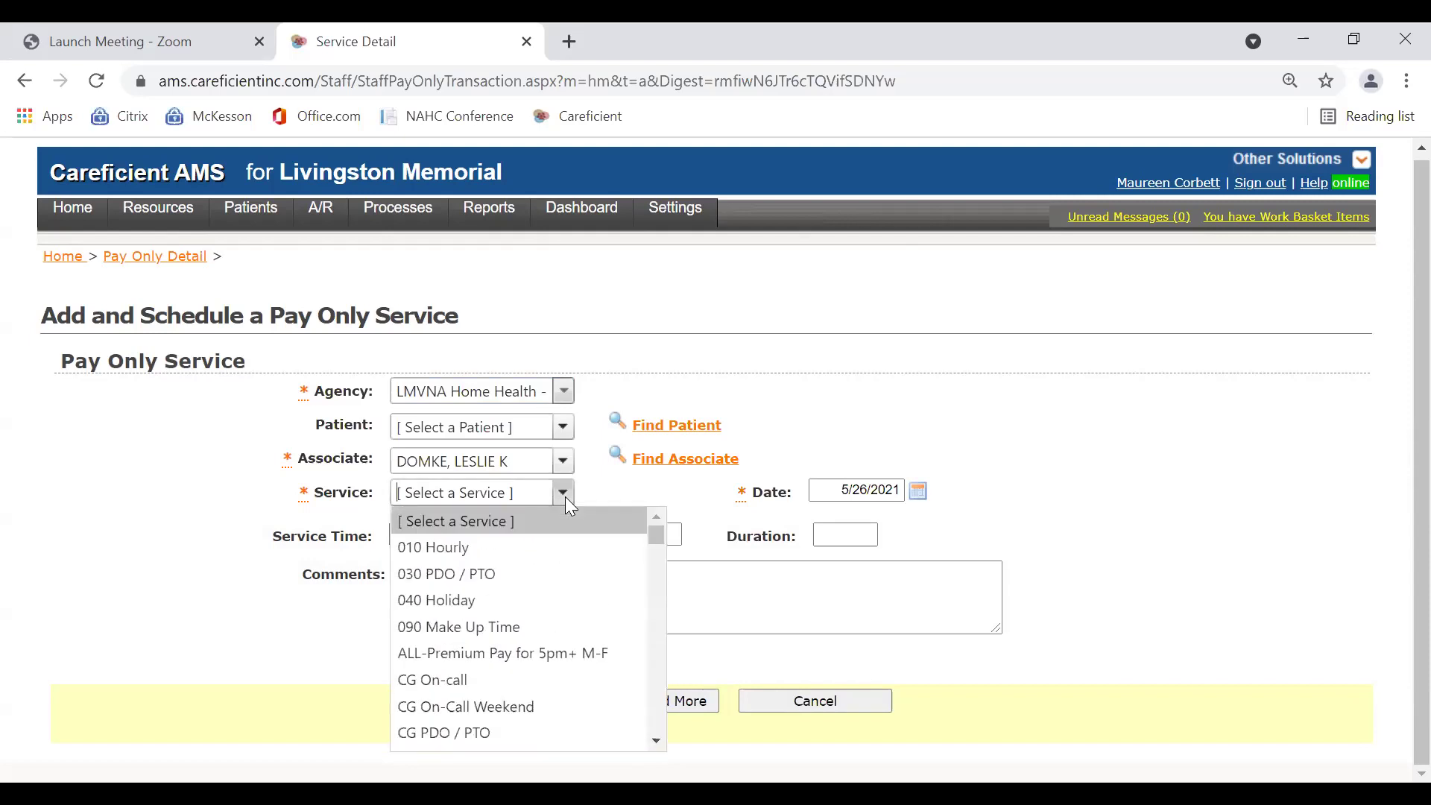
{"action": "type", "text": "R"}
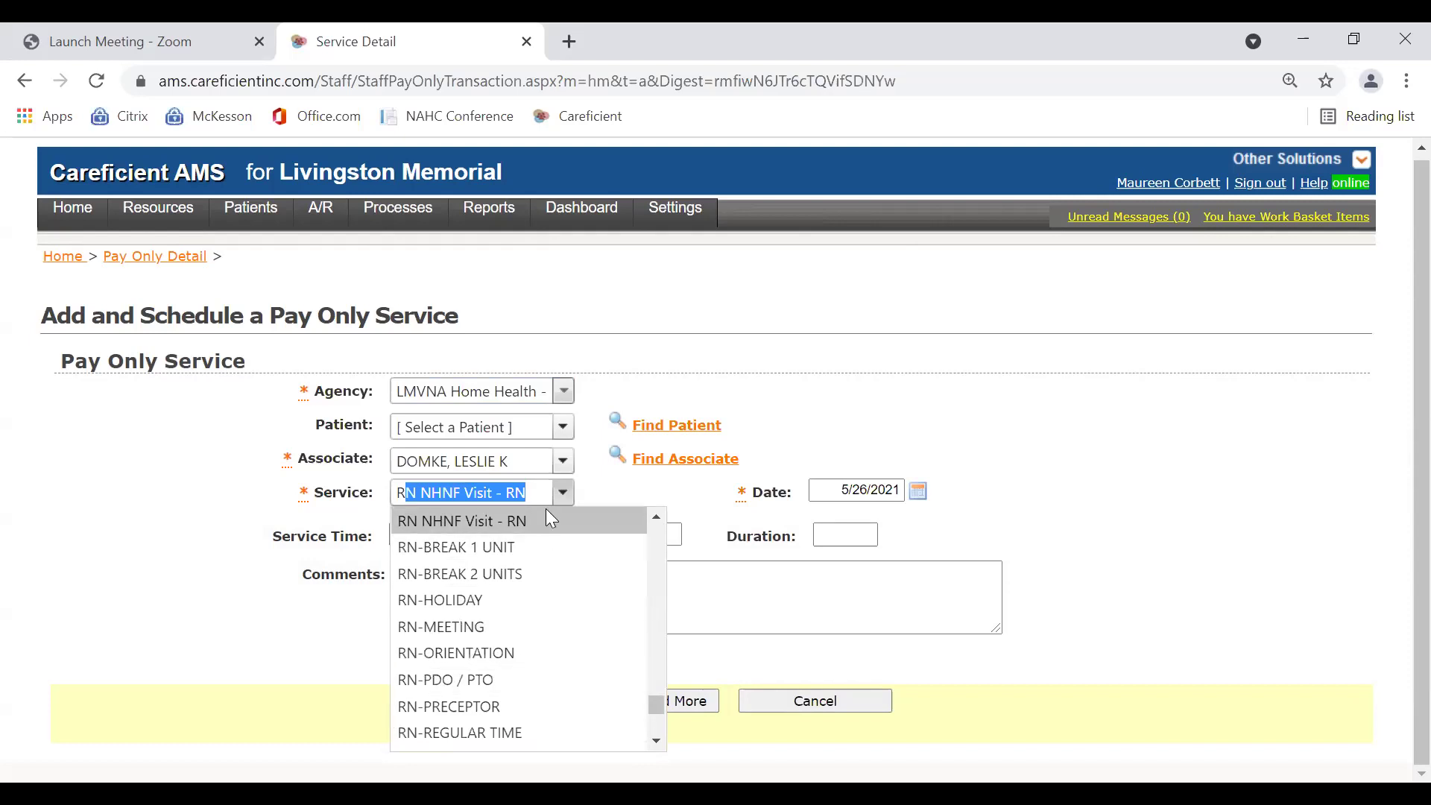
{"action": "key", "text": "BackSpace"}
{"action": "key", "text": "BackSpace"}
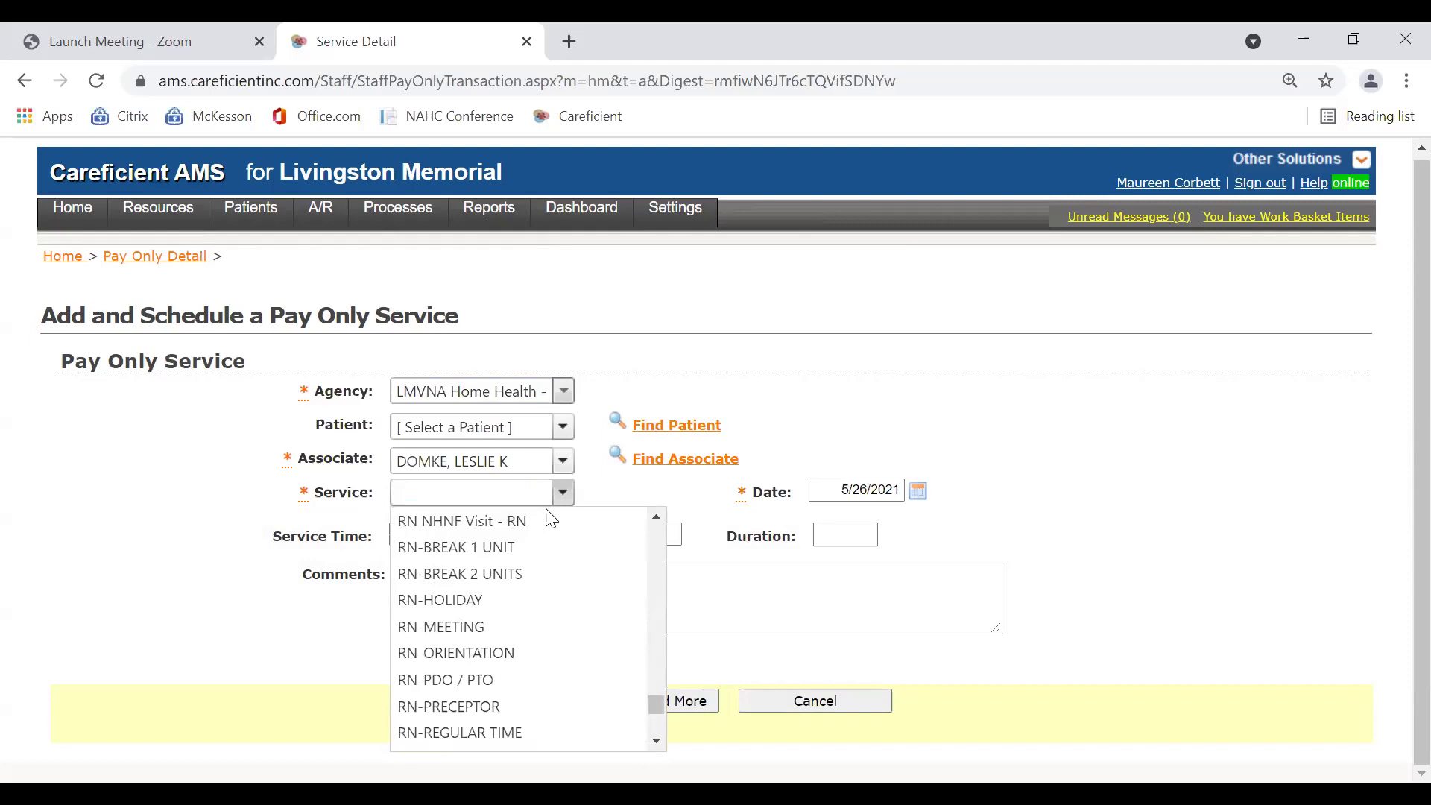
{"action": "type", "text": "Pay Only - Flat Travel Ra"}
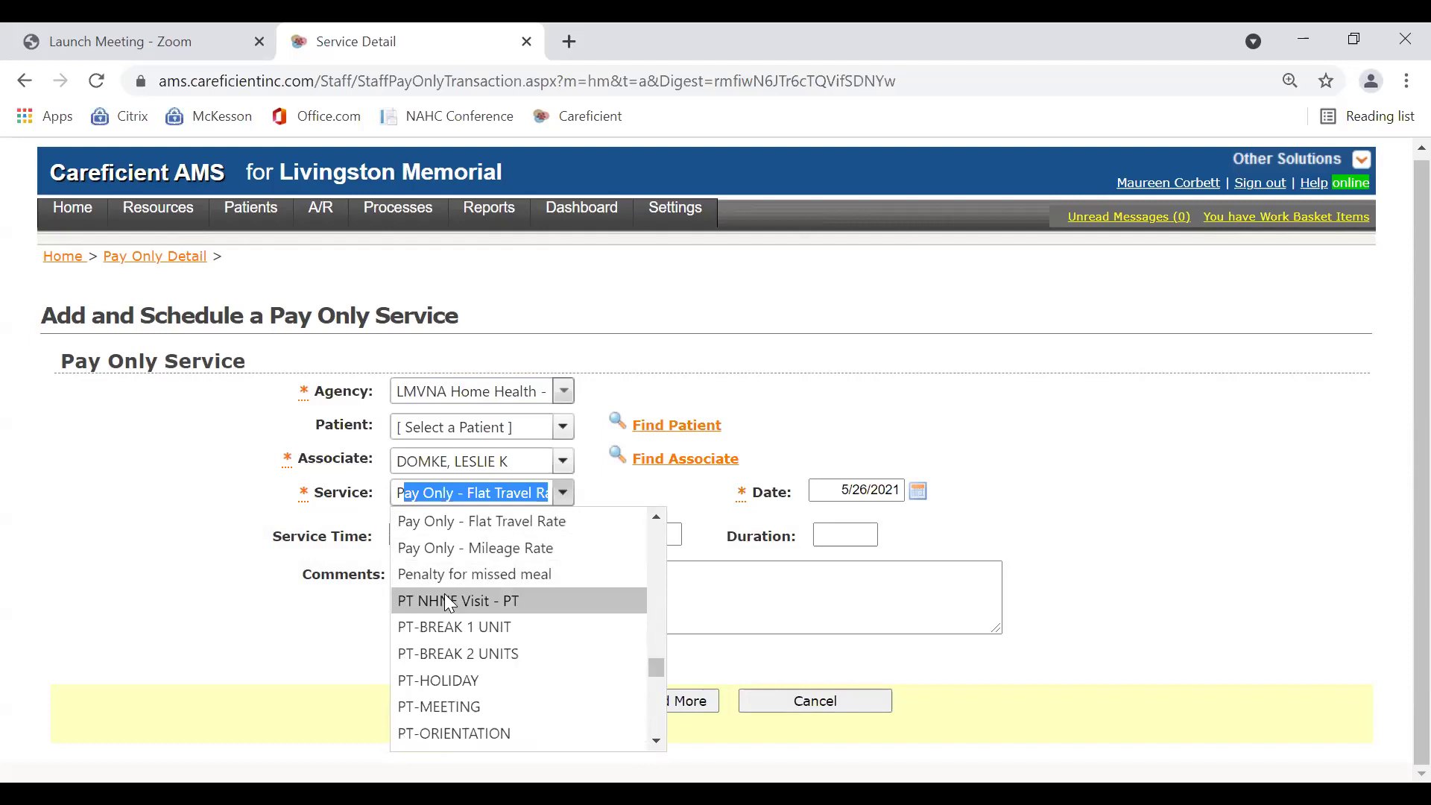
{"action": "left_click_drag", "start_coordinate": [654, 666], "coordinate": [676, 531]}
{"action": "left_click", "coordinate": [562, 520]}
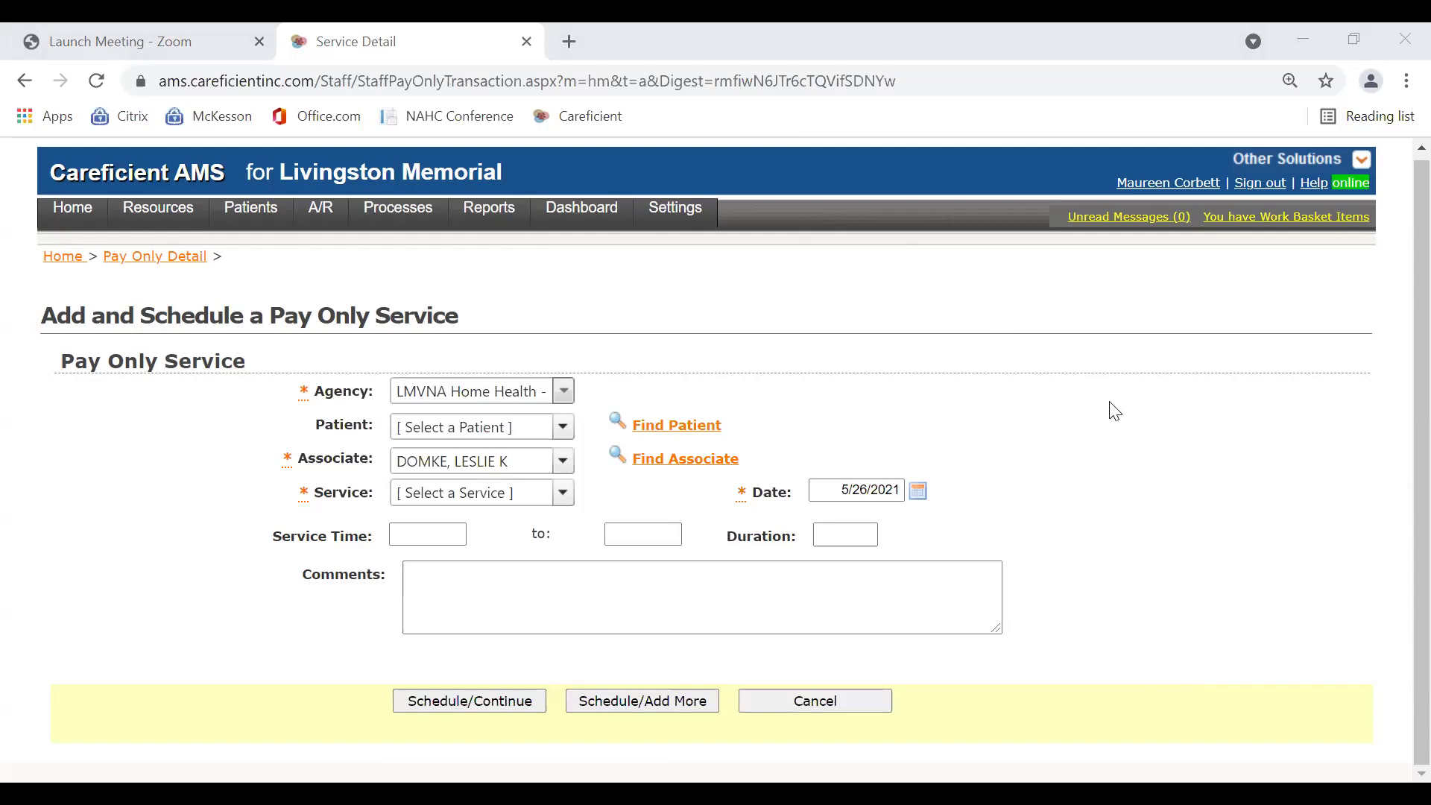
- Leave the entry unscheduled, return to the home page, and review the other actions and the May 2021 calendar
{"action": "left_click", "coordinate": [49, 257]}
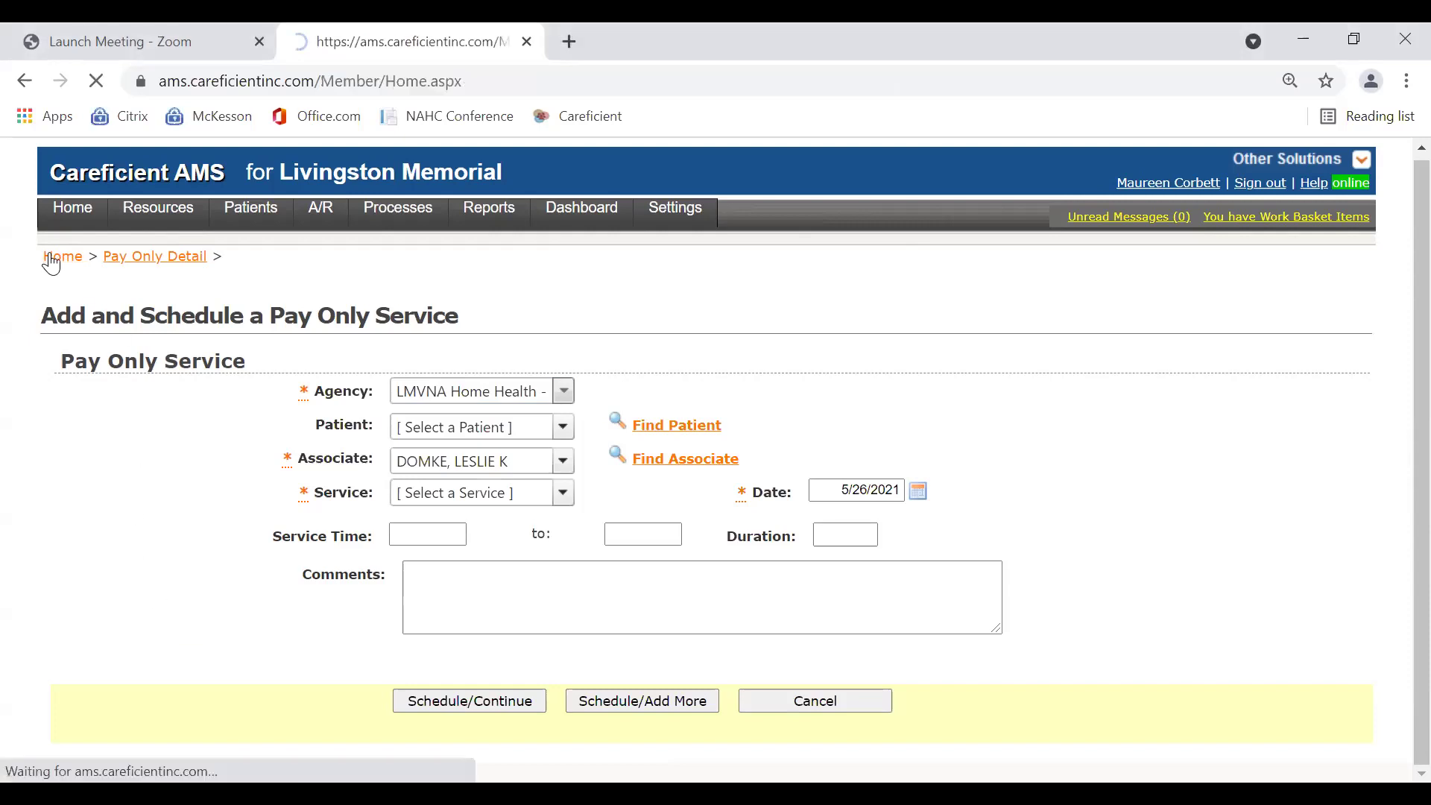
{"action": "scroll", "coordinate": [337, 553], "scroll_direction": "down", "scroll_amount": 3}
{"action": "scroll", "coordinate": [337, 555], "scroll_direction": "down", "scroll_amount": 5}
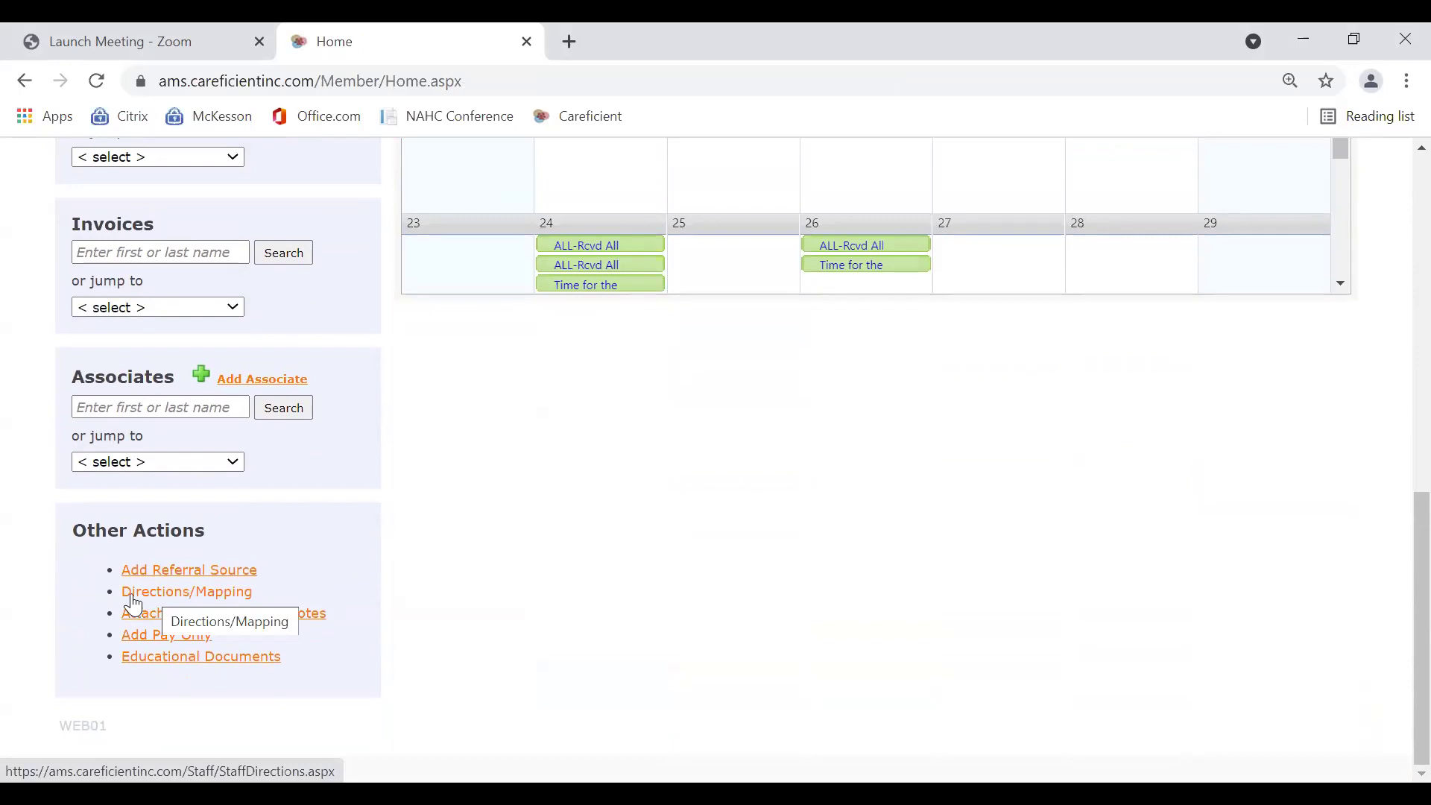
{"action": "left_click", "coordinate": [134, 605]}
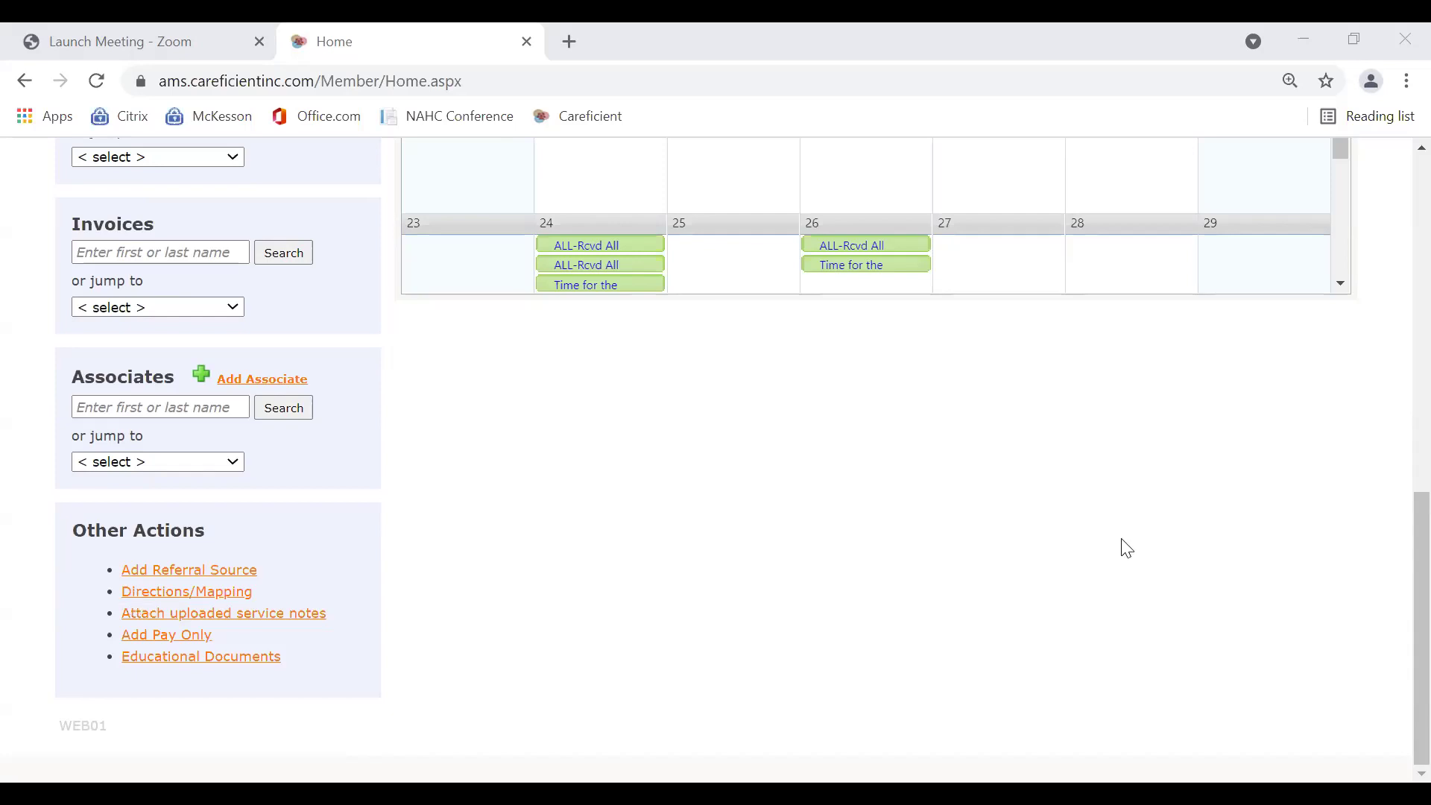
{"action": "scroll", "coordinate": [1173, 536], "scroll_direction": "up", "scroll_amount": 5}
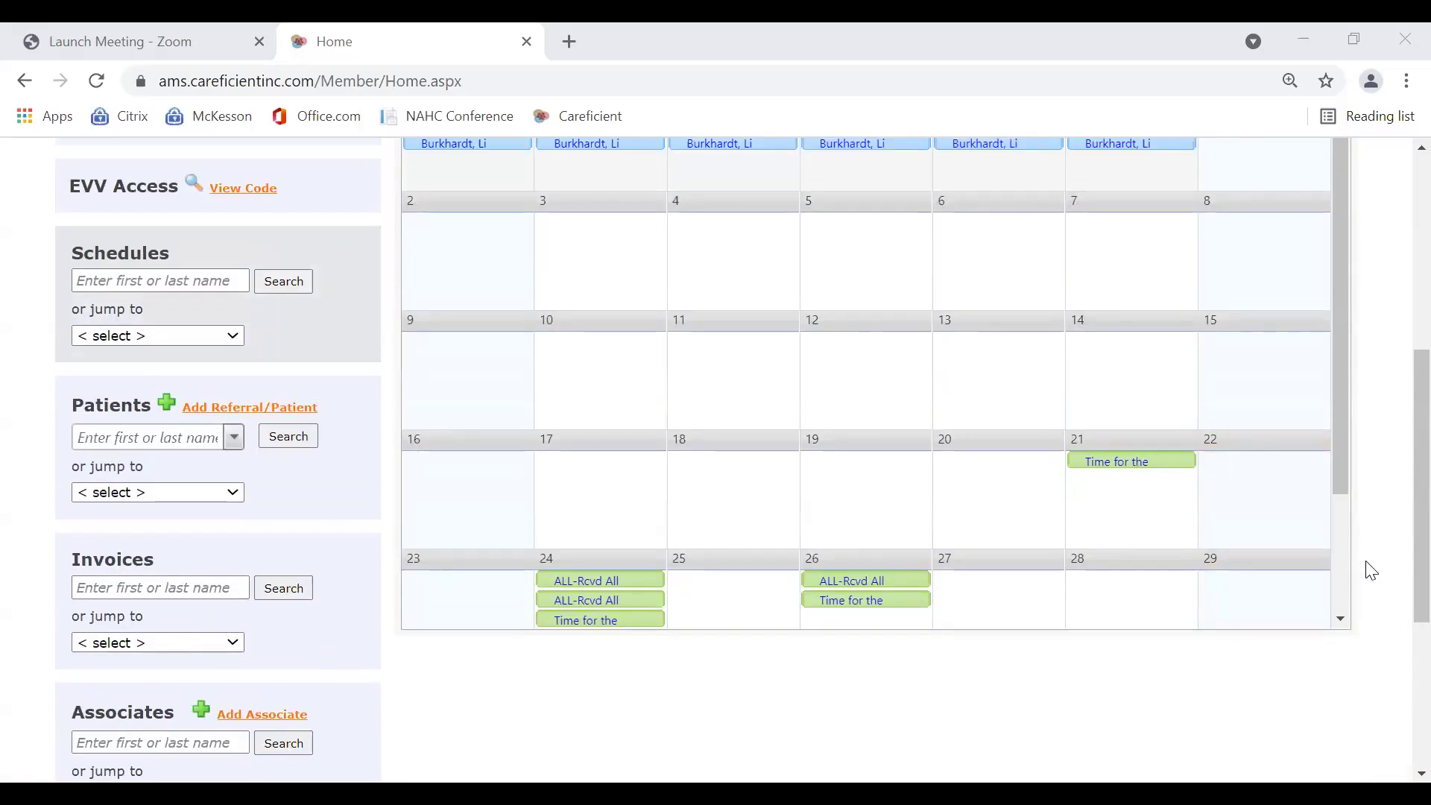
{"action": "scroll", "coordinate": [1372, 571], "scroll_direction": "up", "scroll_amount": 6}
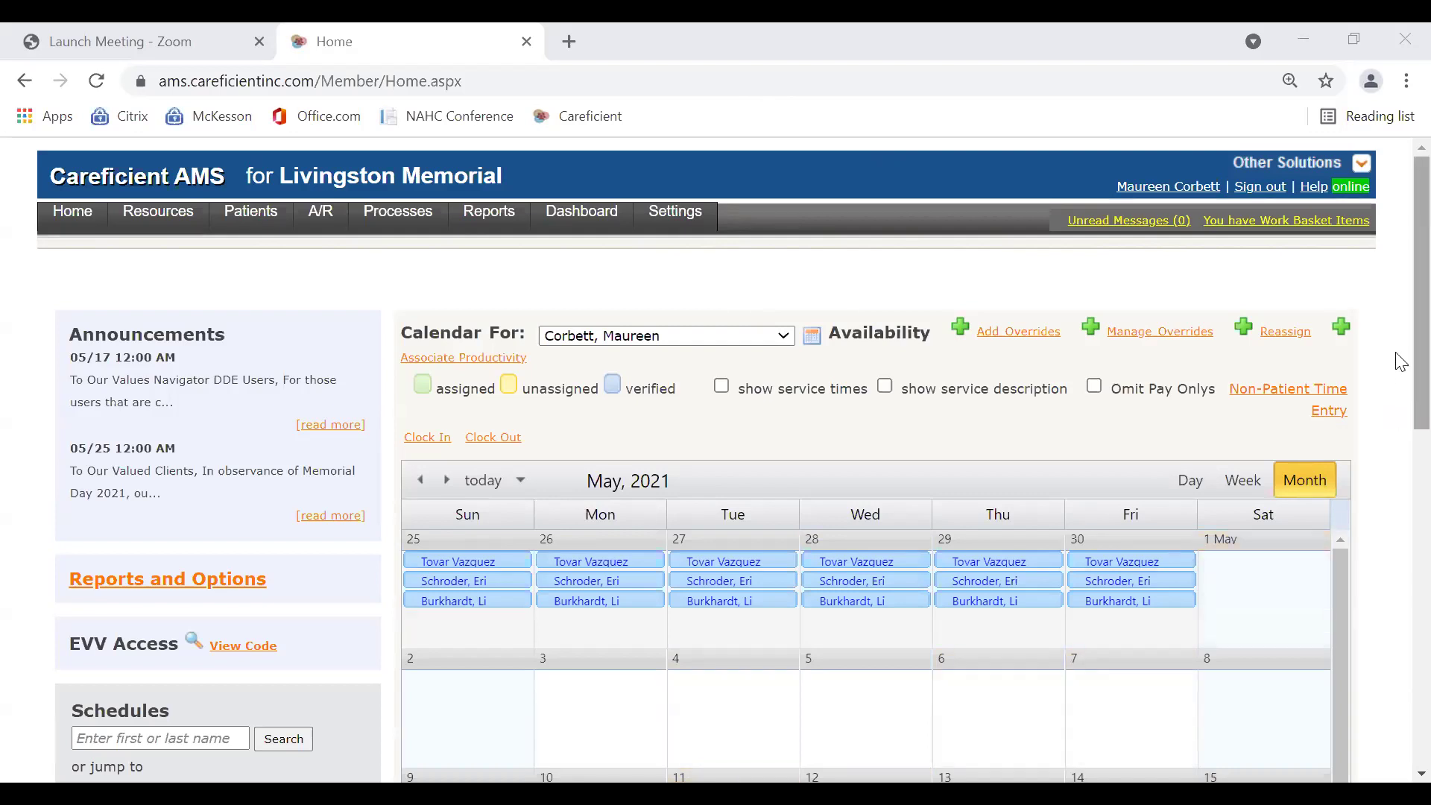
- Open a new pay only service entry with agency LMVNA Home Health - VIN and the user's own name as associate
{"action": "scroll", "coordinate": [1396, 539], "scroll_direction": "down", "scroll_amount": 10}
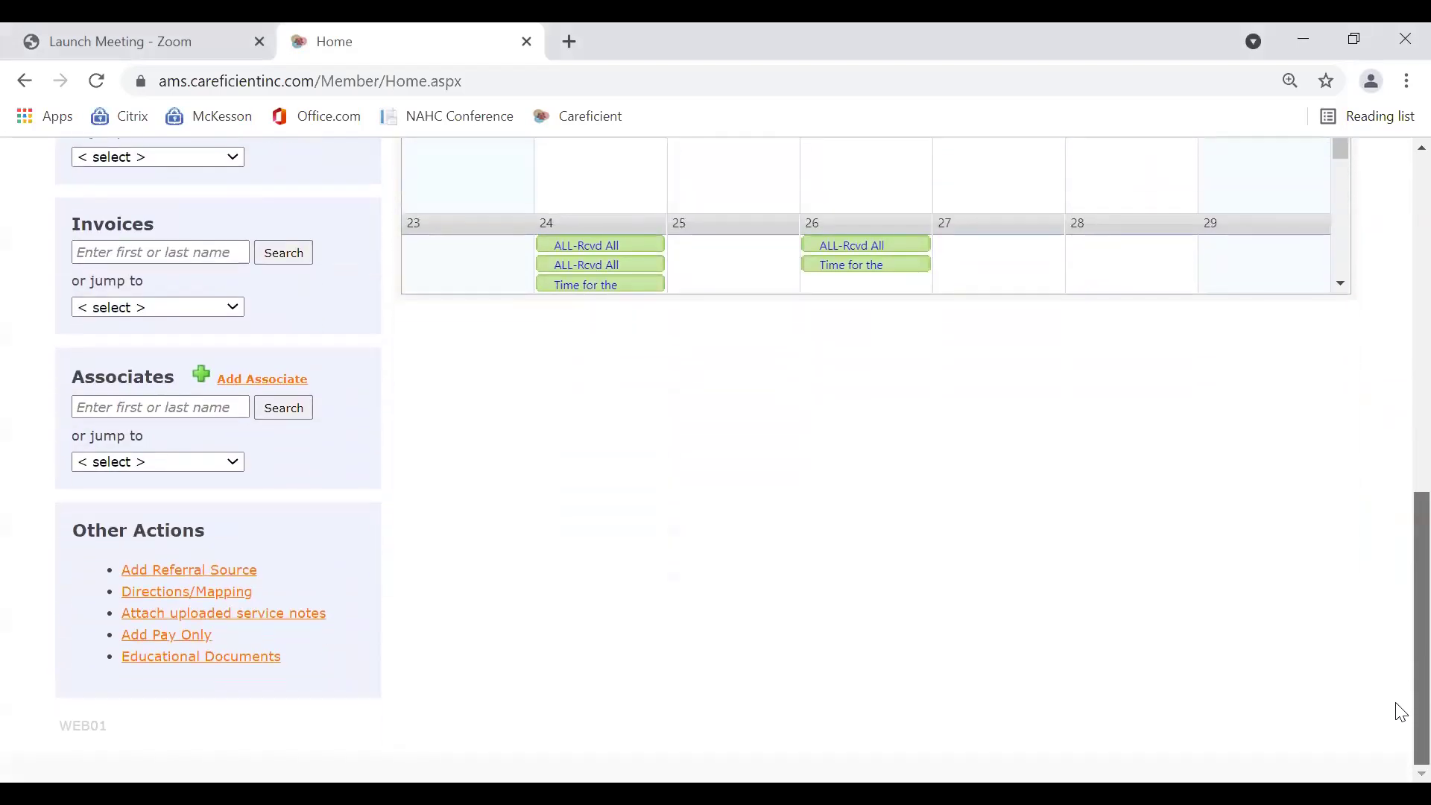
{"action": "left_click", "coordinate": [185, 648]}
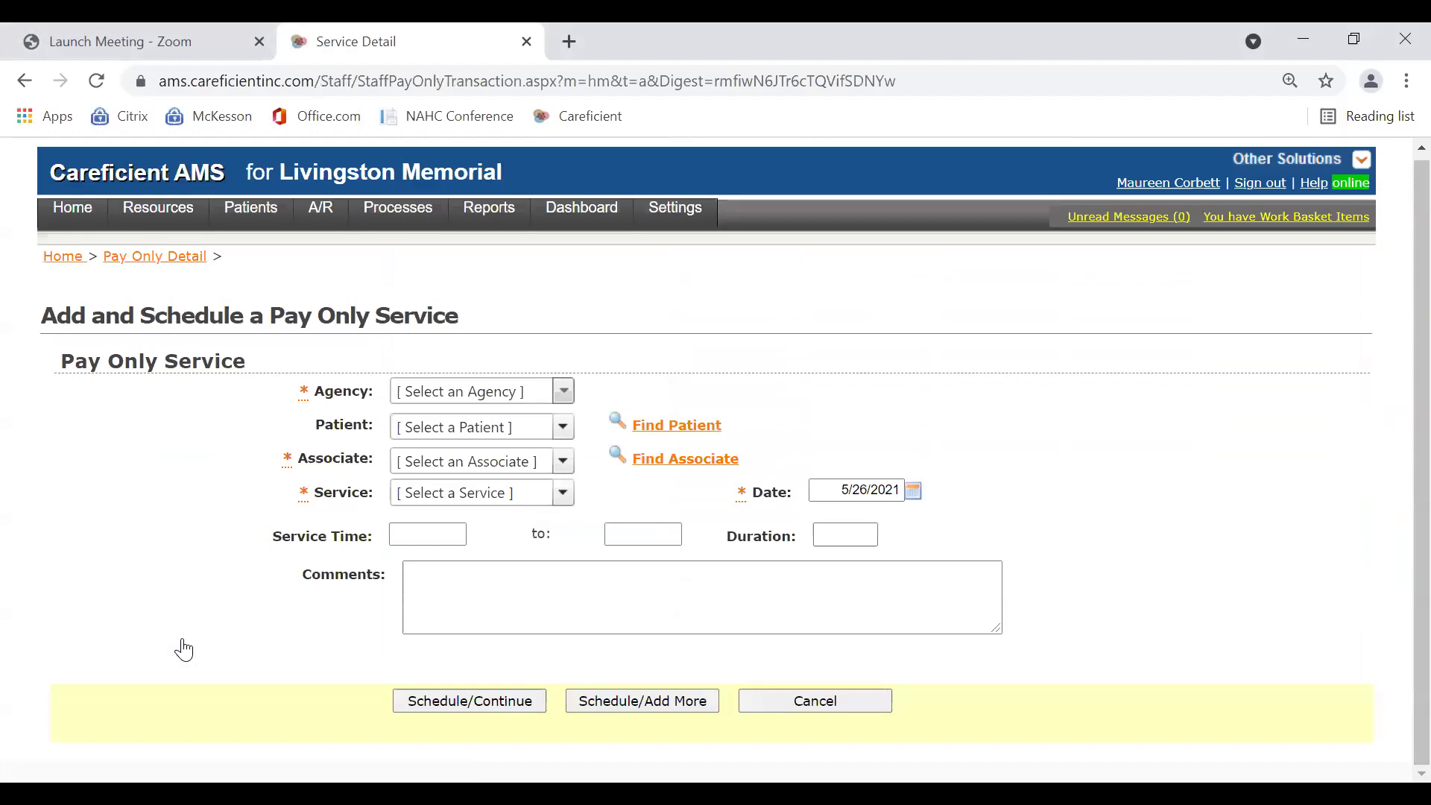
{"action": "left_click", "coordinate": [564, 394]}
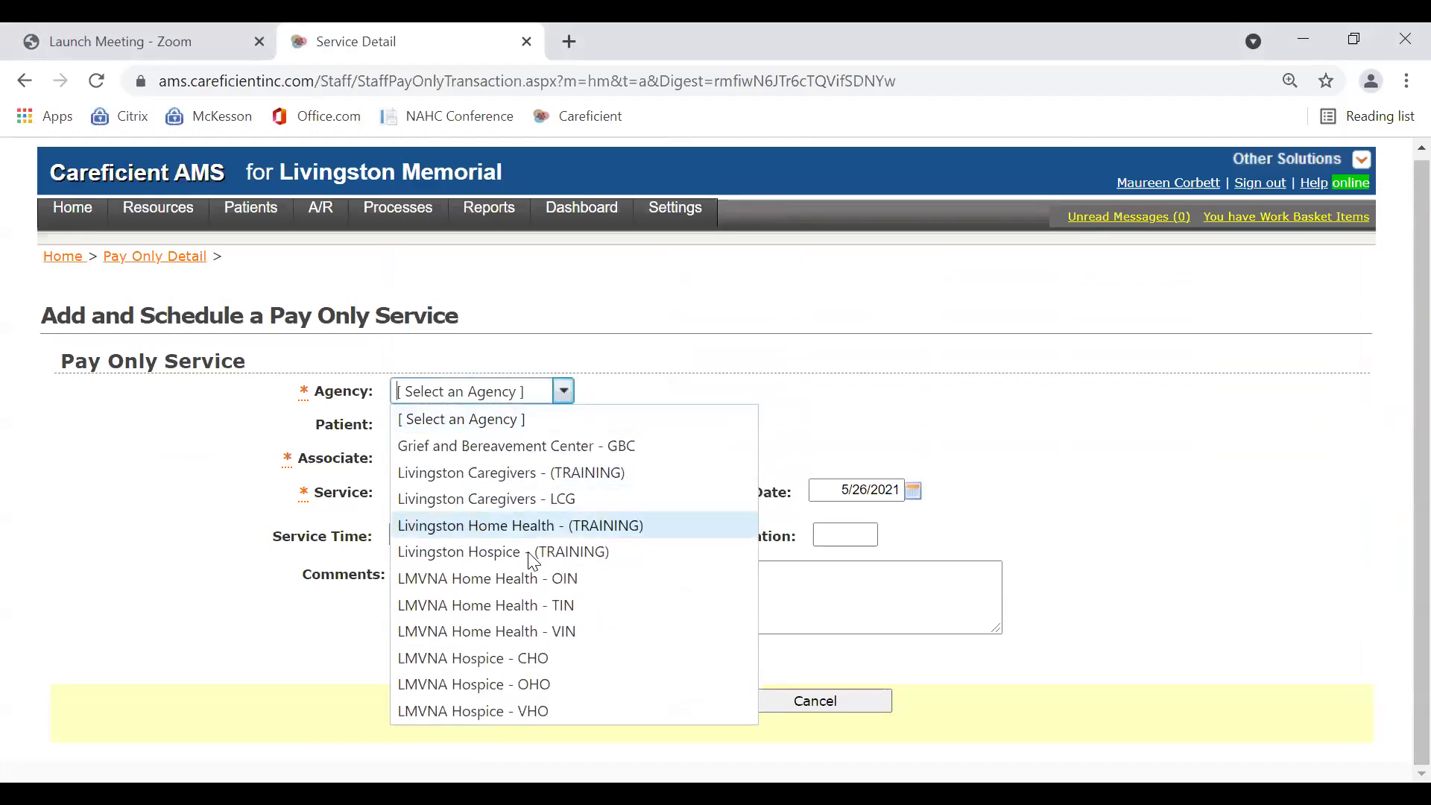
{"action": "left_click", "coordinate": [520, 633]}
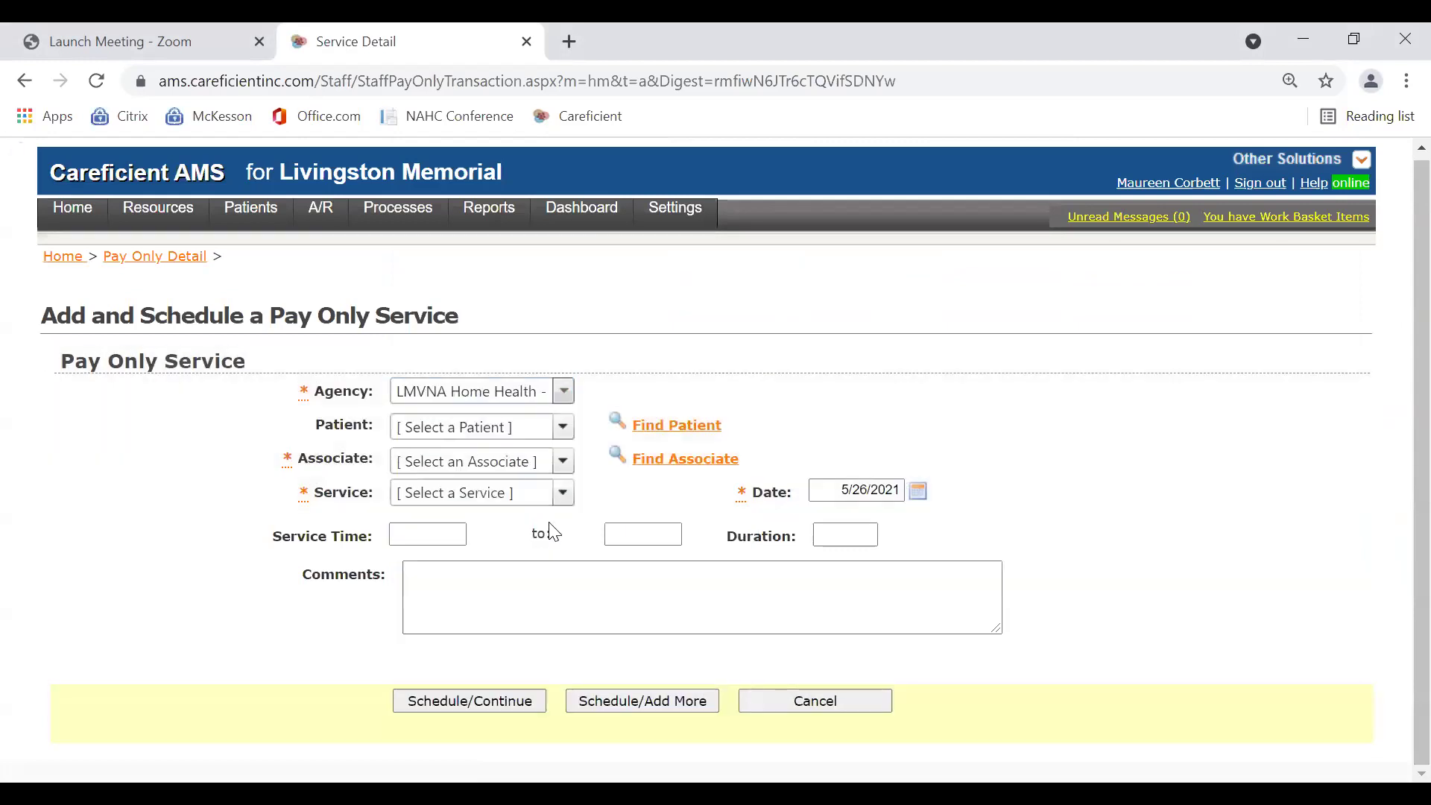
{"action": "left_click", "coordinate": [564, 466]}
{"action": "scroll", "coordinate": [453, 561], "scroll_direction": "down", "scroll_amount": 4}
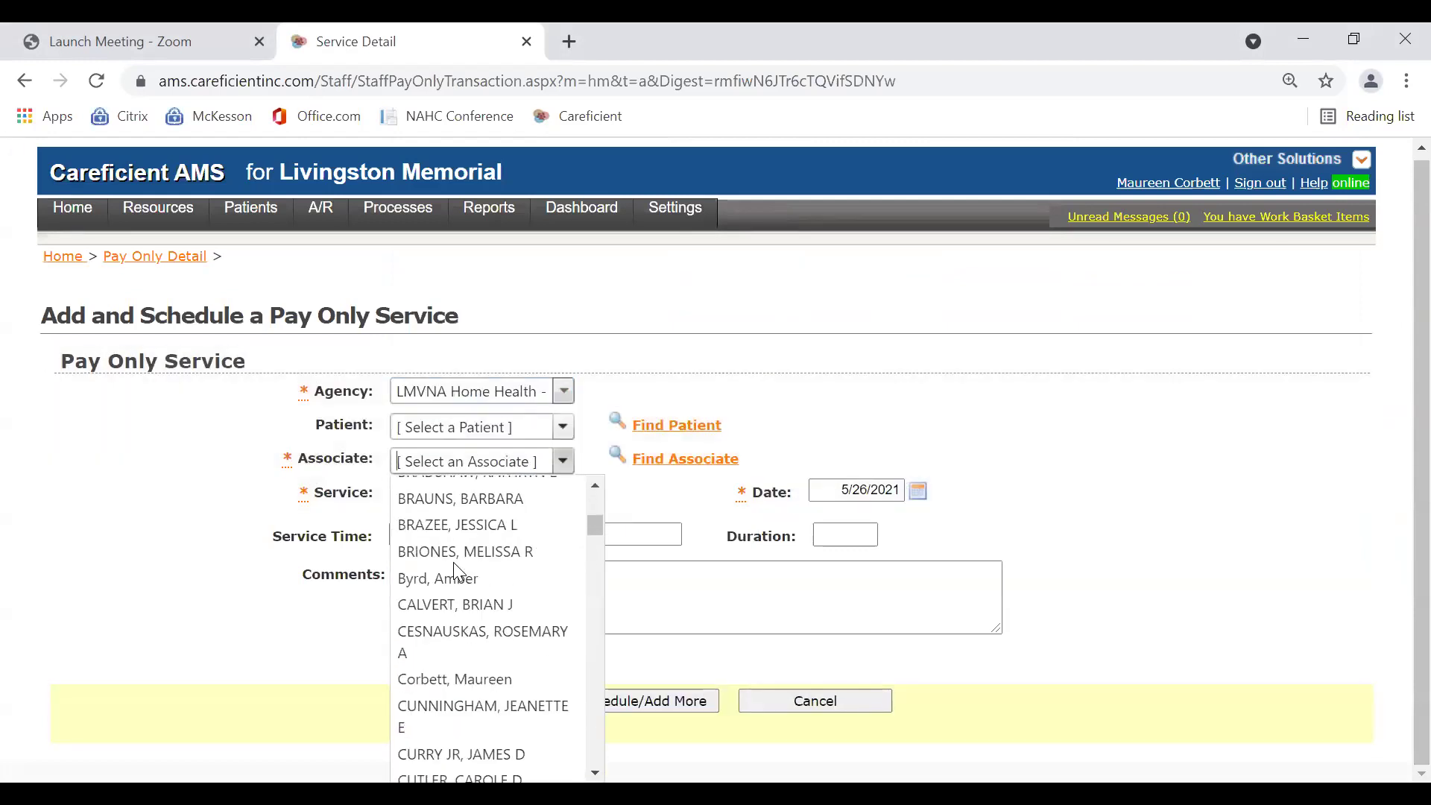
{"action": "left_click", "coordinate": [431, 678]}
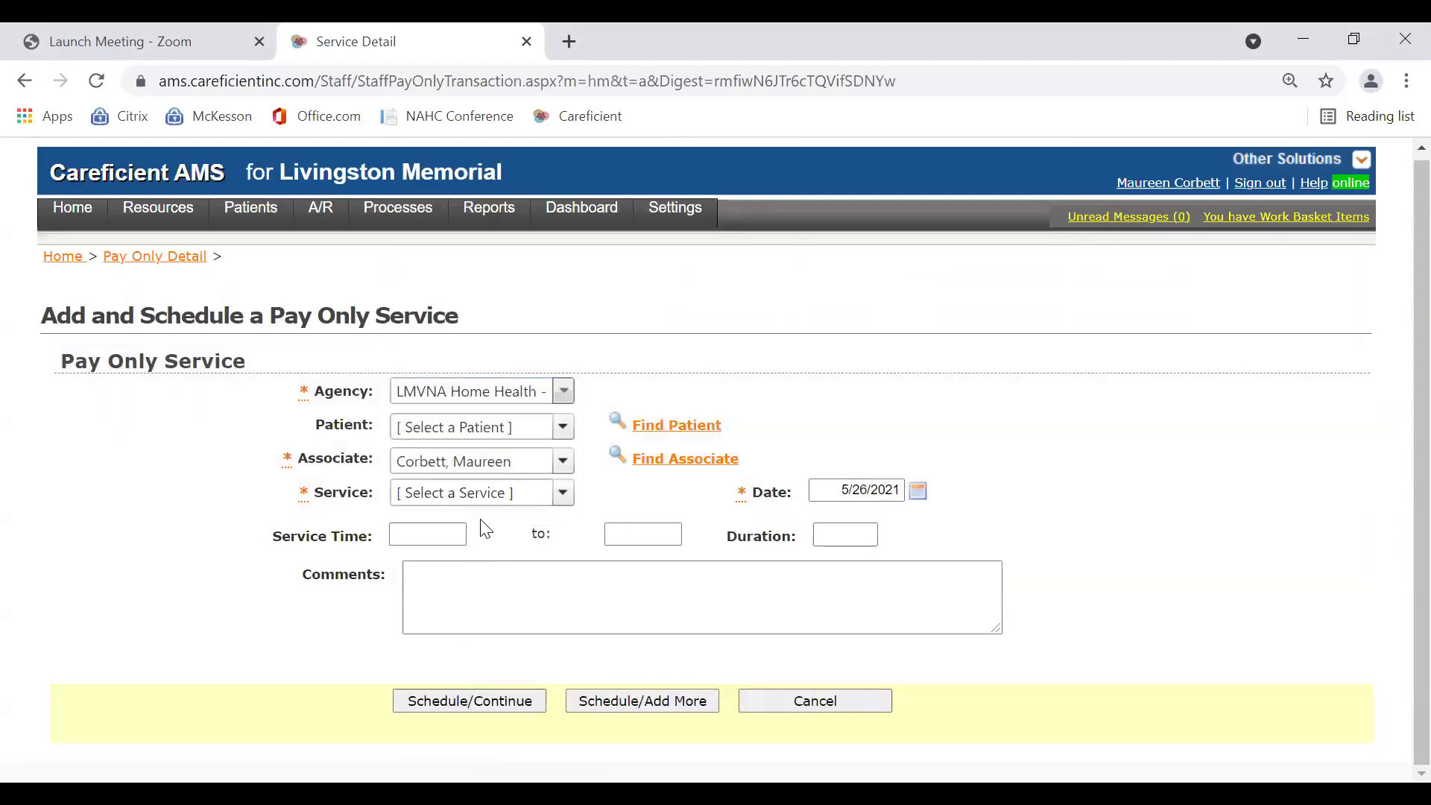
- Choose the 040 Holiday service and set its service time from 8:00 AM to 4:00 PM
{"action": "left_click", "coordinate": [564, 494]}
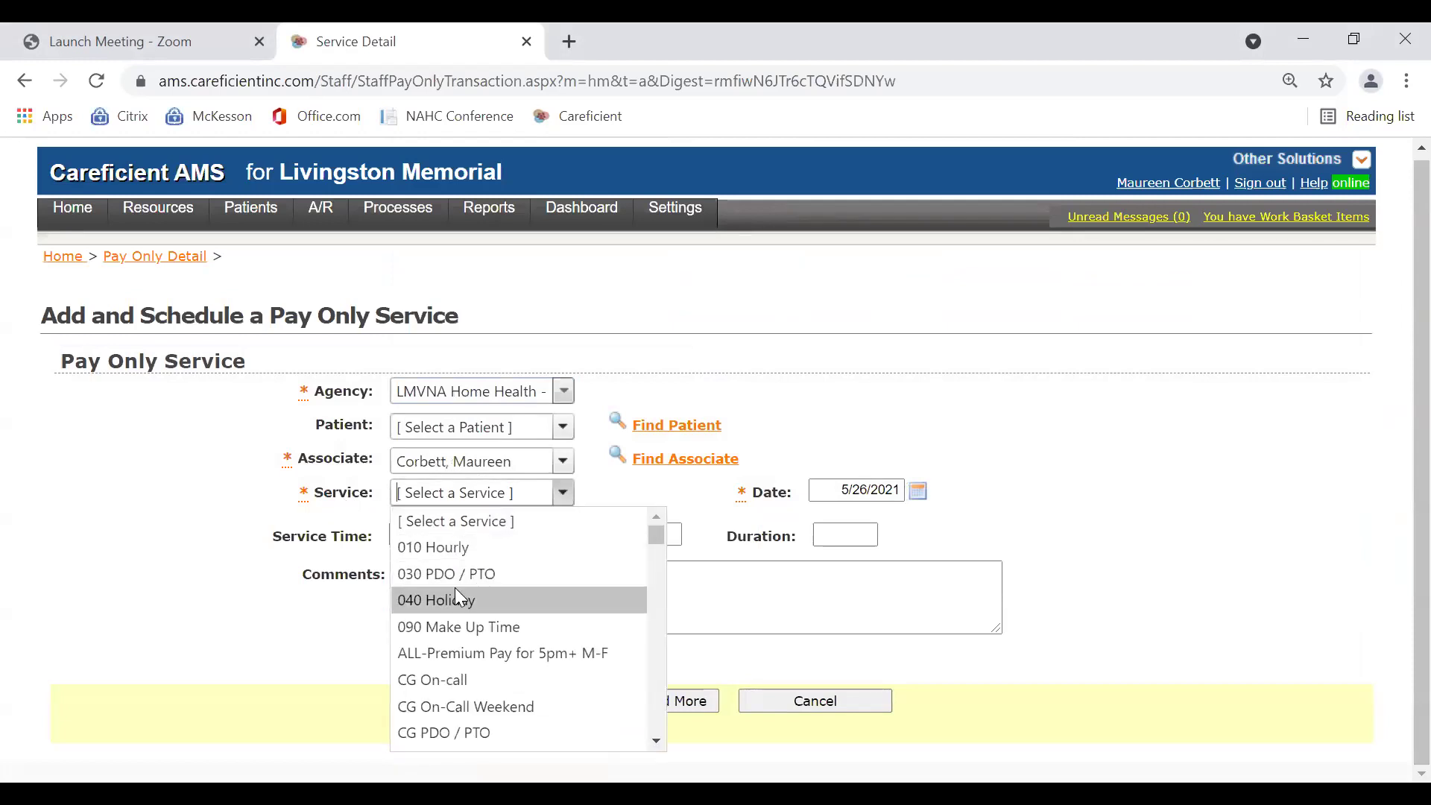
{"action": "left_click", "coordinate": [443, 600]}
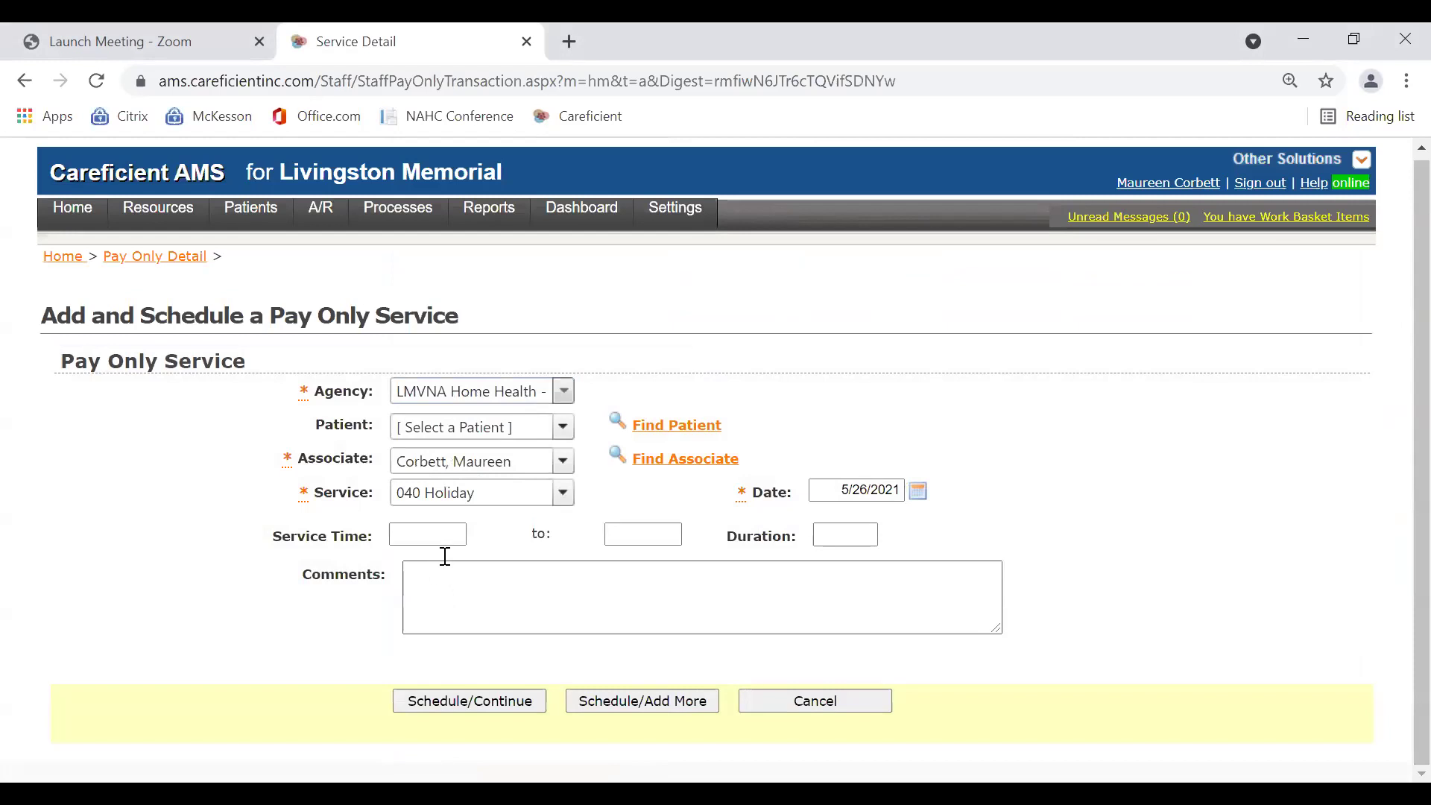
{"action": "left_click", "coordinate": [452, 535]}
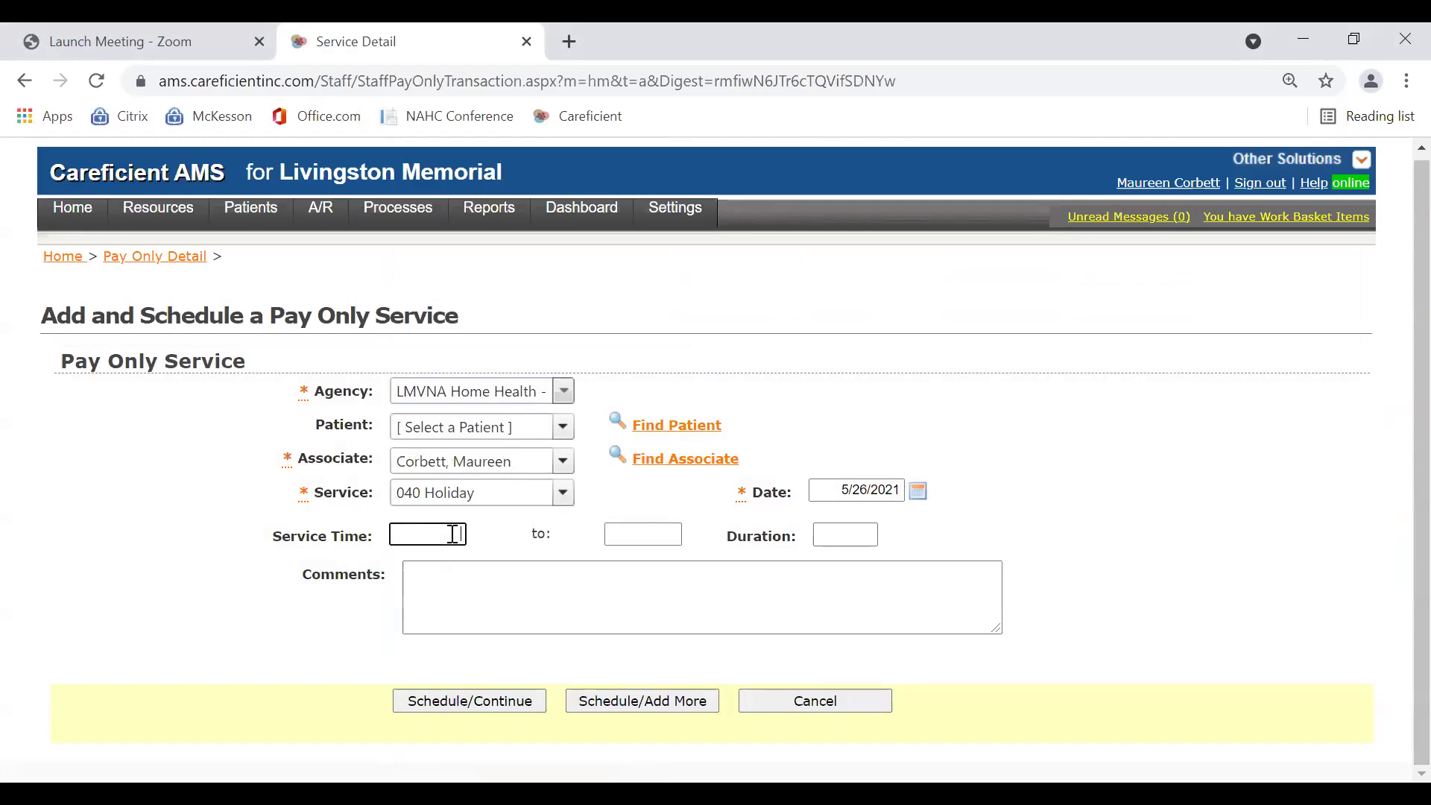
{"action": "type", "text": "800"}
{"action": "key", "text": "Tab"}
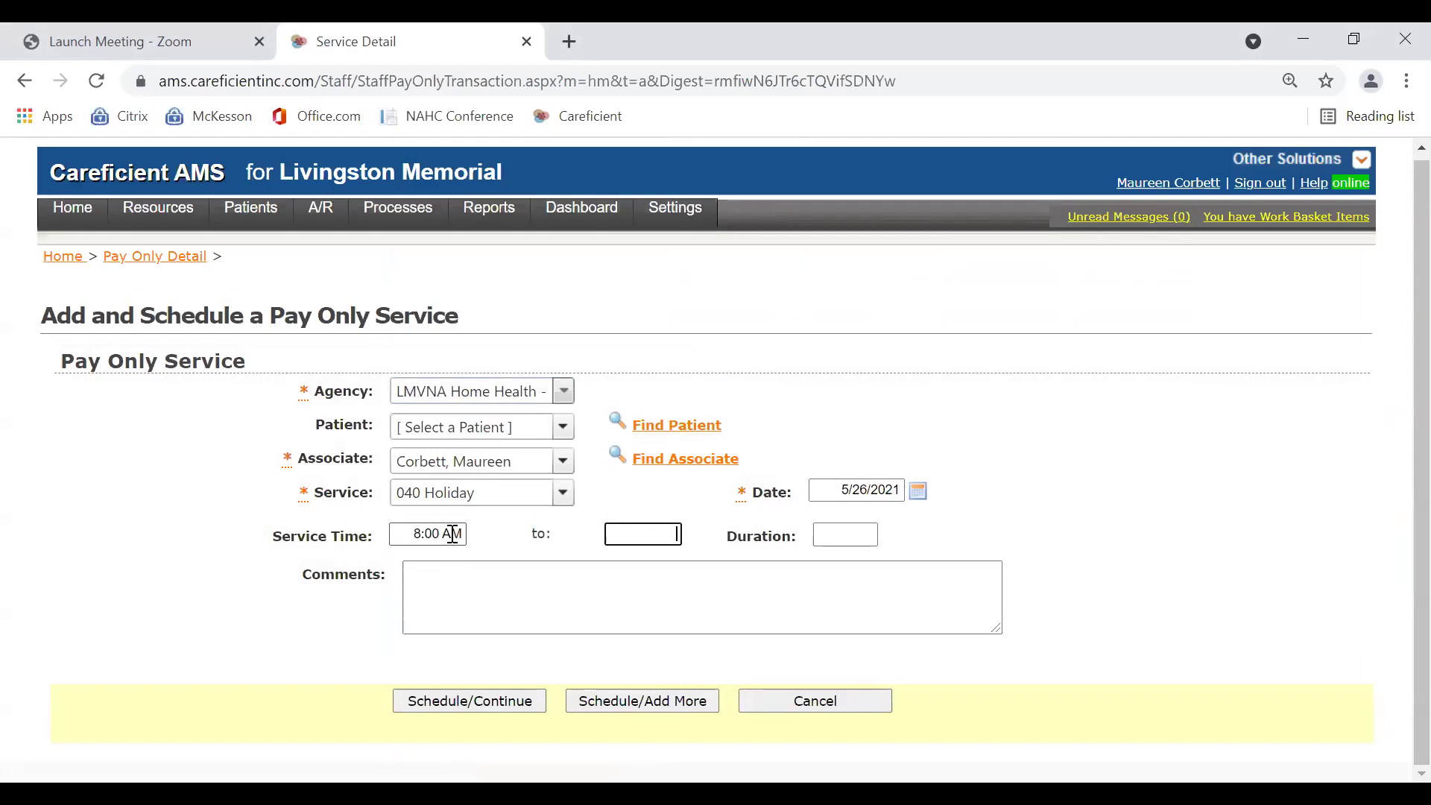
{"action": "type", "text": "4p"}
{"action": "key", "text": "Tab"}
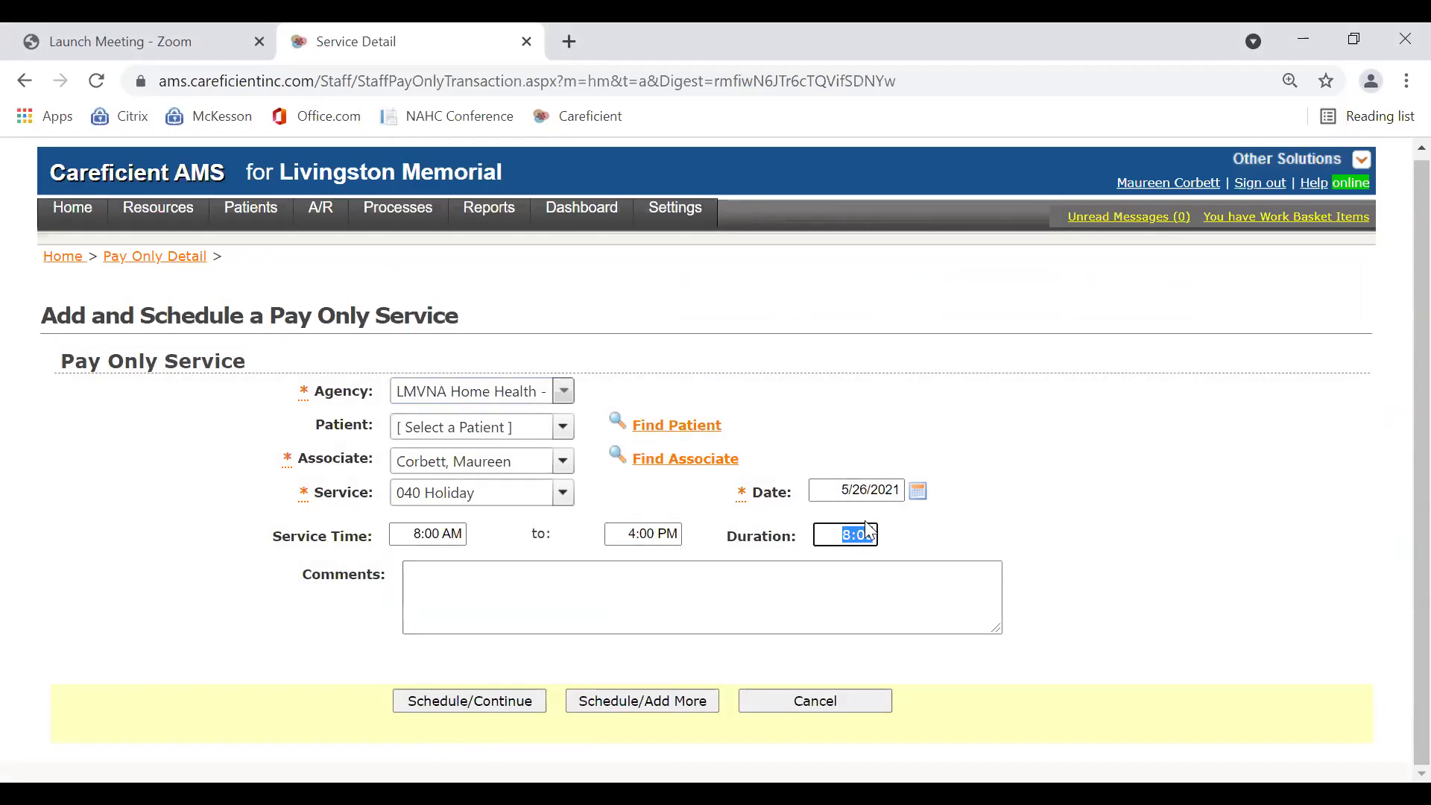
- Set the holiday service date to 5/31/2021 and its end time to 2:40 PM
{"action": "left_click", "coordinate": [918, 496]}
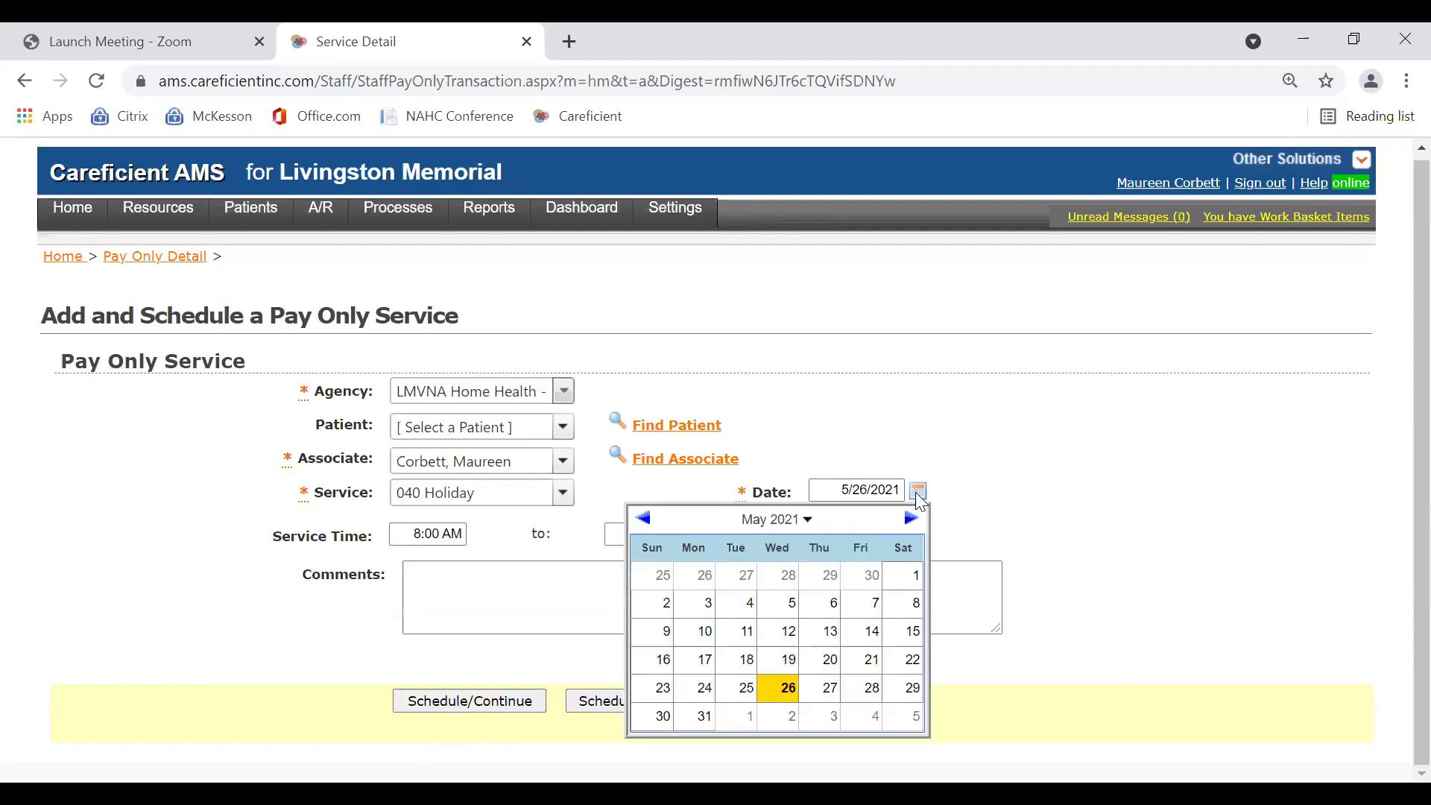
{"action": "left_click", "coordinate": [703, 717]}
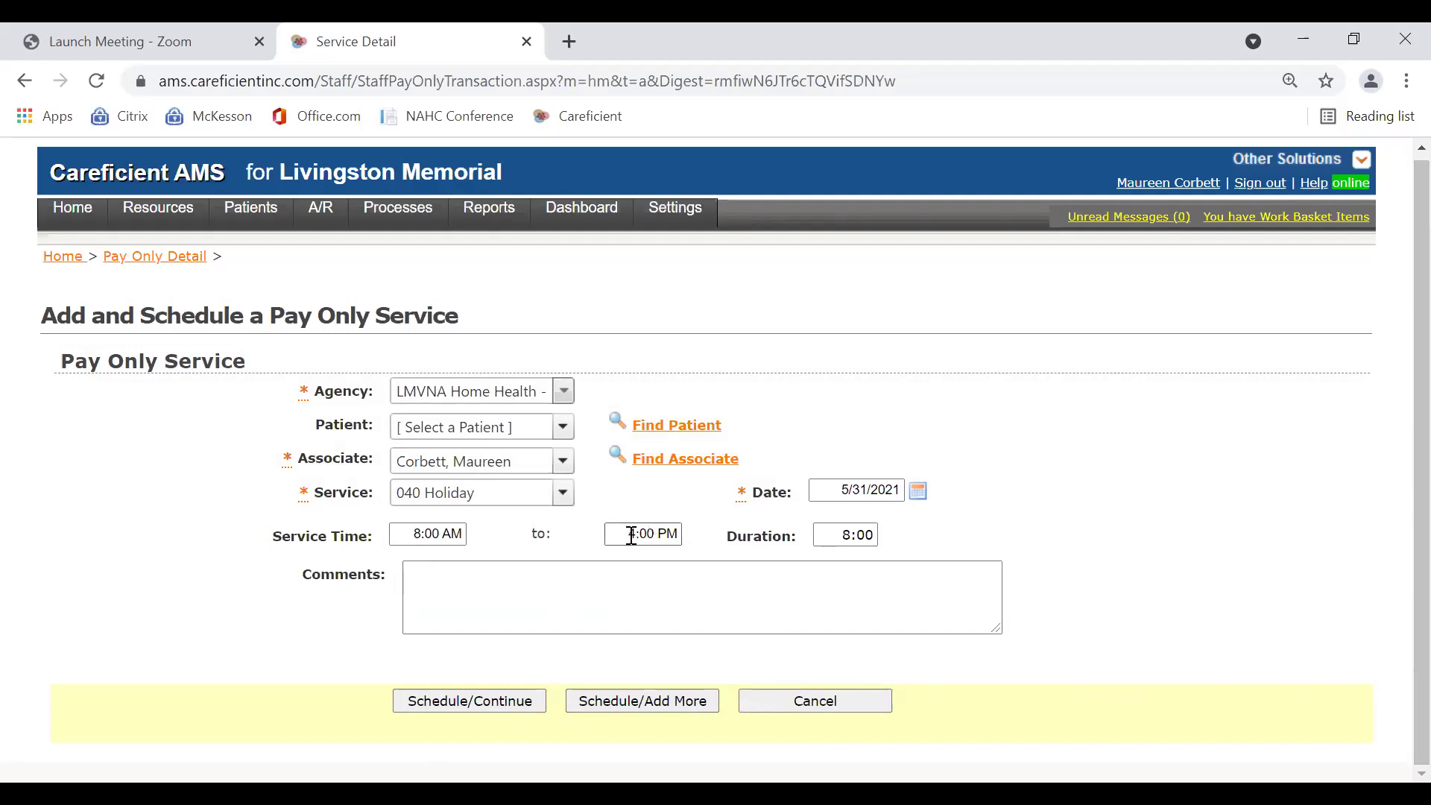
{"action": "left_click_drag", "start_coordinate": [621, 536], "coordinate": [685, 532]}
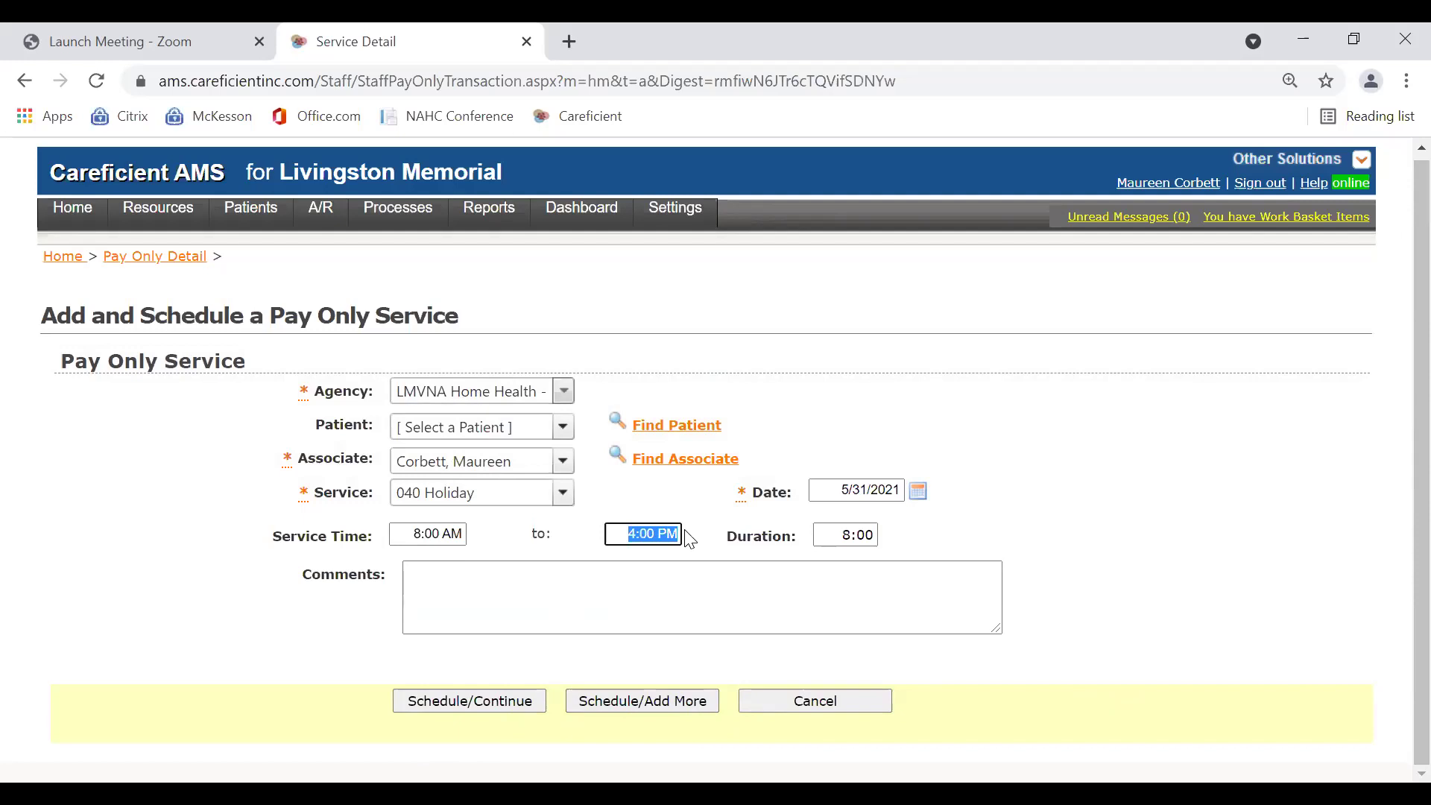
{"action": "type", "text": "240"}
{"action": "key", "text": "Tab"}
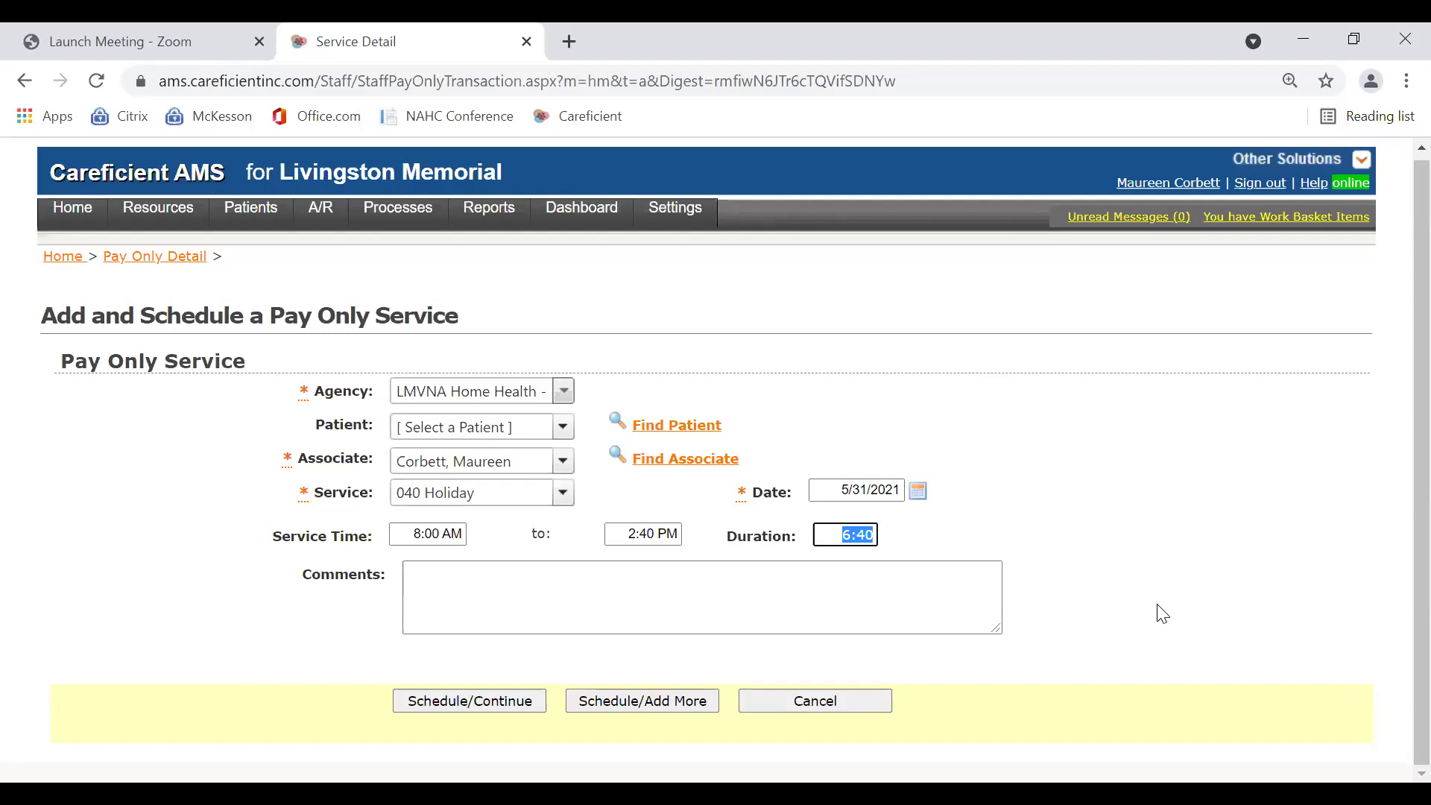
- Set the holiday service's end time to 3:20 PM, then discard the unscheduled pay only entry
{"action": "left_click", "coordinate": [622, 537]}
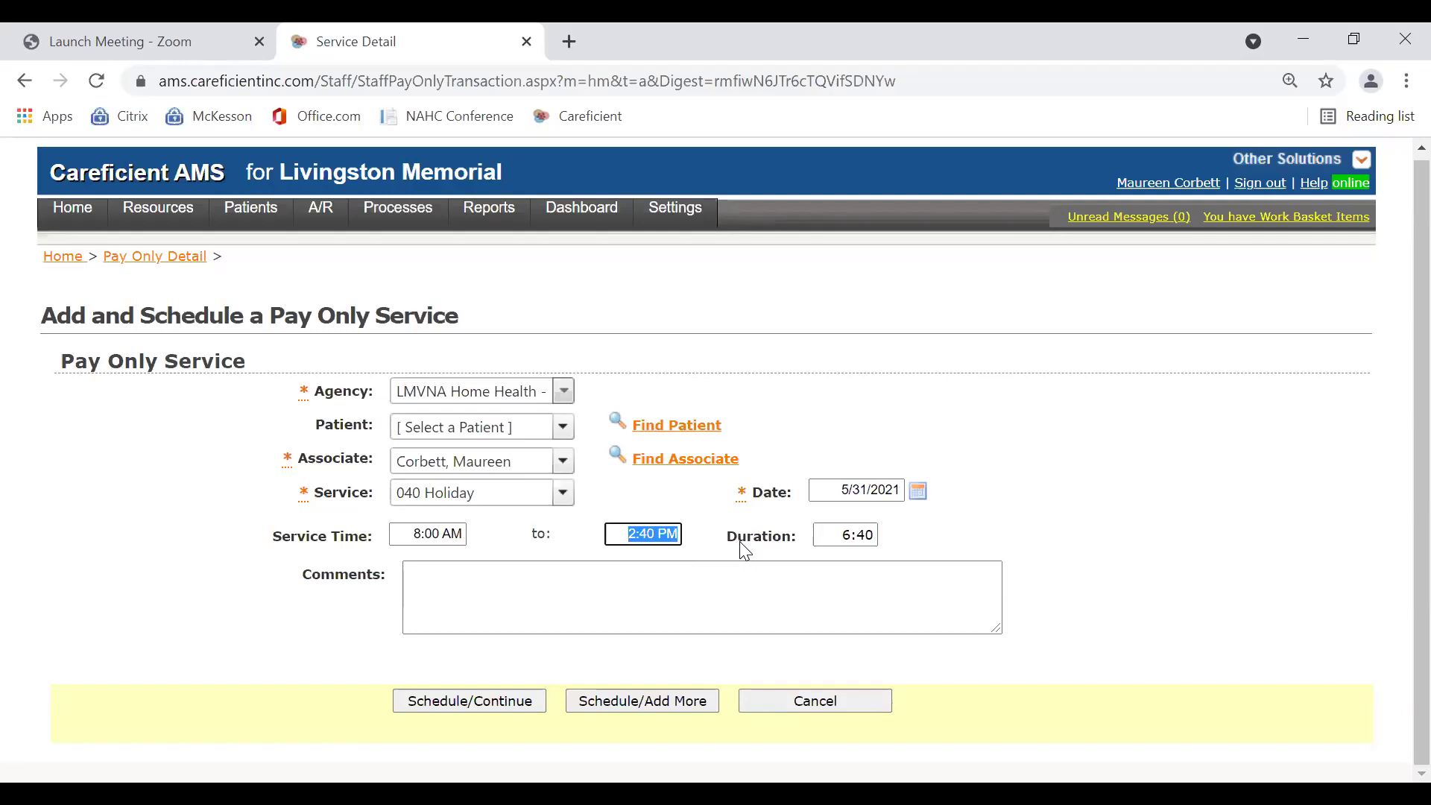
{"action": "type", "text": "320p"}
{"action": "key", "text": "Tab"}
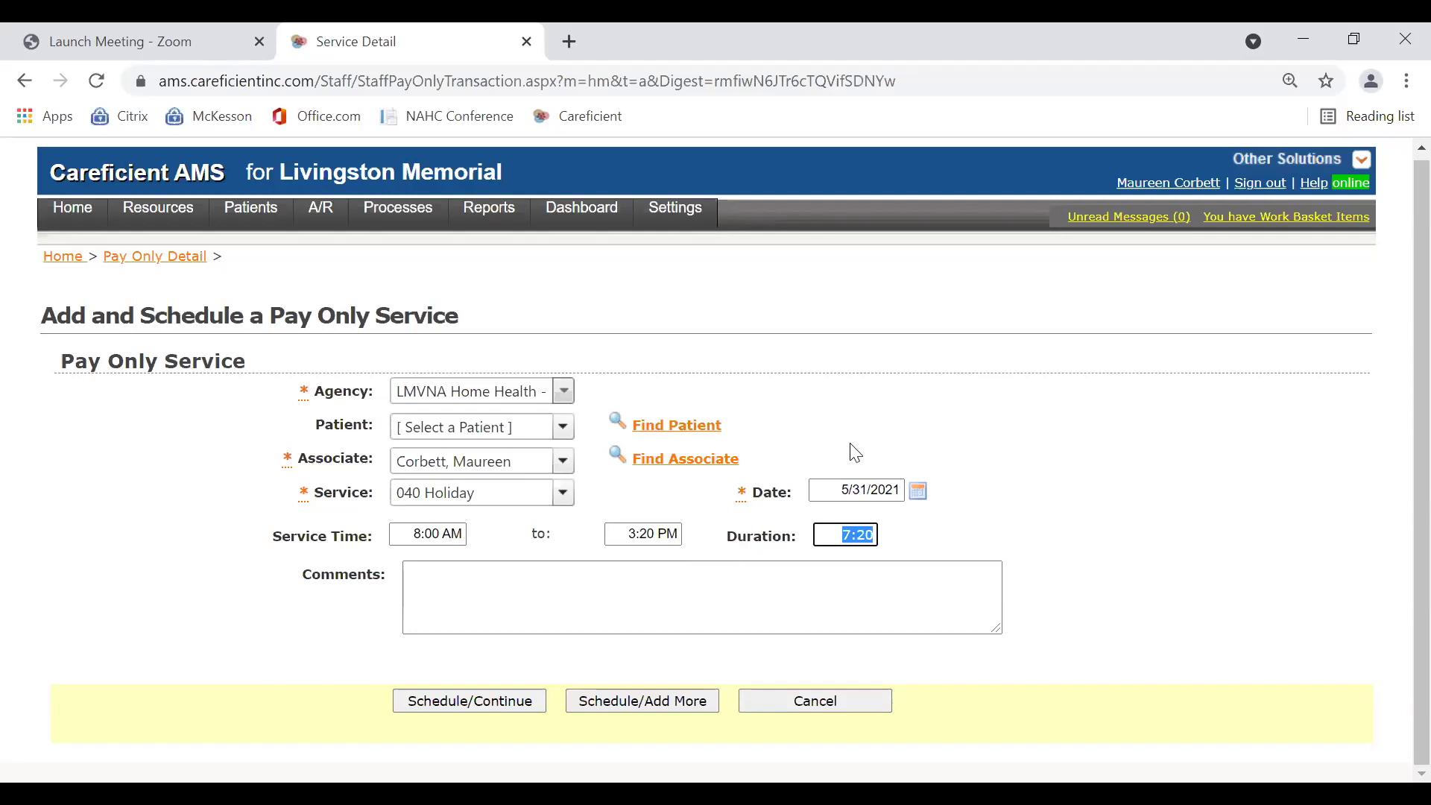
{"action": "left_click", "coordinate": [812, 704]}
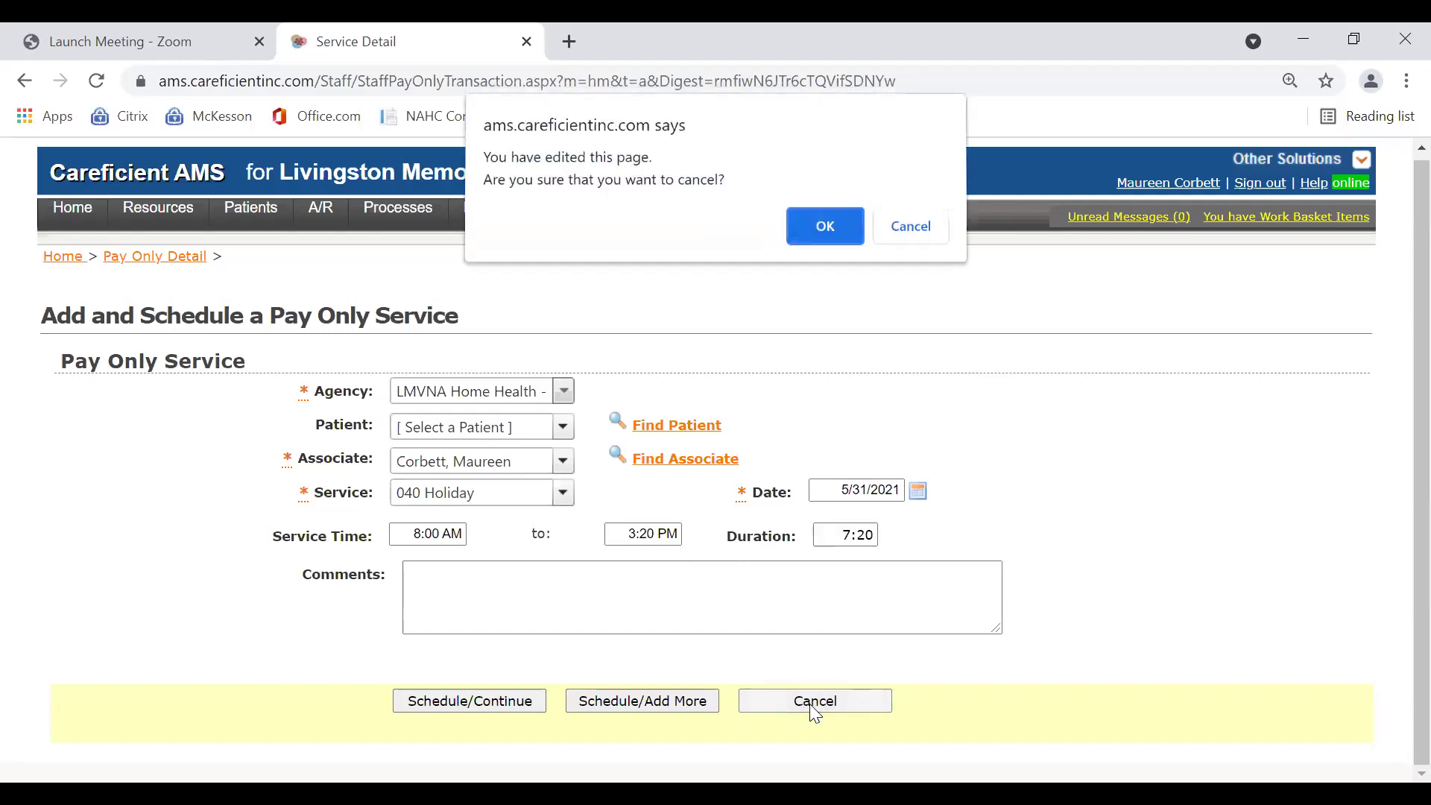
{"action": "left_click", "coordinate": [812, 227]}
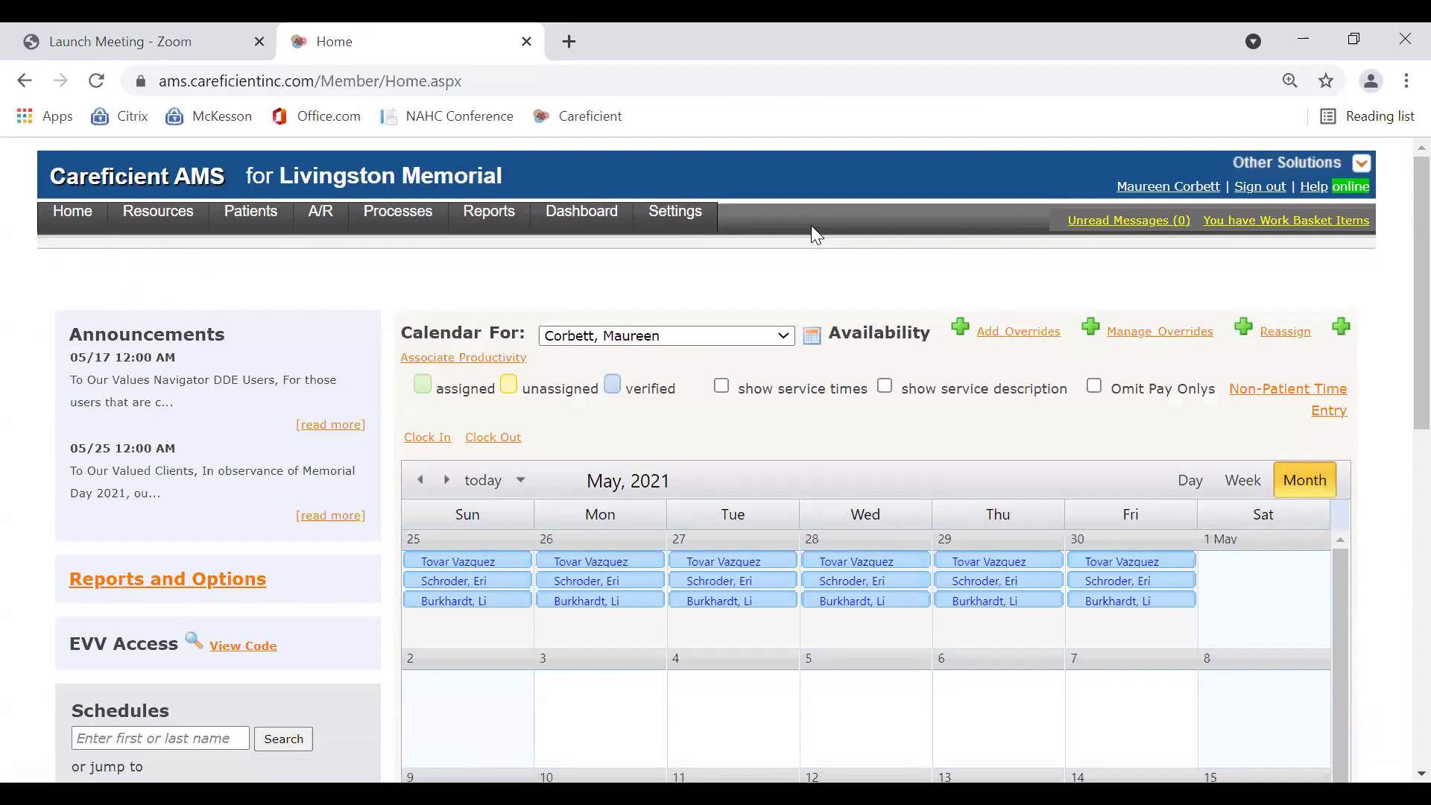
- Sign out and sign back in with the organization code, a different staff member's user name and the account password
{"action": "left_click", "coordinate": [1279, 188]}
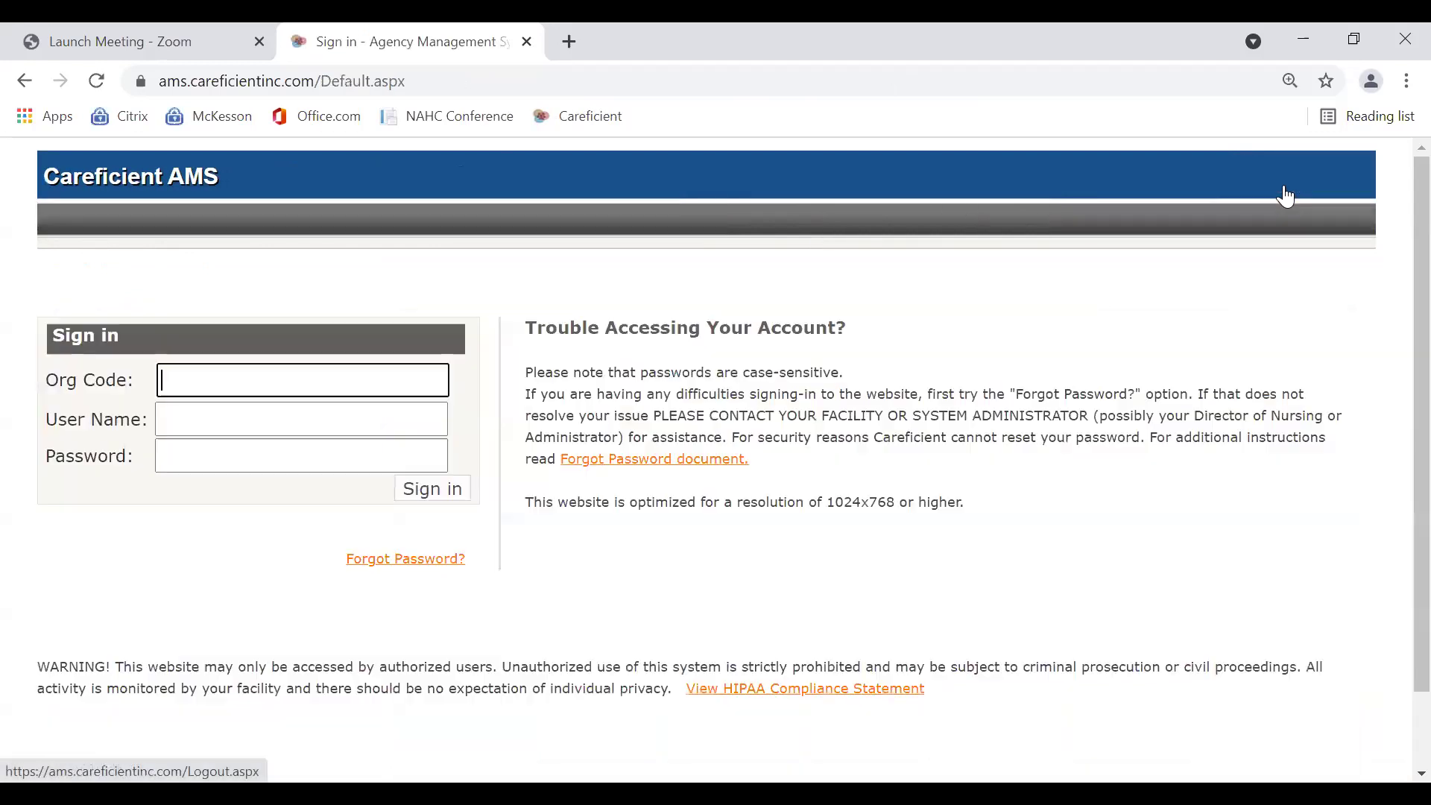
{"action": "left_click", "coordinate": [275, 390]}
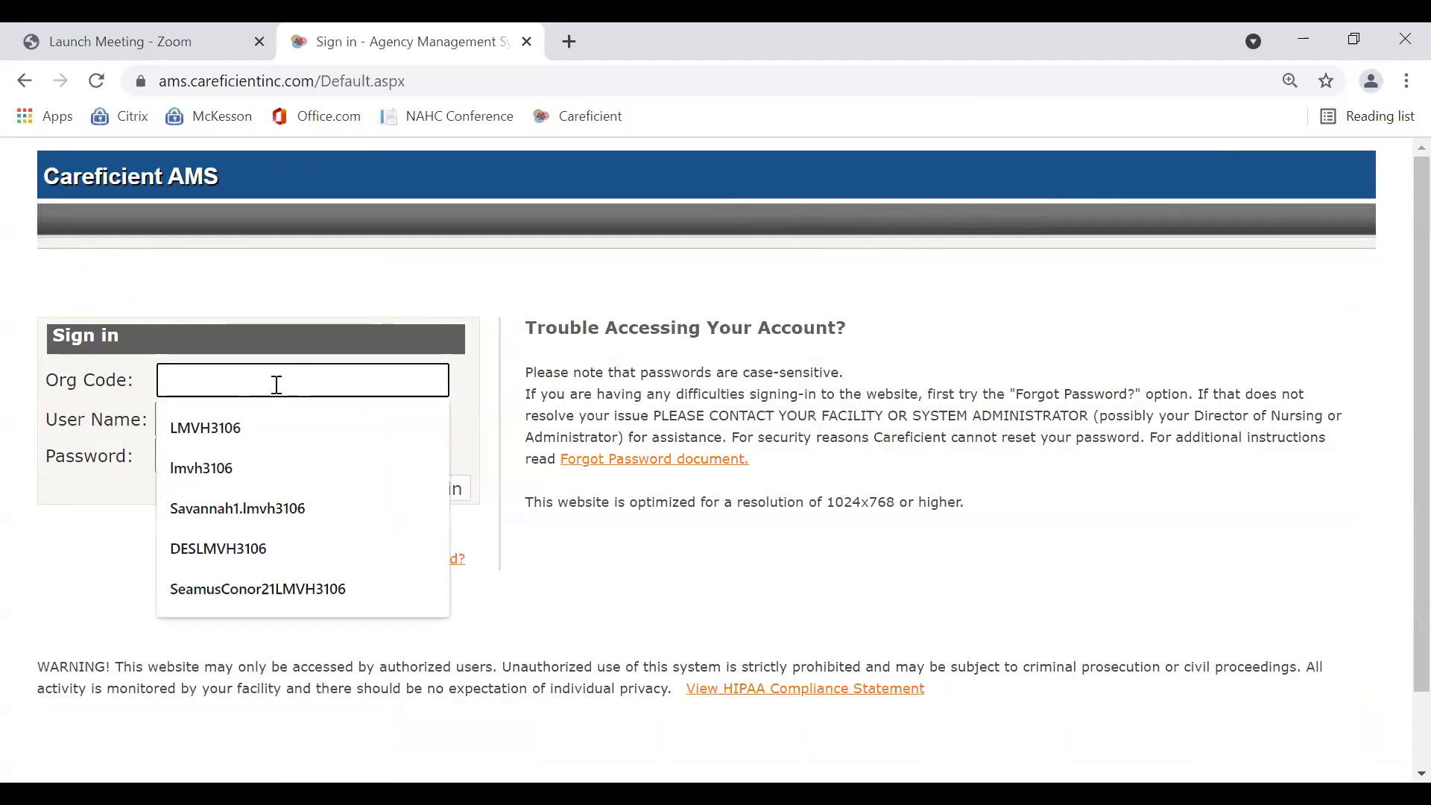
{"action": "left_click", "coordinate": [261, 424]}
{"action": "left_click", "coordinate": [260, 426]}
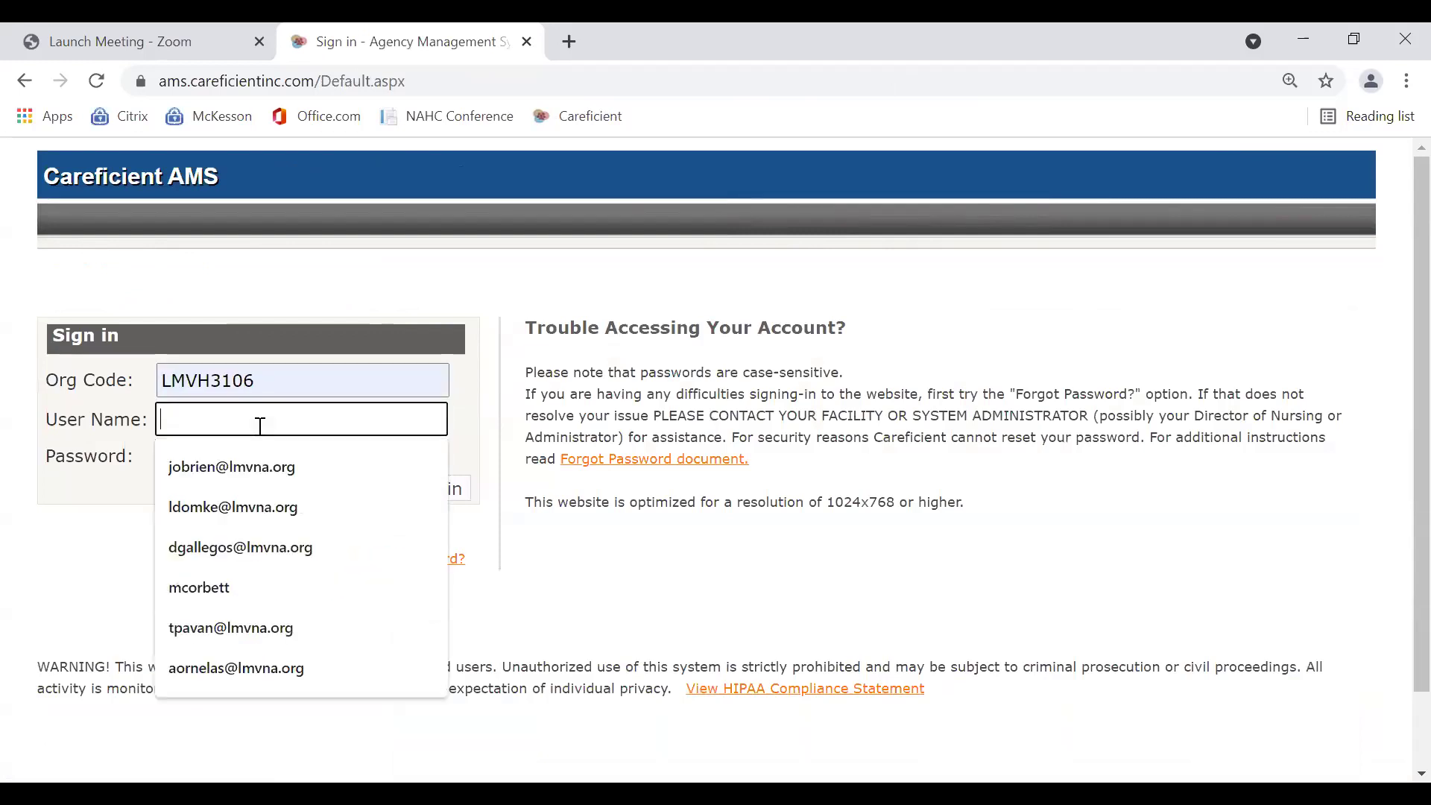
{"action": "left_click", "coordinate": [240, 547]}
{"action": "left_click", "coordinate": [245, 461]}
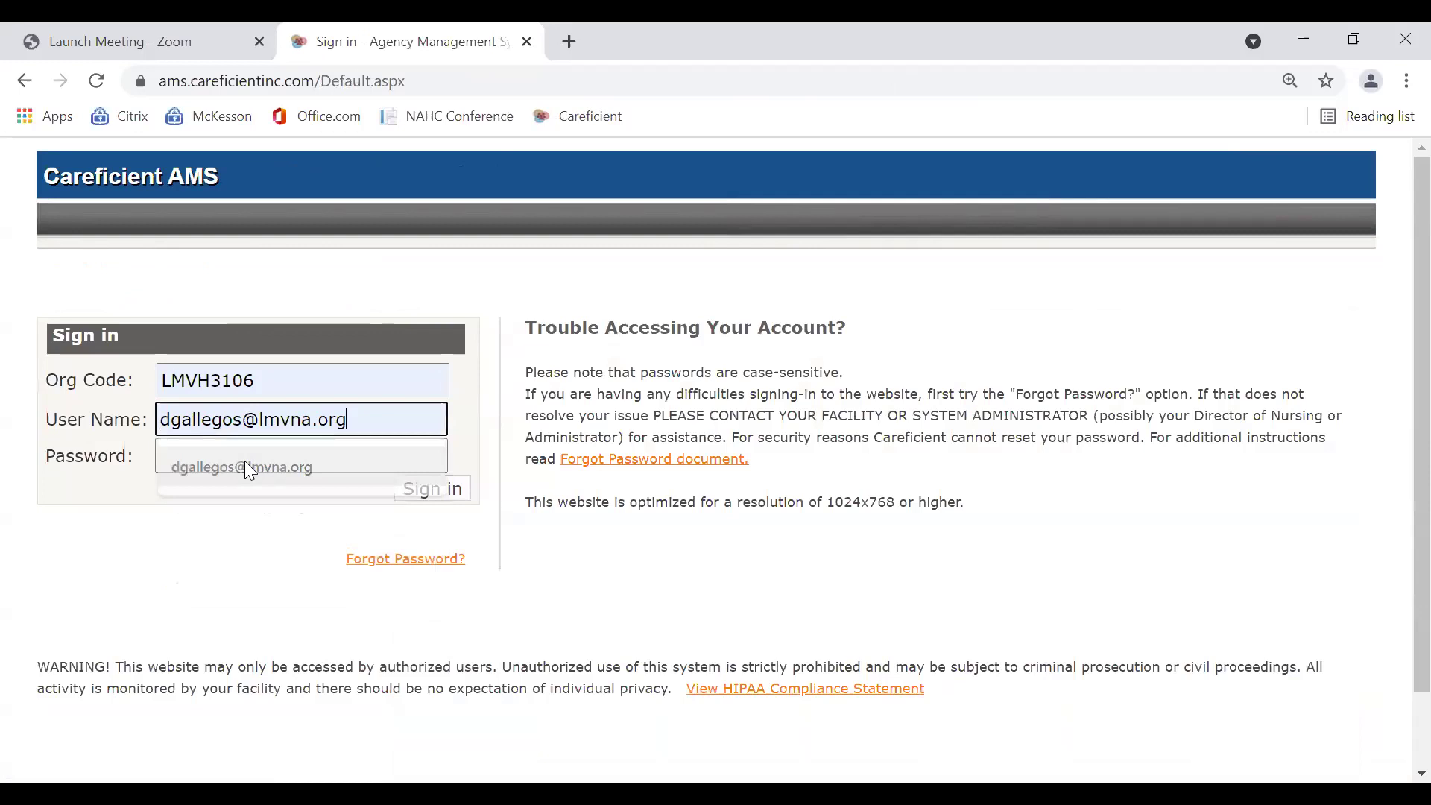
{"action": "type", "text": "•••••"}
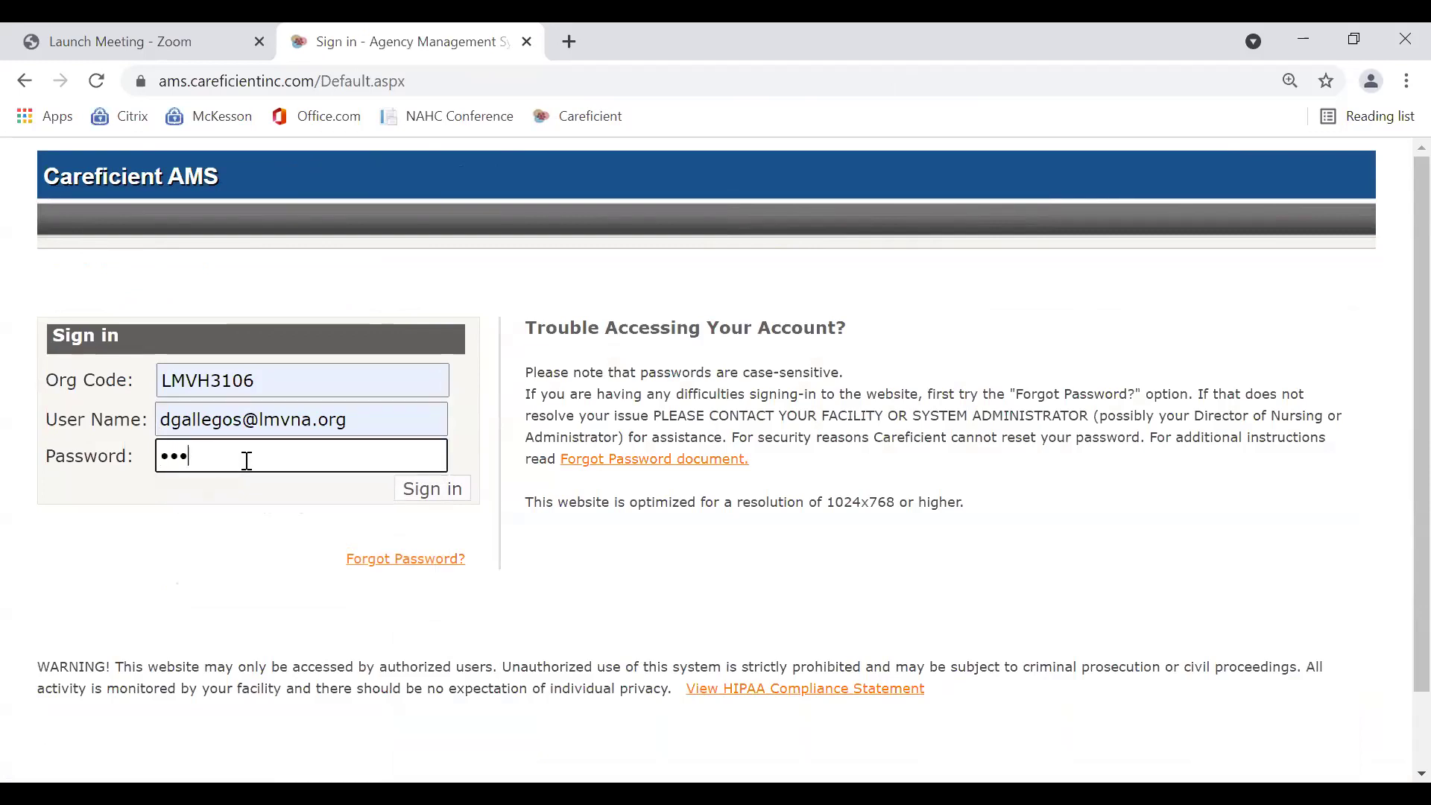
{"action": "type", "text": "••••"}
{"action": "left_click", "coordinate": [410, 491]}
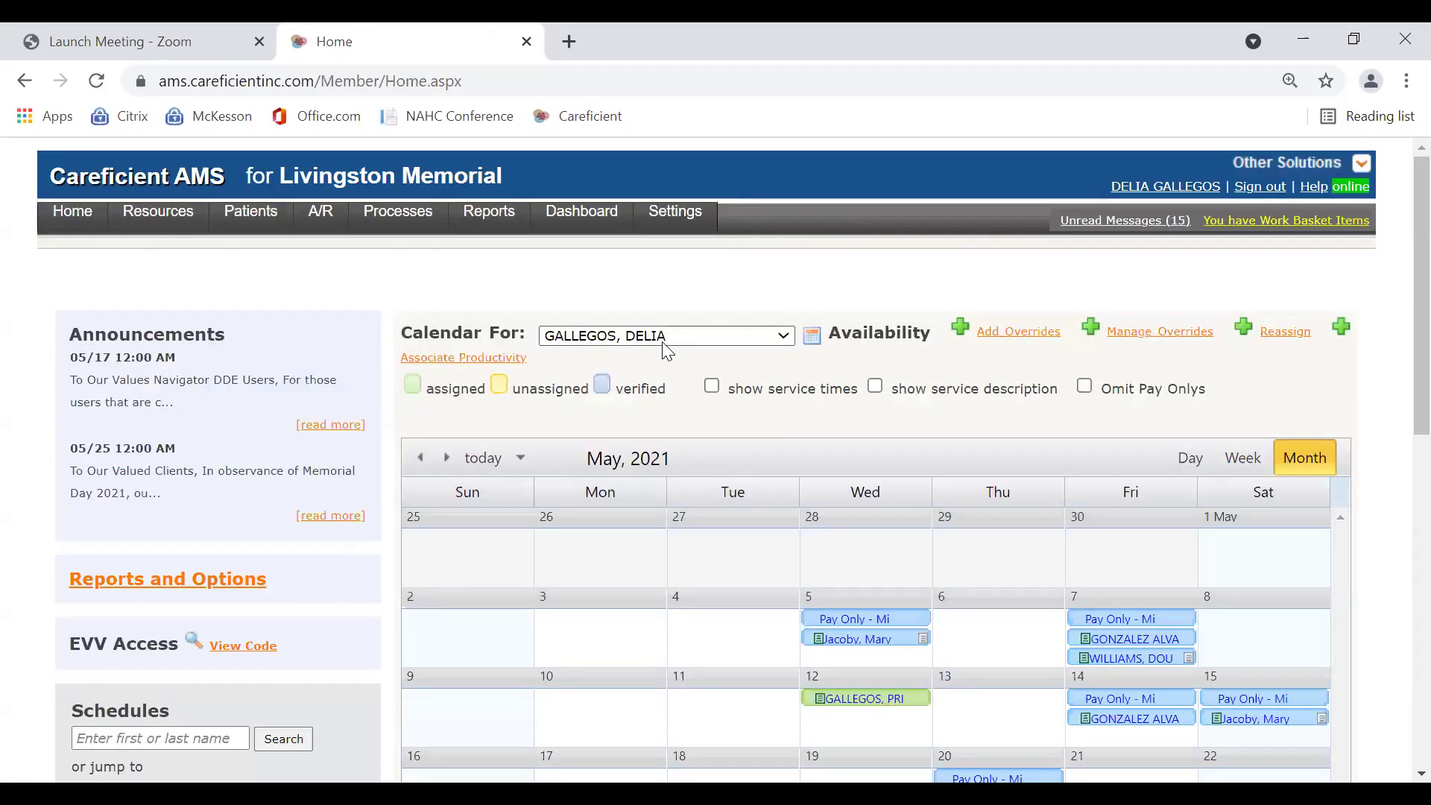
- Find the patient by the first letters of the last name and open the active encounter with start of care 5/24/2021
{"action": "left_click_drag", "start_coordinate": [1401, 183], "coordinate": [1400, 359]}
{"action": "left_click", "coordinate": [87, 505]}
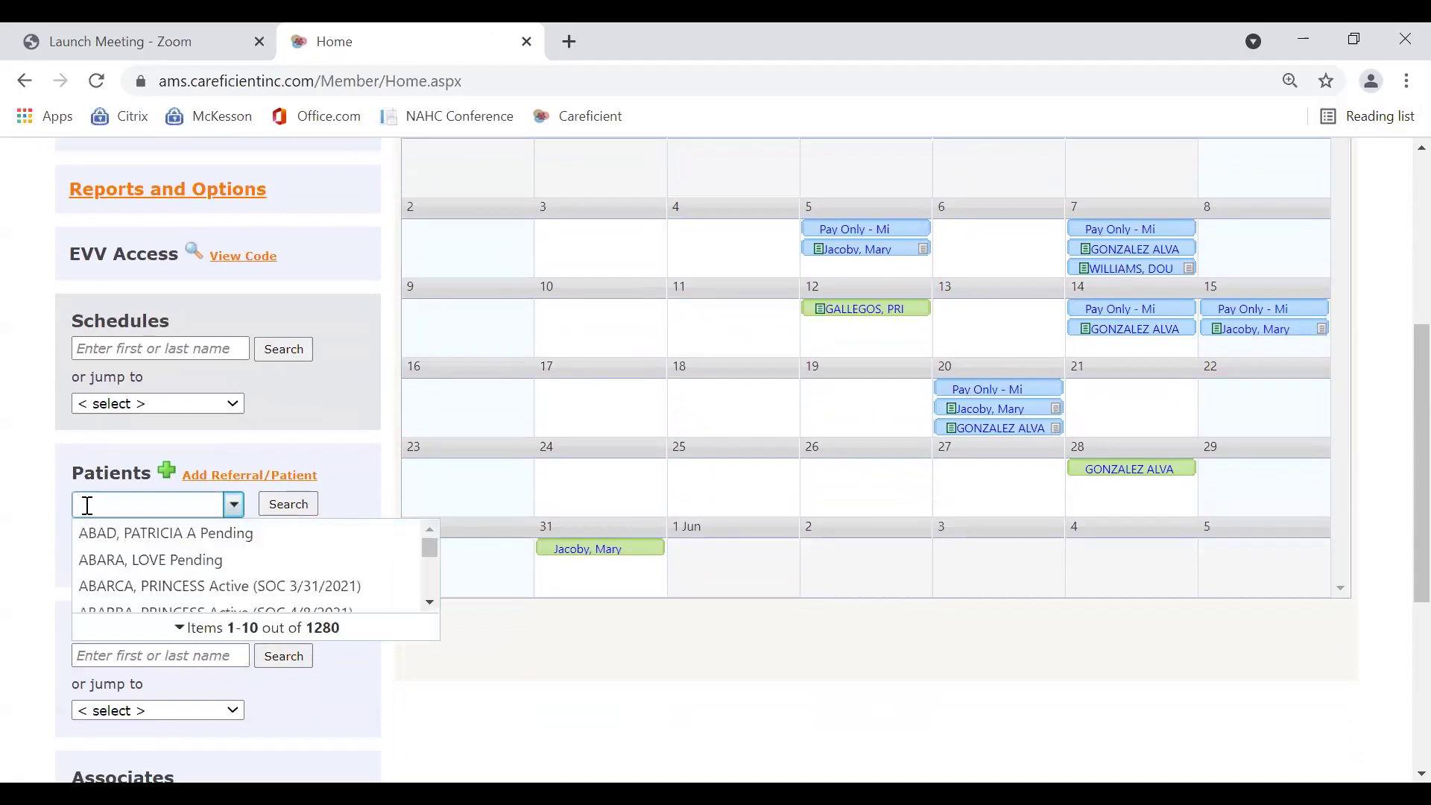
{"action": "type", "text": "b"}
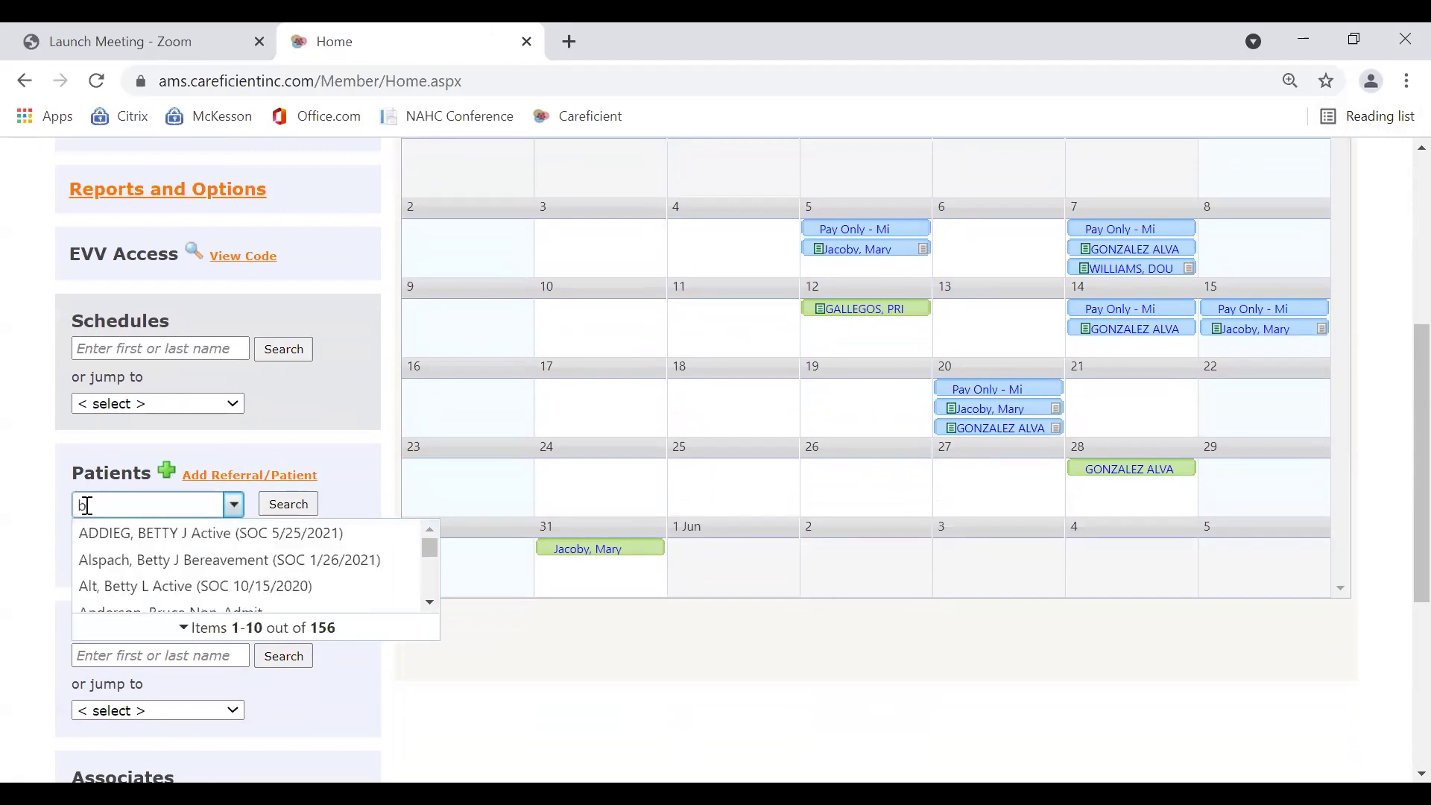
{"action": "type", "text": "en"}
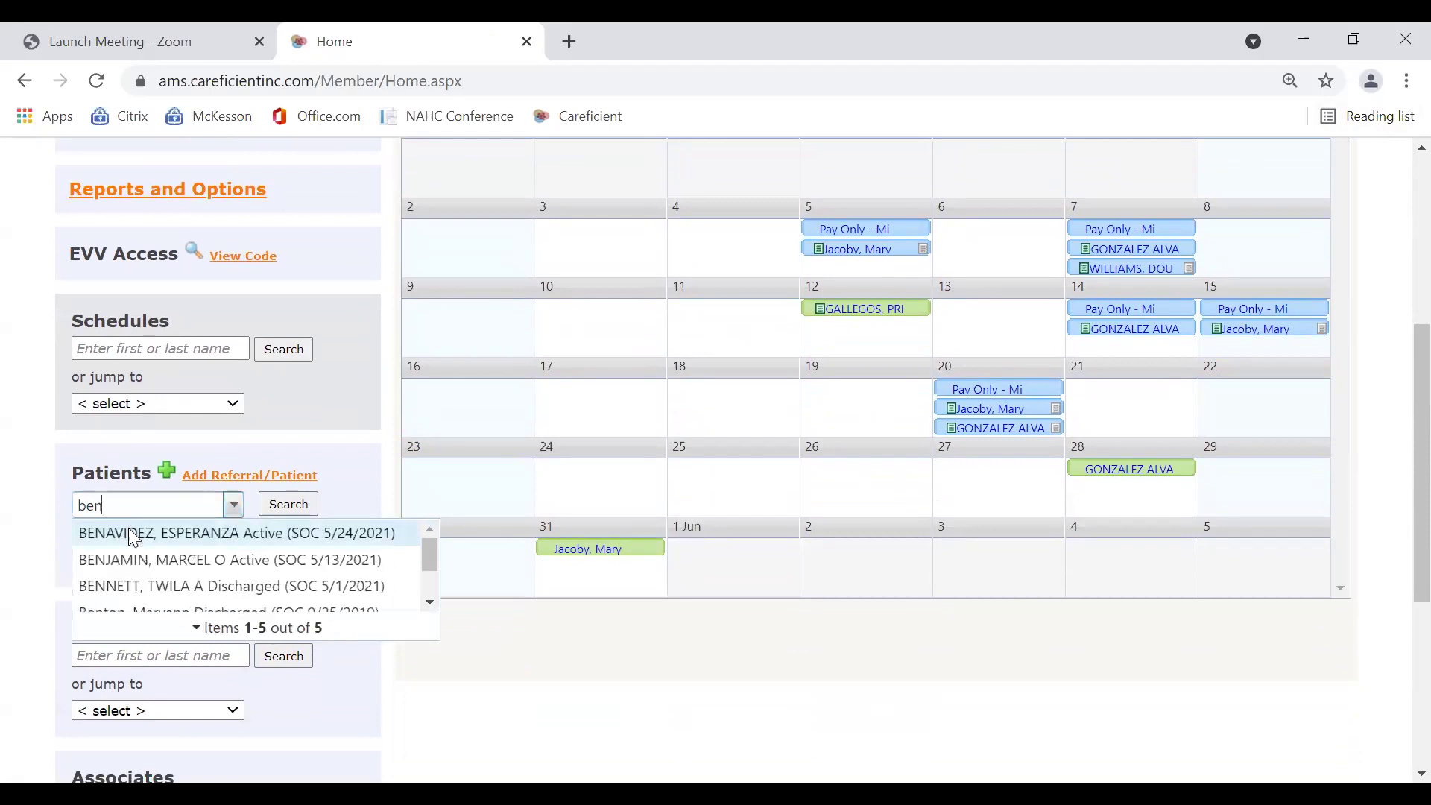
{"action": "left_click", "coordinate": [134, 533]}
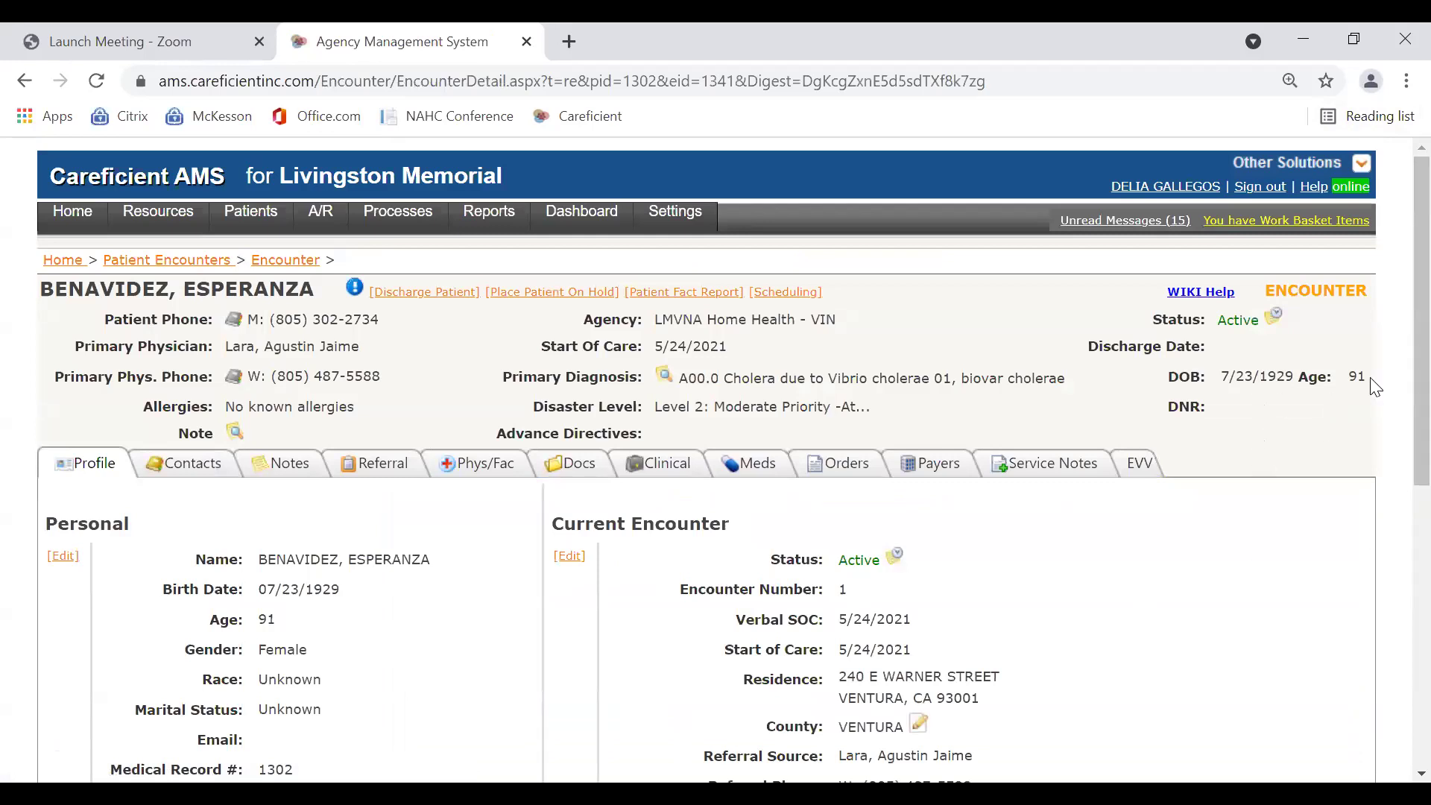
- Open the details of the encounter's HH BLUE CROSS SR MCR ADV payer and view the payer's notes
{"action": "scroll", "coordinate": [1400, 268], "scroll_direction": "down", "scroll_amount": 1}
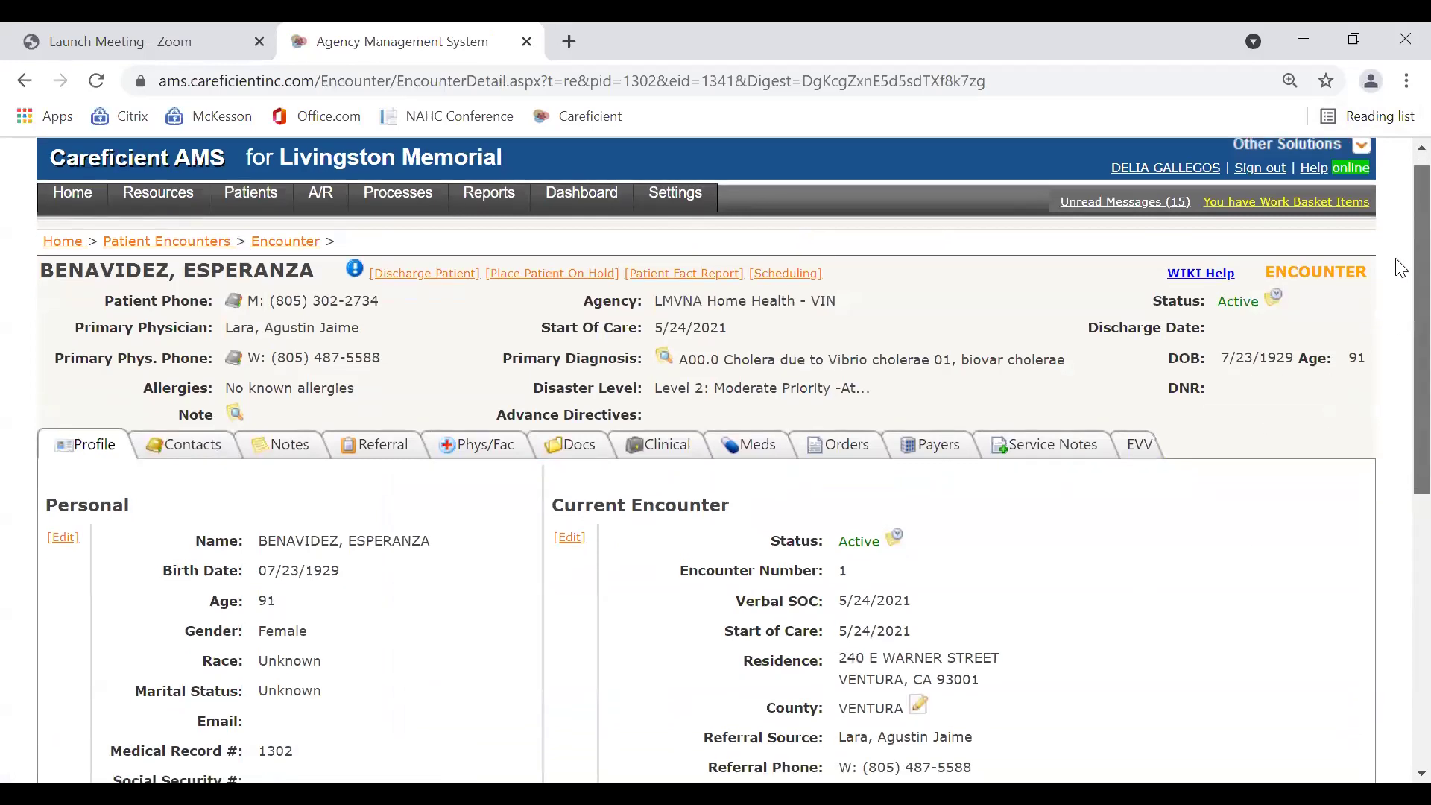
{"action": "scroll", "coordinate": [1400, 271], "scroll_direction": "down", "scroll_amount": 1}
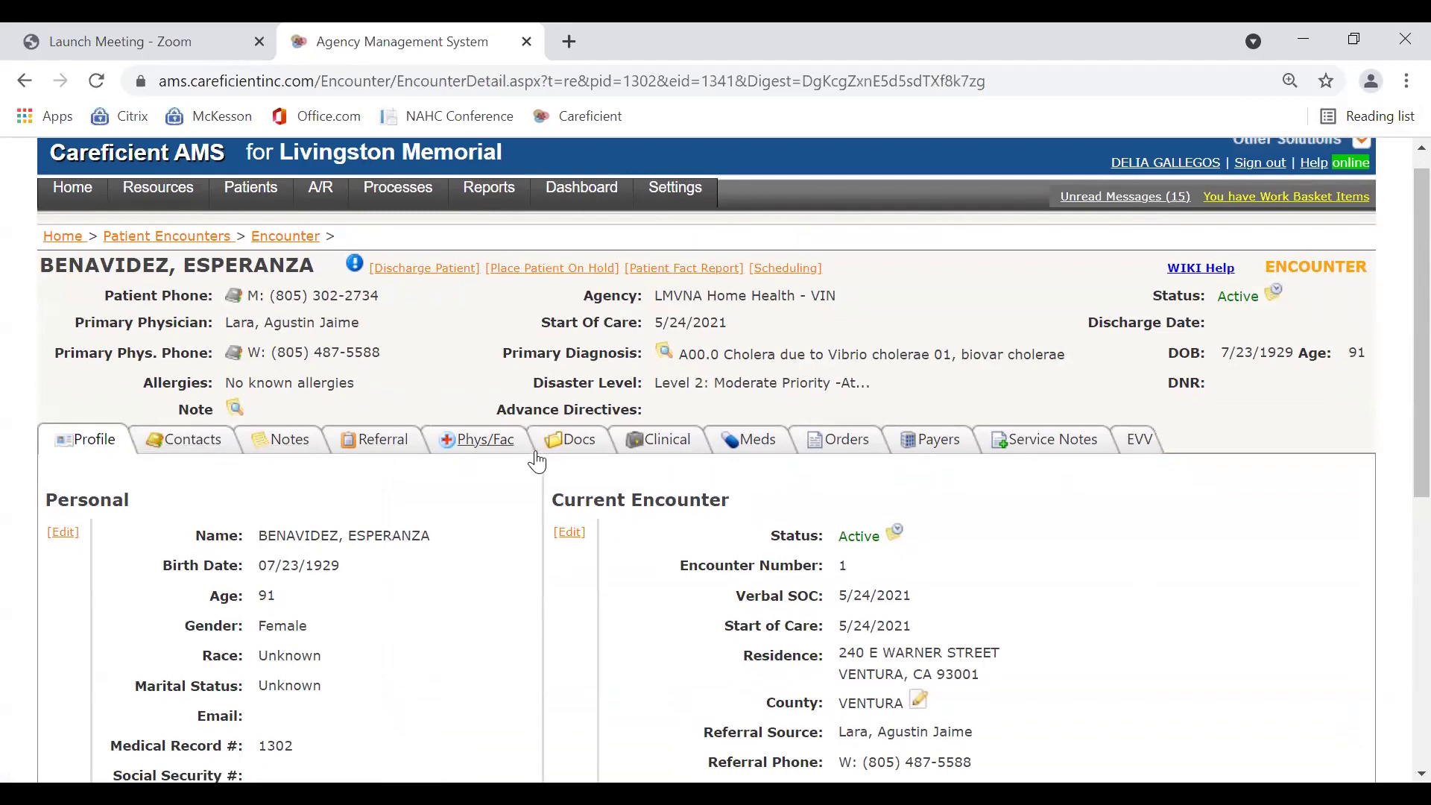
{"action": "left_click", "coordinate": [945, 449]}
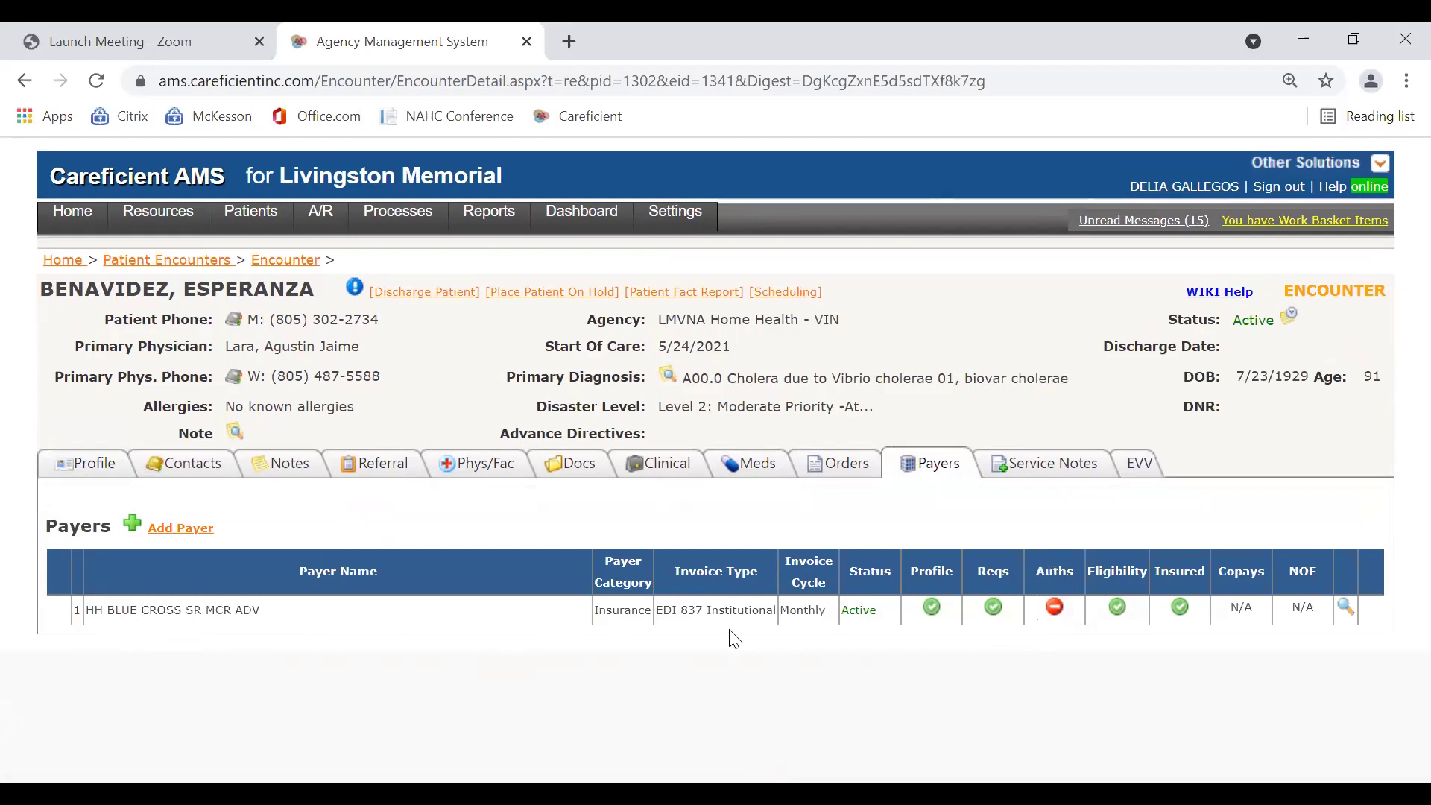
{"action": "left_click", "coordinate": [1342, 610]}
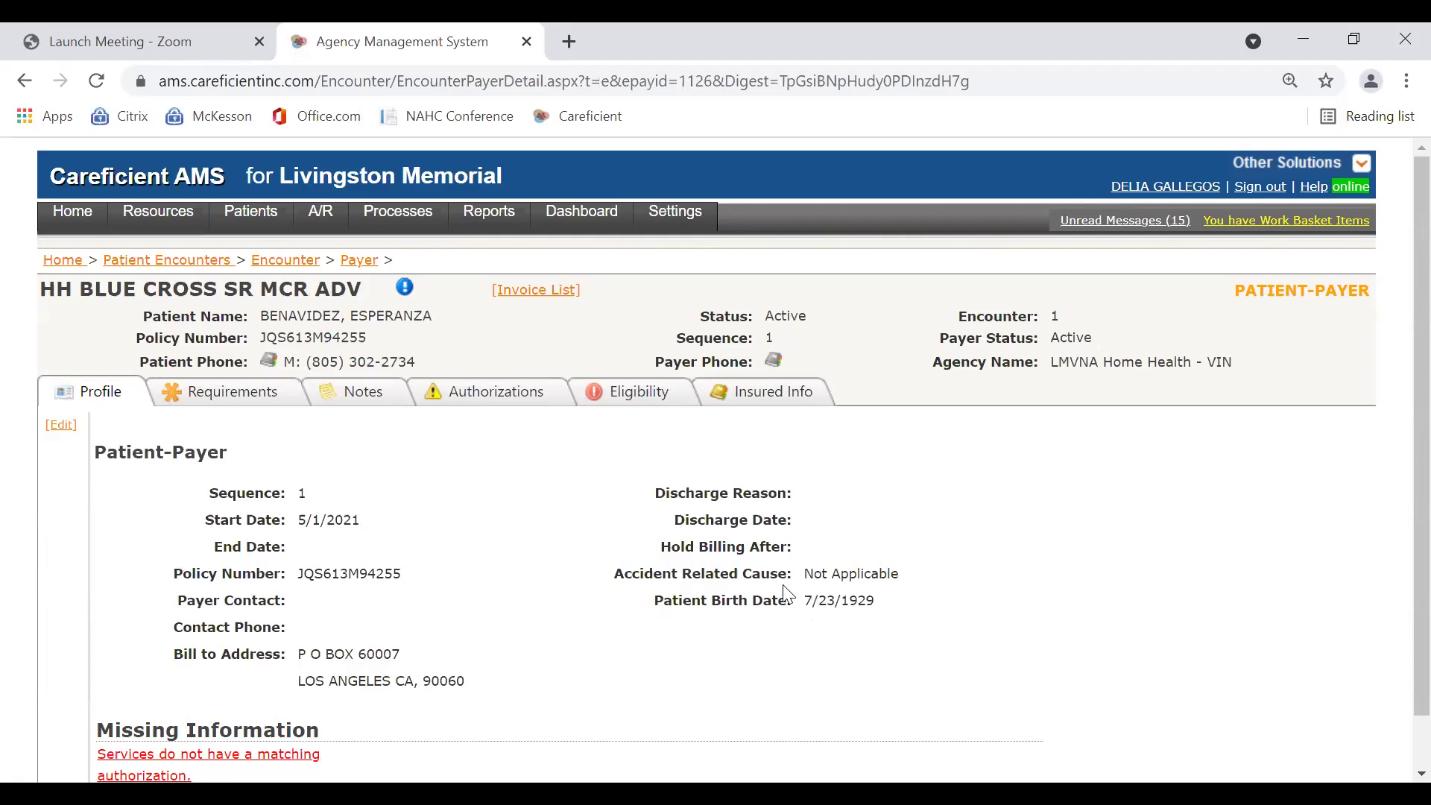
{"action": "left_click", "coordinate": [355, 409]}
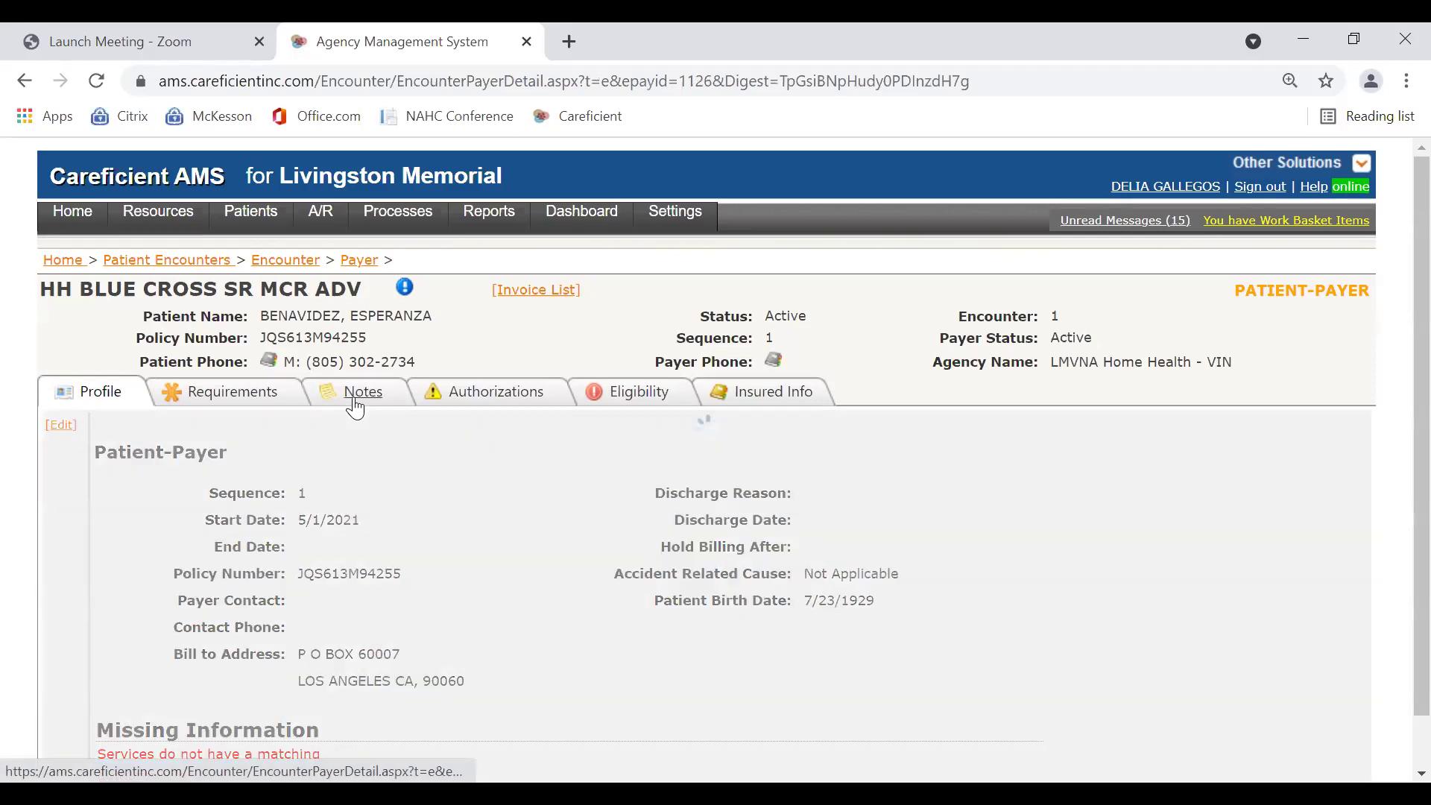
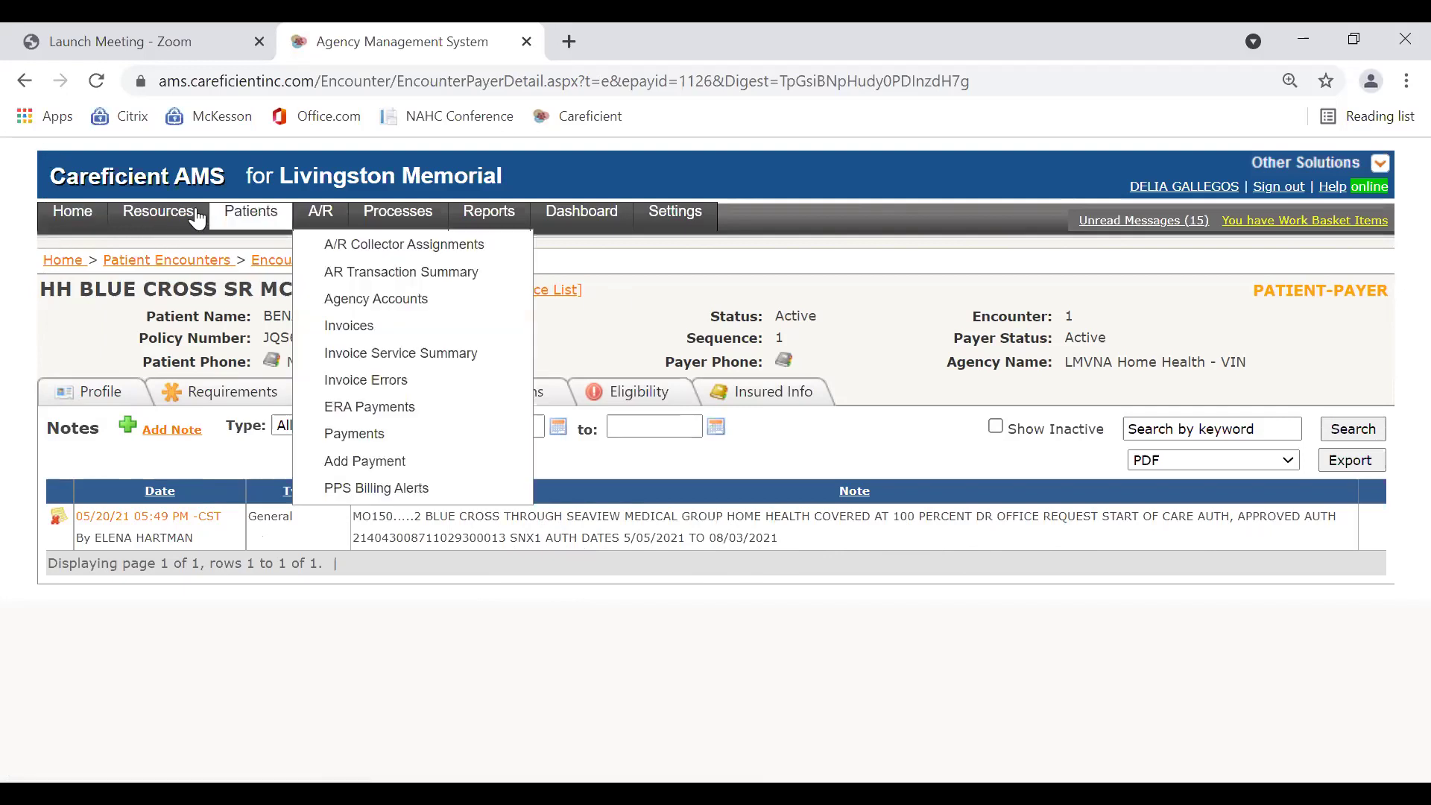
- Return to the patient's encounter and review the HH BLUE CROSS SR MCR ADV payer notes again
{"action": "left_click", "coordinate": [25, 81]}
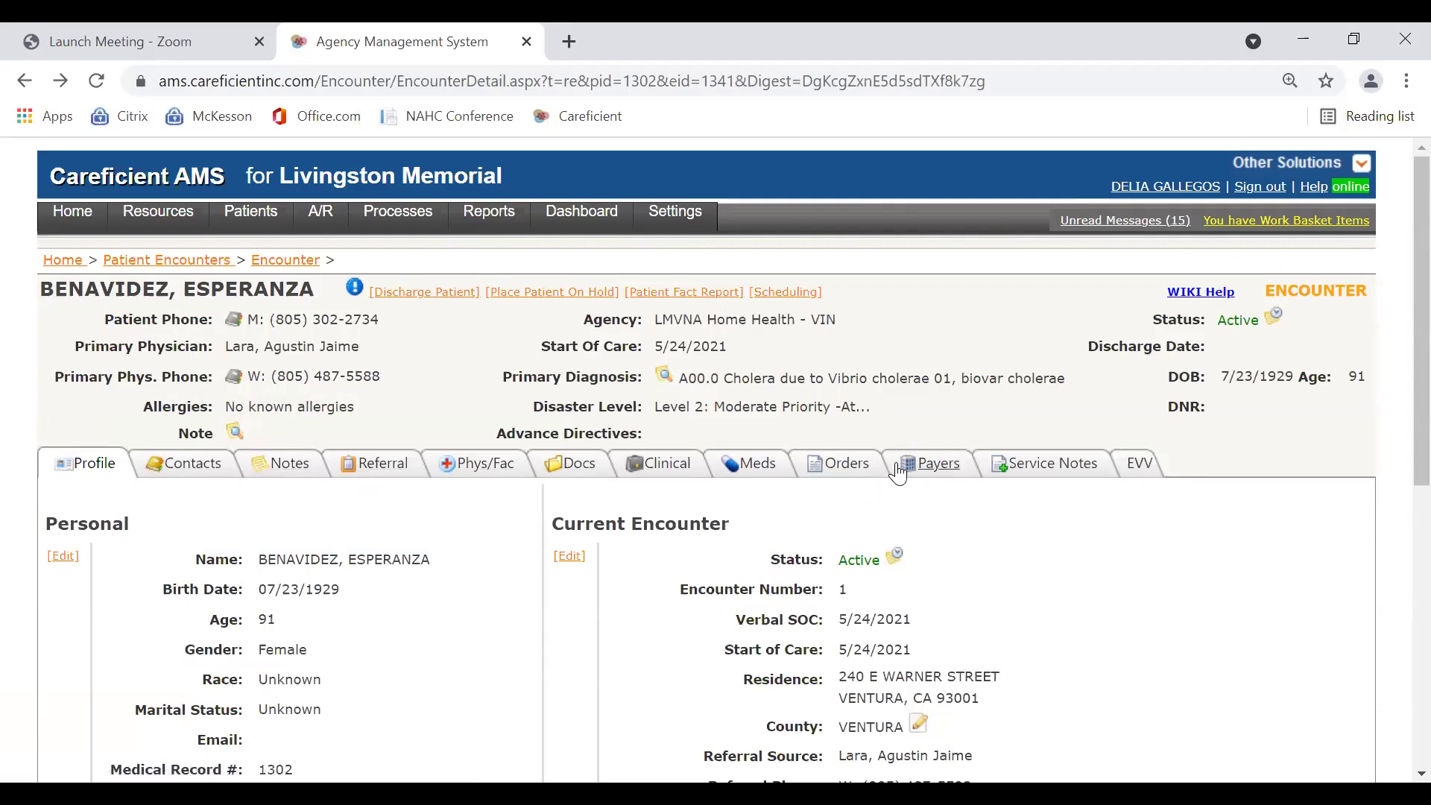
{"action": "left_click", "coordinate": [940, 466]}
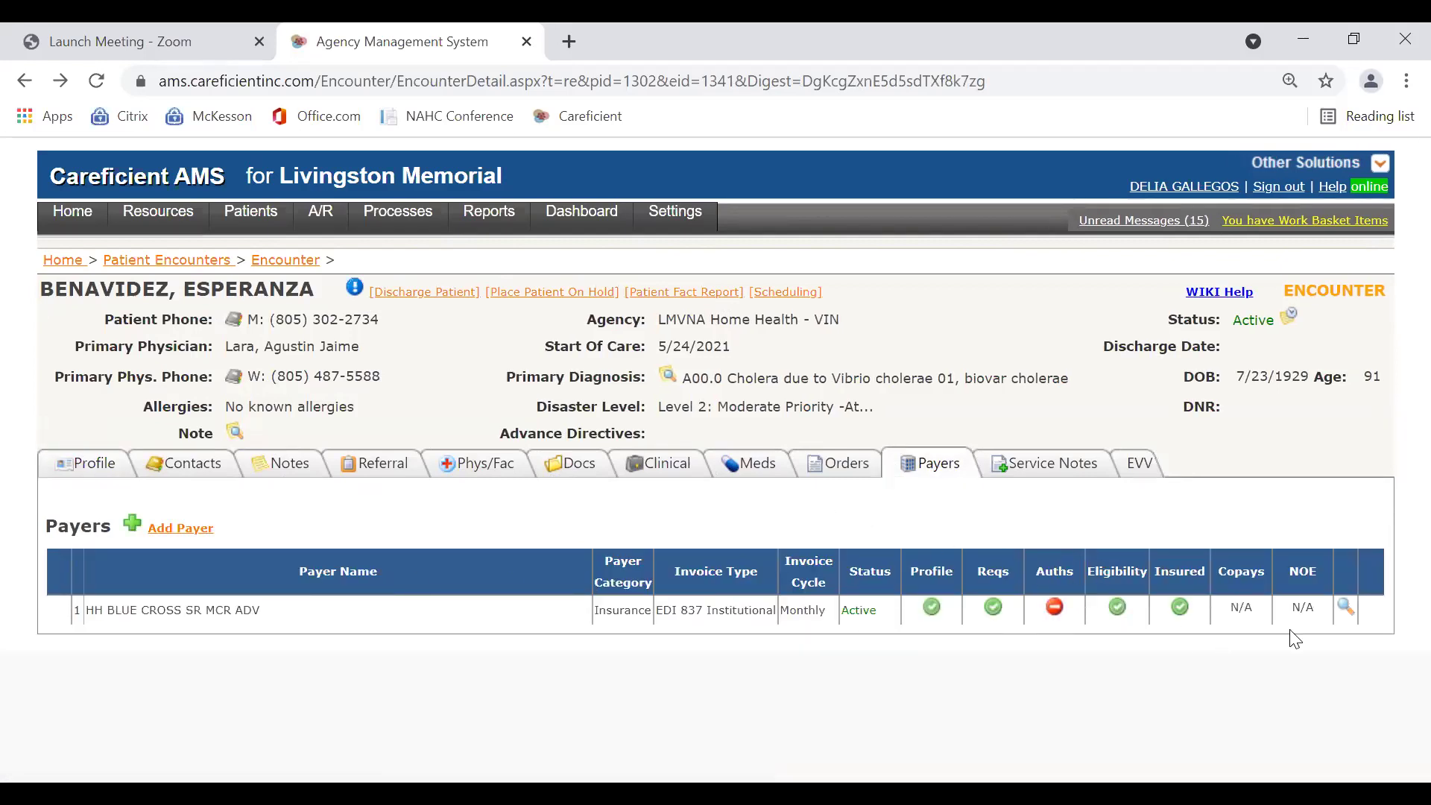
{"action": "left_click", "coordinate": [1346, 608]}
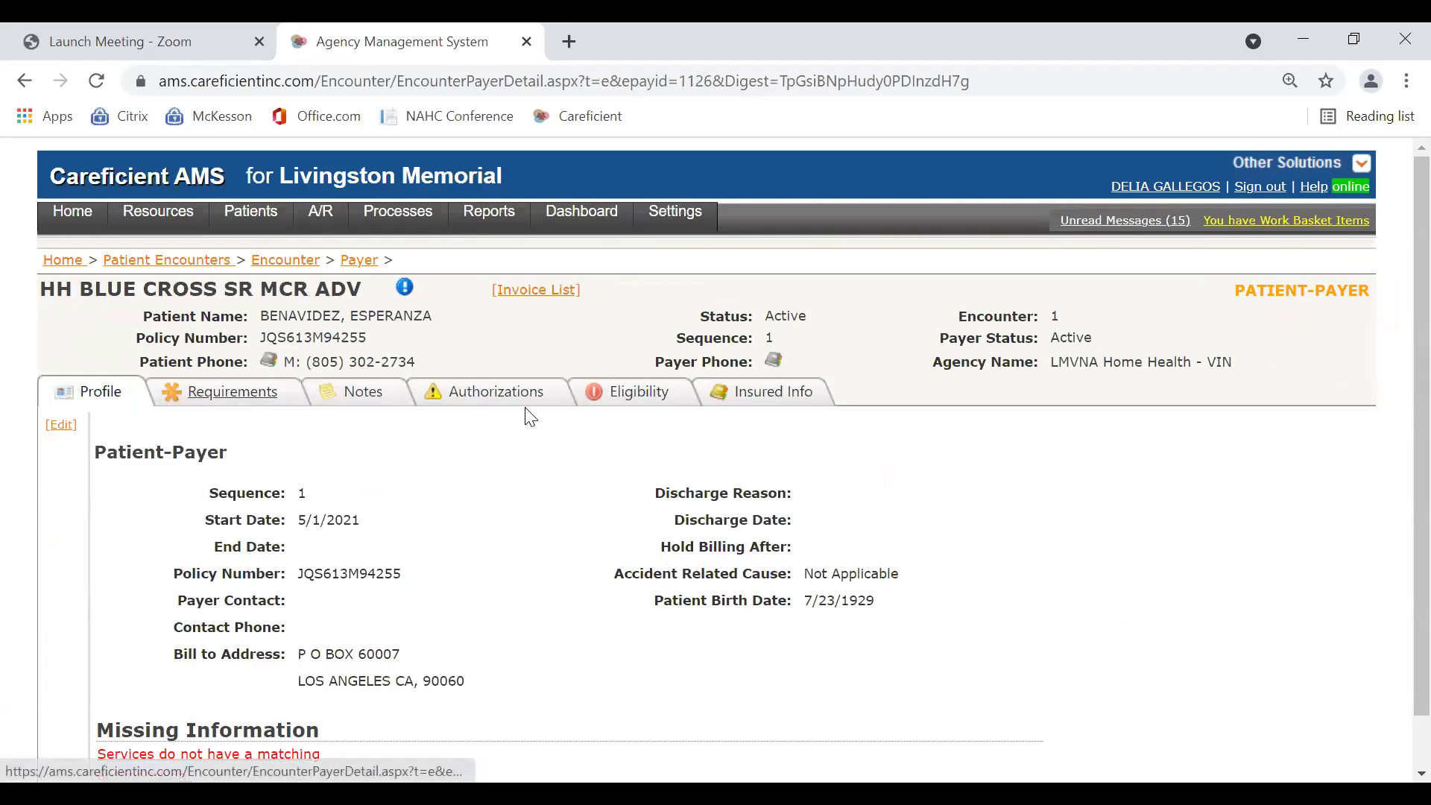
{"action": "left_click", "coordinate": [354, 395]}
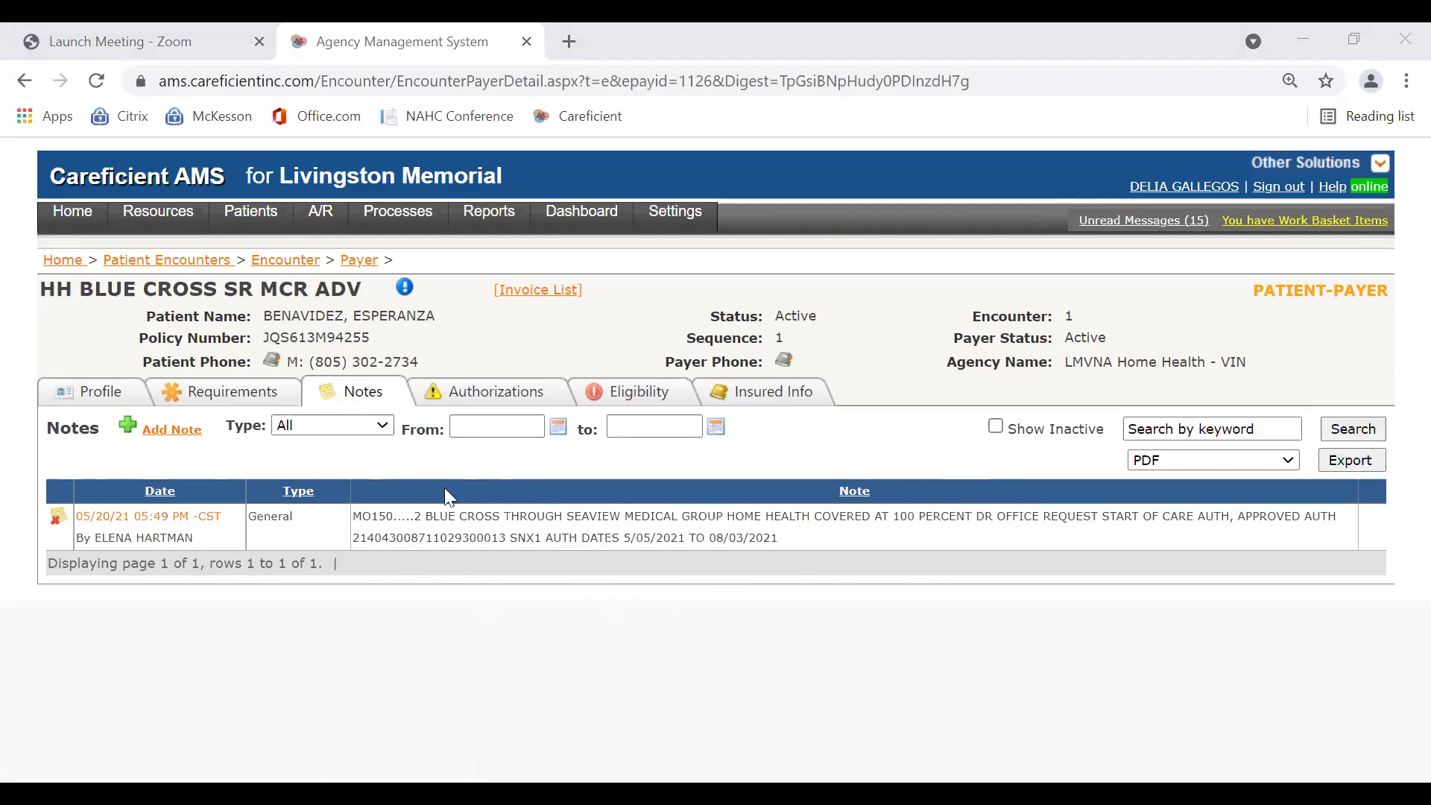
{"action": "left_click", "coordinate": [994, 145]}
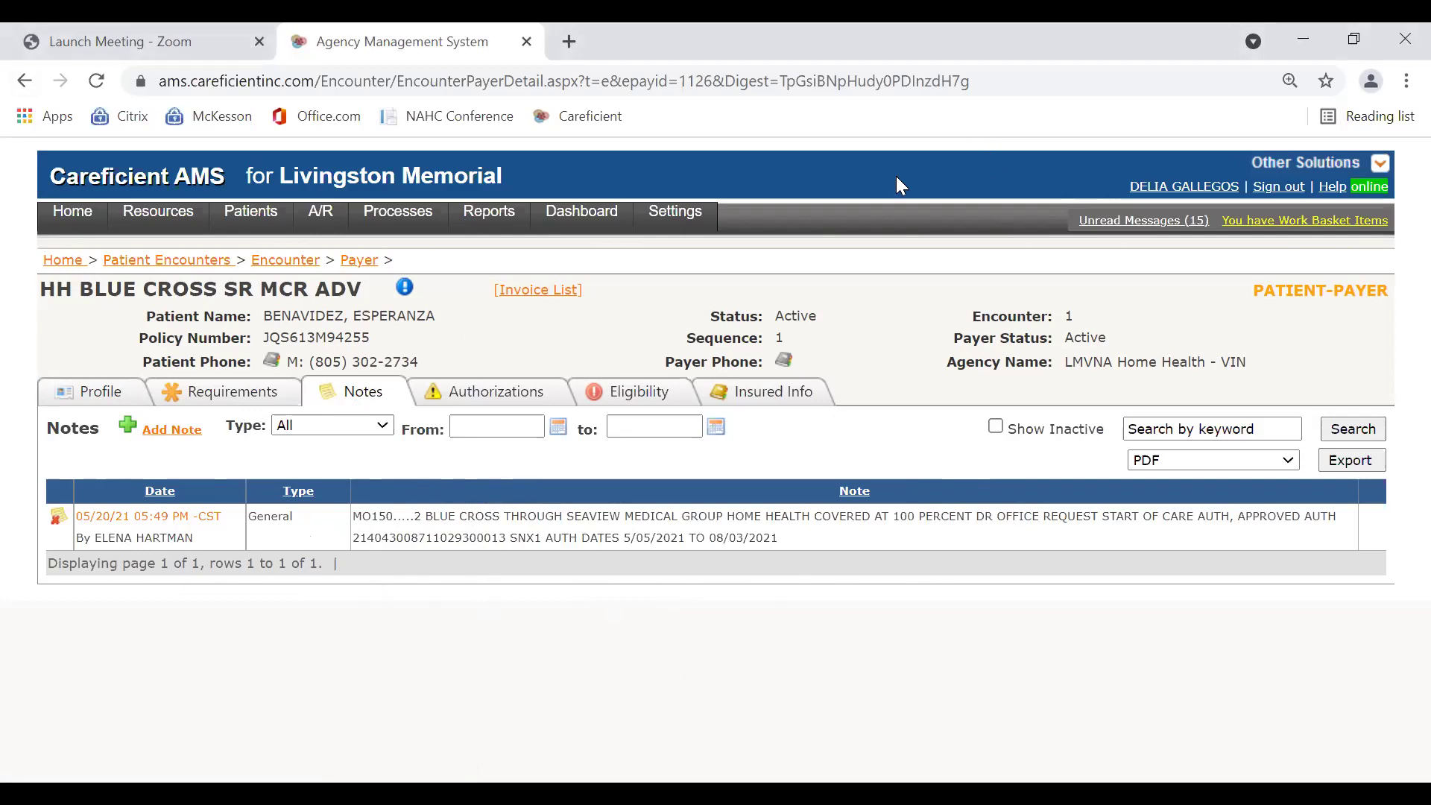
- Go back to the patient's encounter and download INSURANCE - BLUECROSS NOMNCS.pdf from its documents
{"action": "left_click", "coordinate": [21, 84]}
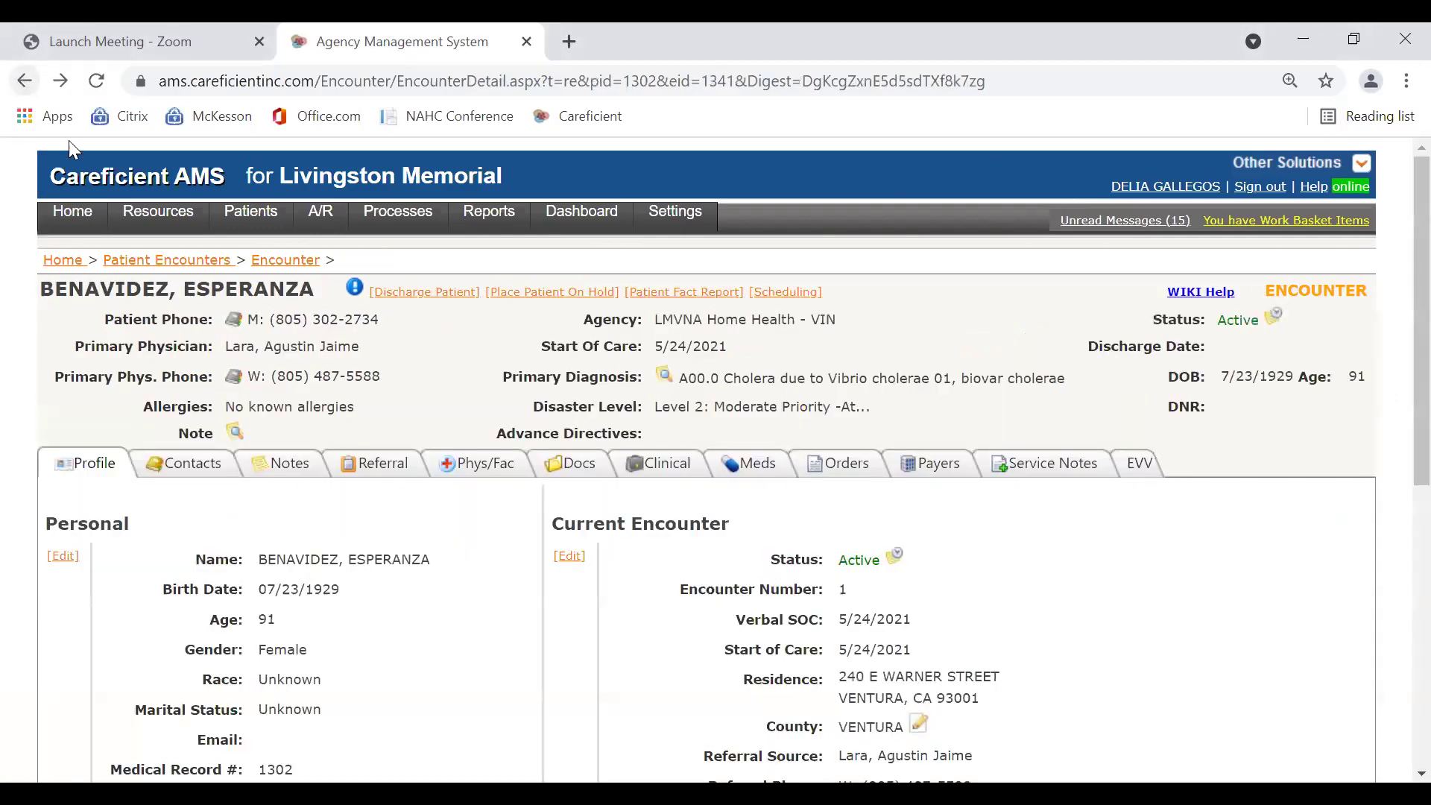
{"action": "scroll", "coordinate": [1400, 223], "scroll_direction": "down", "scroll_amount": 2}
{"action": "scroll", "coordinate": [1400, 263], "scroll_direction": "down", "scroll_amount": 3}
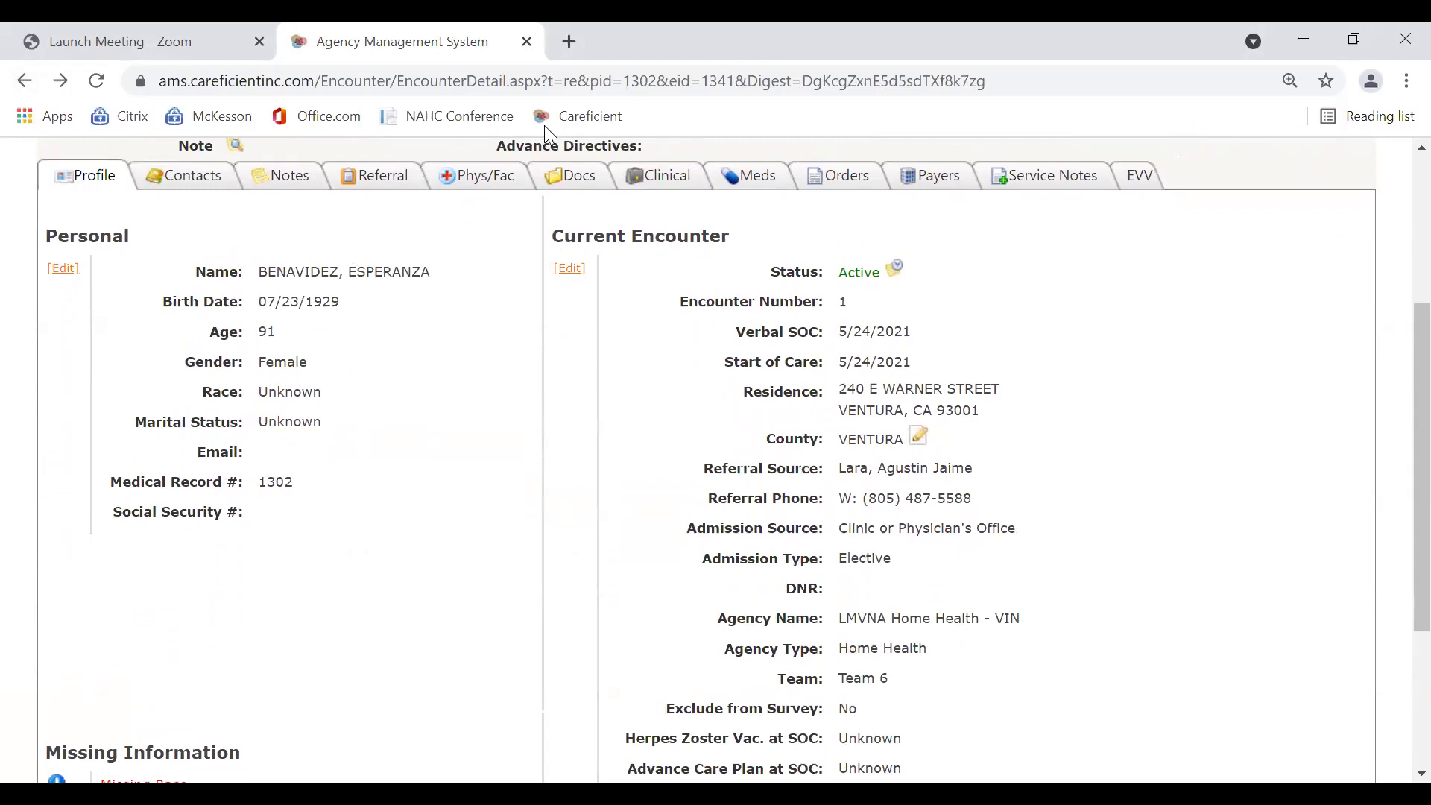
{"action": "left_click", "coordinate": [577, 179]}
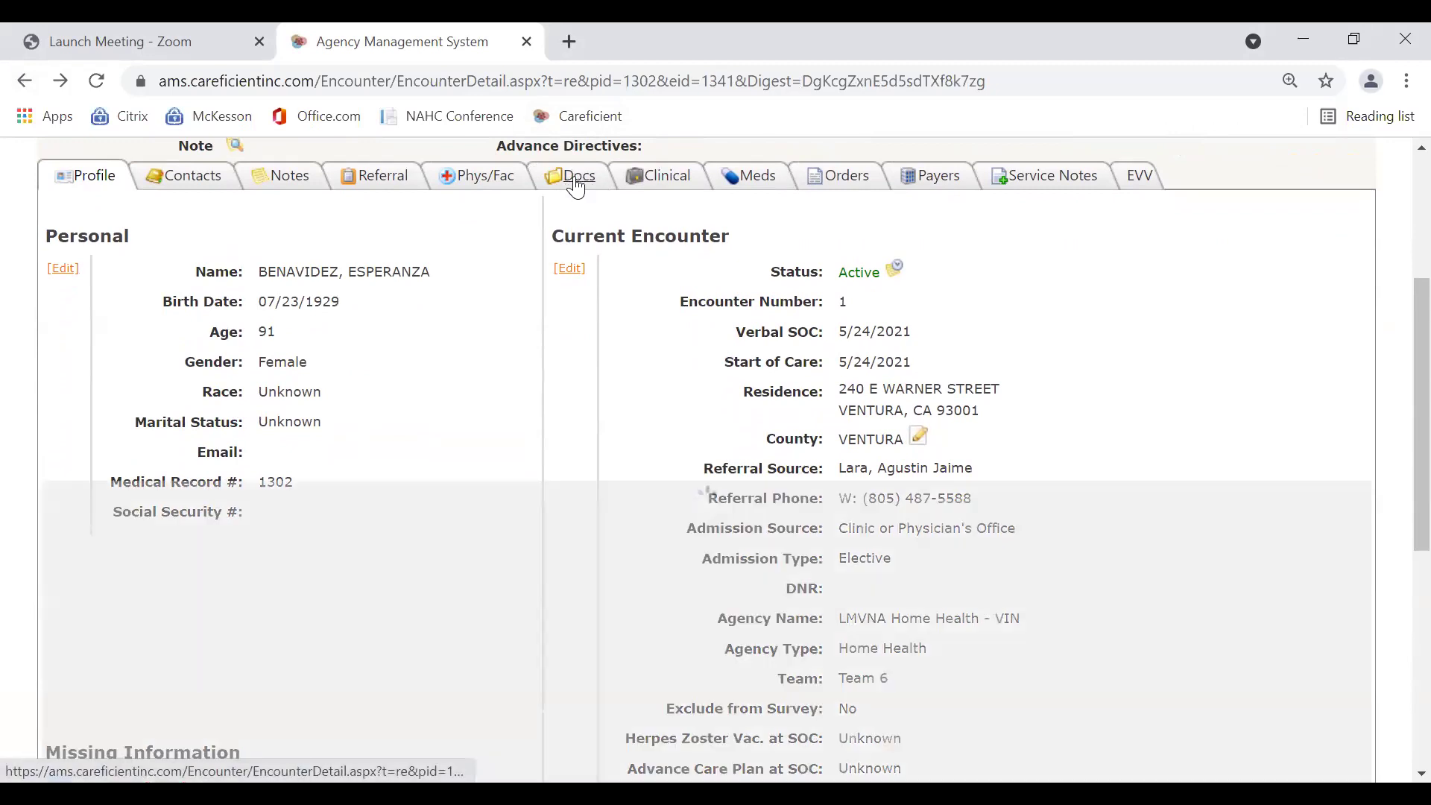
{"action": "scroll", "coordinate": [1399, 405], "scroll_direction": "down", "scroll_amount": 1}
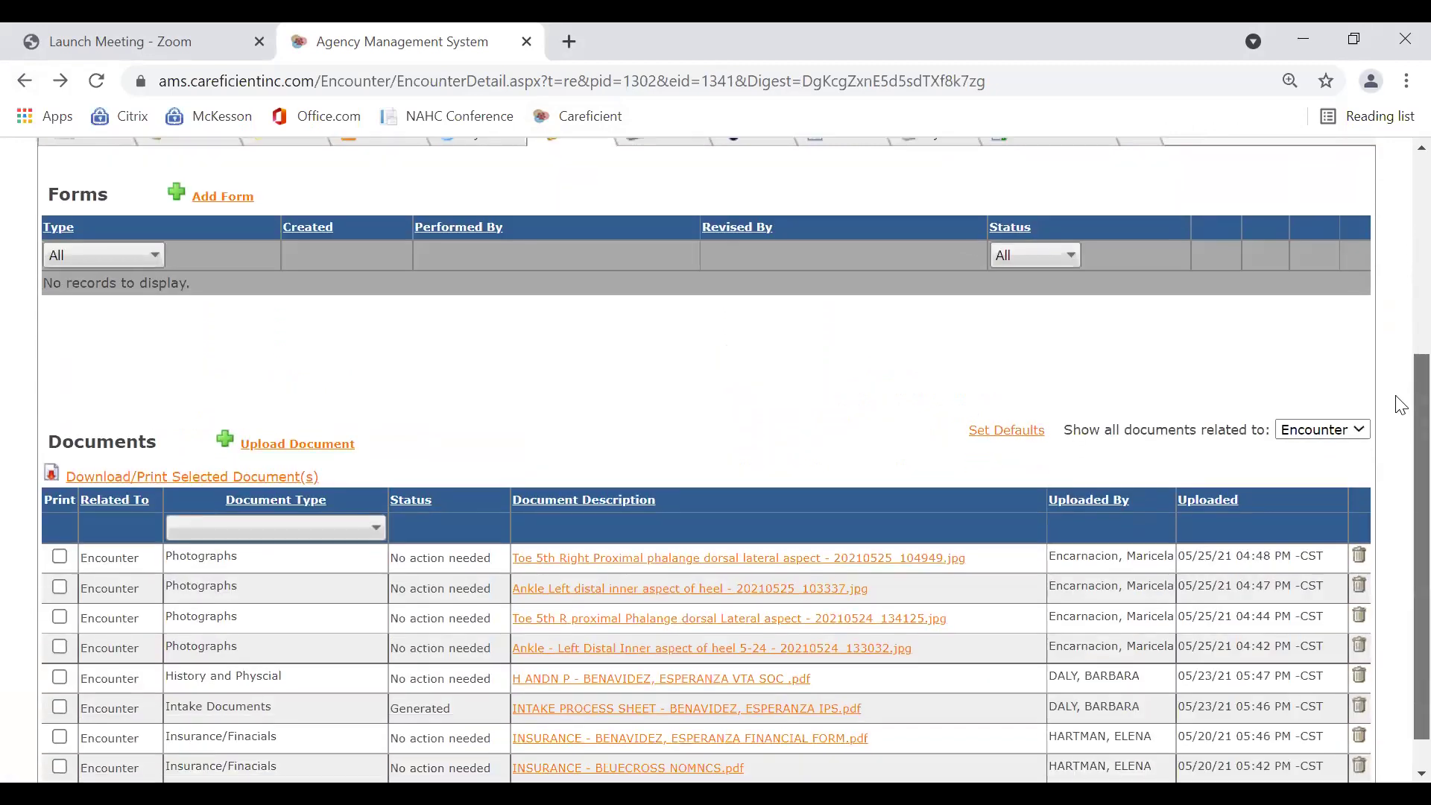
{"action": "scroll", "coordinate": [1399, 405], "scroll_direction": "down", "scroll_amount": 1}
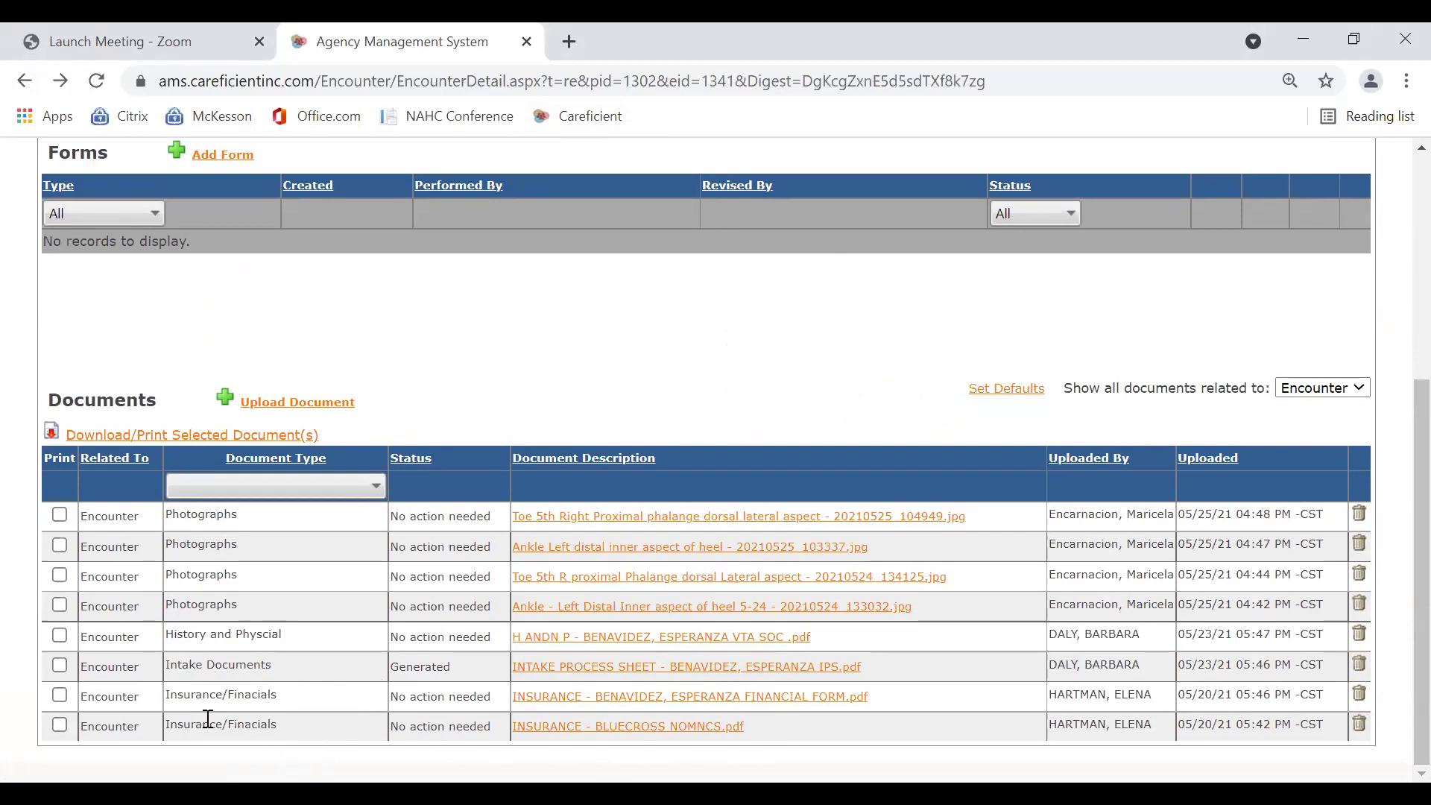
{"action": "left_click", "coordinate": [680, 726]}
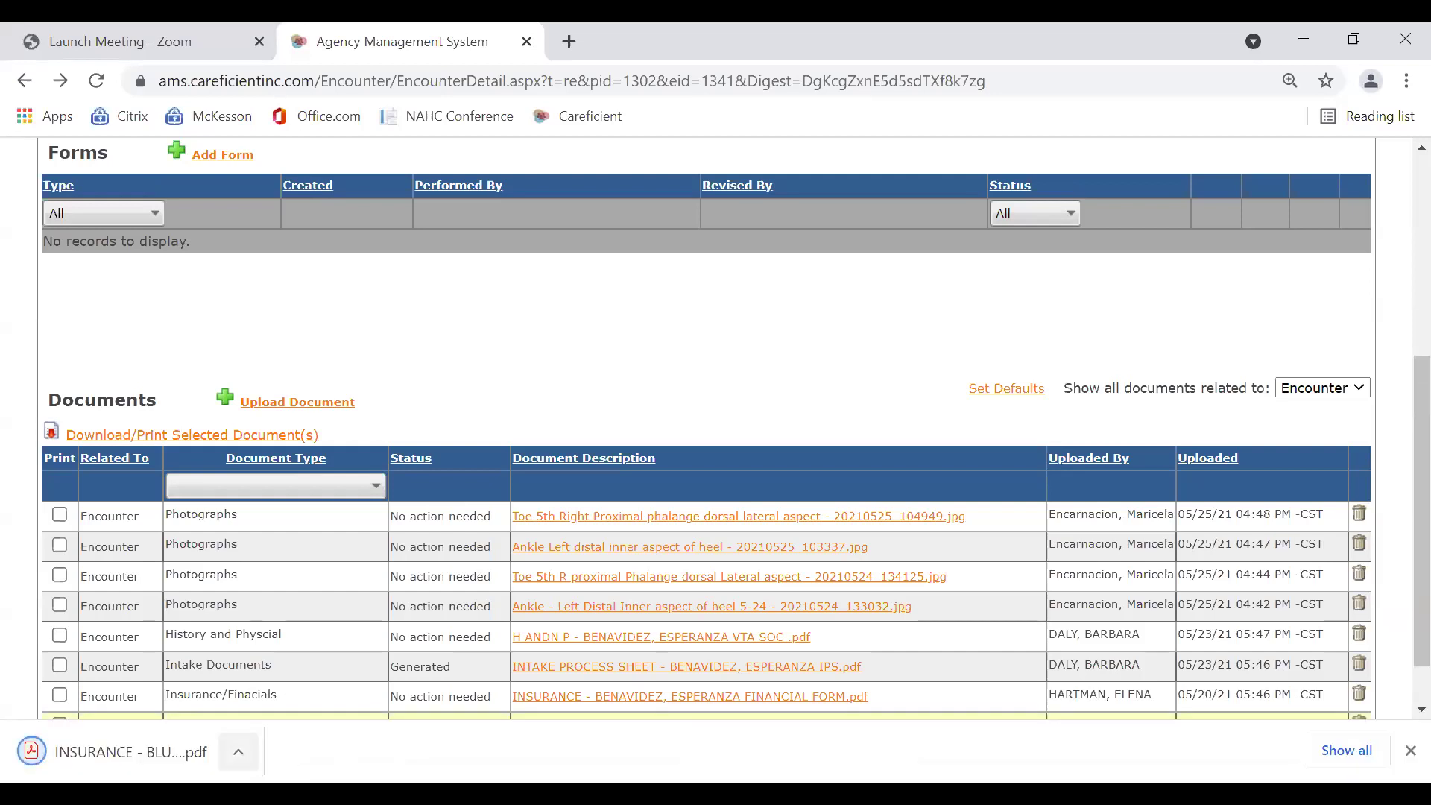
- Open the downloaded INSURANCE - BLUECROSS NOMNCS.pdf, view the notice of Medicare non-coverage, and close it
{"action": "left_click", "coordinate": [240, 754]}
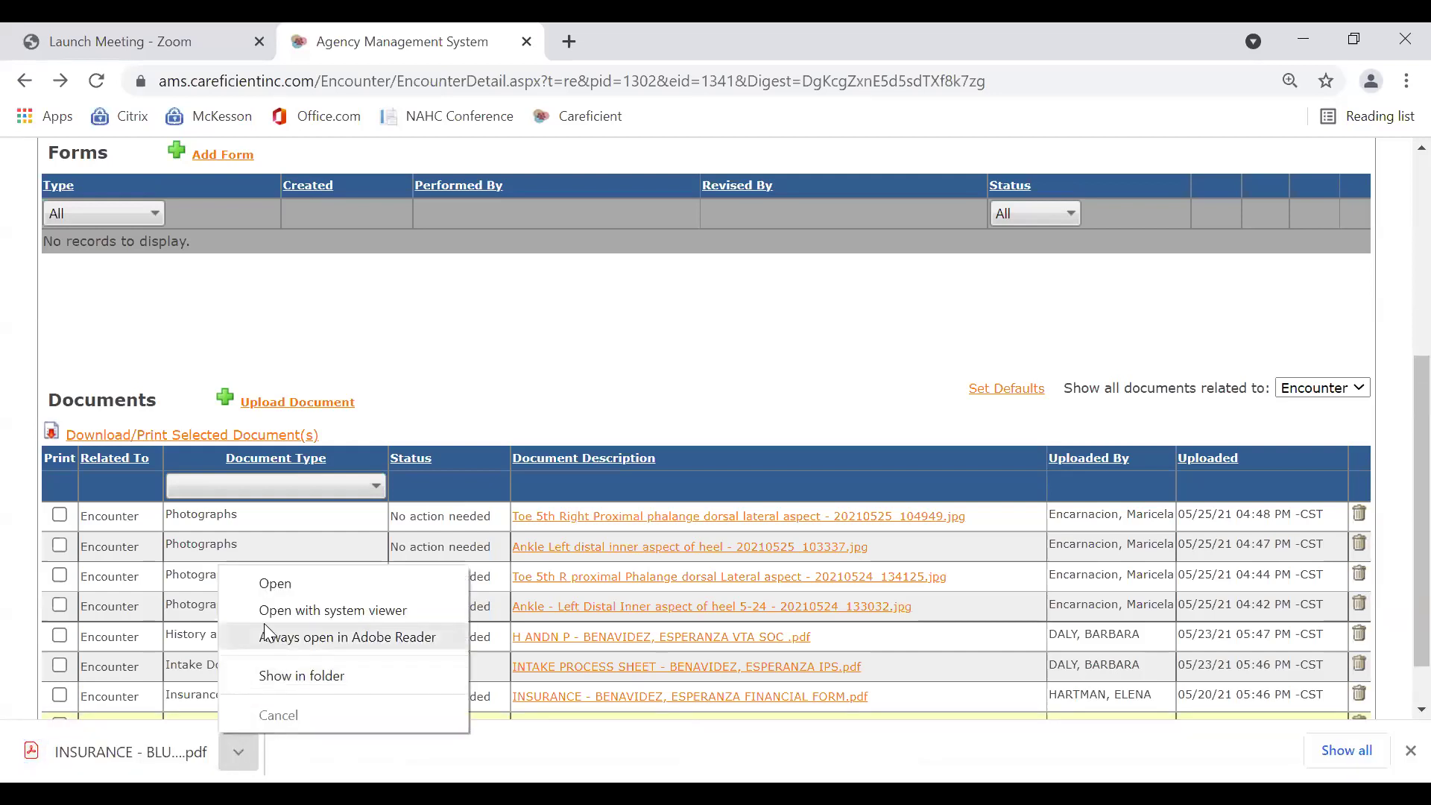
{"action": "left_click", "coordinate": [275, 584]}
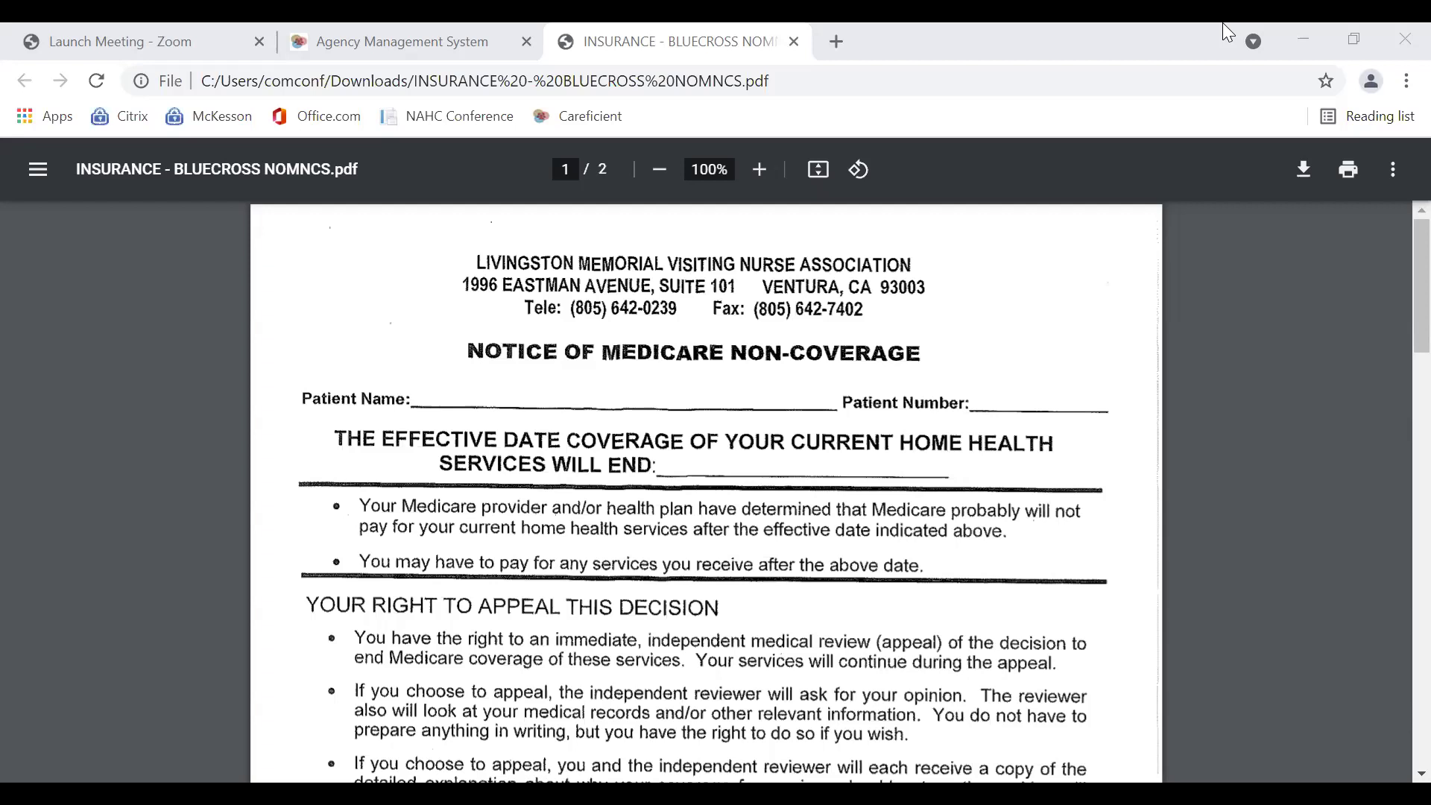
{"action": "left_click", "coordinate": [794, 41]}
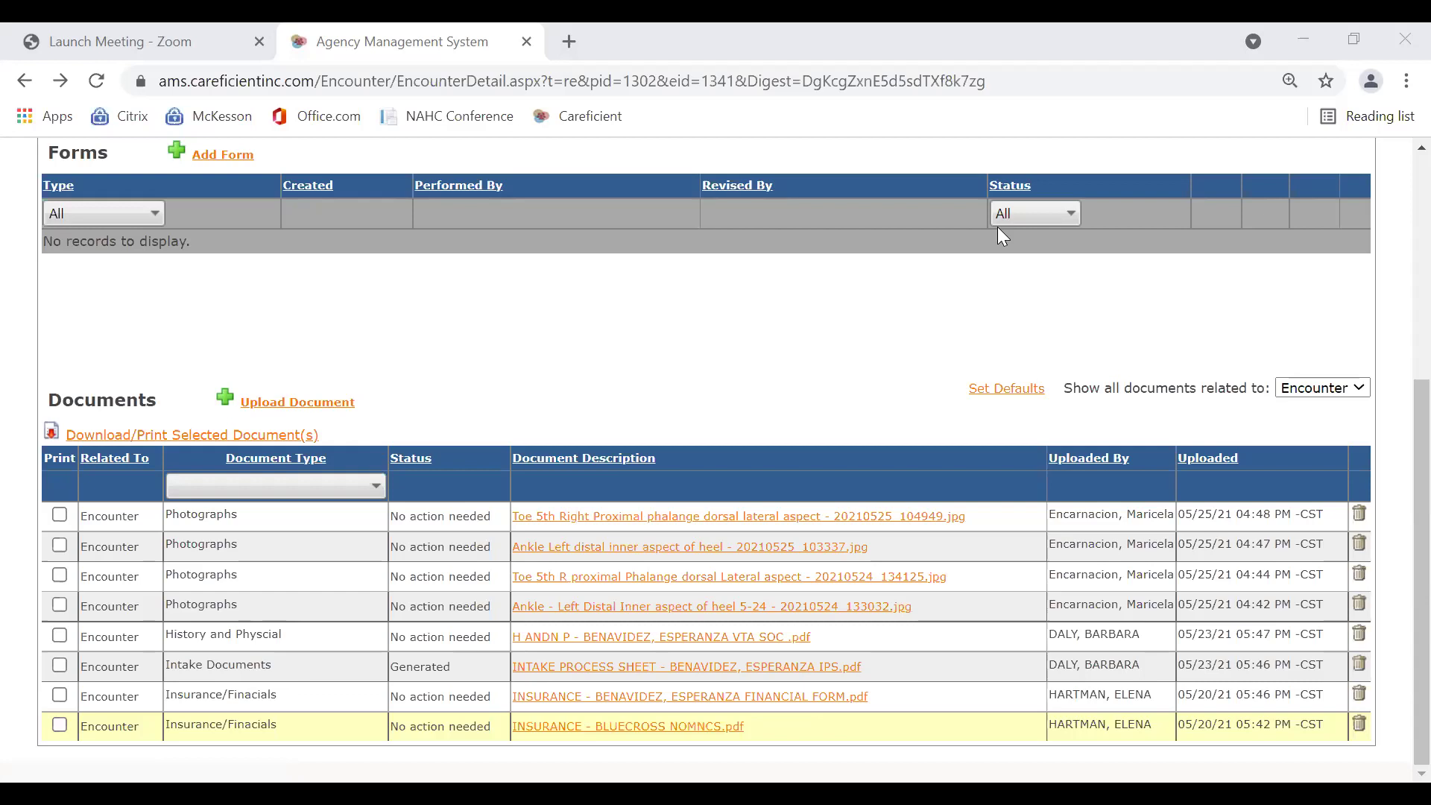
- Return from the encounter's documents to the home page and sign out of the current account
{"action": "scroll", "coordinate": [1400, 455], "scroll_direction": "up", "scroll_amount": 5}
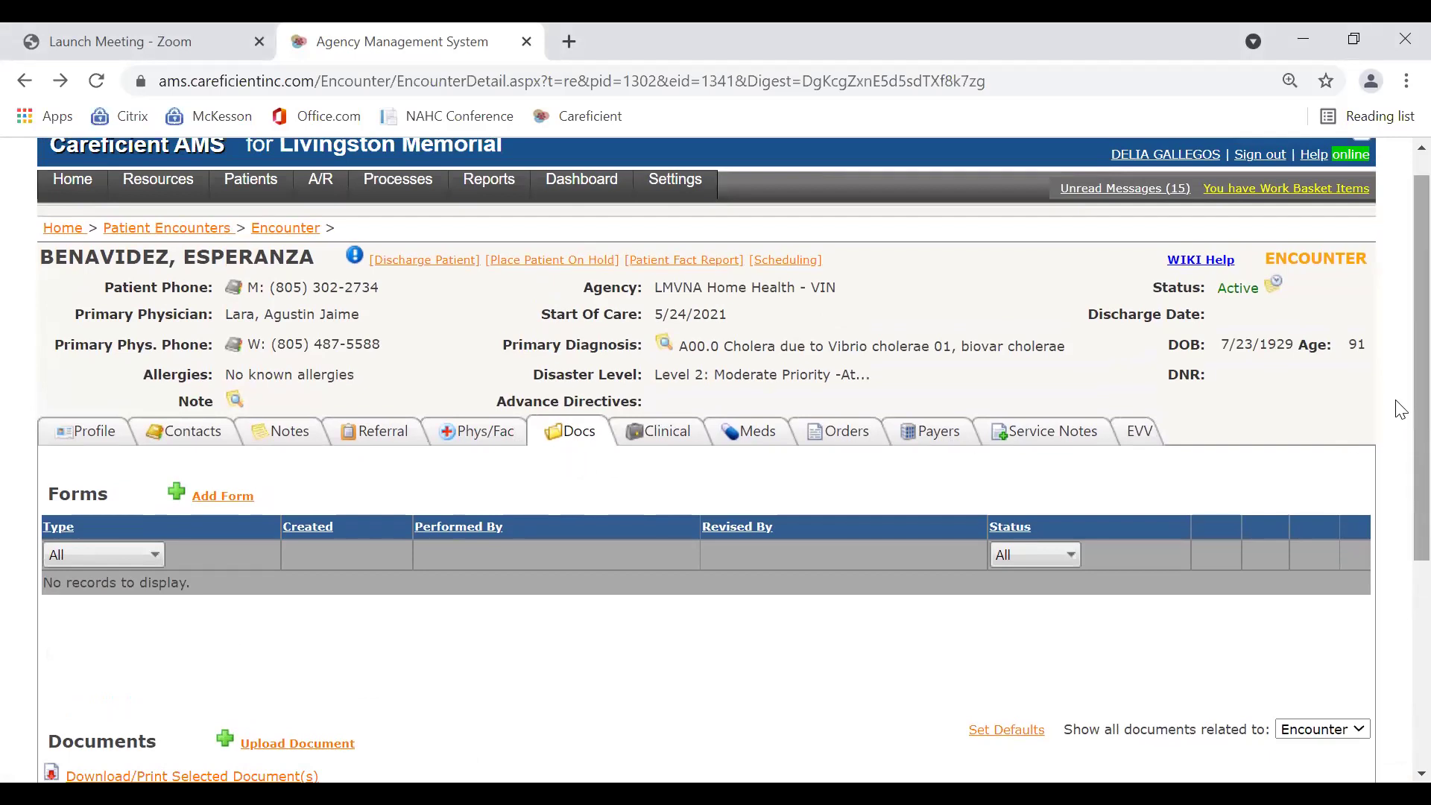
{"action": "scroll", "coordinate": [1397, 406], "scroll_direction": "down", "scroll_amount": 5}
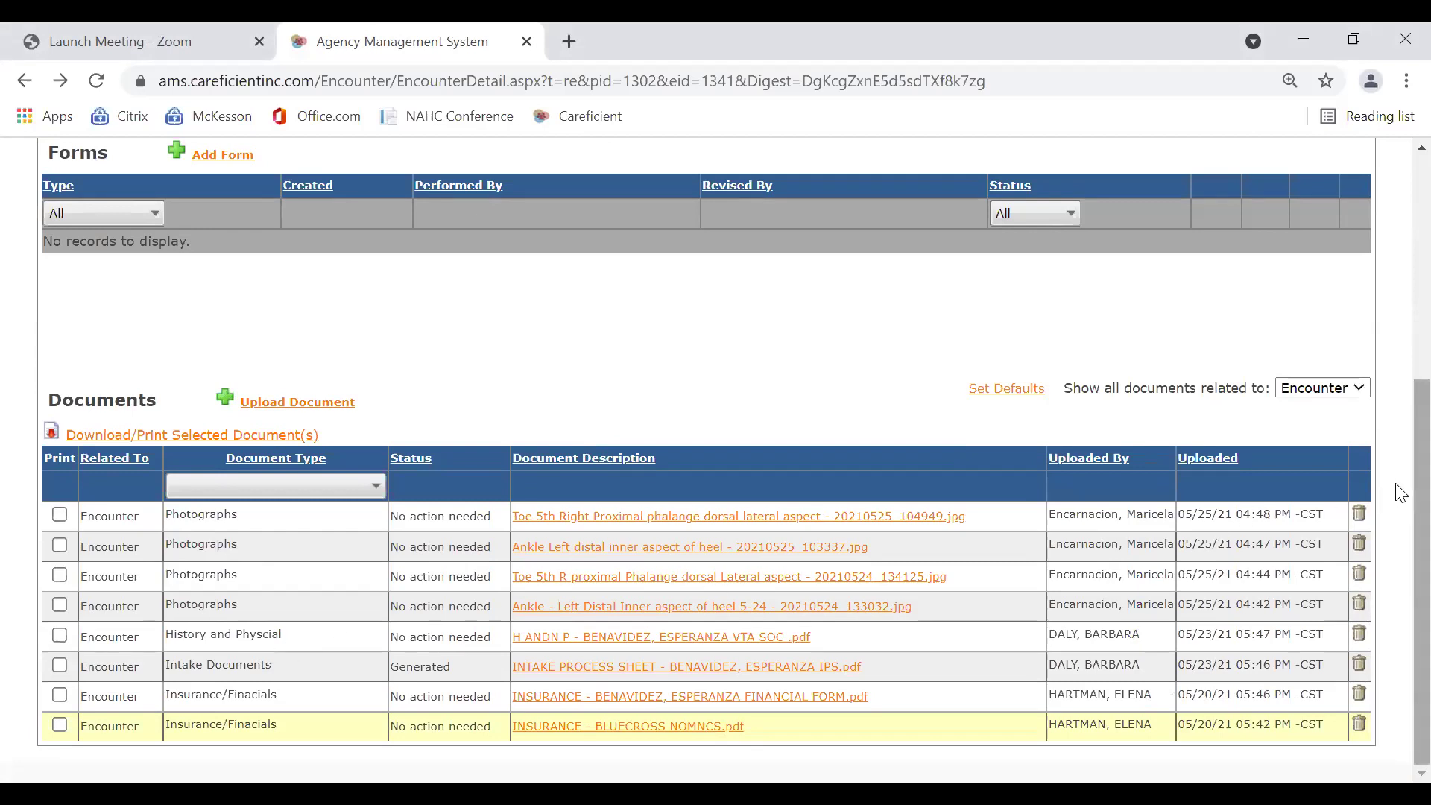
{"action": "scroll", "coordinate": [1400, 474], "scroll_direction": "up", "scroll_amount": 2}
{"action": "scroll", "coordinate": [1400, 474], "scroll_direction": "up", "scroll_amount": 3}
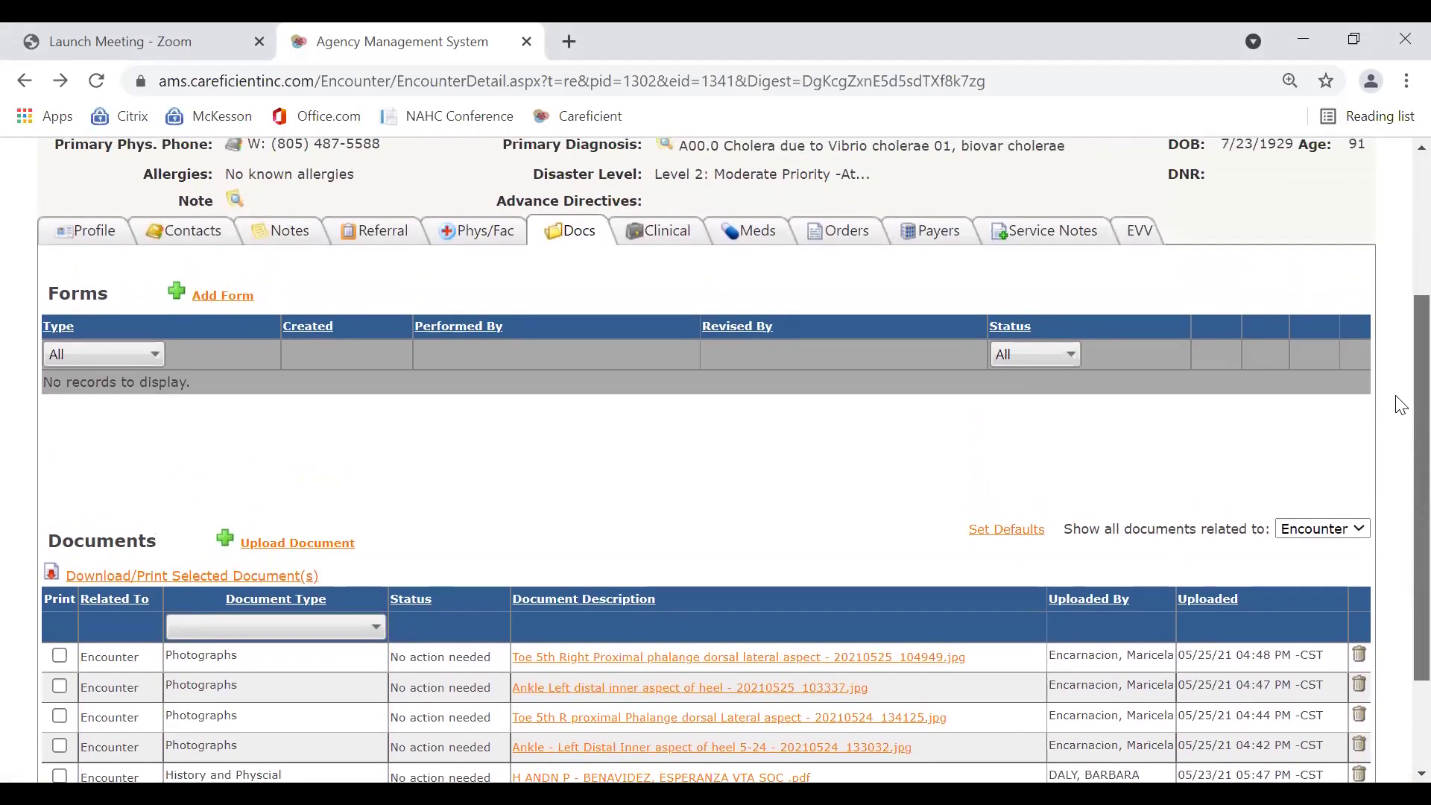
{"action": "scroll", "coordinate": [1400, 370], "scroll_direction": "up", "scroll_amount": 3}
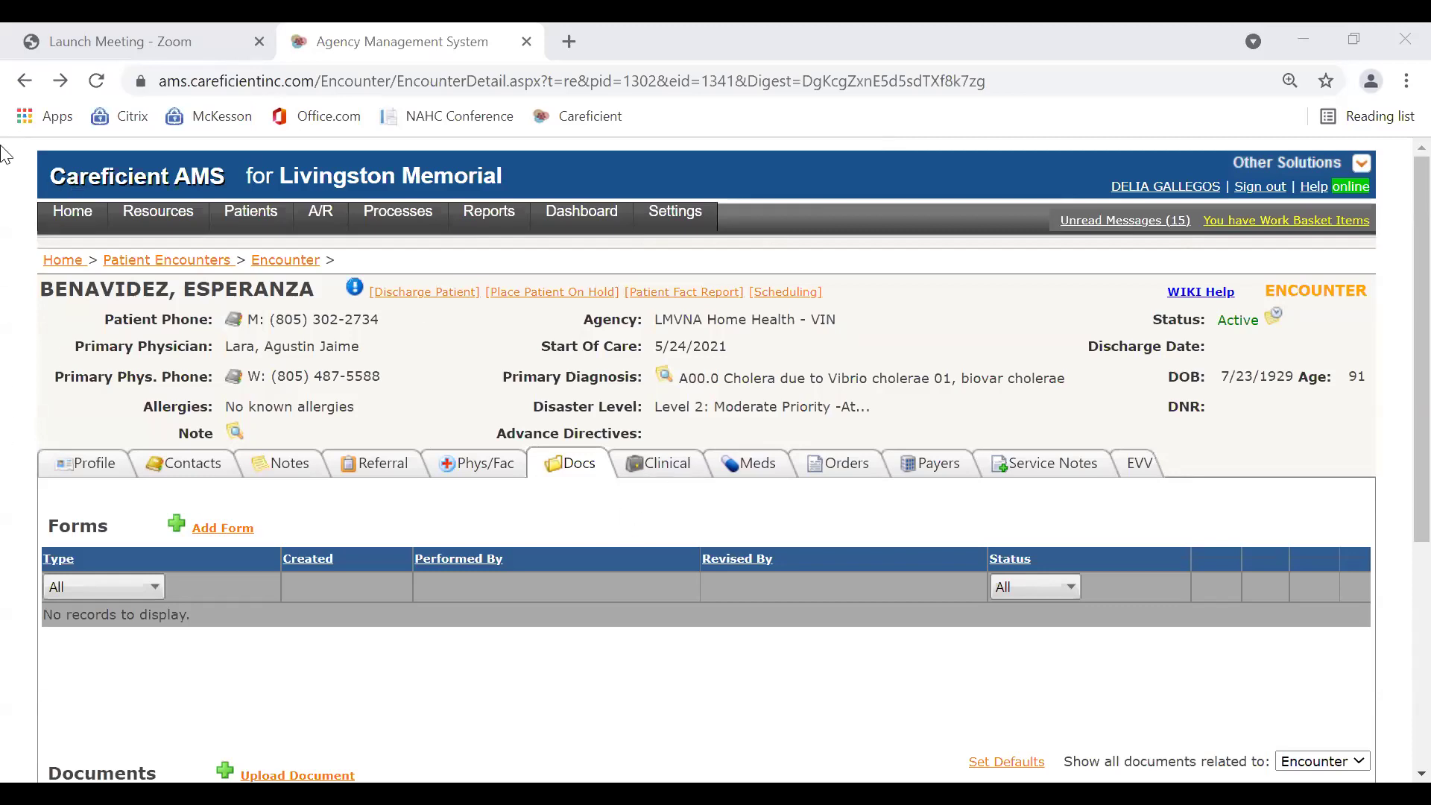
{"action": "left_click", "coordinate": [72, 216]}
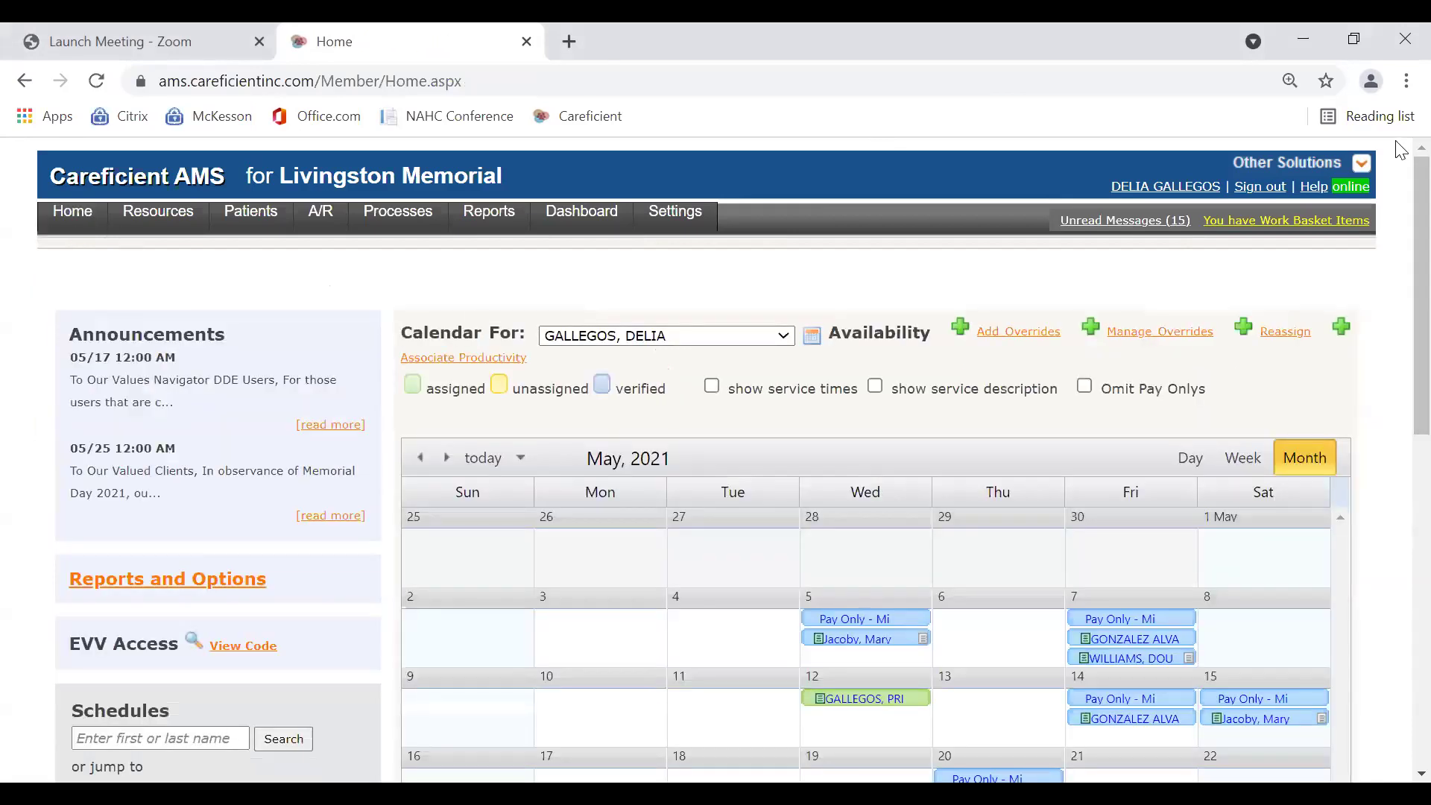
{"action": "scroll", "coordinate": [1396, 384], "scroll_direction": "down", "scroll_amount": 5}
{"action": "scroll", "coordinate": [1396, 265], "scroll_direction": "up", "scroll_amount": 5}
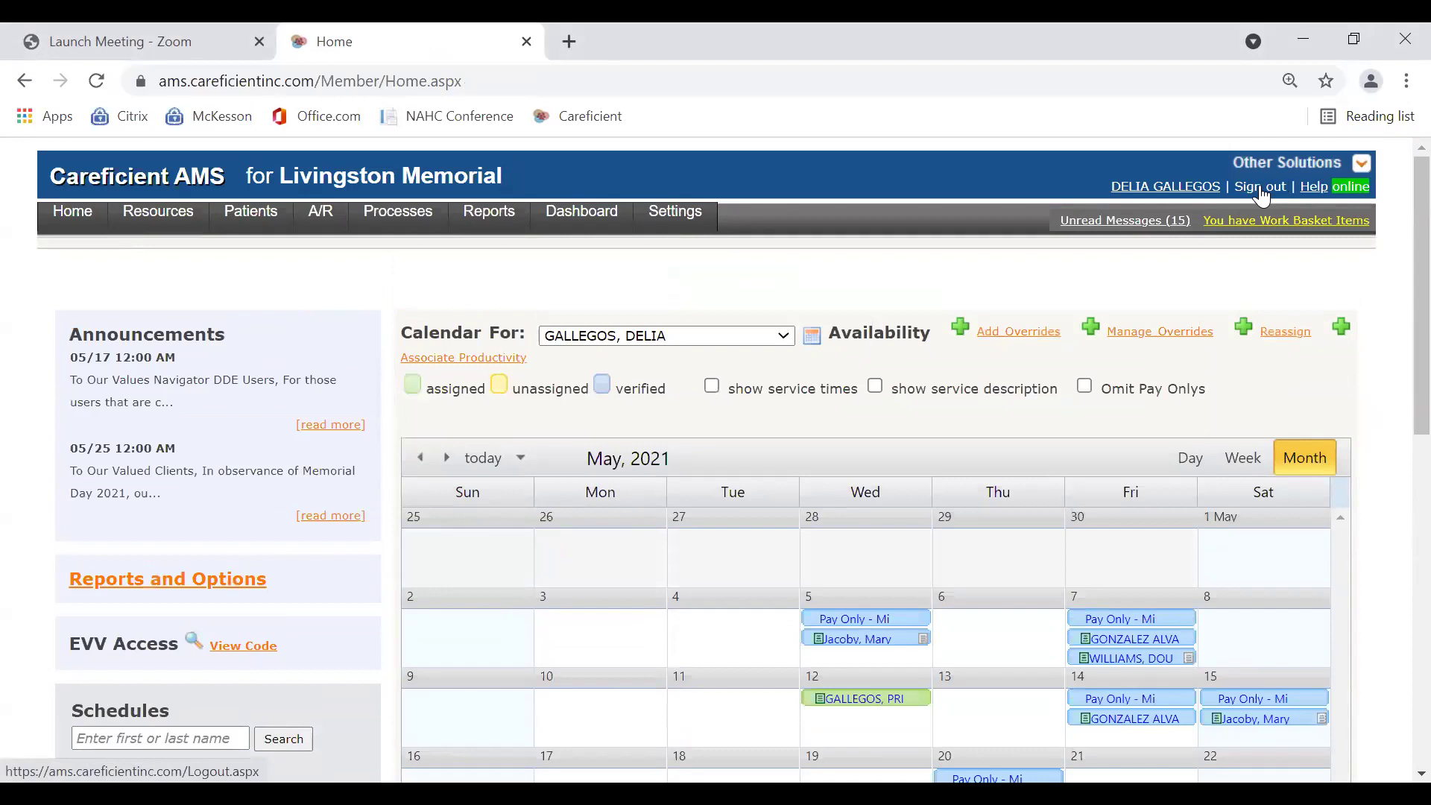
{"action": "left_click", "coordinate": [1262, 188]}
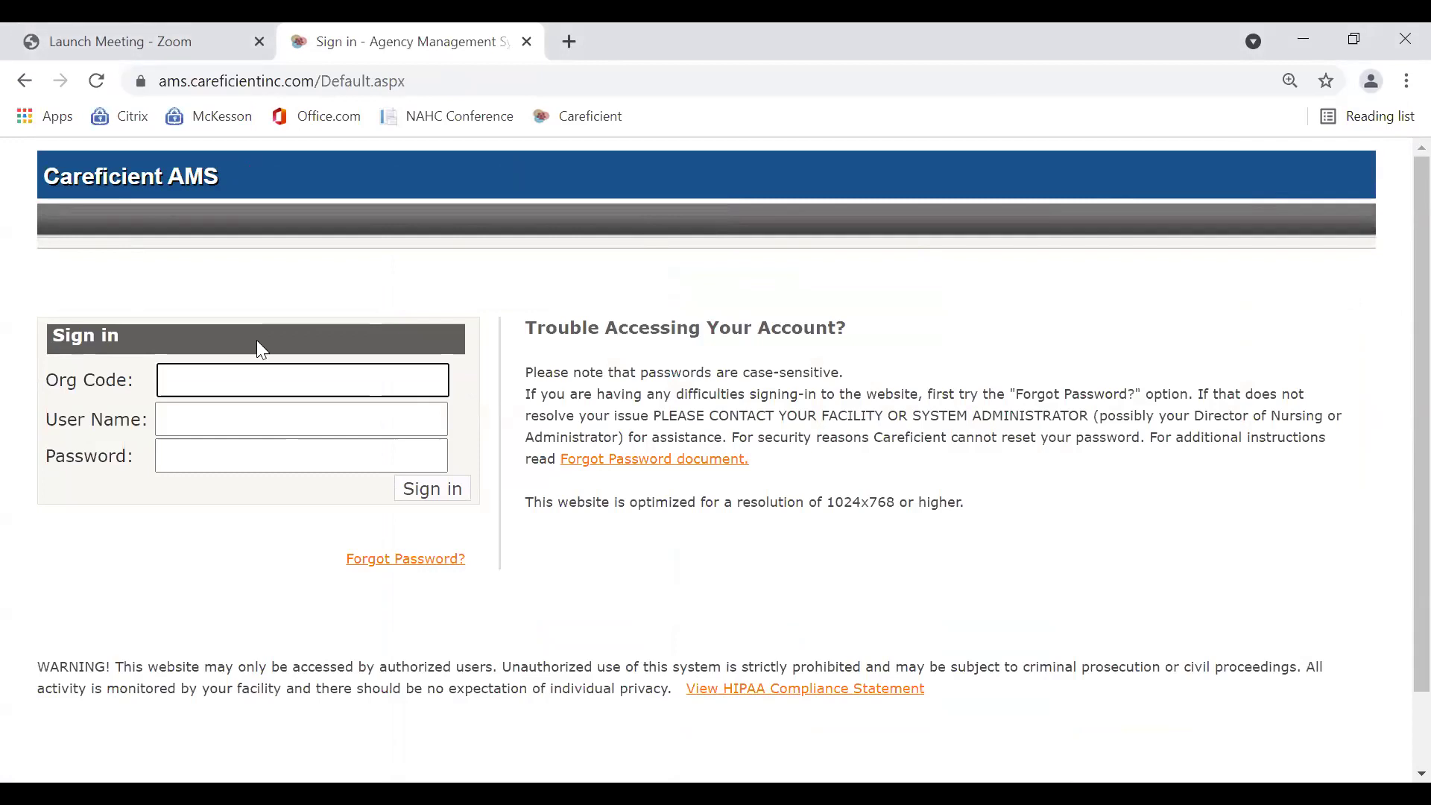
- Sign in with the organization code, the other staff member's user name and the account password
{"action": "left_click", "coordinate": [260, 378]}
{"action": "left_click", "coordinate": [240, 428]}
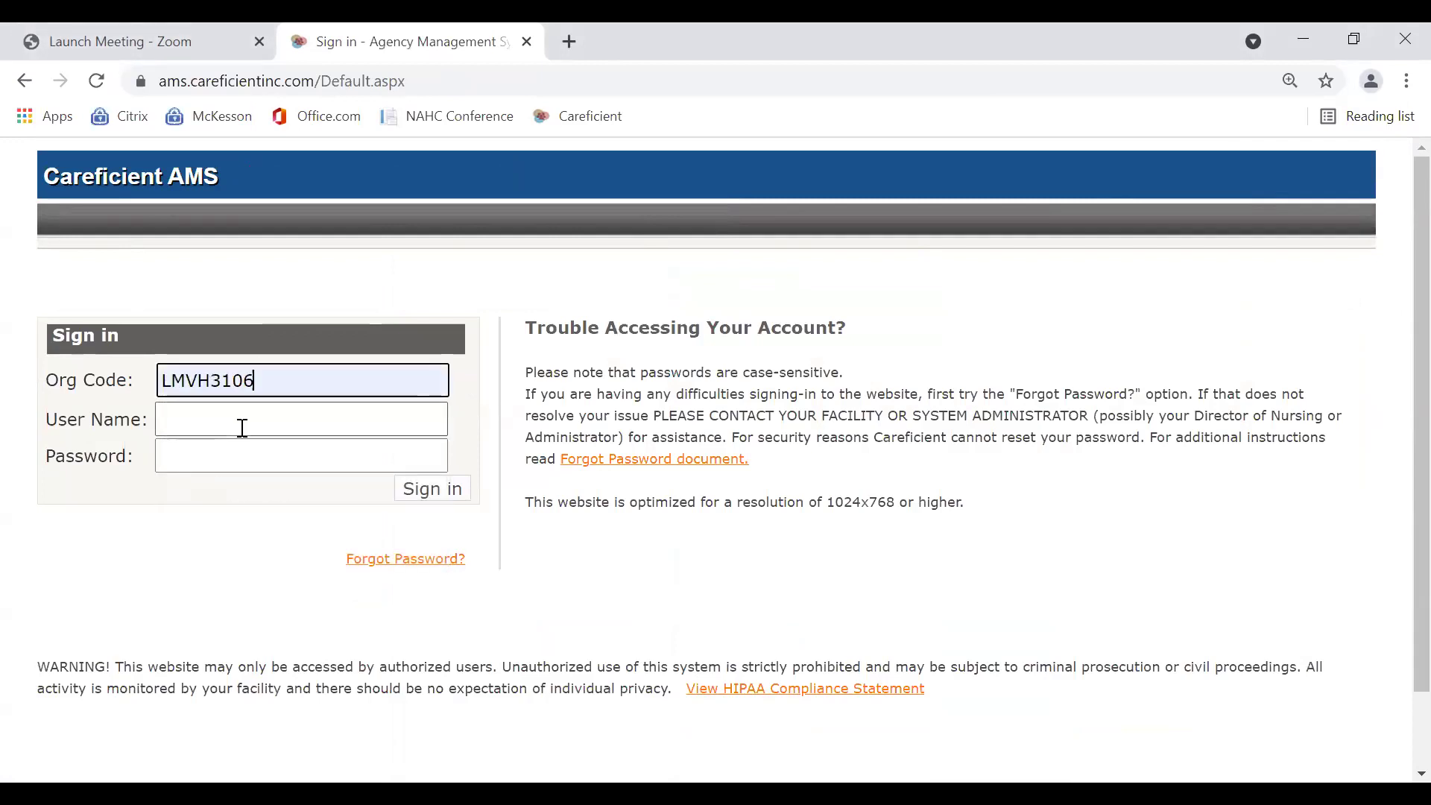
{"action": "left_click", "coordinate": [247, 430]}
{"action": "left_click", "coordinate": [229, 506]}
{"action": "left_click", "coordinate": [256, 459]}
{"action": "type", "text": "•••"}
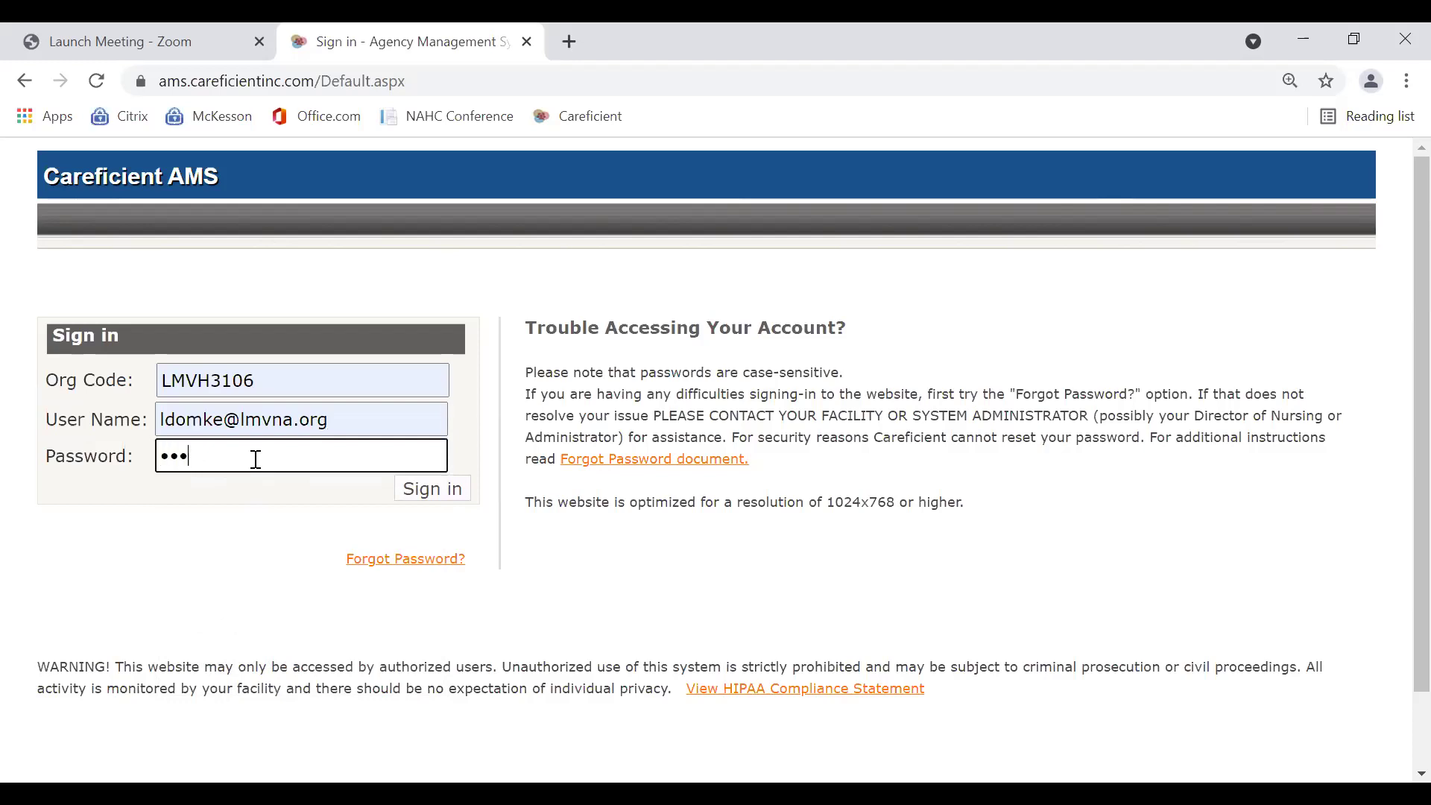
{"action": "type", "text": "•••"}
{"action": "left_click", "coordinate": [415, 489]}
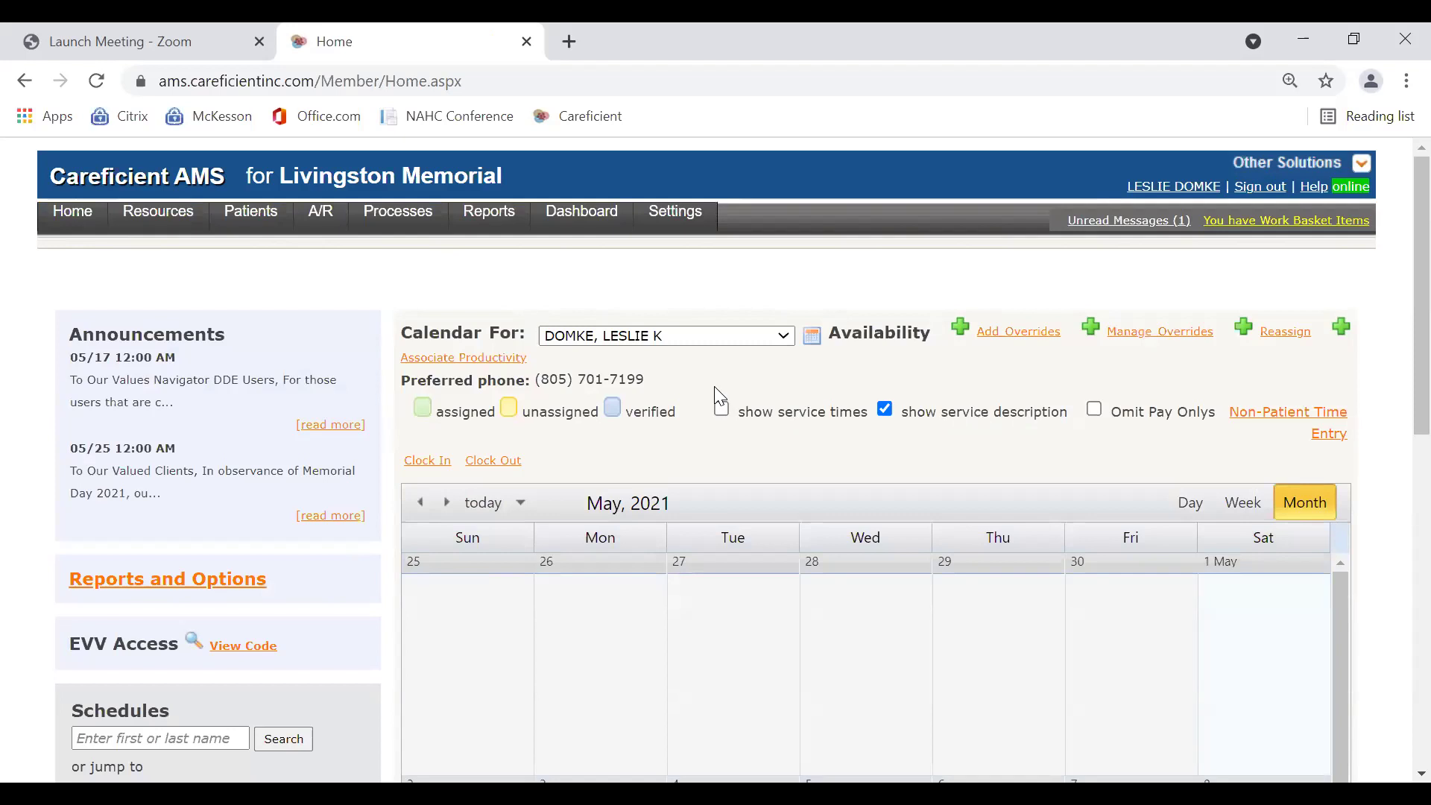
- Show April 2021 in the calendar and open the paged OASIS integrated assessment of the second HH-PT-DISCHARGE VISIT on April 9 for editing
{"action": "left_click", "coordinate": [419, 504]}
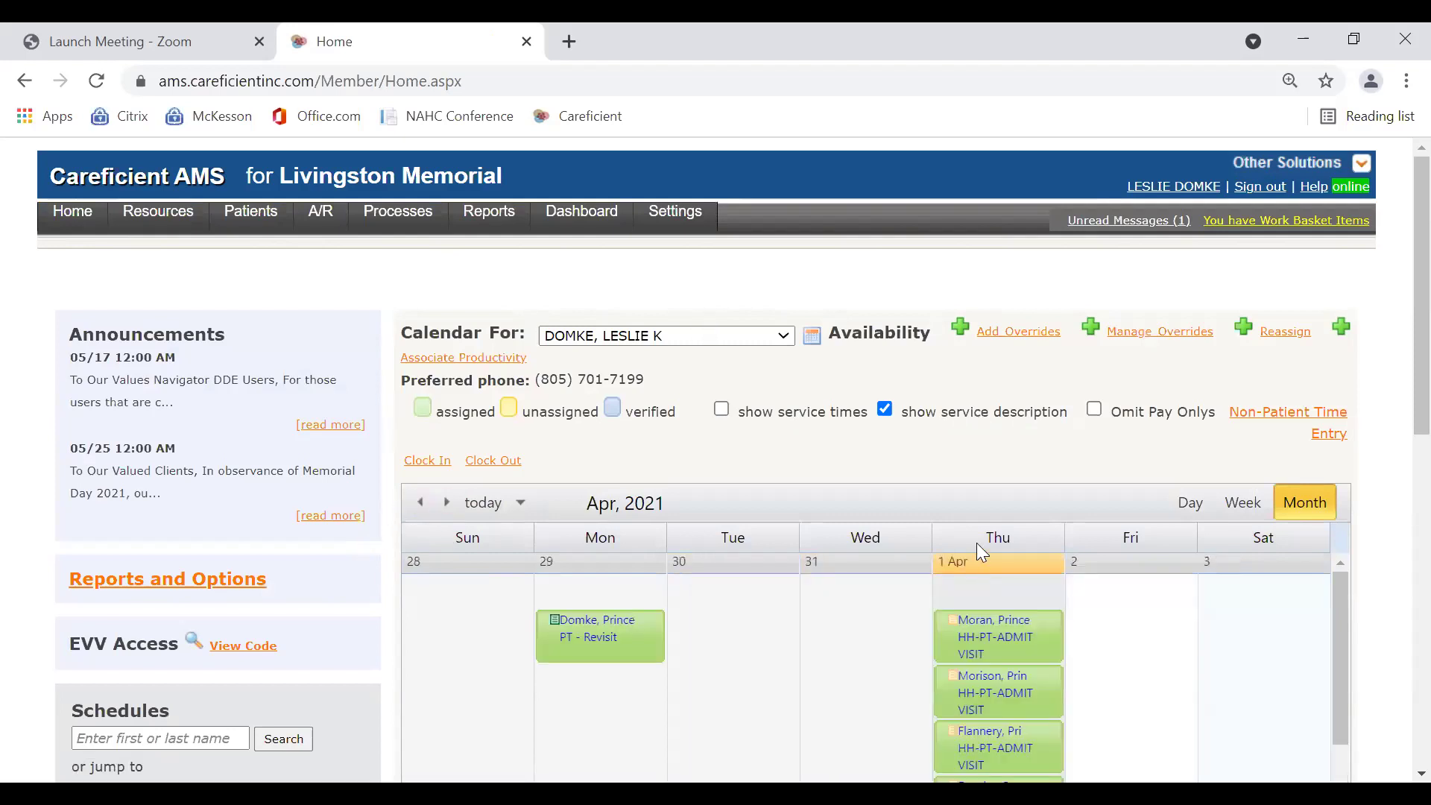
{"action": "scroll", "coordinate": [1118, 566], "scroll_direction": "down", "scroll_amount": 3}
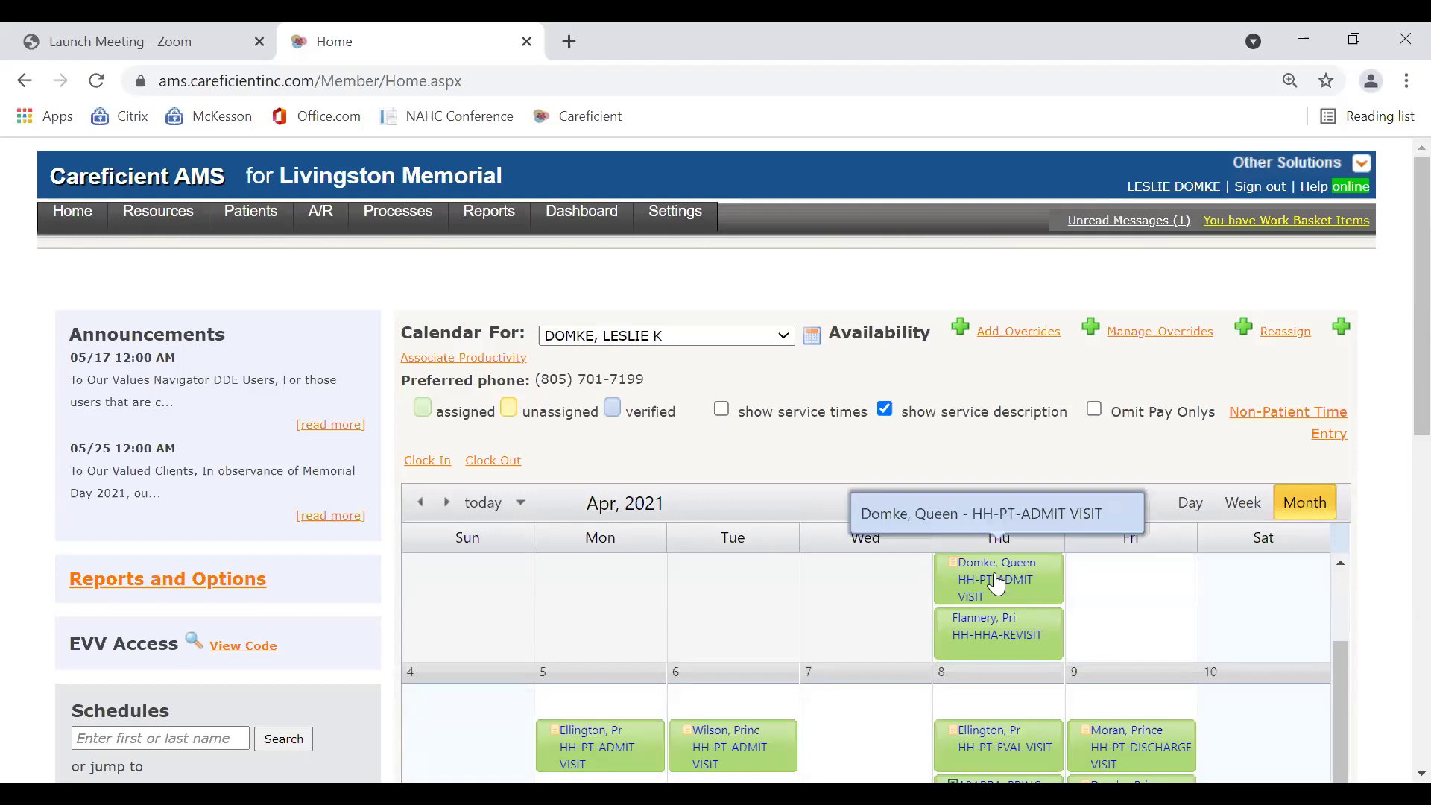
{"action": "scroll", "coordinate": [1121, 589], "scroll_direction": "down", "scroll_amount": 2}
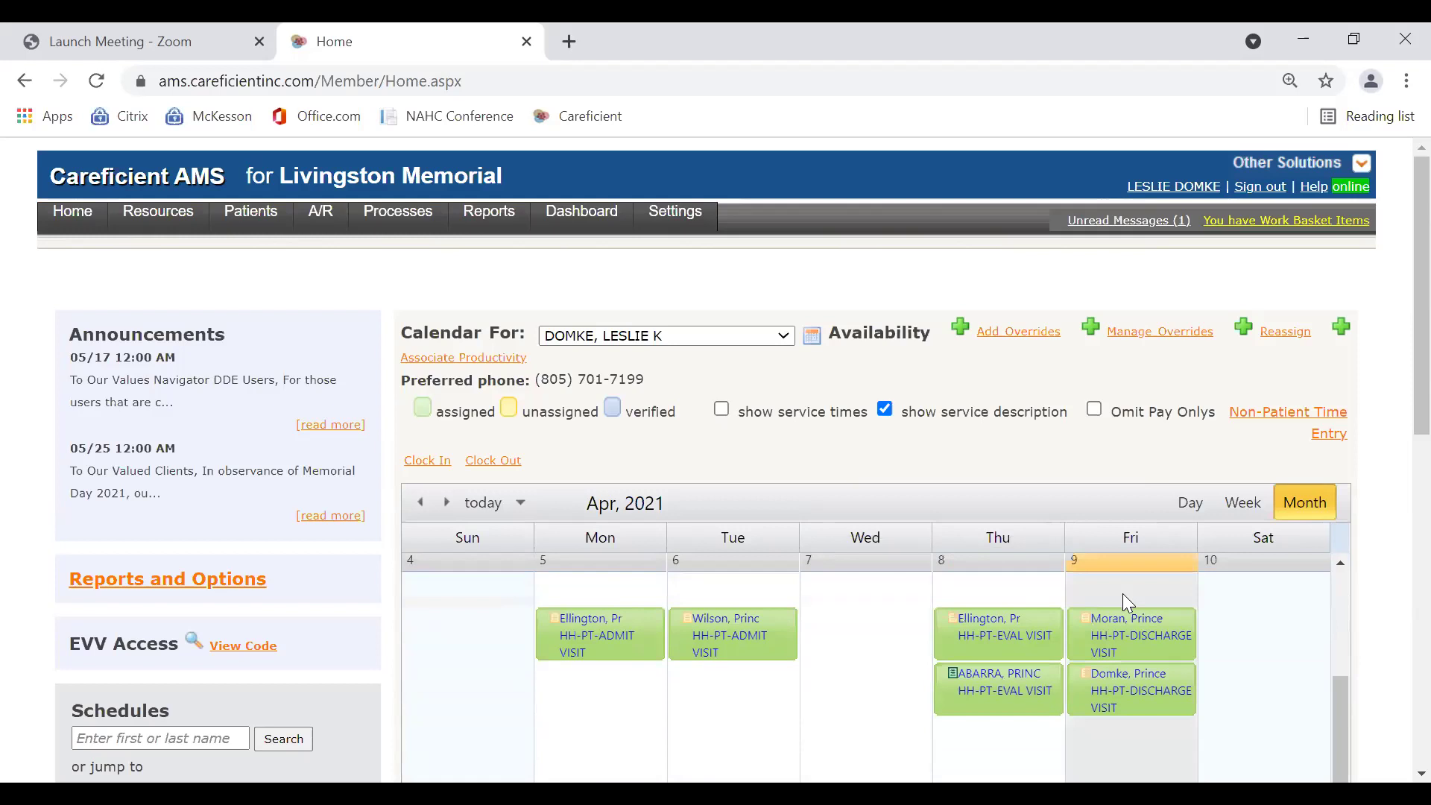
{"action": "left_click", "coordinate": [1117, 685]}
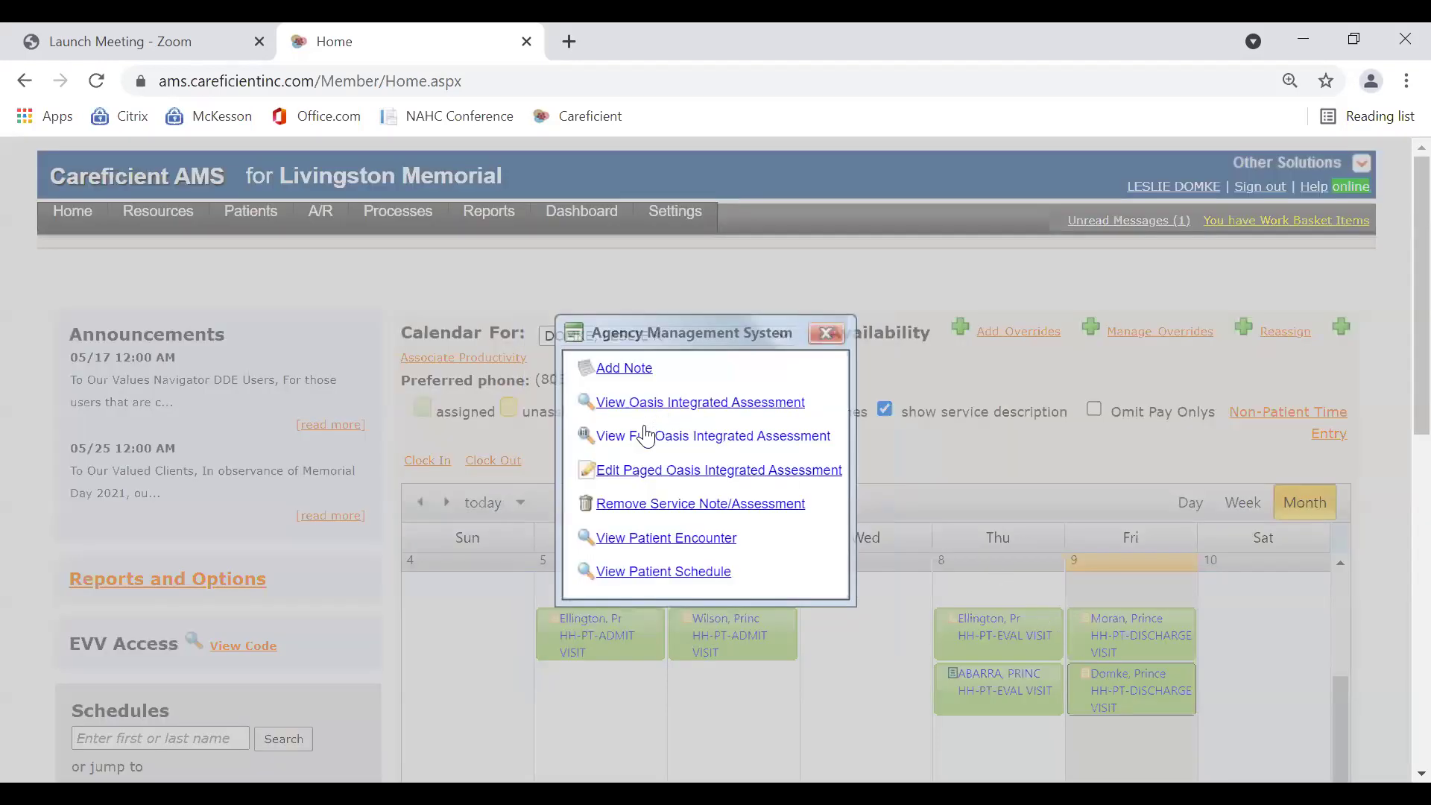
{"action": "left_click", "coordinate": [639, 472]}
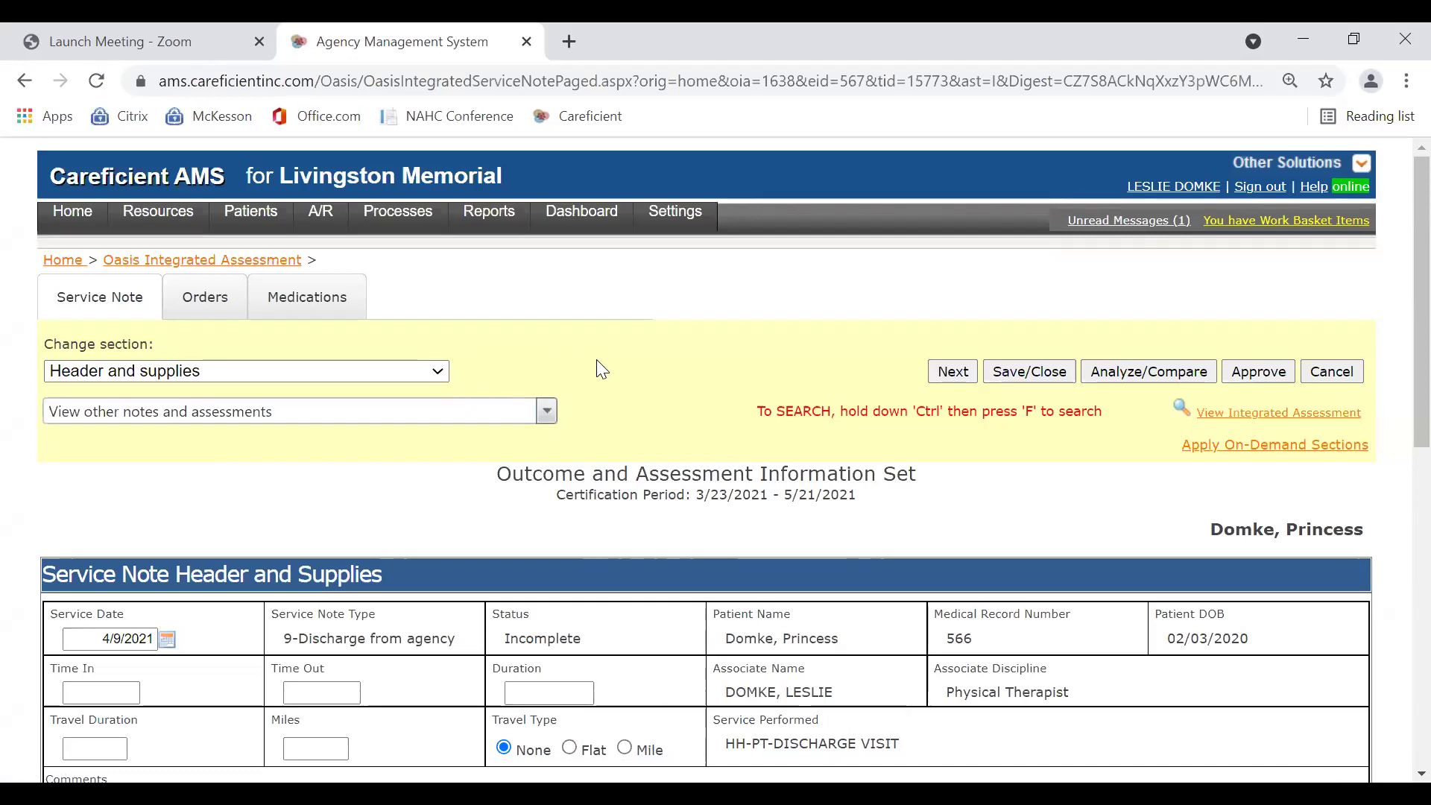
- Switch the assessment to the Discharge Summary v2 section
{"action": "left_click", "coordinate": [440, 373]}
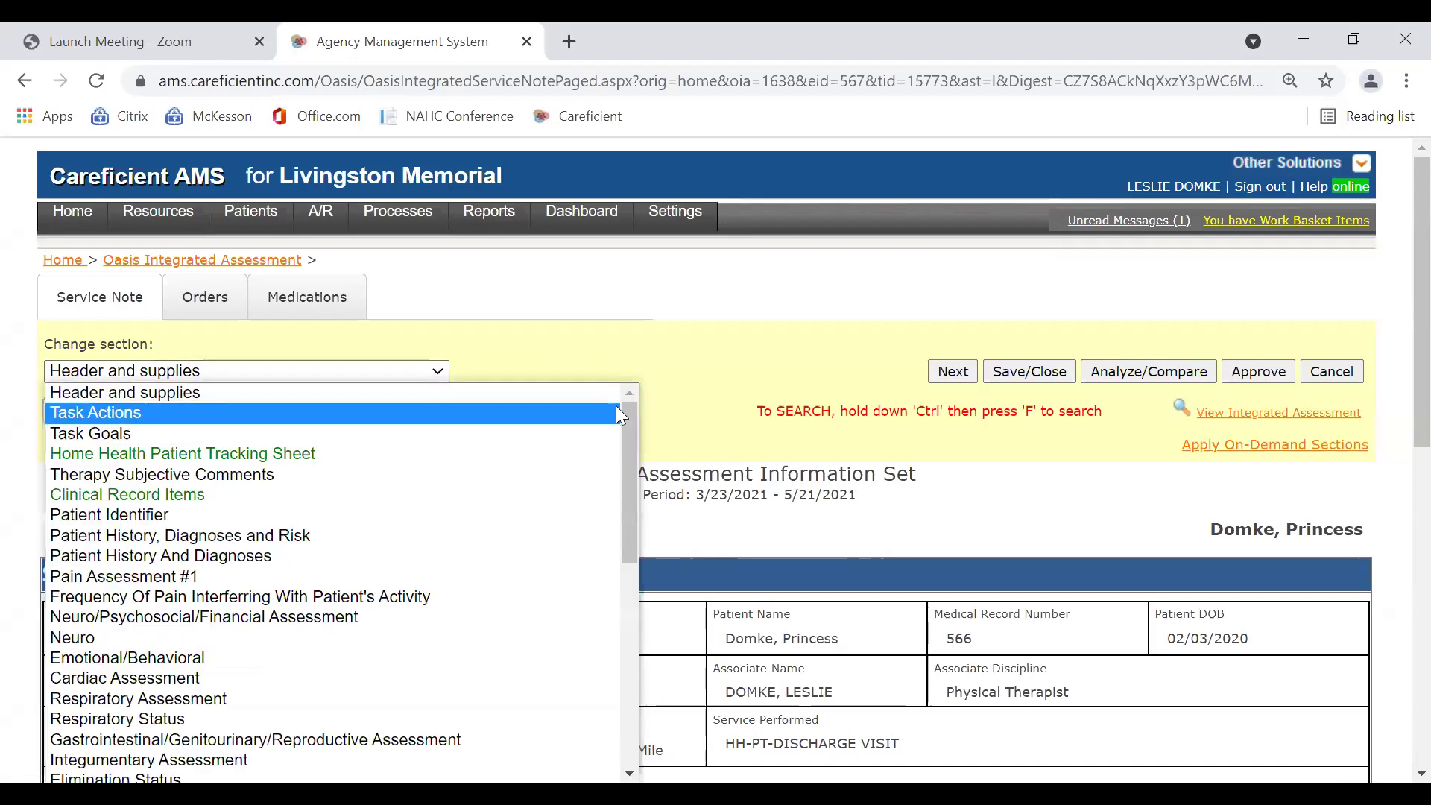
{"action": "left_click_drag", "start_coordinate": [625, 410], "coordinate": [631, 684]}
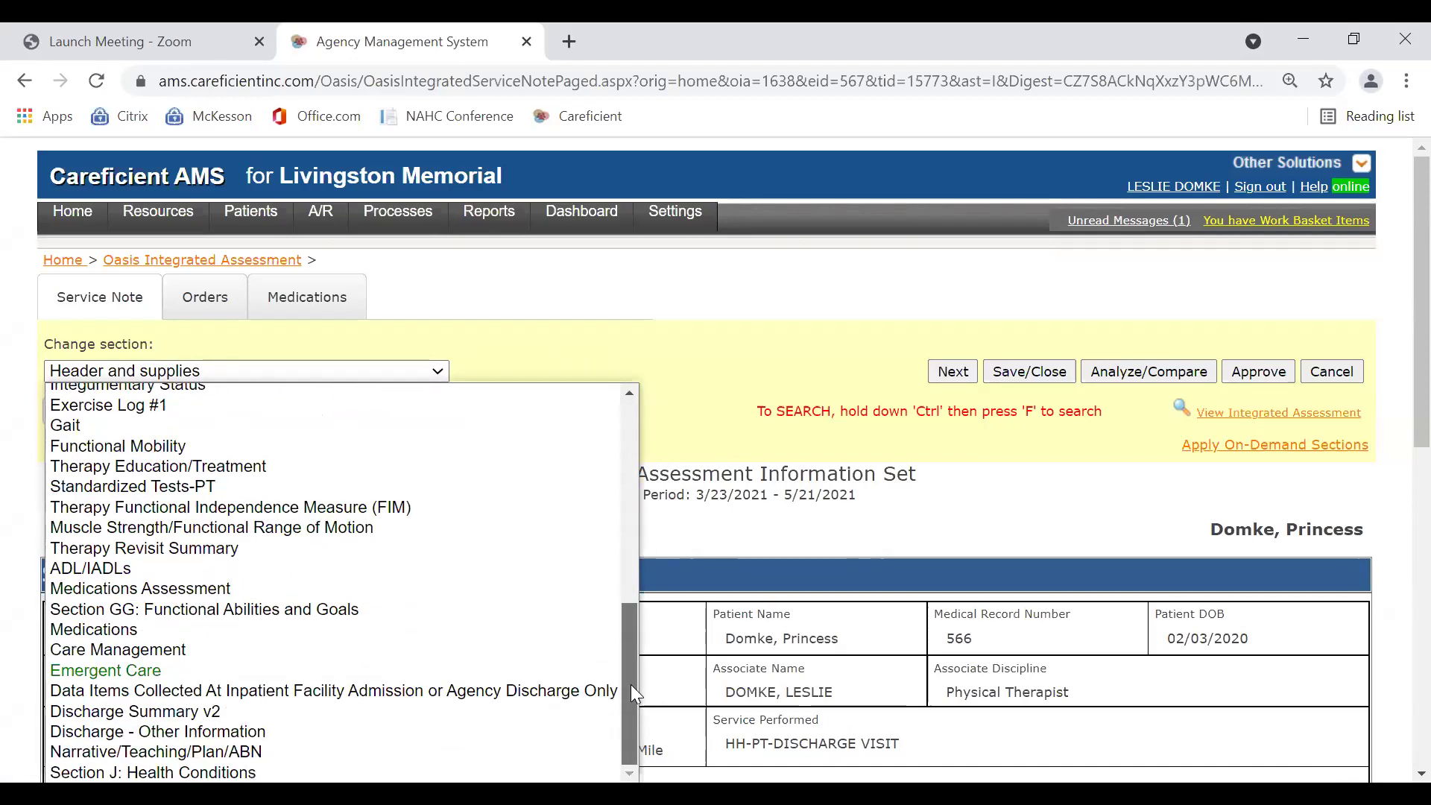
{"action": "left_click", "coordinate": [215, 710]}
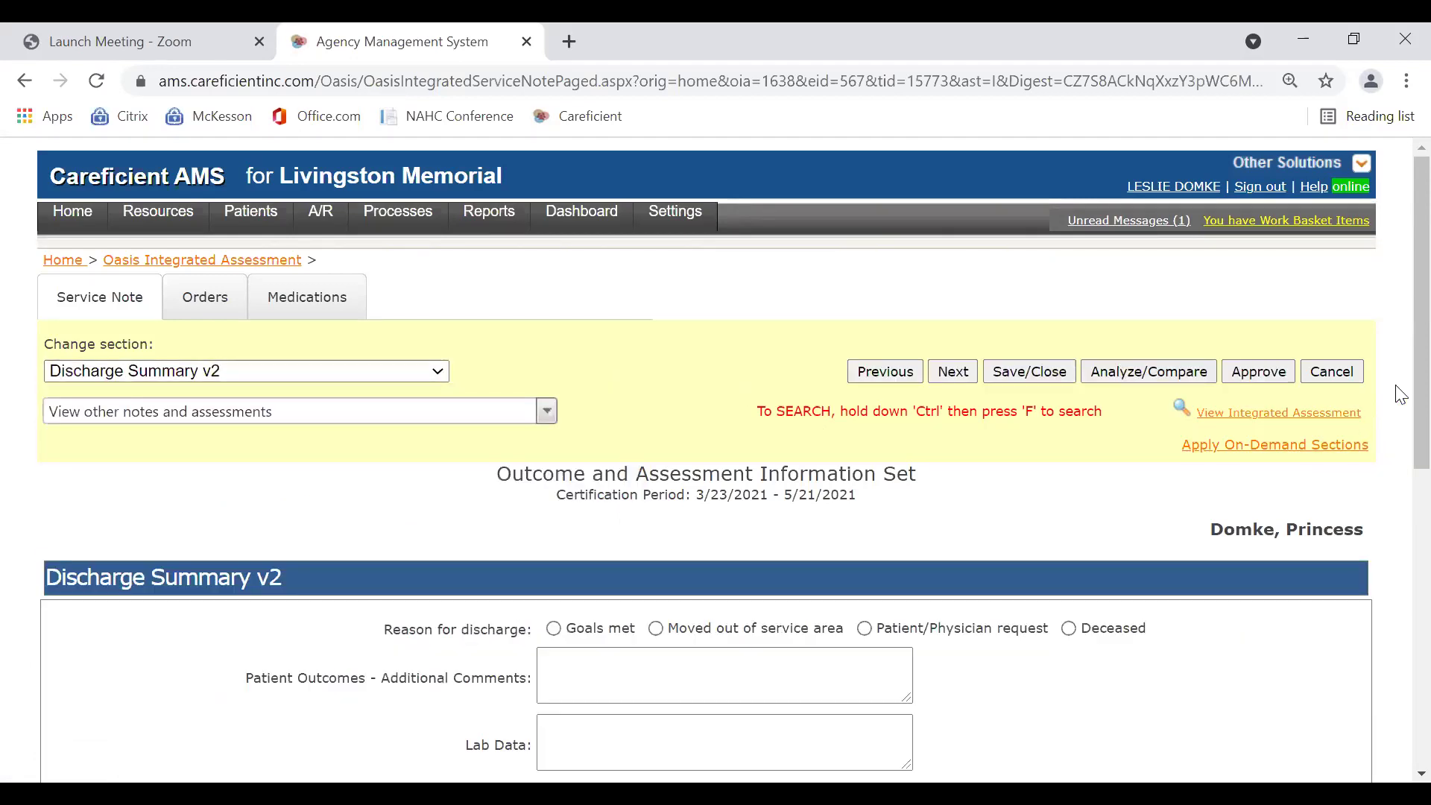
{"action": "left_click", "coordinate": [440, 371]}
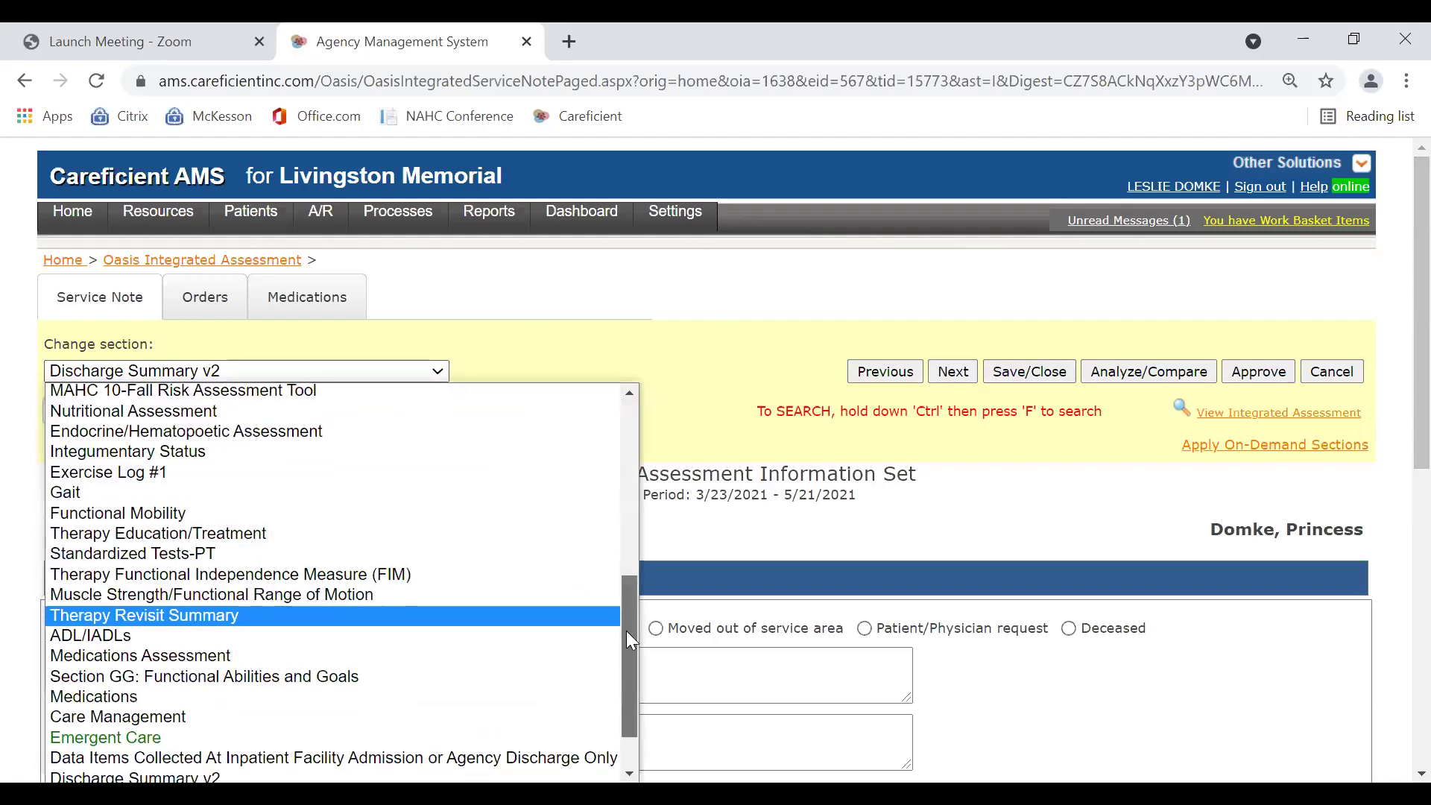
{"action": "scroll", "coordinate": [626, 631], "scroll_direction": "down", "scroll_amount": 1}
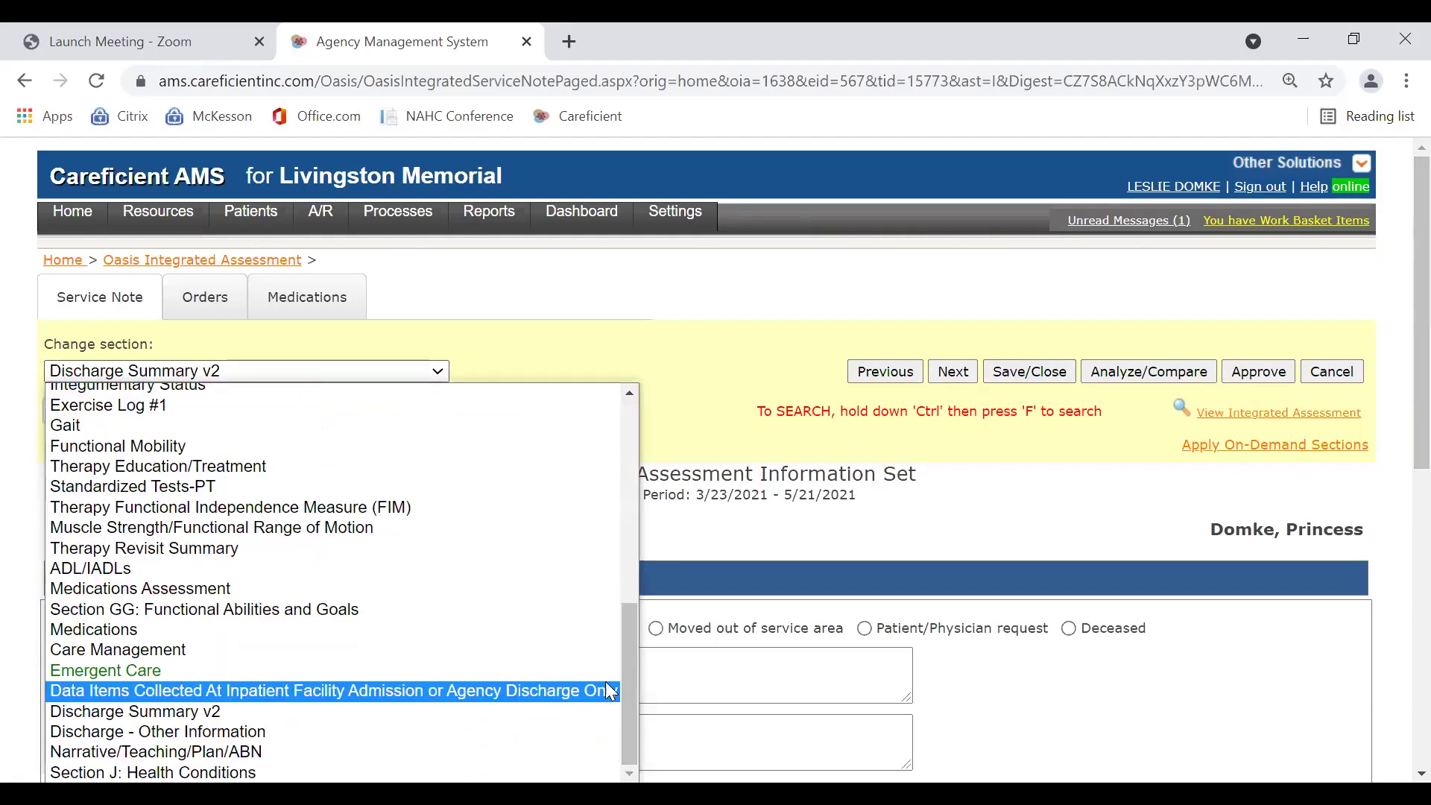
{"action": "left_click", "coordinate": [358, 713]}
- Examine the Discharge Summary v2 fields from reason for discharge to narrative note, and check the list of other assessment sections
{"action": "scroll", "coordinate": [1280, 643], "scroll_direction": "down", "scroll_amount": 2}
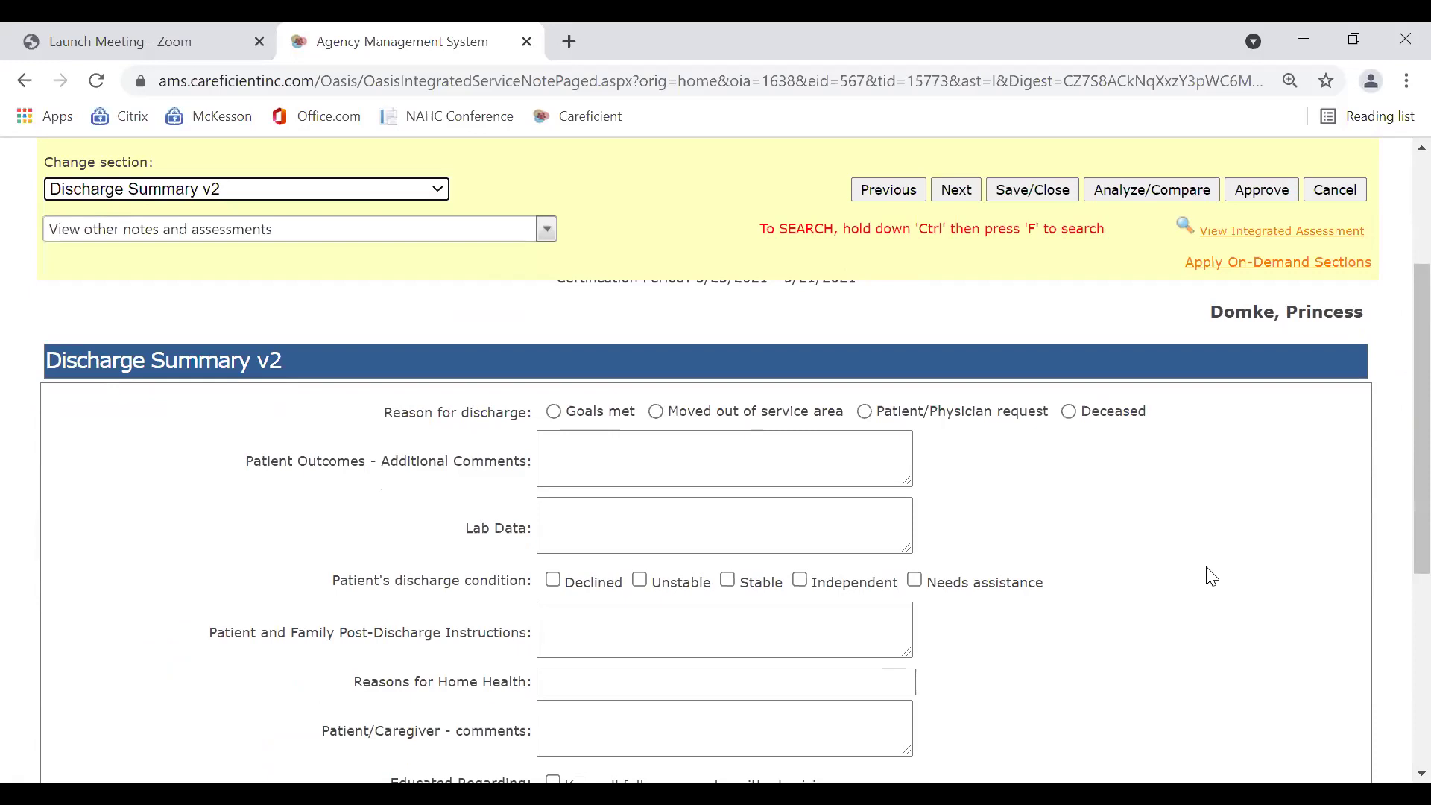
{"action": "scroll", "coordinate": [1202, 510], "scroll_direction": "down", "scroll_amount": 1}
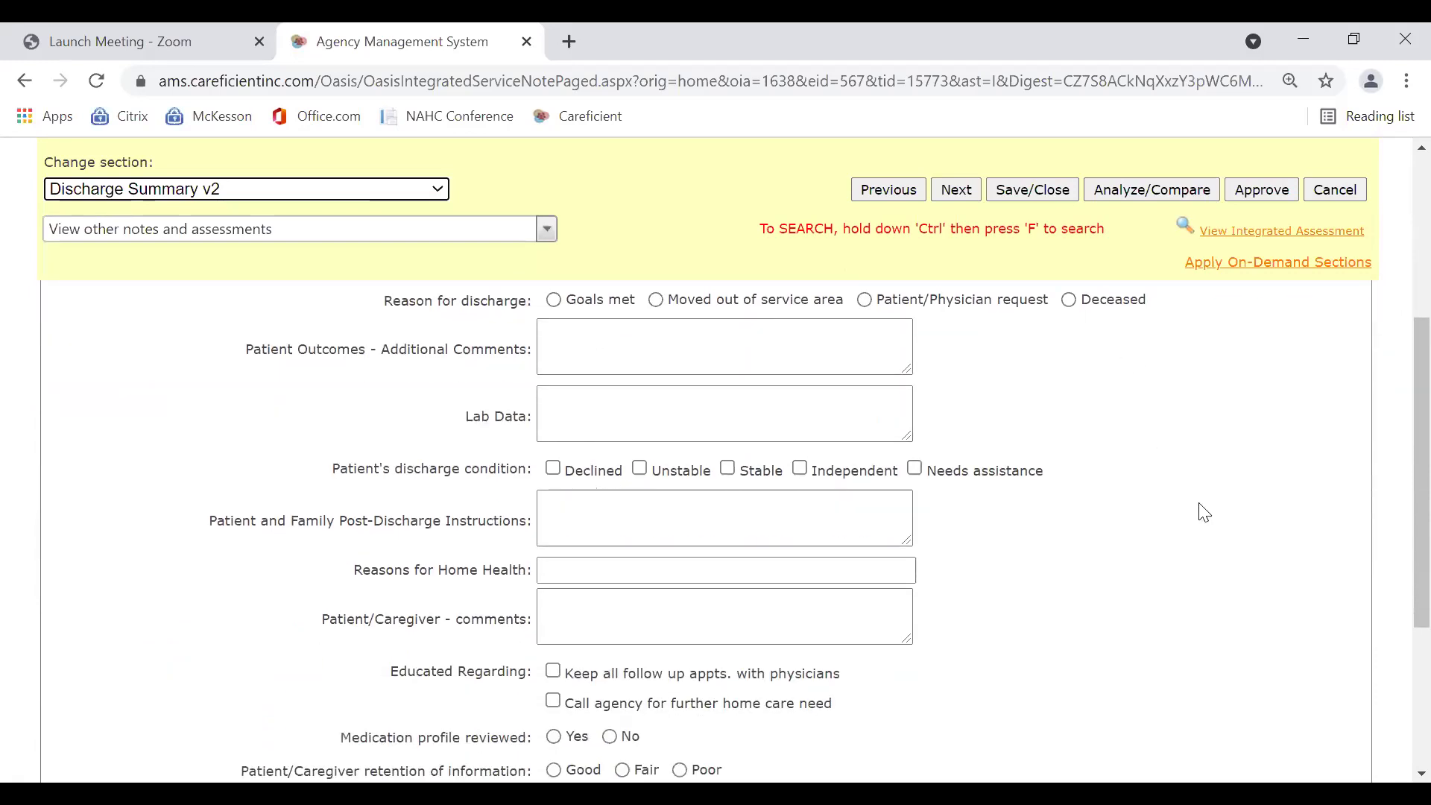
{"action": "scroll", "coordinate": [1205, 513], "scroll_direction": "up", "scroll_amount": 2}
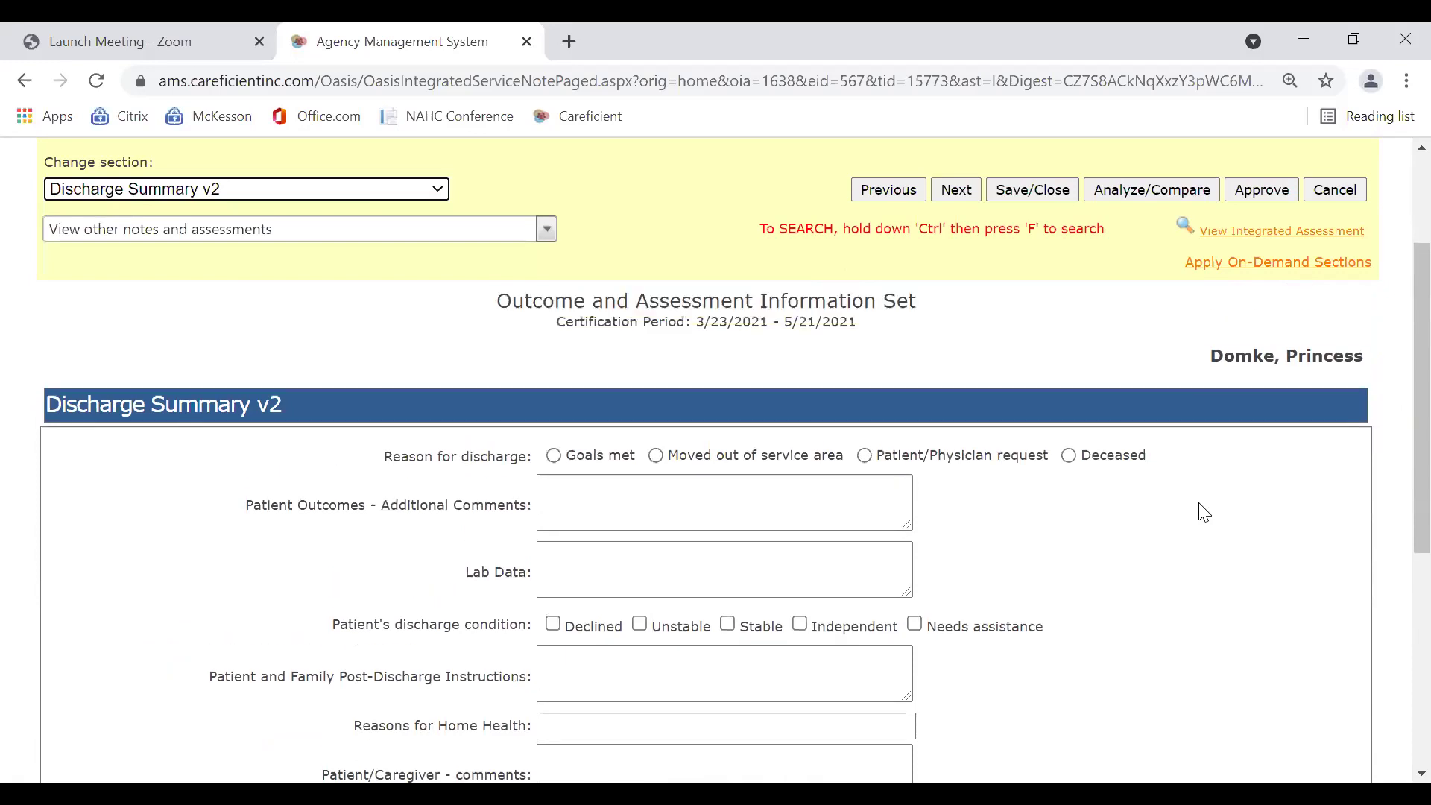
{"action": "scroll", "coordinate": [1204, 512], "scroll_direction": "up", "scroll_amount": 1}
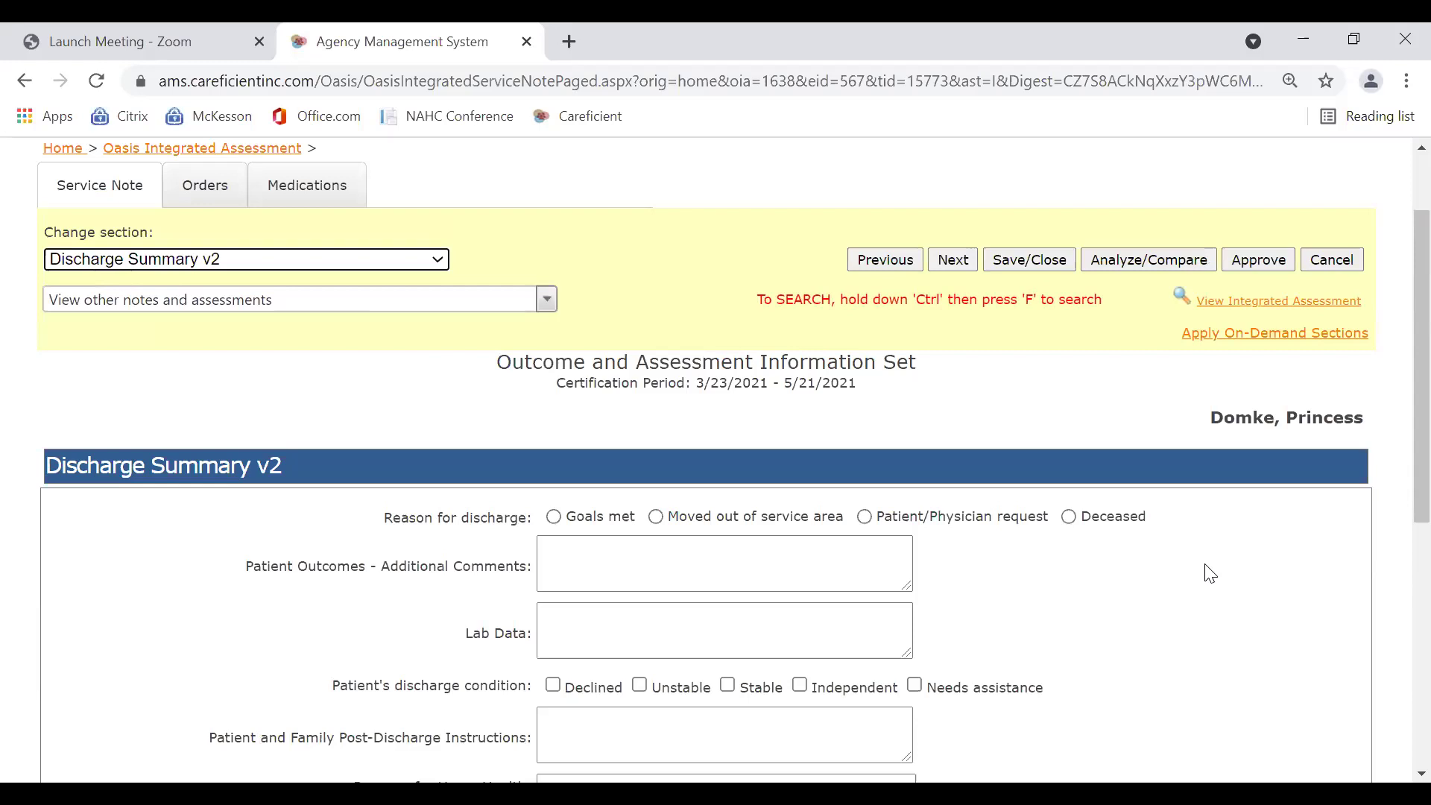
{"action": "left_click", "coordinate": [798, 578]}
{"action": "scroll", "coordinate": [1200, 610], "scroll_direction": "down", "scroll_amount": 1}
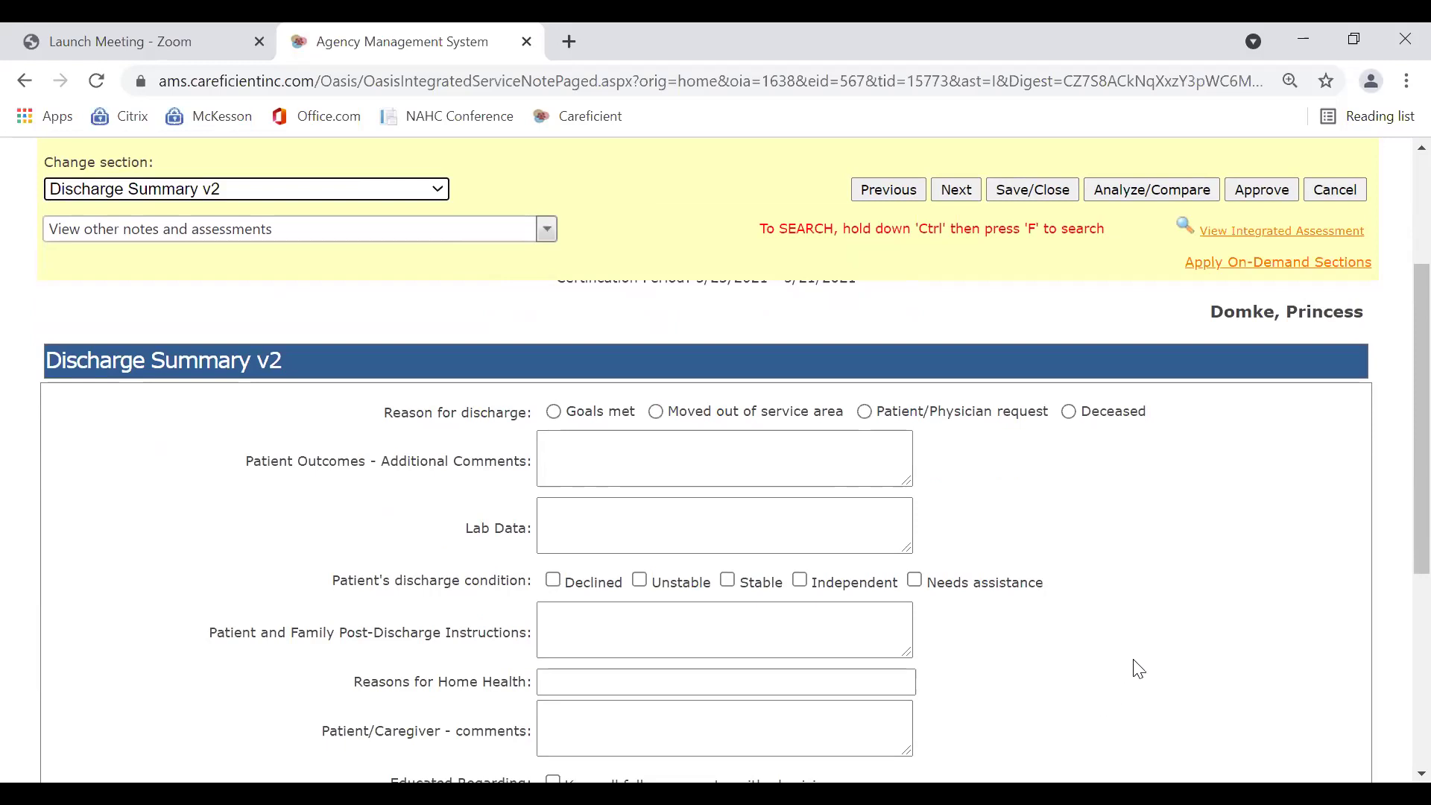
{"action": "scroll", "coordinate": [1132, 656], "scroll_direction": "down", "scroll_amount": 3}
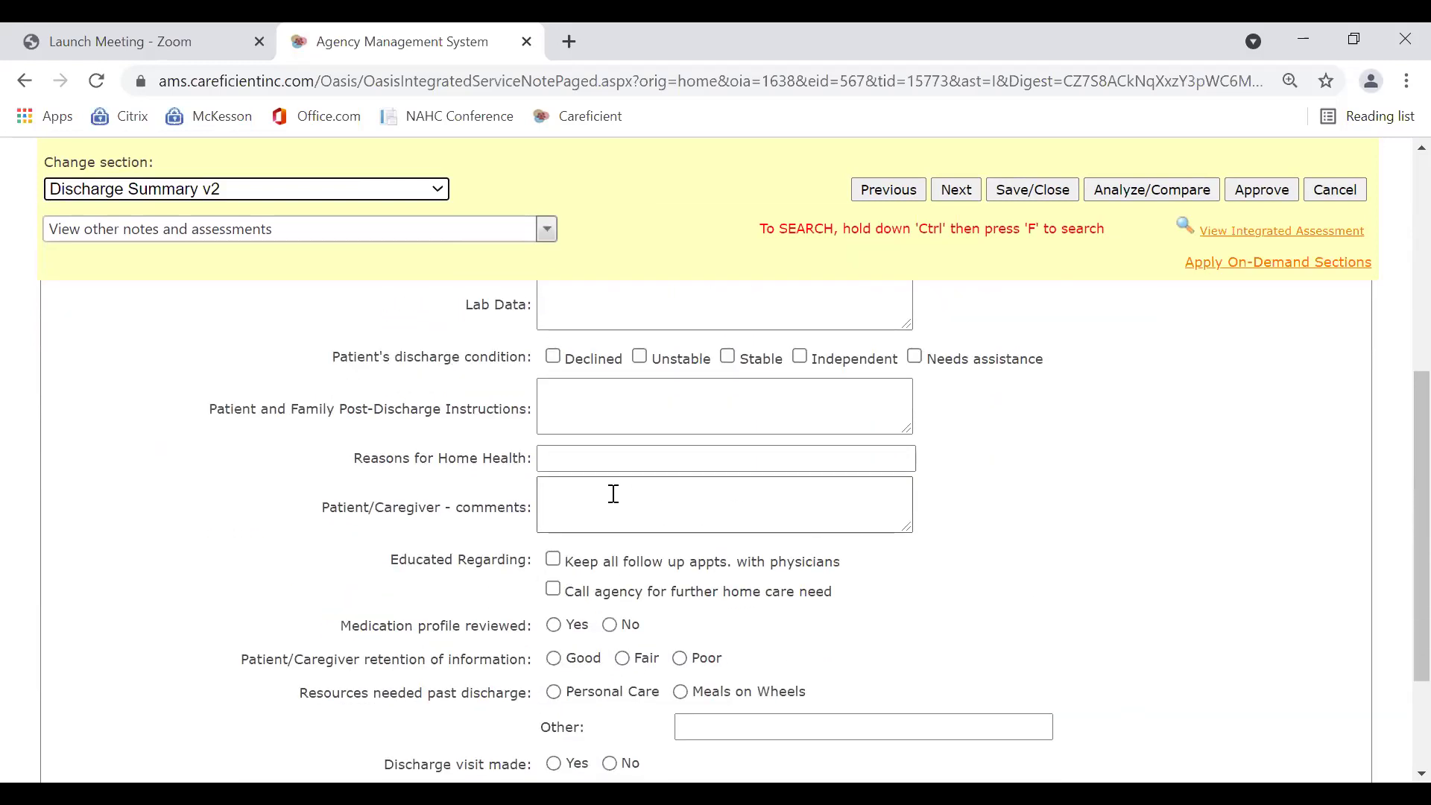
{"action": "scroll", "coordinate": [1025, 611], "scroll_direction": "down", "scroll_amount": 3}
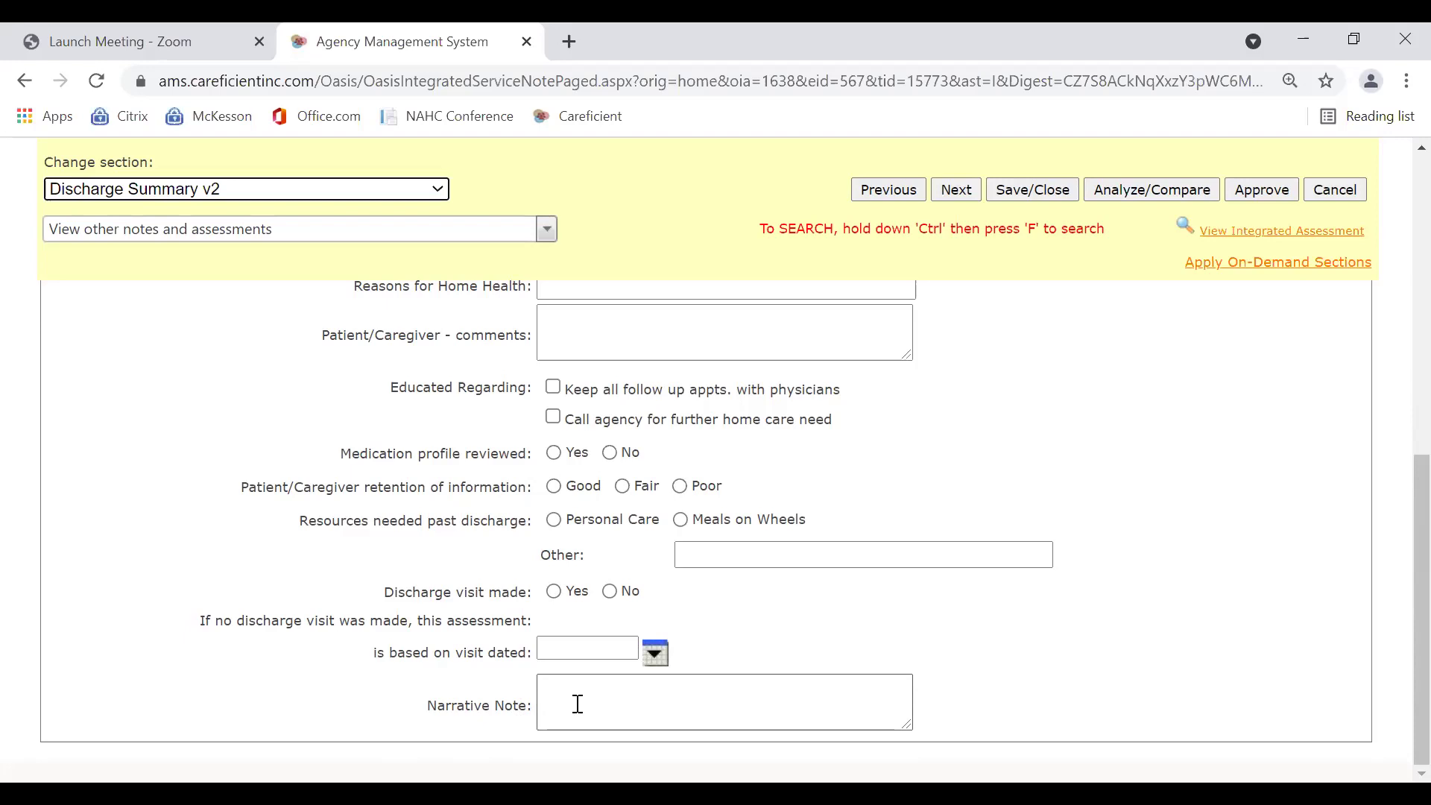
{"action": "scroll", "coordinate": [703, 409], "scroll_direction": "up", "scroll_amount": 4}
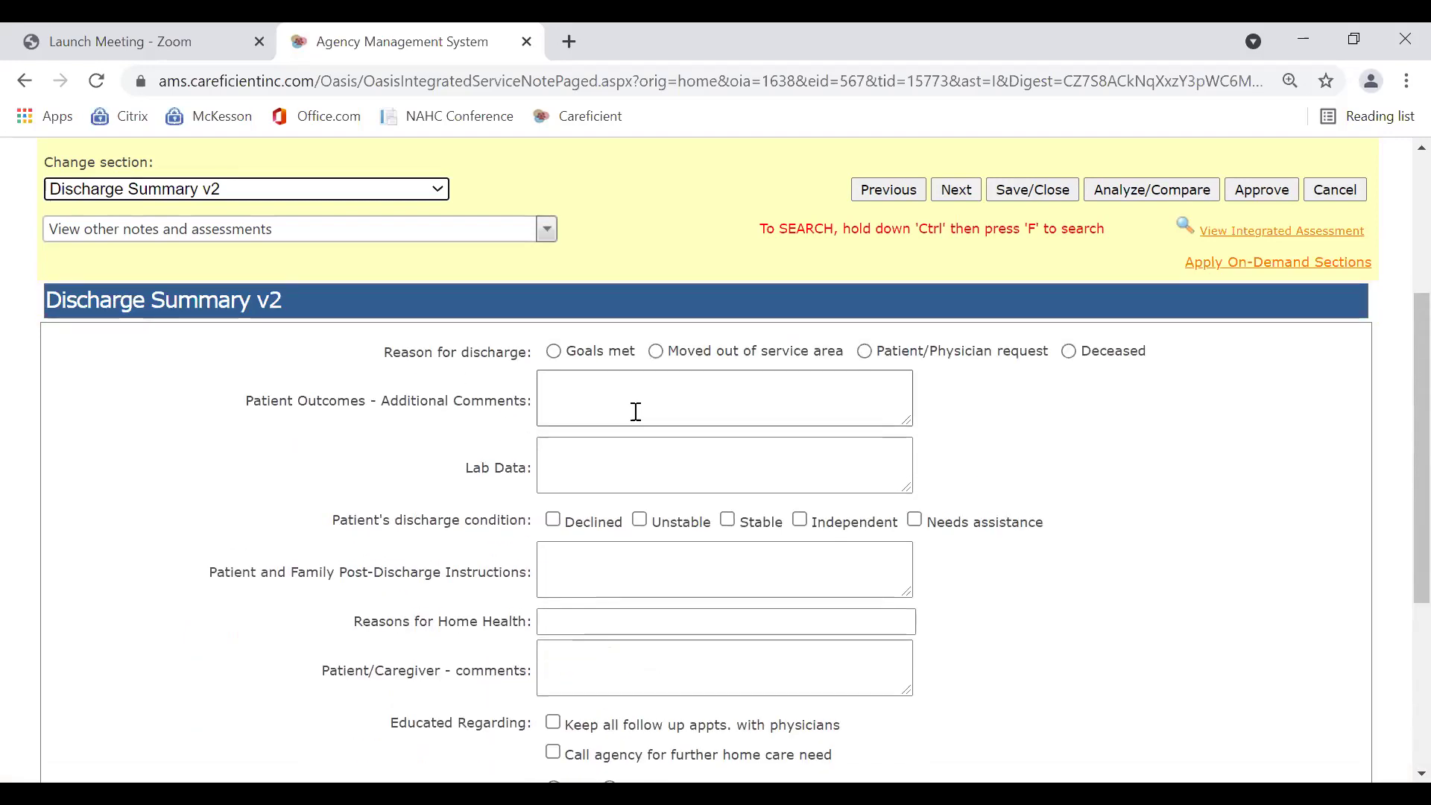
{"action": "left_click", "coordinate": [439, 192]}
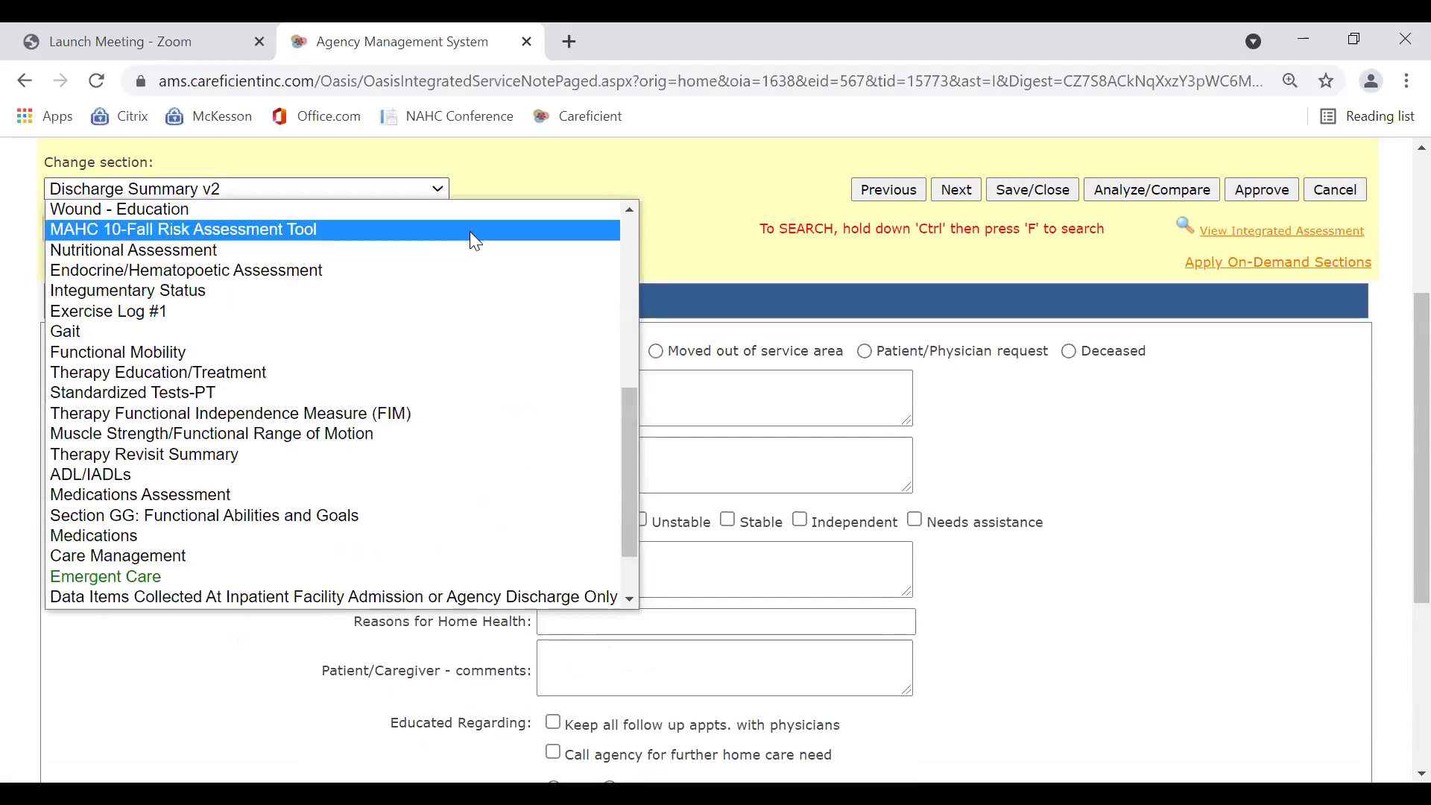
{"action": "left_click", "coordinate": [996, 262]}
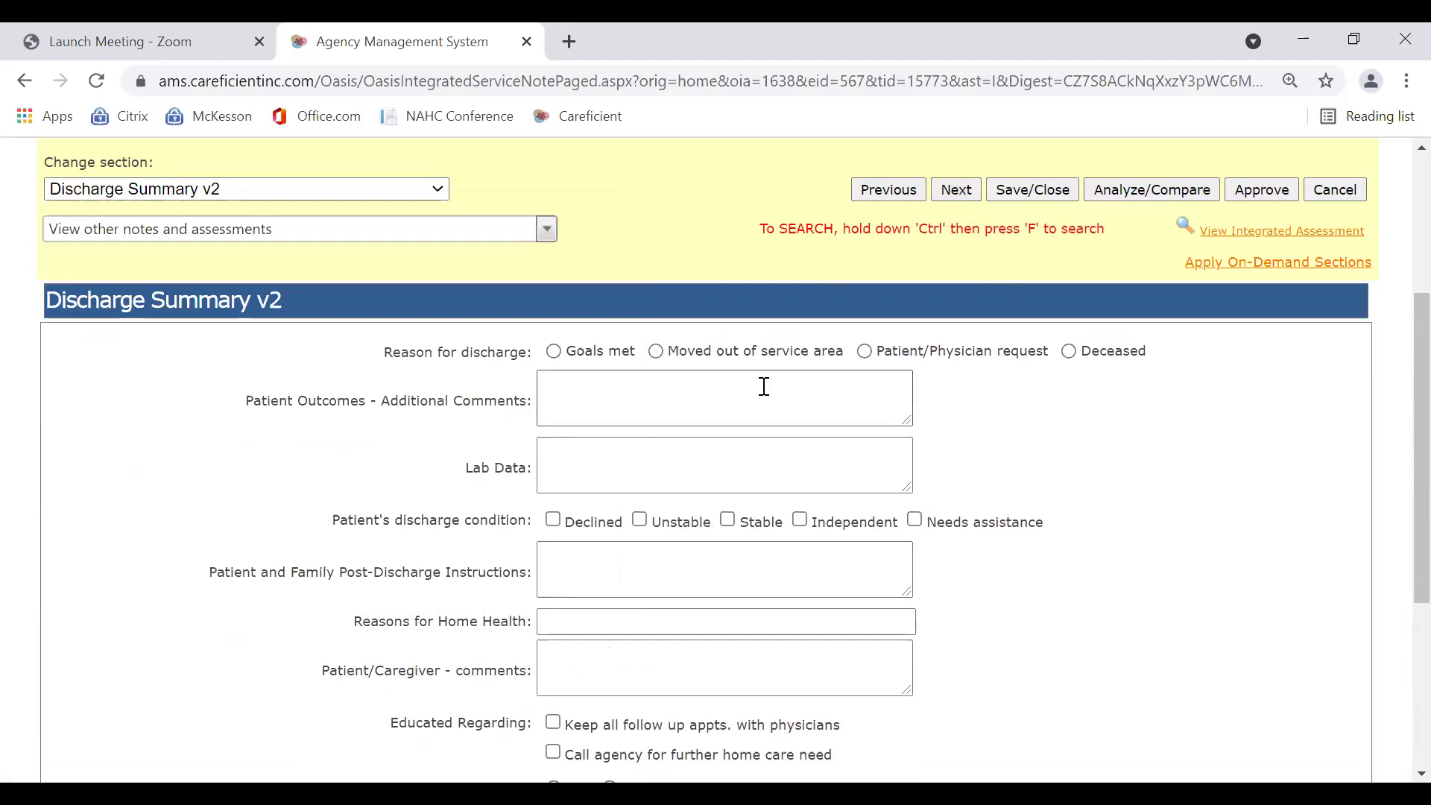
- Enter "CBC, PT/INR" as the lab data in the discharge summary
{"action": "left_click", "coordinate": [721, 471]}
{"action": "type", "text": "na"}
{"action": "key", "text": "BackSpace"}
{"action": "key", "text": "BackSpace"}
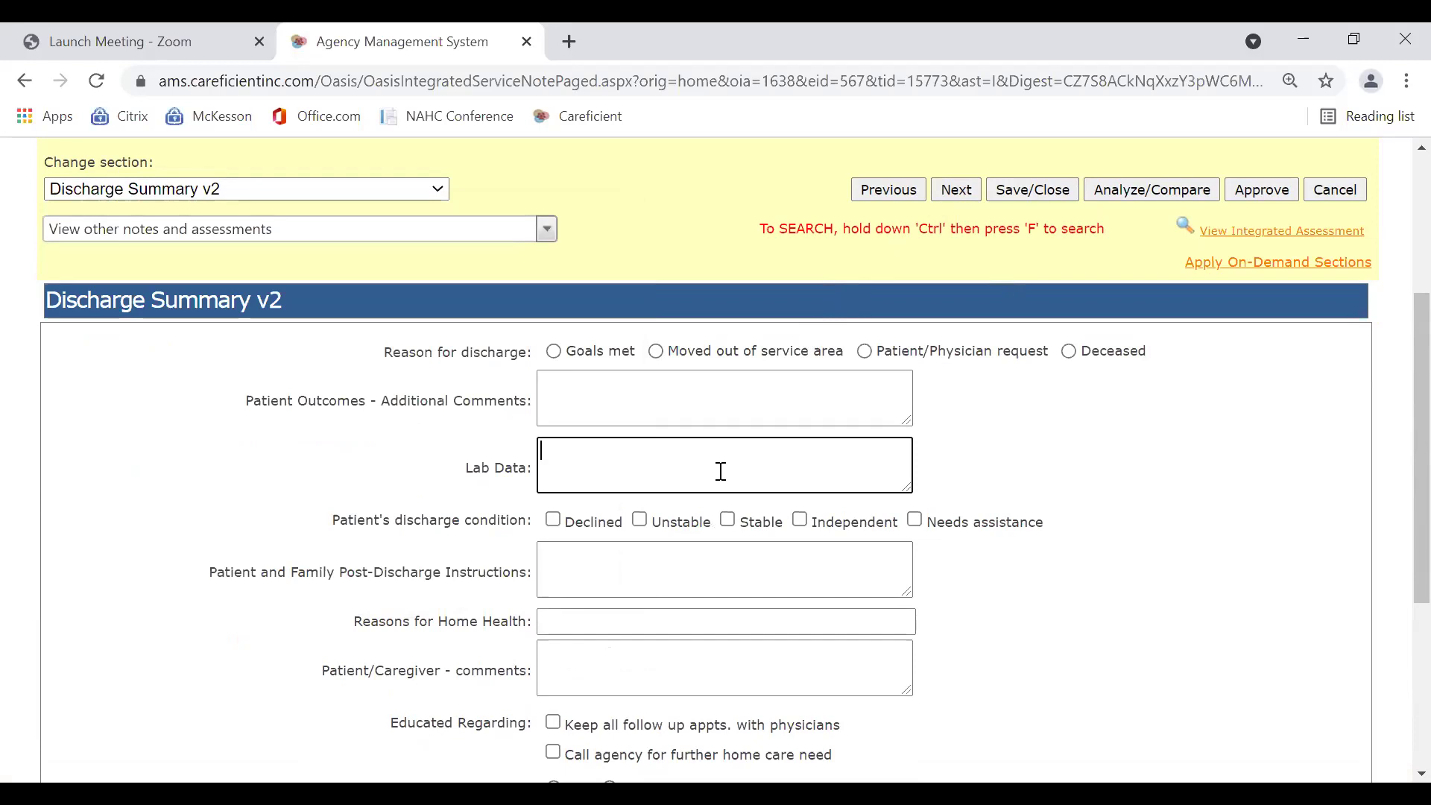
{"action": "type", "text": "CBC, PT/INR"}
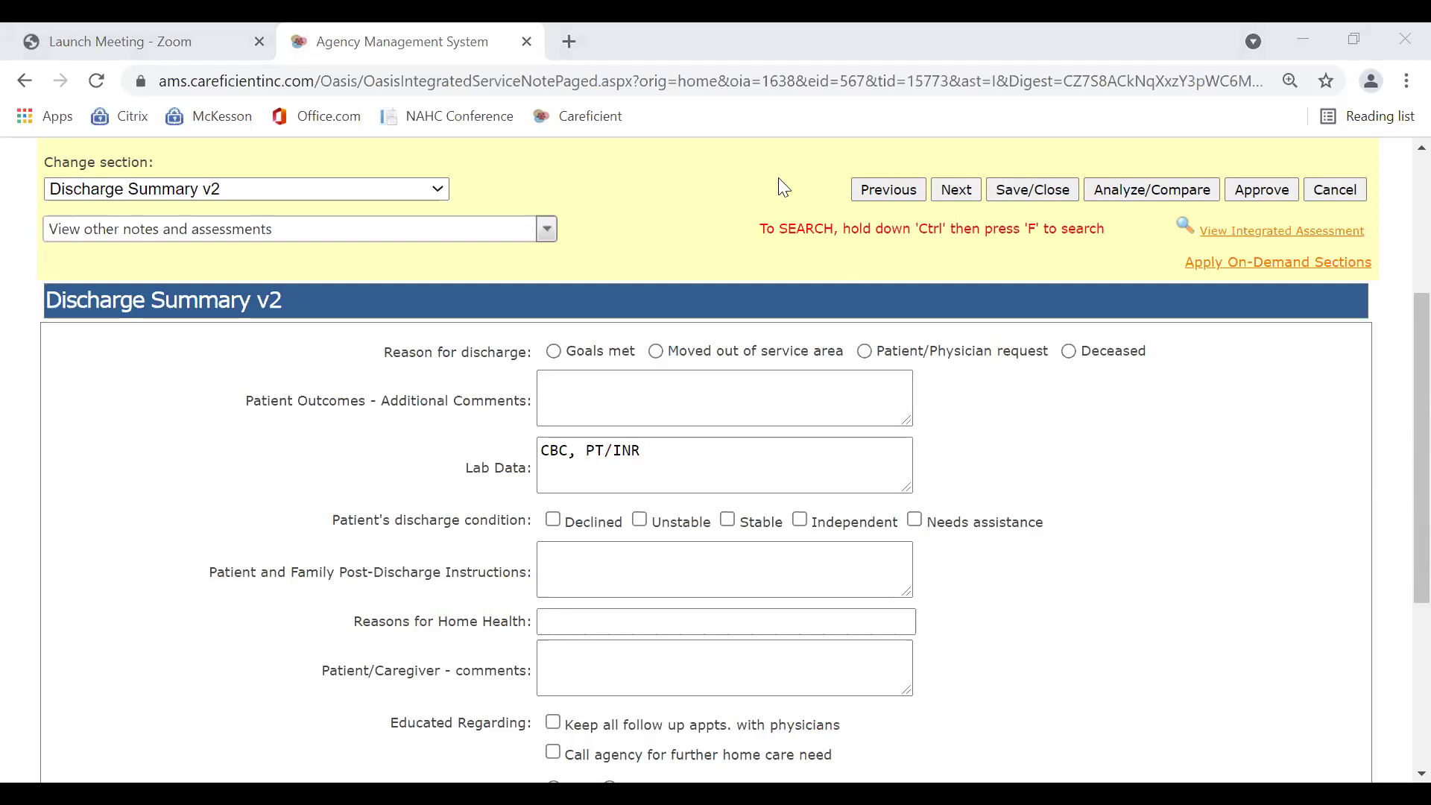
- Replace the lab data in the discharge summary with "UA, PT/INR"
{"action": "left_click", "coordinate": [811, 472]}
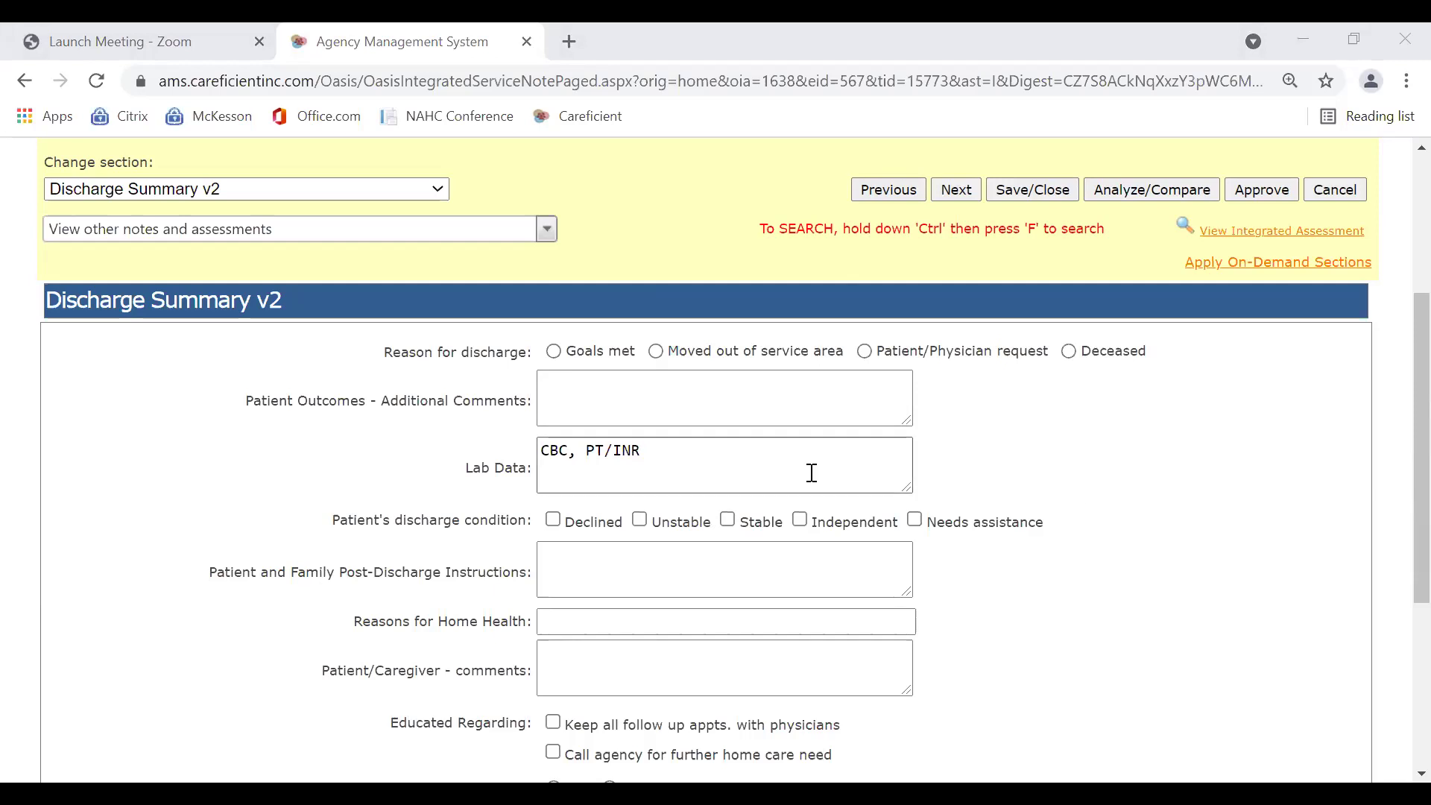
{"action": "left_click", "coordinate": [667, 450]}
{"action": "key", "text": "BackSpace"}
{"action": "key", "text": "BackSpace"}
{"action": "key", "text": "BackSpace"}
{"action": "key", "text": "BackSpace"}
{"action": "key", "text": "BackSpace"}
{"action": "key", "text": "BackSpace"}
{"action": "key", "text": "BackSpace"}
{"action": "key", "text": "BackSpace"}
{"action": "key", "text": "BackSpace"}
{"action": "key", "text": "BackSpace"}
{"action": "key", "text": "BackSpace"}
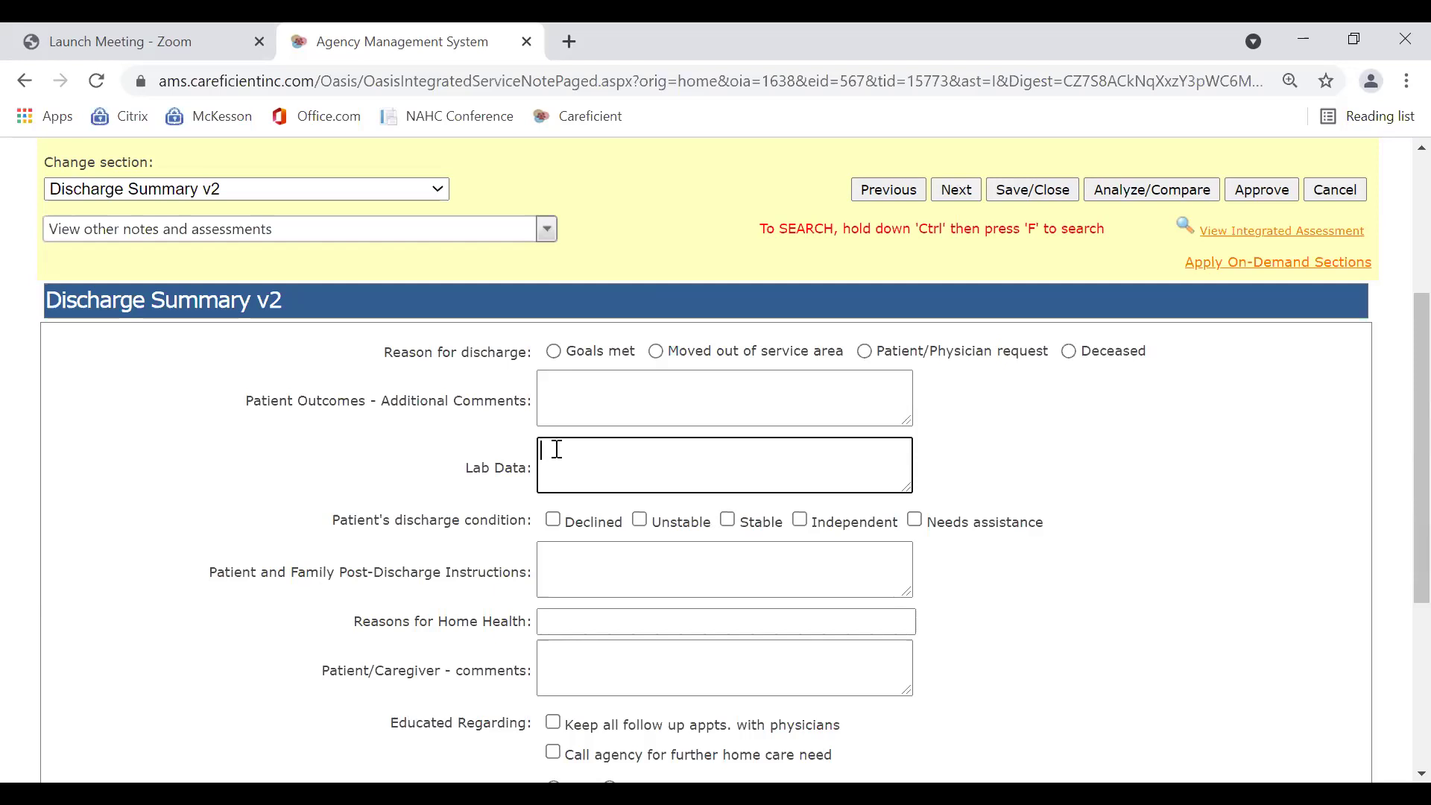
{"action": "type", "text": "UA"}
{"action": "type", "text": ", PT/Inr"}
{"action": "key", "text": "BackSpace"}
{"action": "key", "text": "BackSpace"}
{"action": "type", "text": "N"}
- Advance the assessment from Discharge Summary v2 to the Discharge - Other Information section
{"action": "scroll", "coordinate": [1118, 463], "scroll_direction": "down", "scroll_amount": 3}
{"action": "scroll", "coordinate": [1066, 381], "scroll_direction": "up", "scroll_amount": 6}
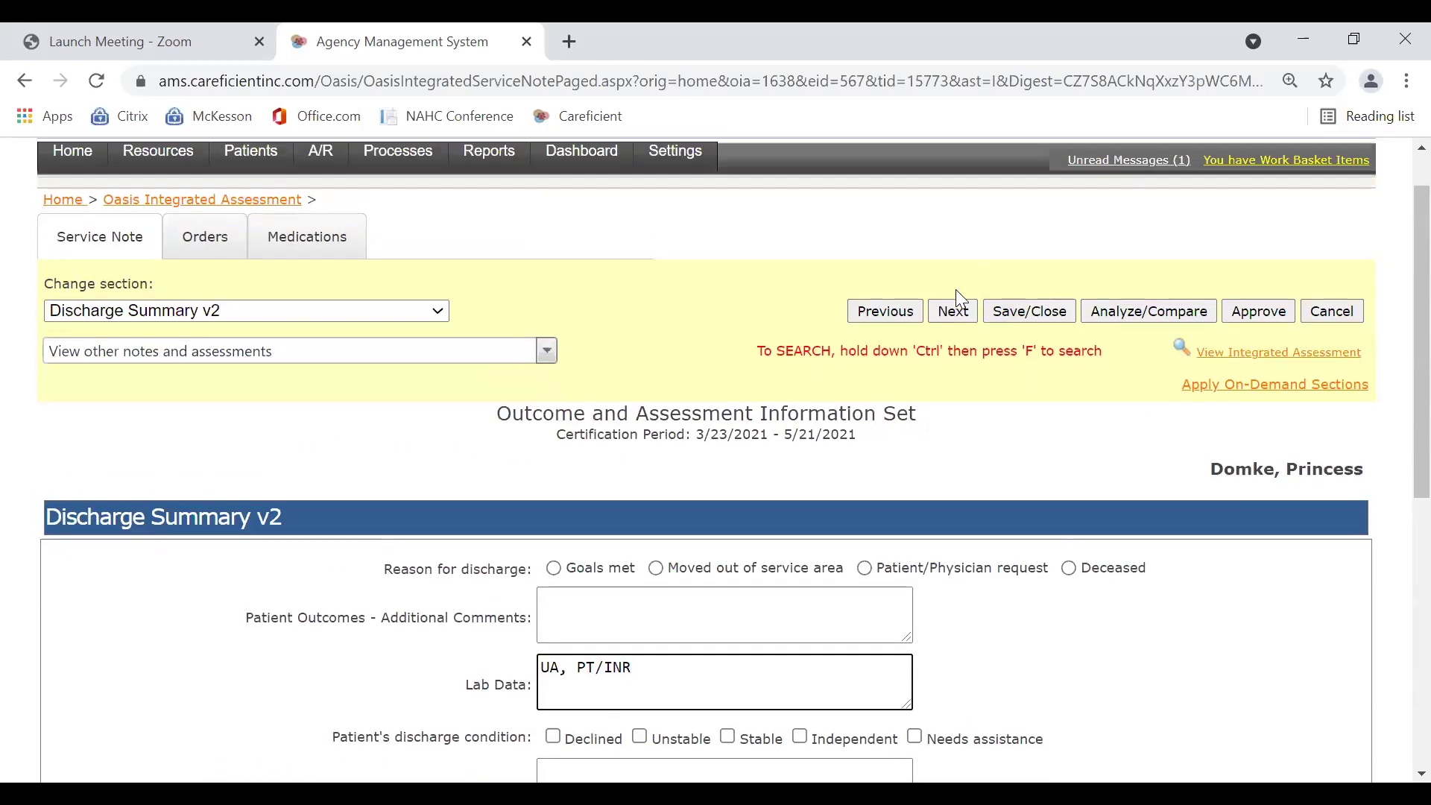
{"action": "left_click", "coordinate": [952, 312]}
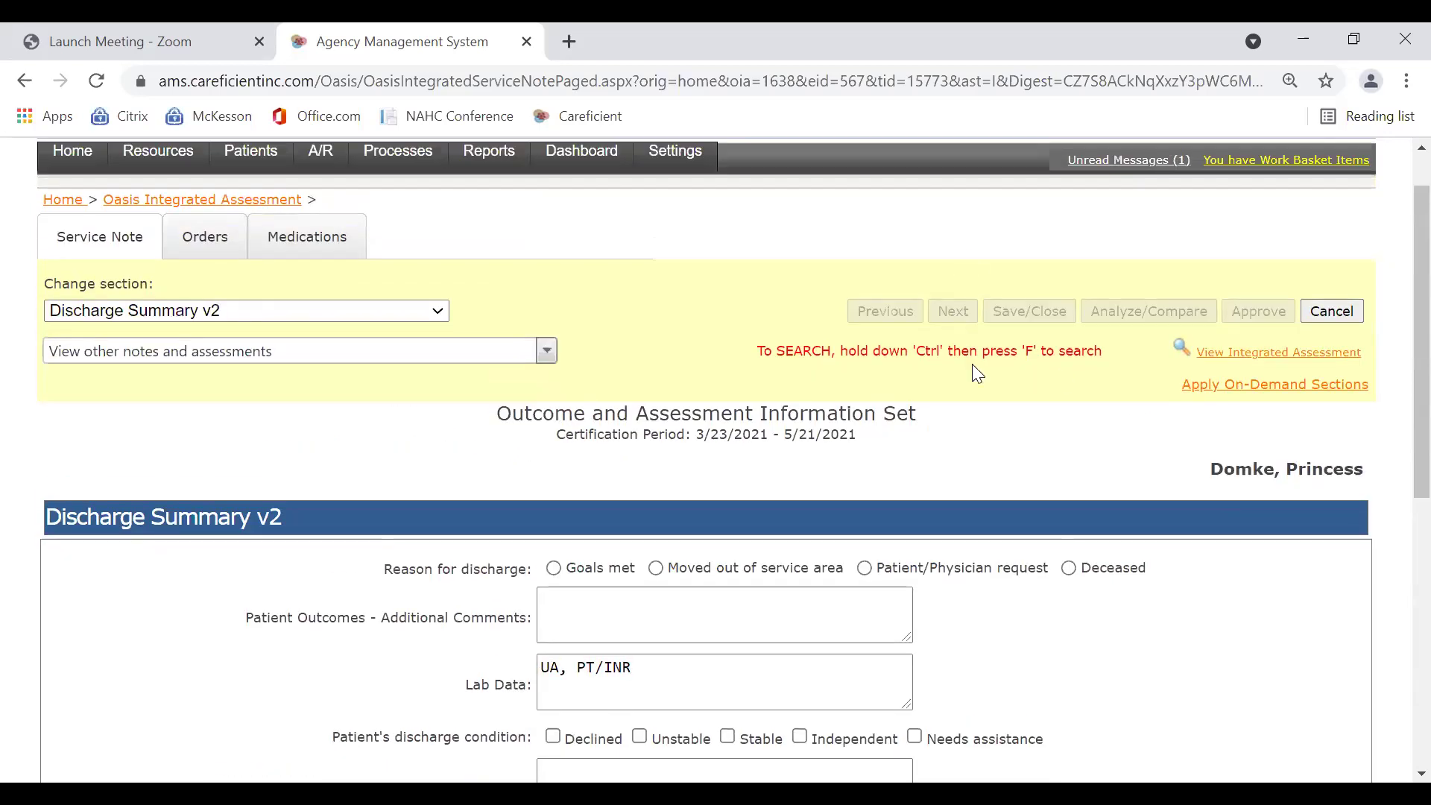
- Examine the Discharge - Other Information fields, from the narrative note to the discharge visit and visit date entries
{"action": "scroll", "coordinate": [1160, 543], "scroll_direction": "down", "scroll_amount": 3}
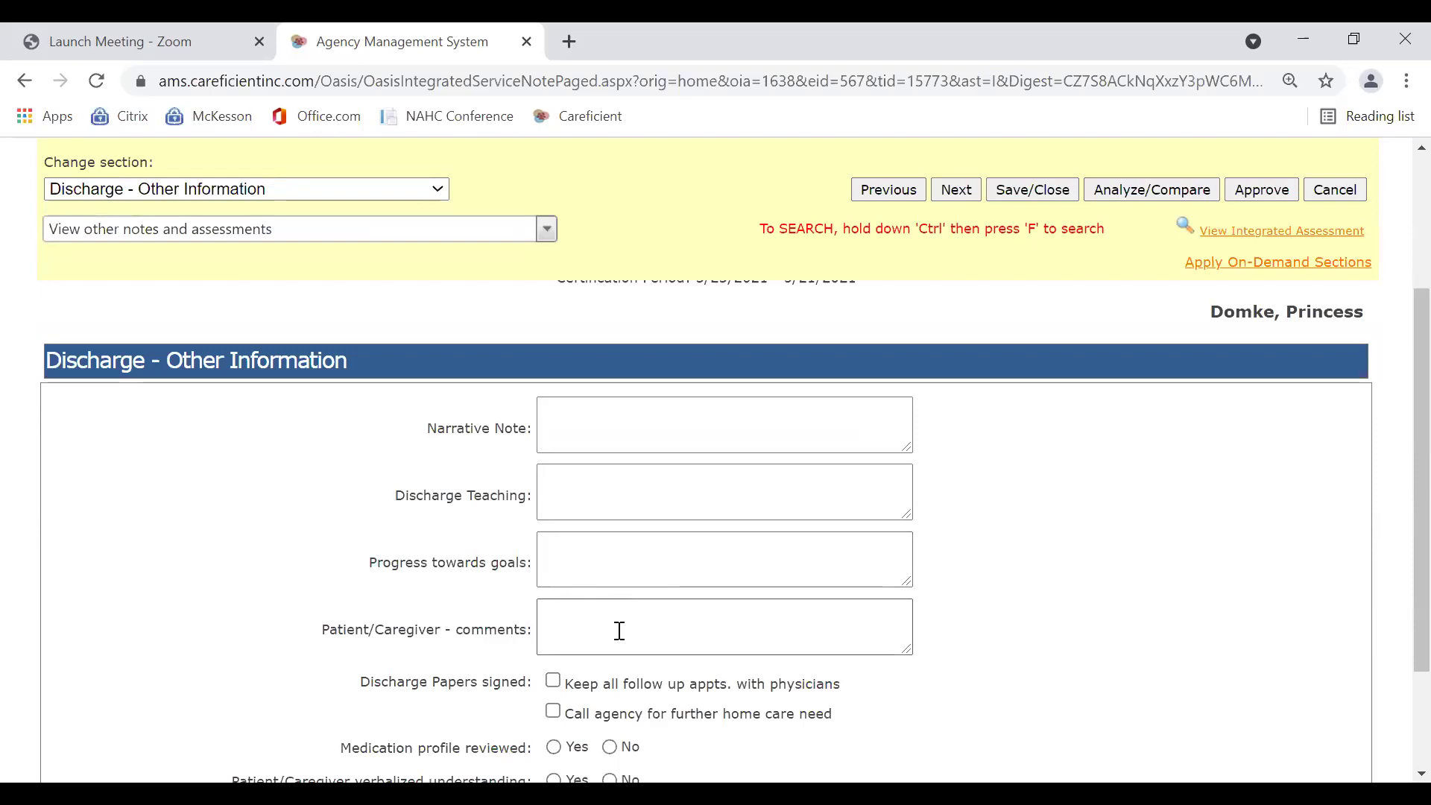
{"action": "scroll", "coordinate": [1115, 645], "scroll_direction": "up", "scroll_amount": 4}
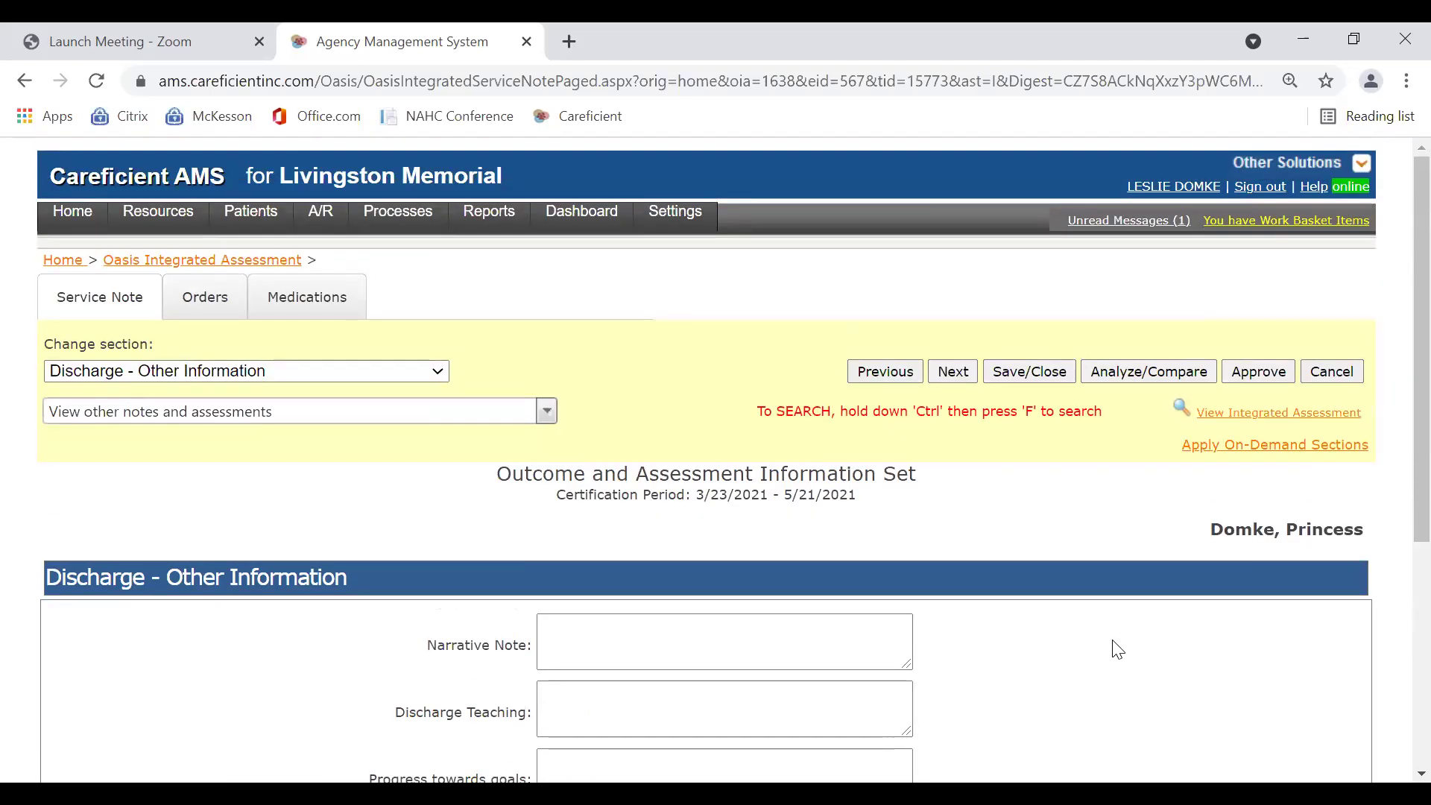
{"action": "scroll", "coordinate": [1067, 522], "scroll_direction": "down", "scroll_amount": 4}
{"action": "scroll", "coordinate": [1087, 587], "scroll_direction": "down", "scroll_amount": 2}
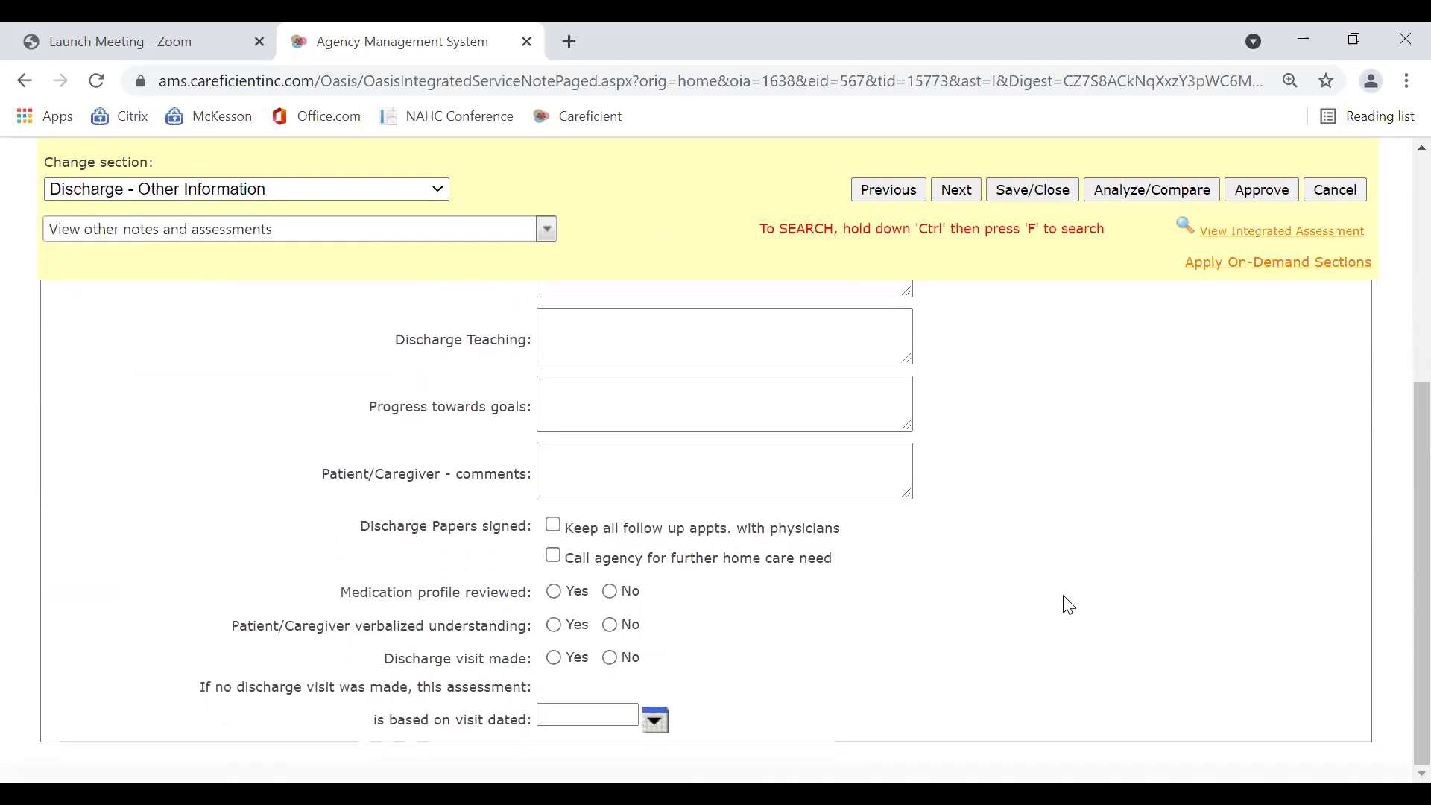
{"action": "scroll", "coordinate": [1127, 600], "scroll_direction": "up", "scroll_amount": 3}
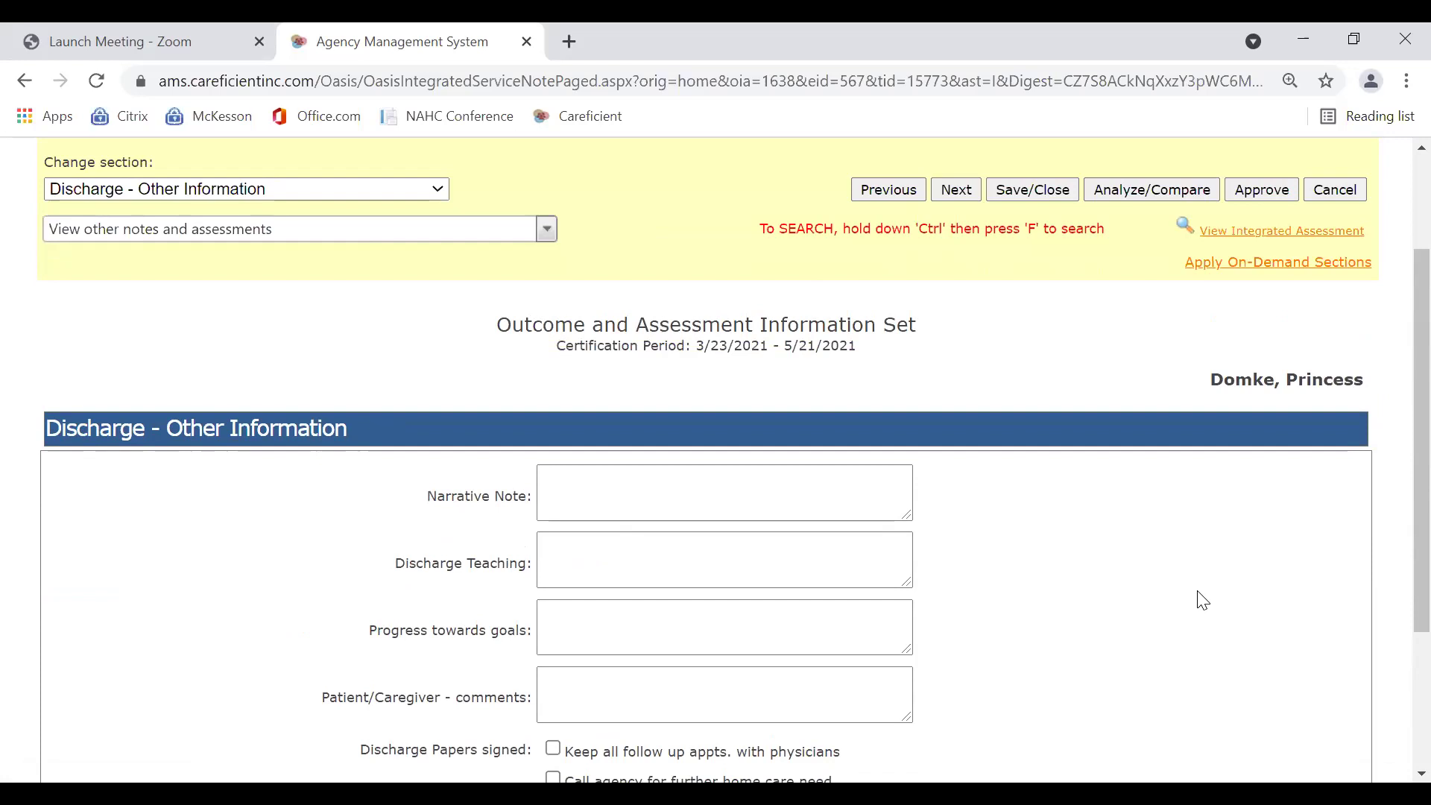
{"action": "scroll", "coordinate": [1203, 601], "scroll_direction": "down", "scroll_amount": 1}
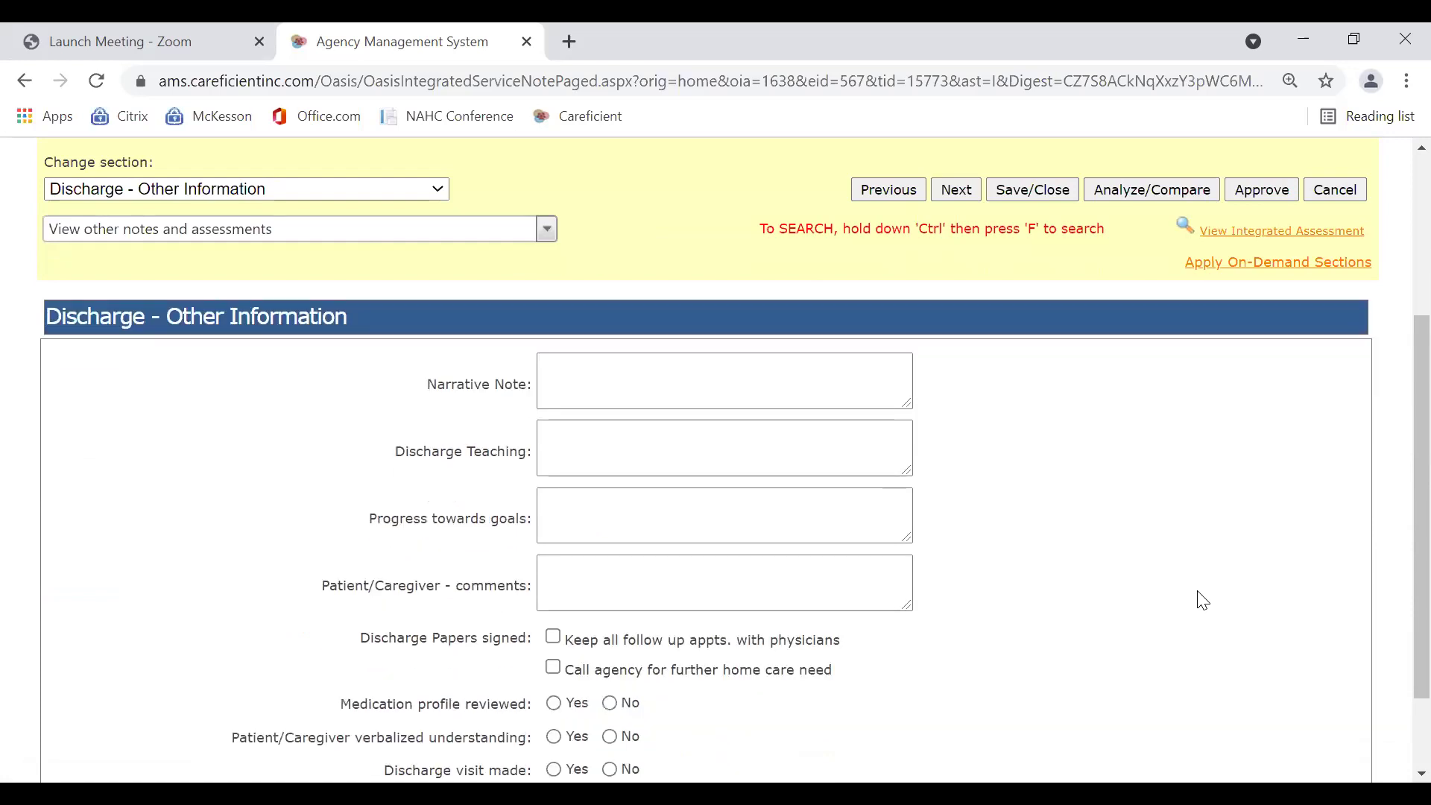
{"action": "scroll", "coordinate": [1203, 601], "scroll_direction": "down", "scroll_amount": 1}
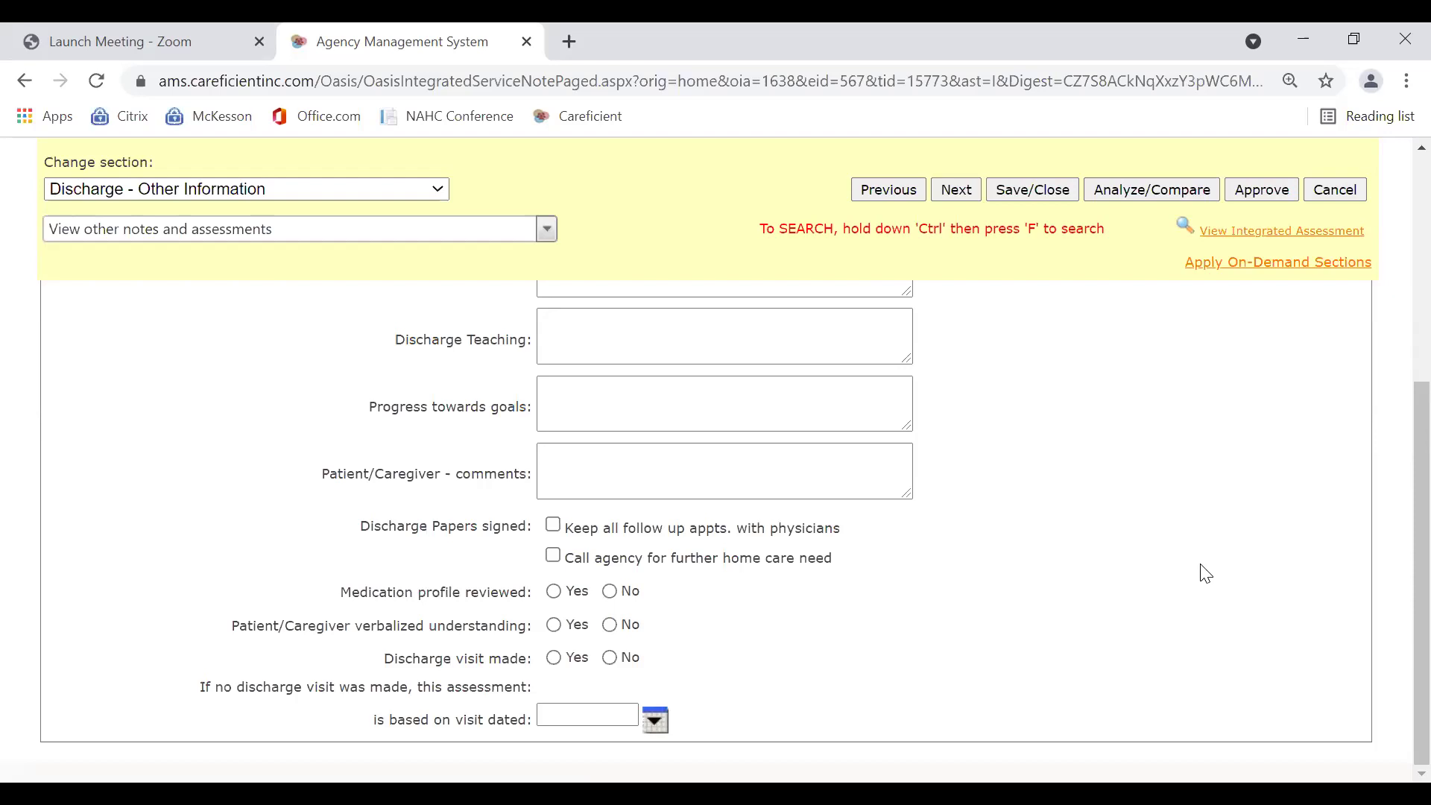
{"action": "scroll", "coordinate": [1174, 555], "scroll_direction": "up", "scroll_amount": 1}
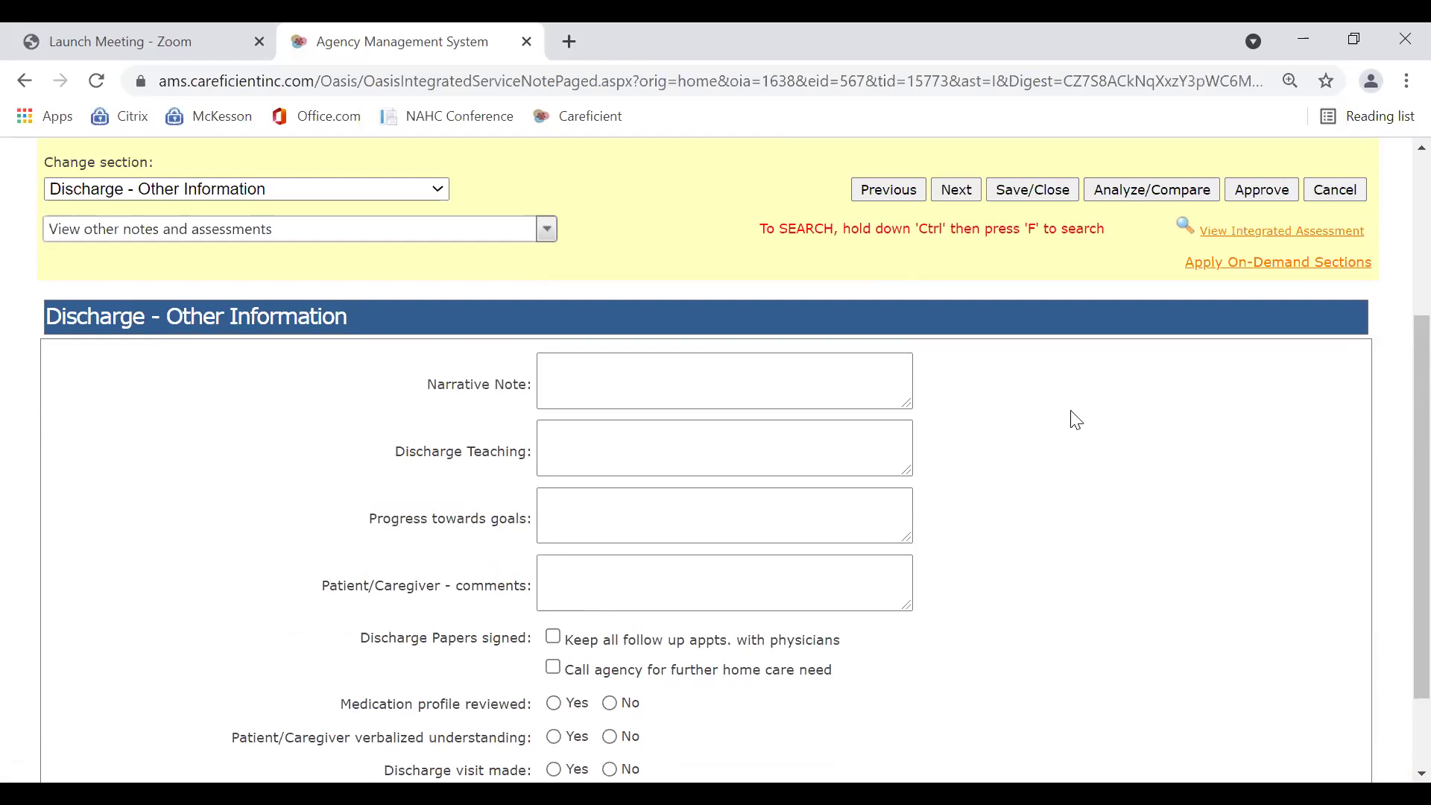
{"action": "scroll", "coordinate": [999, 412], "scroll_direction": "up", "scroll_amount": 3}
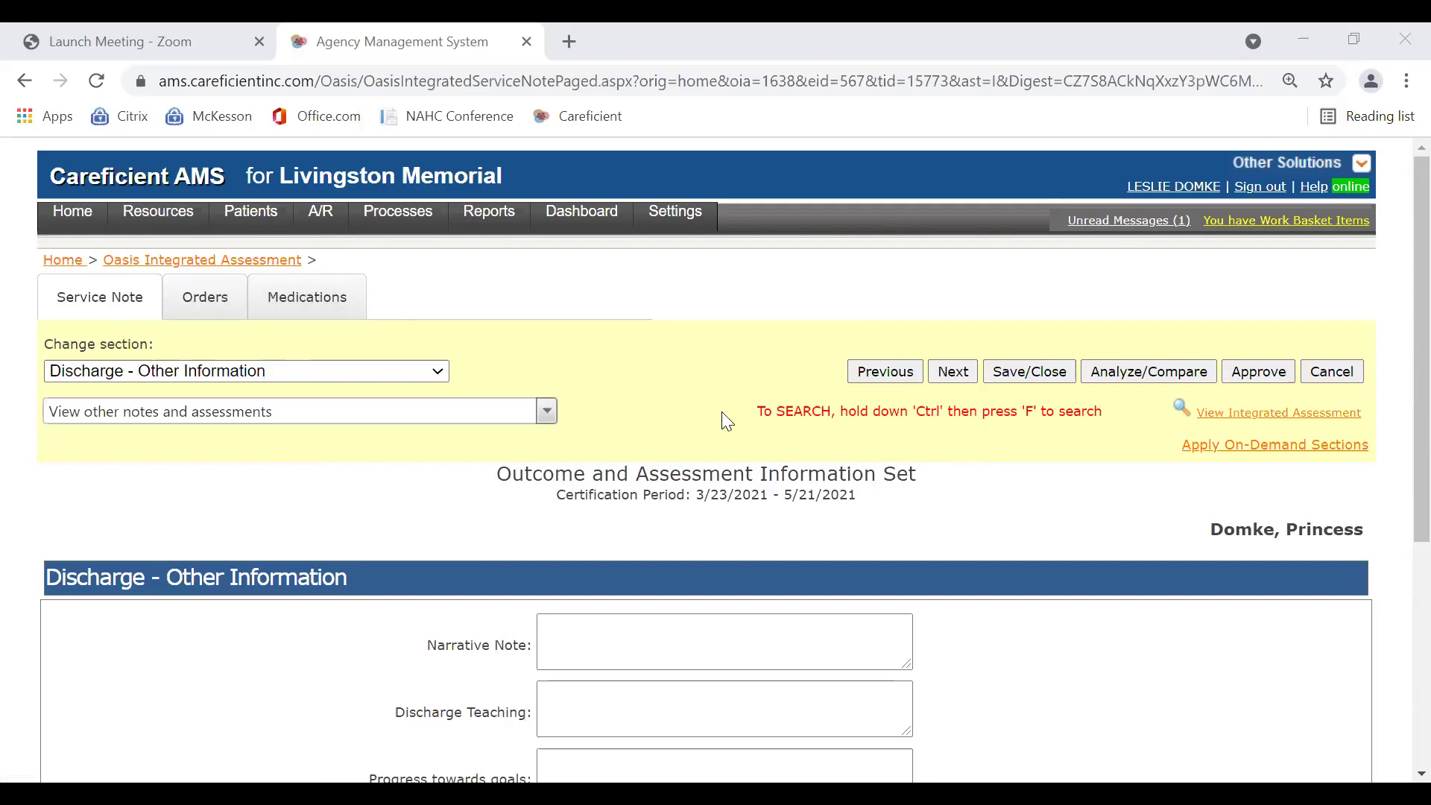
{"action": "scroll", "coordinate": [1011, 512], "scroll_direction": "down", "scroll_amount": 5}
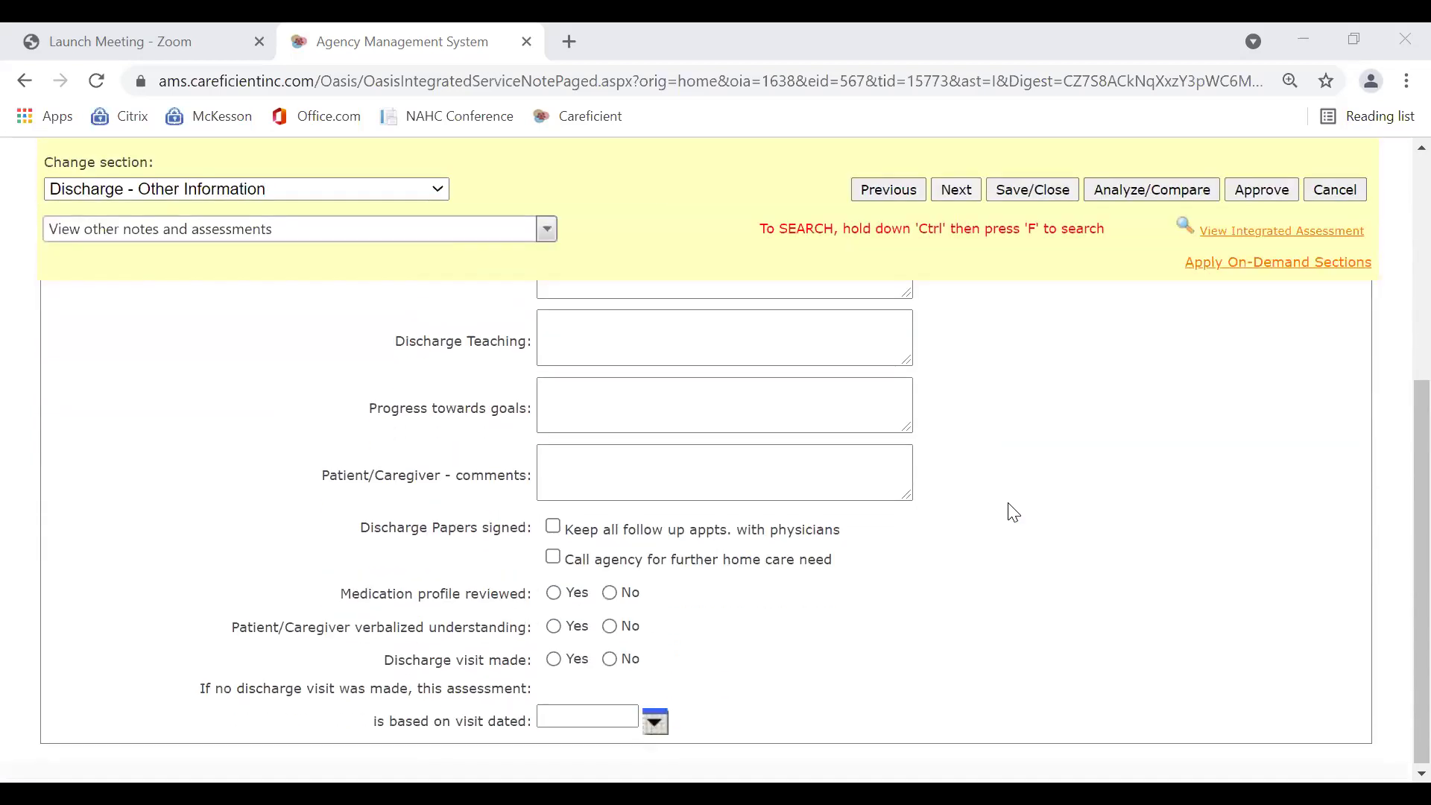
{"action": "scroll", "coordinate": [991, 504], "scroll_direction": "up", "scroll_amount": 4}
- Advance the assessment to the Narrative/Teaching/Plan/ABN section and view its fields down to ABN signed
{"action": "left_click", "coordinate": [440, 326]}
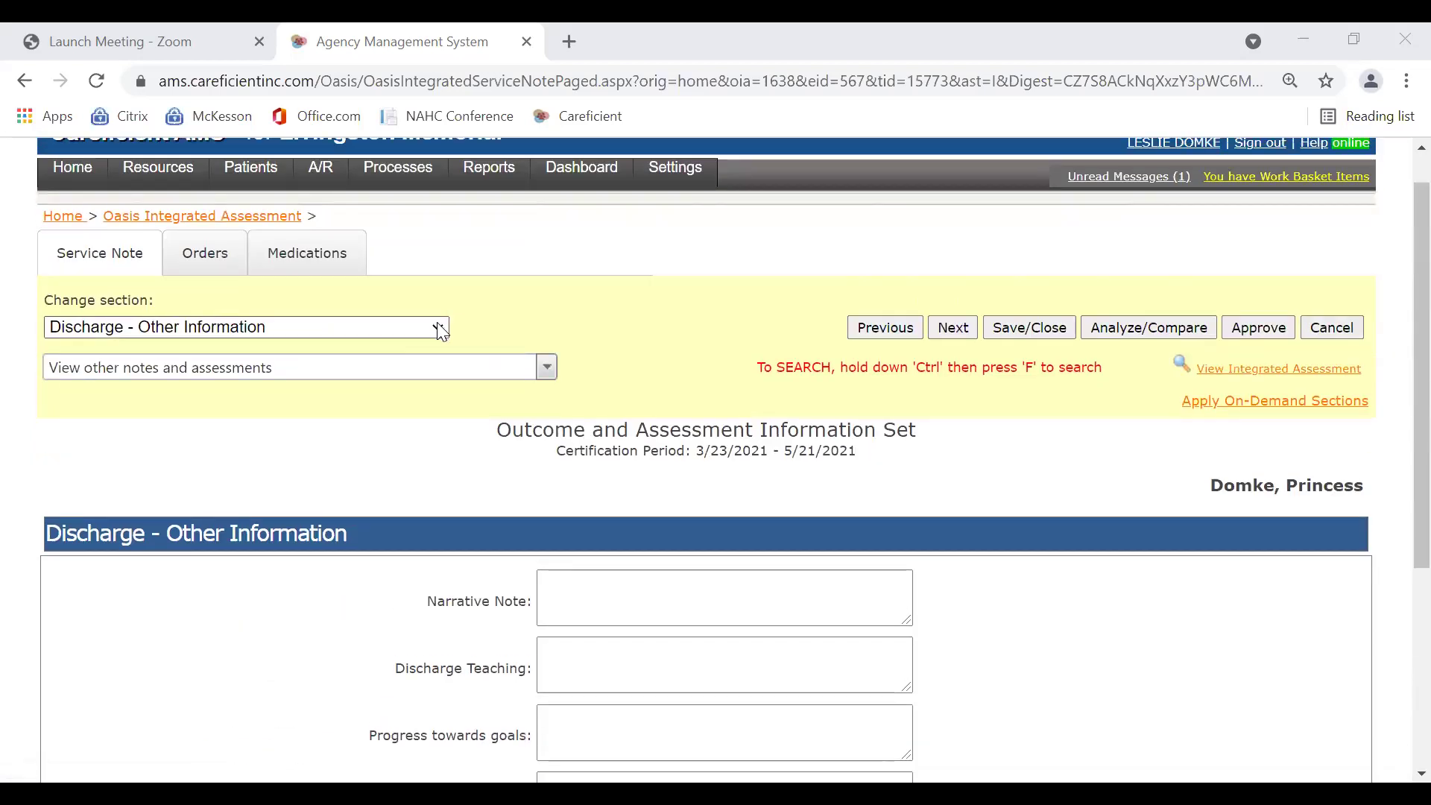
{"action": "left_click", "coordinate": [961, 332]}
{"action": "left_click", "coordinate": [961, 333]}
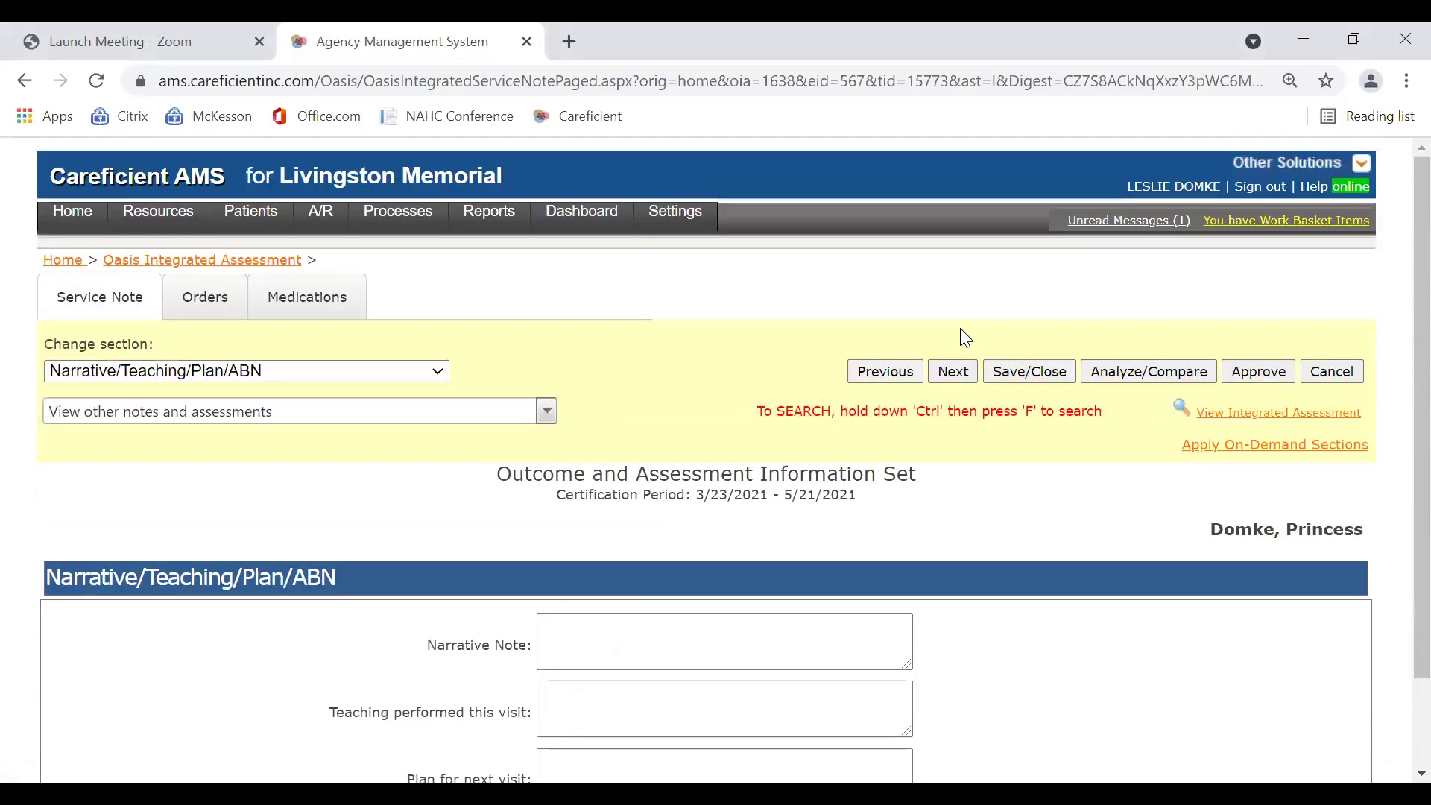
{"action": "scroll", "coordinate": [1016, 484], "scroll_direction": "down", "scroll_amount": 2}
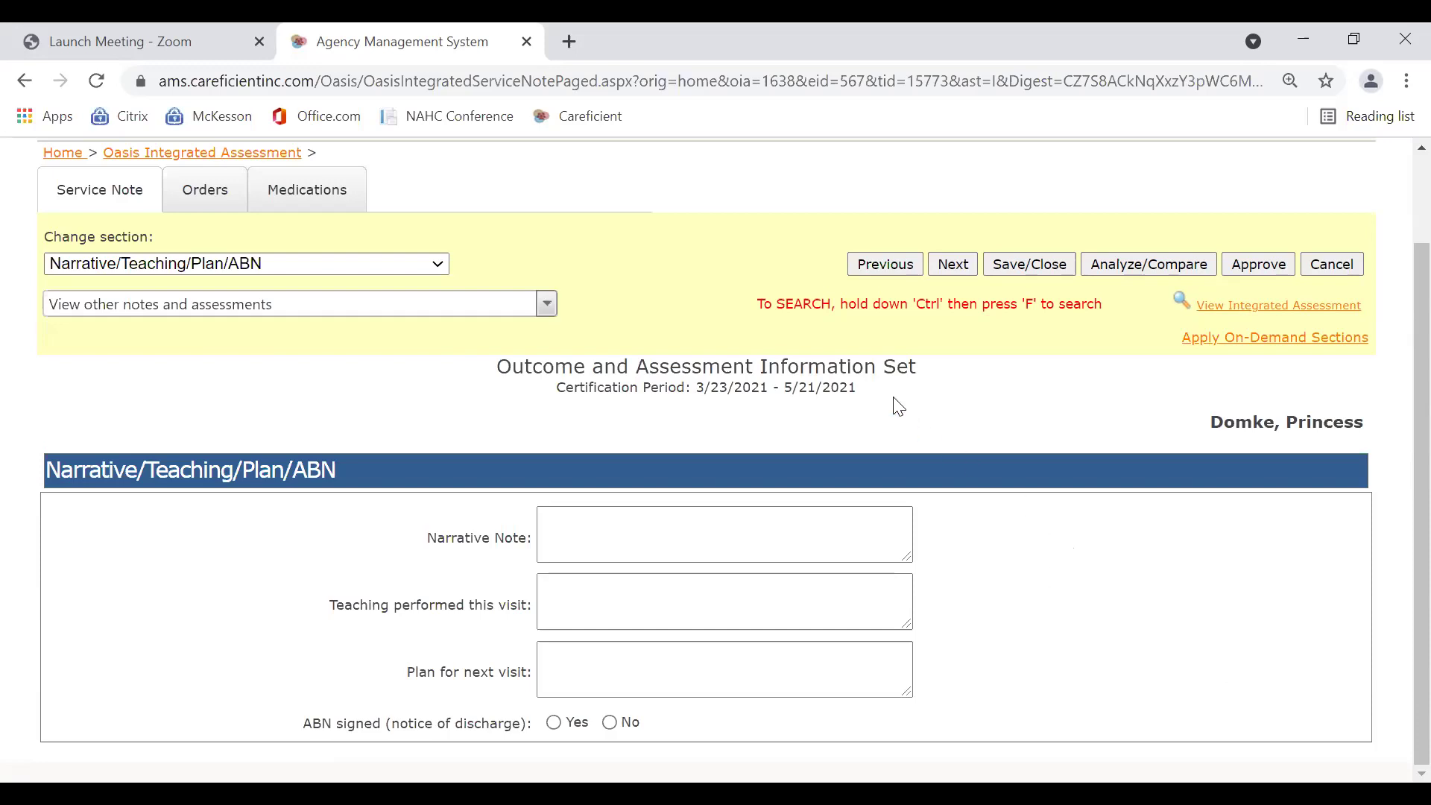
- Return to the home calendar and open the patient encounter of the PT - Revisit visit on May 14
{"action": "left_click", "coordinate": [61, 156]}
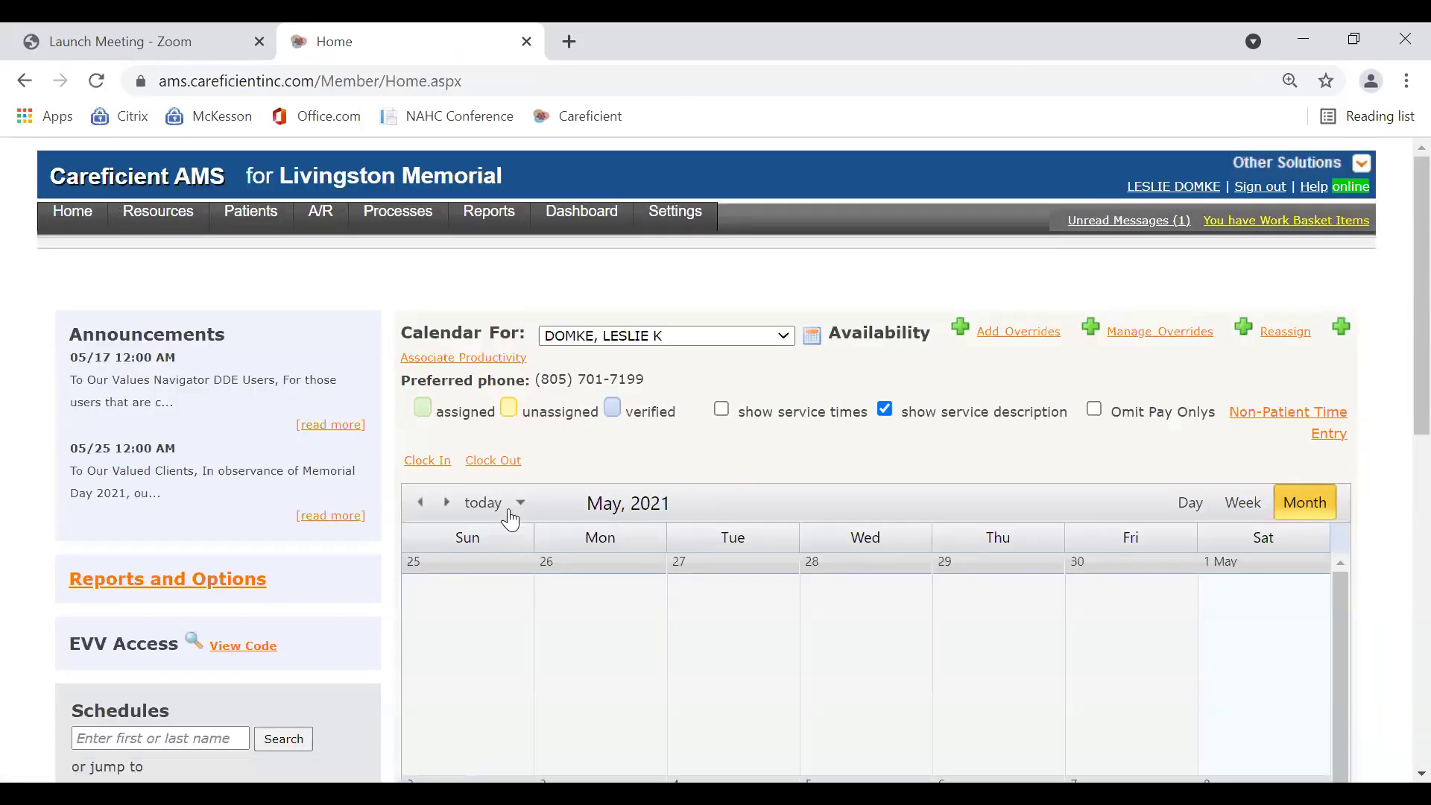
{"action": "scroll", "coordinate": [468, 561], "scroll_direction": "down", "scroll_amount": 4}
{"action": "scroll", "coordinate": [742, 641], "scroll_direction": "down", "scroll_amount": 4}
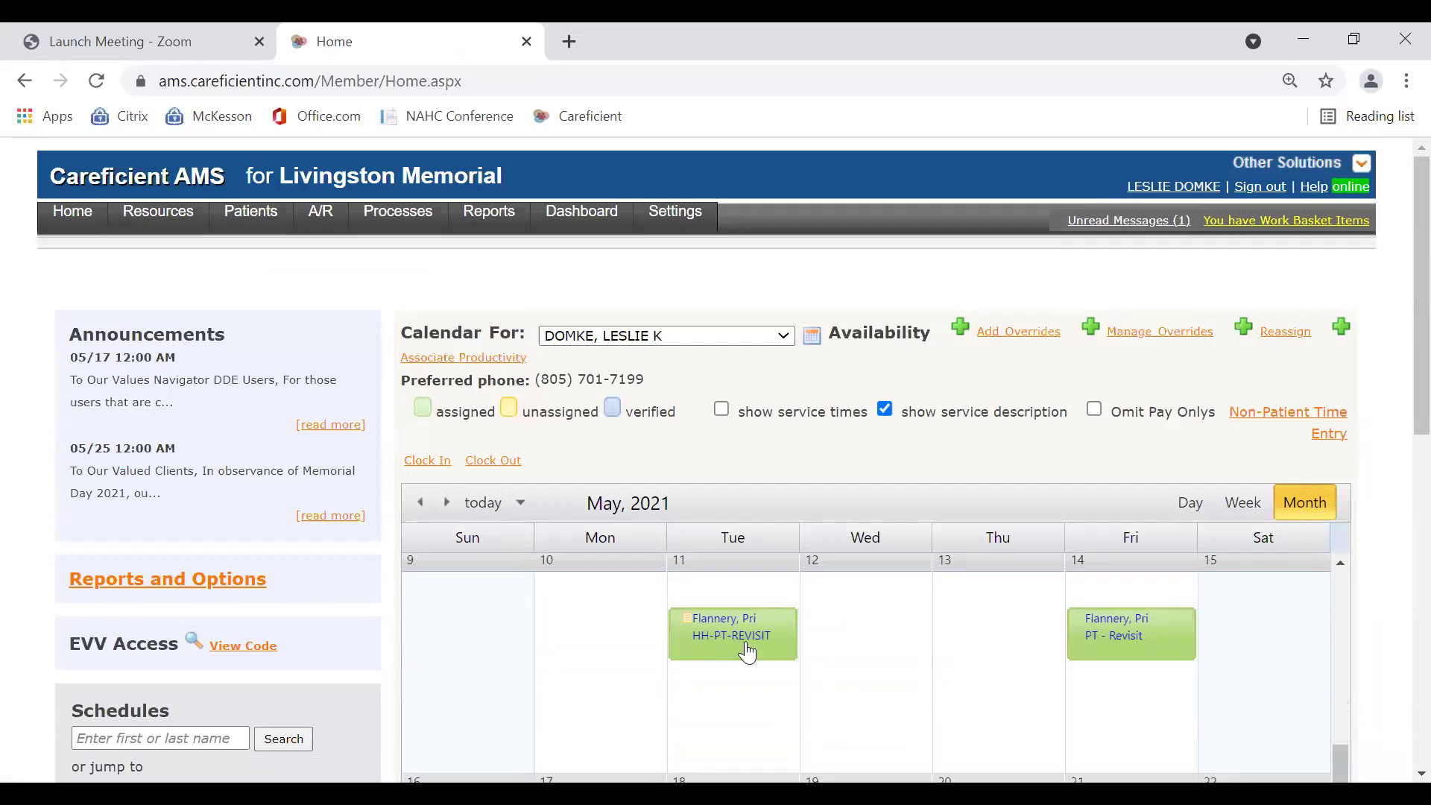
{"action": "scroll", "coordinate": [834, 653], "scroll_direction": "down", "scroll_amount": 5}
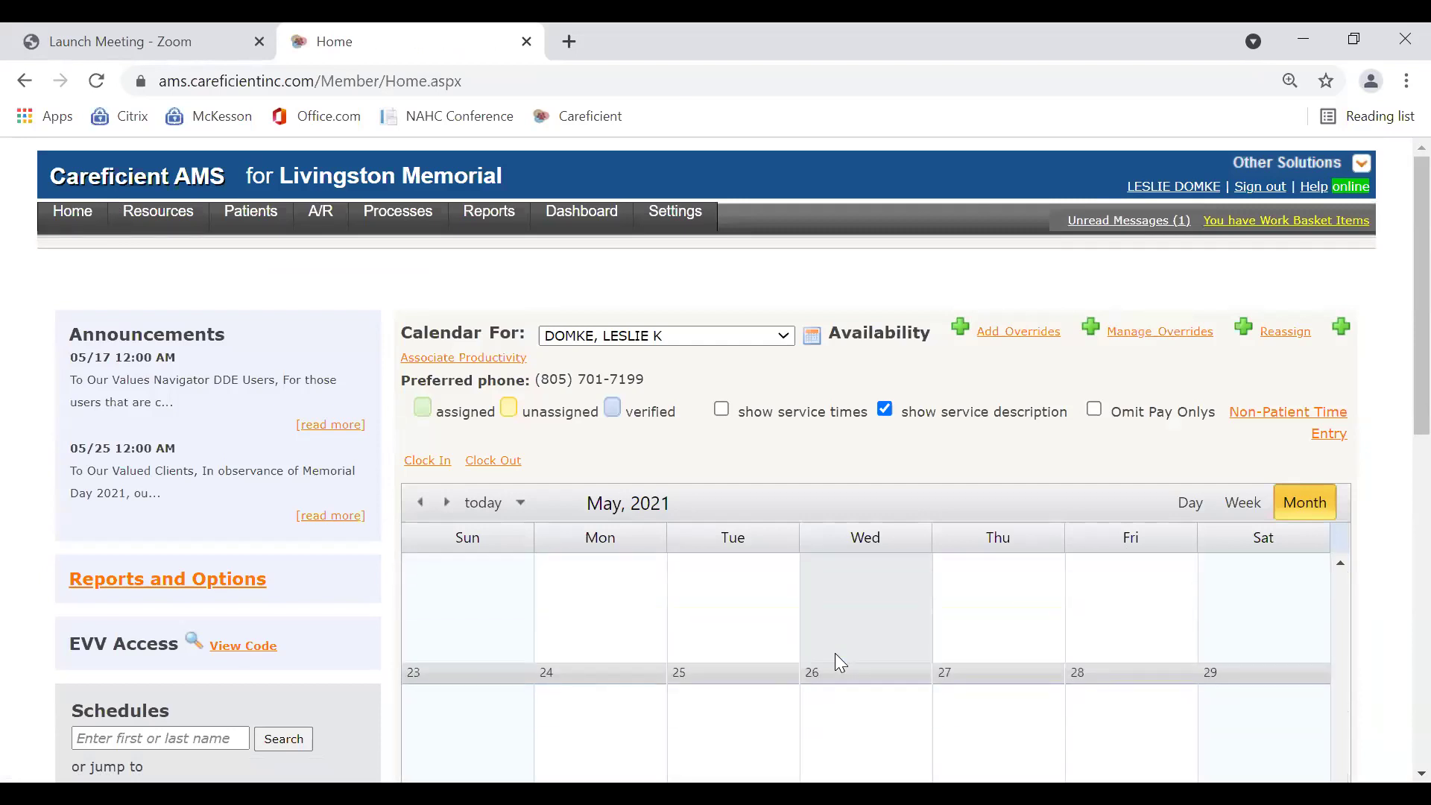
{"action": "scroll", "coordinate": [836, 652], "scroll_direction": "up", "scroll_amount": 7}
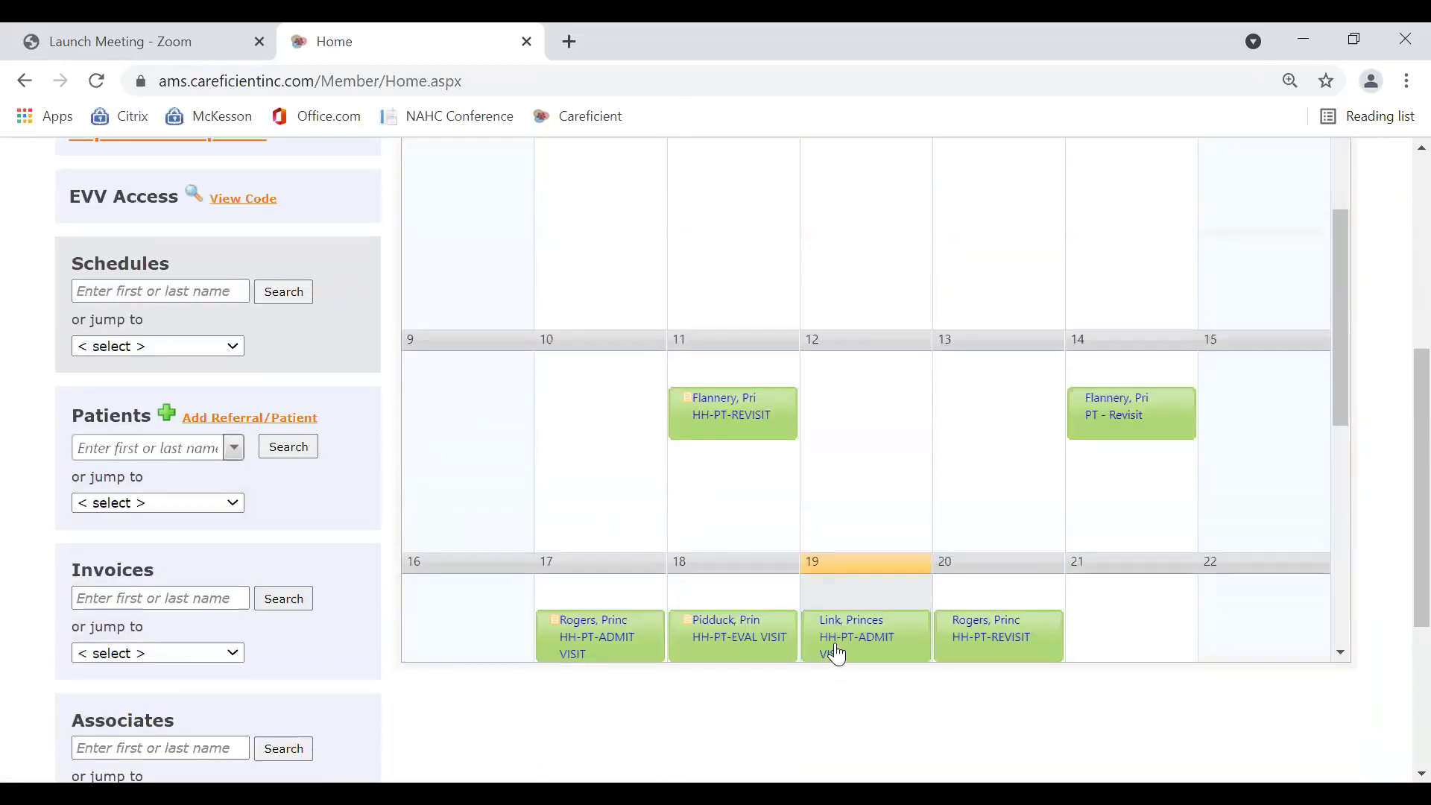
{"action": "left_click", "coordinate": [1101, 419]}
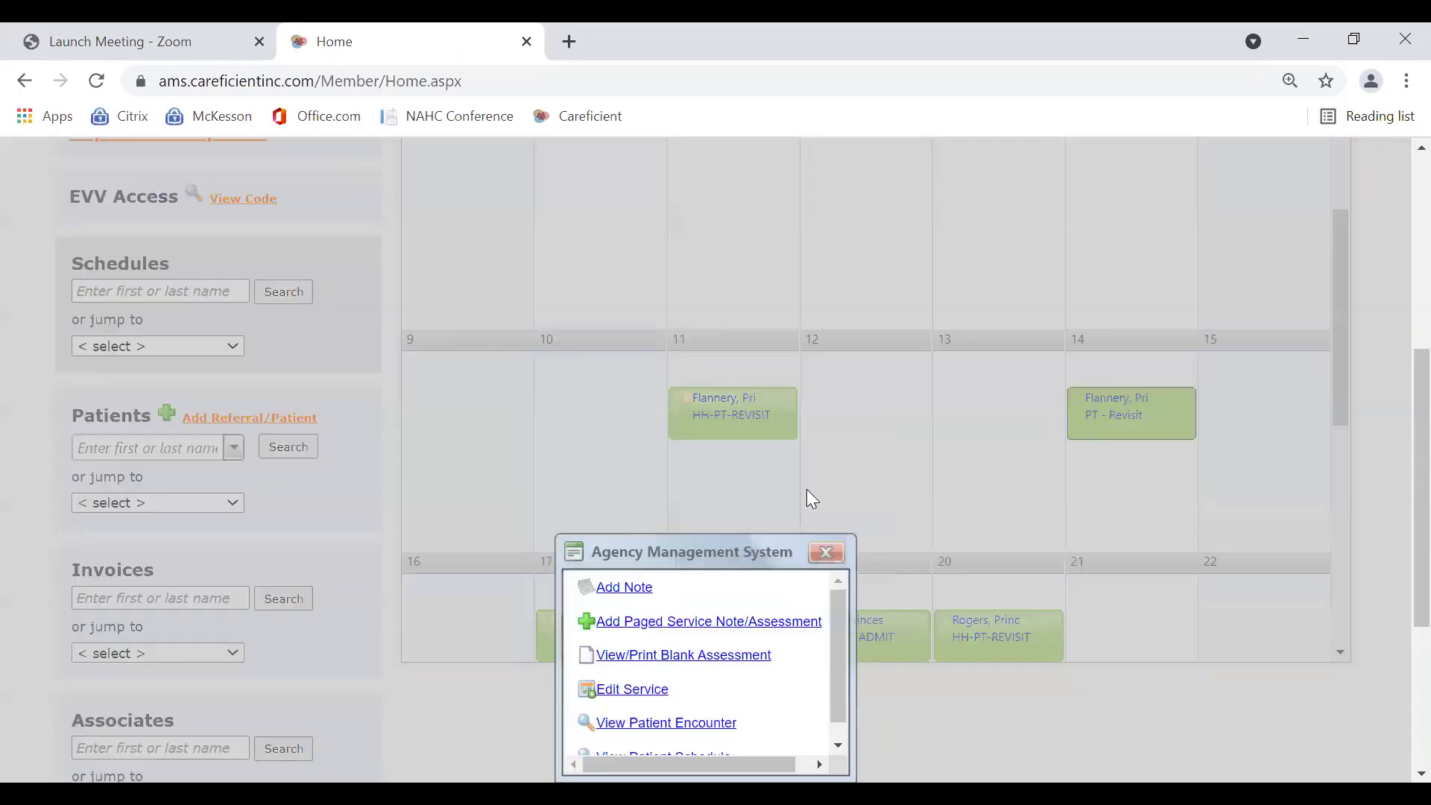
{"action": "left_click", "coordinate": [621, 723]}
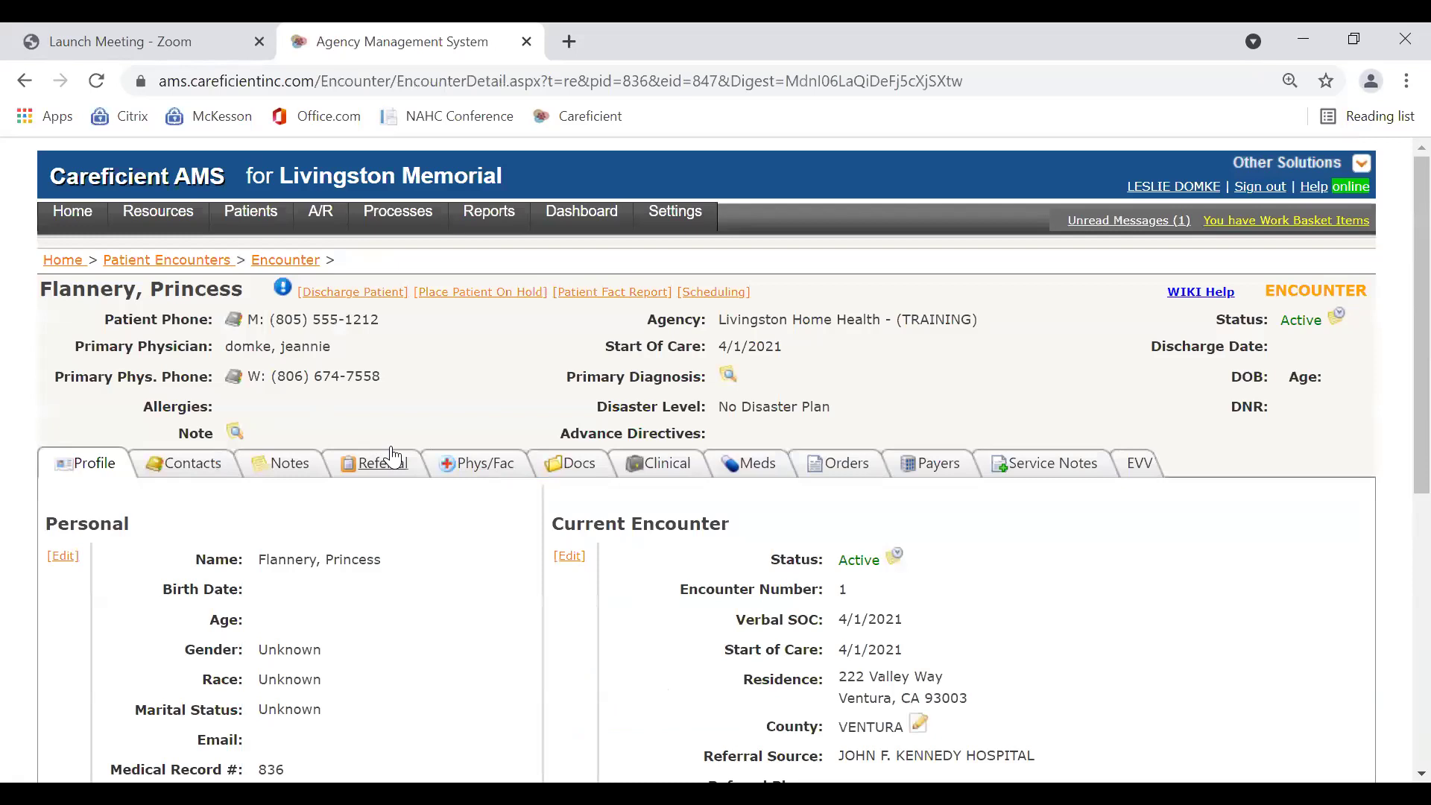
- Show the encounter's orders and examine the list of addenda and missed visits and the OASIS list below it
{"action": "left_click", "coordinate": [843, 466]}
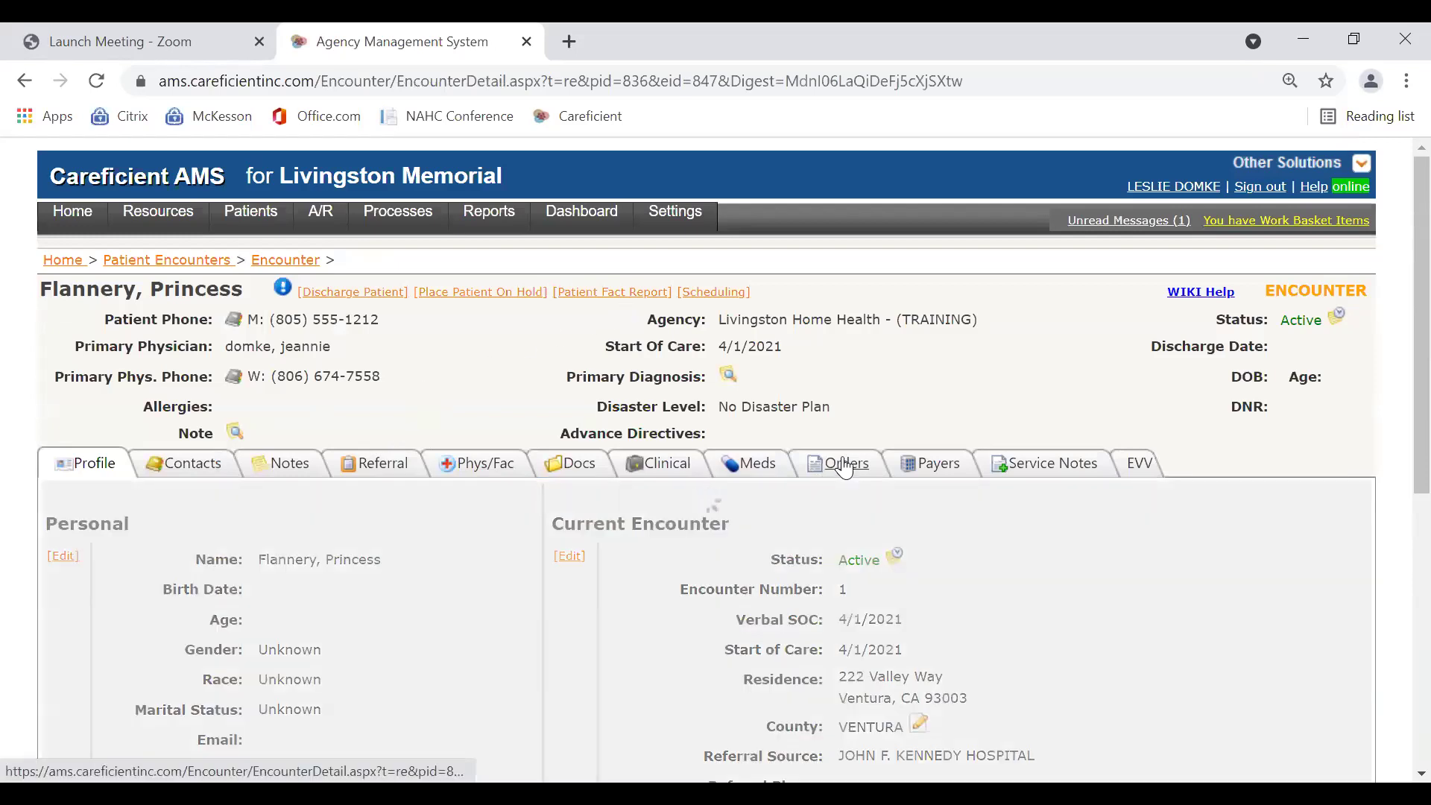
{"action": "scroll", "coordinate": [850, 483], "scroll_direction": "down", "scroll_amount": 3}
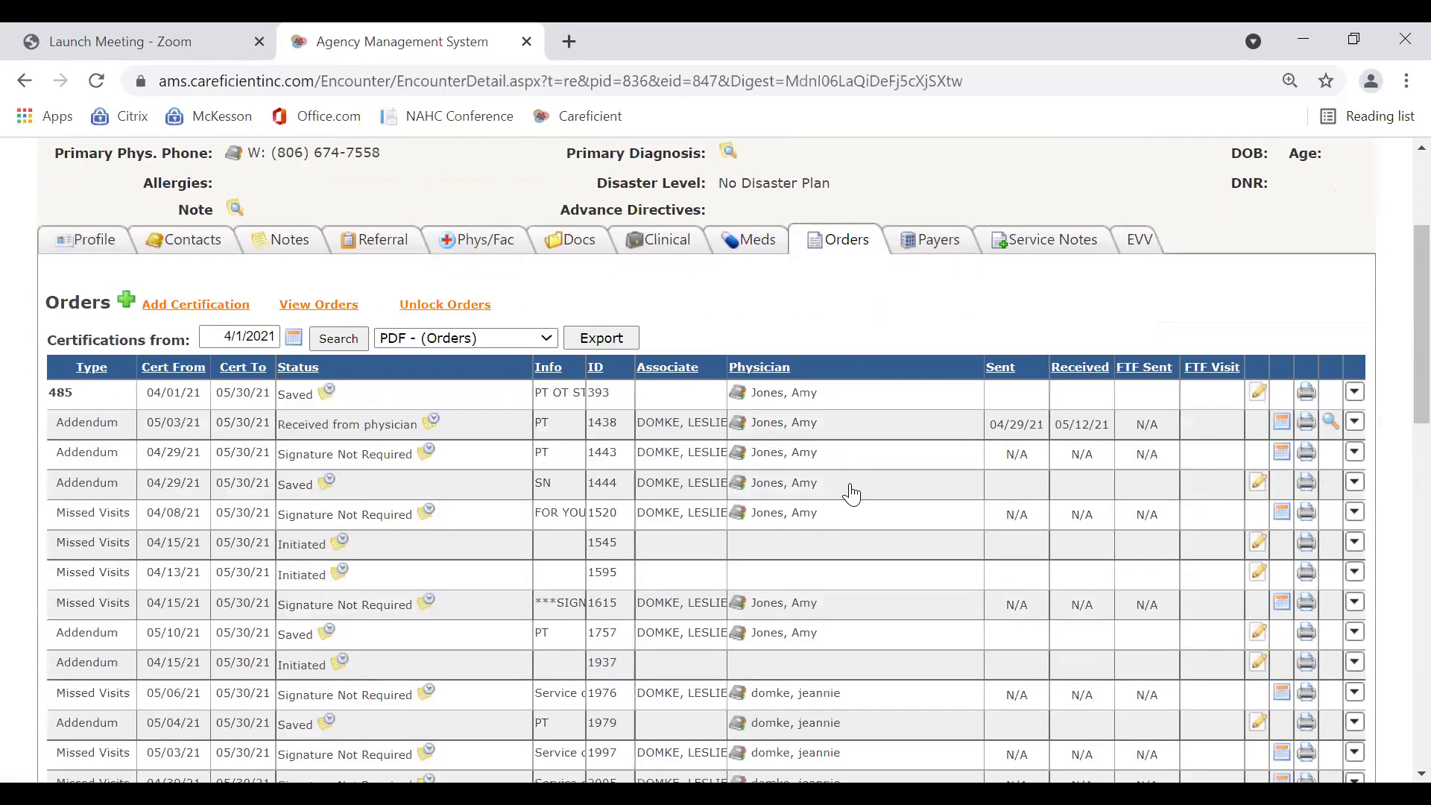
{"action": "scroll", "coordinate": [851, 494], "scroll_direction": "down", "scroll_amount": 7}
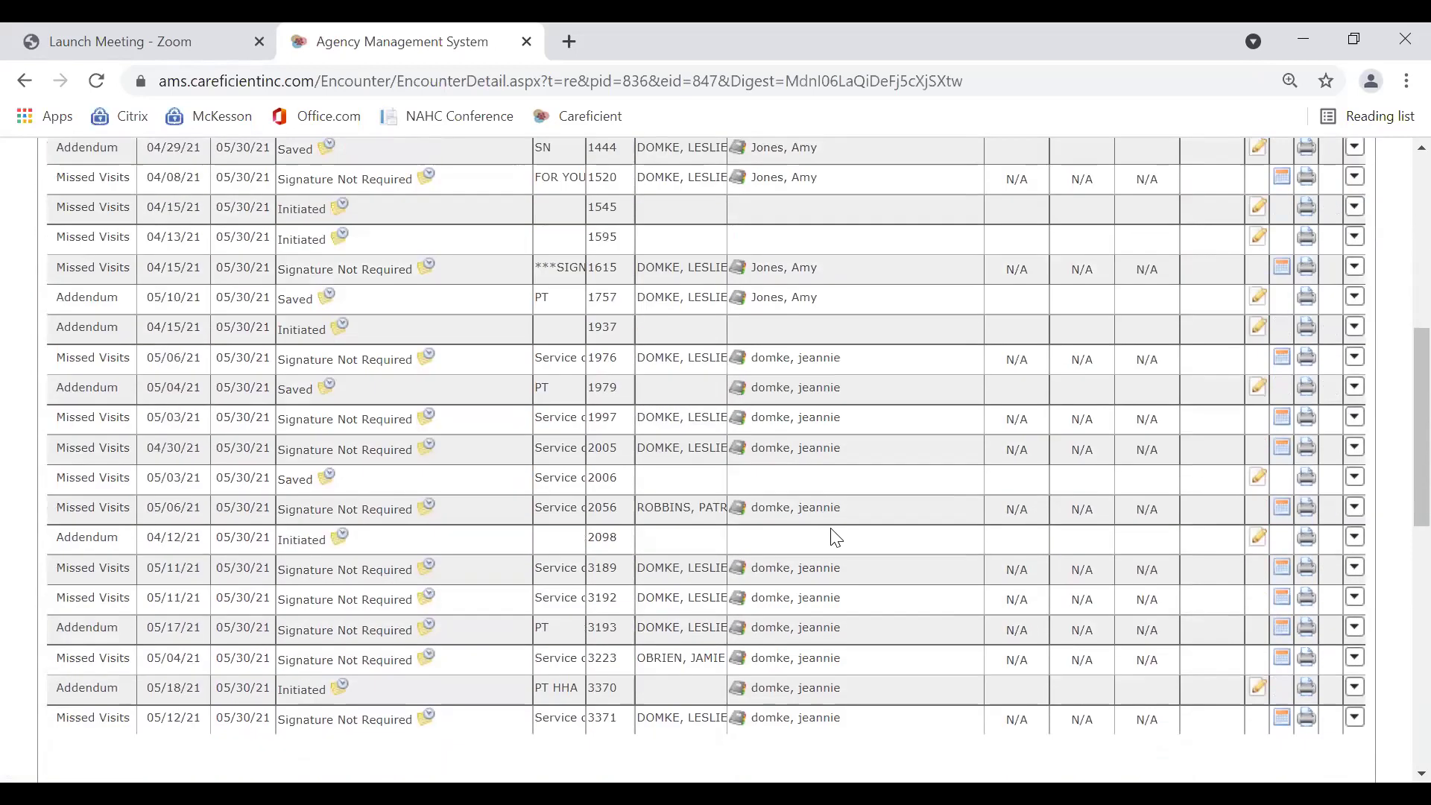
{"action": "scroll", "coordinate": [840, 536], "scroll_direction": "down", "scroll_amount": 1}
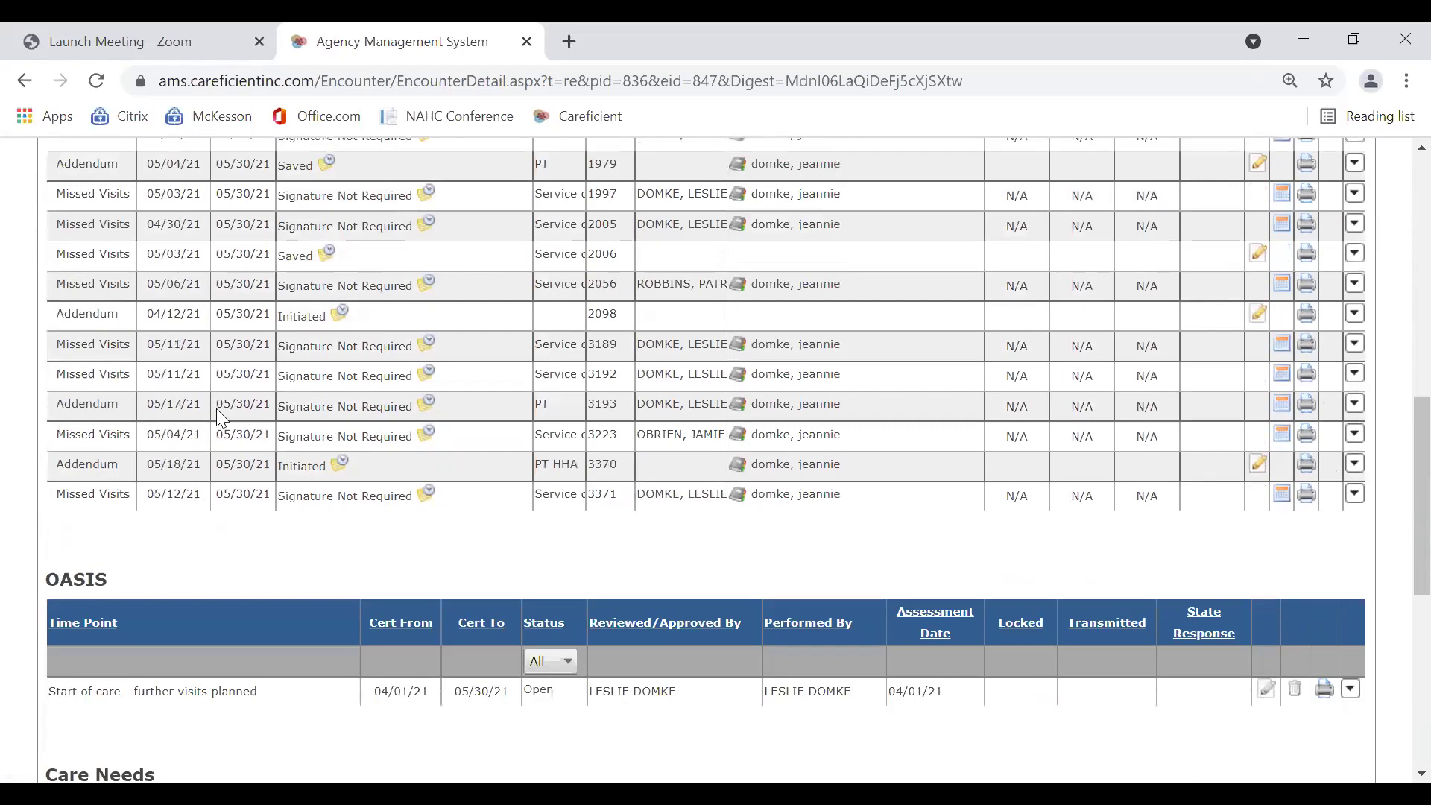
{"action": "scroll", "coordinate": [1393, 484], "scroll_direction": "up", "scroll_amount": 5}
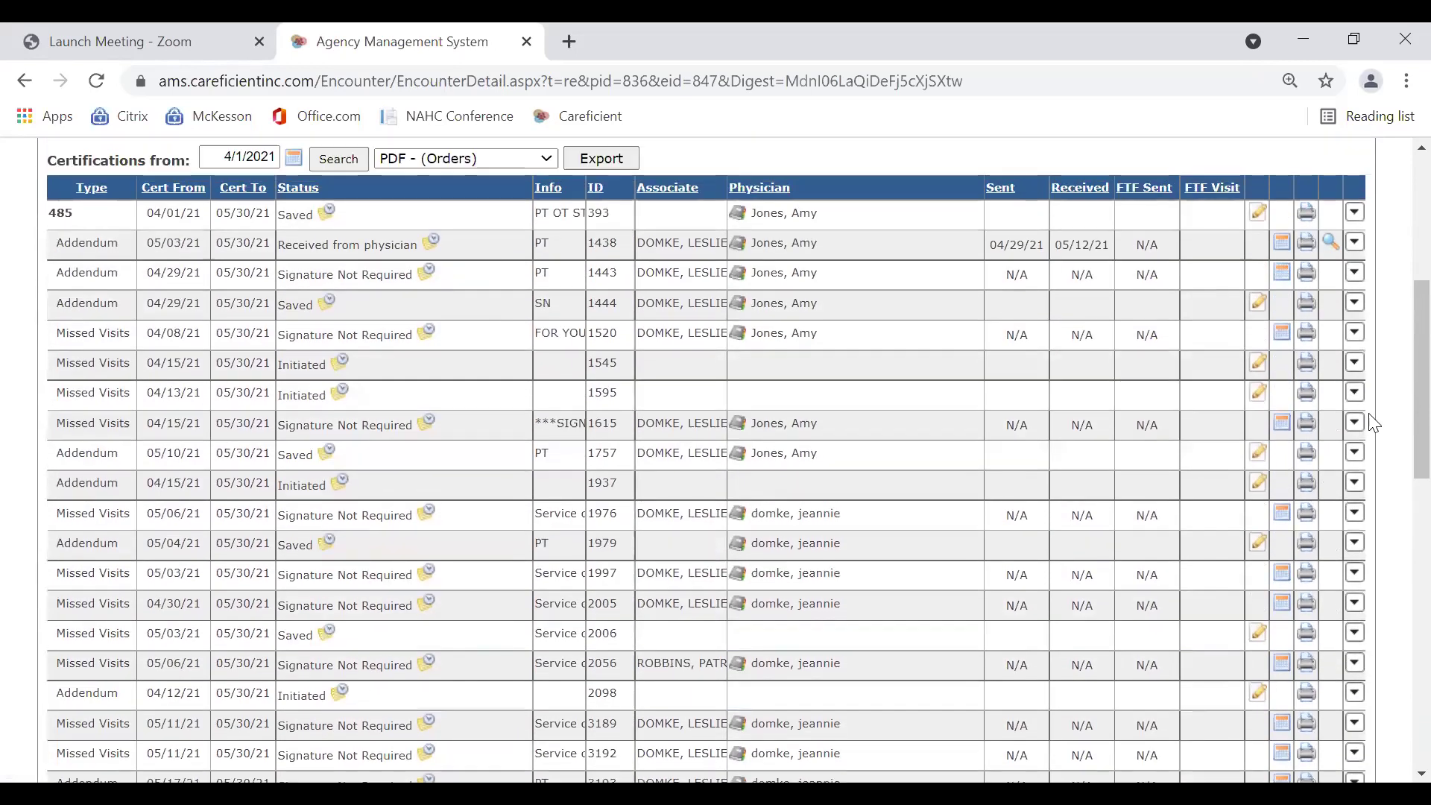
{"action": "scroll", "coordinate": [1374, 423], "scroll_direction": "up", "scroll_amount": 3}
{"action": "scroll", "coordinate": [103, 235], "scroll_direction": "up", "scroll_amount": 3}
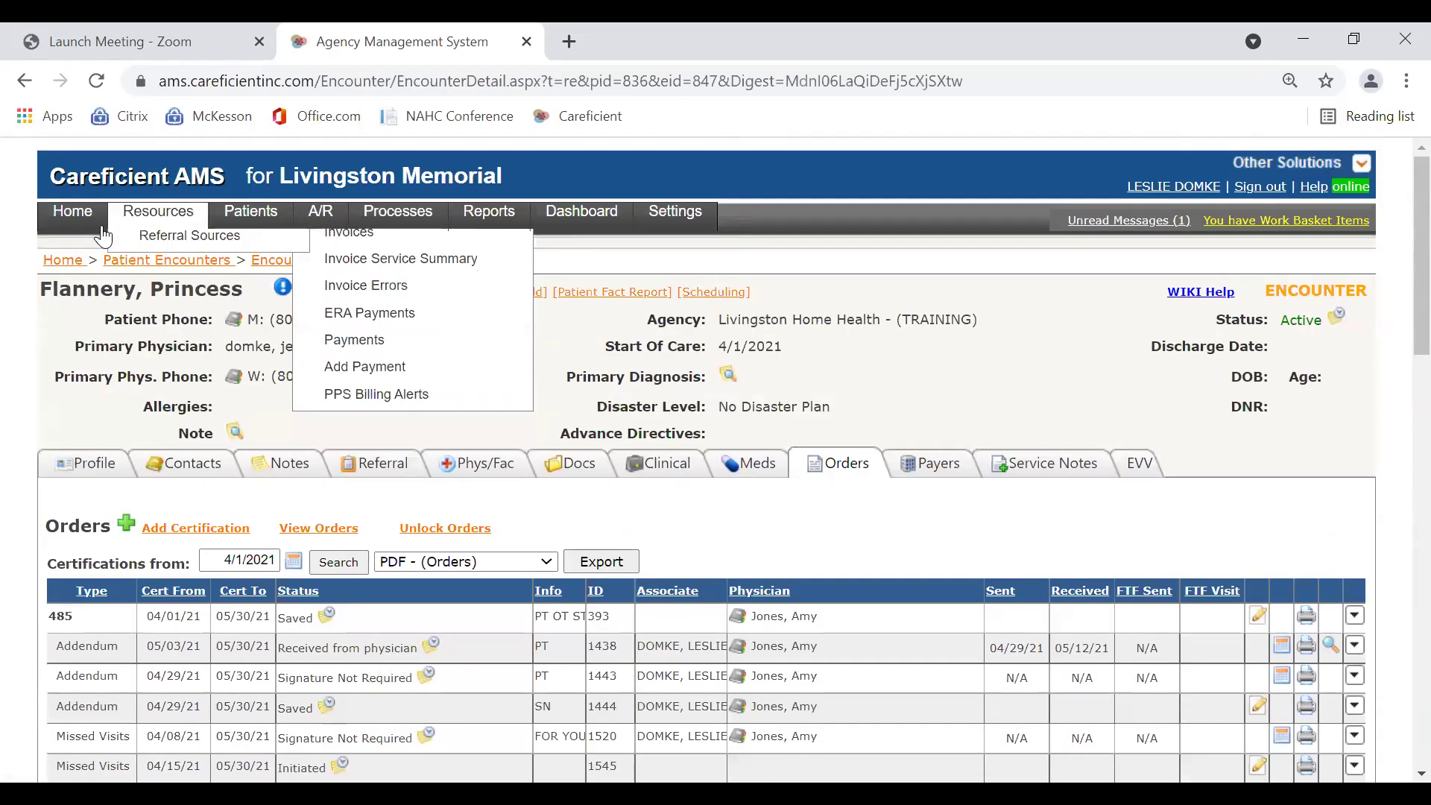
- Return to the home page and bring the patient search and the May 2021 calendar into view
{"action": "left_click", "coordinate": [64, 261]}
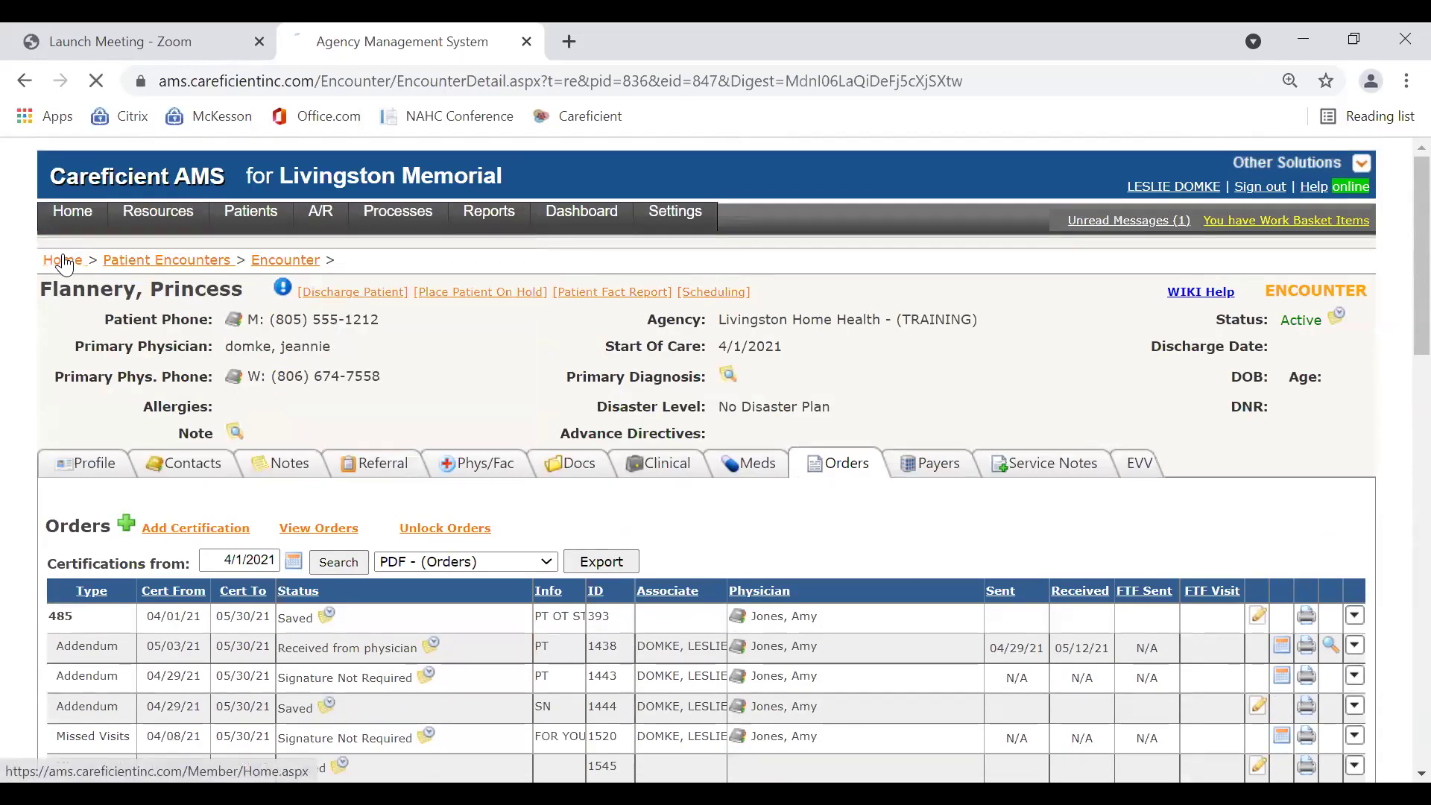
{"action": "scroll", "coordinate": [542, 522], "scroll_direction": "down", "scroll_amount": 4}
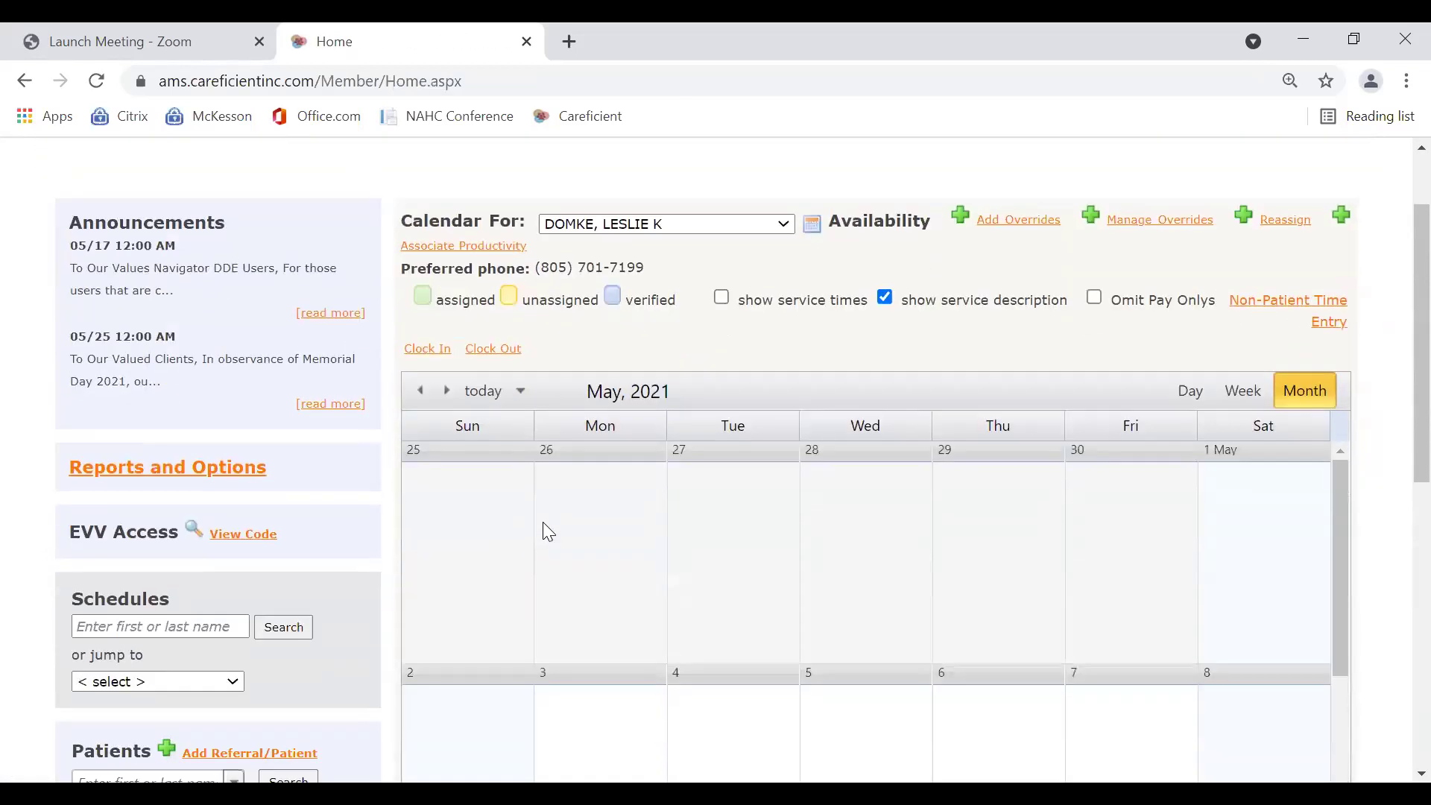
{"action": "left_click", "coordinate": [163, 559]}
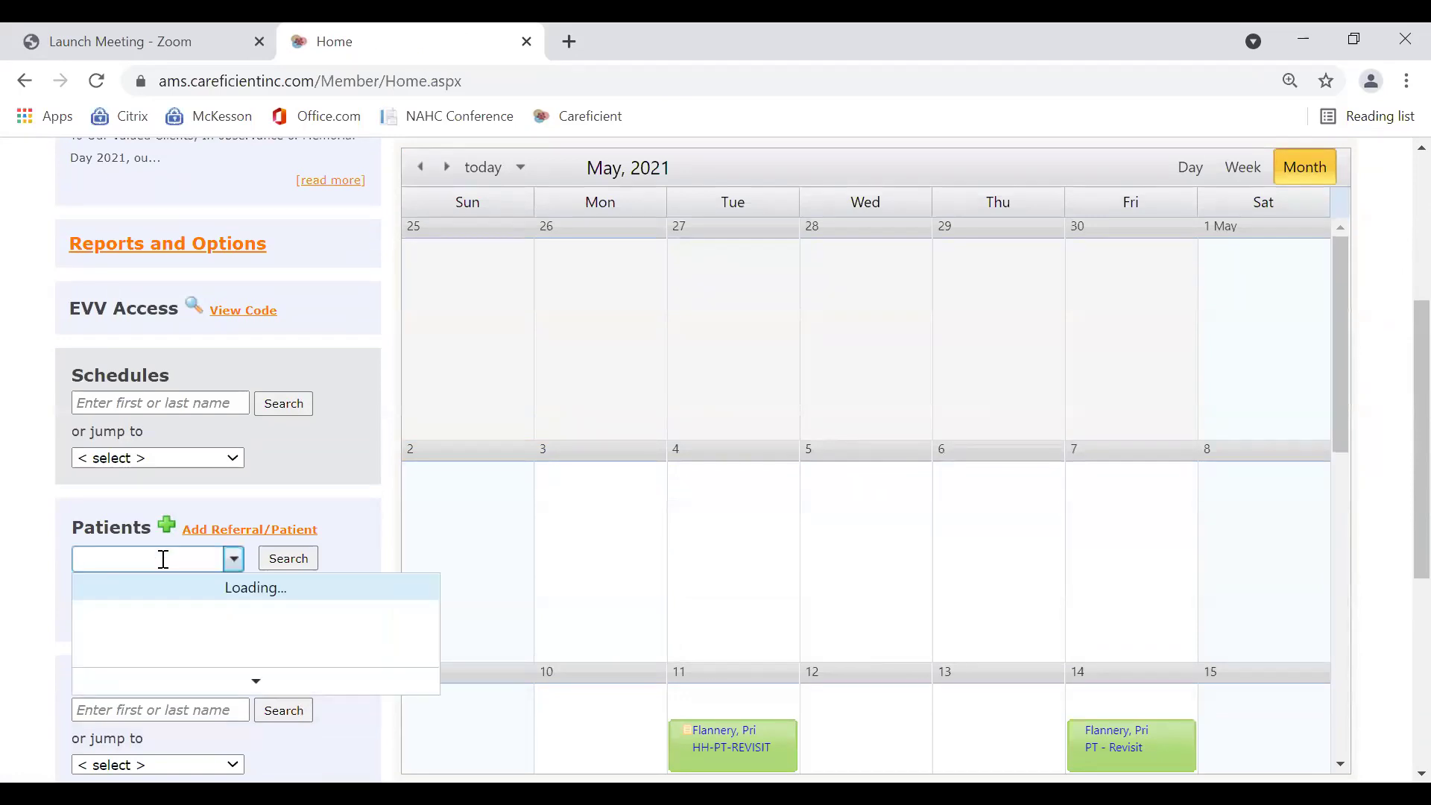
{"action": "type", "text": "Mil"}
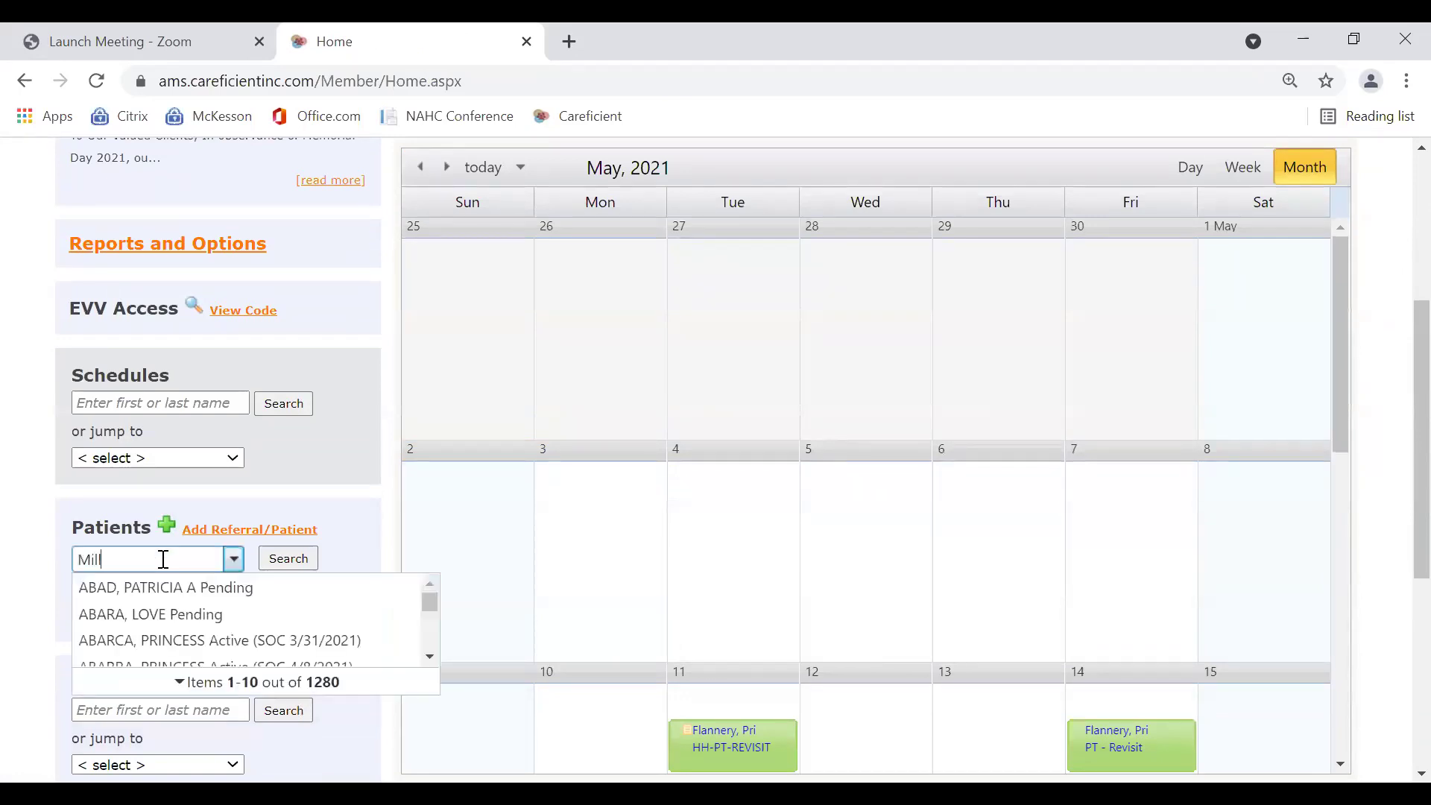
{"action": "key", "text": "BackSpace"}
{"action": "key", "text": "BackSpace"}
{"action": "key", "text": "BackSpace"}
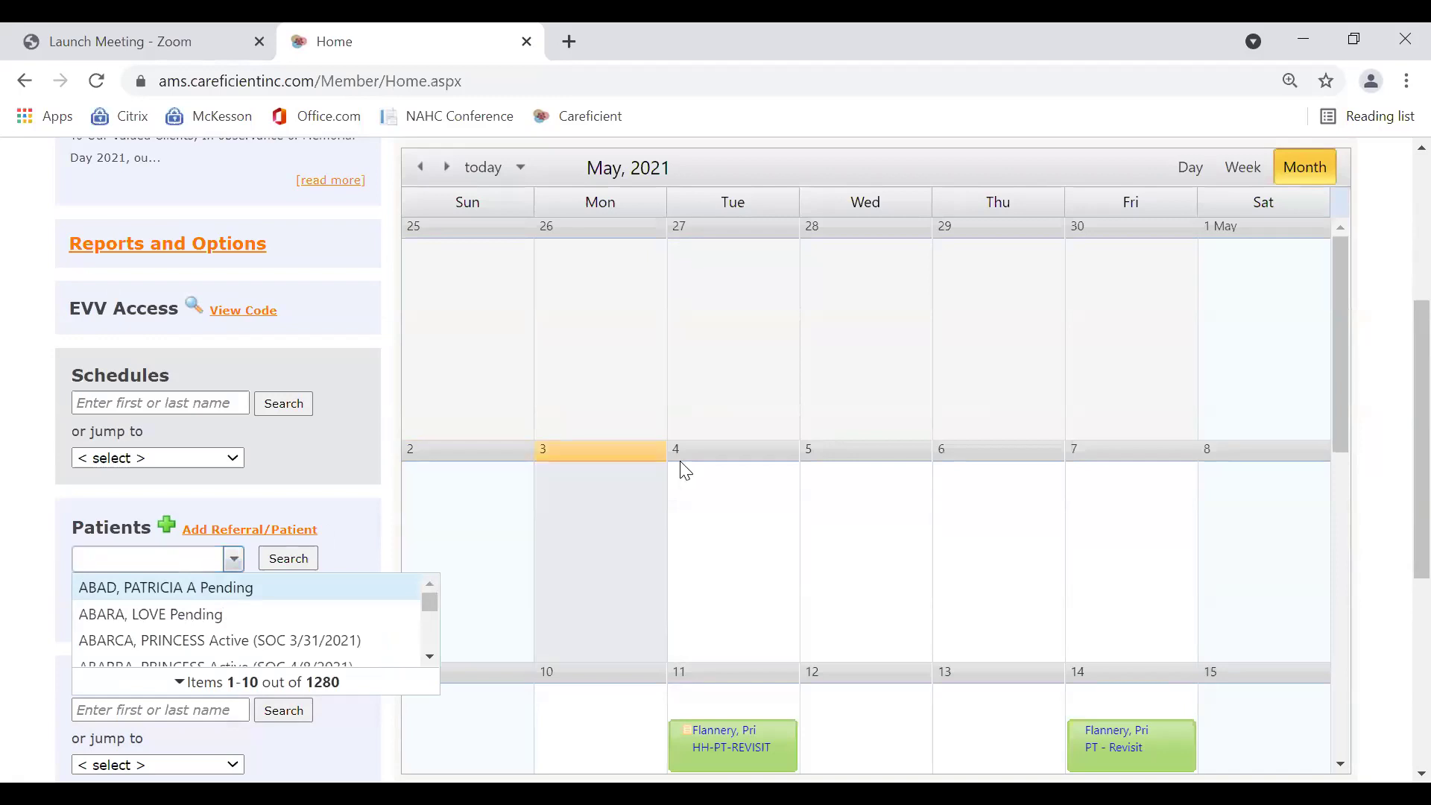
- Open the patient encounter of the HH-PT-REVISIT visit on May 11 from the calendar
{"action": "left_click", "coordinate": [757, 749]}
{"action": "left_click", "coordinate": [700, 745]}
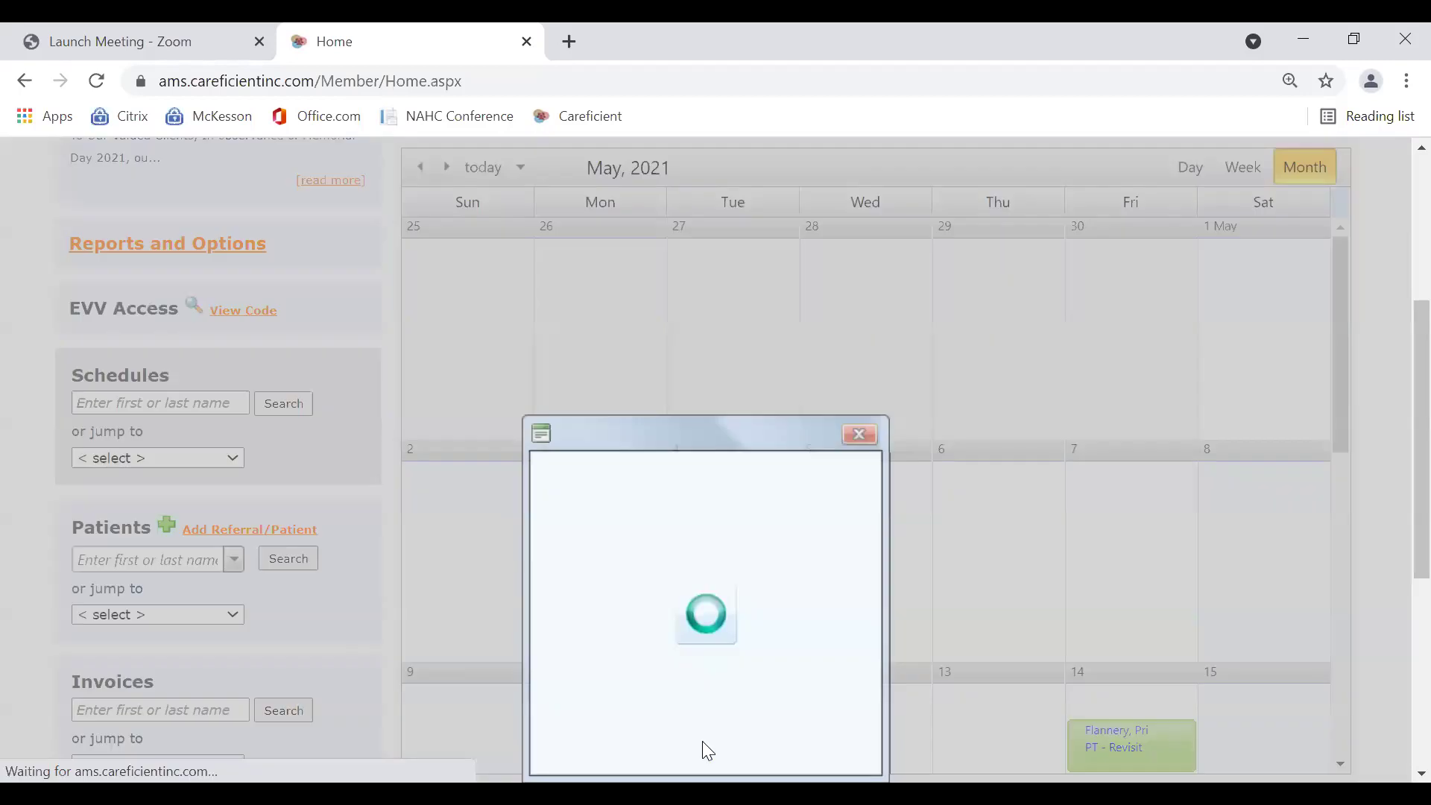
{"action": "left_click", "coordinate": [669, 723]}
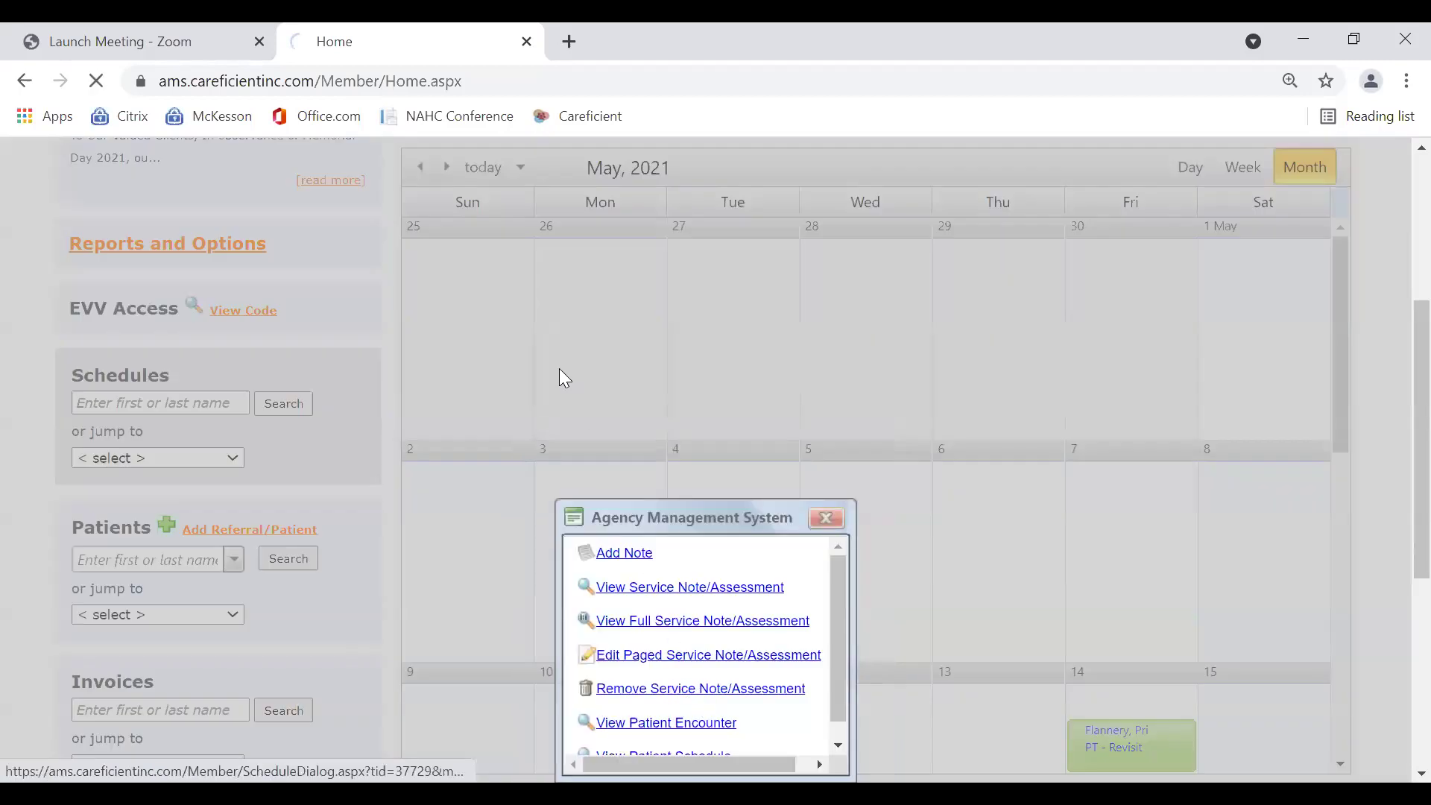
- Discharge the patient with reason "Discharge to home or self" and order type Discharge Summary Form, and save the discharge
{"action": "mouse_move", "coordinate": [220, 215]}
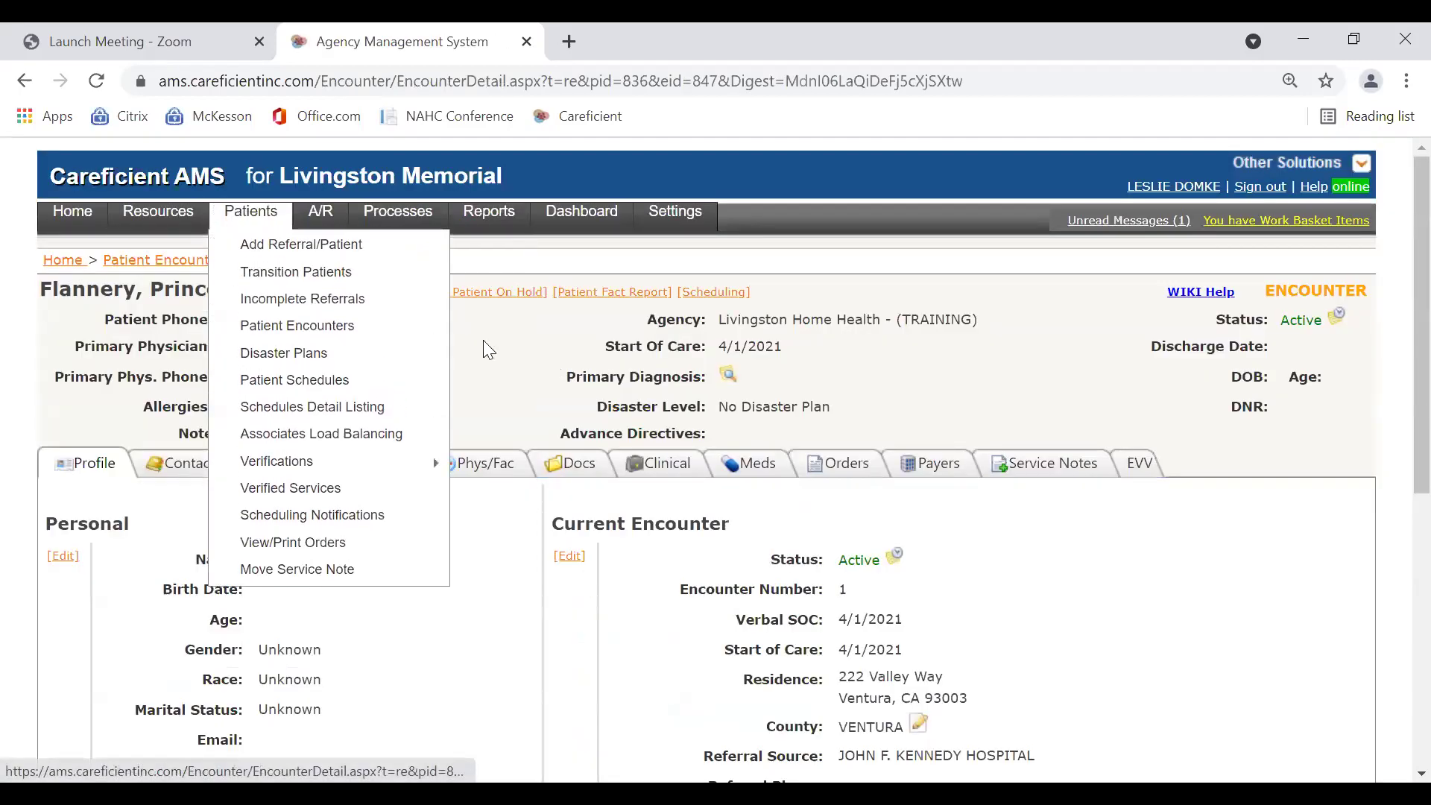
{"action": "left_click", "coordinate": [359, 292]}
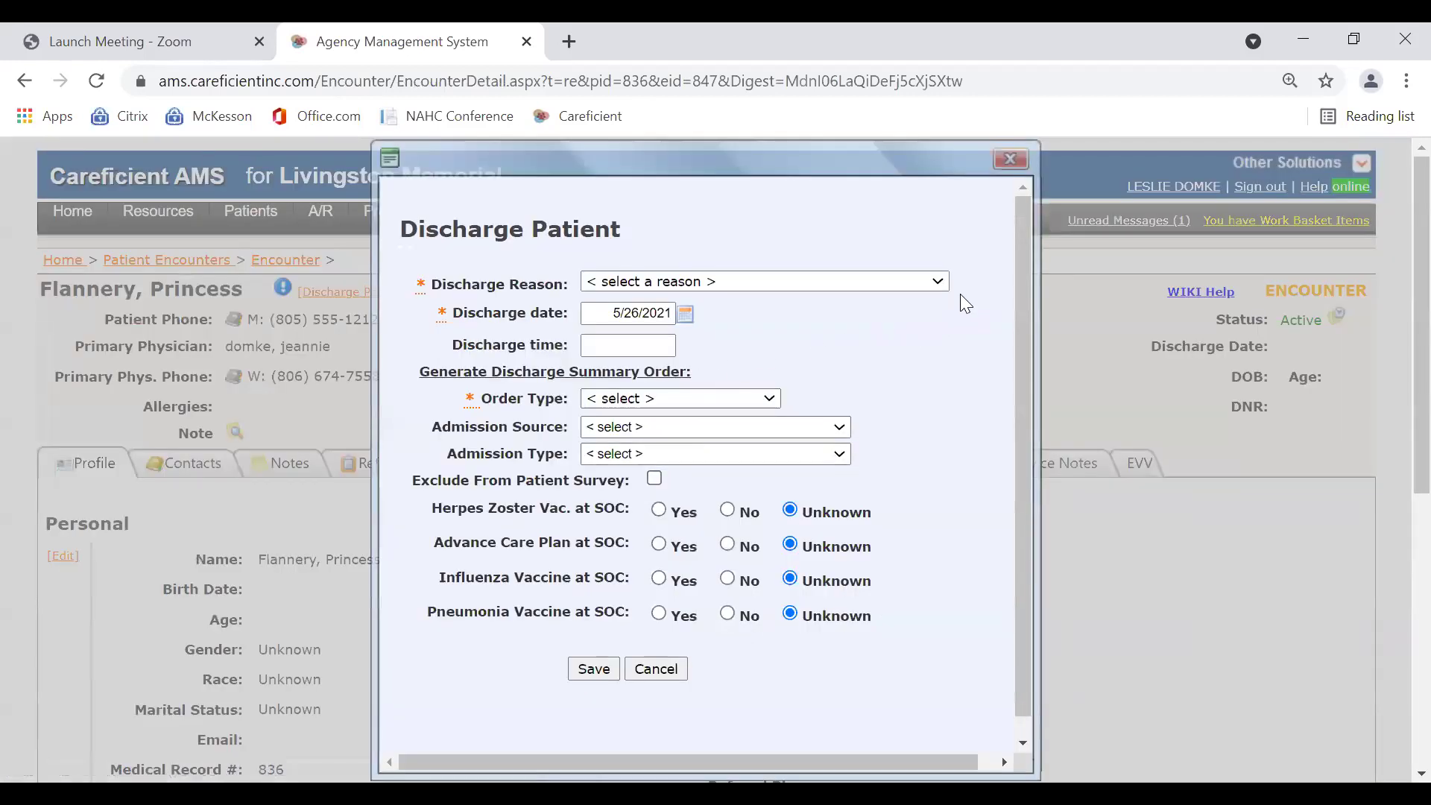
{"action": "left_click", "coordinate": [939, 281]}
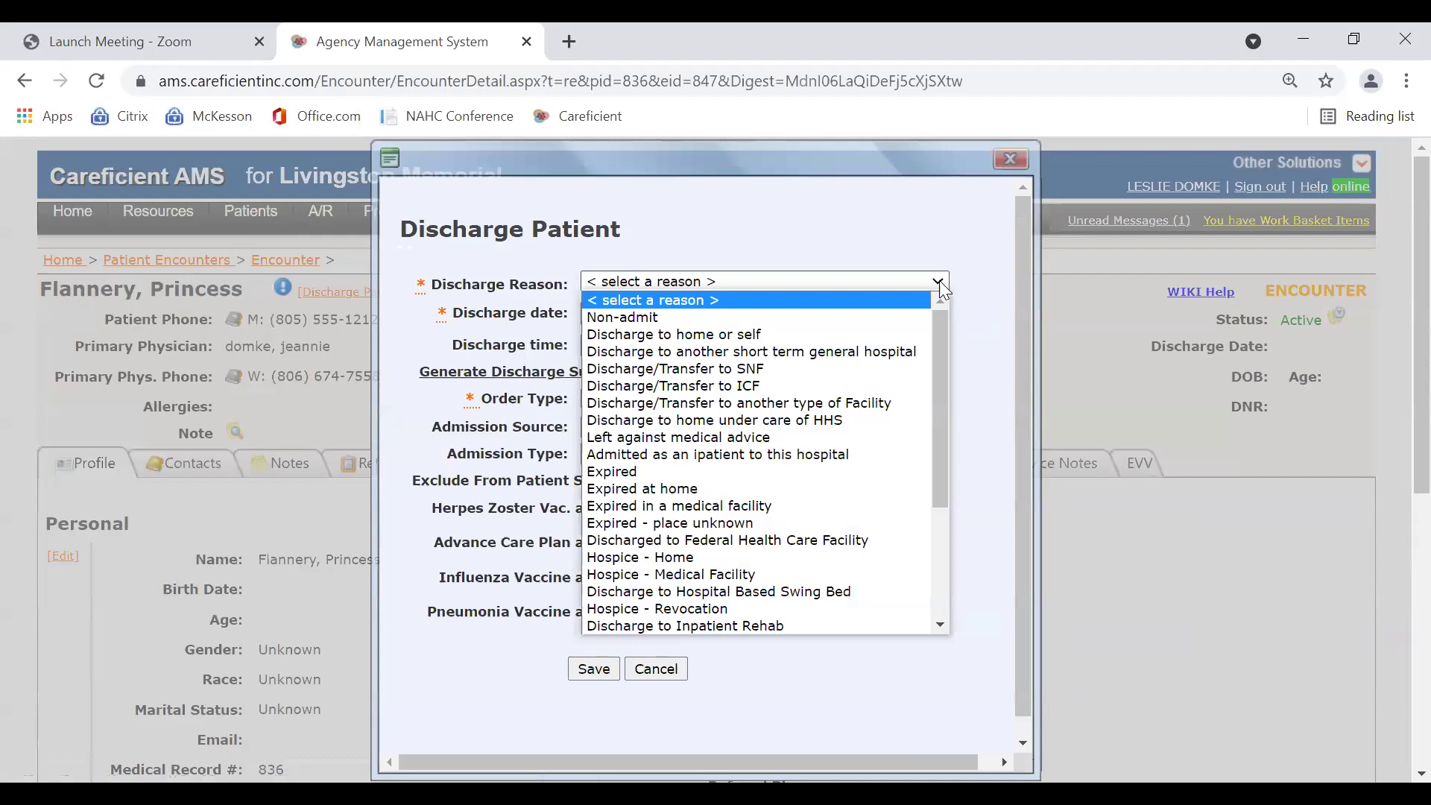
{"action": "left_click", "coordinate": [851, 335]}
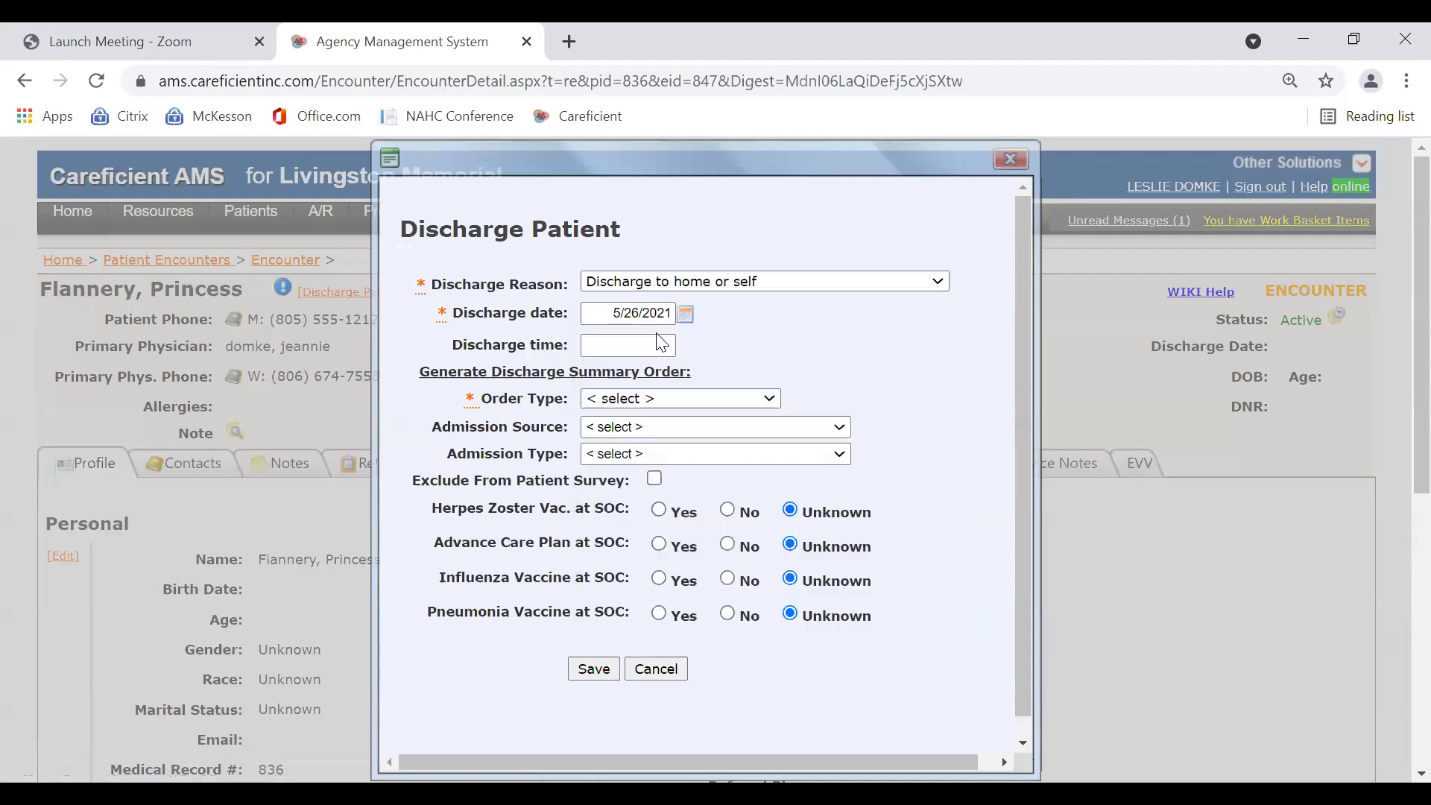
{"action": "left_click", "coordinate": [772, 401]}
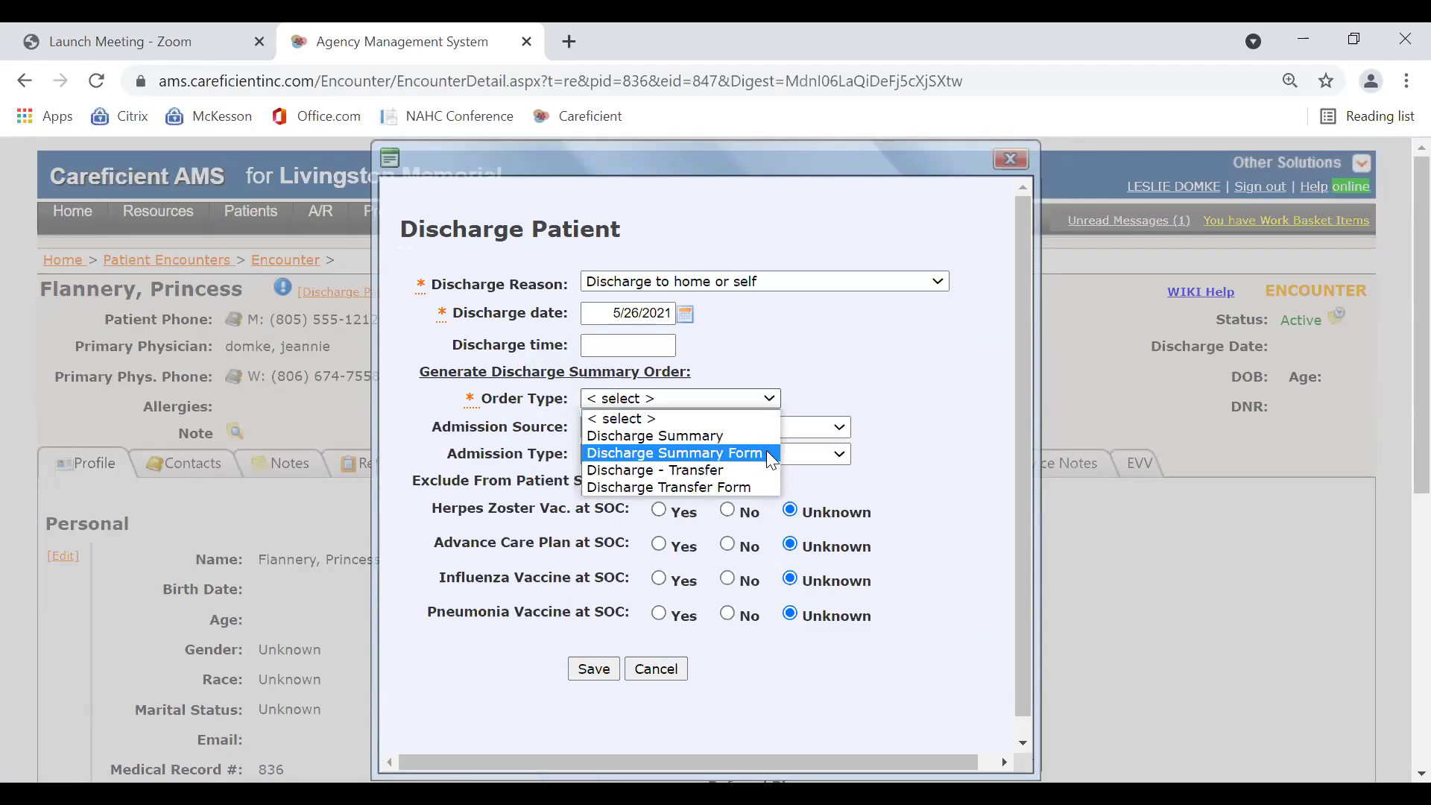
{"action": "left_click", "coordinate": [770, 452]}
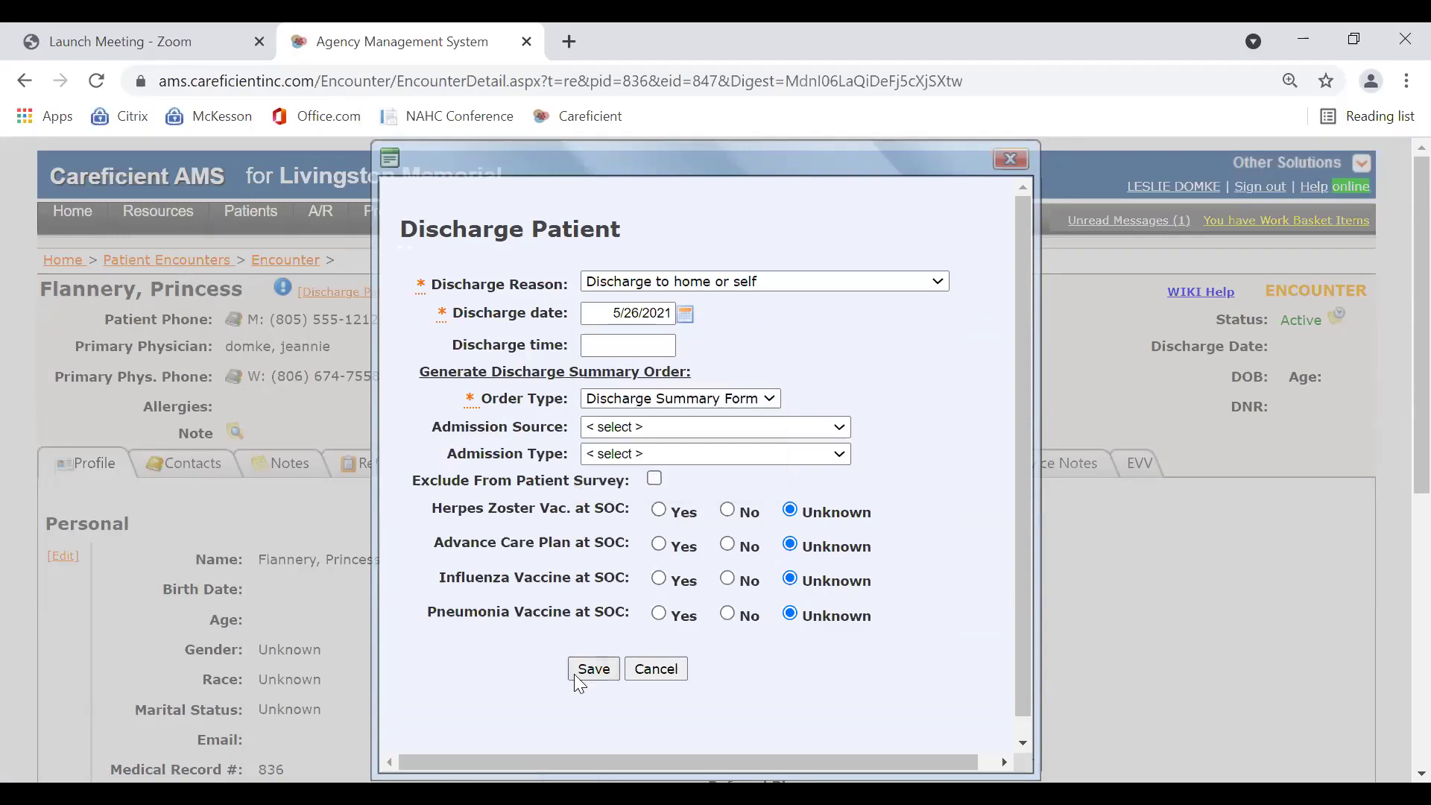
{"action": "left_click", "coordinate": [586, 675]}
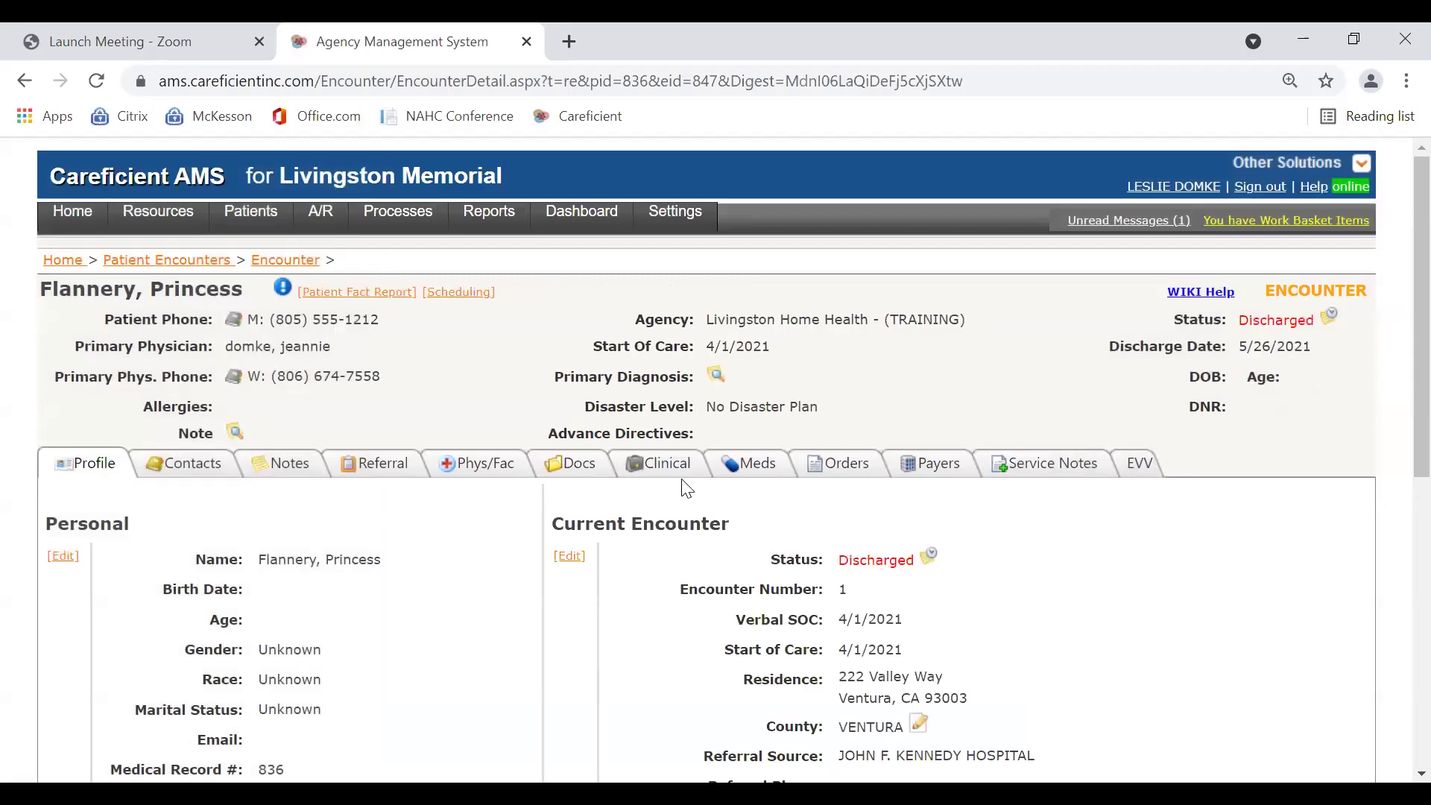
- Show the encounter's orders and open the discharge summary order dated 05/26/21 for editing
{"action": "left_click", "coordinate": [834, 466]}
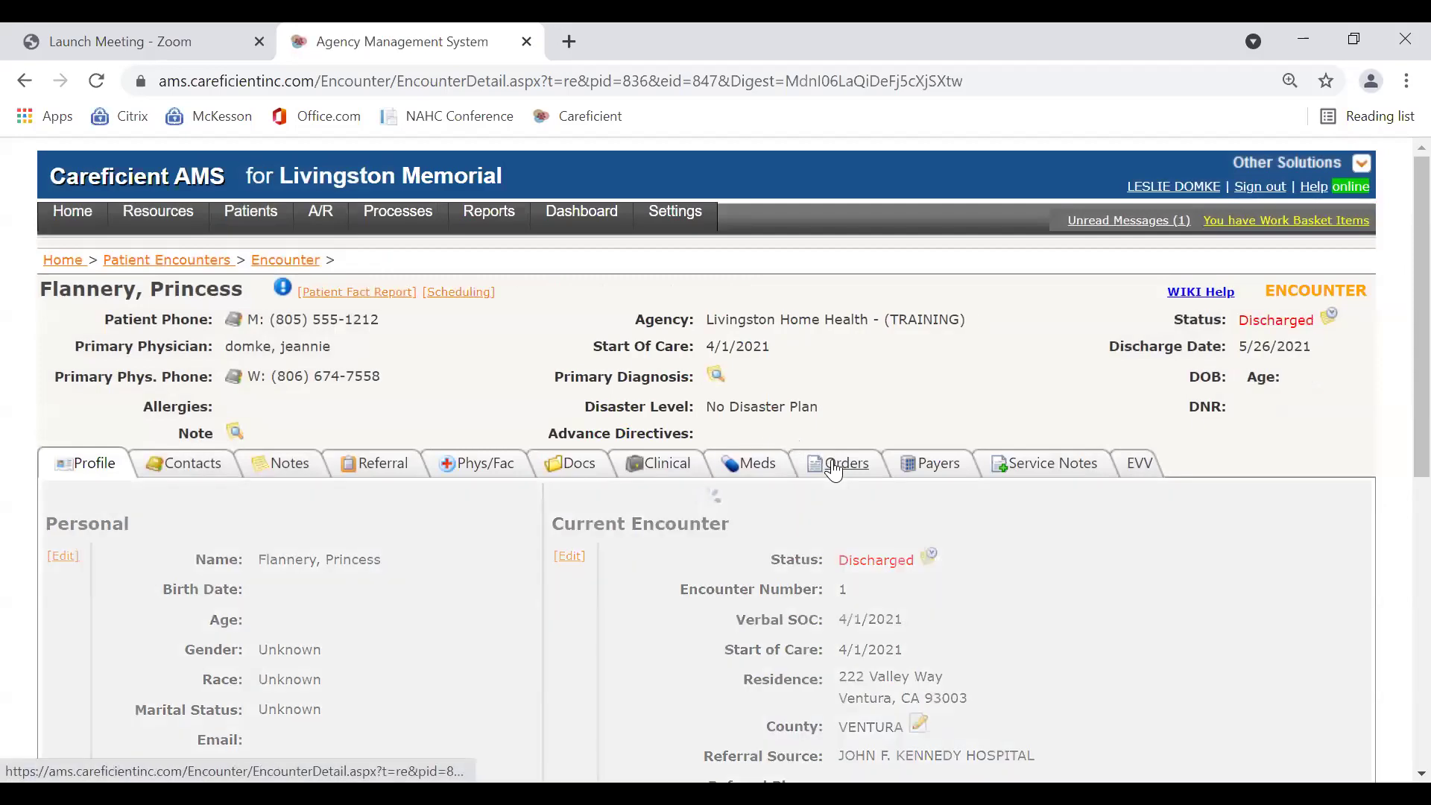
{"action": "scroll", "coordinate": [834, 469], "scroll_direction": "down", "scroll_amount": 9}
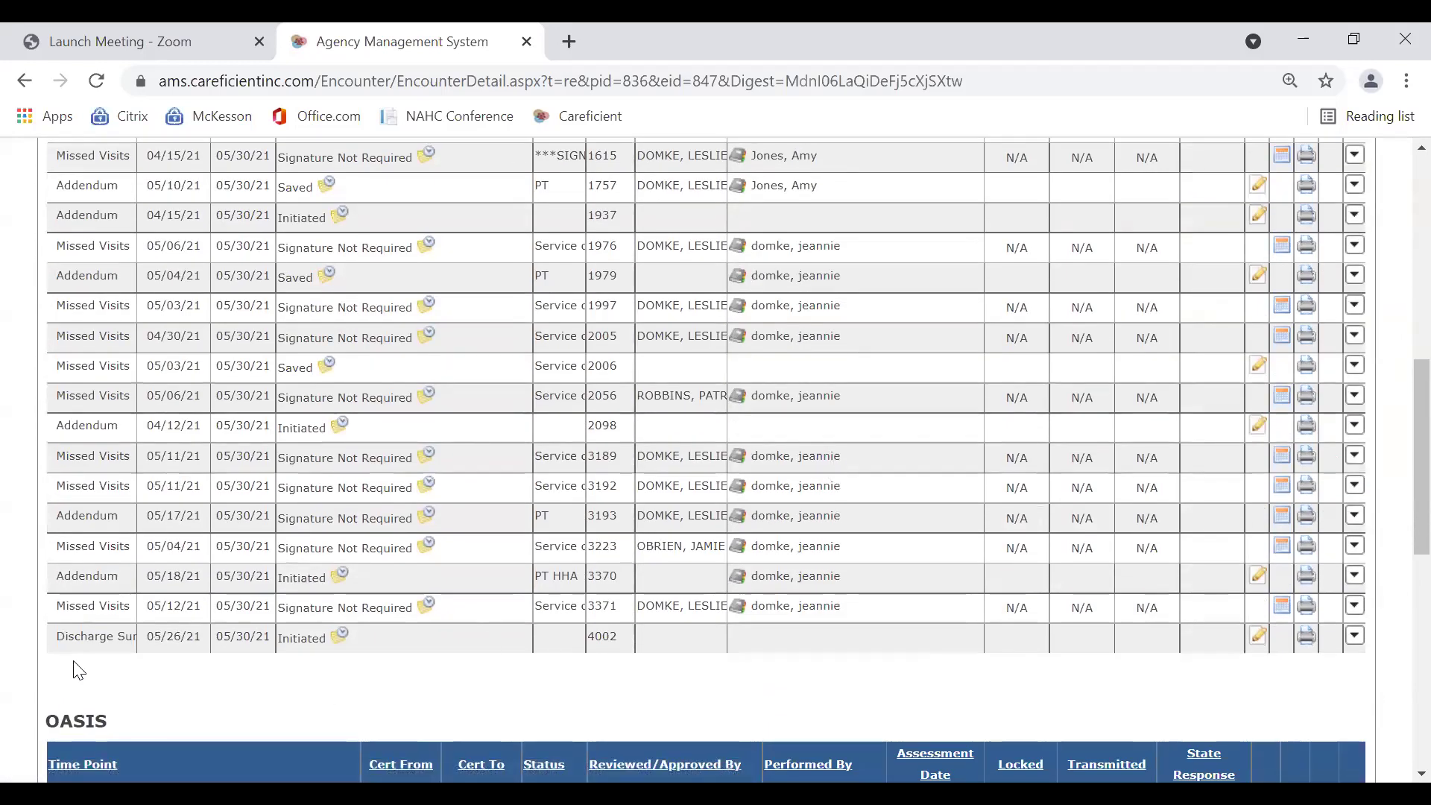
{"action": "scroll", "coordinate": [298, 522], "scroll_direction": "up", "scroll_amount": 6}
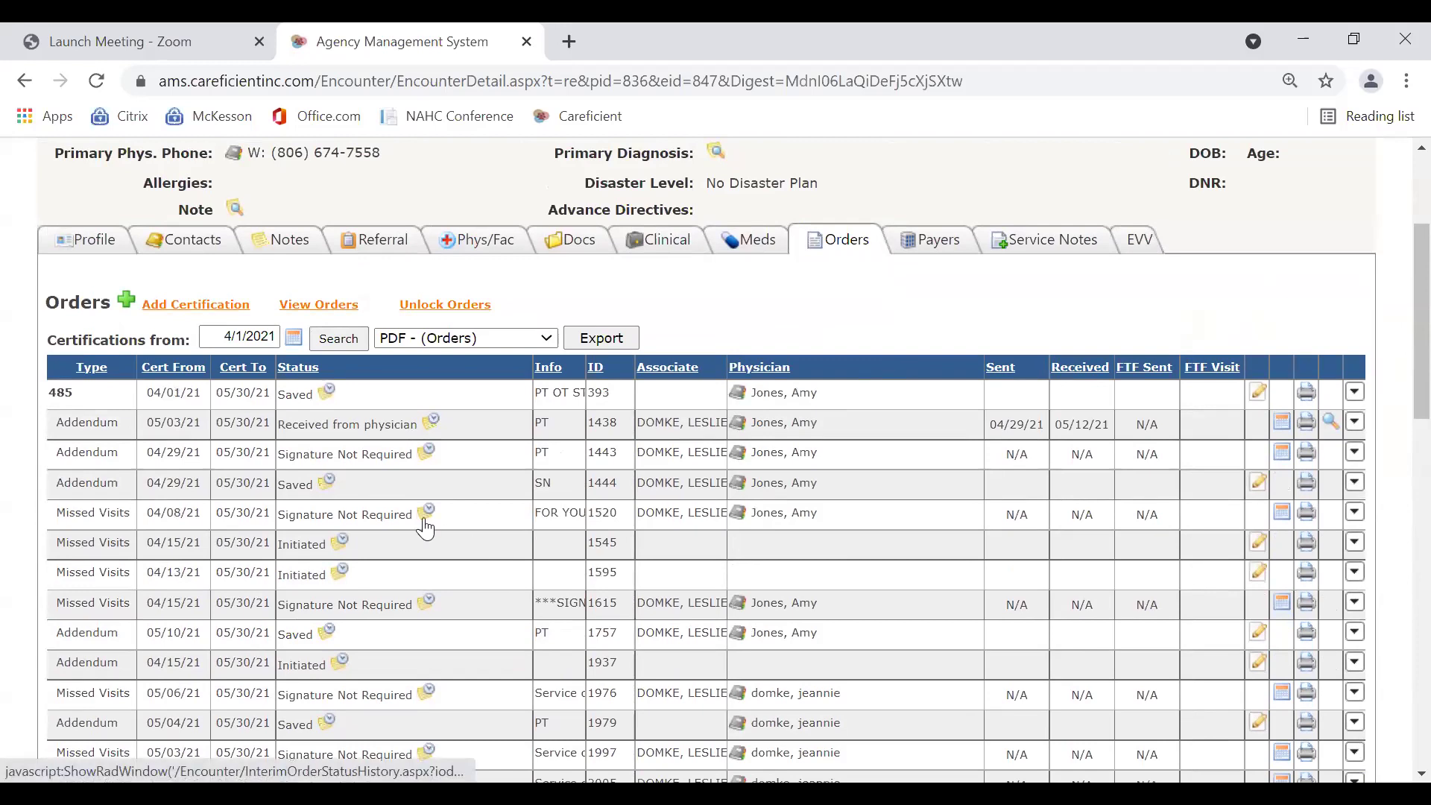
{"action": "scroll", "coordinate": [425, 527], "scroll_direction": "down", "scroll_amount": 6}
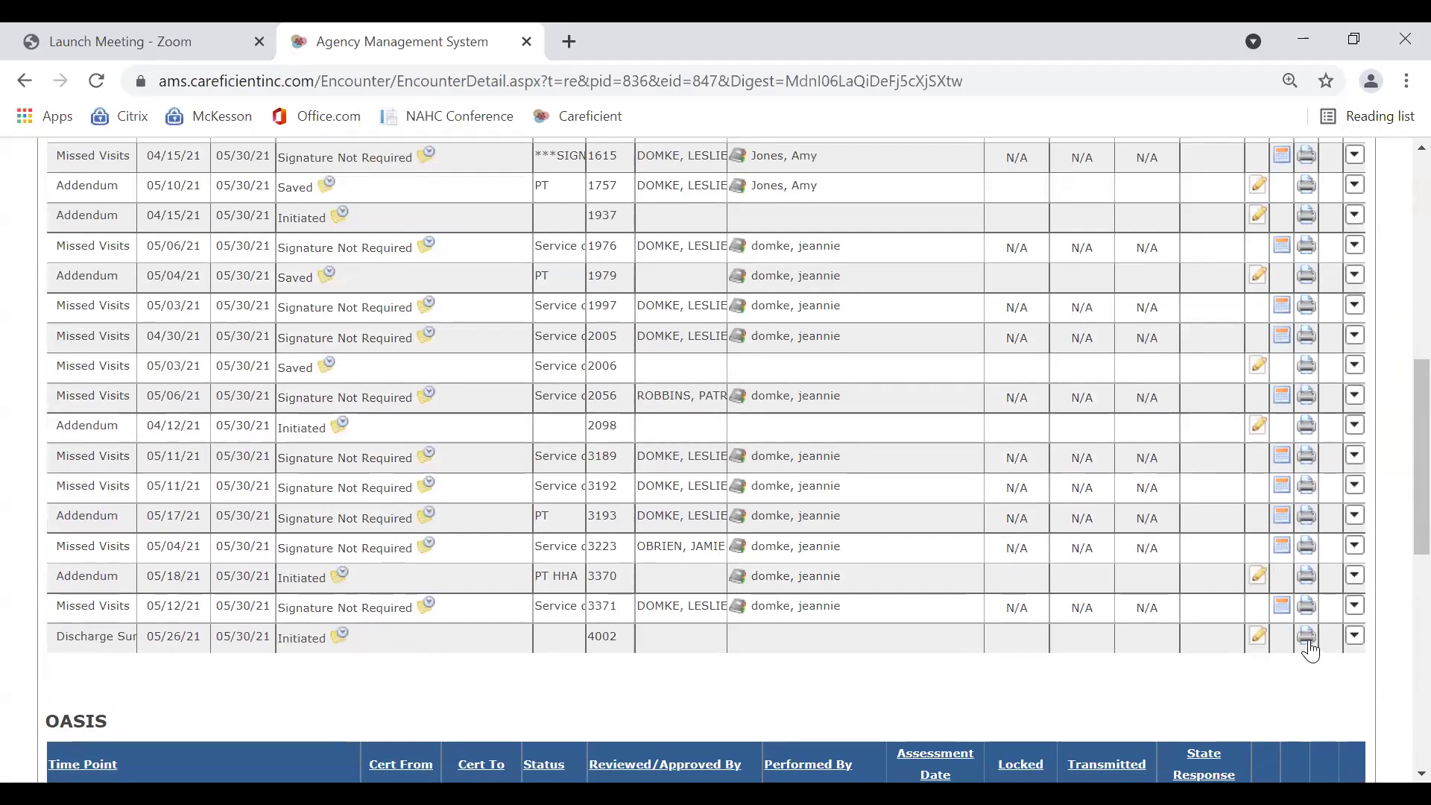
{"action": "left_click", "coordinate": [1256, 641]}
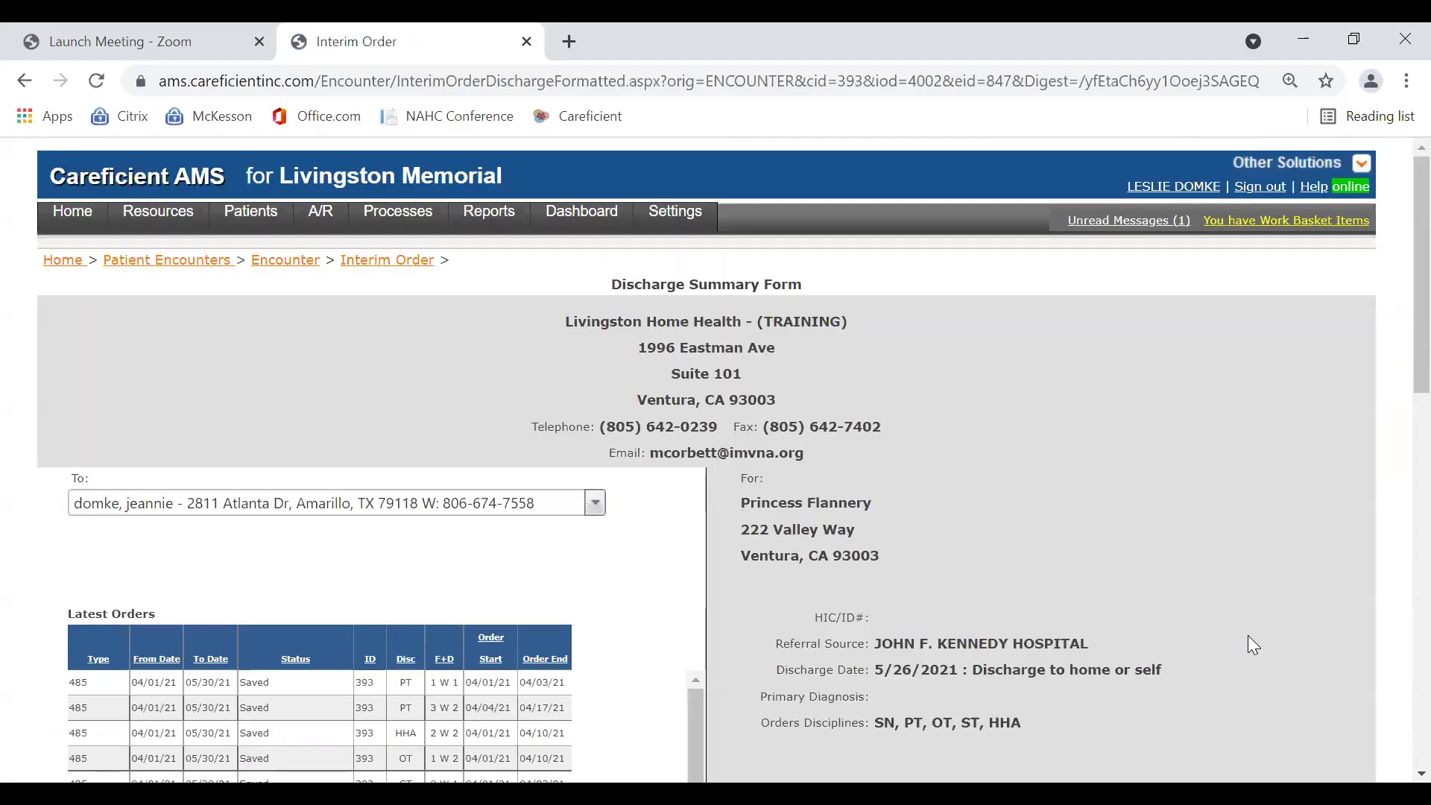
- Examine the discharge summary form's physician, latest orders, discharge details, medications and patient outcomes in meeting the plan of care goals
{"action": "scroll", "coordinate": [1178, 467], "scroll_direction": "down", "scroll_amount": 1}
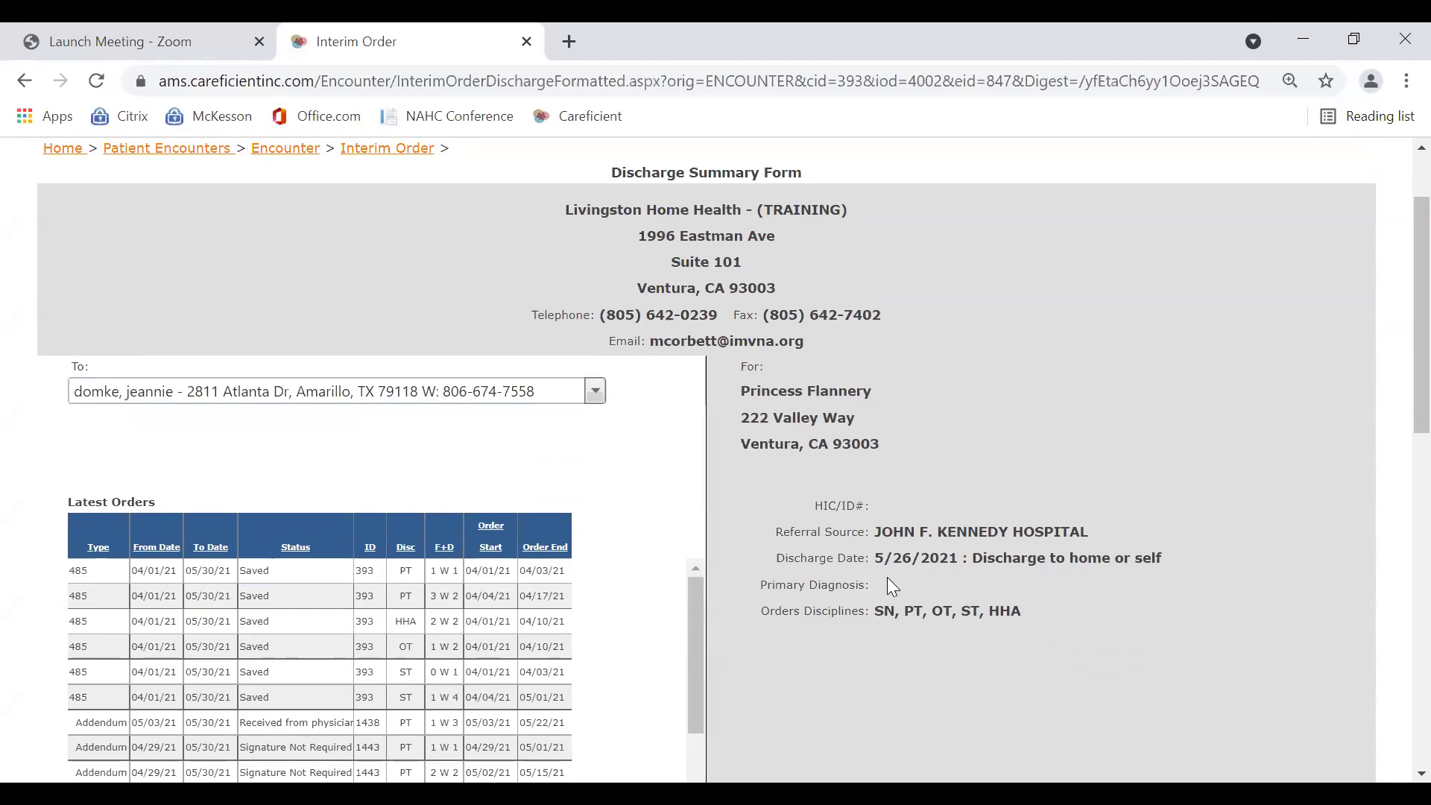
{"action": "scroll", "coordinate": [881, 662], "scroll_direction": "down", "scroll_amount": 1}
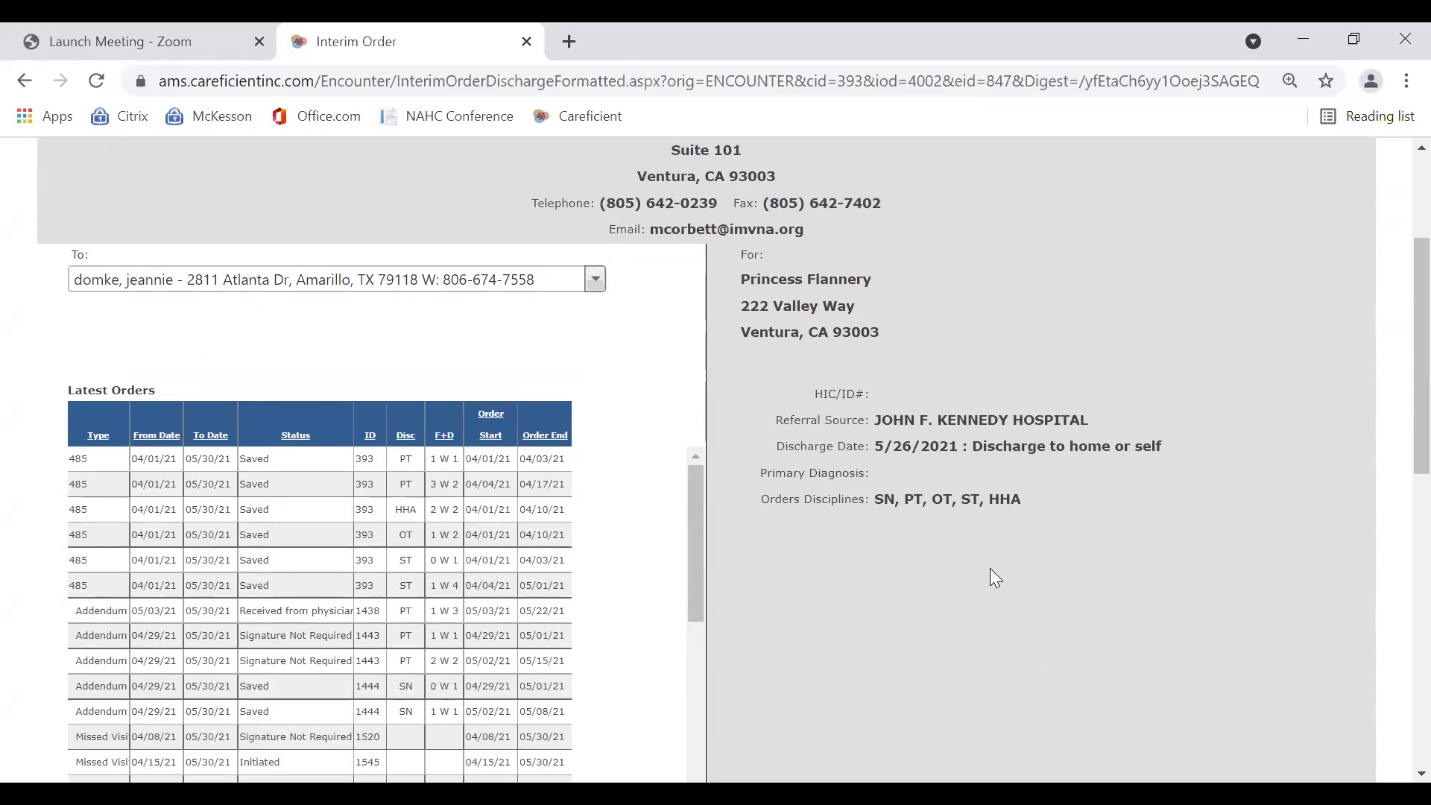
{"action": "scroll", "coordinate": [990, 568], "scroll_direction": "down", "scroll_amount": 1}
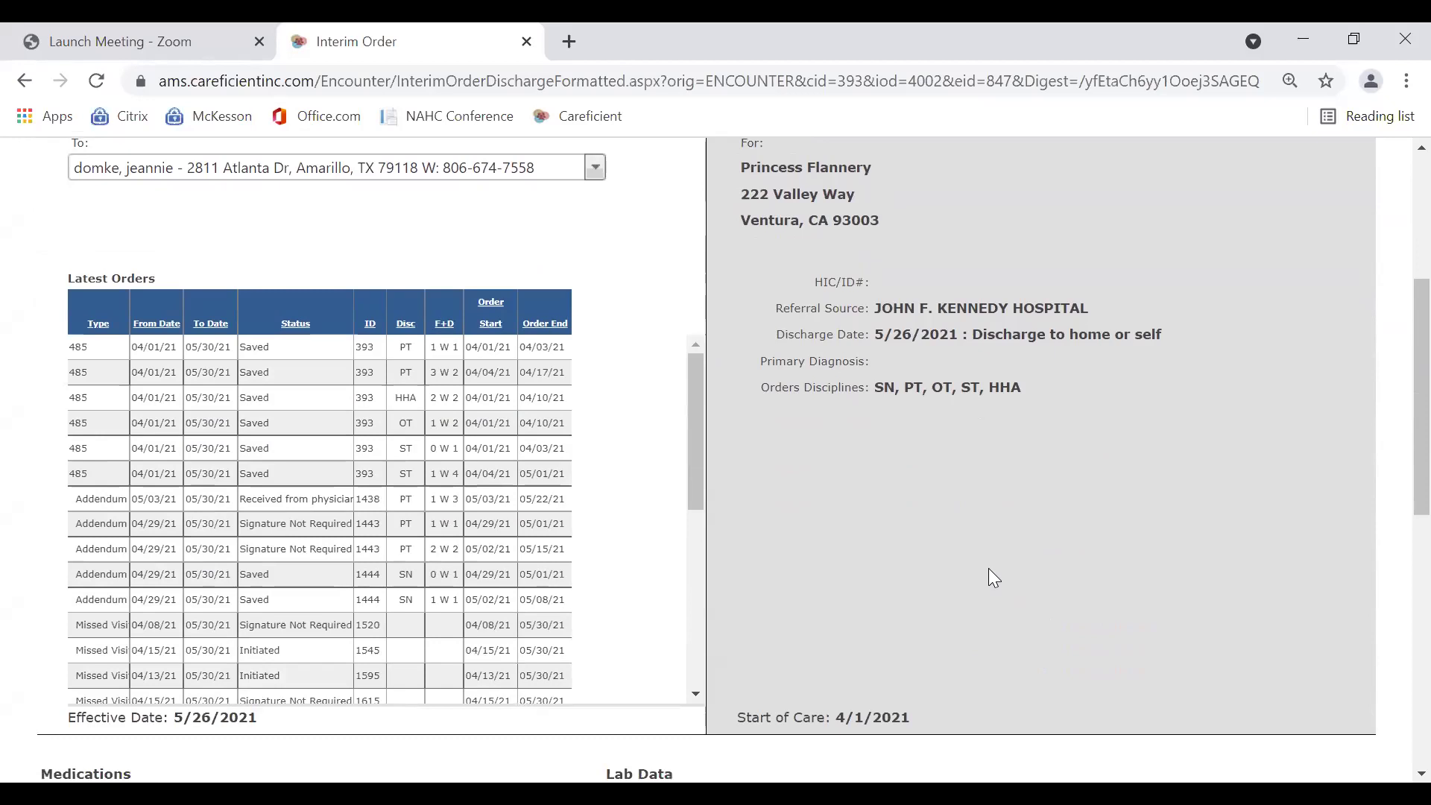
{"action": "scroll", "coordinate": [626, 278], "scroll_direction": "up", "scroll_amount": 2}
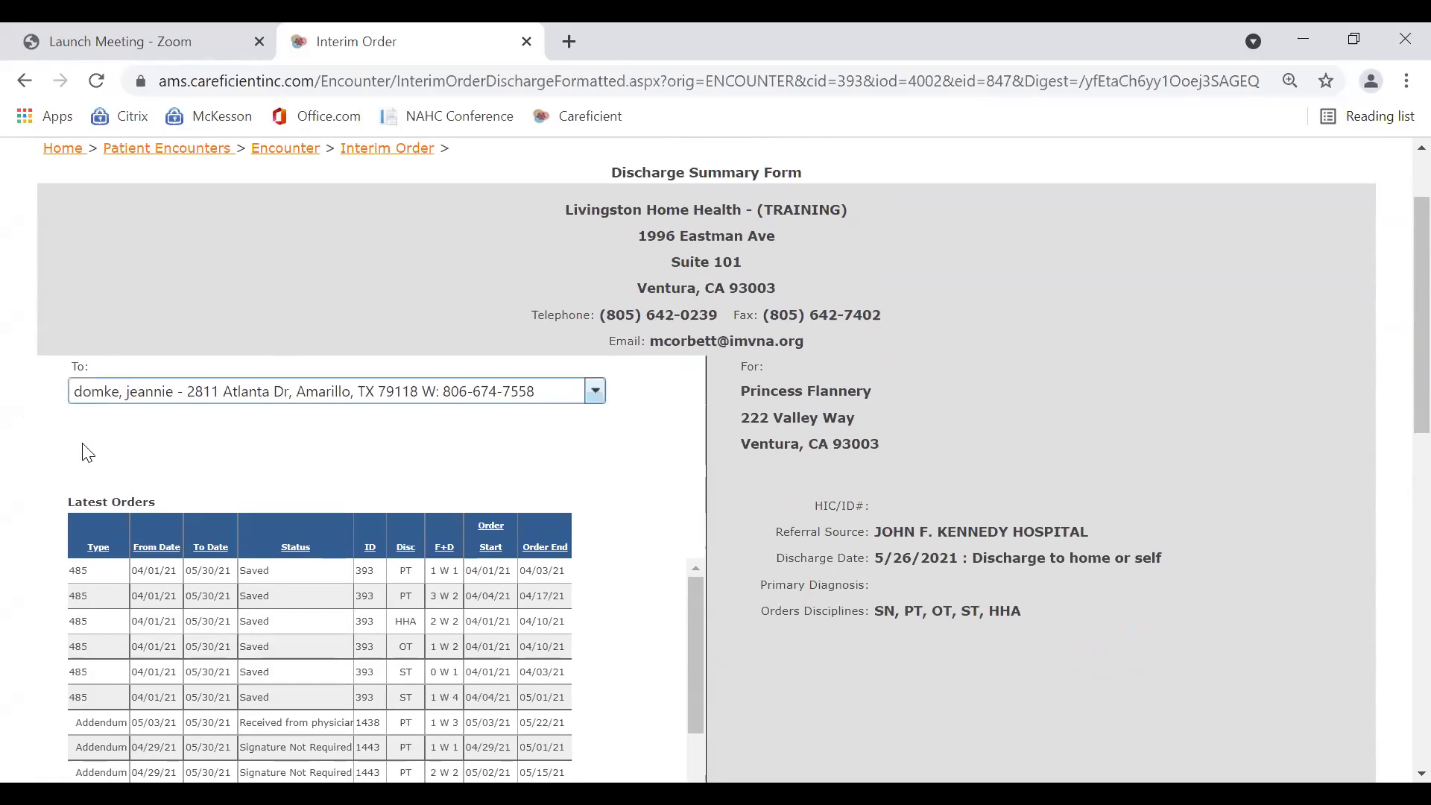
{"action": "scroll", "coordinate": [667, 626], "scroll_direction": "down", "scroll_amount": 1}
{"action": "scroll", "coordinate": [665, 624], "scroll_direction": "down", "scroll_amount": 5}
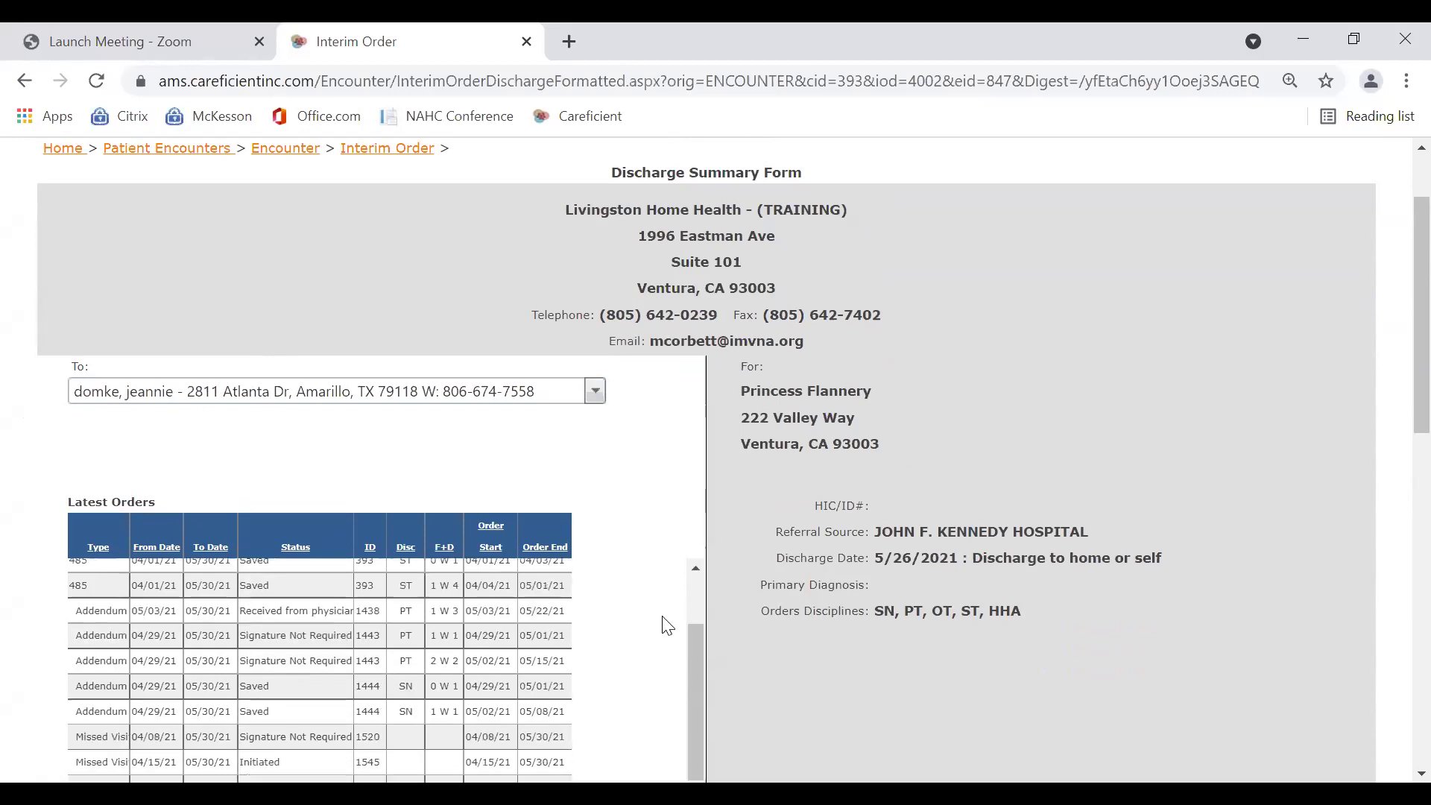
{"action": "scroll", "coordinate": [1280, 467], "scroll_direction": "down", "scroll_amount": 7}
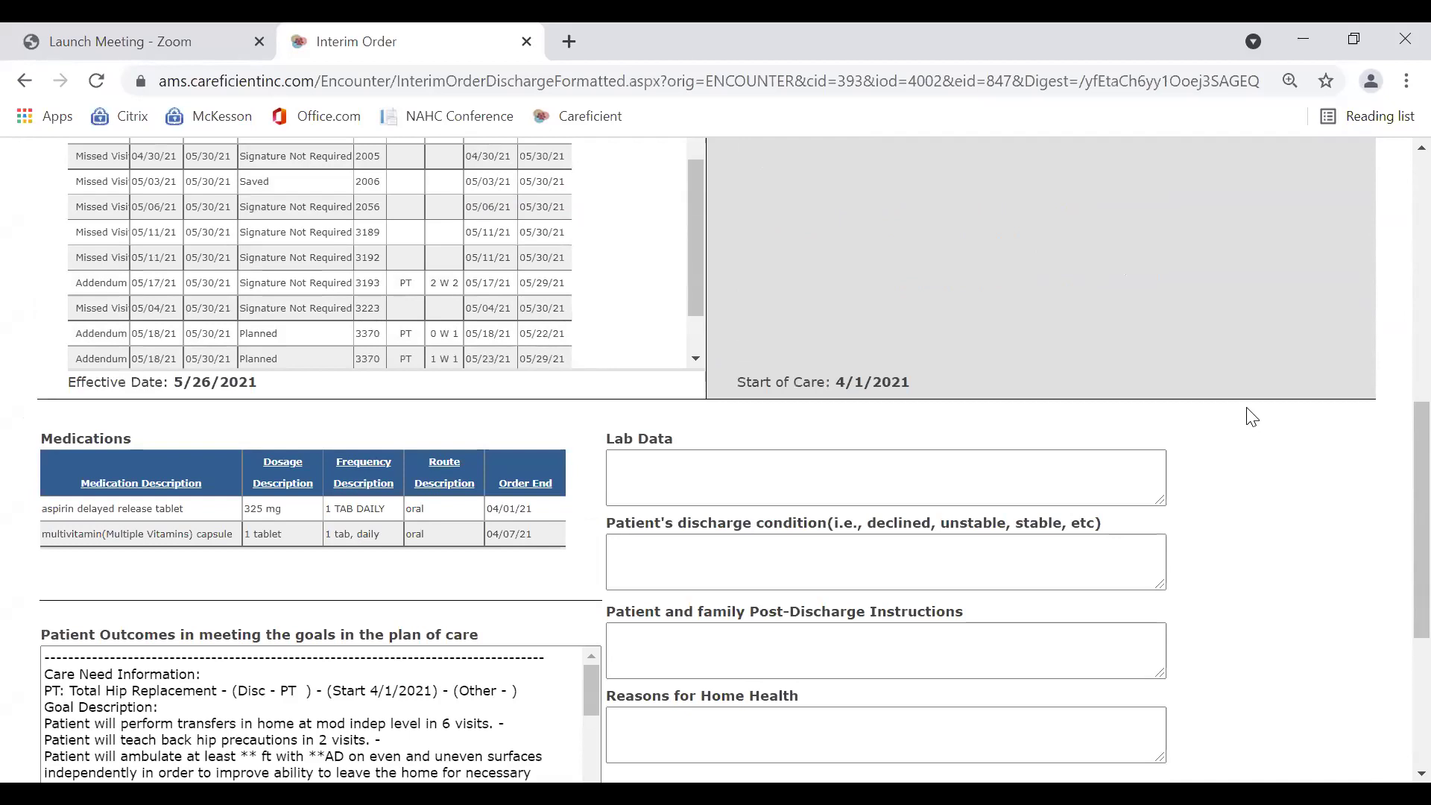
{"action": "scroll", "coordinate": [1249, 416], "scroll_direction": "down", "scroll_amount": 1}
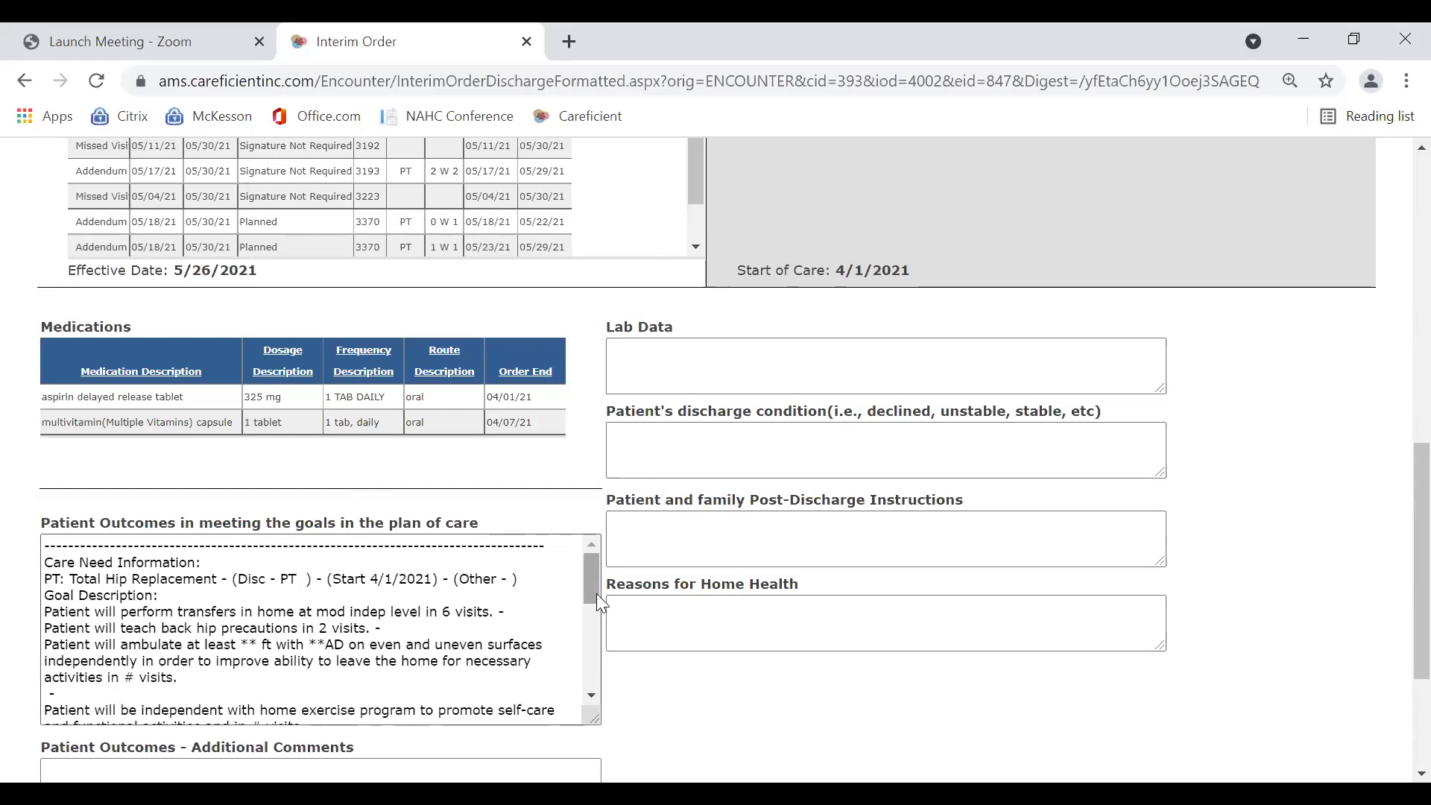
{"action": "left_click_drag", "start_coordinate": [596, 578], "coordinate": [556, 539]}
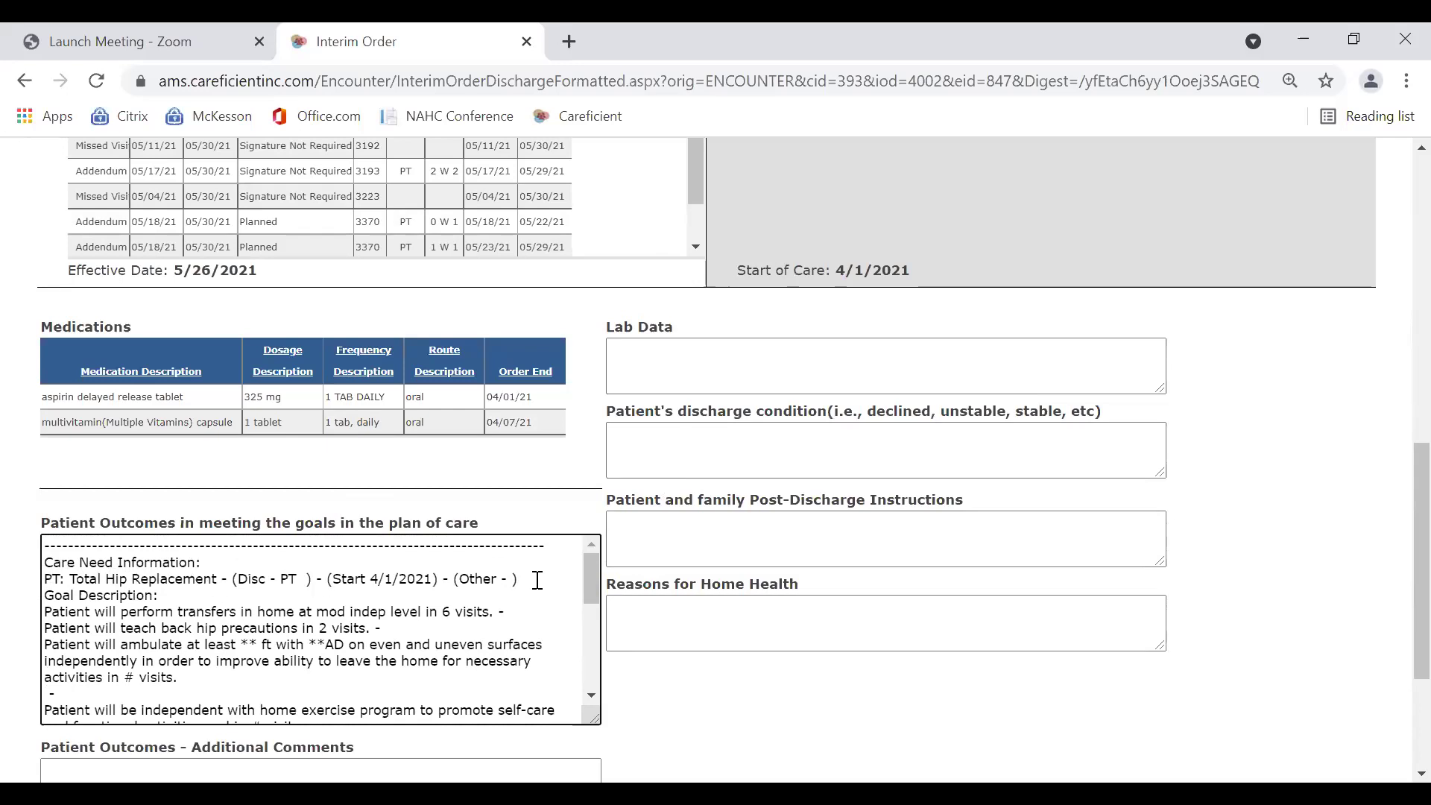
{"action": "left_click_drag", "start_coordinate": [594, 580], "coordinate": [592, 646]}
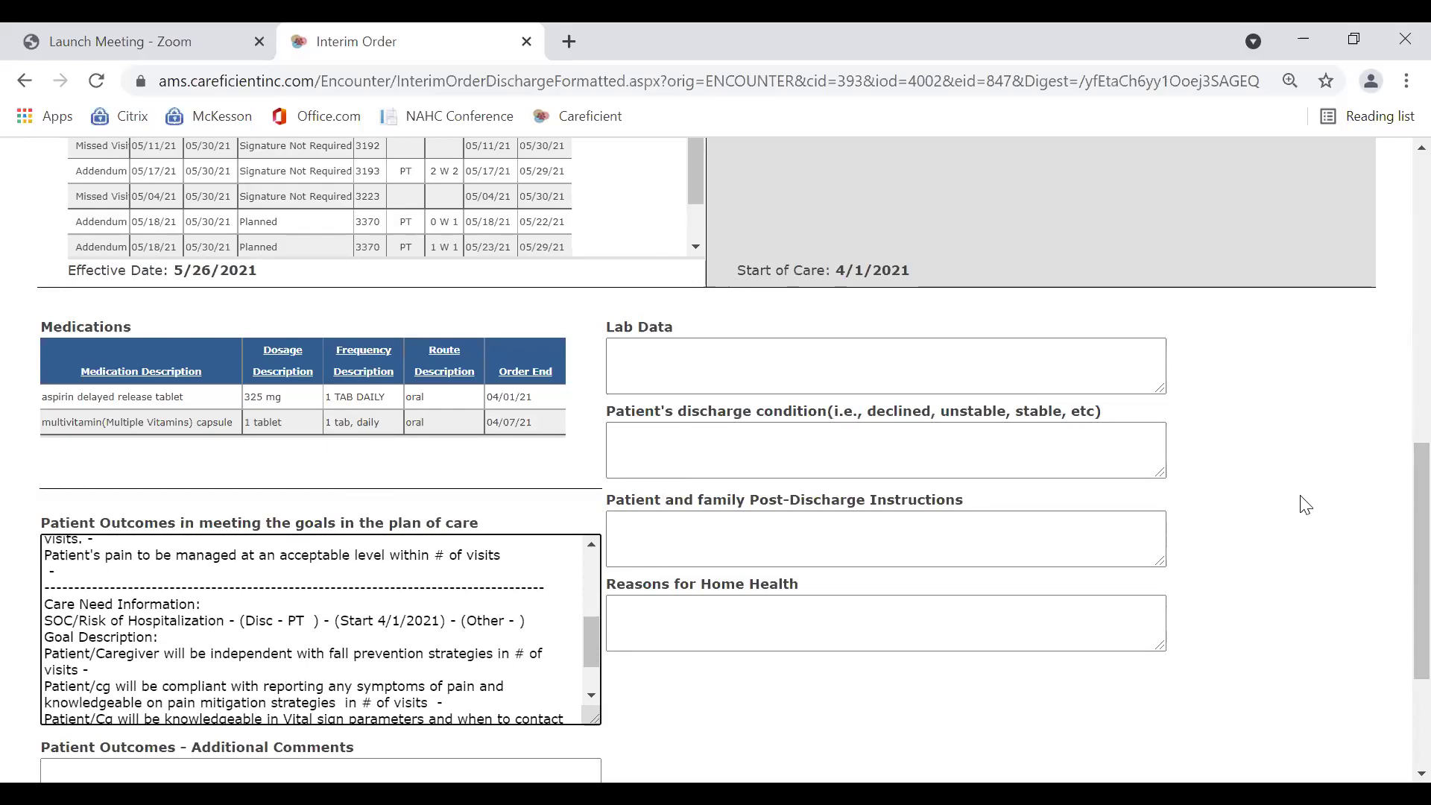
{"action": "scroll", "coordinate": [1300, 502], "scroll_direction": "down", "scroll_amount": 3}
{"action": "scroll", "coordinate": [1302, 505], "scroll_direction": "up", "scroll_amount": 2}
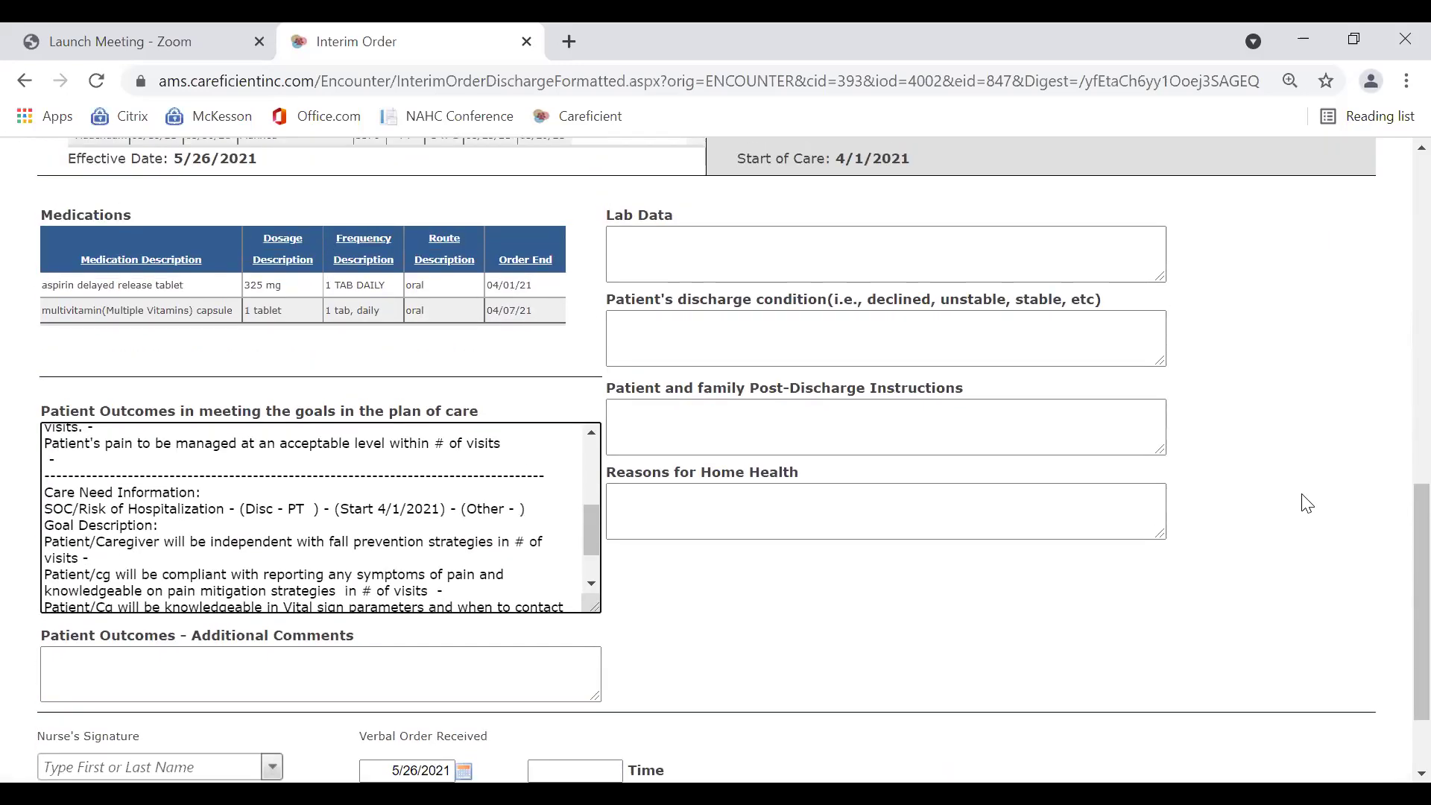
- Enter "na" as the lab data and "stable" as the patient's discharge condition
{"action": "left_click", "coordinate": [943, 255]}
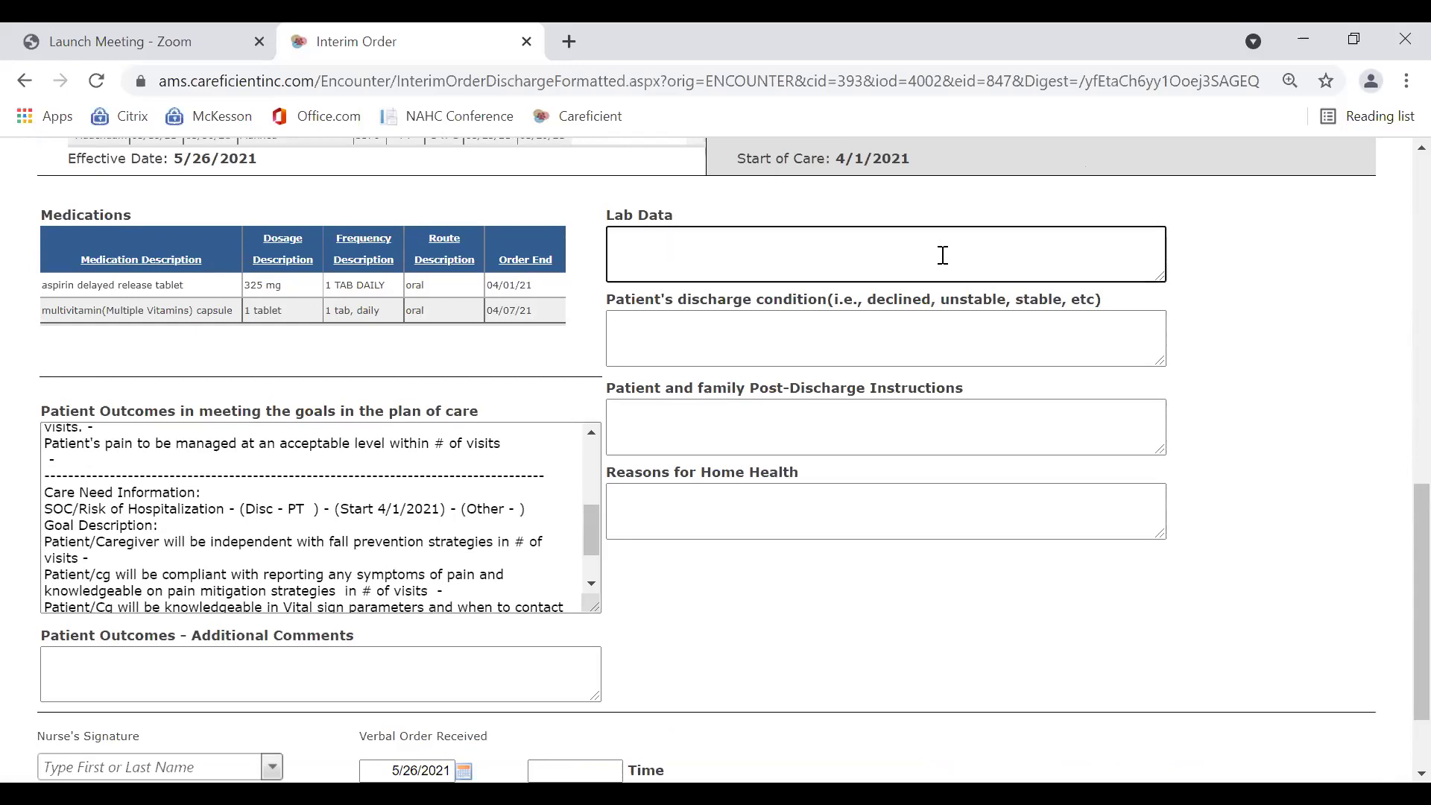
{"action": "type", "text": "na"}
{"action": "left_click", "coordinate": [917, 339]}
{"action": "type", "text": "stalbe"}
{"action": "key", "text": "BackSpace"}
{"action": "key", "text": "BackSpace"}
{"action": "key", "text": "BackSpace"}
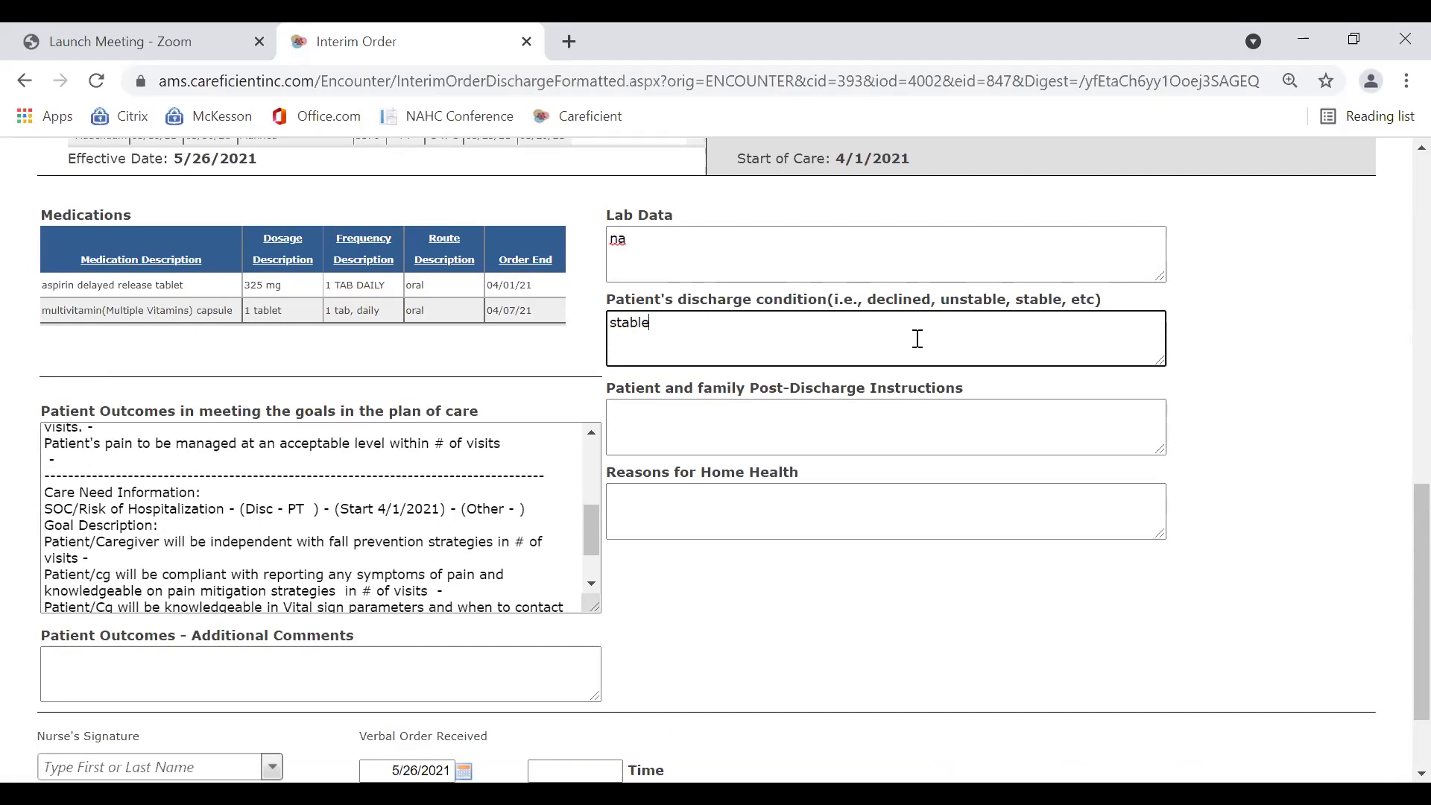
- Enter "follow up wit outpatient PT" as the post-discharge instructions and "post THR" as the reason for home health
{"action": "left_click", "coordinate": [907, 421]}
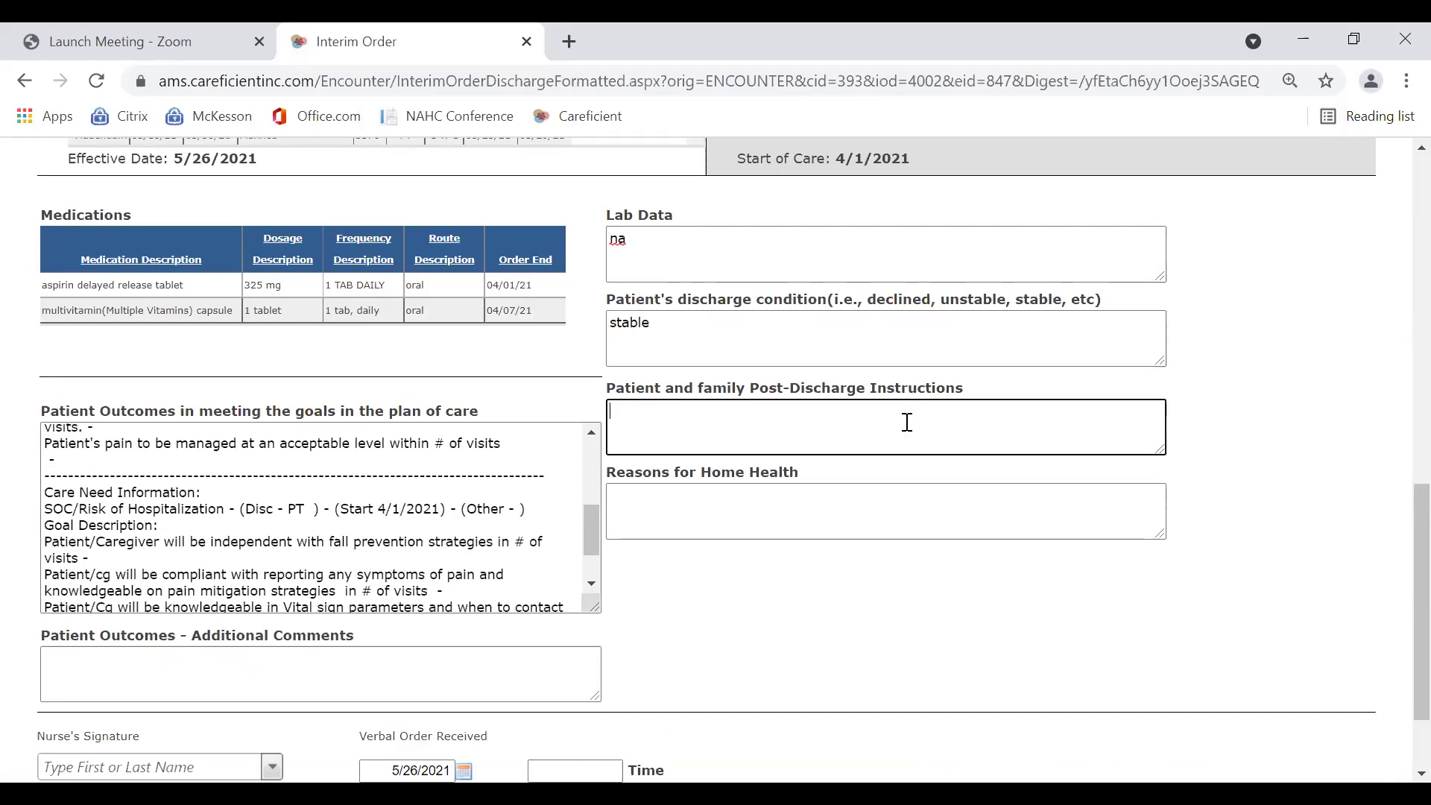
{"action": "type", "text": "follow up wit o"}
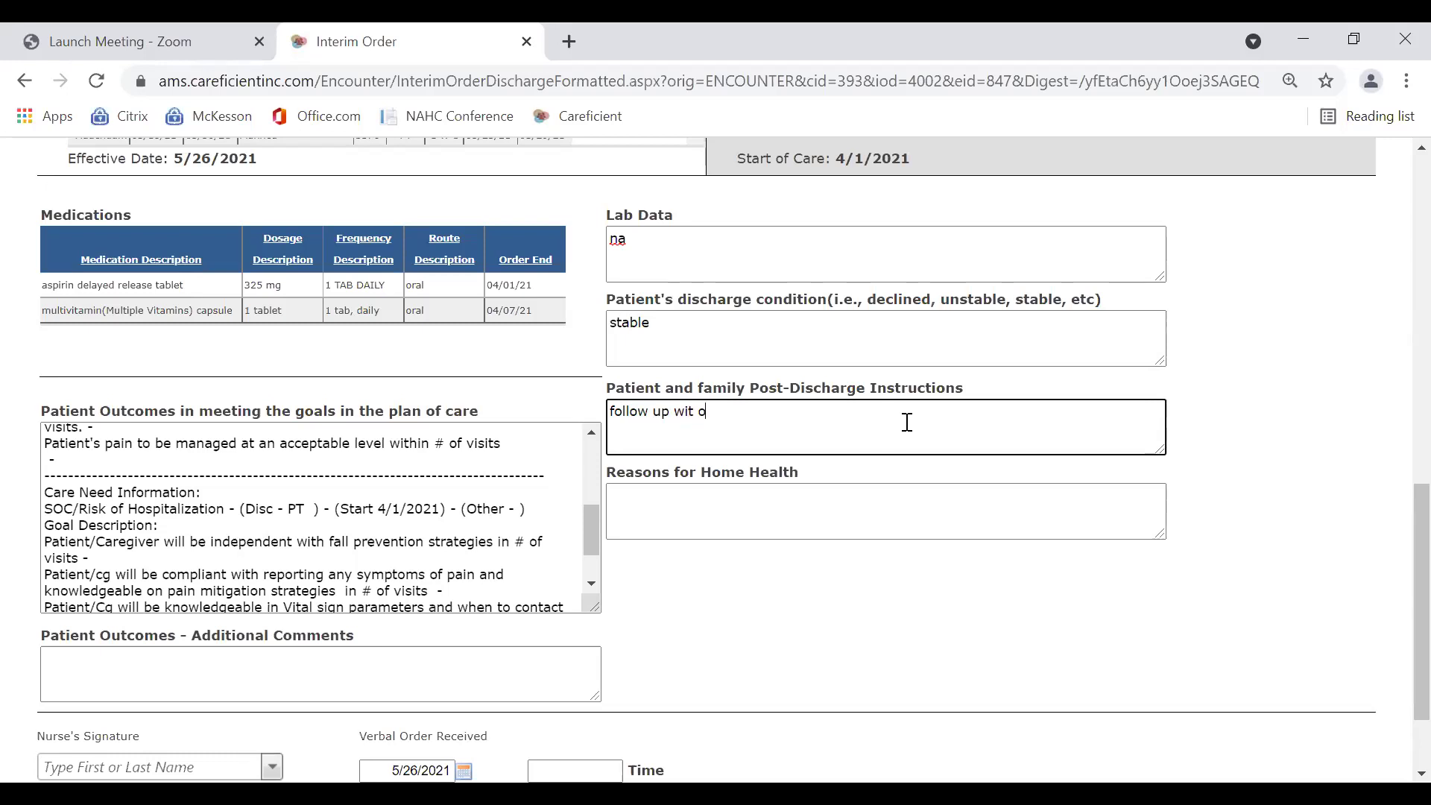
{"action": "type", "text": "utpatient PT"}
{"action": "left_click", "coordinate": [873, 507]}
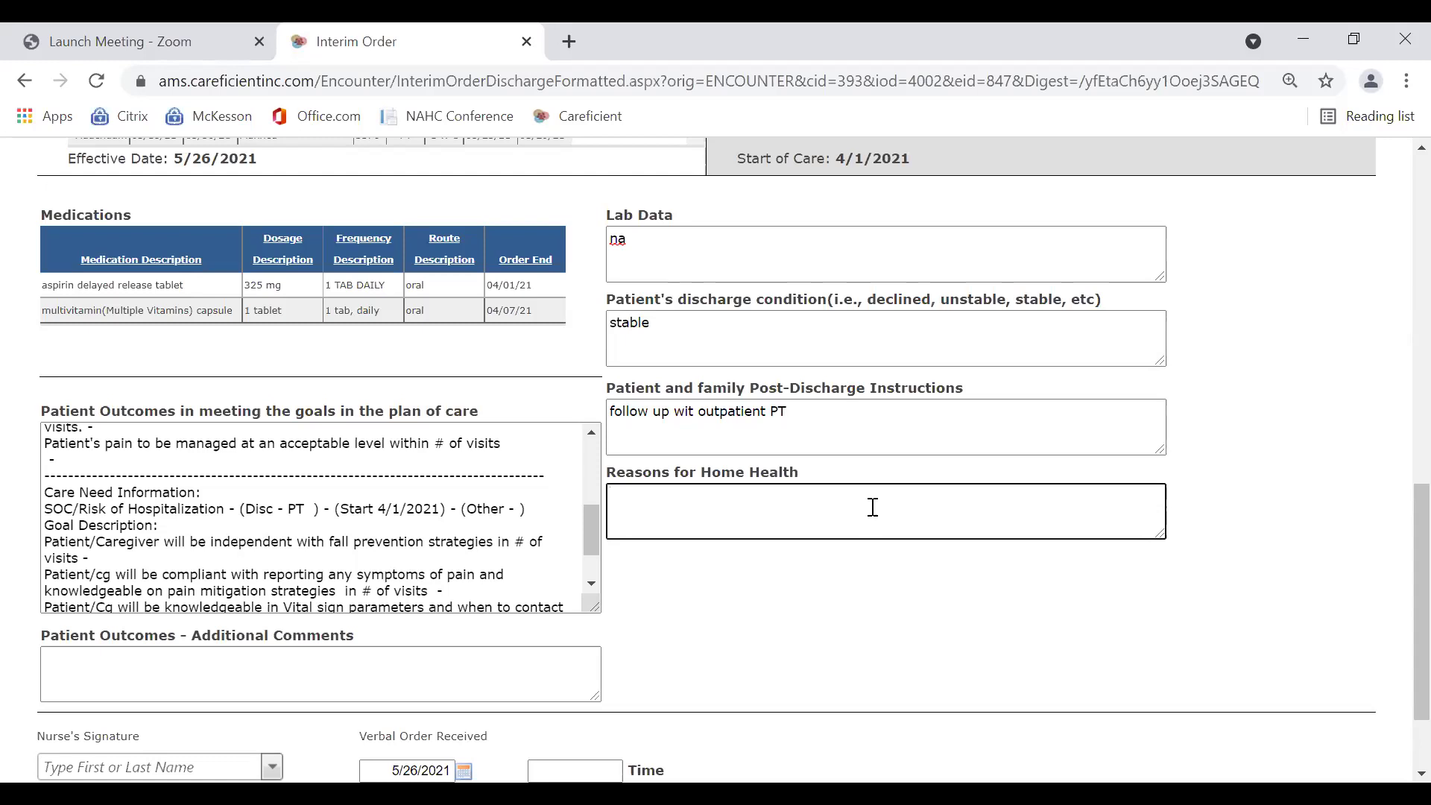
{"action": "type", "text": "post THR"}
- Sign the discharge summary form in the nurse's signature section by accepting the prefilled electronic signature
{"action": "scroll", "coordinate": [1223, 570], "scroll_direction": "down", "scroll_amount": 2}
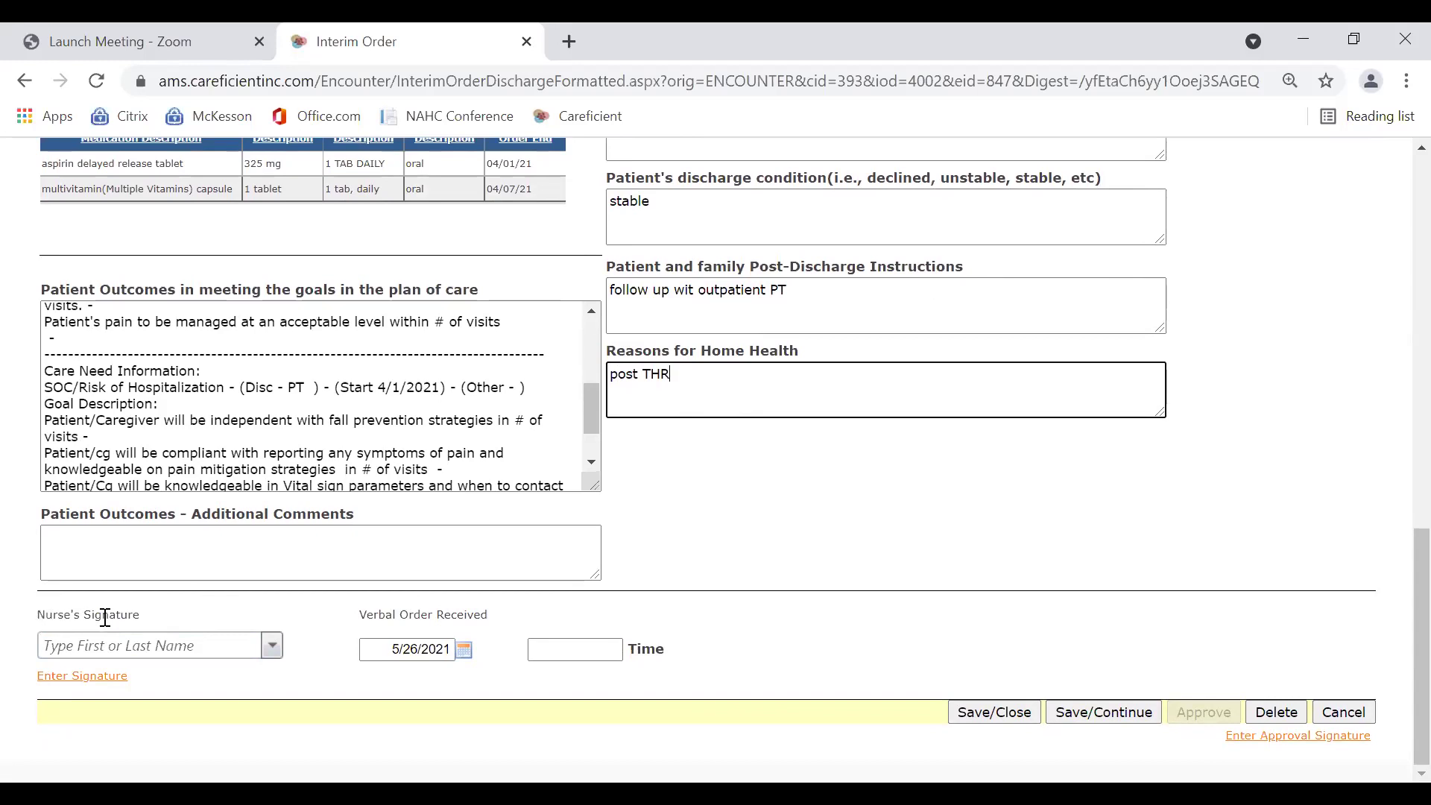
{"action": "left_click", "coordinate": [66, 677]}
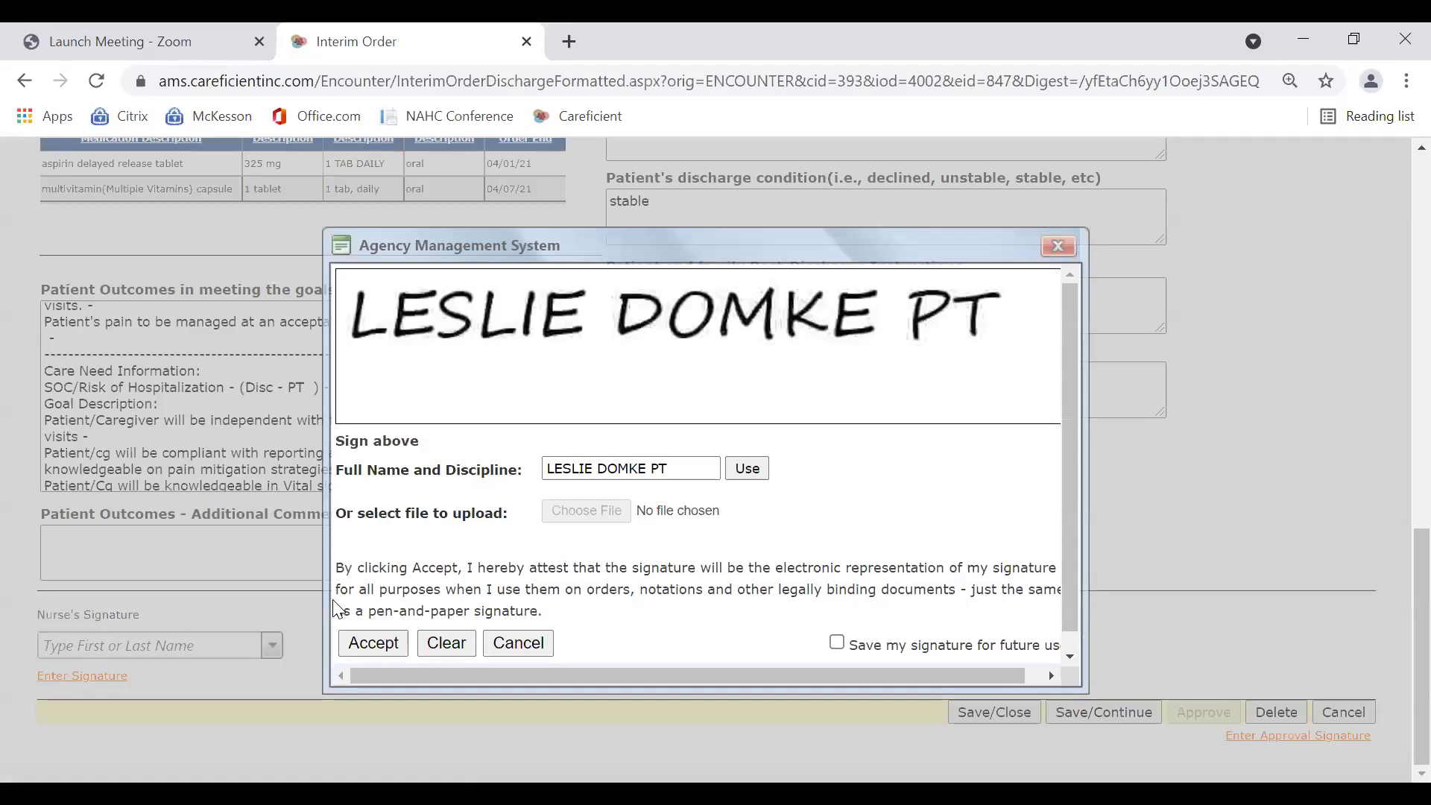
{"action": "left_click", "coordinate": [380, 644]}
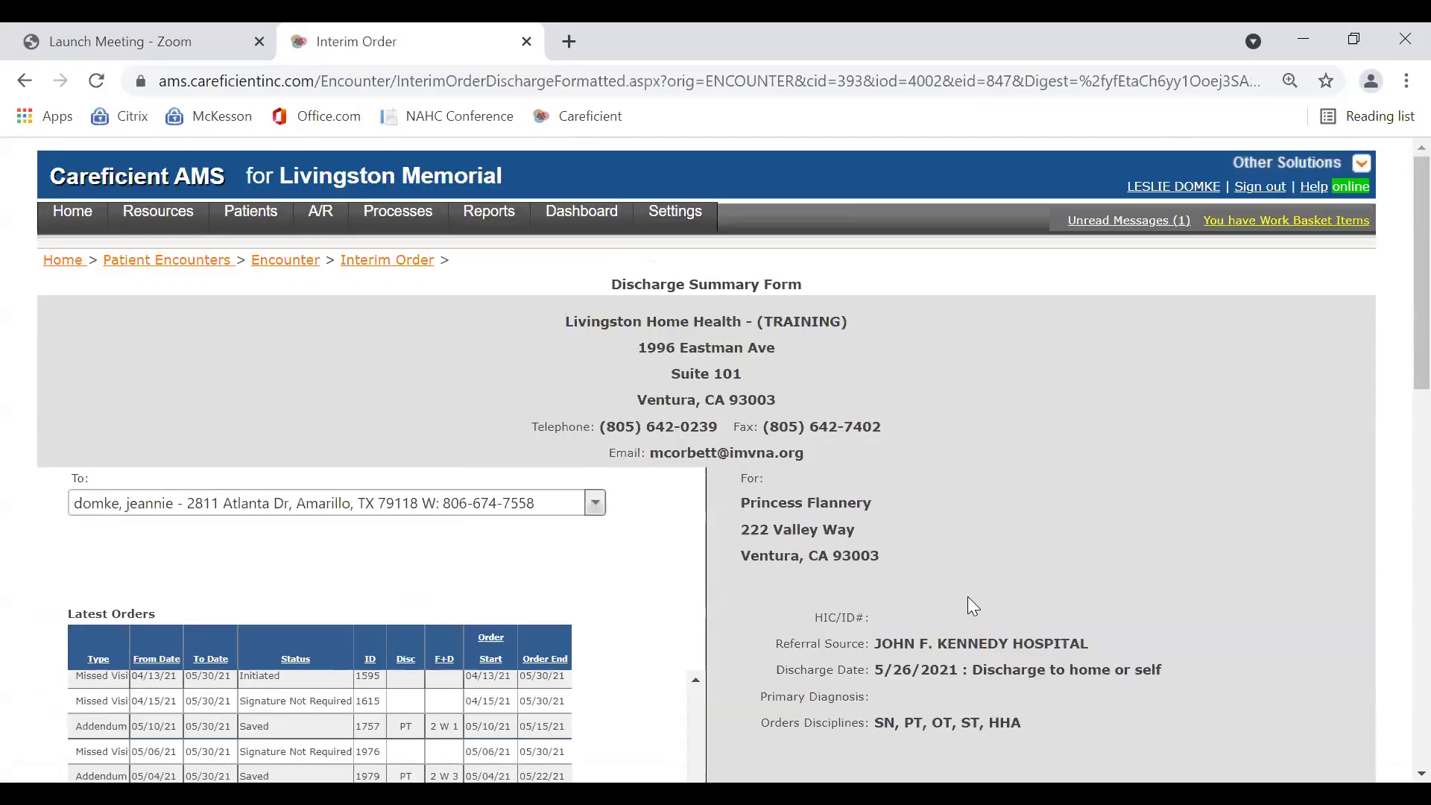
- Enter the additional patient outcomes comment "Unable to meet stair training goal, weight bearing status remained 50 percent WB left LE"
{"action": "scroll", "coordinate": [973, 586], "scroll_direction": "down", "scroll_amount": 20}
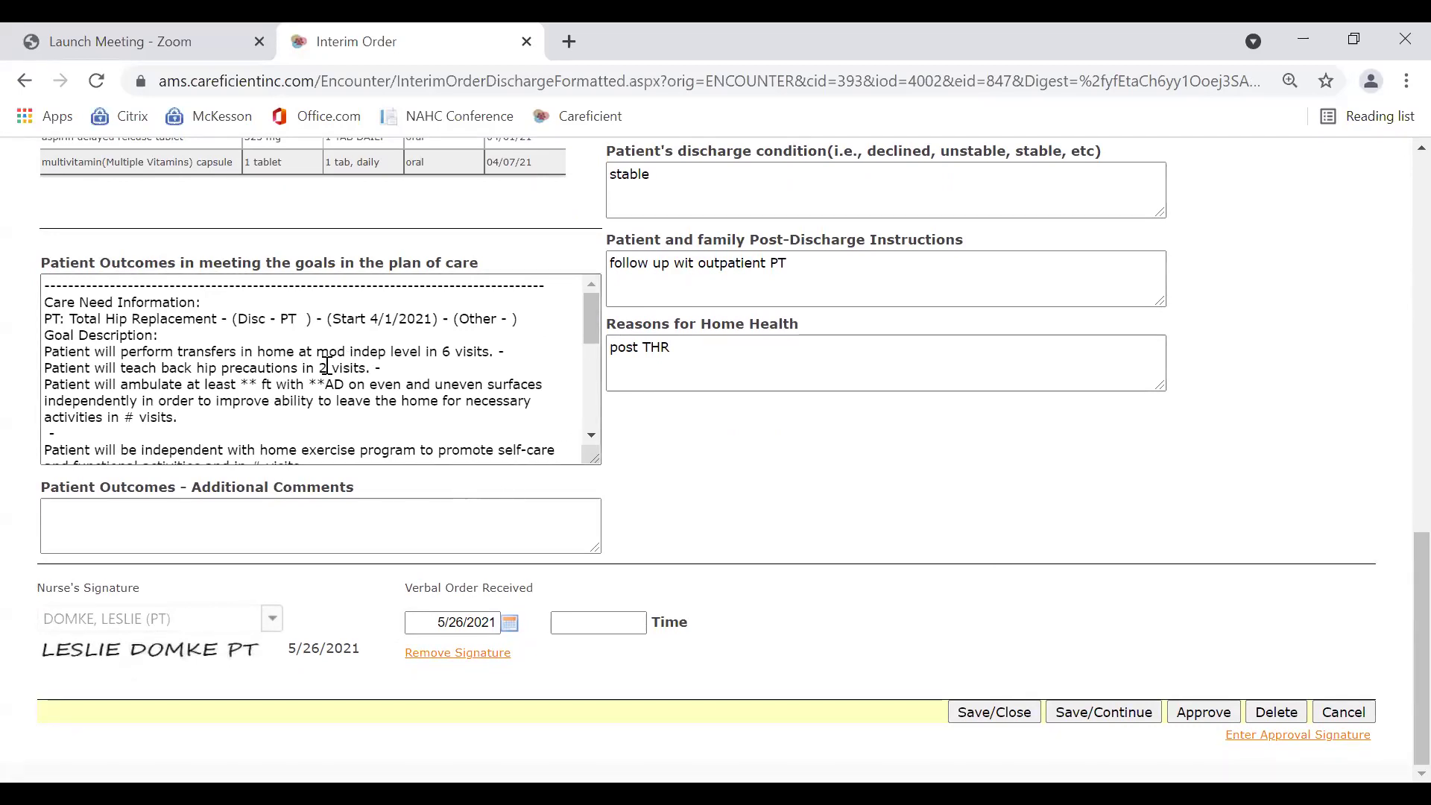
{"action": "left_click", "coordinate": [320, 539]}
{"action": "type", "text": "Un"}
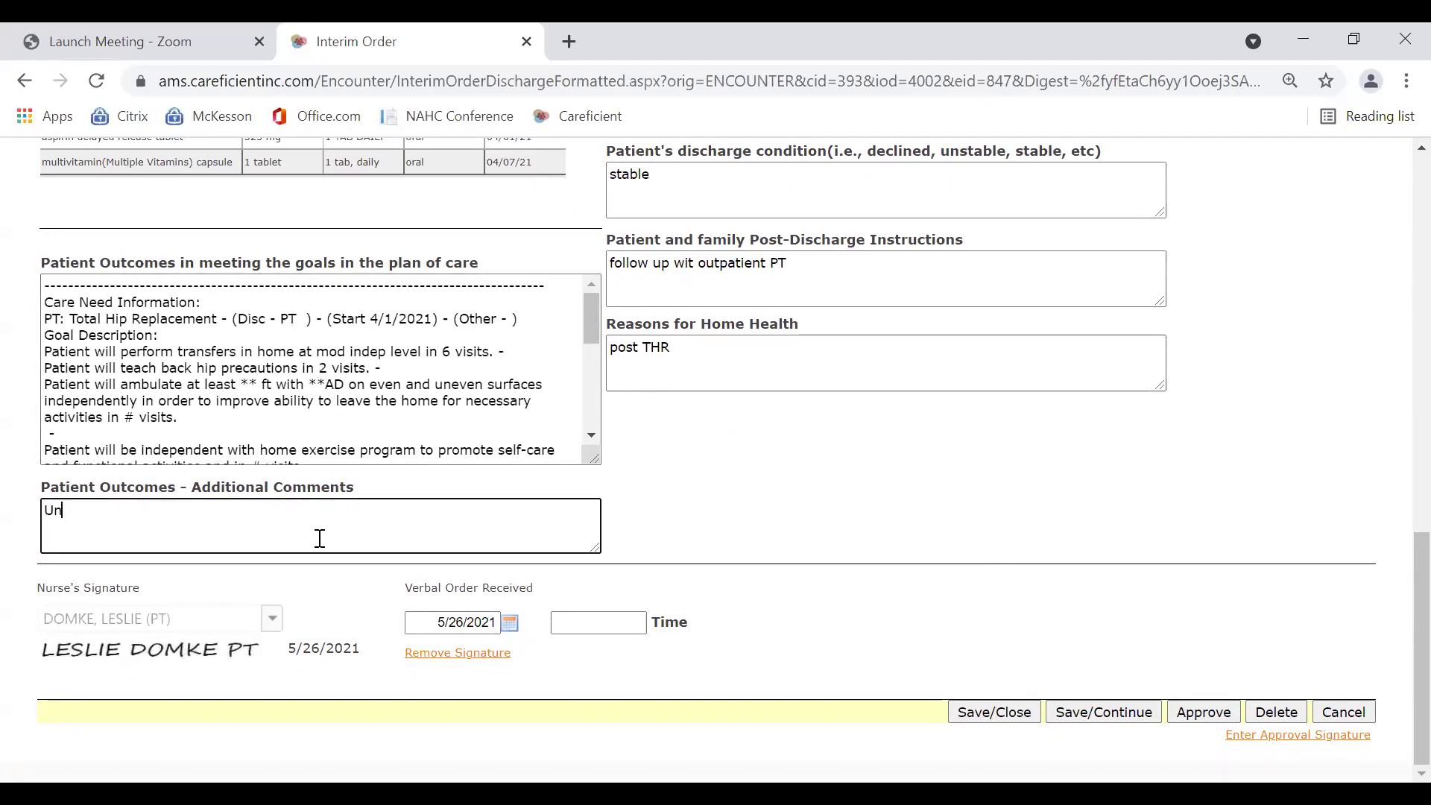
{"action": "type", "text": "able to meet stair training goal, "}
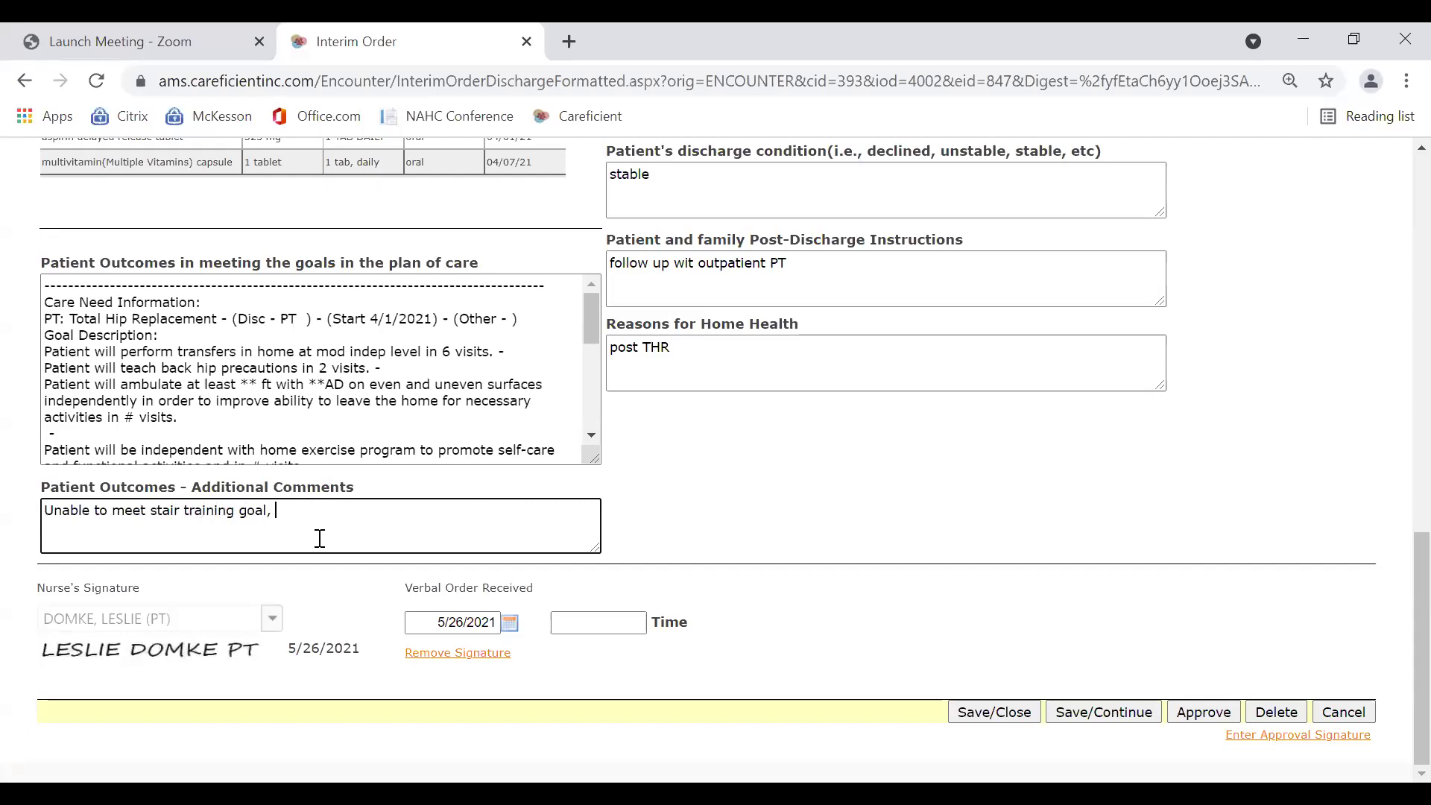
{"action": "type", "text": "weight bearing statsus"}
{"action": "key", "text": "BackSpace"}
{"action": "key", "text": "BackSpace"}
{"action": "key", "text": "BackSpace"}
{"action": "key", "text": "BackSpace"}
{"action": "key", "text": "BackSpace"}
{"action": "type", "text": "atus remians"}
{"action": "key", "text": "BackSpace"}
{"action": "key", "text": "BackSpace"}
{"action": "key", "text": "BackSpace"}
{"action": "type", "text": "ained"}
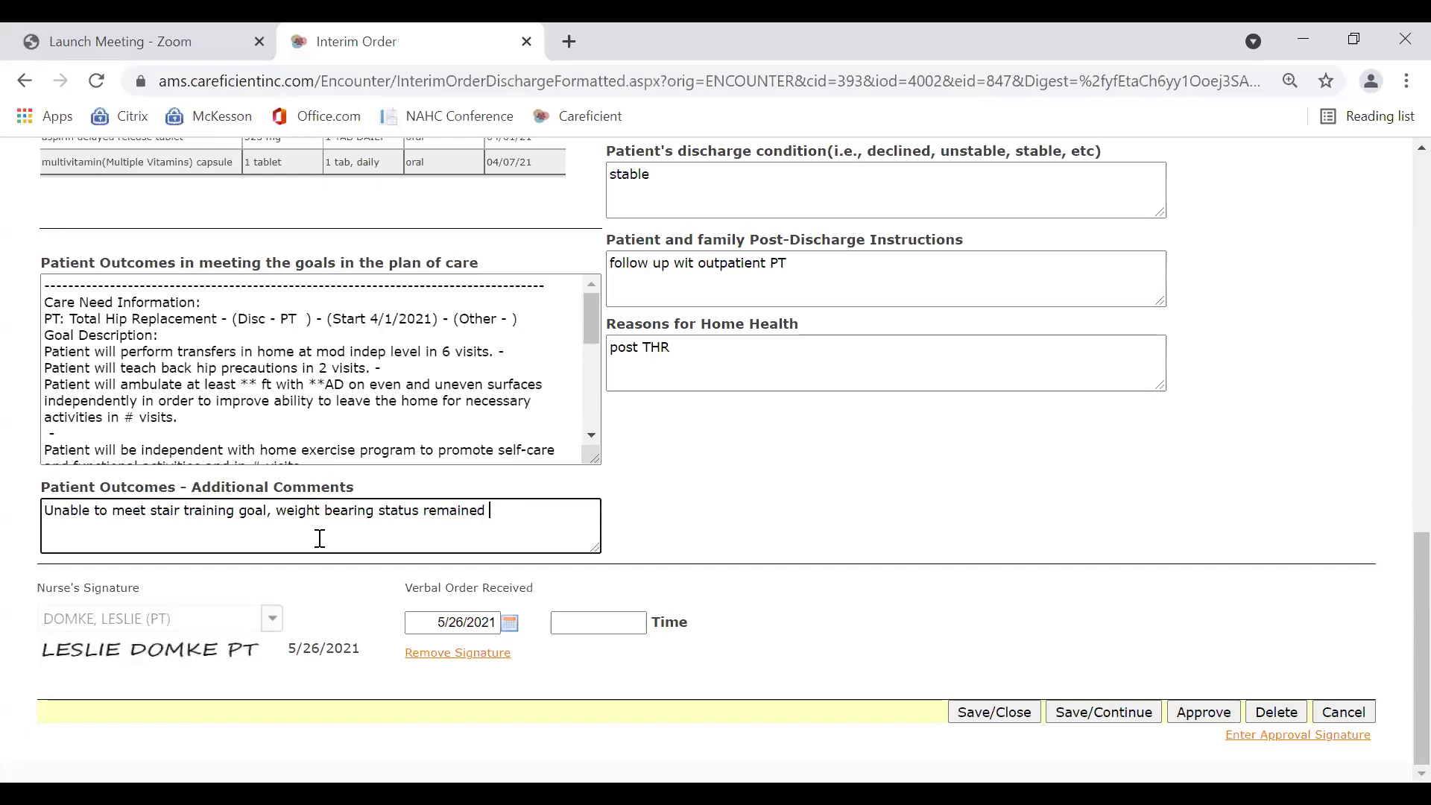
{"action": "type", "text": " 50 percent WB left LE"}
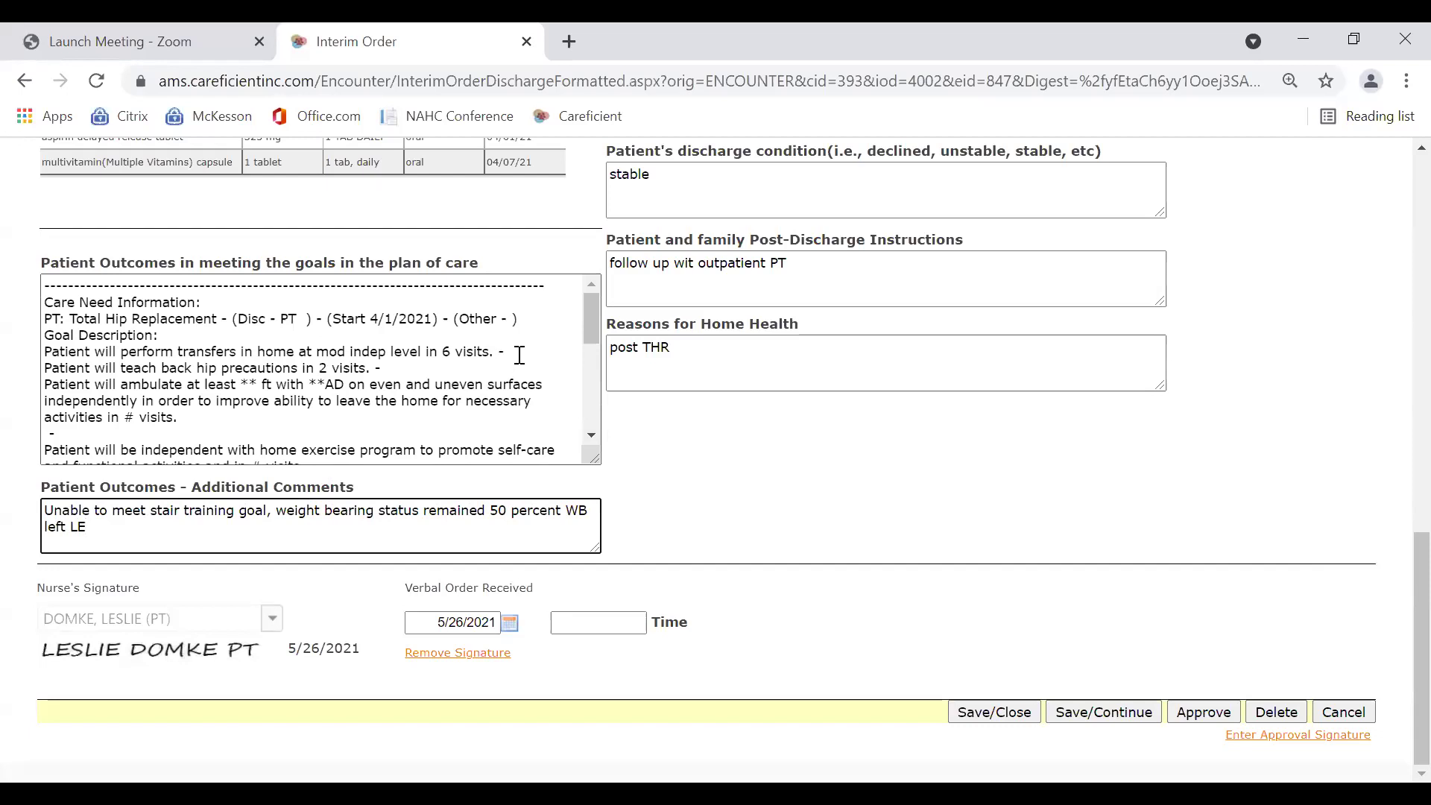
- Try to add "MET" after the transfers goal in the patient outcomes text
{"action": "left_click", "coordinate": [259, 382]}
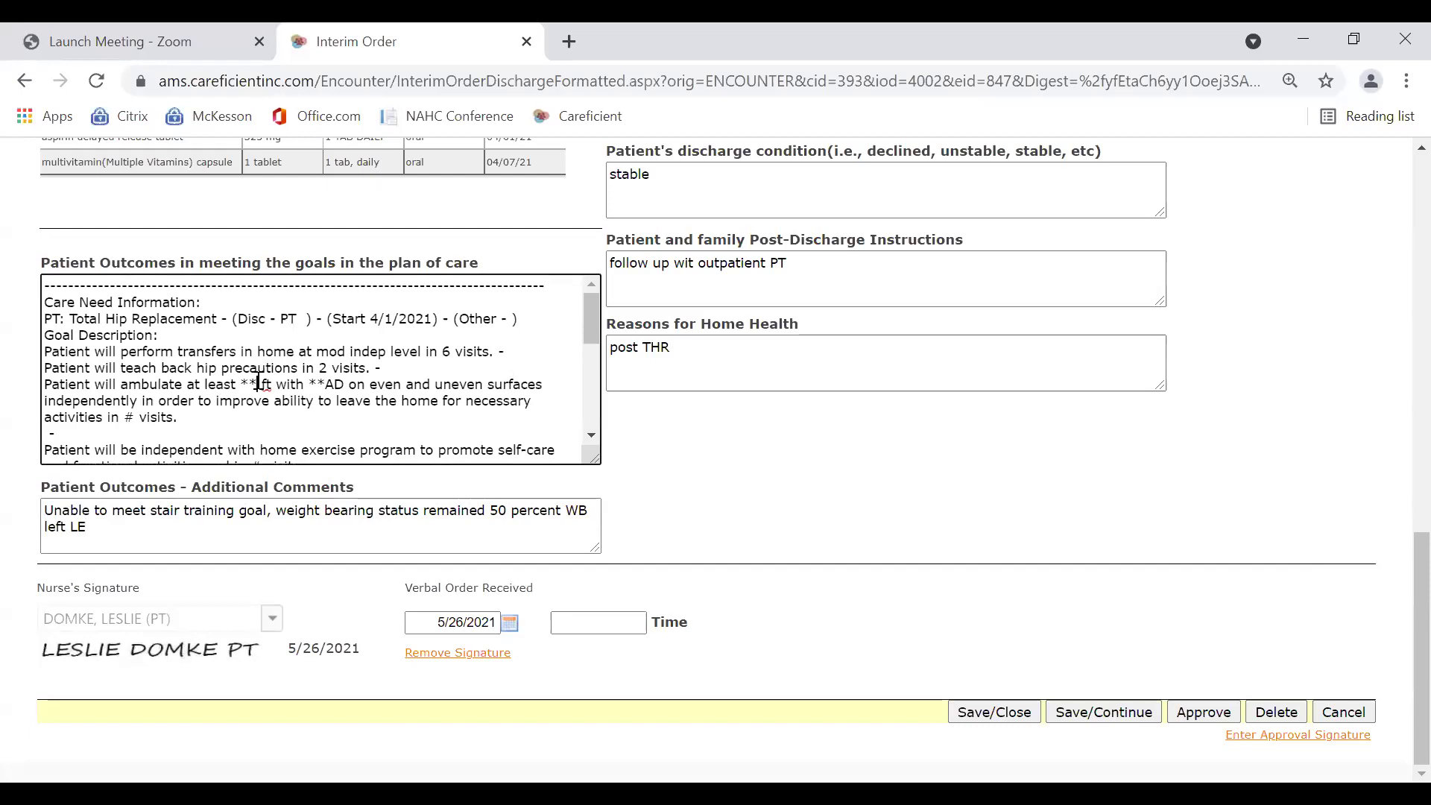
{"action": "left_click", "coordinate": [530, 350]}
{"action": "type", "text": "MET"}
{"action": "key", "text": "BackSpace"}
{"action": "key", "text": "BackSpace"}
{"action": "key", "text": "BackSpace"}
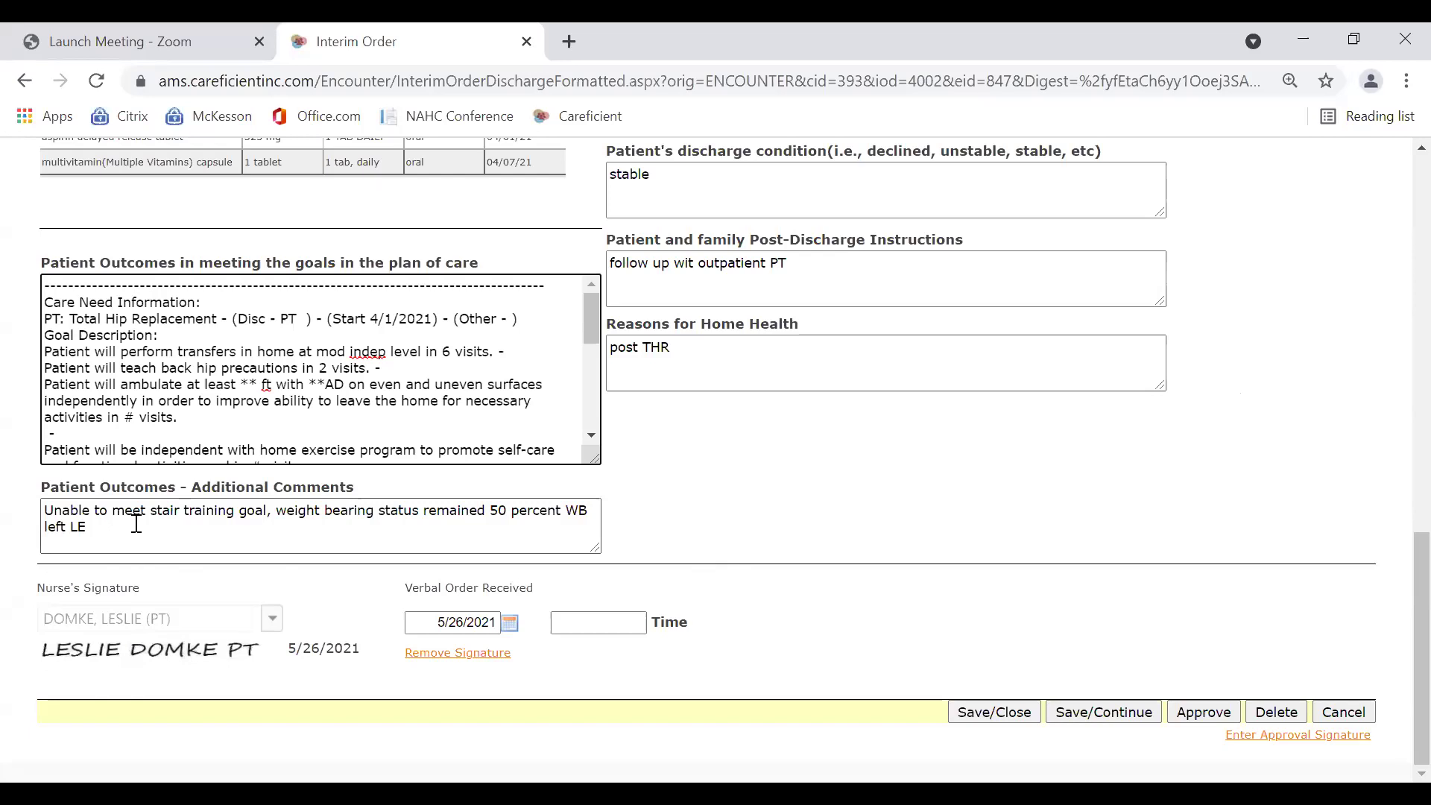
- Add the approval signature by accepting the prefilled electronic signature, and approve the discharge summary form
{"action": "scroll", "coordinate": [1330, 613], "scroll_direction": "up", "scroll_amount": 8}
{"action": "scroll", "coordinate": [1334, 612], "scroll_direction": "up", "scroll_amount": 3}
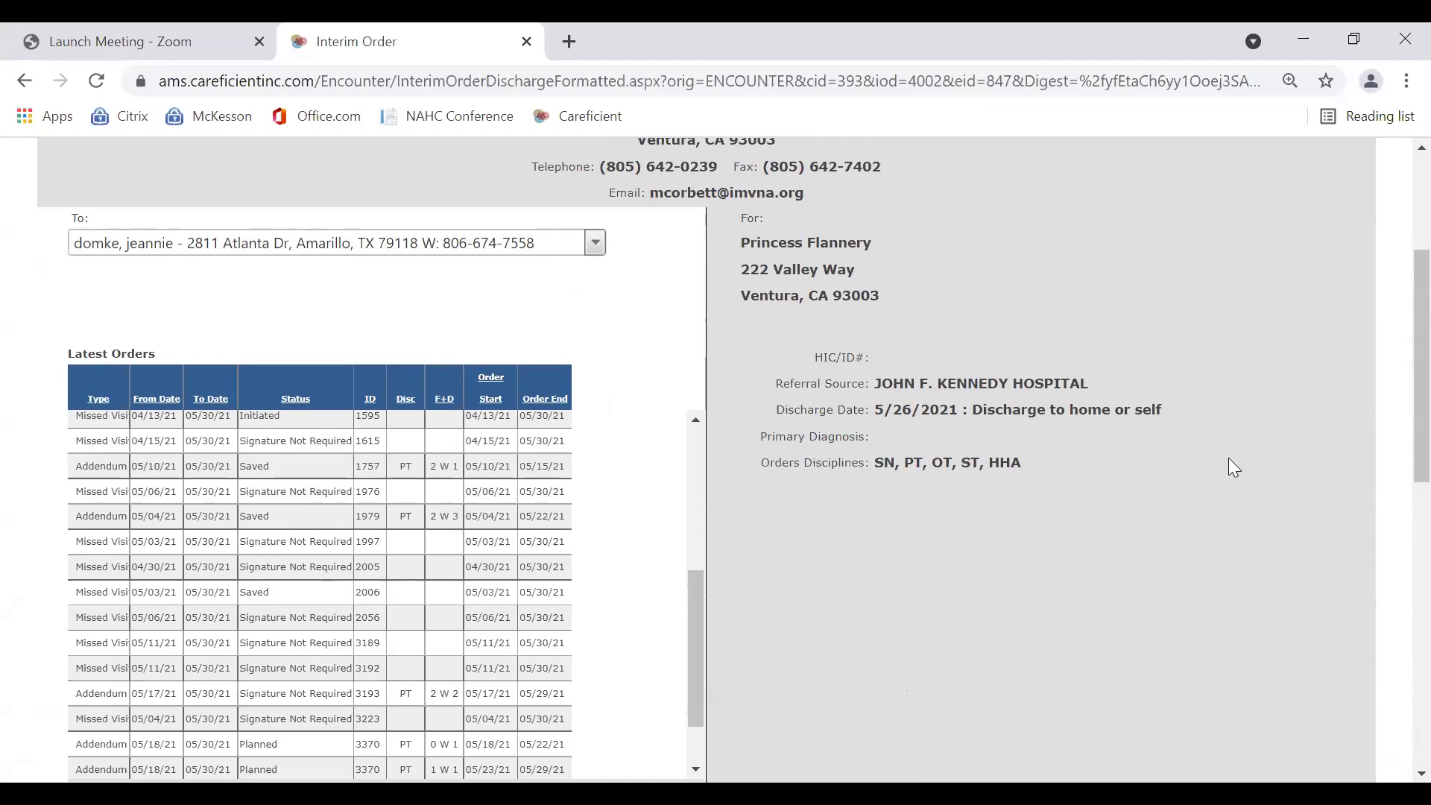
{"action": "scroll", "coordinate": [1202, 462], "scroll_direction": "down", "scroll_amount": 10}
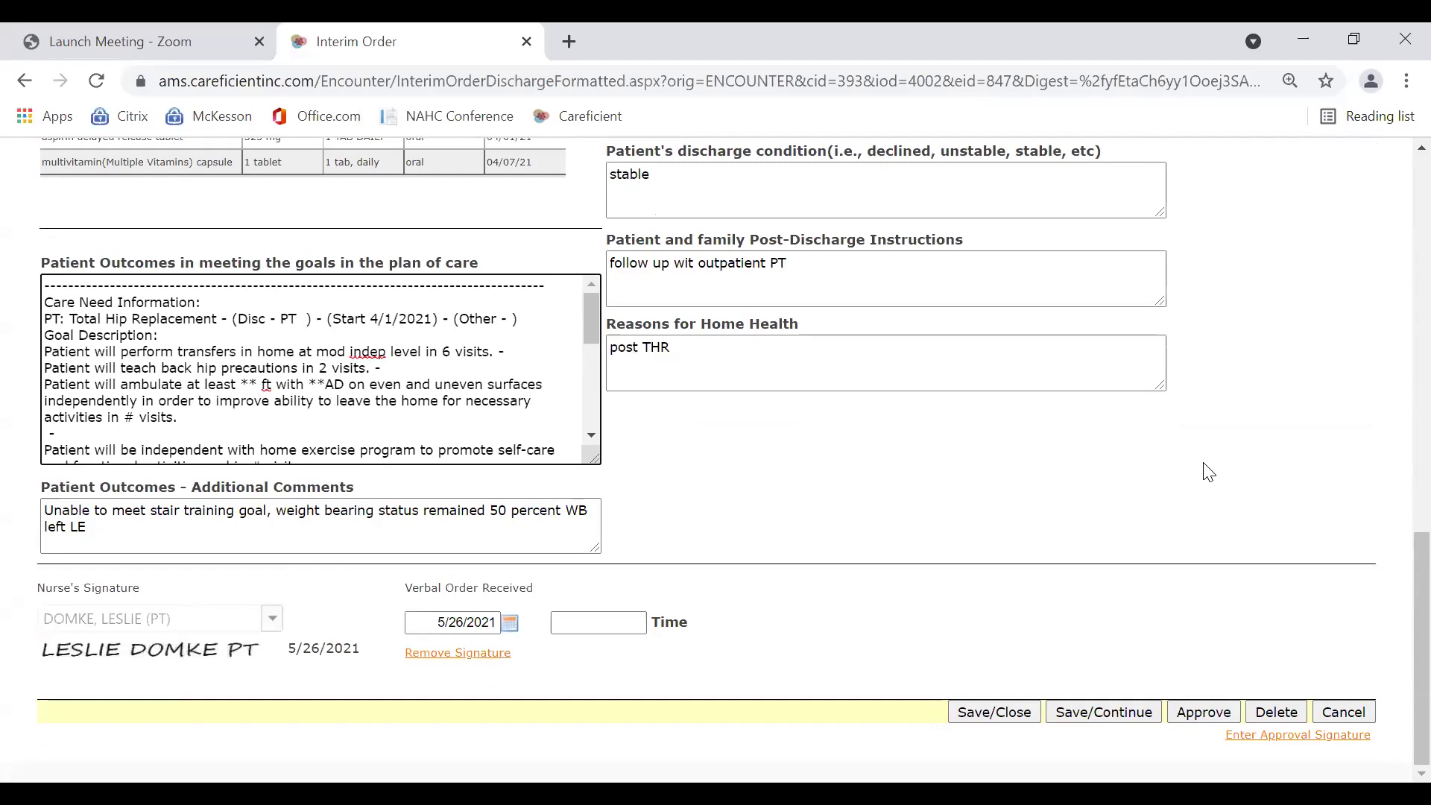
{"action": "left_click", "coordinate": [1282, 738]}
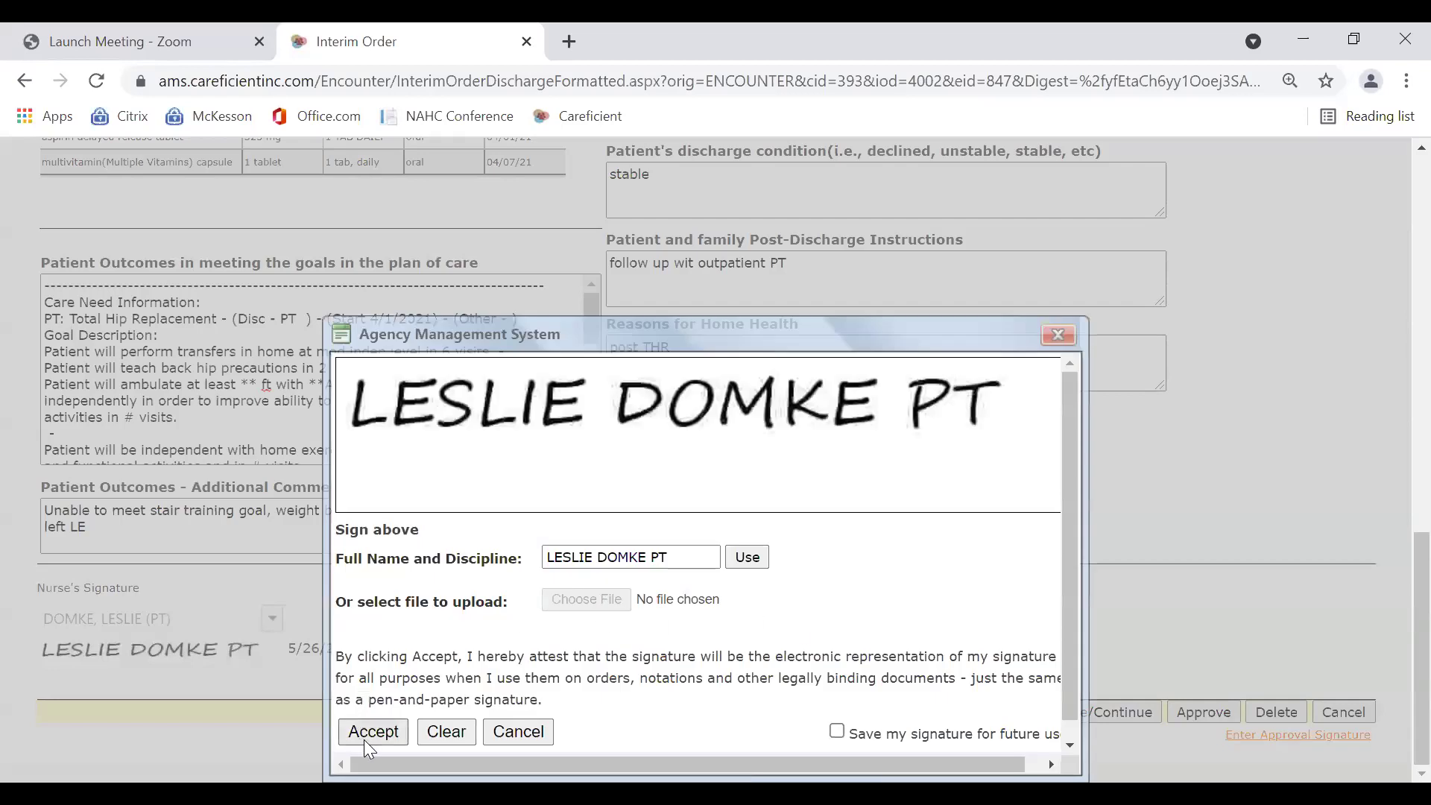
{"action": "left_click", "coordinate": [373, 732]}
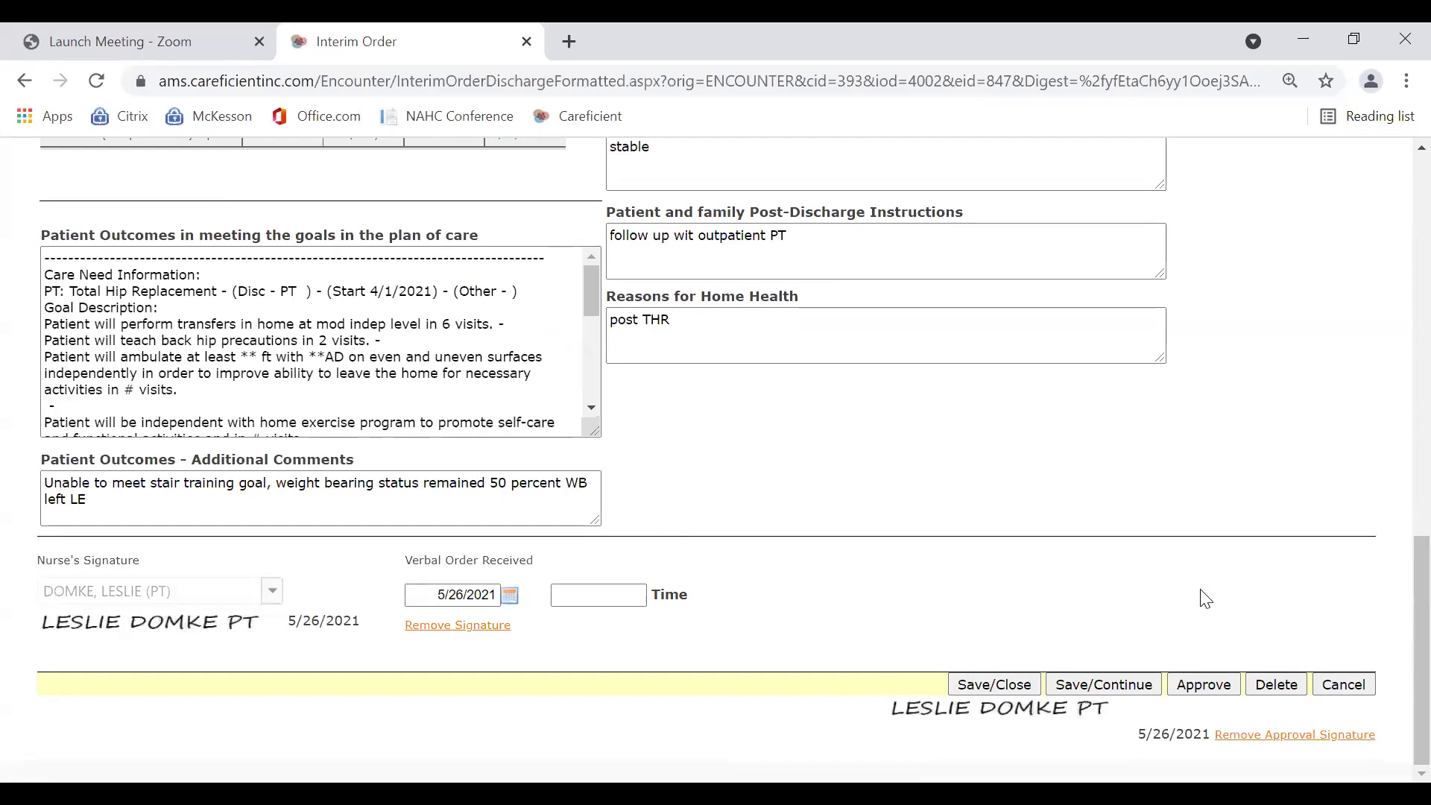
{"action": "left_click", "coordinate": [1197, 686]}
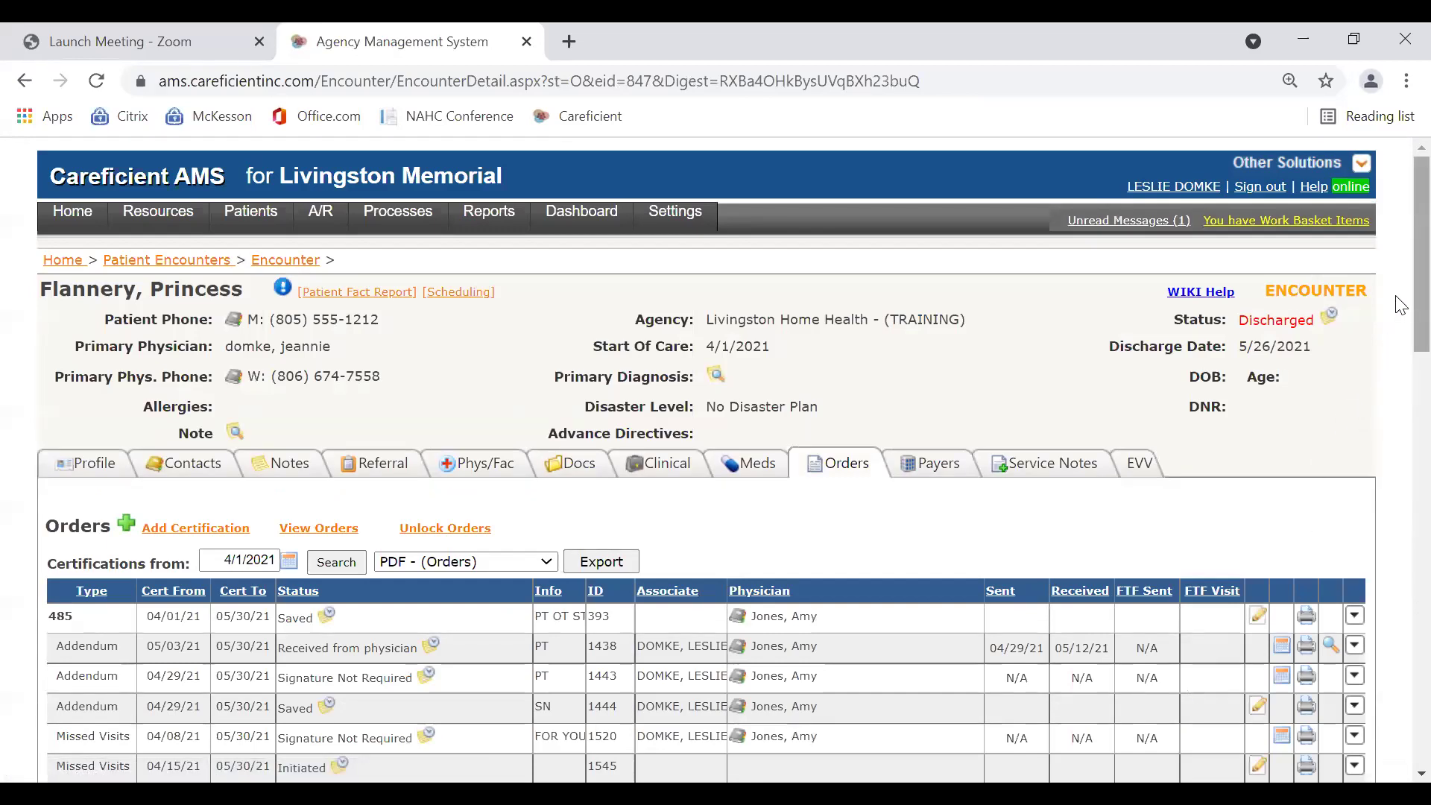
- Open the approved discharge summary order to review its latest orders, medications and entered answers, and return to the encounter's orders
{"action": "scroll", "coordinate": [1401, 305], "scroll_direction": "down", "scroll_amount": 12}
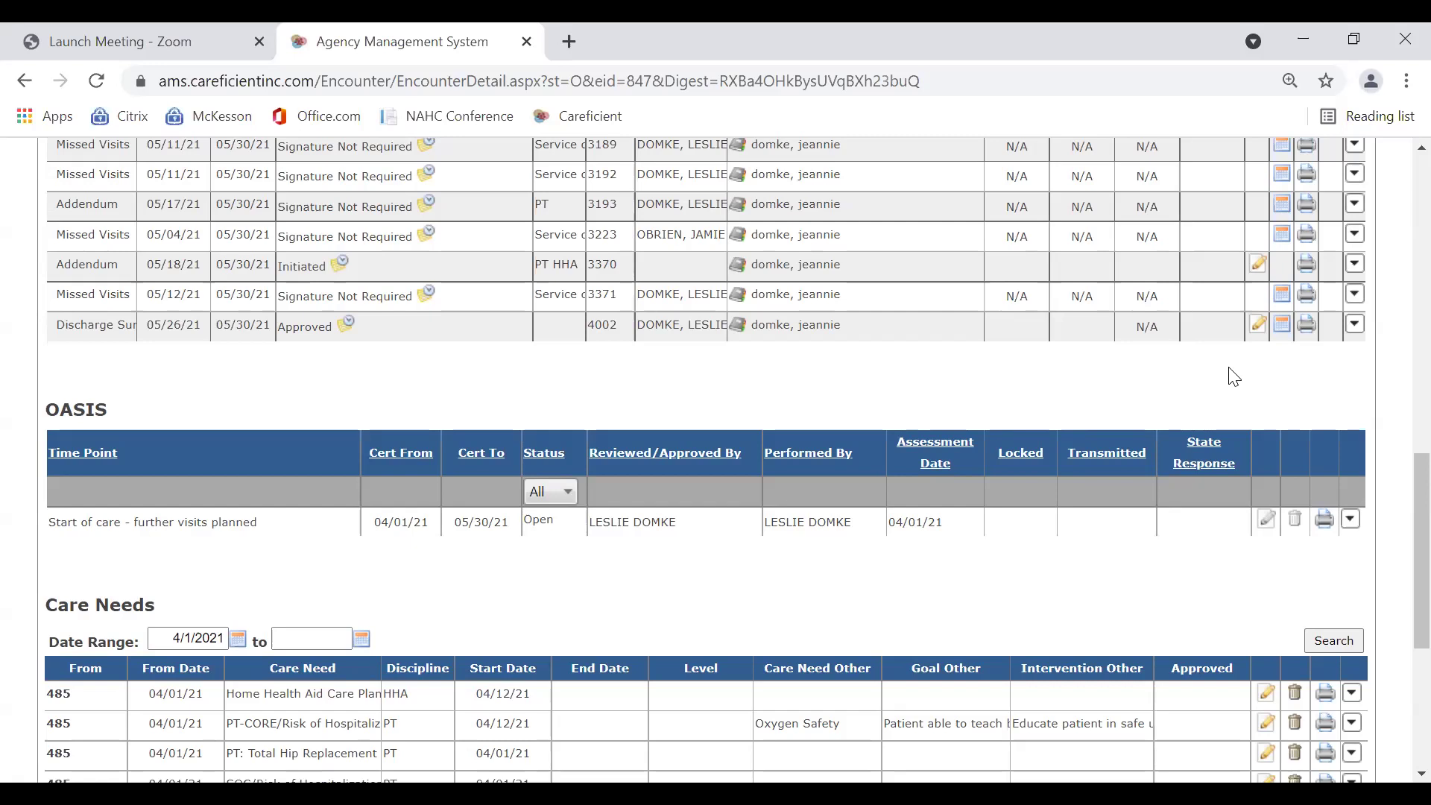
{"action": "left_click", "coordinate": [1258, 329]}
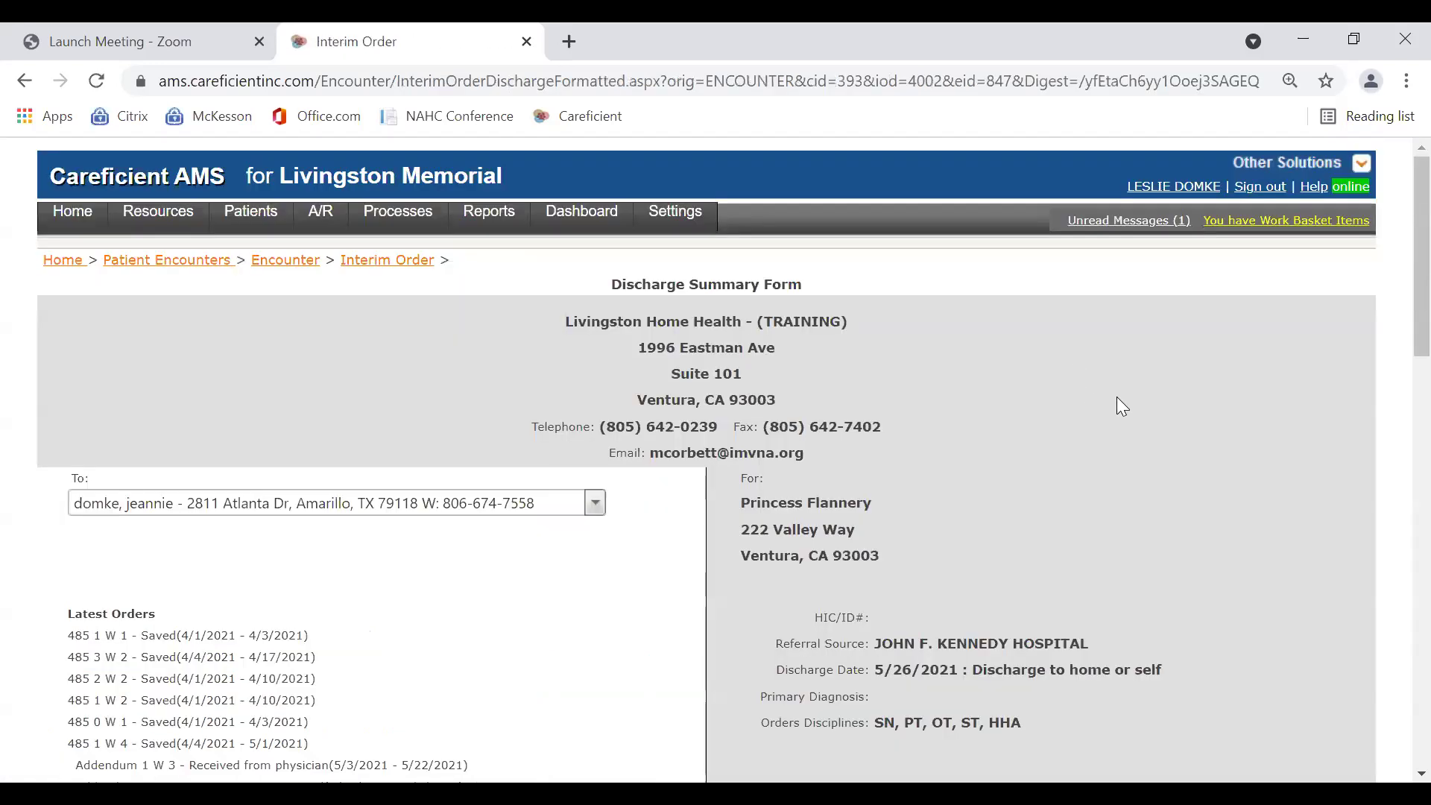
{"action": "scroll", "coordinate": [1123, 407], "scroll_direction": "down", "scroll_amount": 3}
{"action": "scroll", "coordinate": [1228, 416], "scroll_direction": "down", "scroll_amount": 1}
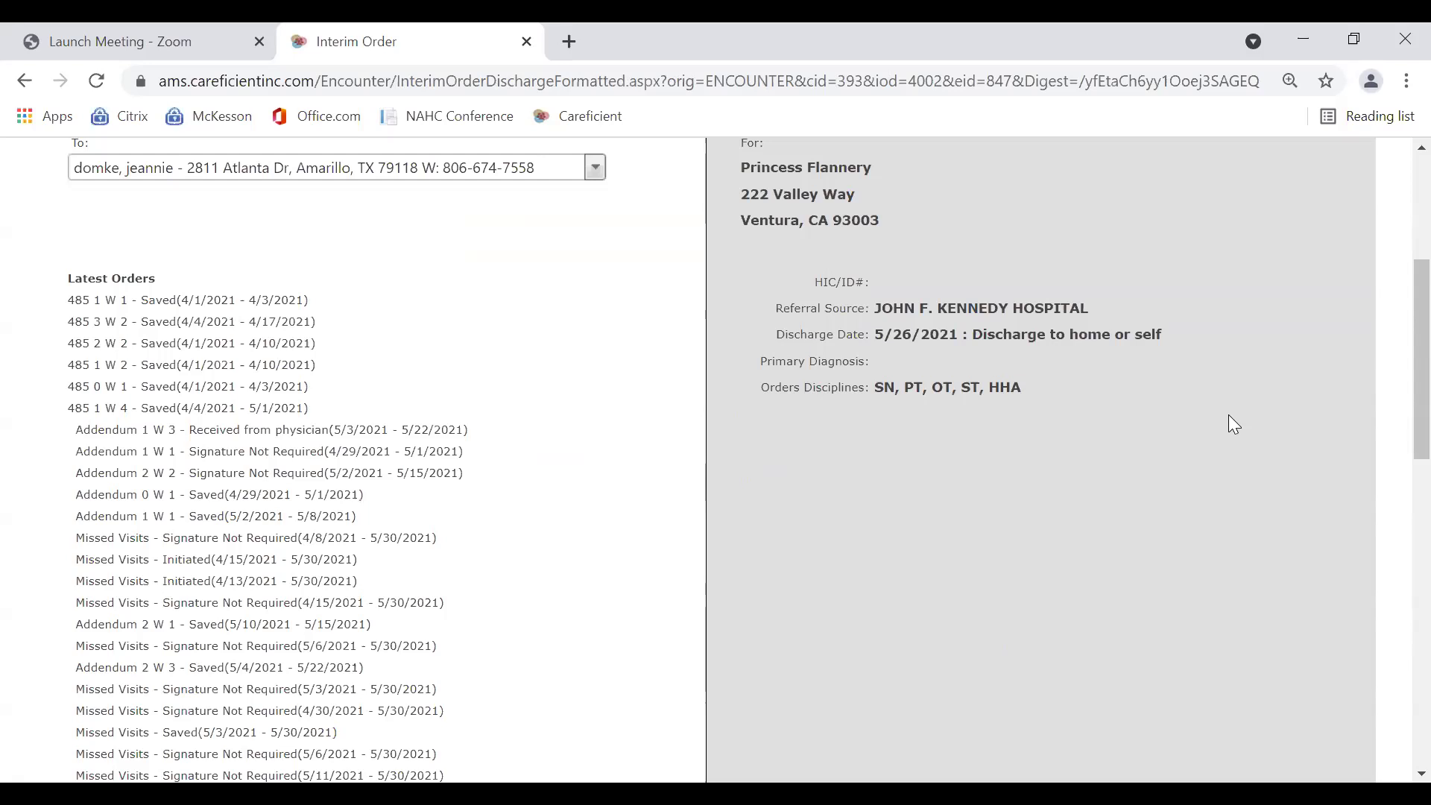
{"action": "scroll", "coordinate": [1229, 416], "scroll_direction": "down", "scroll_amount": 5}
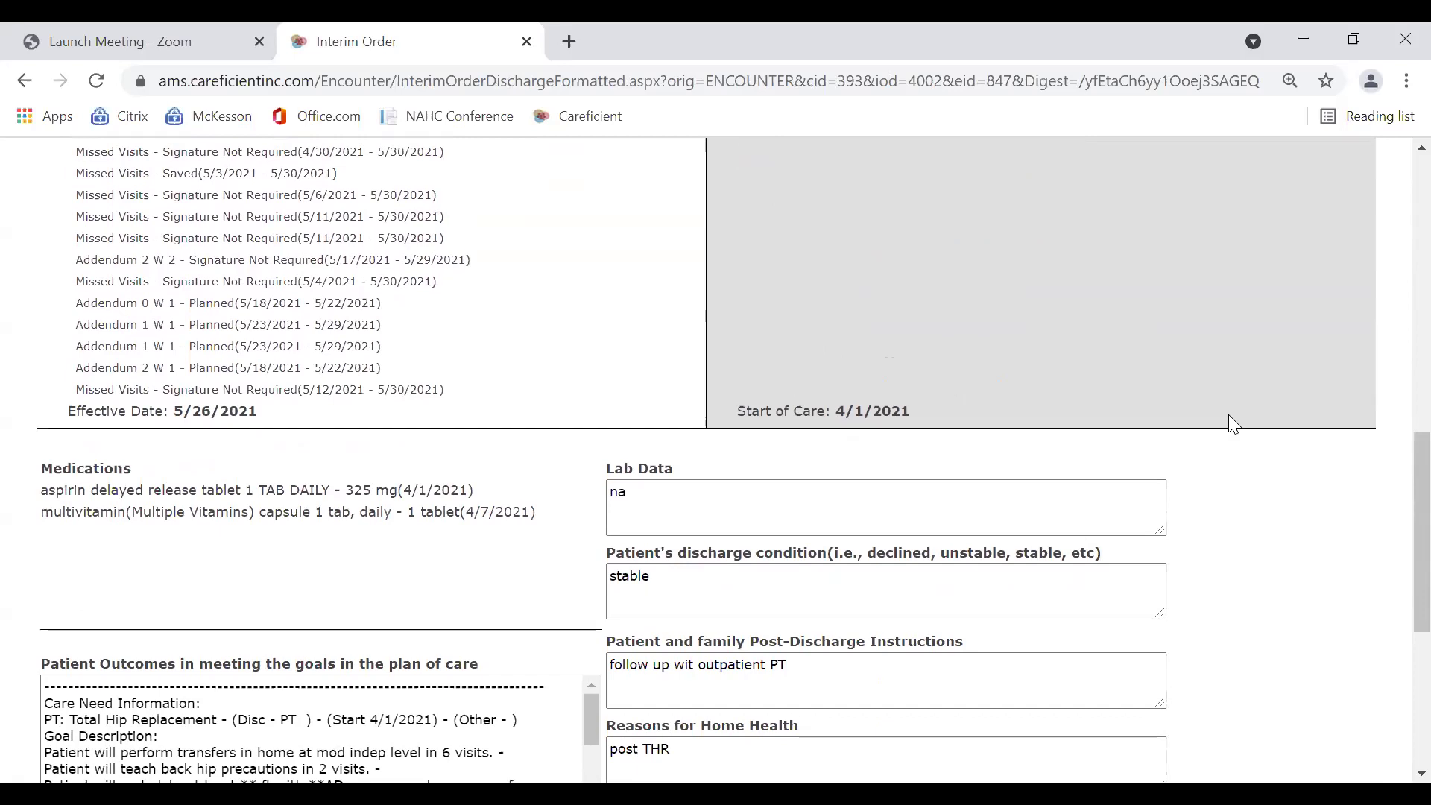
{"action": "scroll", "coordinate": [1231, 423], "scroll_direction": "up", "scroll_amount": 3}
{"action": "scroll", "coordinate": [1229, 417], "scroll_direction": "up", "scroll_amount": 3}
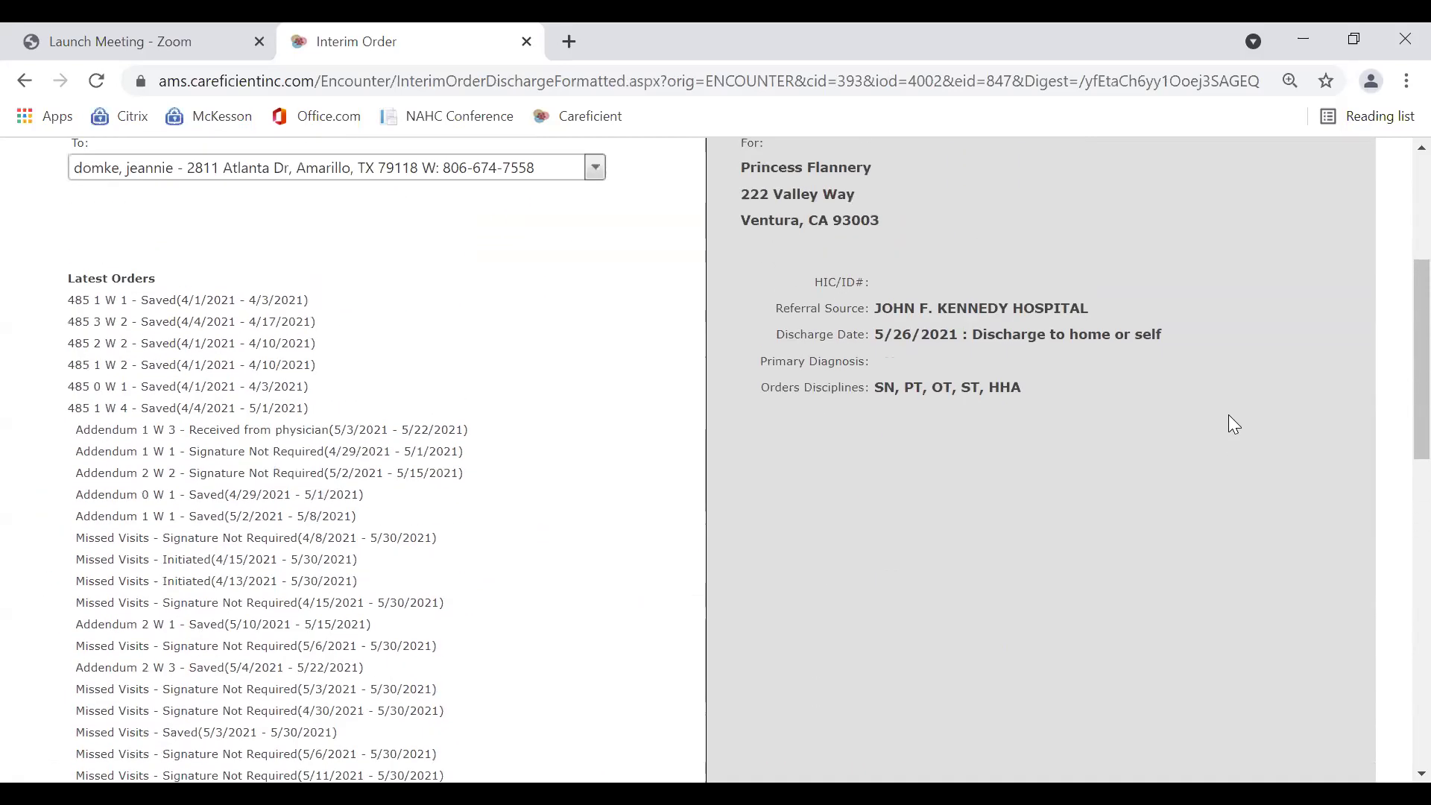
{"action": "scroll", "coordinate": [1230, 423], "scroll_direction": "up", "scroll_amount": 4}
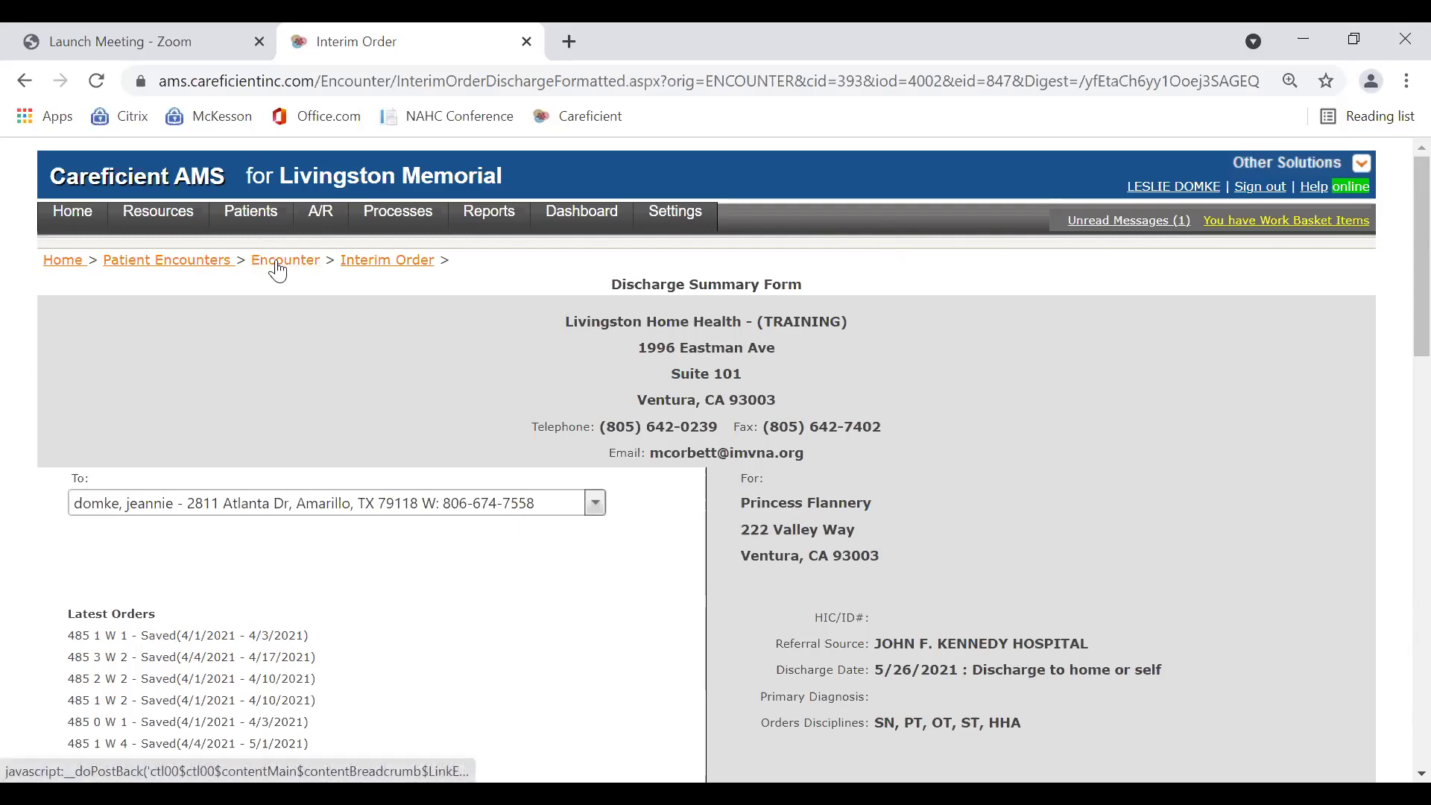
{"action": "left_click", "coordinate": [24, 82]}
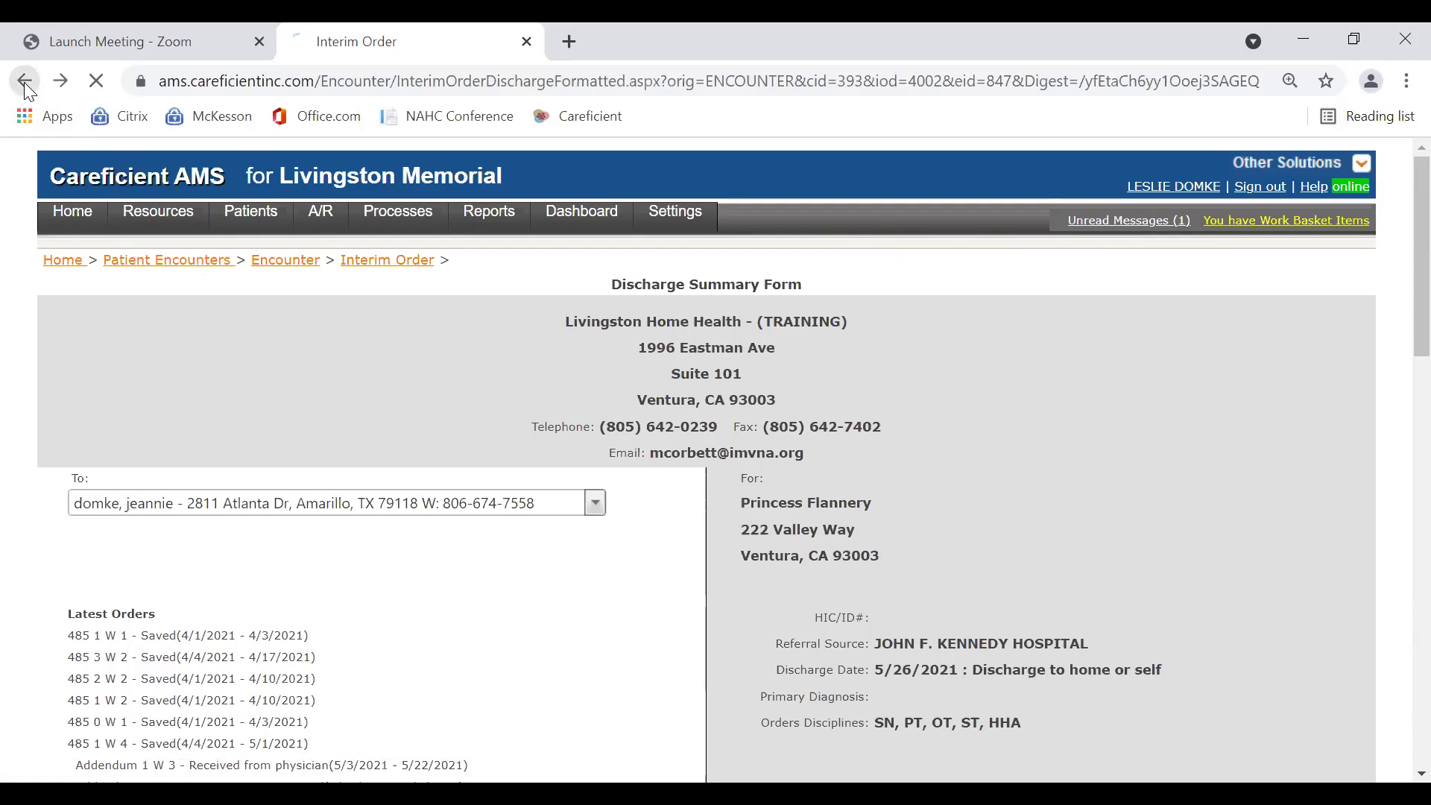
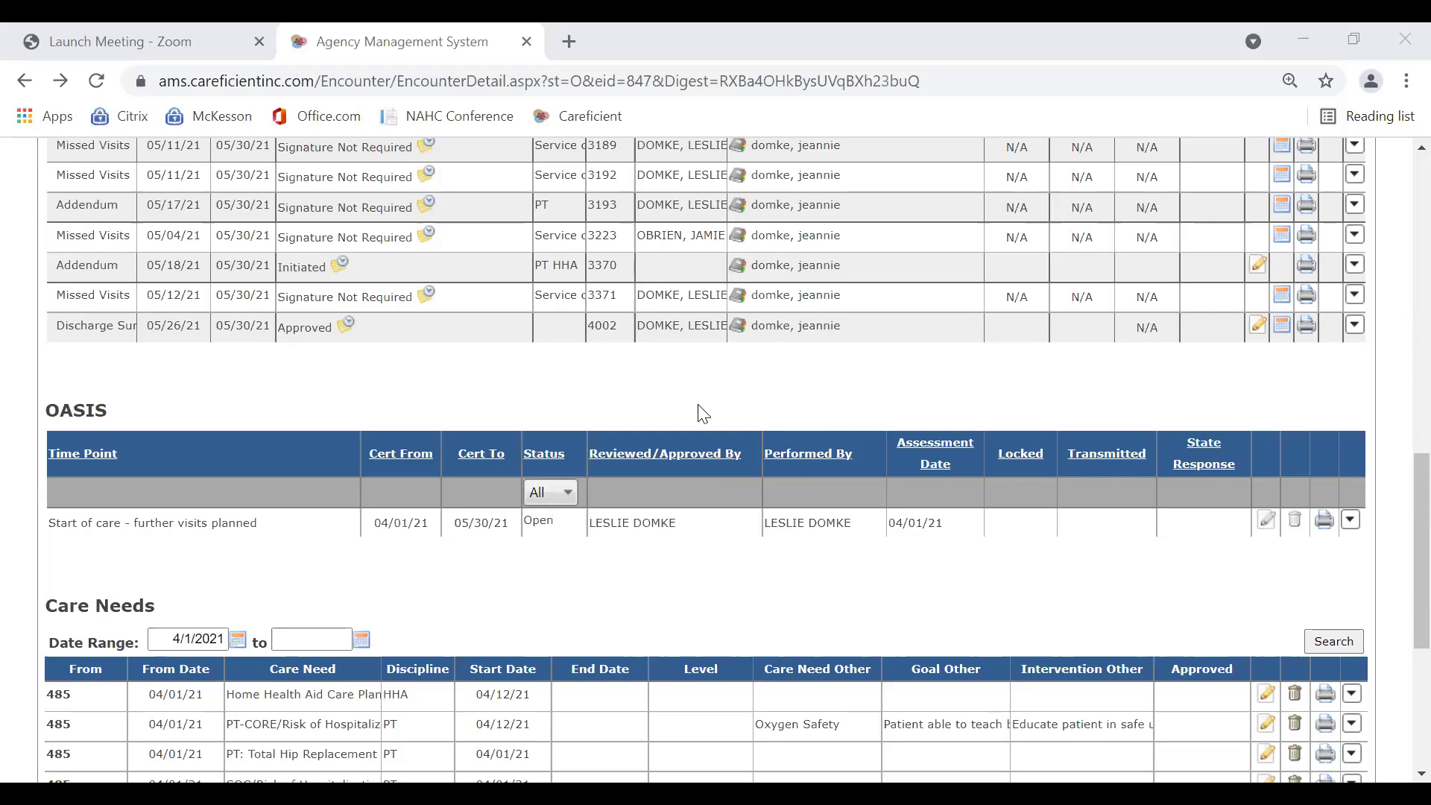
- Check the encounter's header and orders list, reopen the discharge summary order to review its recipient and latest orders, and return home
{"action": "scroll", "coordinate": [703, 414], "scroll_direction": "up", "scroll_amount": 12}
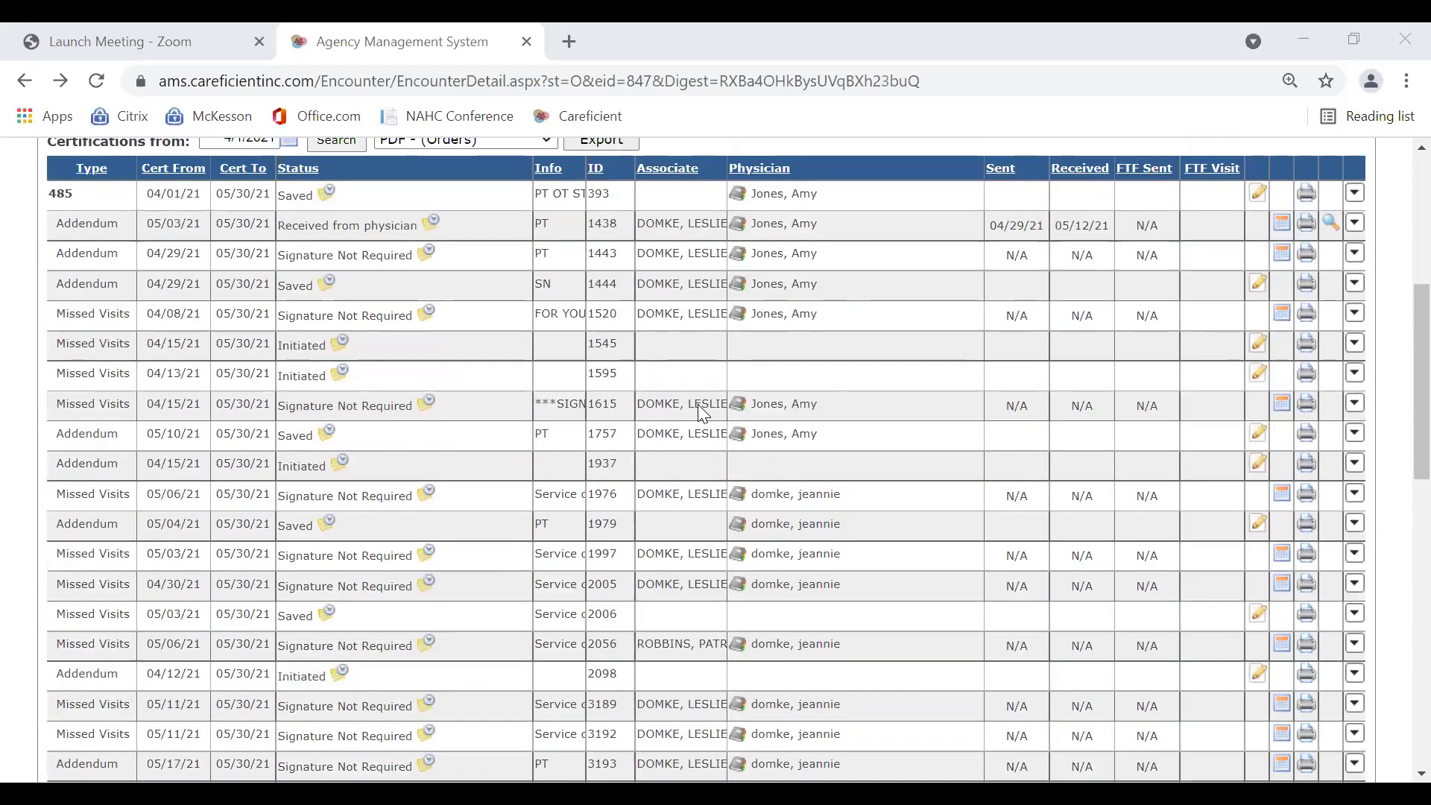
{"action": "scroll", "coordinate": [698, 404], "scroll_direction": "up", "scroll_amount": 1}
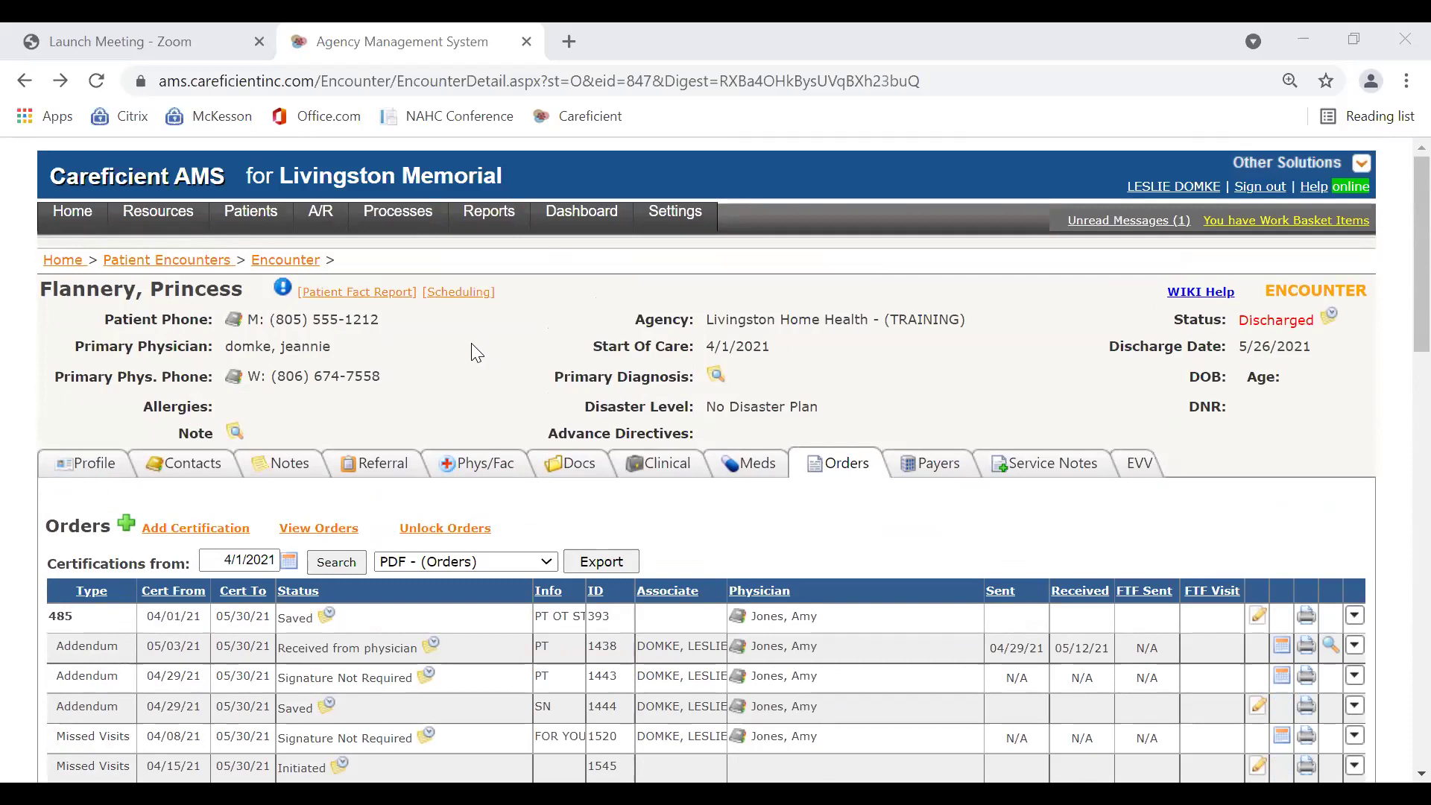
{"action": "scroll", "coordinate": [802, 440], "scroll_direction": "down", "scroll_amount": 5}
{"action": "scroll", "coordinate": [805, 451], "scroll_direction": "down", "scroll_amount": 5}
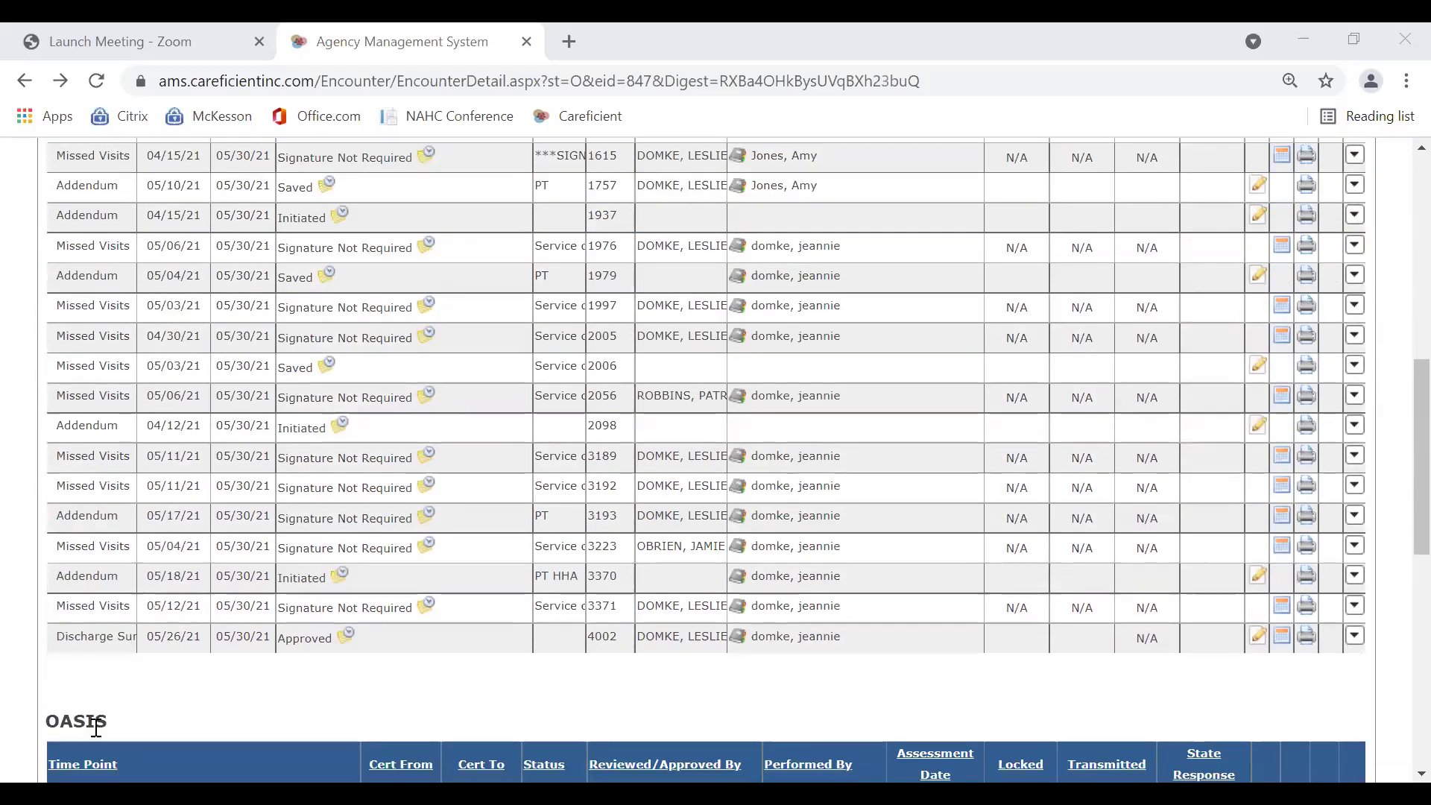
{"action": "left_click", "coordinate": [1259, 638]}
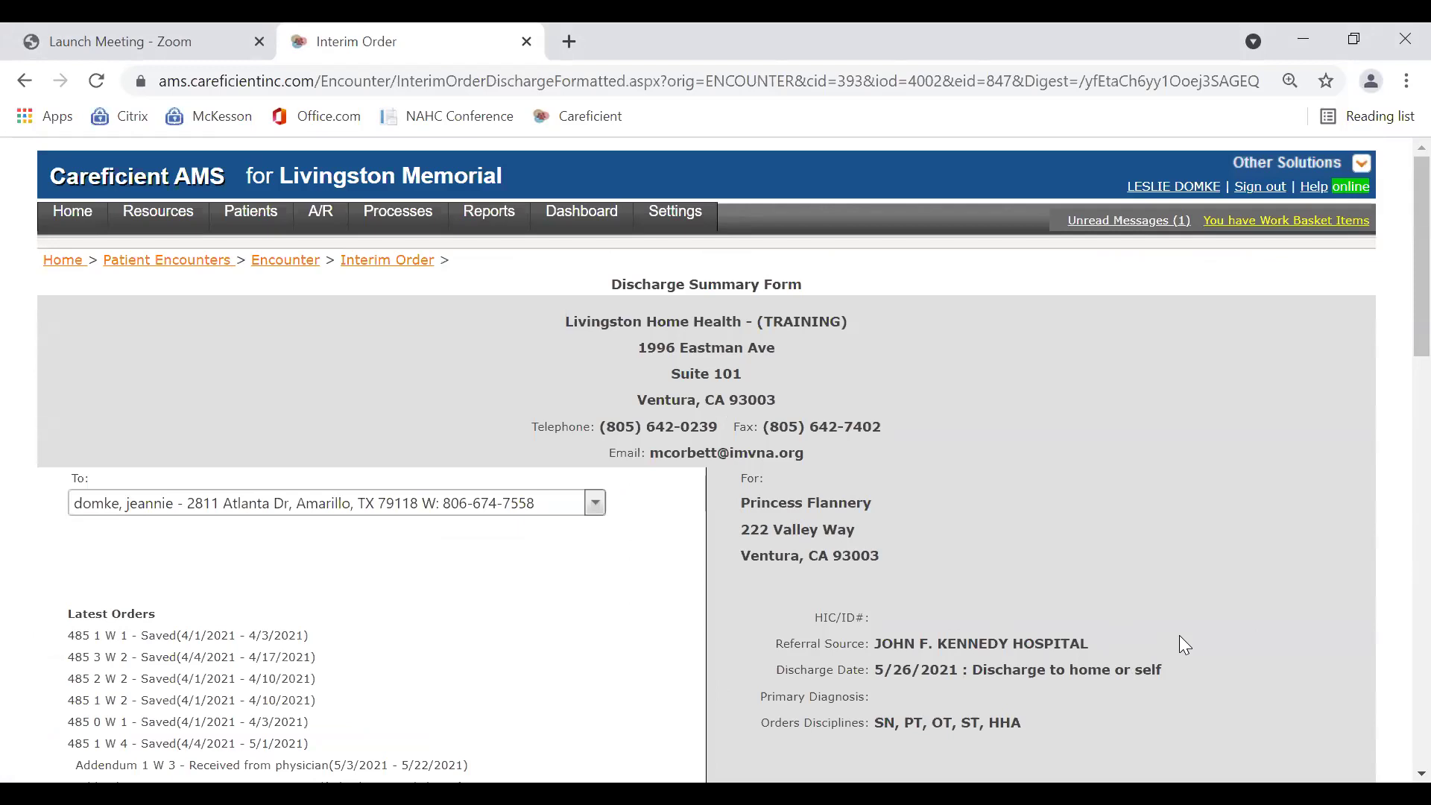
{"action": "scroll", "coordinate": [1179, 636], "scroll_direction": "down", "scroll_amount": 3}
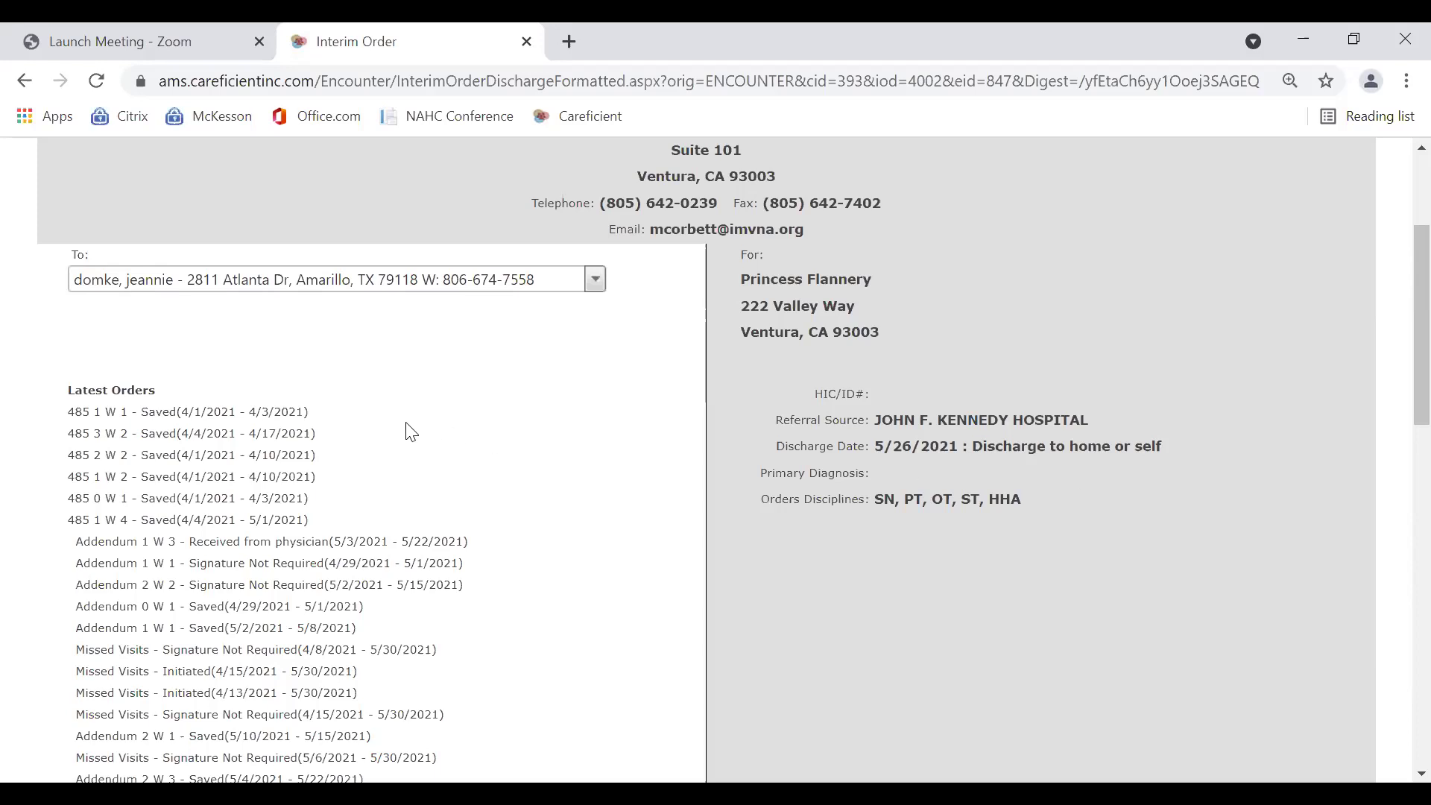
{"action": "scroll", "coordinate": [409, 430], "scroll_direction": "up", "scroll_amount": 3}
{"action": "left_click", "coordinate": [56, 269]}
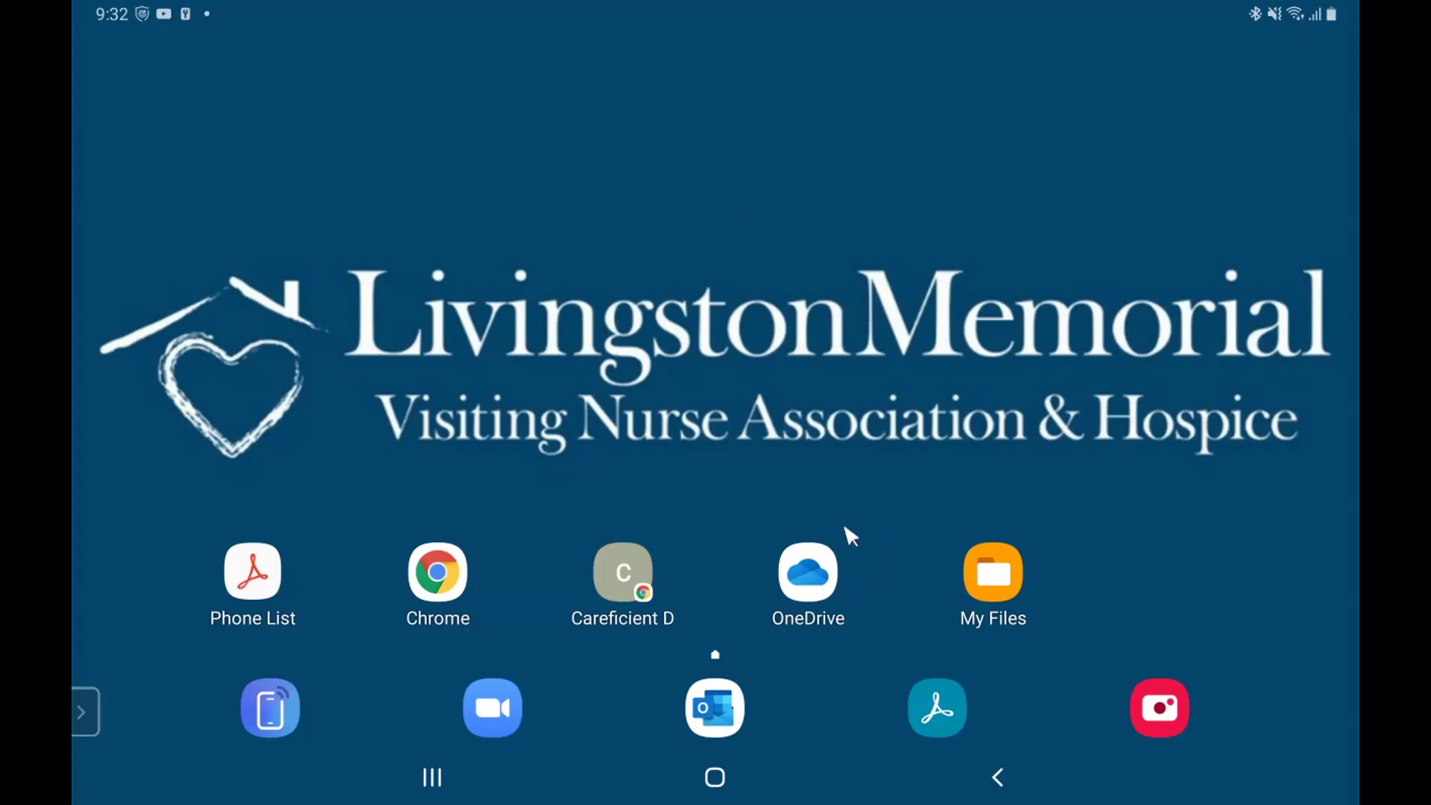
- Switch to OneDrive on the tablet and display the shared libraries
{"action": "left_click", "coordinate": [824, 578]}
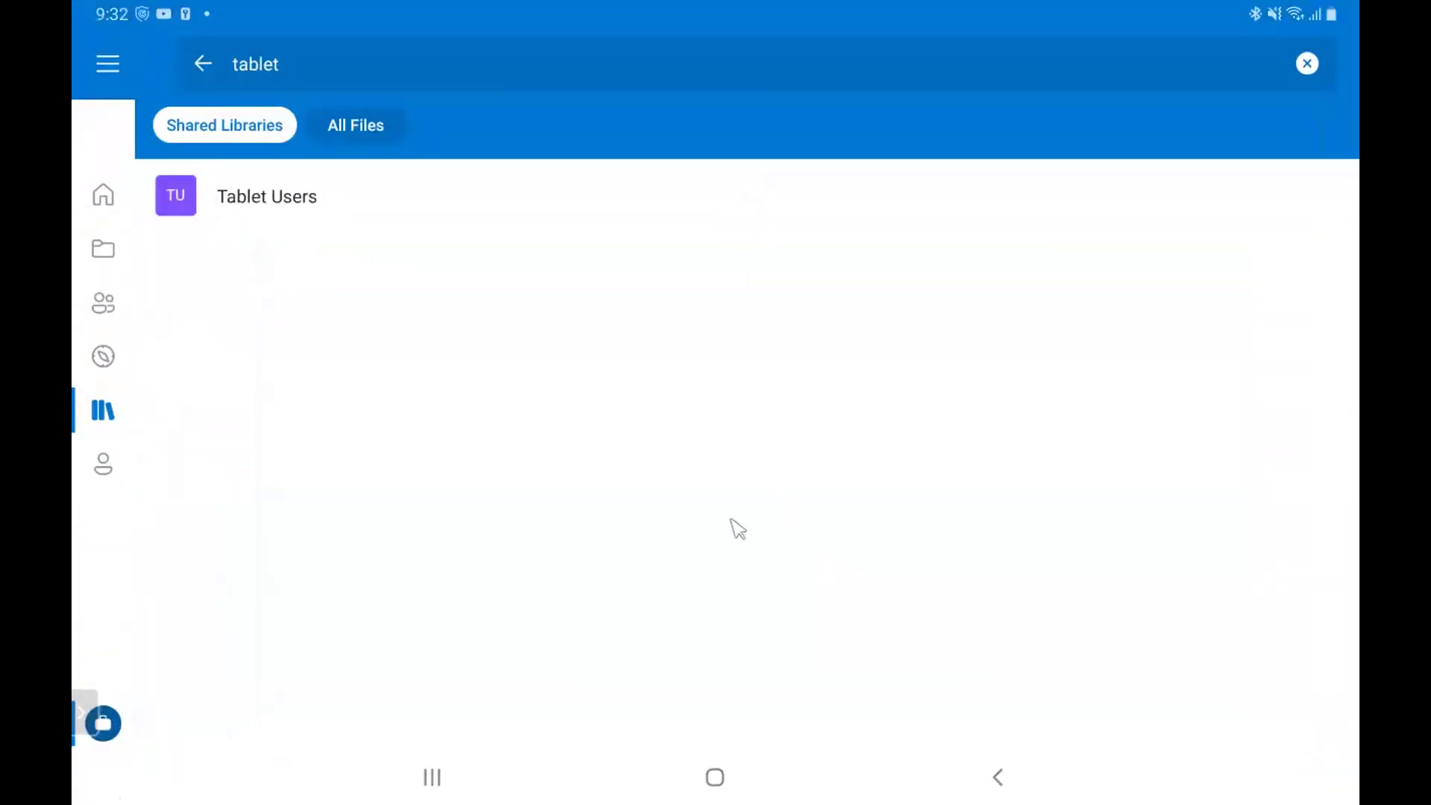
{"action": "left_click", "coordinate": [107, 202]}
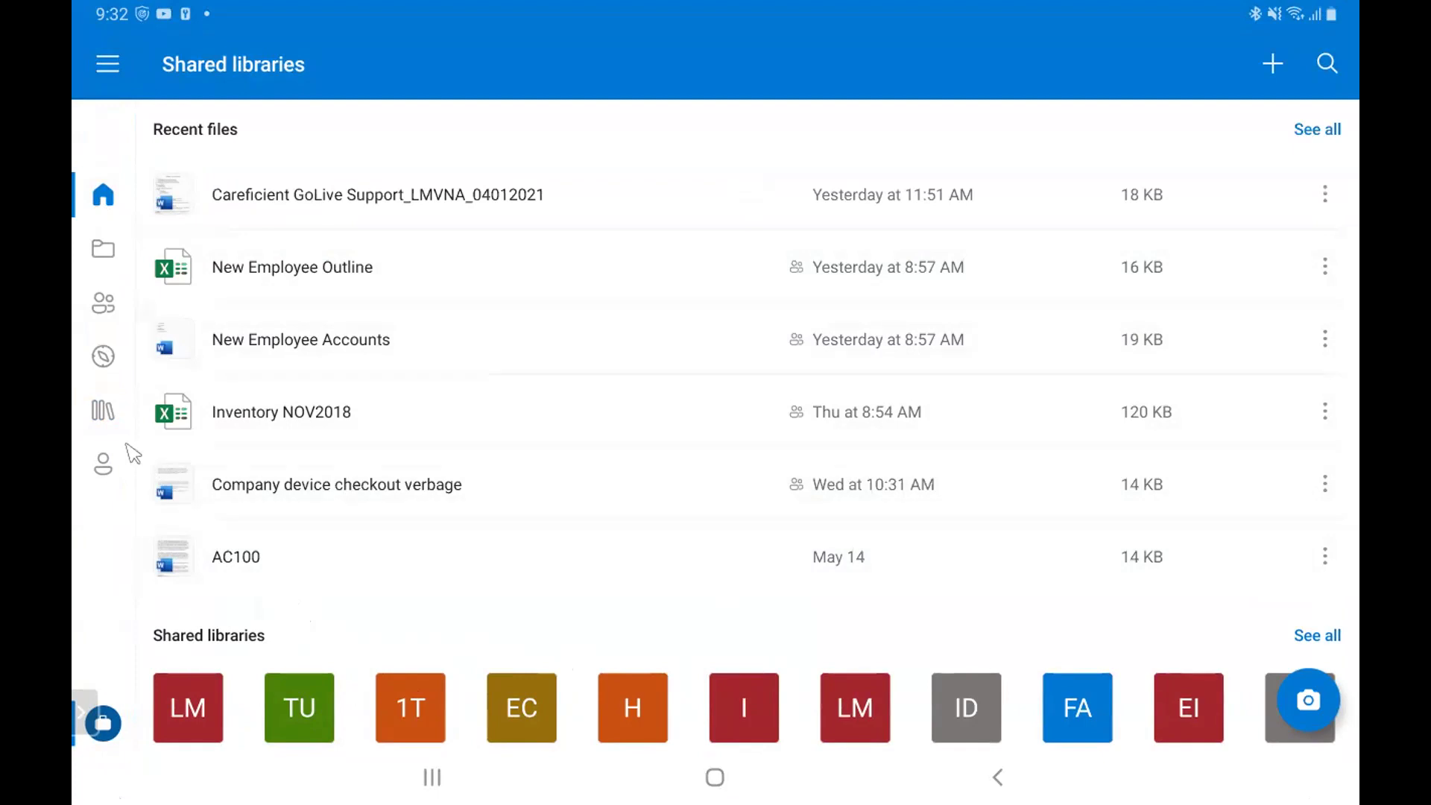
{"action": "left_click", "coordinate": [113, 408]}
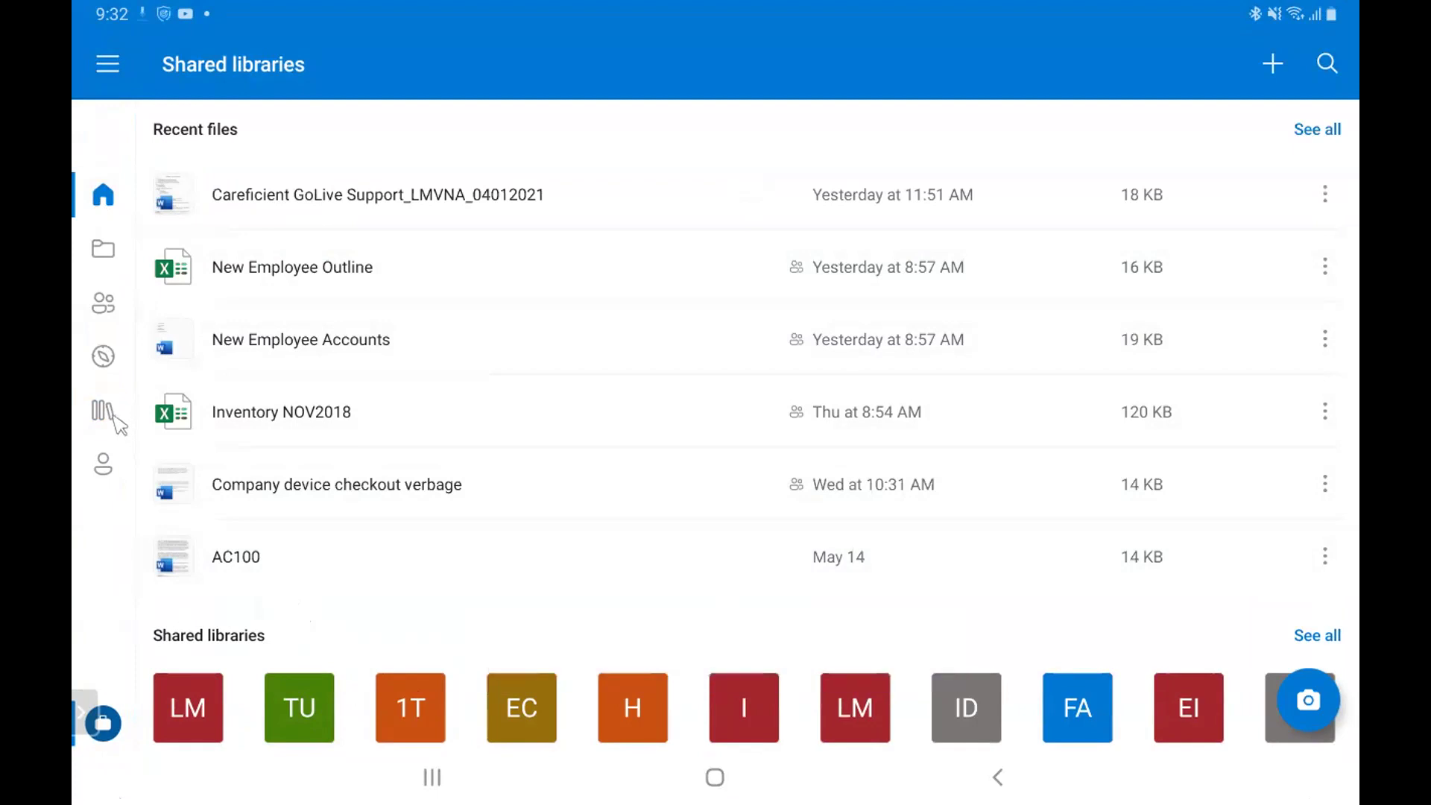
{"action": "left_click", "coordinate": [111, 419]}
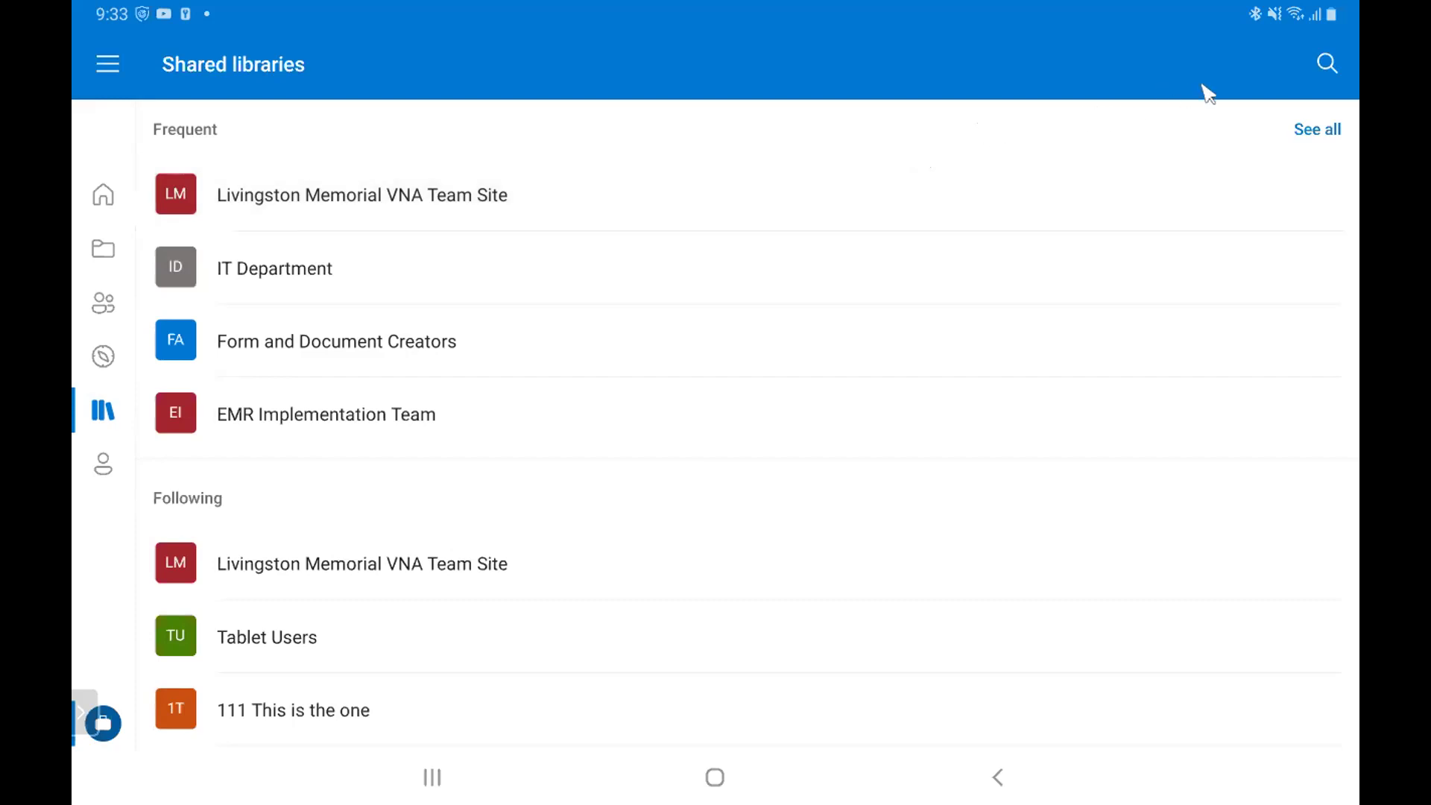
- Search the shared libraries for "livingston" and open the Livingston Memorial VNA Team Site
{"action": "left_click", "coordinate": [1327, 65]}
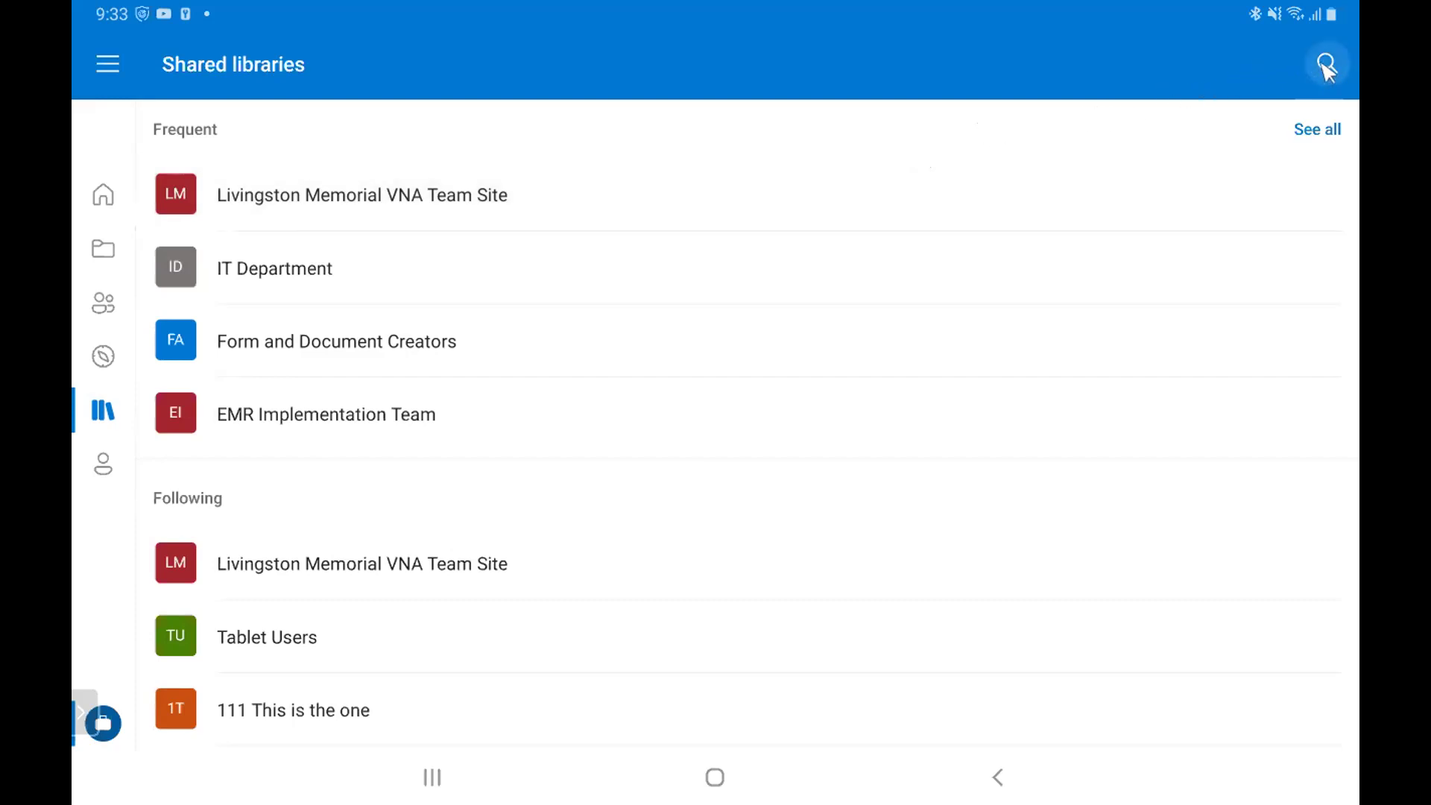
{"action": "left_click", "coordinate": [1327, 66]}
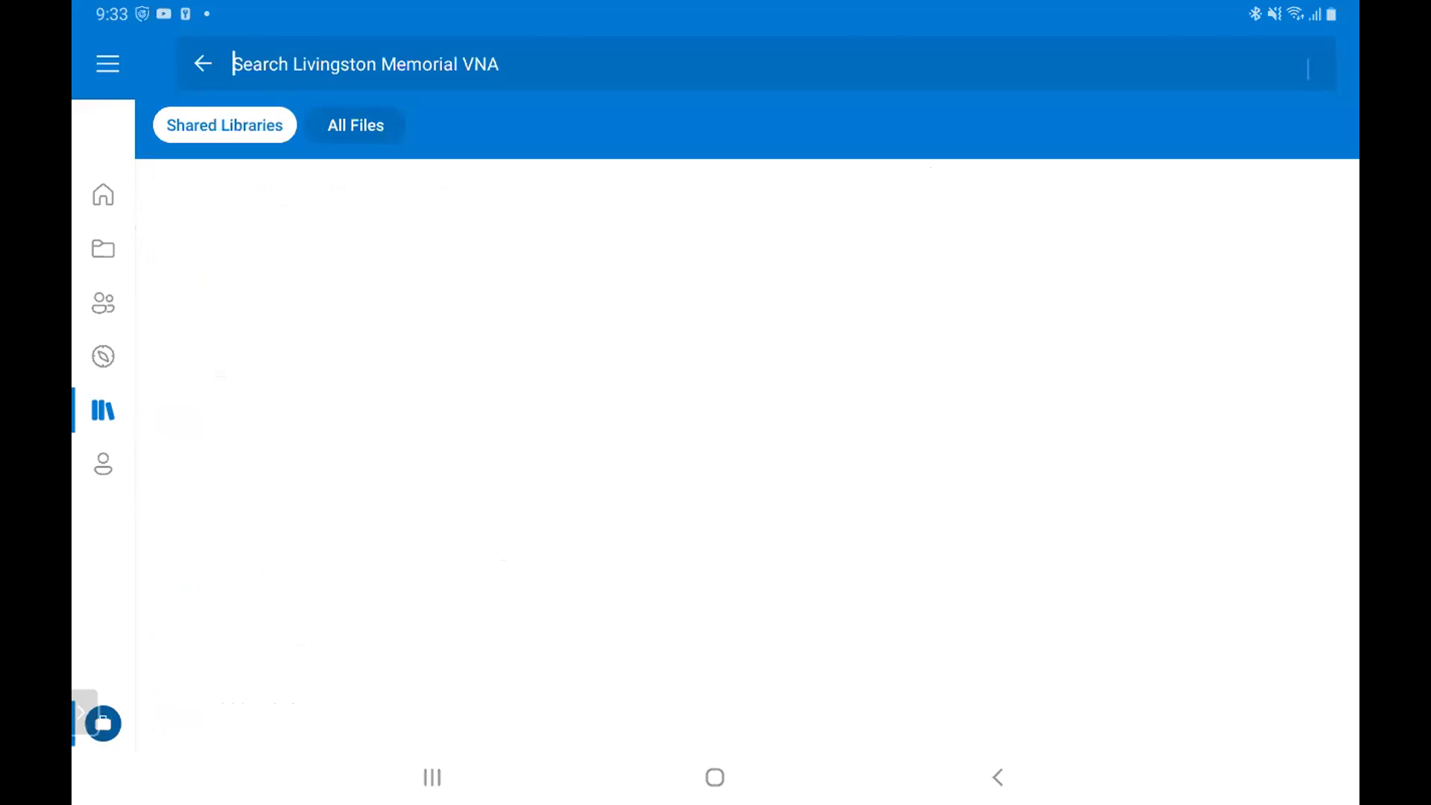
{"action": "type", "text": "l"}
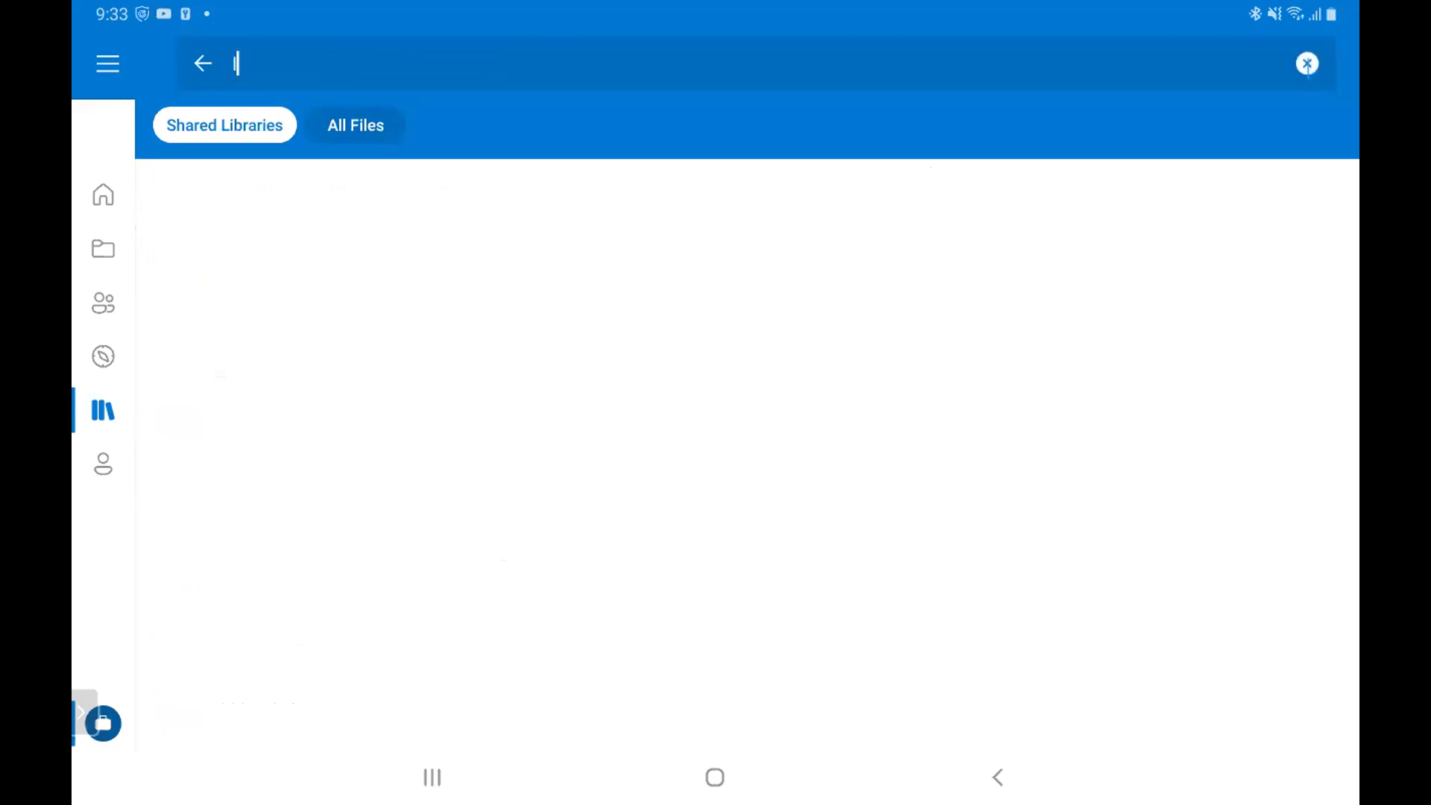
{"action": "type", "text": "ivingston"}
{"action": "key", "text": "Return"}
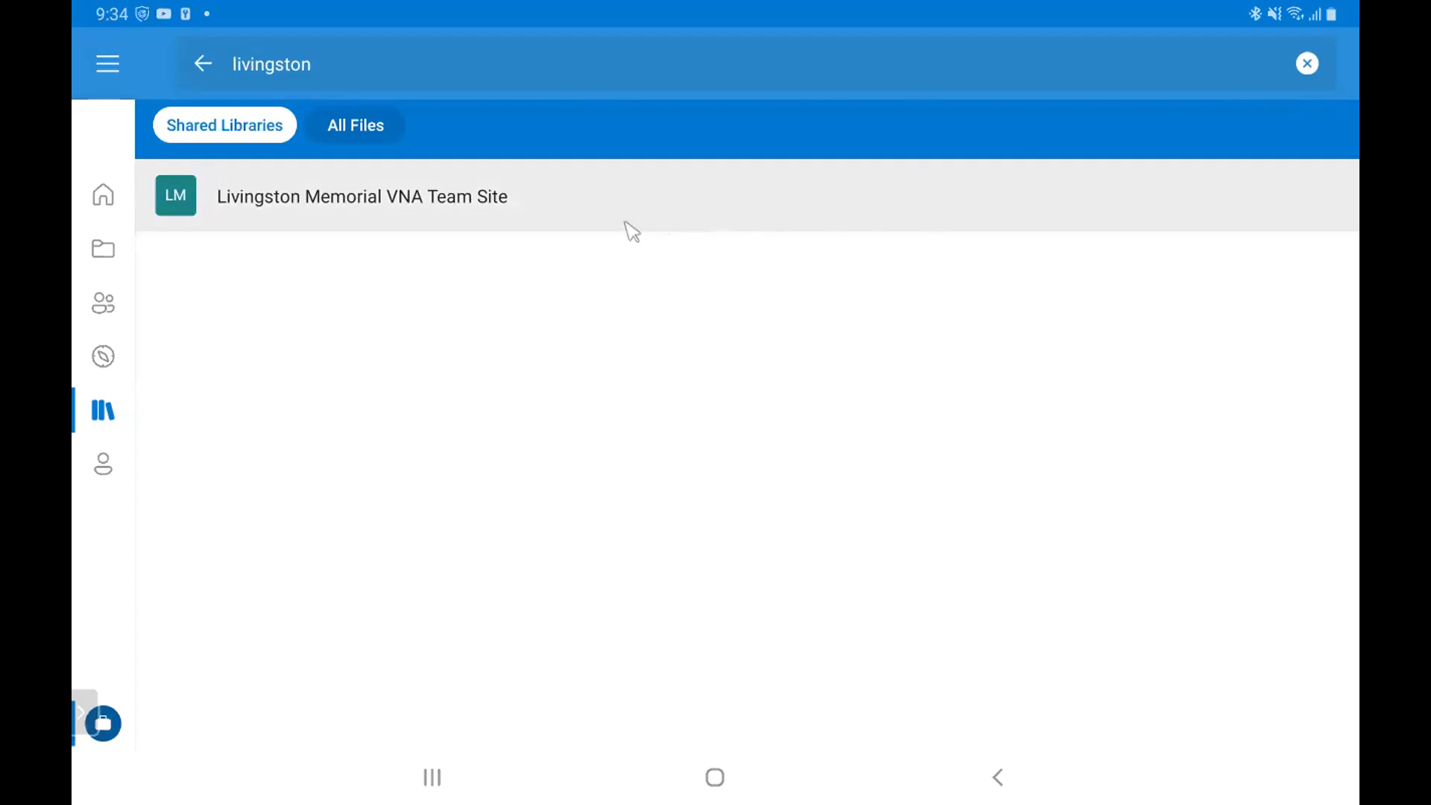
{"action": "left_click", "coordinate": [523, 212]}
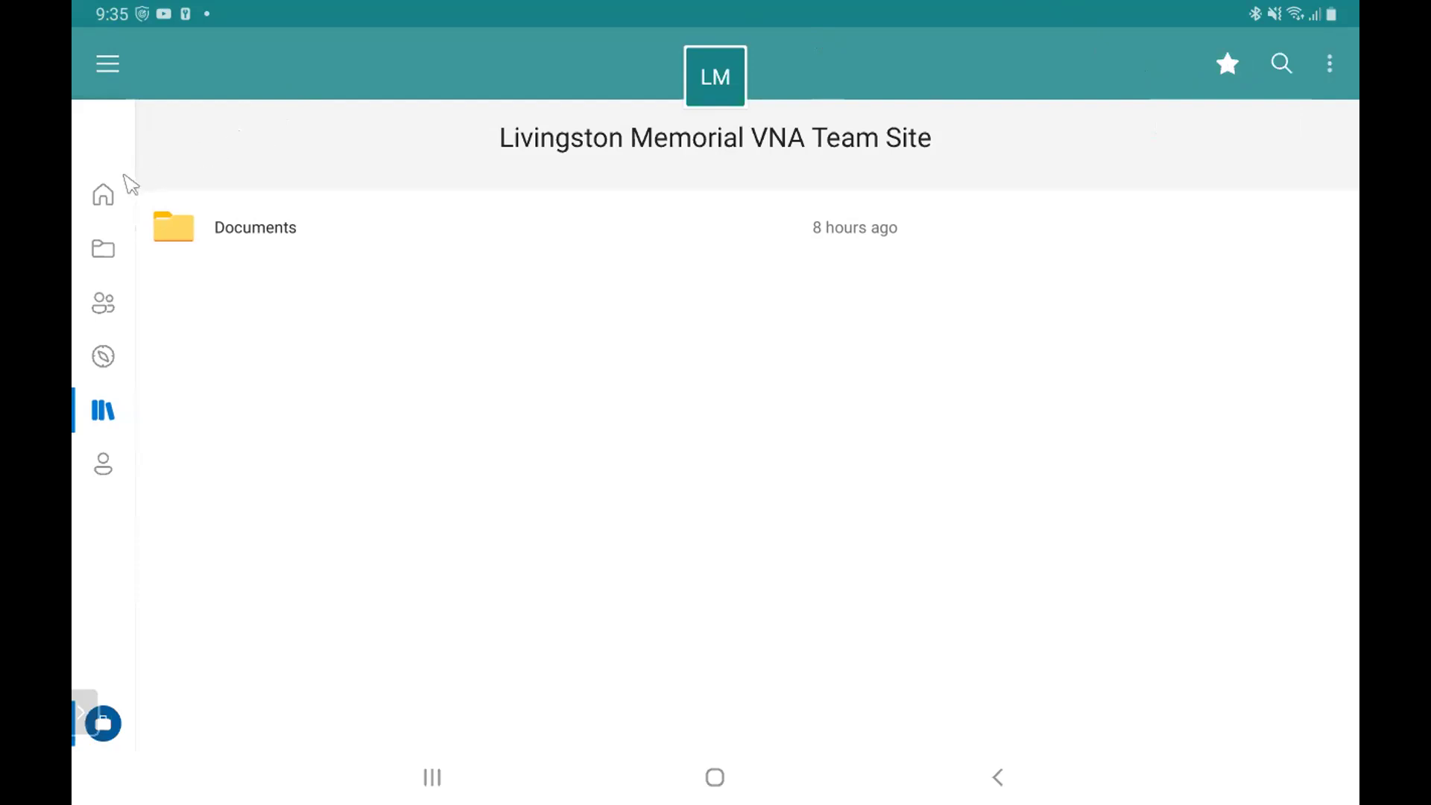
- From the home view's shared libraries, open the Clinical Procedure Manual folder in the Livingston Memorial VNA Team Site's Documents
{"action": "left_click", "coordinate": [104, 196]}
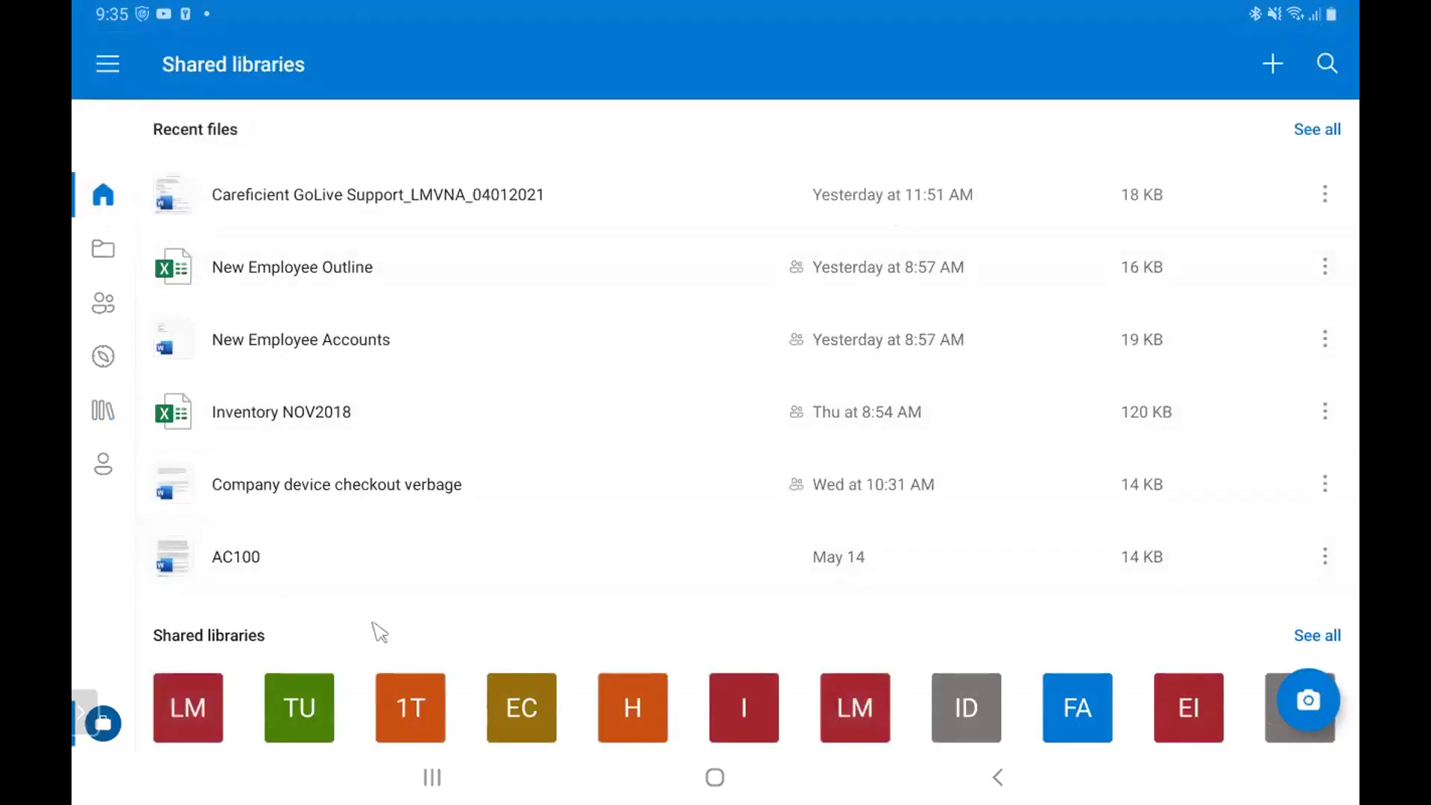
{"action": "left_click", "coordinate": [182, 725]}
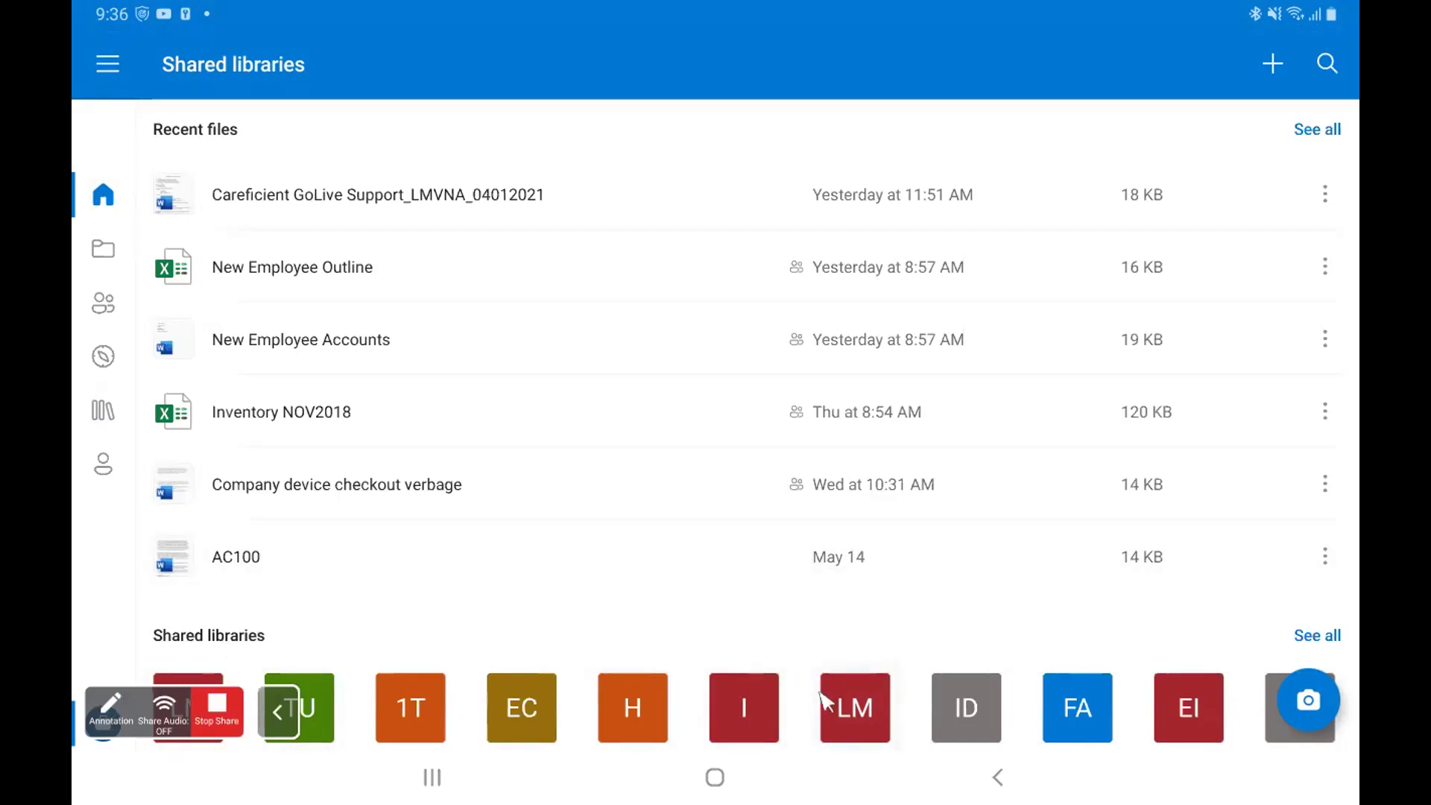
{"action": "left_click", "coordinate": [849, 704]}
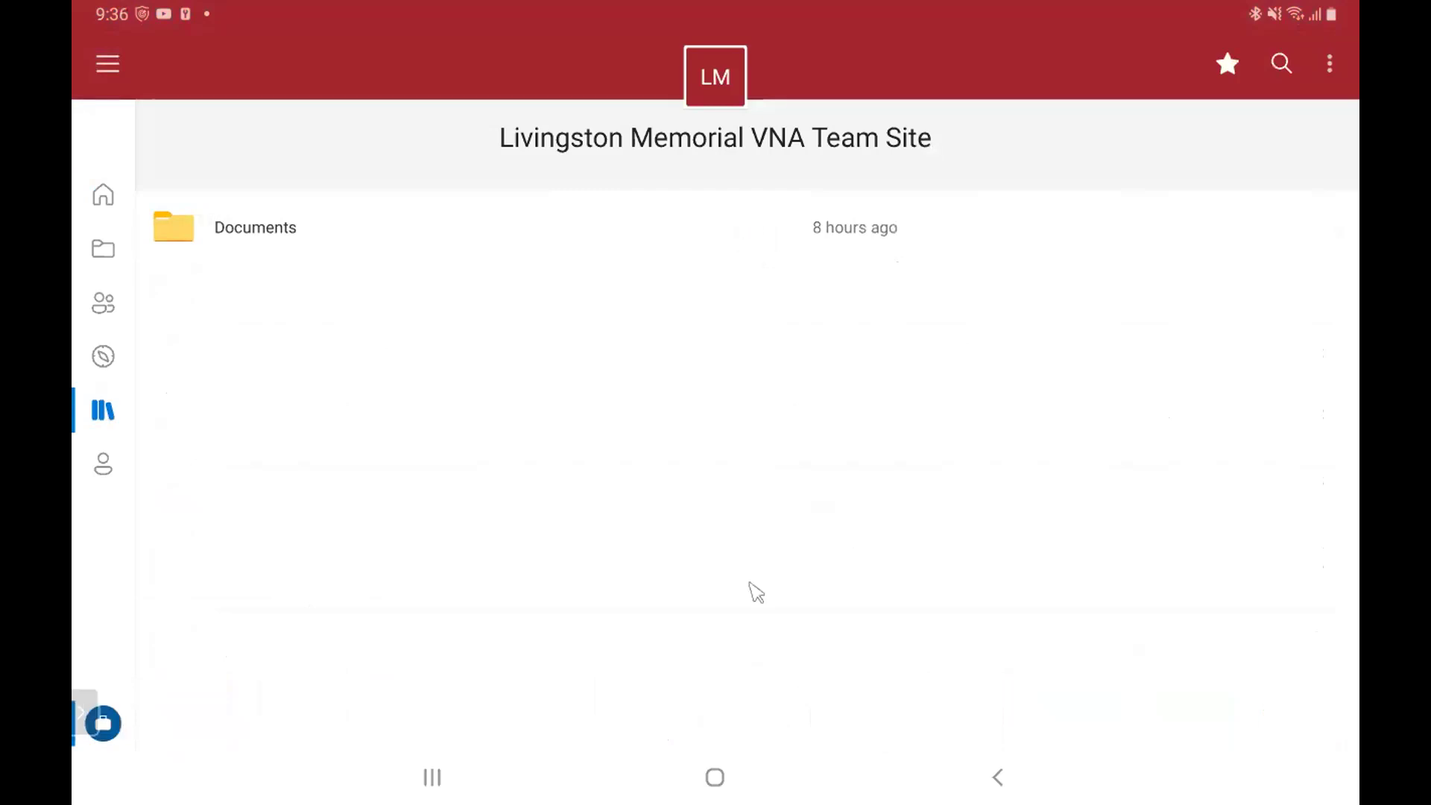
{"action": "left_click", "coordinate": [252, 230]}
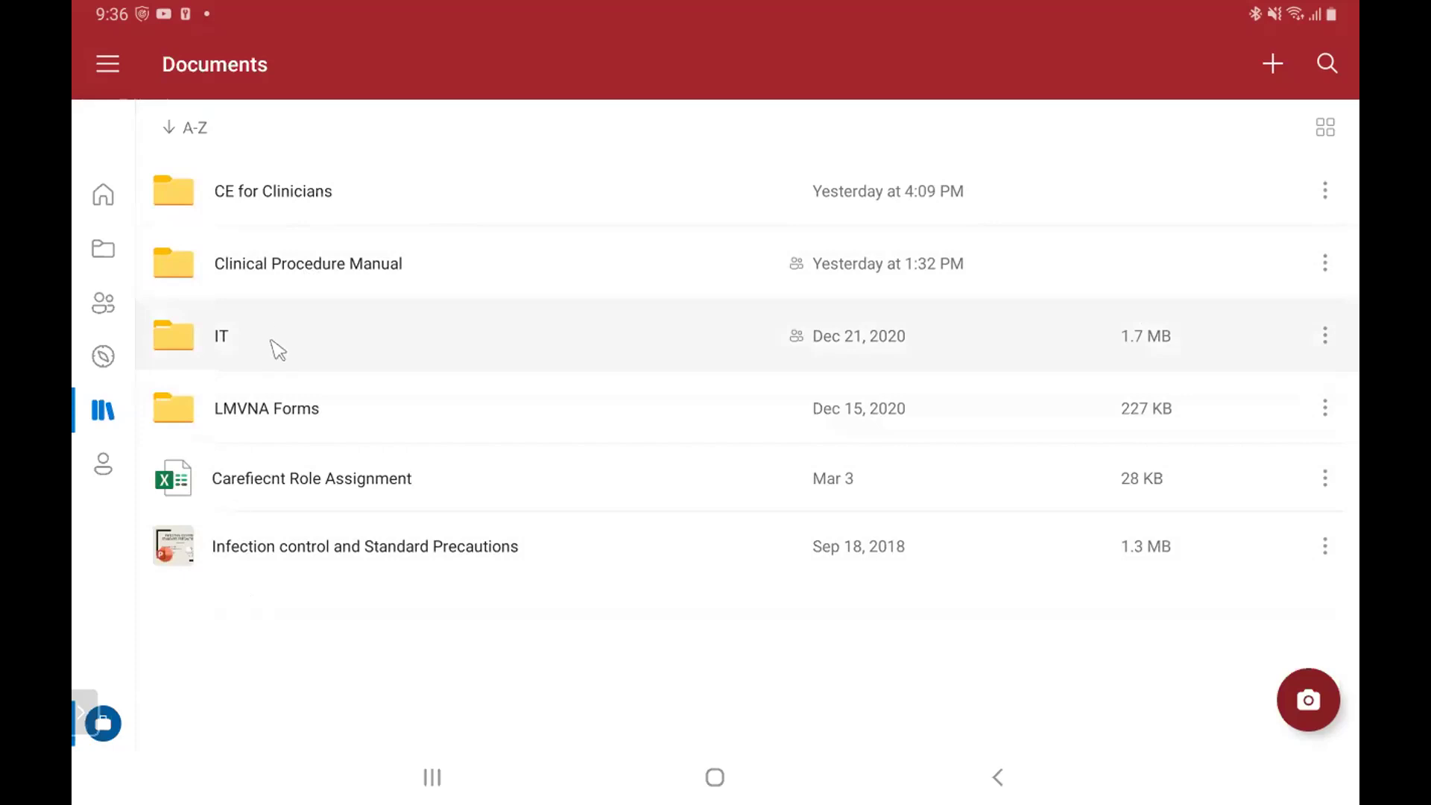
{"action": "left_click", "coordinate": [298, 274]}
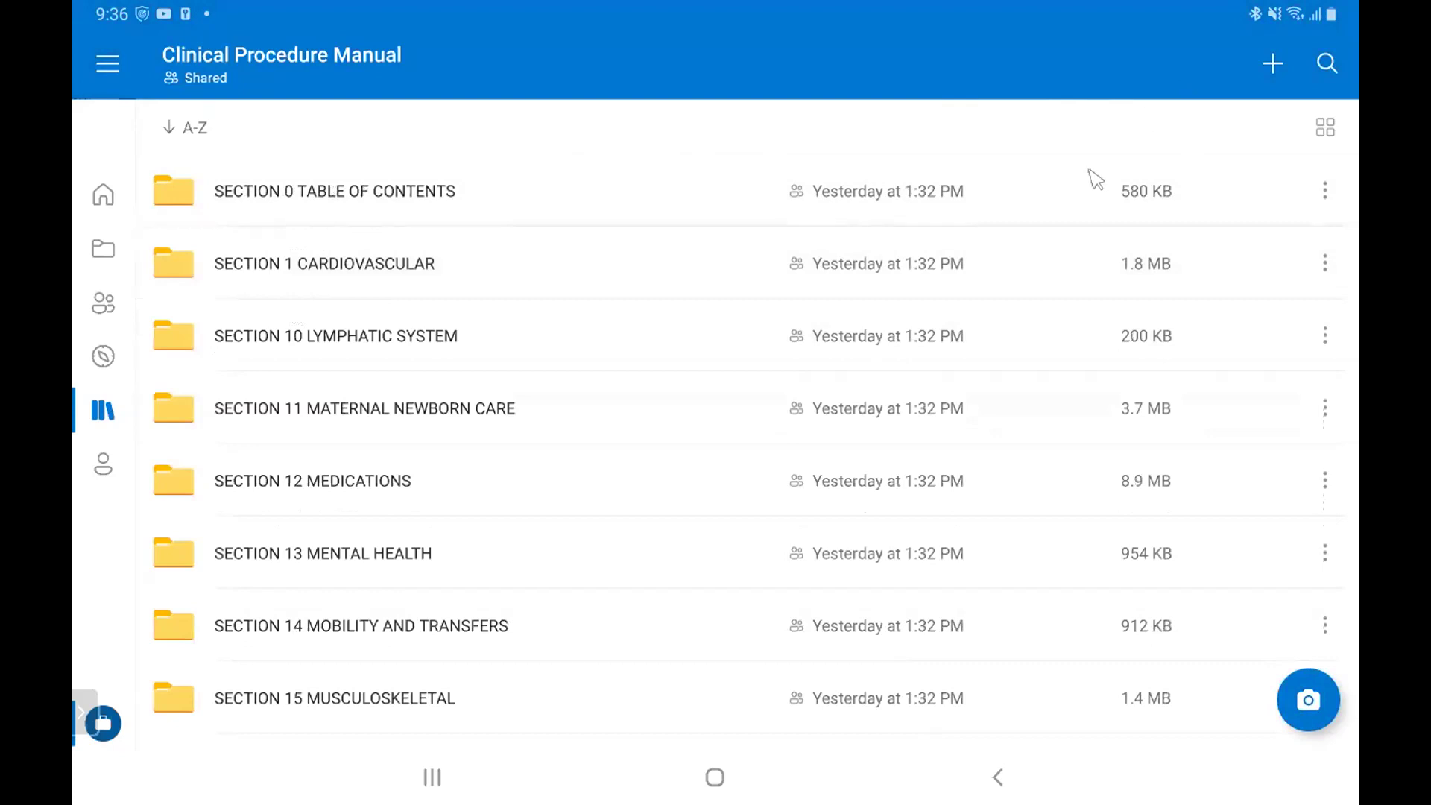
- Browse the Clinical Procedure Manual sections, search the library for "cath", and open "4.14 Catheter.Intermittent self catheterization"
{"action": "scroll", "coordinate": [1040, 335], "scroll_direction": "down", "scroll_amount": 9}
{"action": "scroll", "coordinate": [1009, 322], "scroll_direction": "down", "scroll_amount": 12}
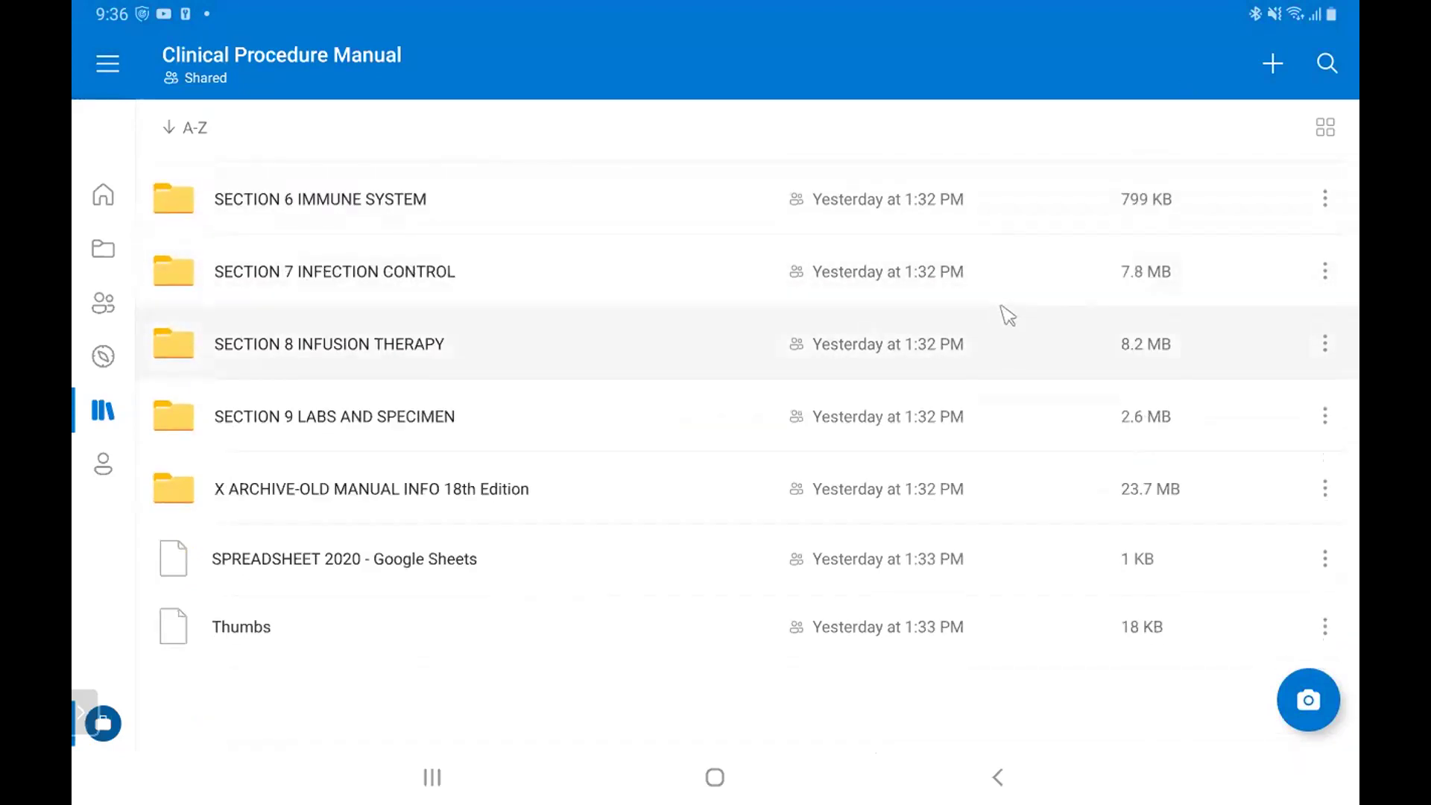
{"action": "scroll", "coordinate": [1003, 313], "scroll_direction": "up", "scroll_amount": 10}
{"action": "scroll", "coordinate": [1010, 298], "scroll_direction": "up", "scroll_amount": 10}
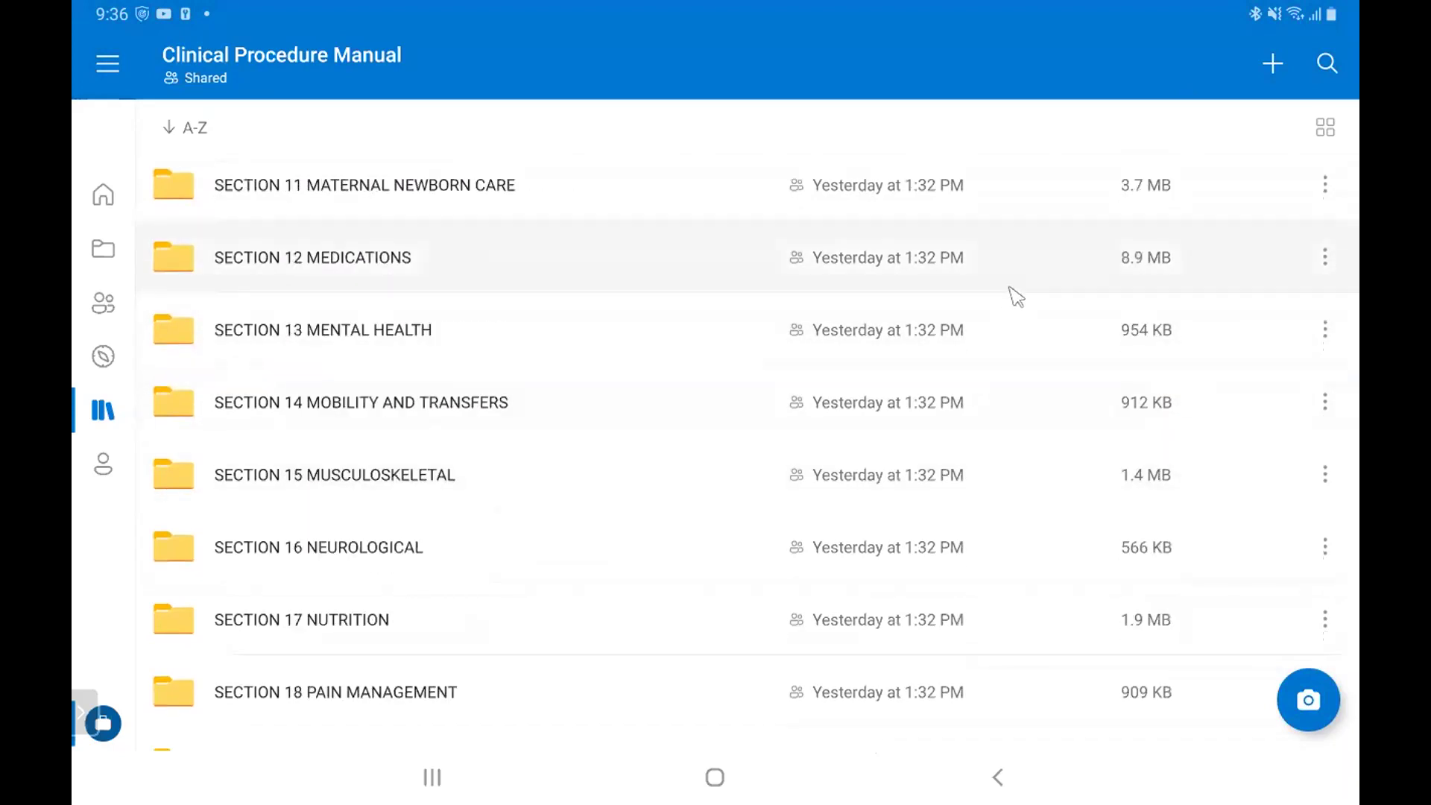
{"action": "left_click", "coordinate": [1327, 65]}
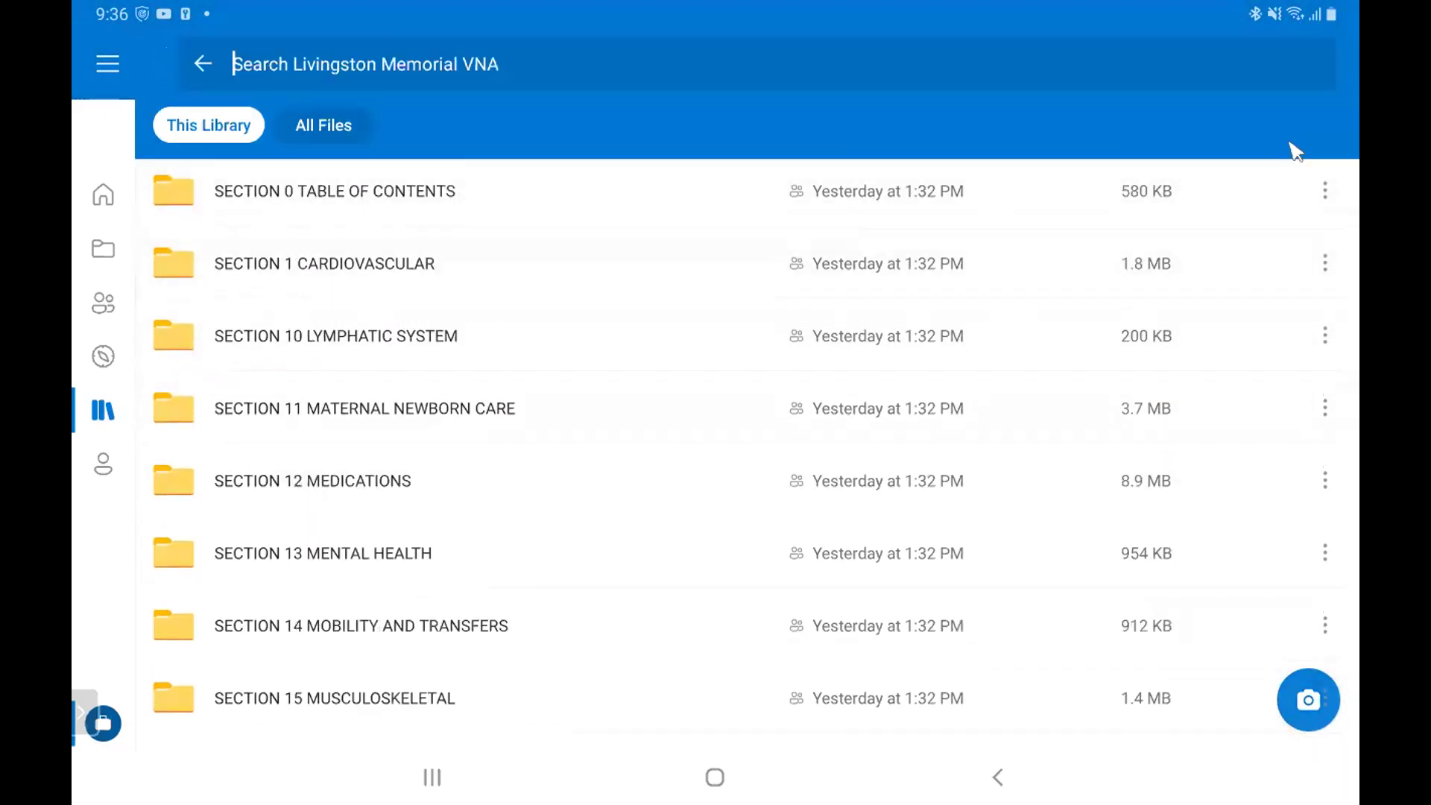
{"action": "type", "text": "cath"}
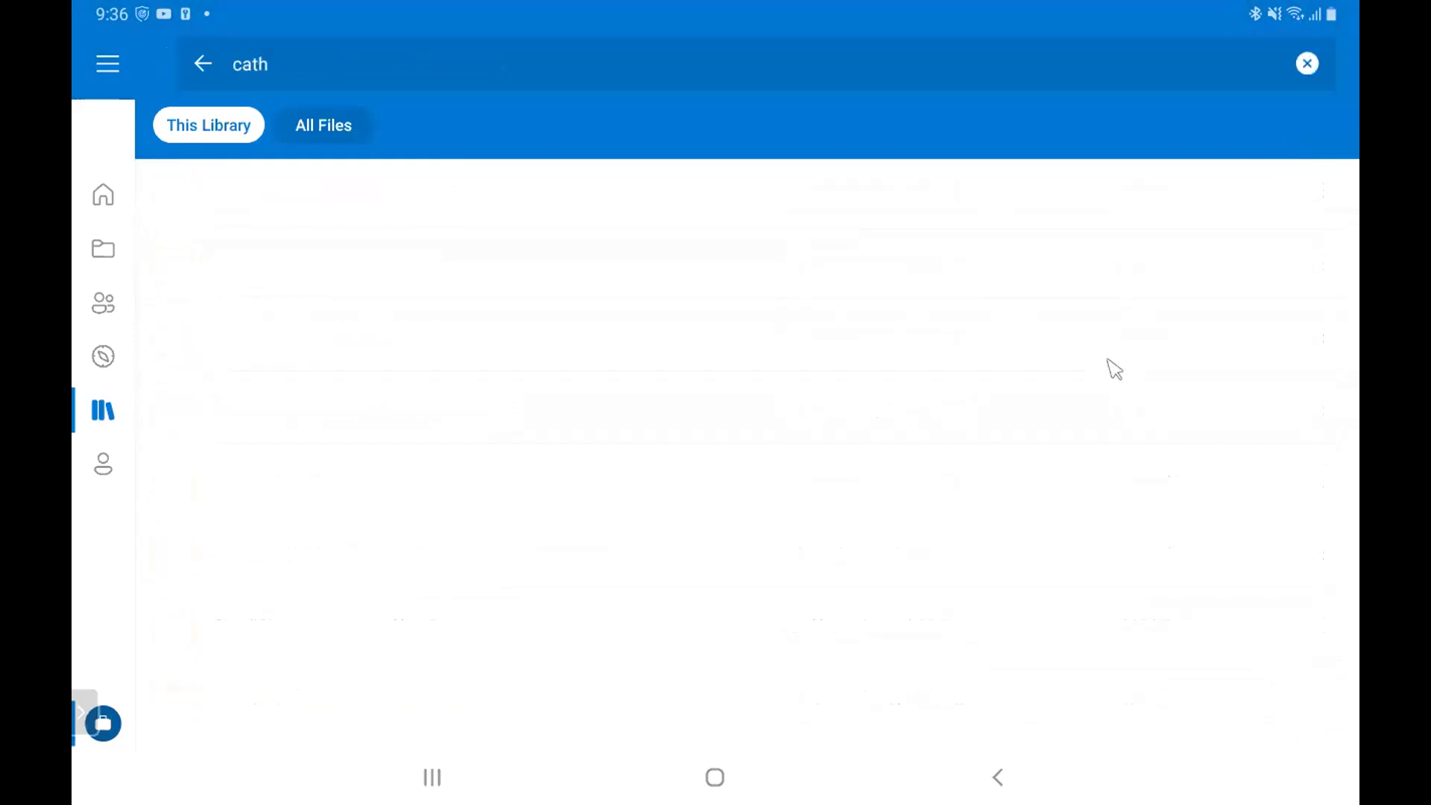
{"action": "key", "text": "Return"}
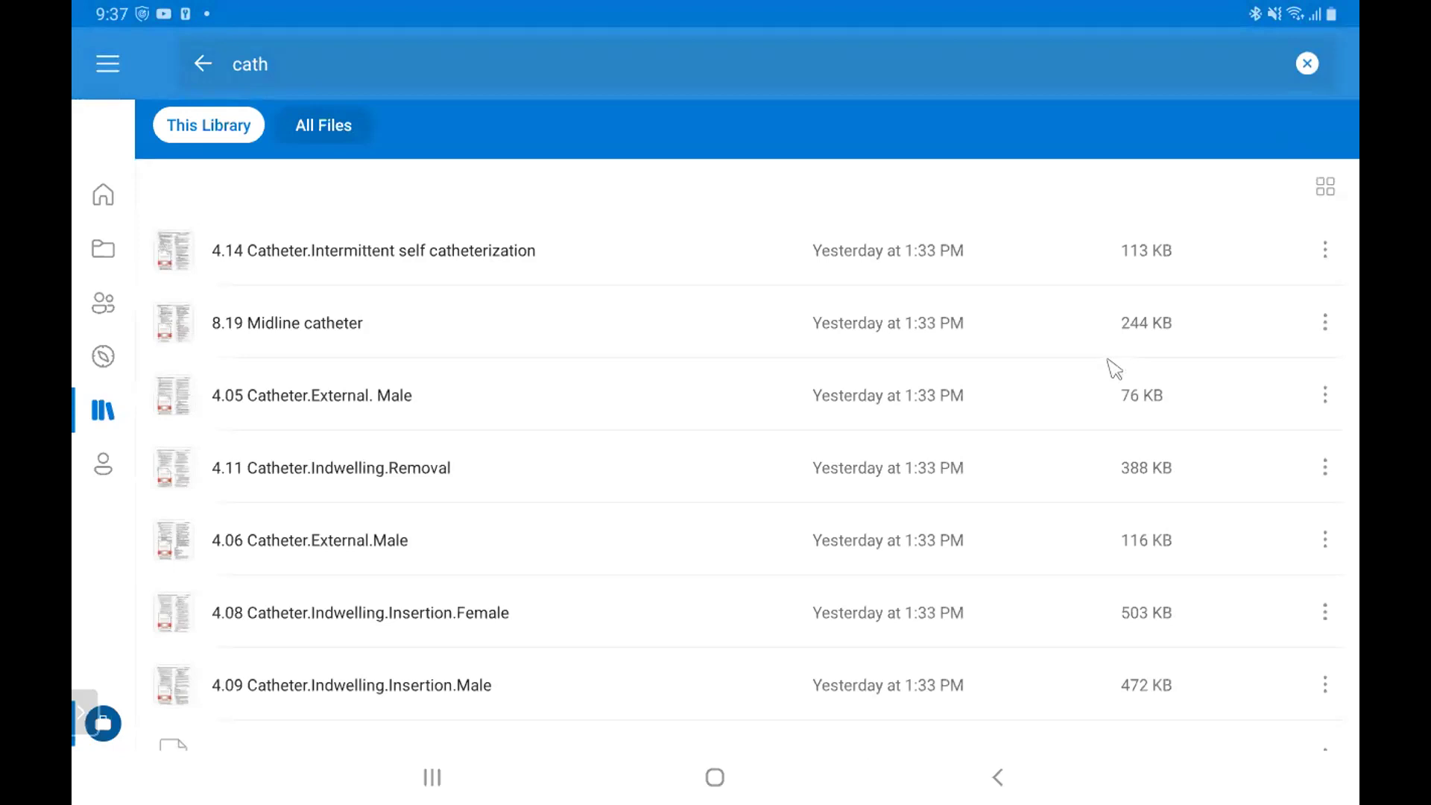
{"action": "left_click", "coordinate": [490, 273]}
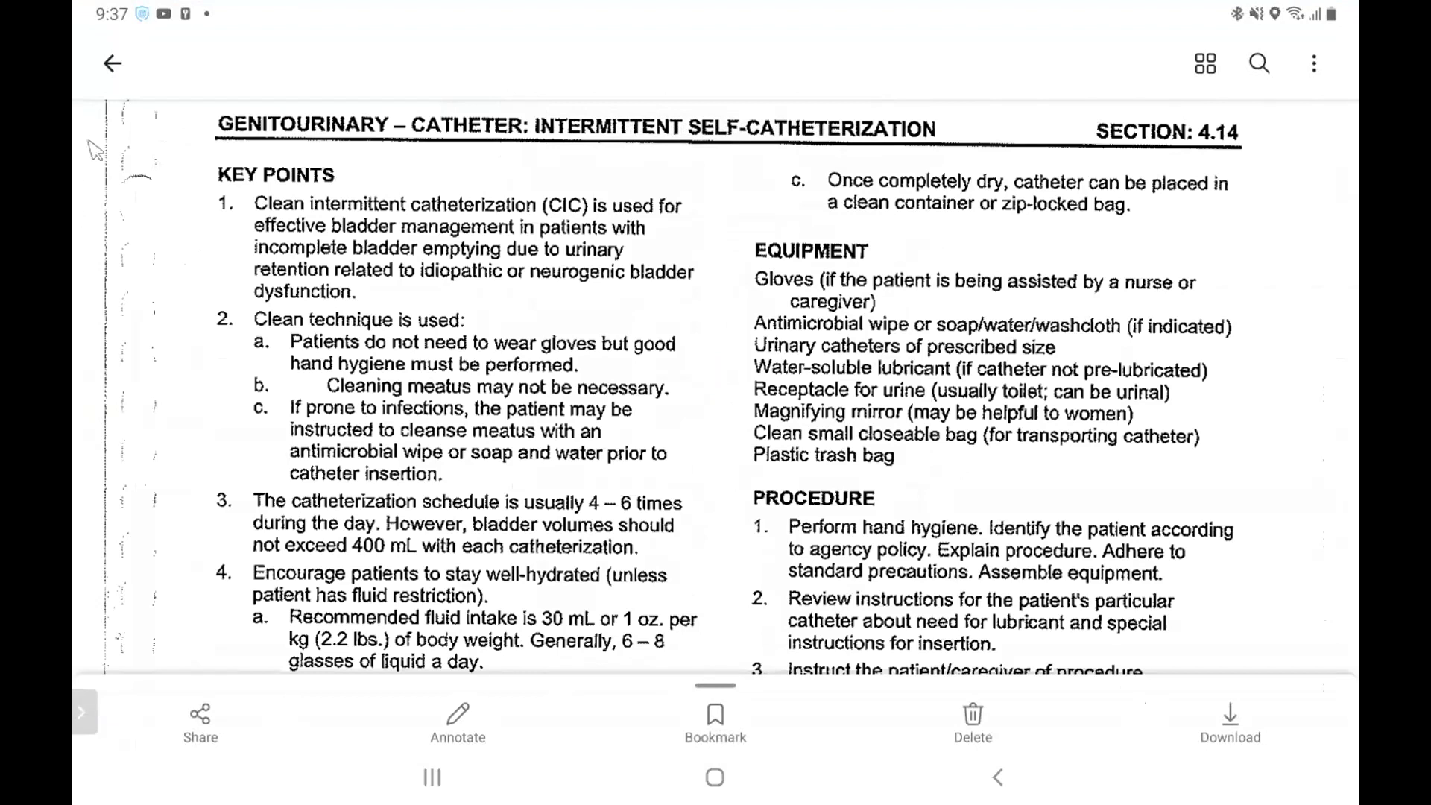
- Close the catheter procedure document and search the library for "blood" instead
{"action": "left_click", "coordinate": [113, 64]}
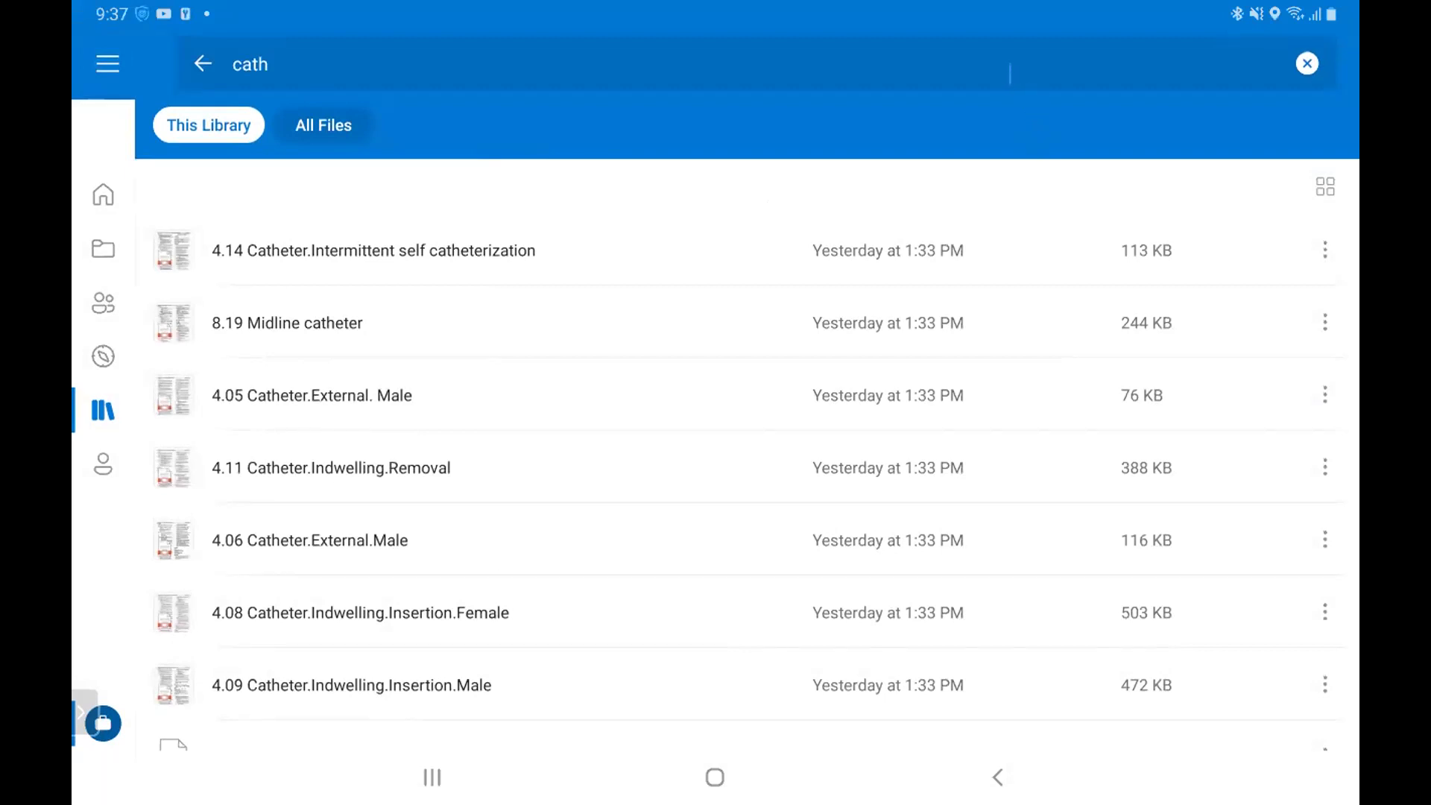
{"action": "left_click", "coordinate": [1010, 72]}
{"action": "key", "text": "BackSpace"}
{"action": "key", "text": "BackSpace"}
{"action": "key", "text": "BackSpace"}
{"action": "key", "text": "BackSpace"}
{"action": "type", "text": "blood"}
{"action": "key", "text": "Return"}
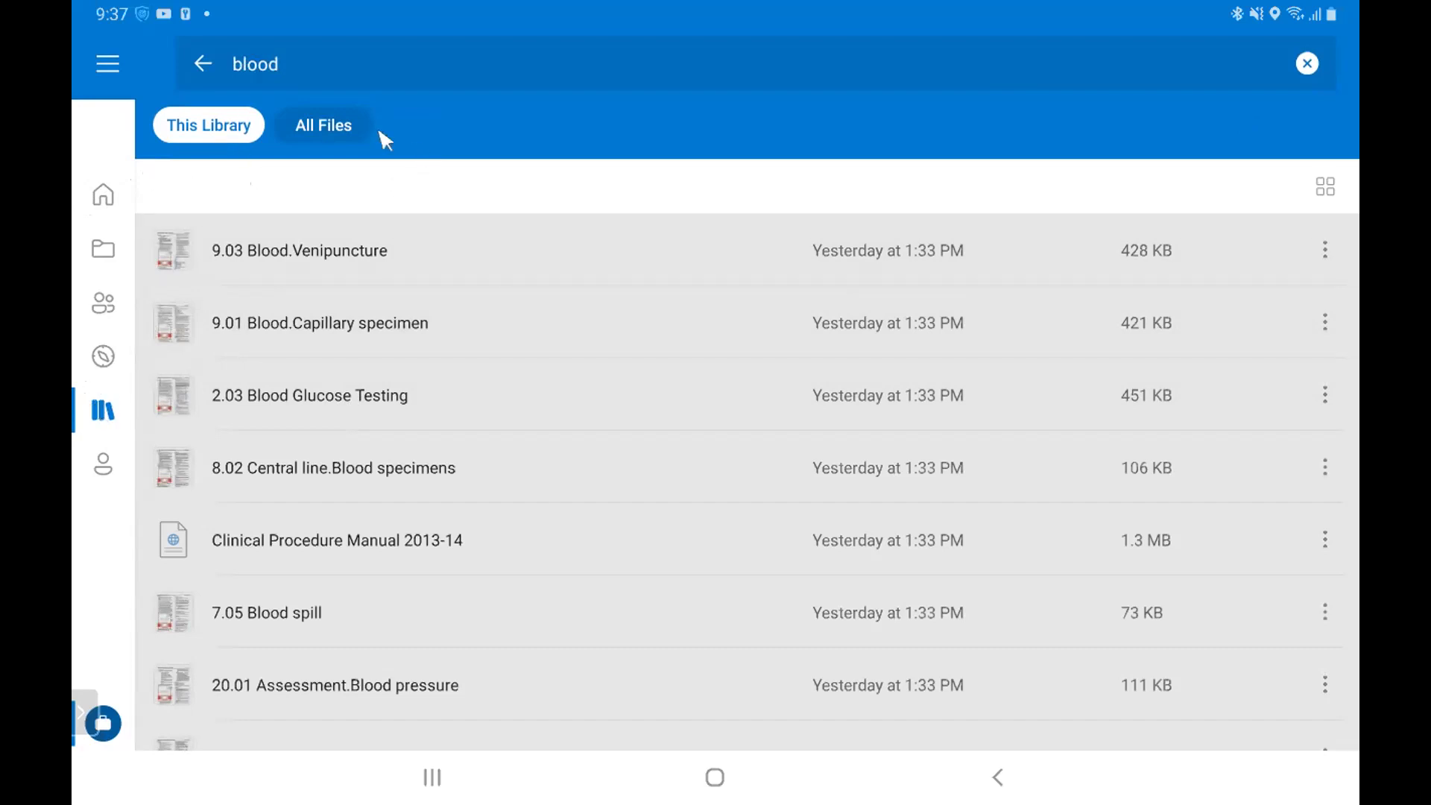
- Leave the search and the Clinical Procedure Manual, and open the CE for Clinicians folder in Documents
{"action": "left_click", "coordinate": [207, 66]}
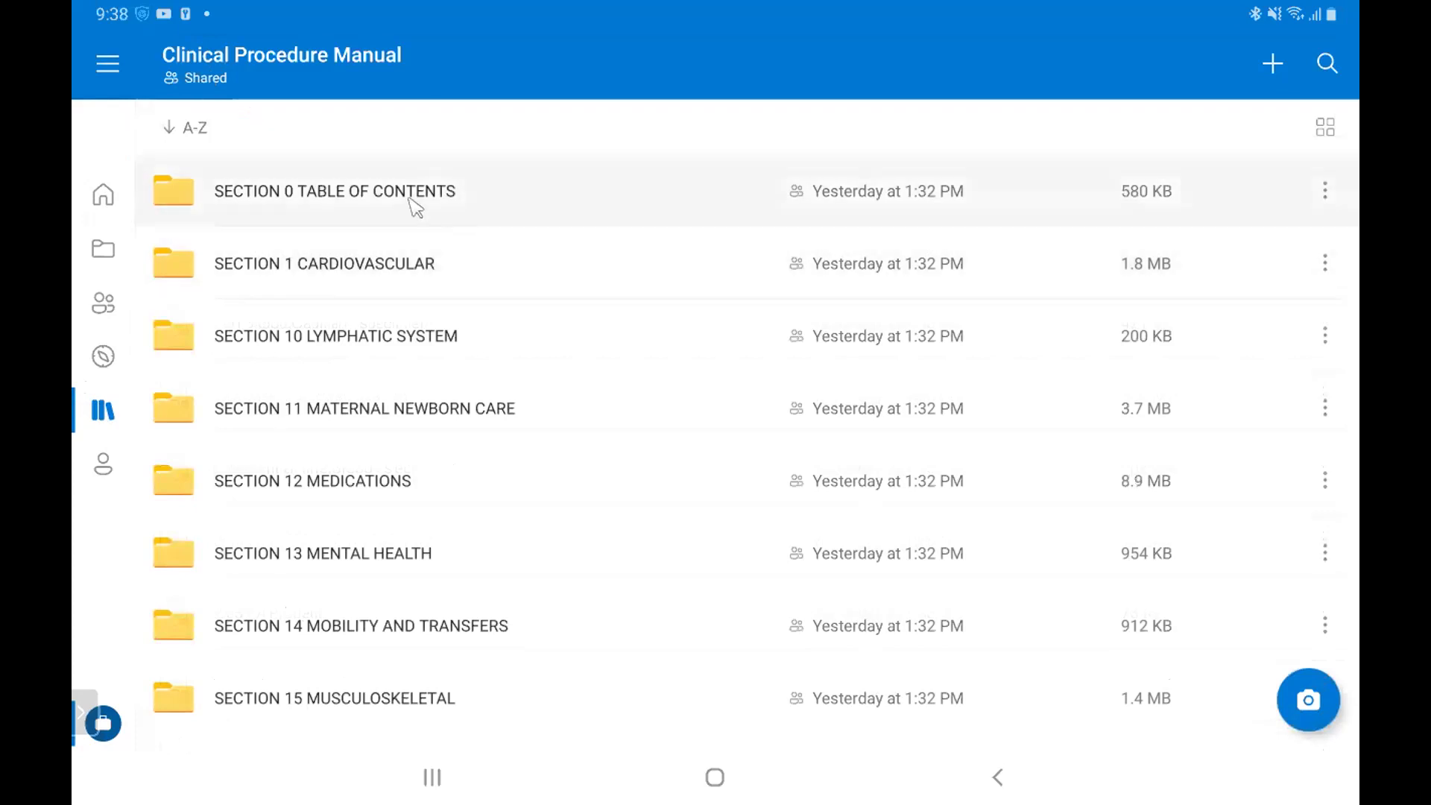
{"action": "left_click", "coordinate": [108, 68]}
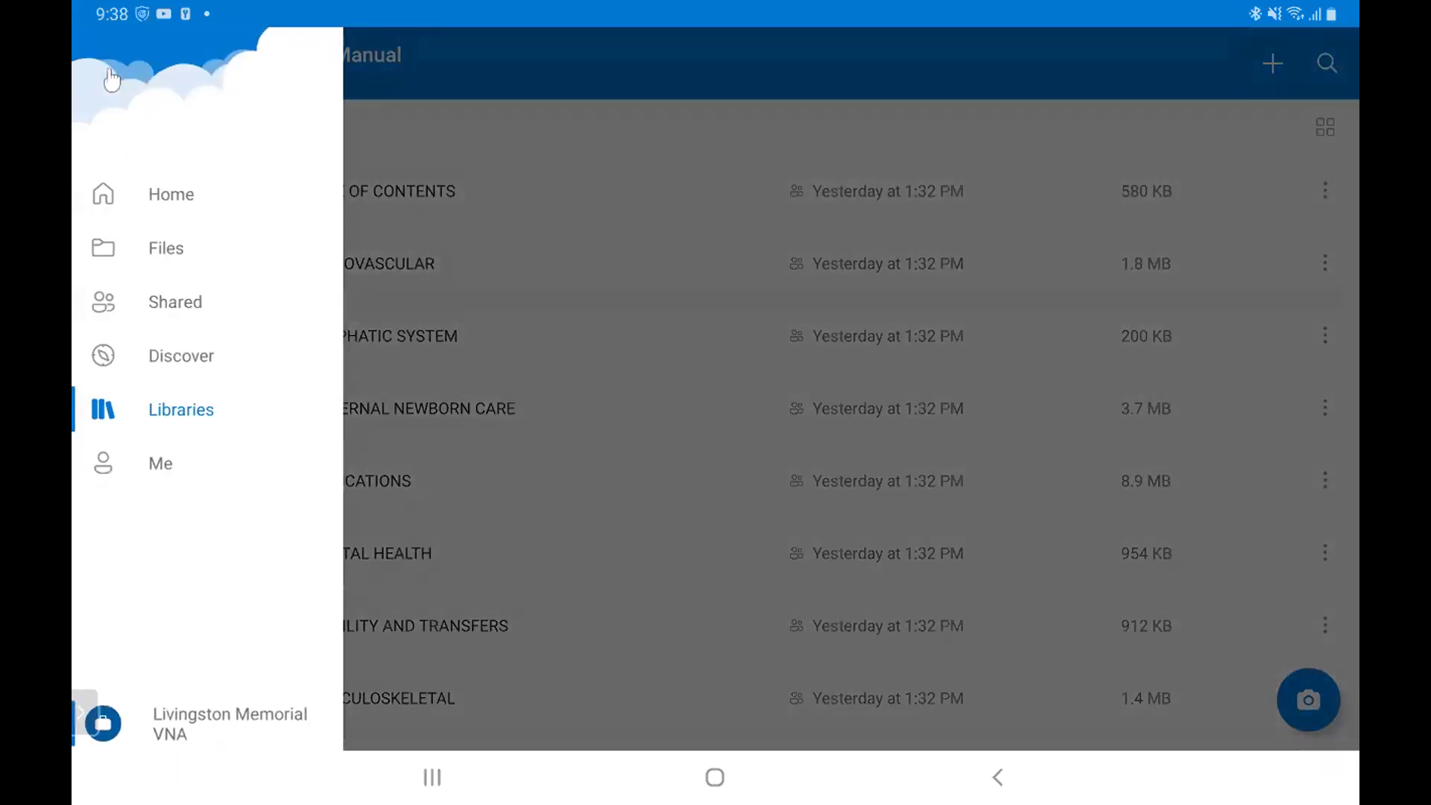
{"action": "left_click", "coordinate": [607, 83]}
{"action": "left_click", "coordinate": [999, 778]}
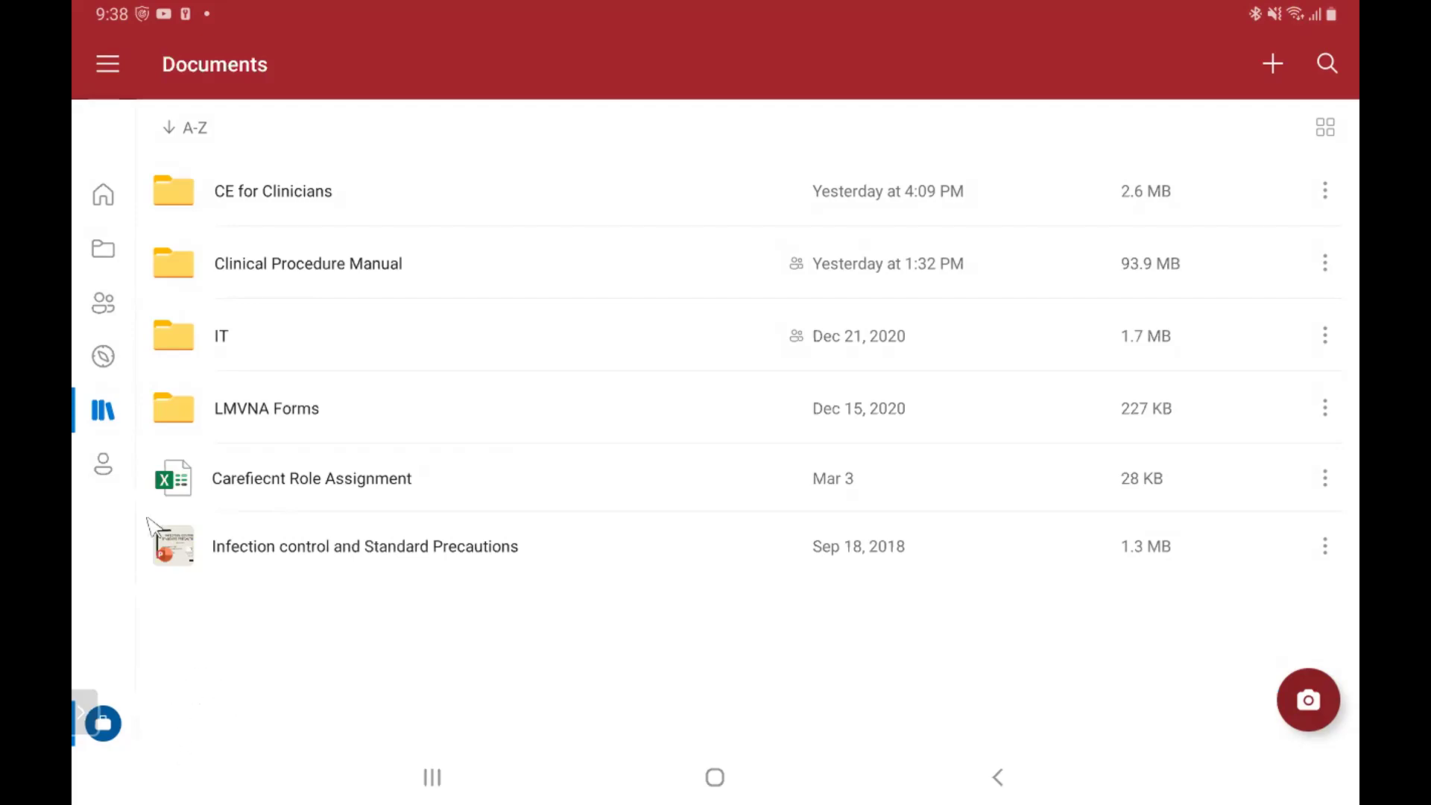
{"action": "left_click", "coordinate": [293, 200]}
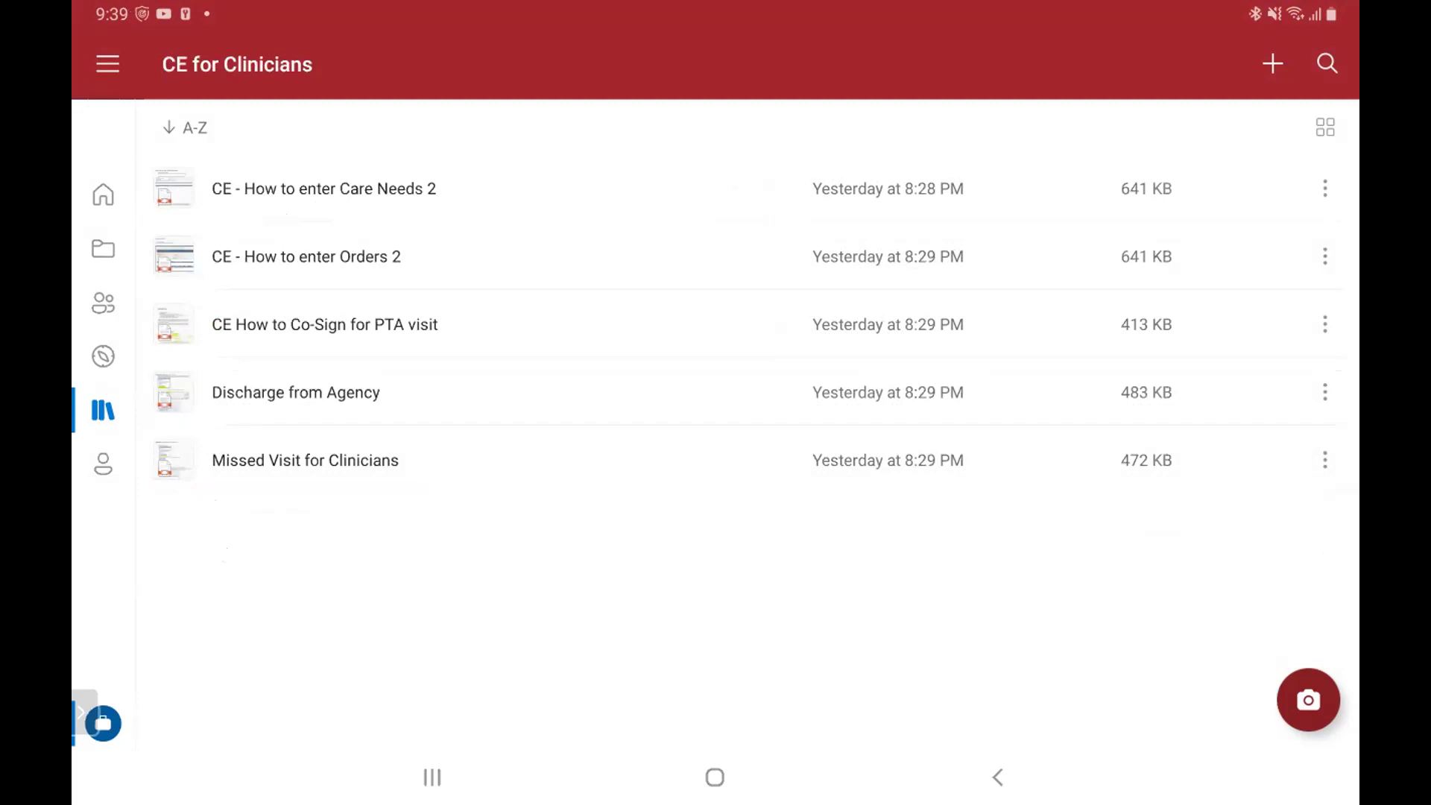
- Open "CE - How to enter Orders 2", review its first instructions up to the calendar in Item 21, and close it
{"action": "left_click", "coordinate": [317, 272]}
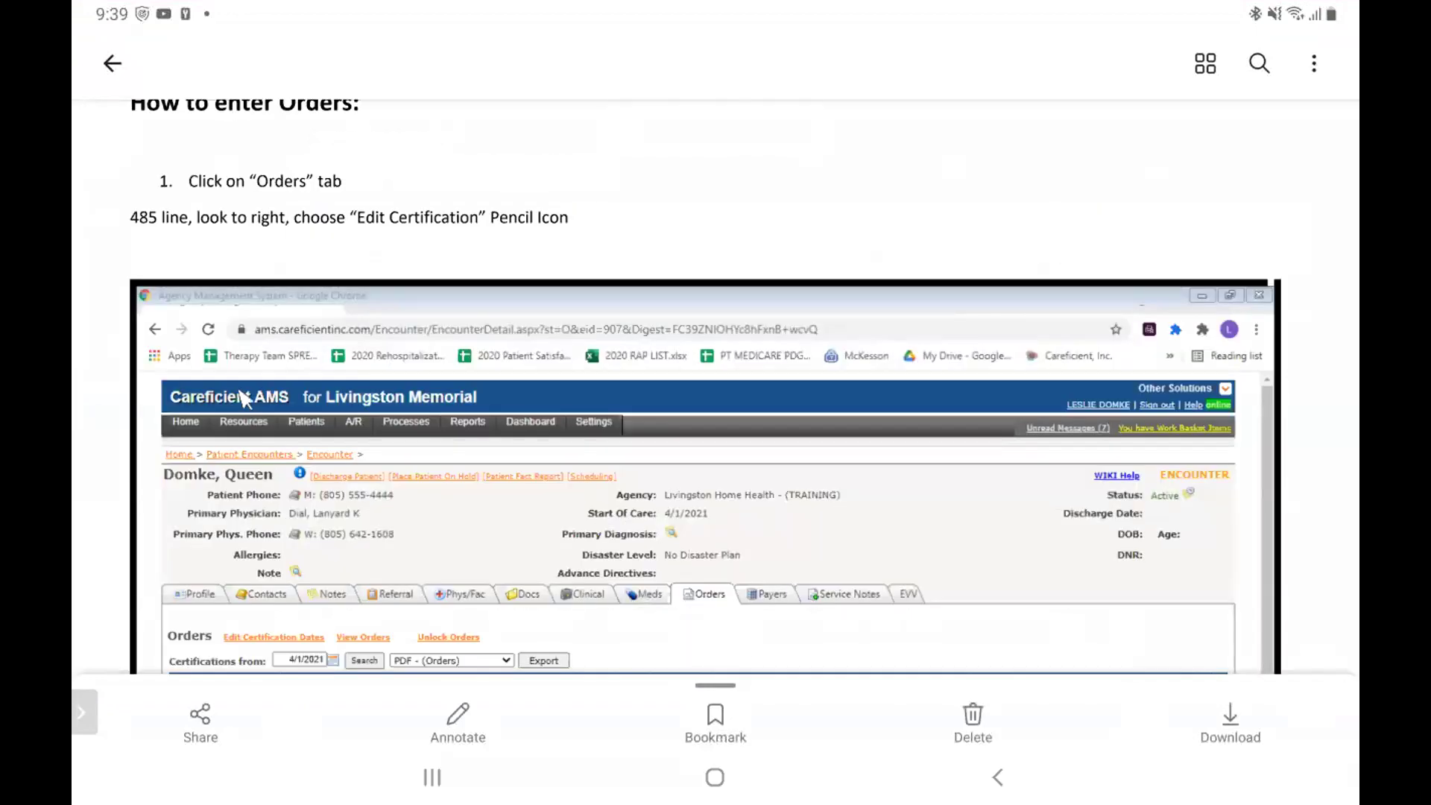
{"action": "scroll", "coordinate": [705, 478], "scroll_direction": "down", "scroll_amount": 2}
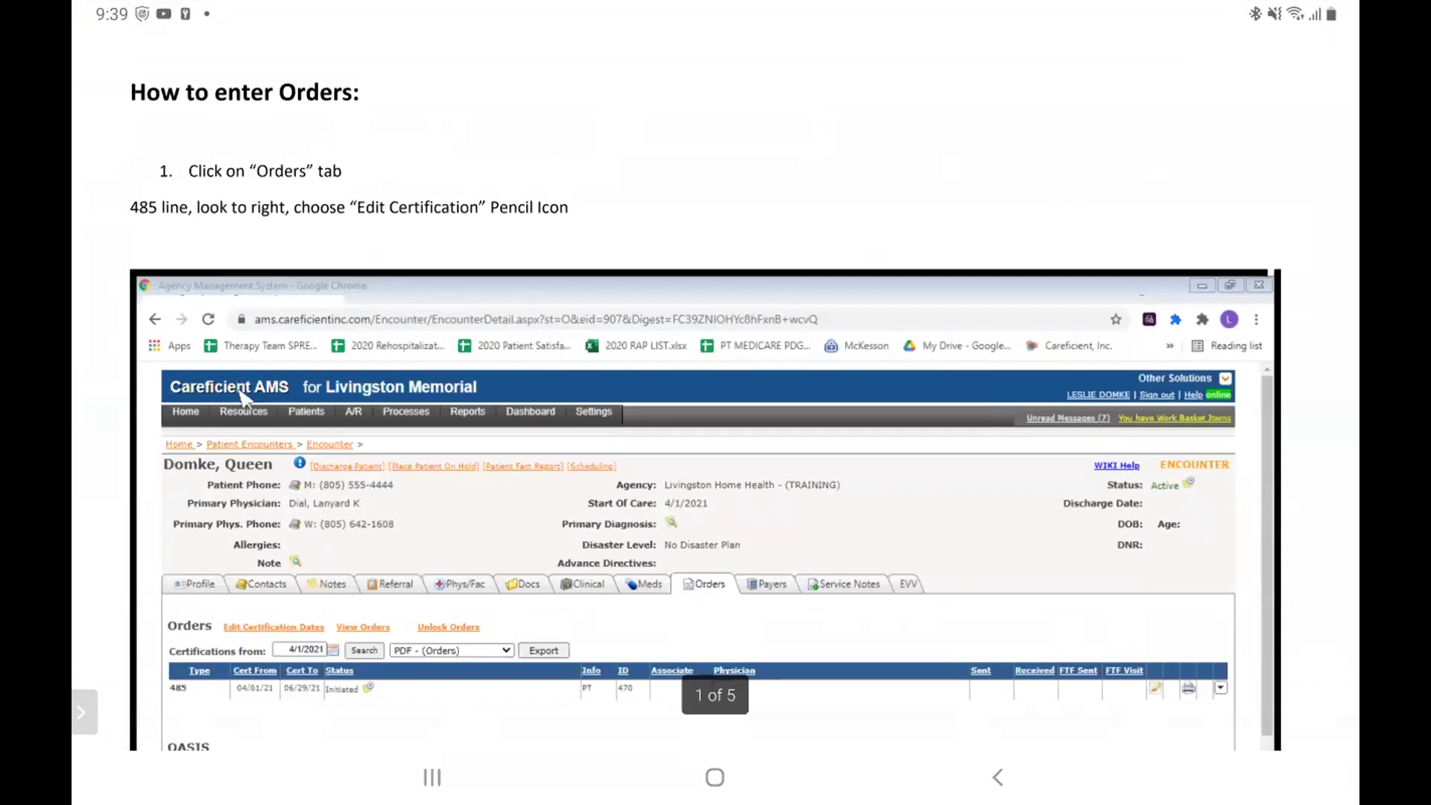
{"action": "scroll", "coordinate": [706, 403], "scroll_direction": "down", "scroll_amount": 10}
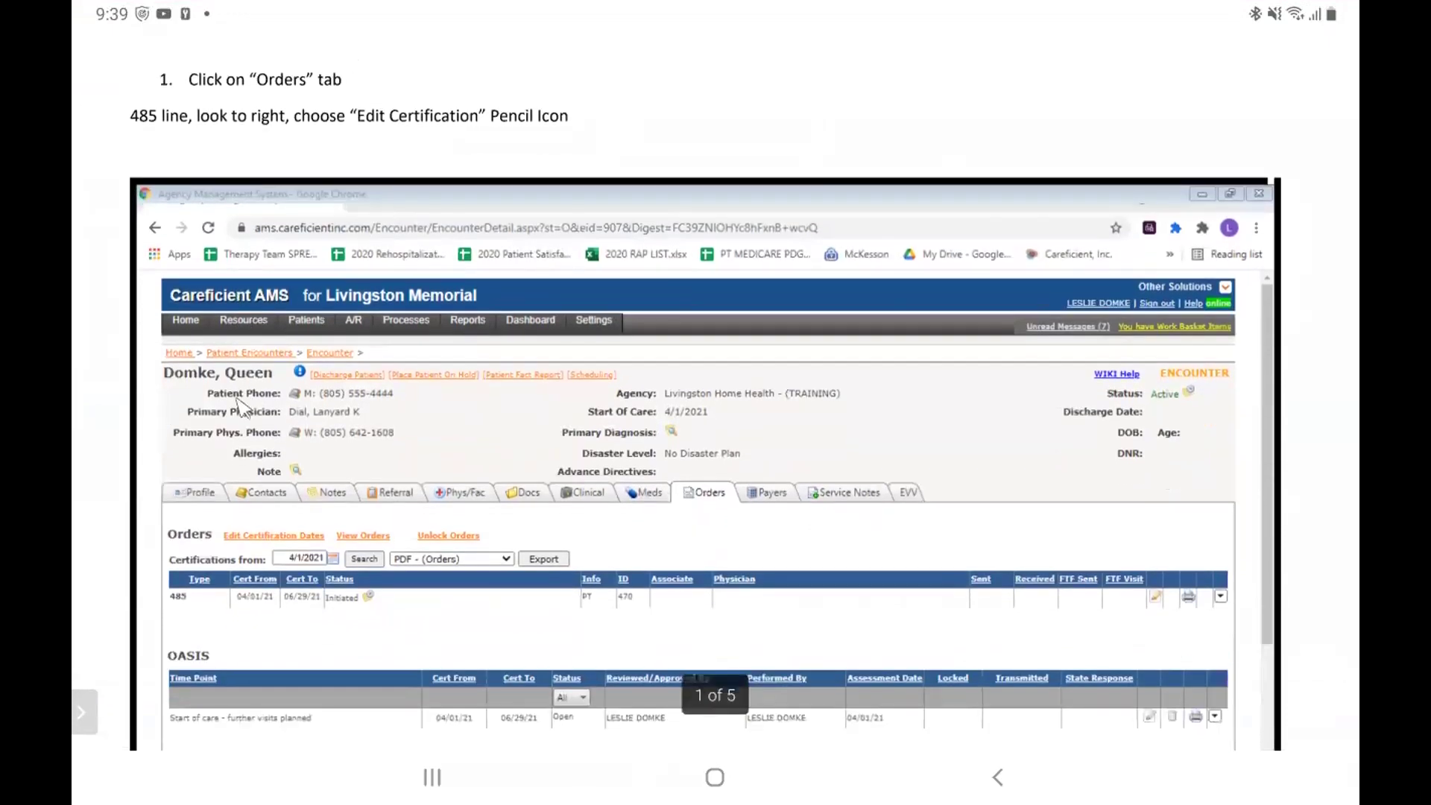
{"action": "scroll", "coordinate": [705, 403], "scroll_direction": "down", "scroll_amount": 9}
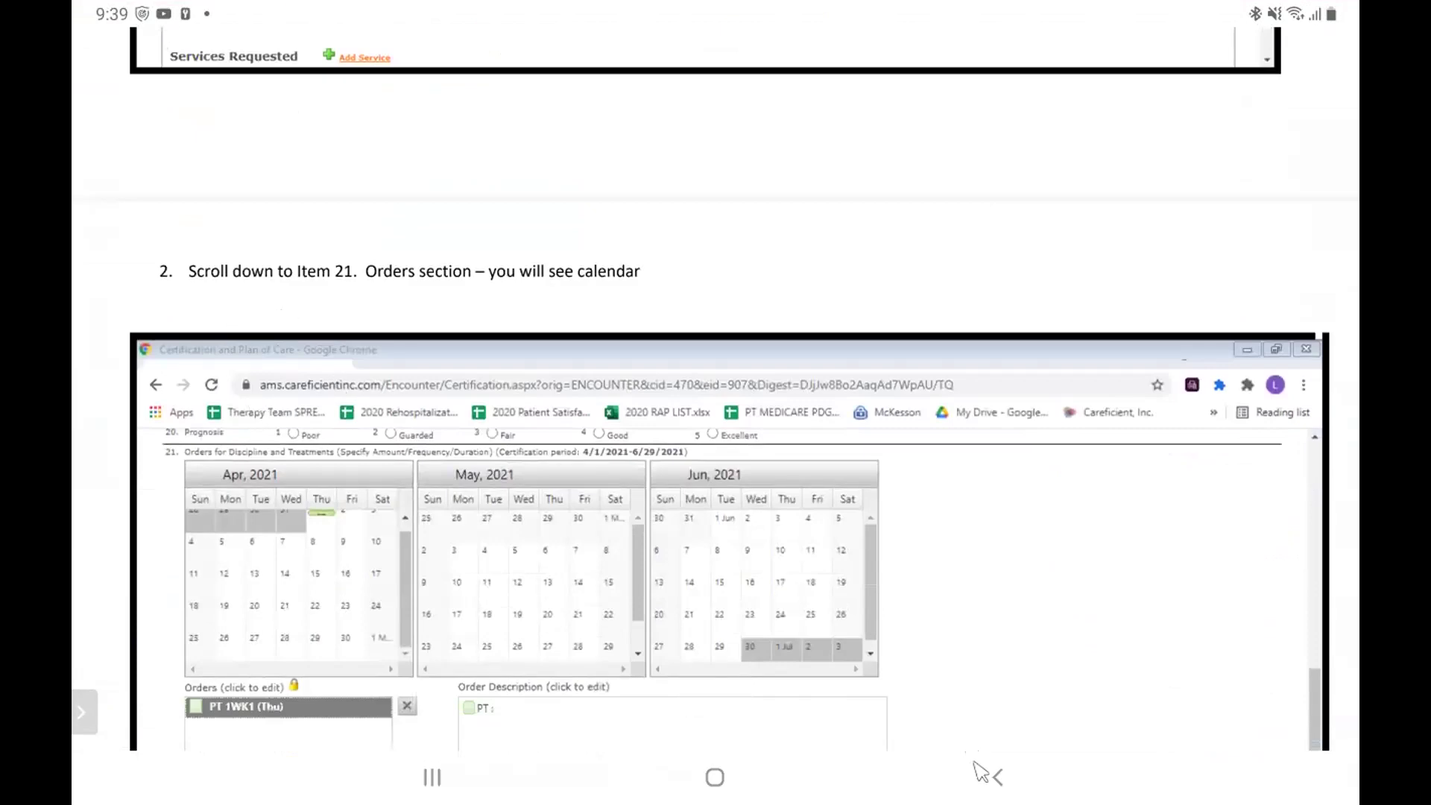
{"action": "left_click", "coordinate": [1001, 779]}
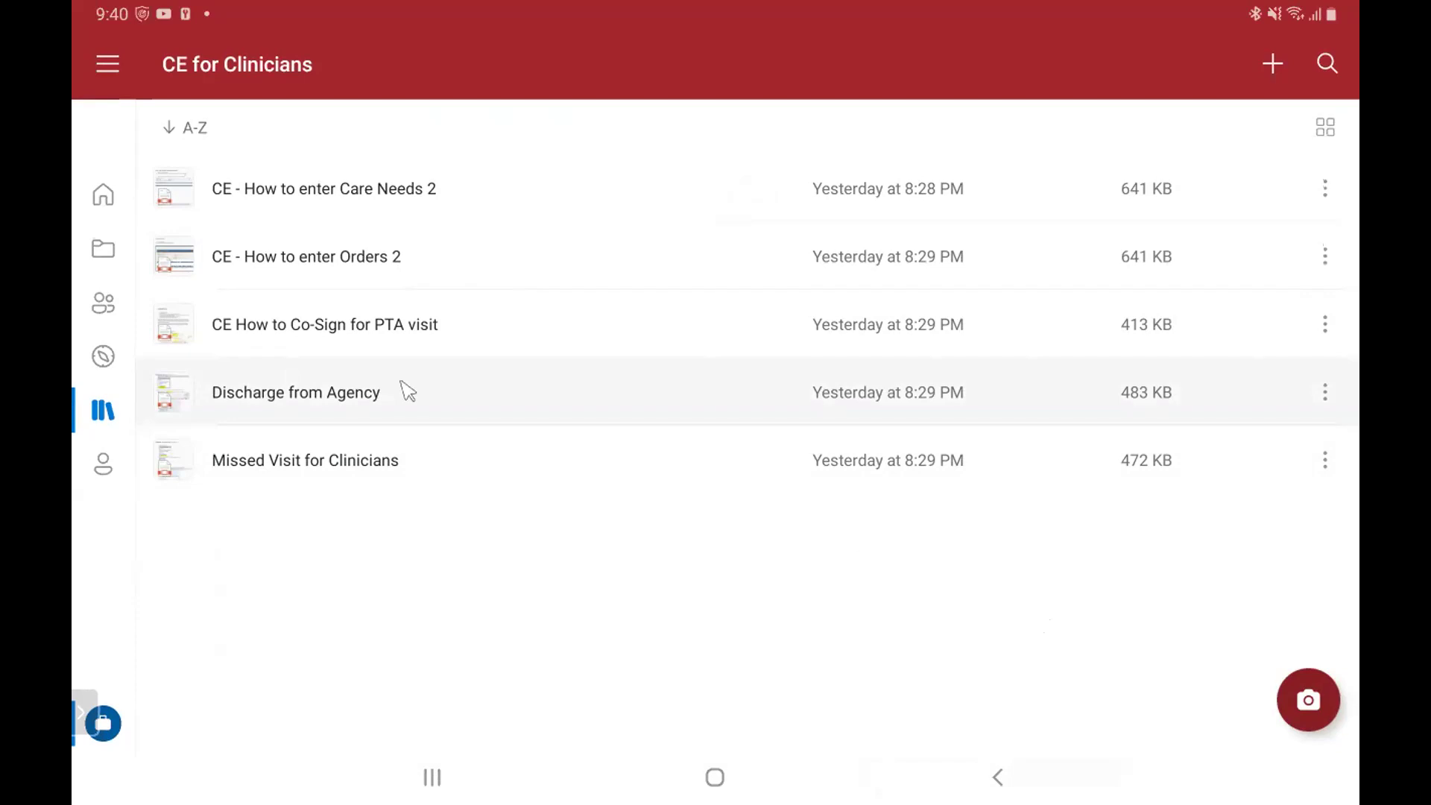
- Open "Missed Visit for Clinicians", read through its instructions from viewing the patient schedule to approving the order, and close it
{"action": "left_click", "coordinate": [366, 465]}
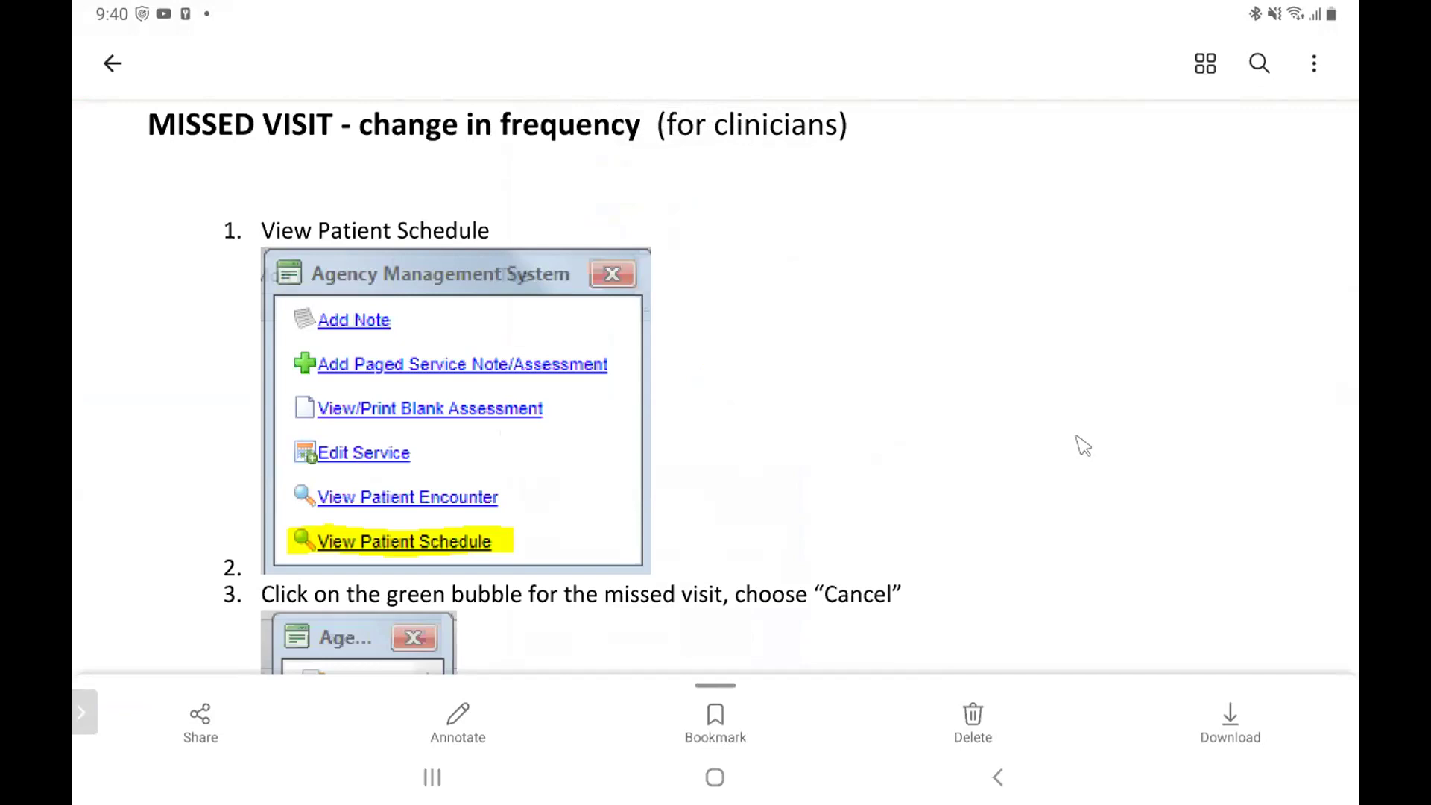
{"action": "scroll", "coordinate": [1150, 326], "scroll_direction": "down", "scroll_amount": 3}
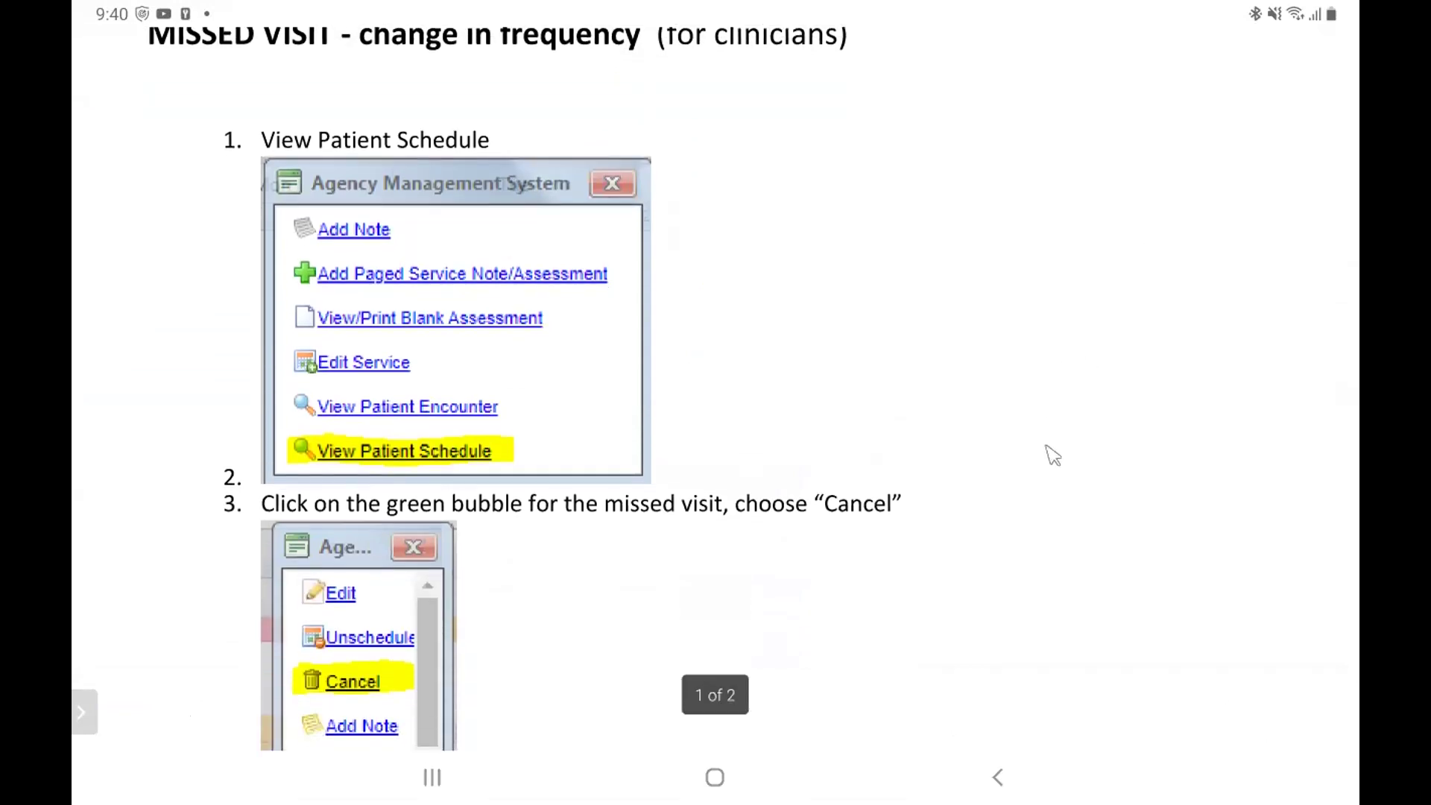
{"action": "scroll", "coordinate": [1038, 430], "scroll_direction": "down", "scroll_amount": 10}
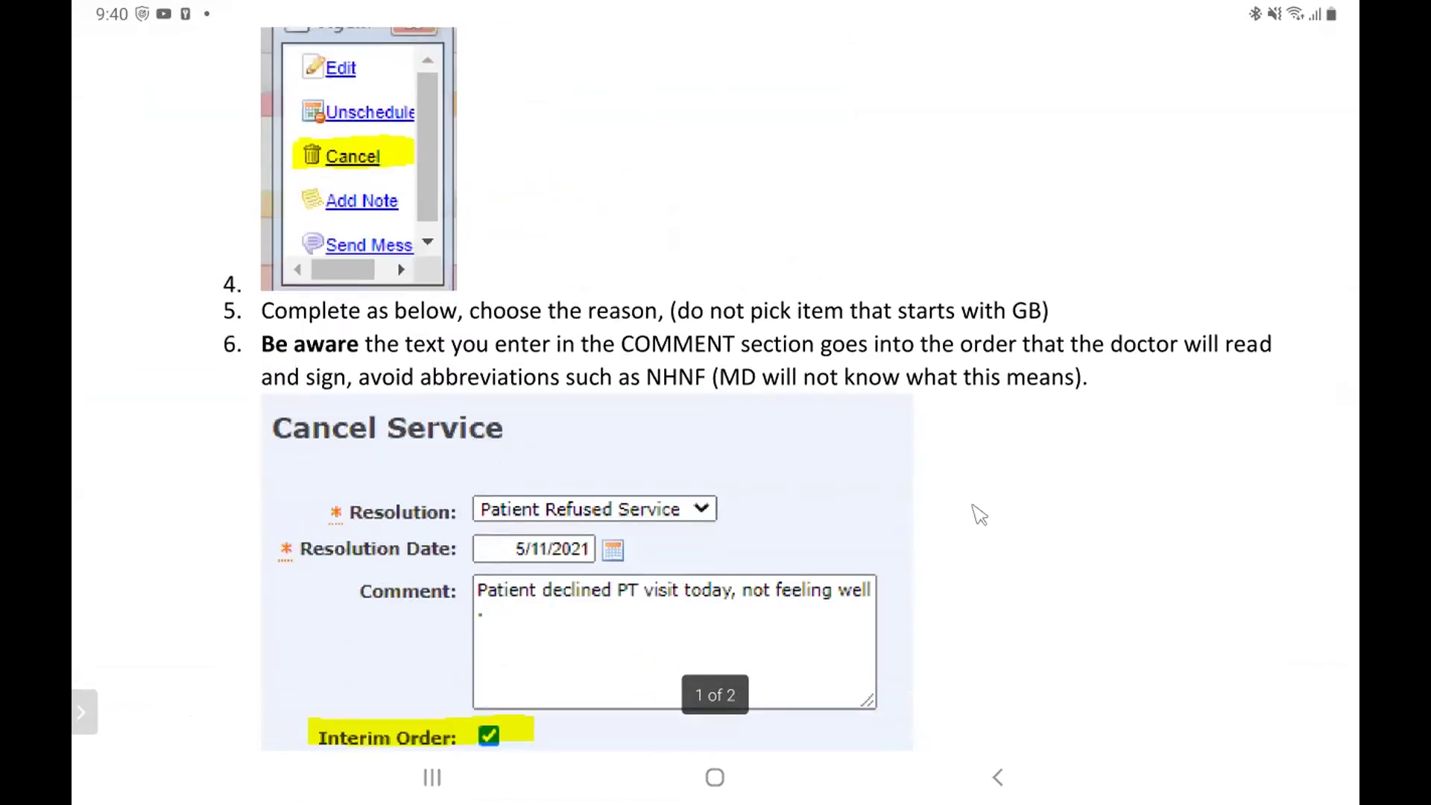
{"action": "scroll", "coordinate": [989, 502], "scroll_direction": "down", "scroll_amount": 3}
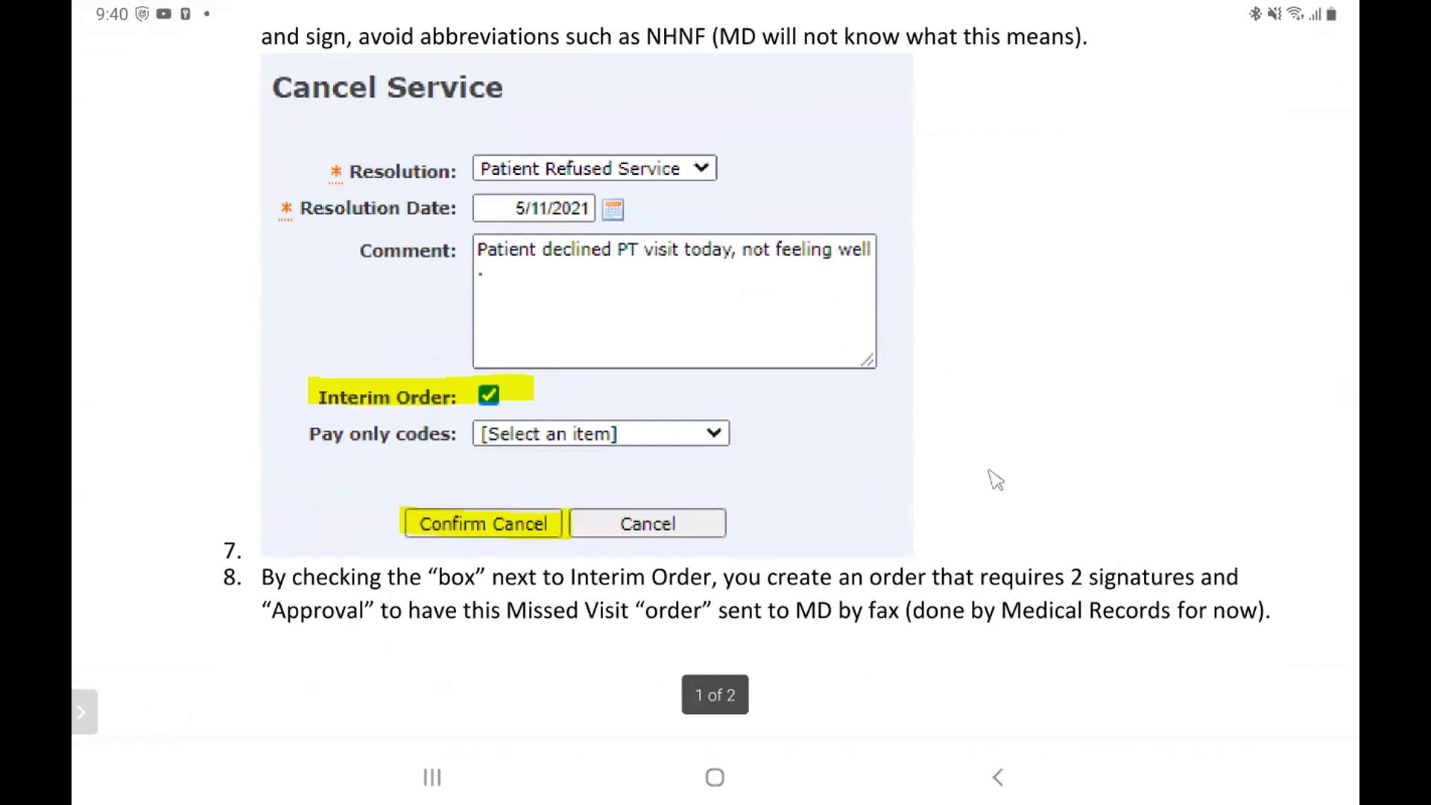
{"action": "scroll", "coordinate": [1002, 475], "scroll_direction": "down", "scroll_amount": 5}
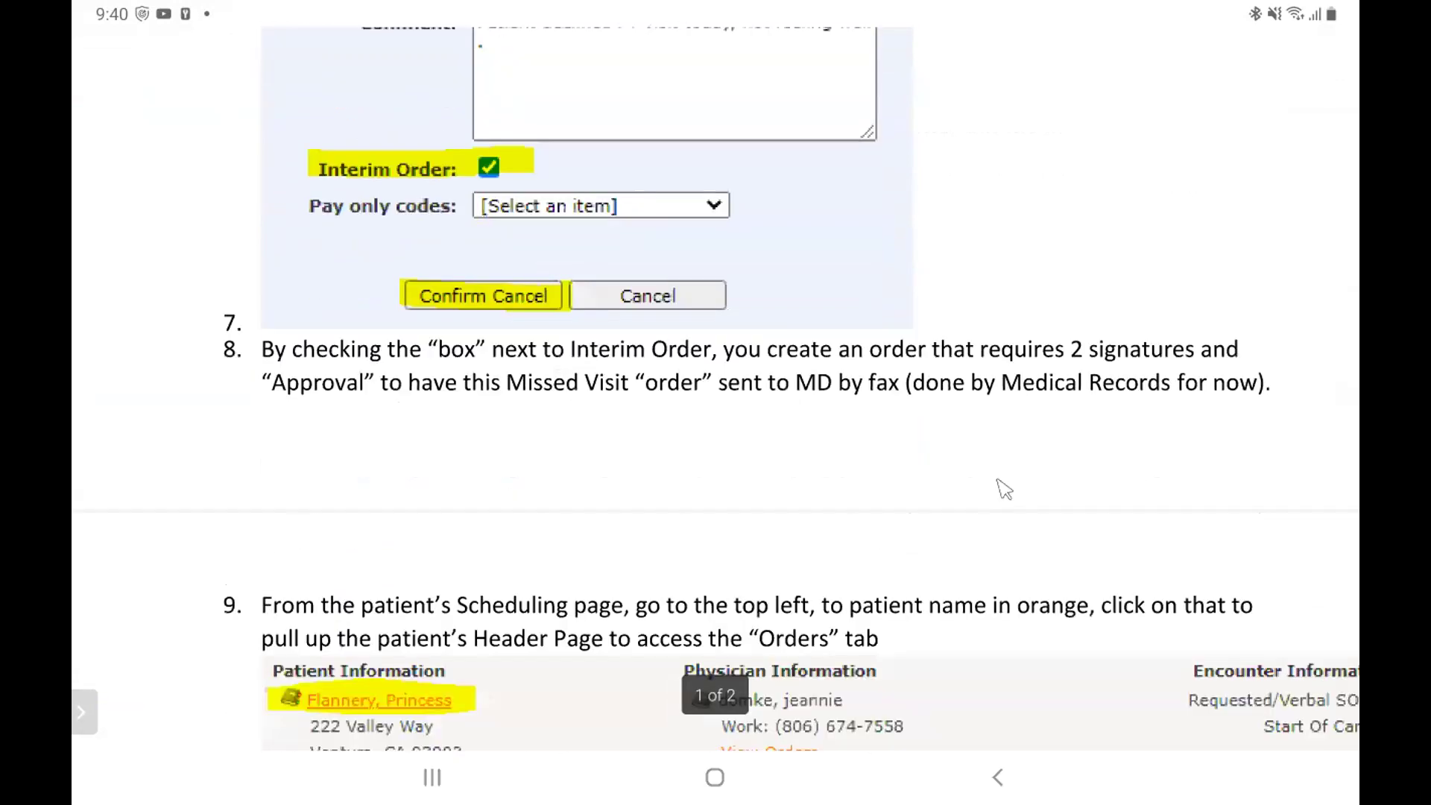
{"action": "scroll", "coordinate": [1010, 486], "scroll_direction": "down", "scroll_amount": 6}
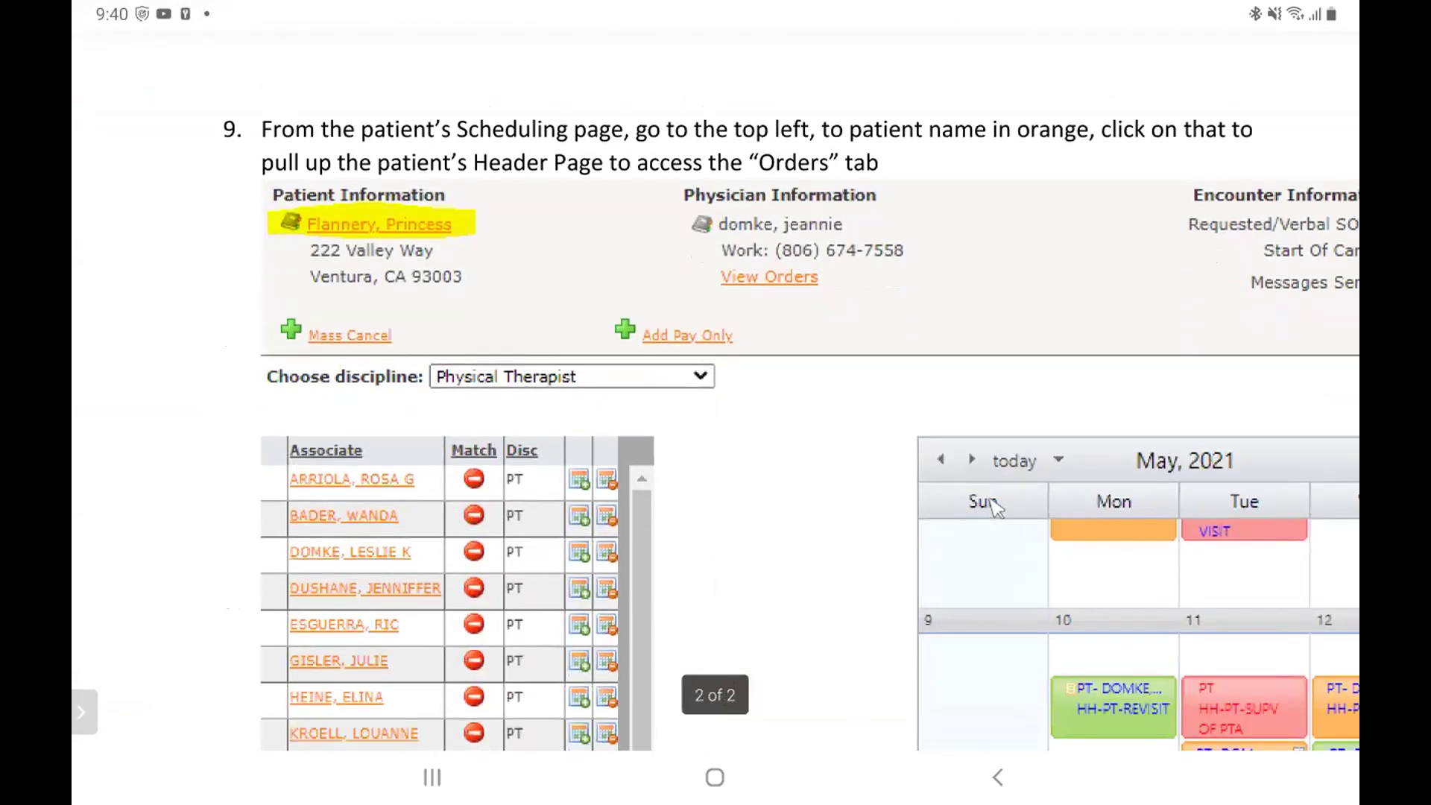
{"action": "scroll", "coordinate": [796, 541], "scroll_direction": "down", "scroll_amount": 4}
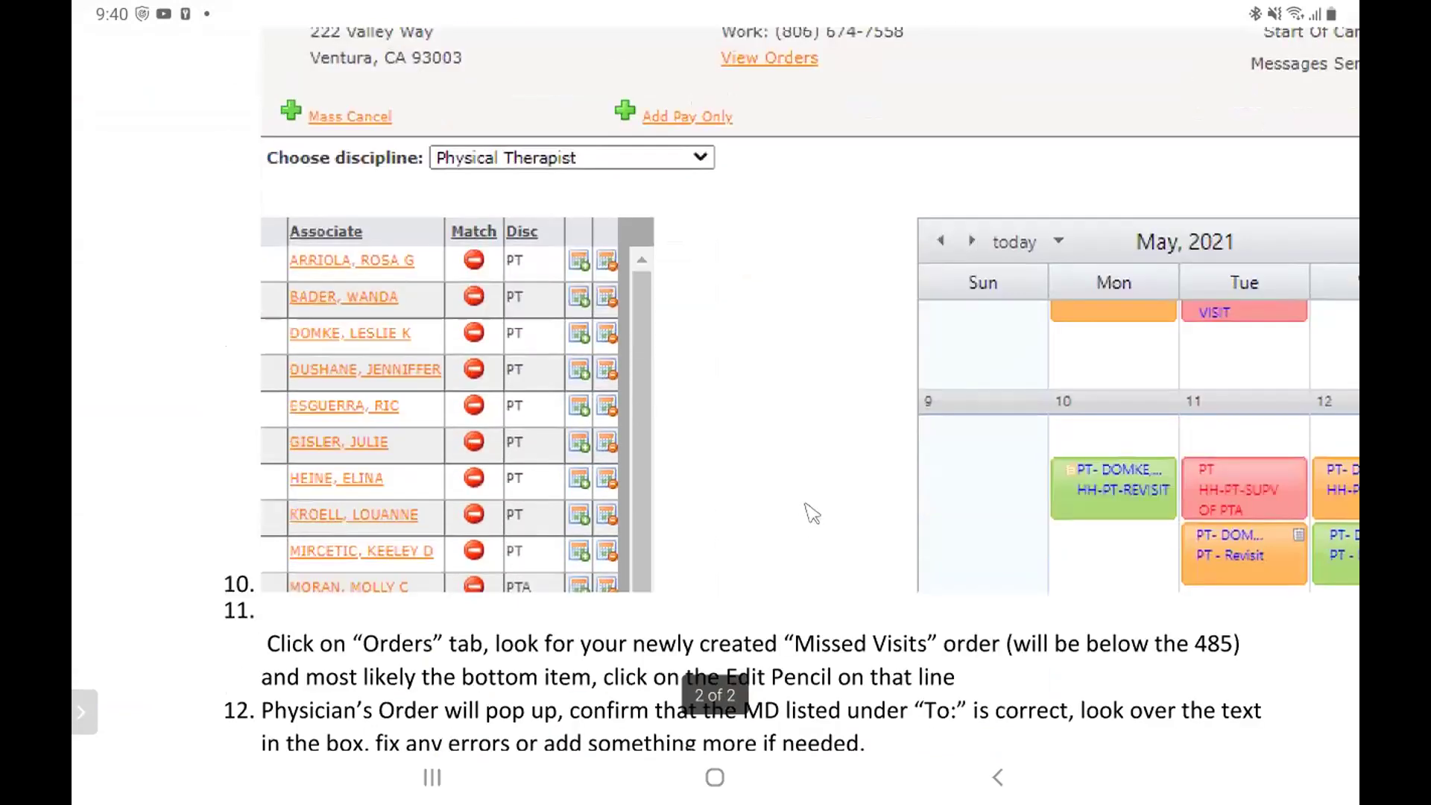
{"action": "scroll", "coordinate": [838, 585], "scroll_direction": "down", "scroll_amount": 2}
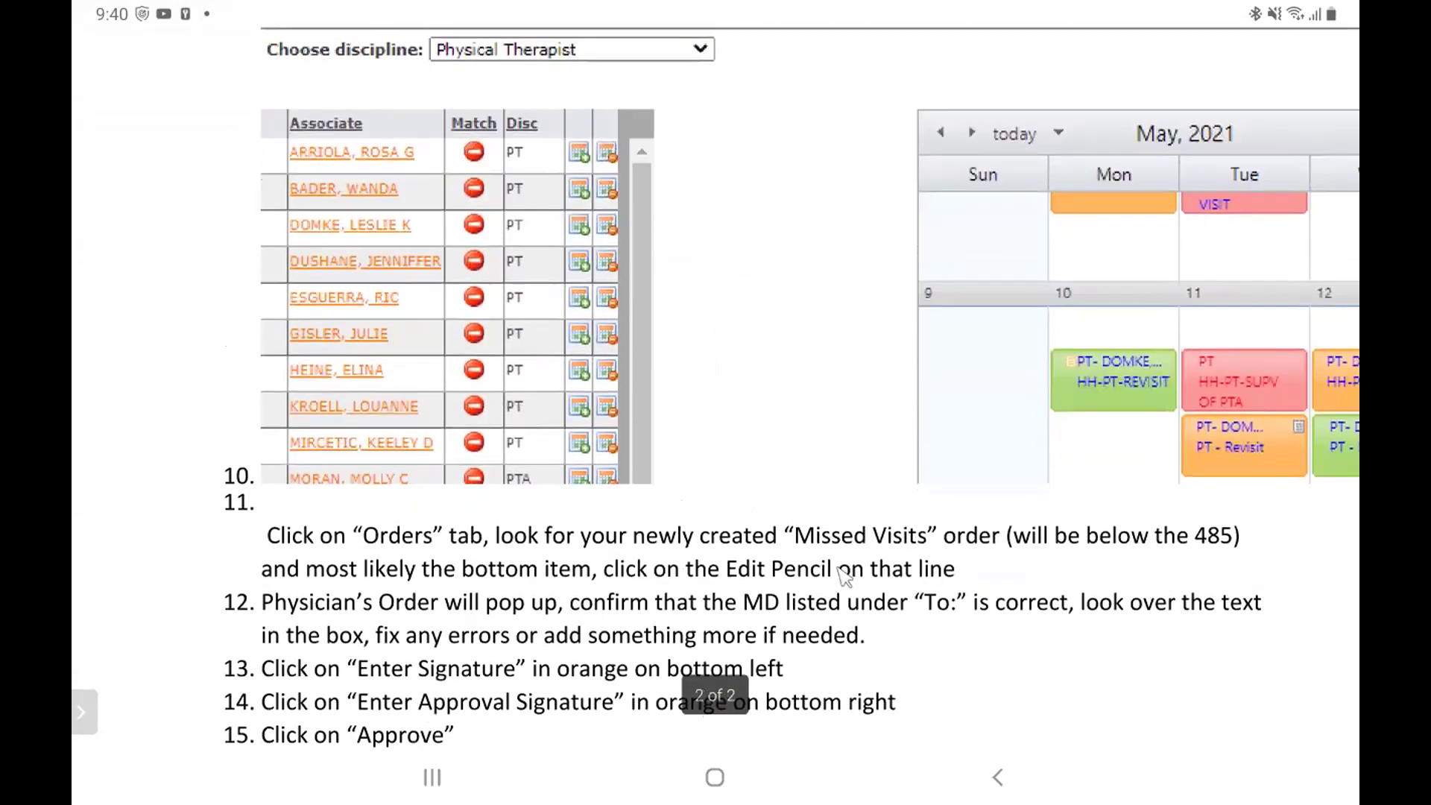
{"action": "scroll", "coordinate": [846, 571], "scroll_direction": "down", "scroll_amount": 2}
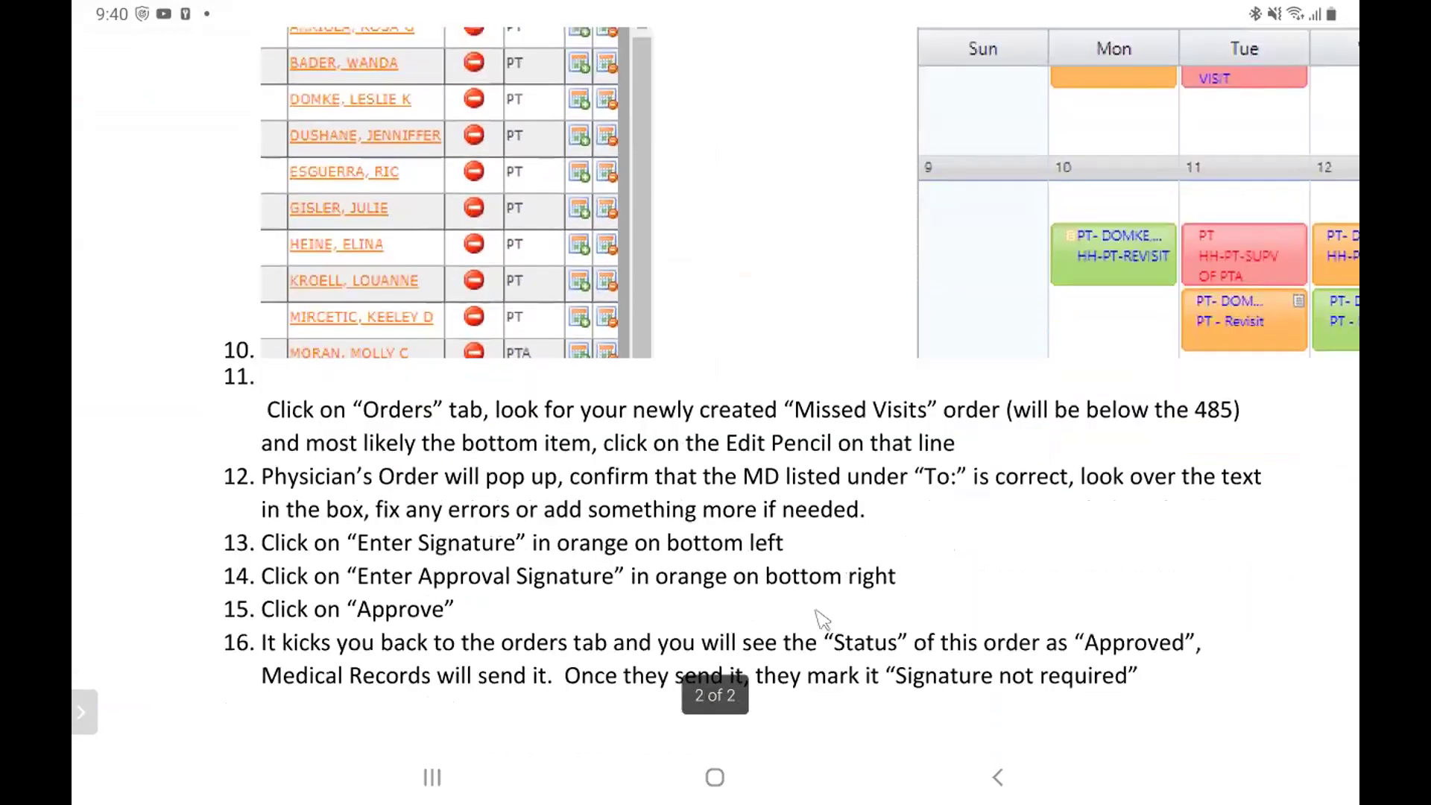
{"action": "scroll", "coordinate": [814, 541], "scroll_direction": "up", "scroll_amount": 3}
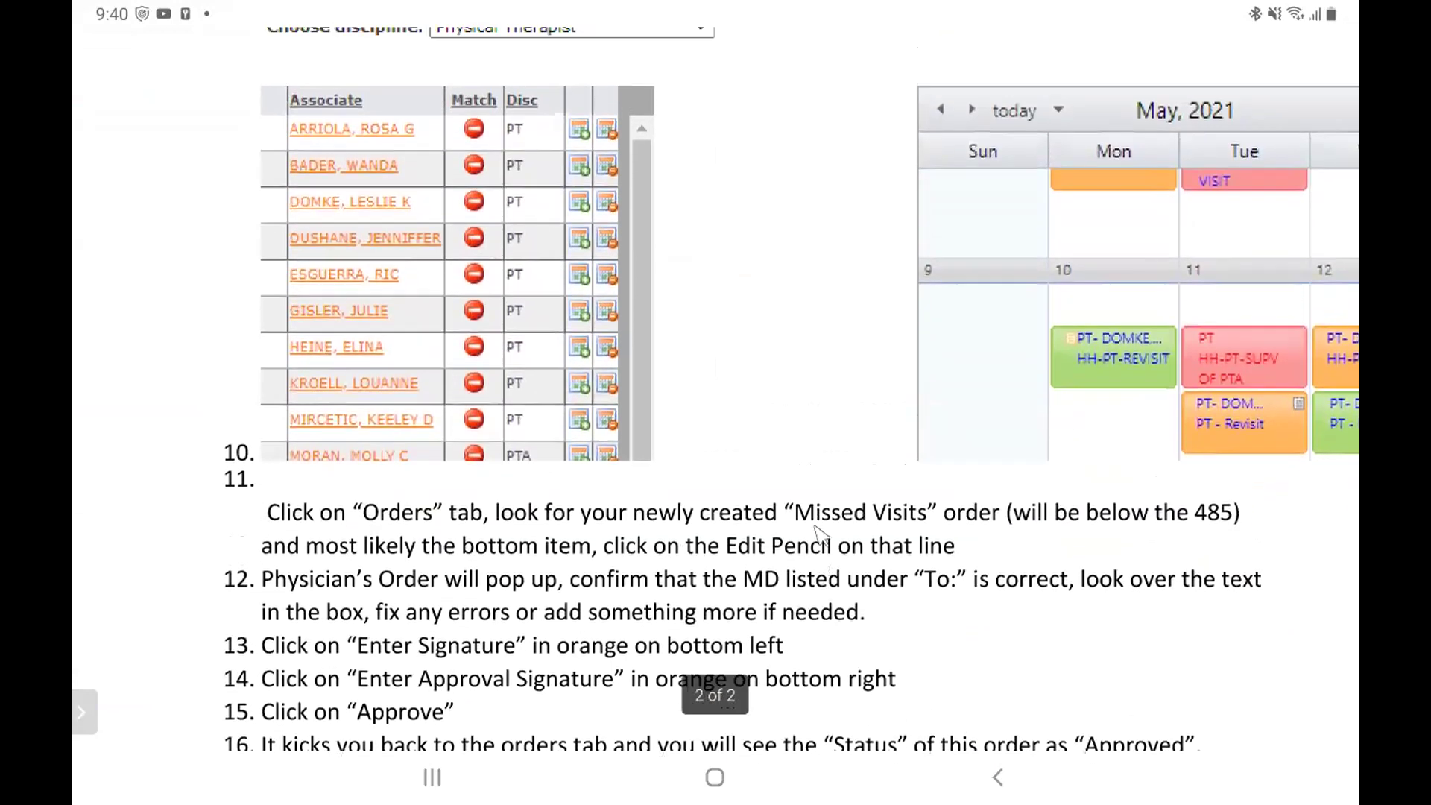
{"action": "scroll", "coordinate": [811, 522], "scroll_direction": "up", "scroll_amount": 6}
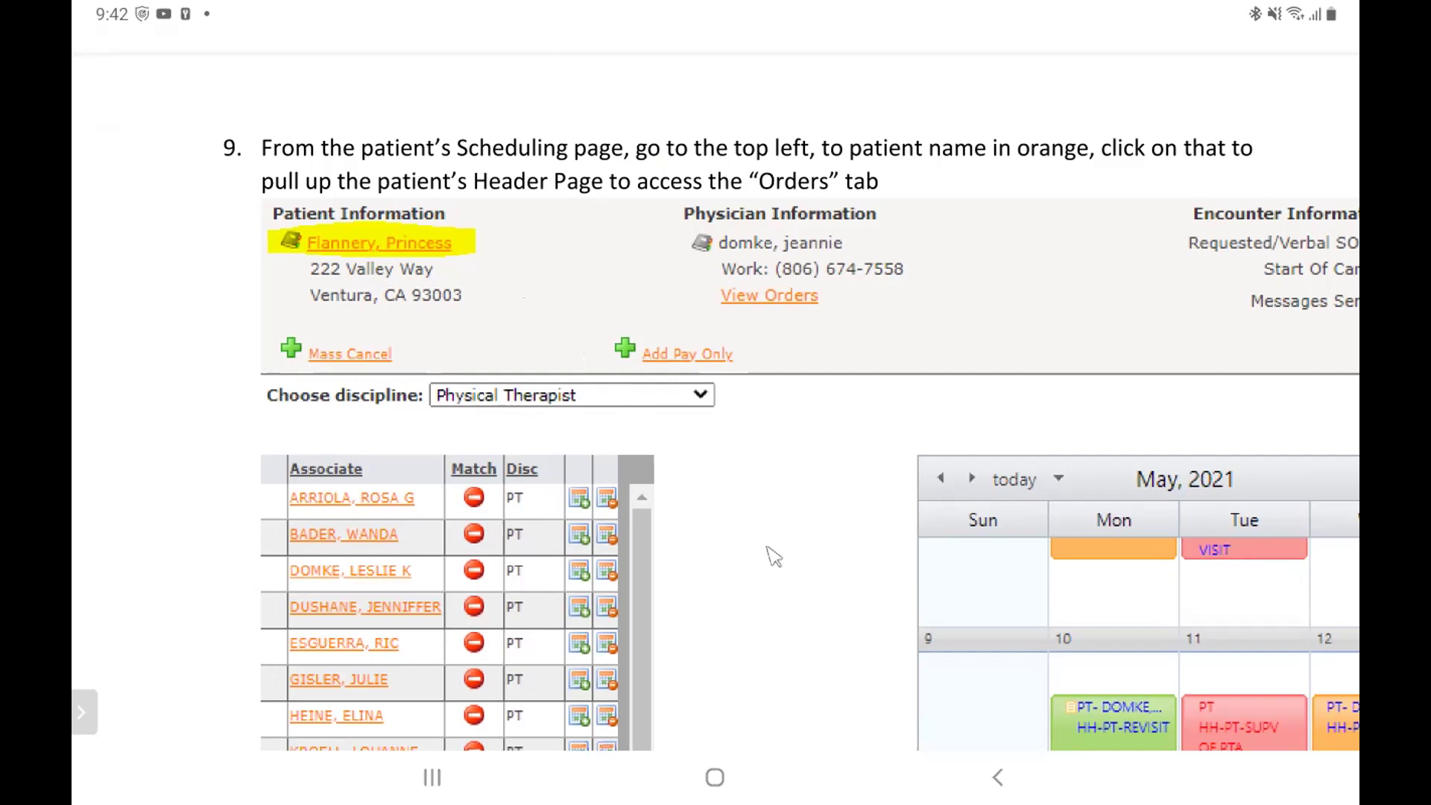
{"action": "left_click", "coordinate": [1002, 778]}
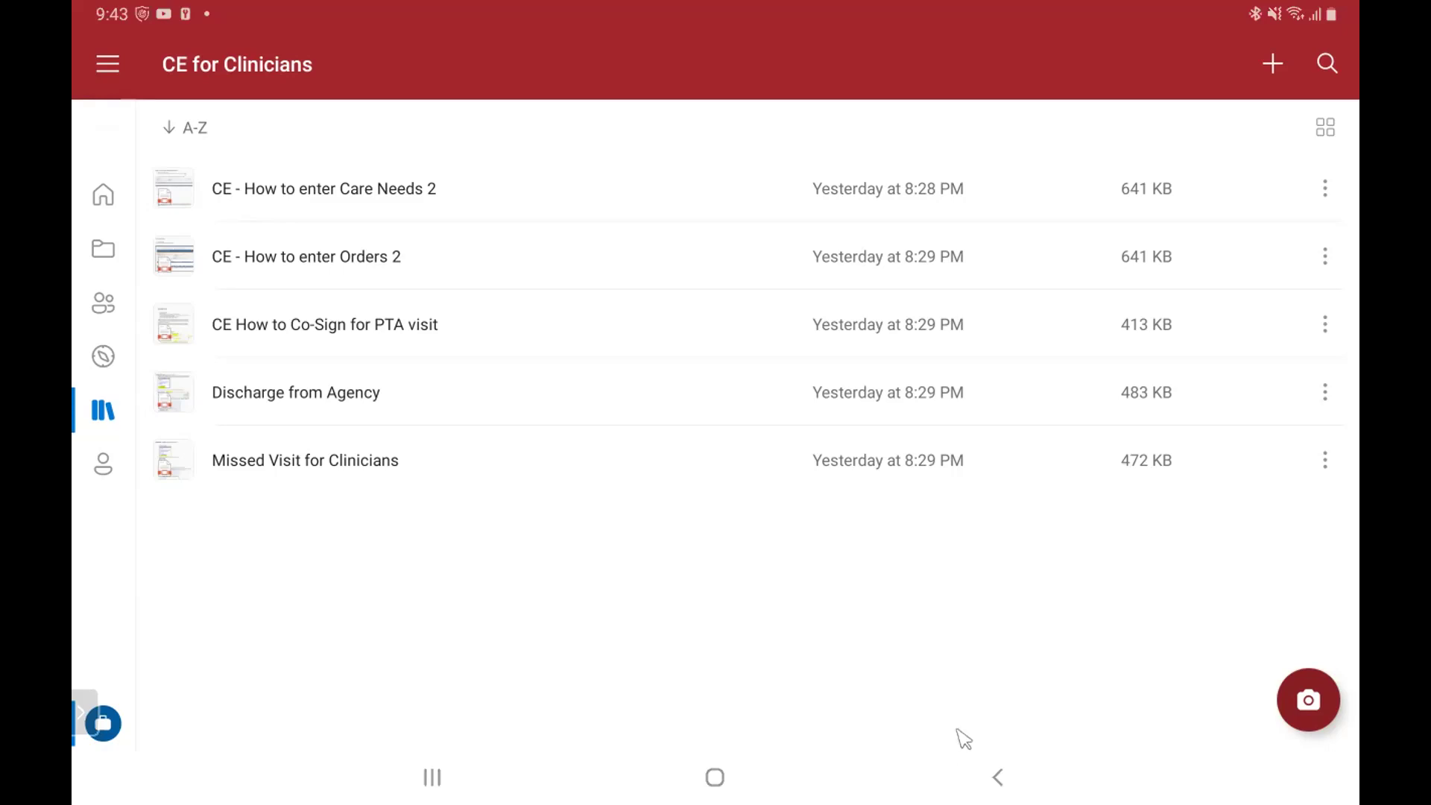
- Return to the Documents folder and stop sharing the tablet's screen
{"action": "left_click", "coordinate": [1003, 778]}
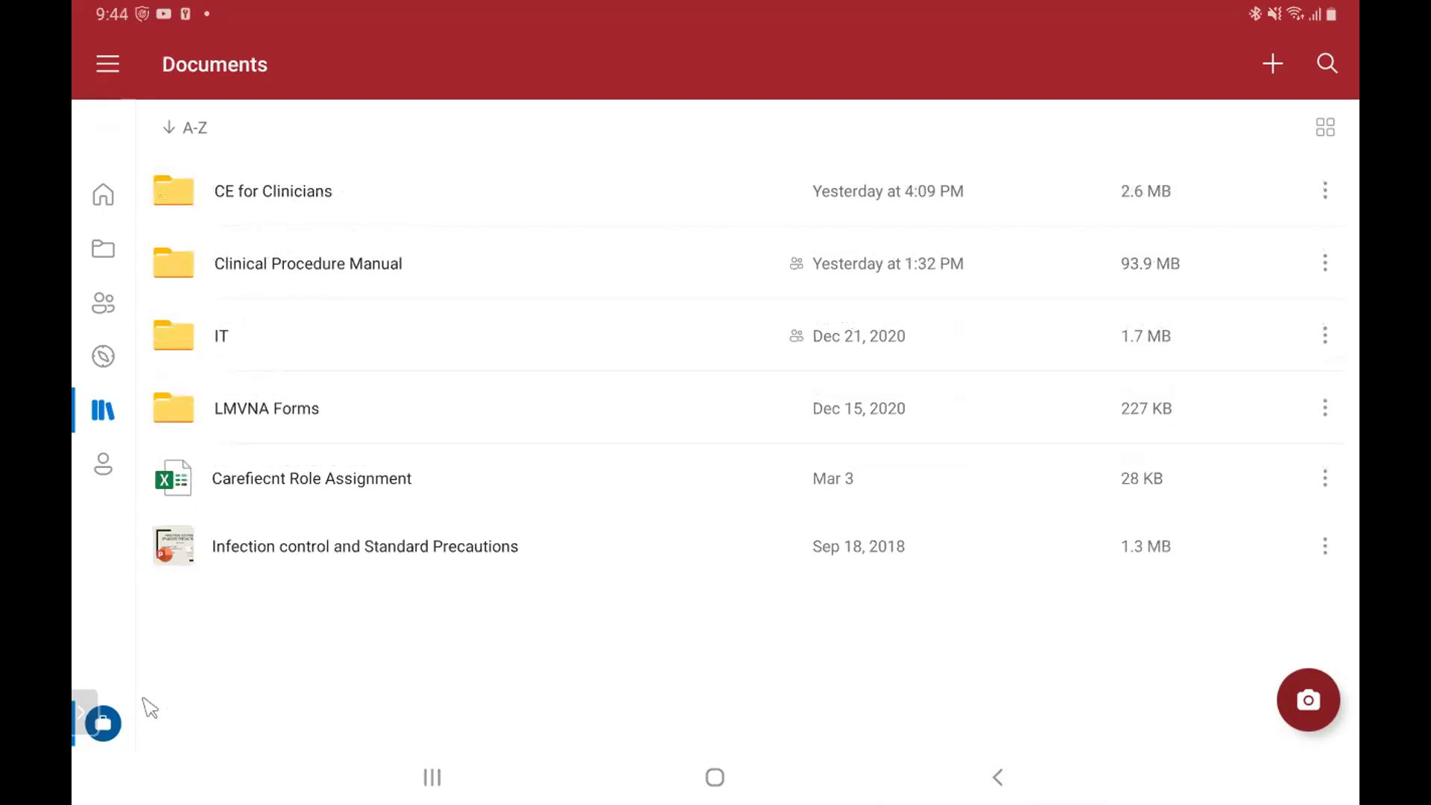
{"action": "left_click", "coordinate": [85, 708]}
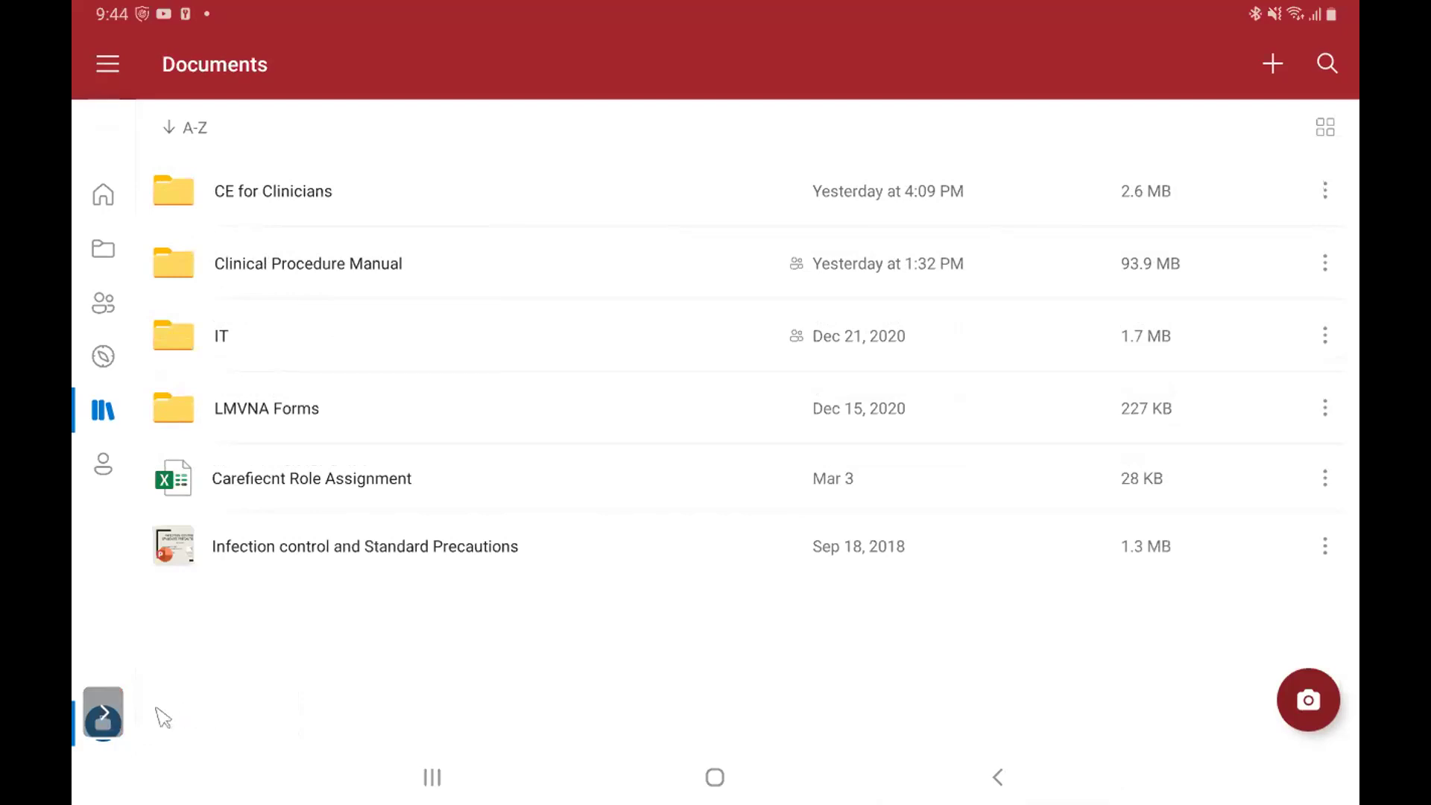
{"action": "left_click", "coordinate": [103, 712]}
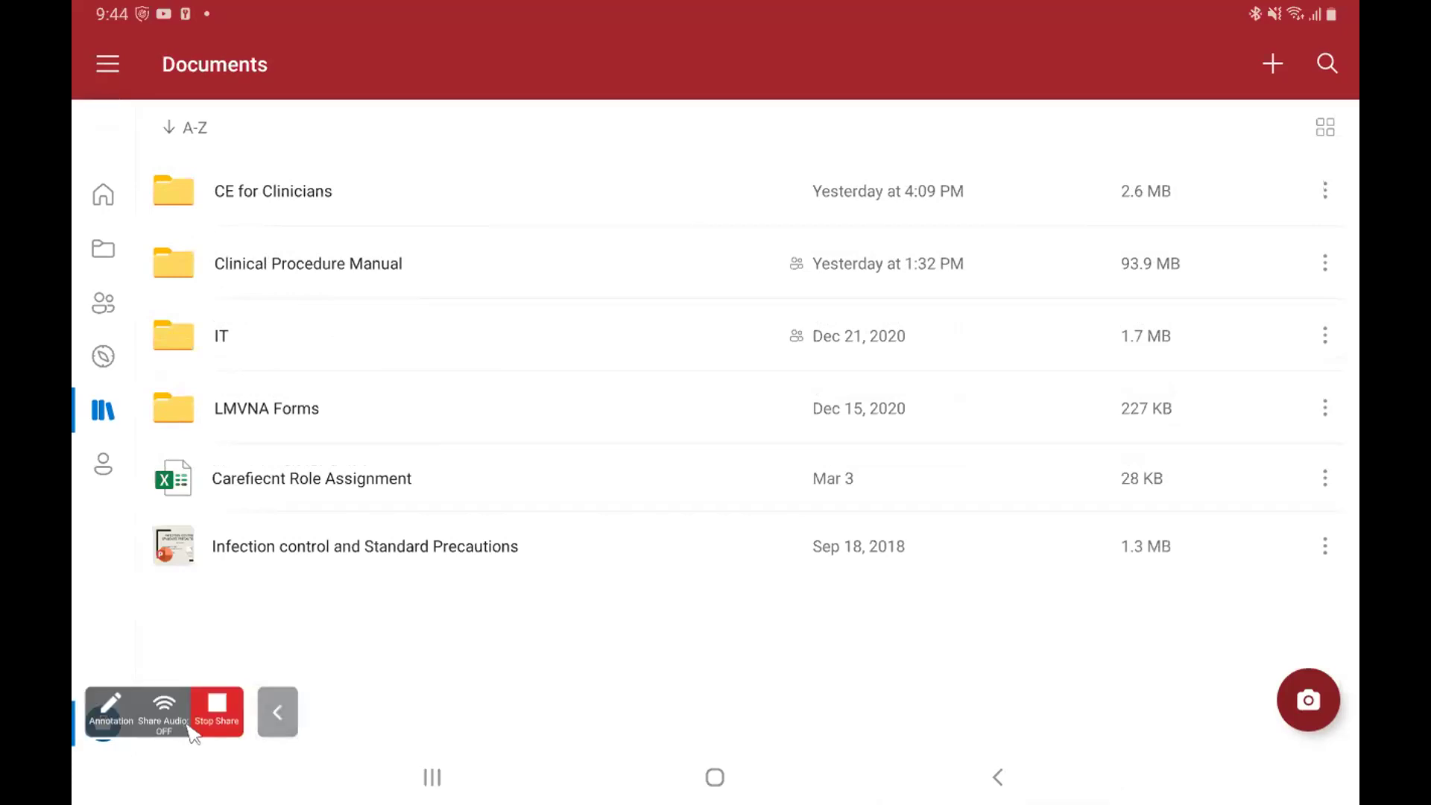
{"action": "left_click", "coordinate": [217, 708]}
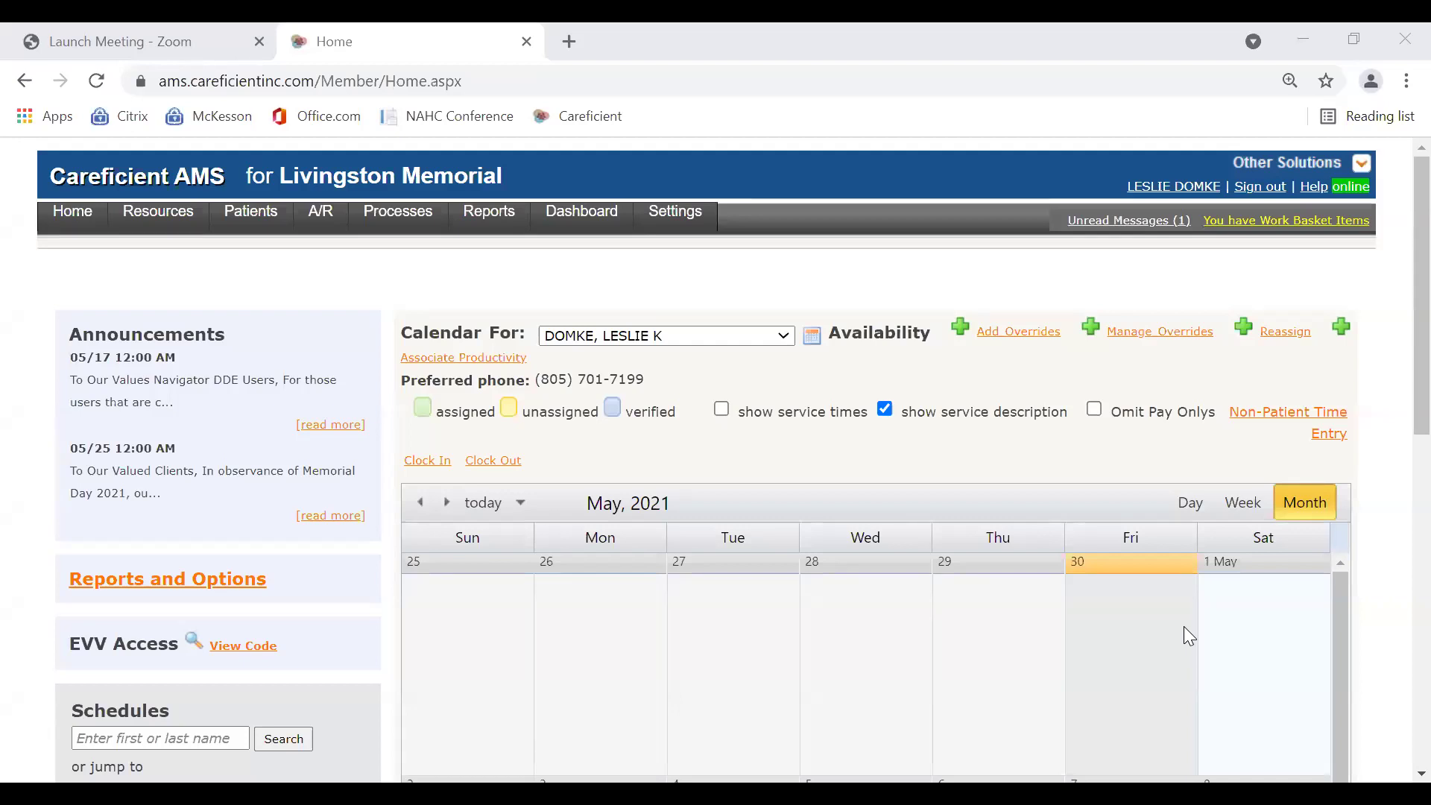
- Bring up the May 11 HH-PT-REVISIT visit's options from the home calendar and view its service note/assessment
{"action": "left_click_drag", "start_coordinate": [1400, 404], "coordinate": [1399, 566]}
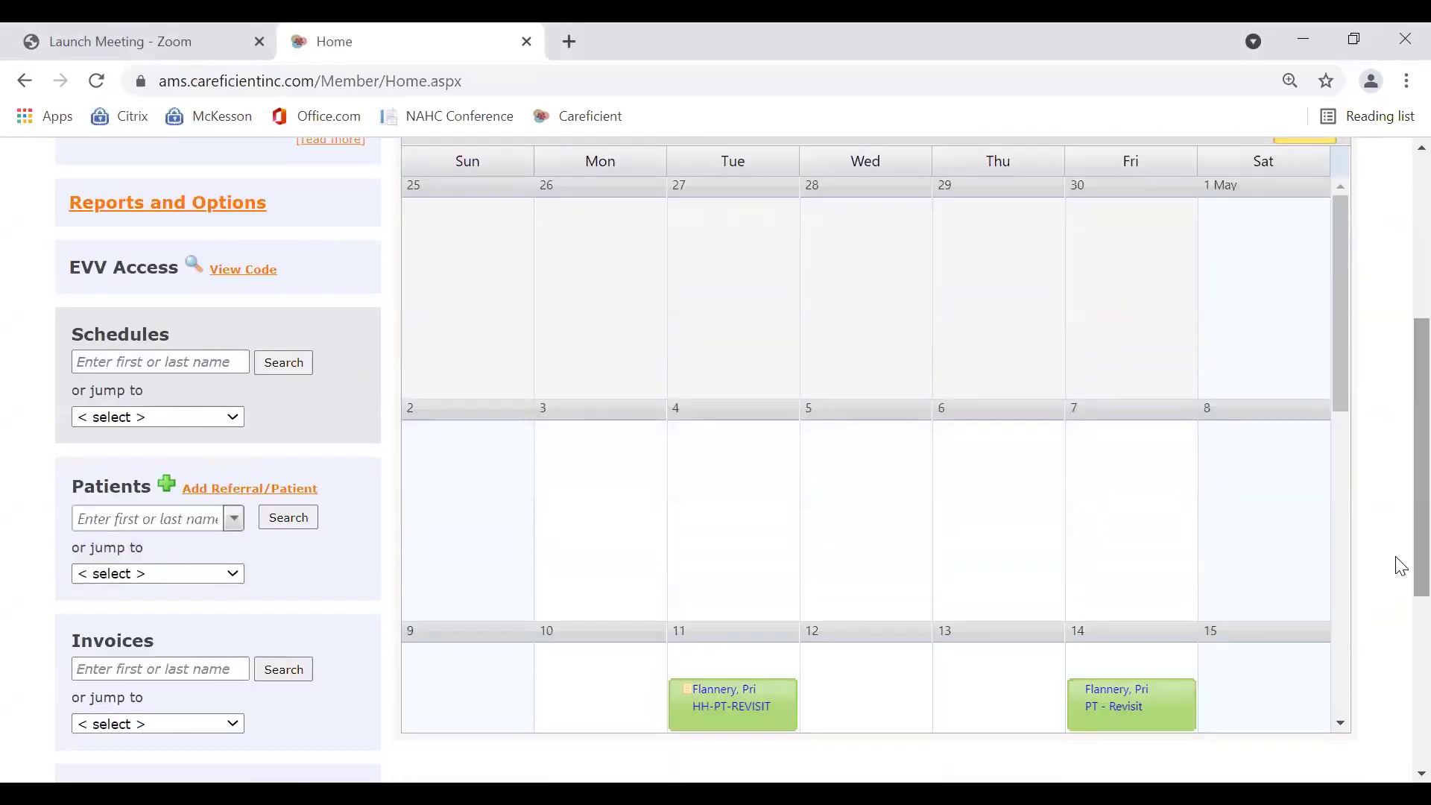
{"action": "left_click", "coordinate": [712, 711]}
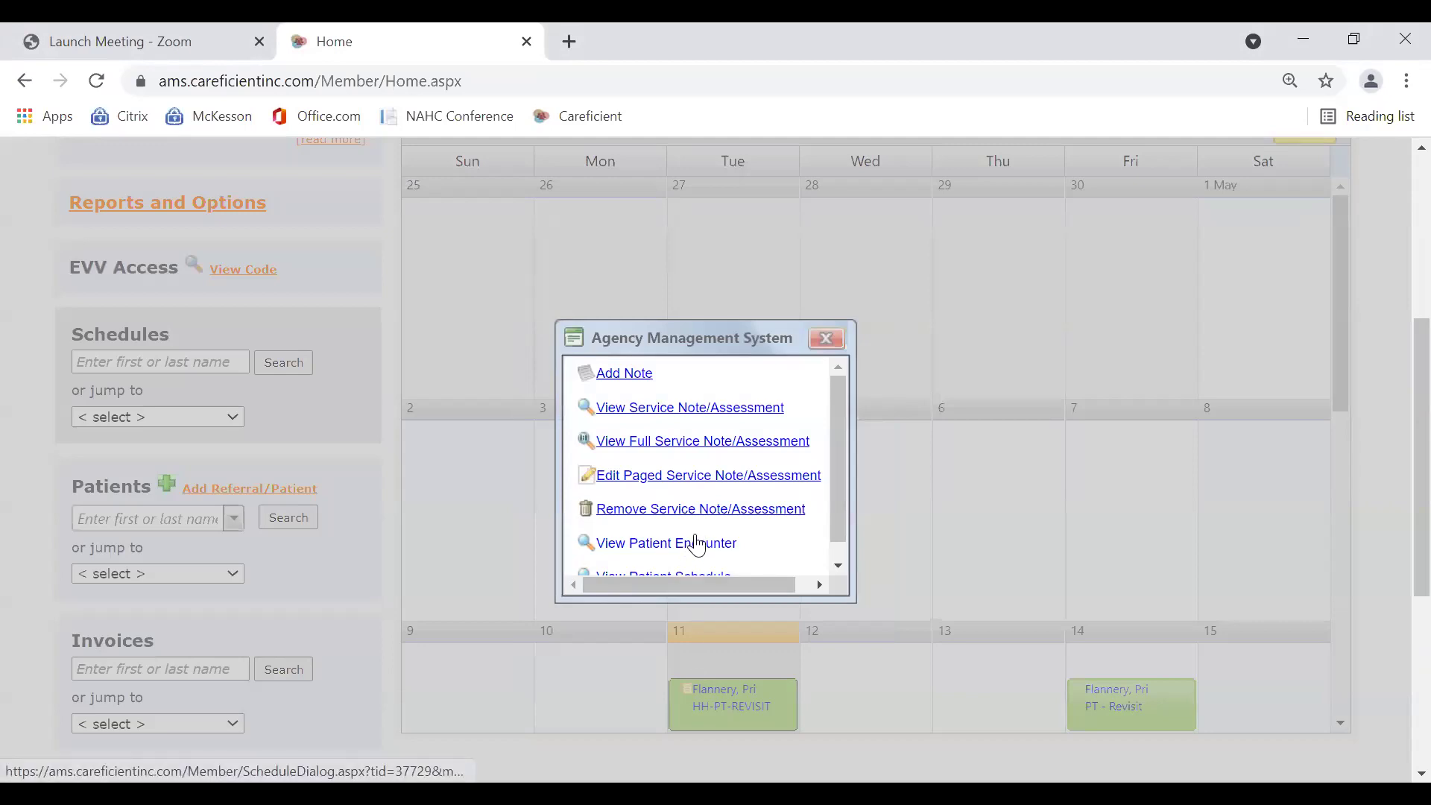
{"action": "left_click", "coordinate": [641, 418]}
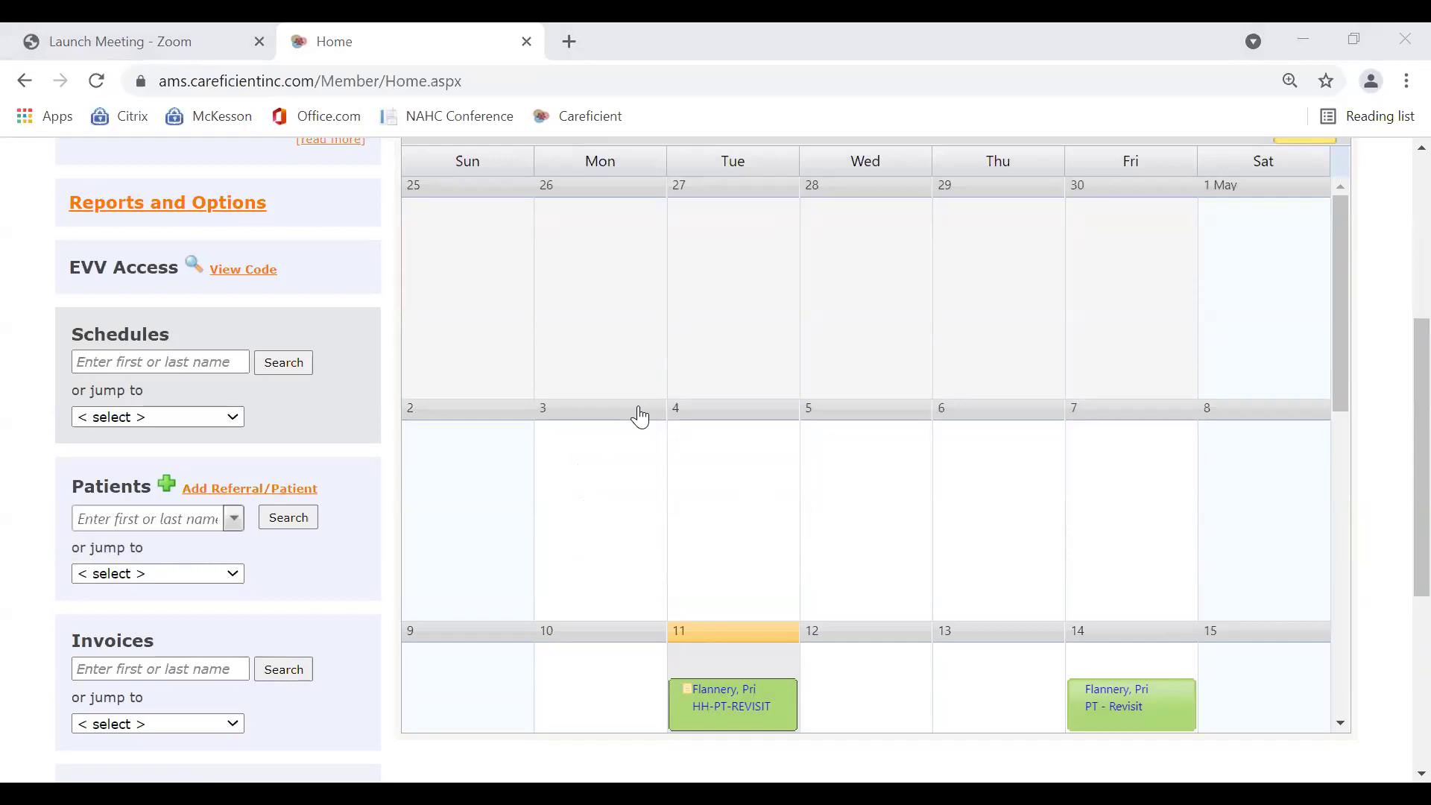
{"action": "key", "text": "ctrl+0"}
- Look up the patient by last name in the Patients search and open the matching active encounter with SOC 5/7/2021
{"action": "left_click", "coordinate": [112, 520]}
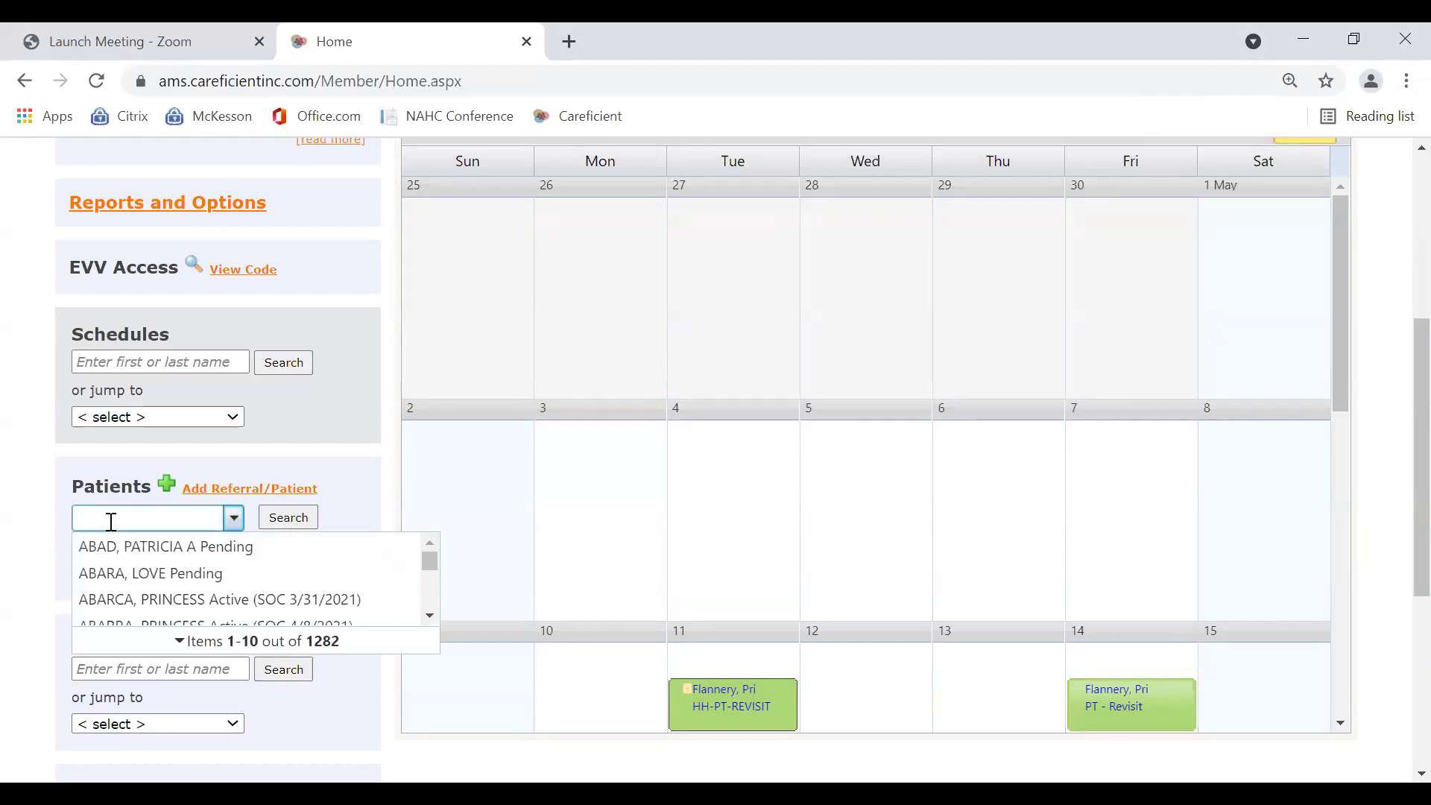
{"action": "type", "text": "williams, "}
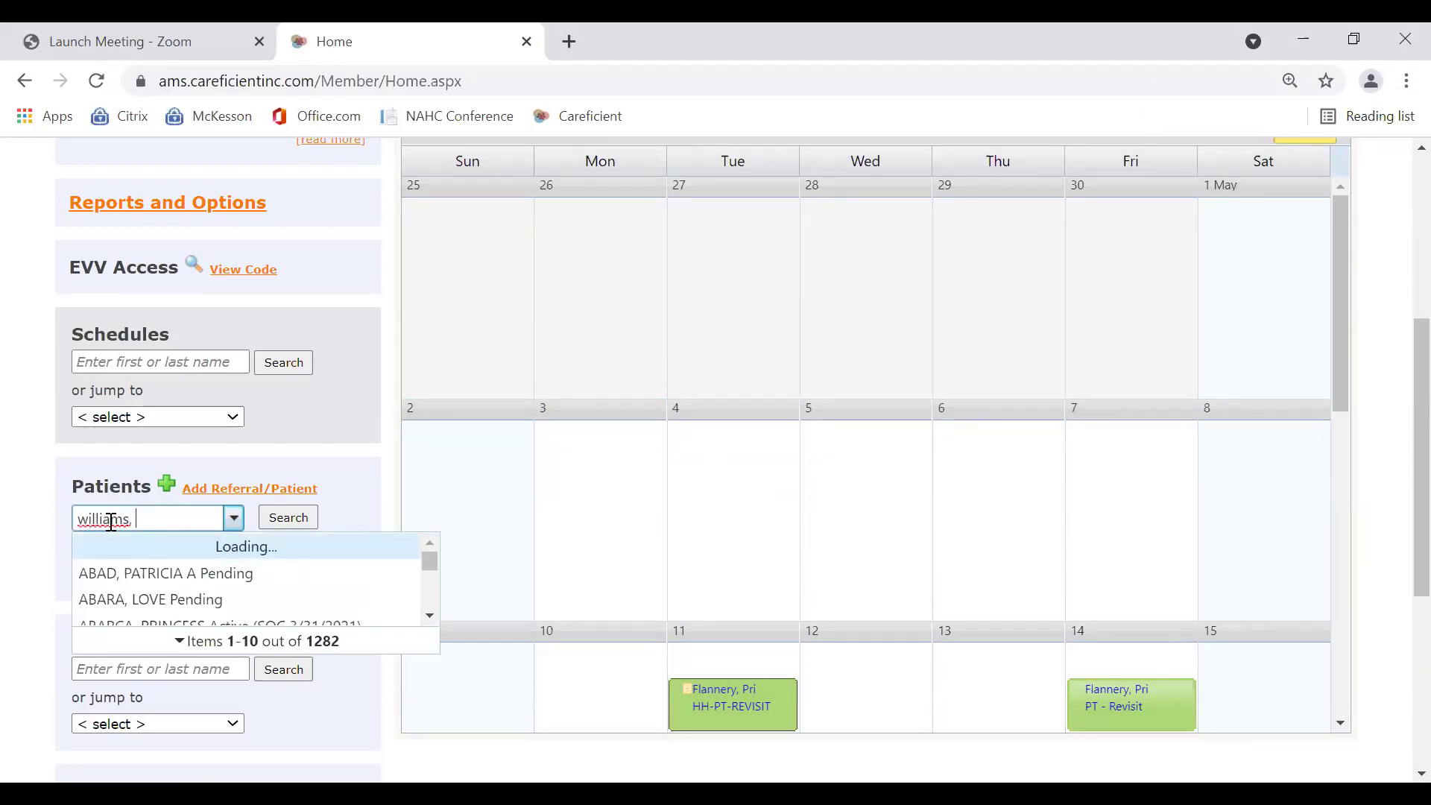
{"action": "type", "text": "d"}
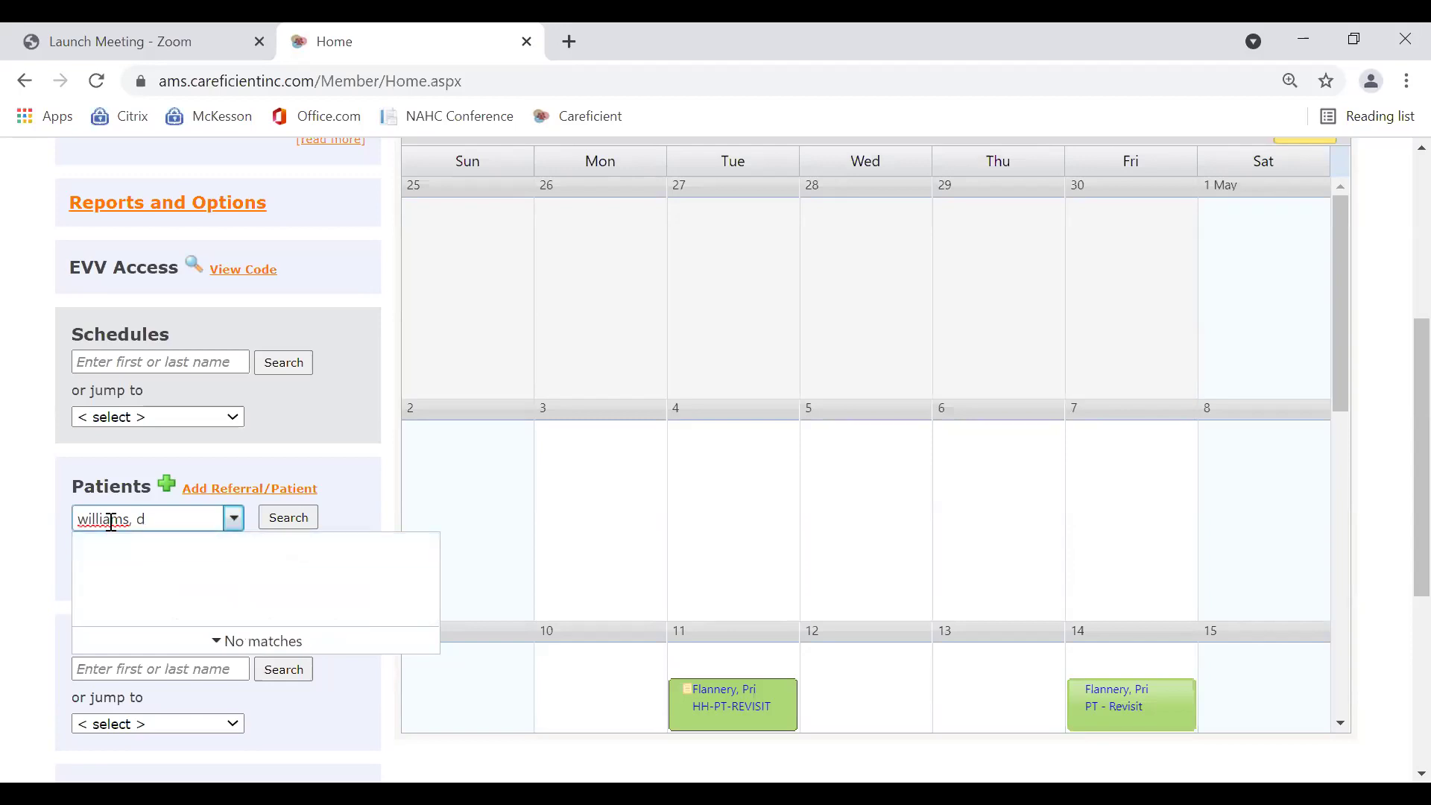
{"action": "key", "text": "BackSpace"}
{"action": "key", "text": "BackSpace"}
{"action": "key", "text": "BackSpace"}
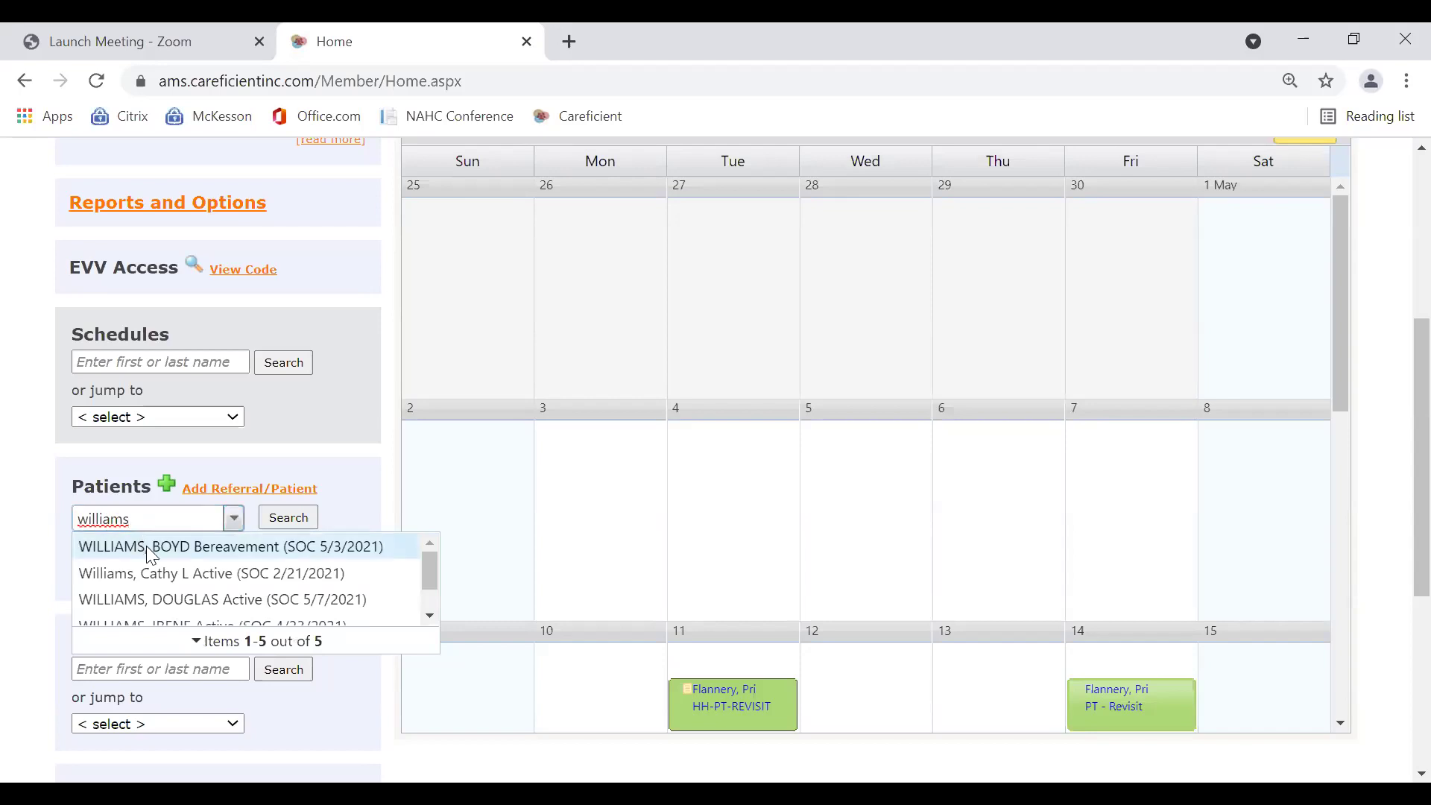
{"action": "left_click", "coordinate": [141, 599]}
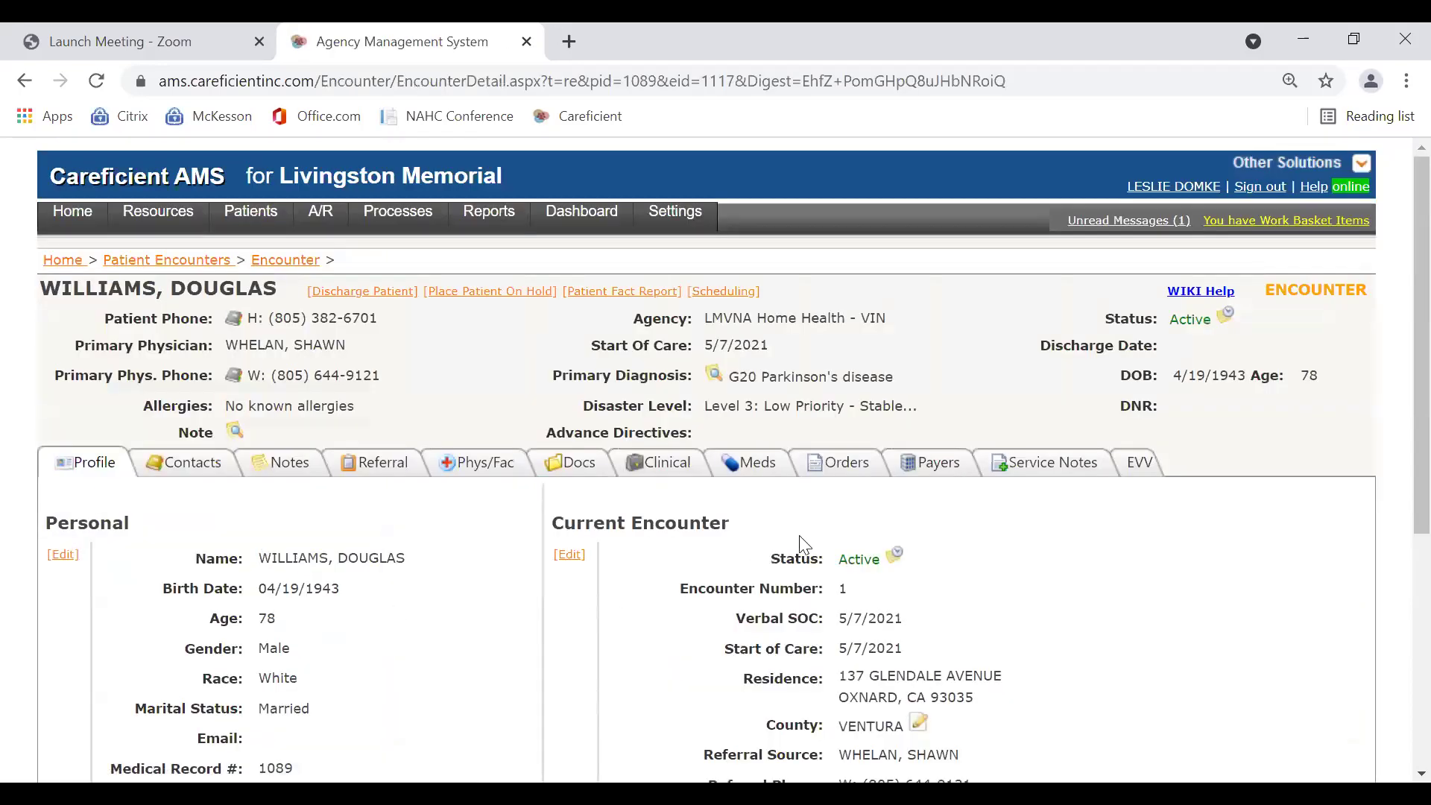
- In the patient's Service Notes, view the full service note of the 05/14/21 SN Routine Visit, review its task actions, and close it
{"action": "left_click", "coordinate": [1046, 472]}
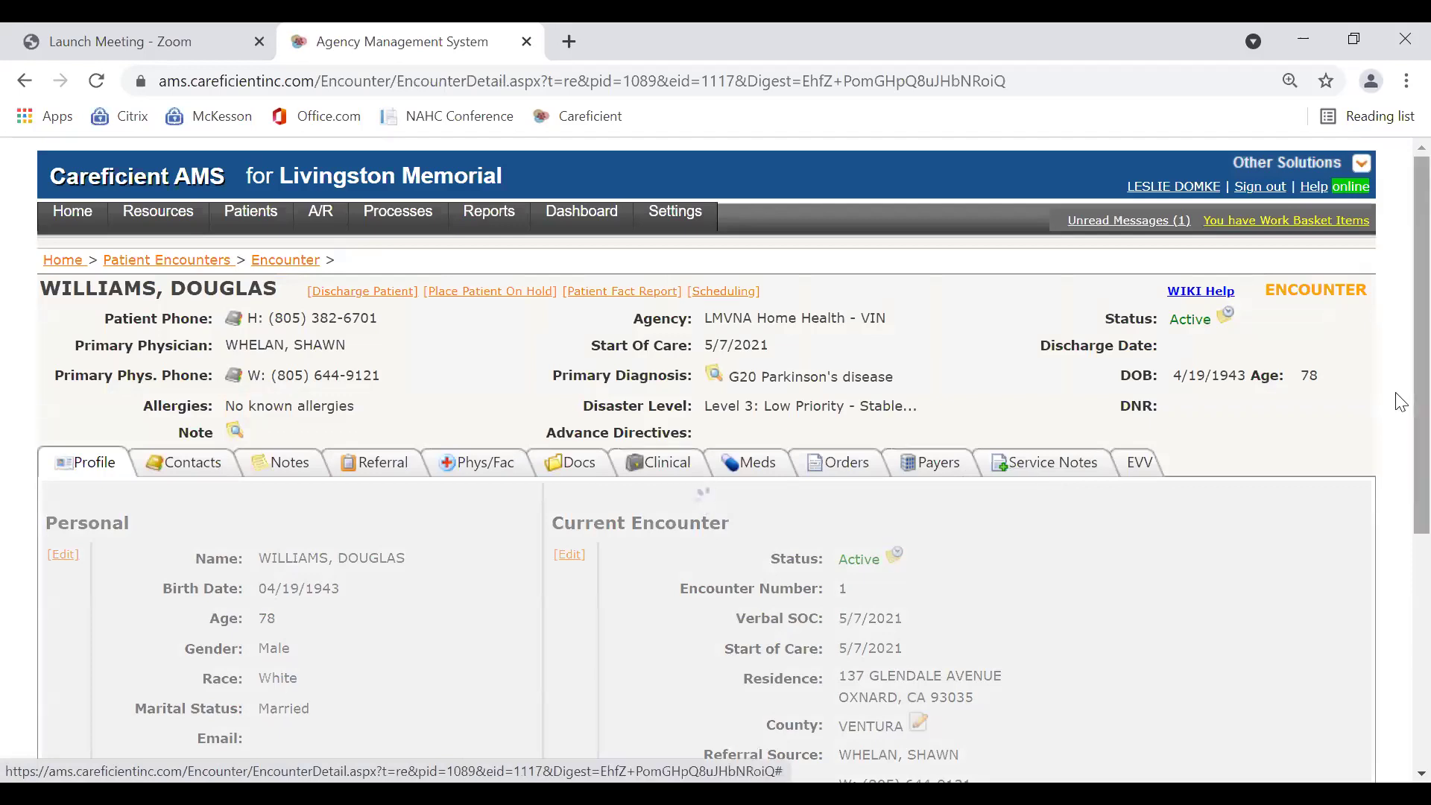
{"action": "scroll", "coordinate": [1401, 464], "scroll_direction": "down", "scroll_amount": 2}
{"action": "scroll", "coordinate": [1401, 464], "scroll_direction": "down", "scroll_amount": 4}
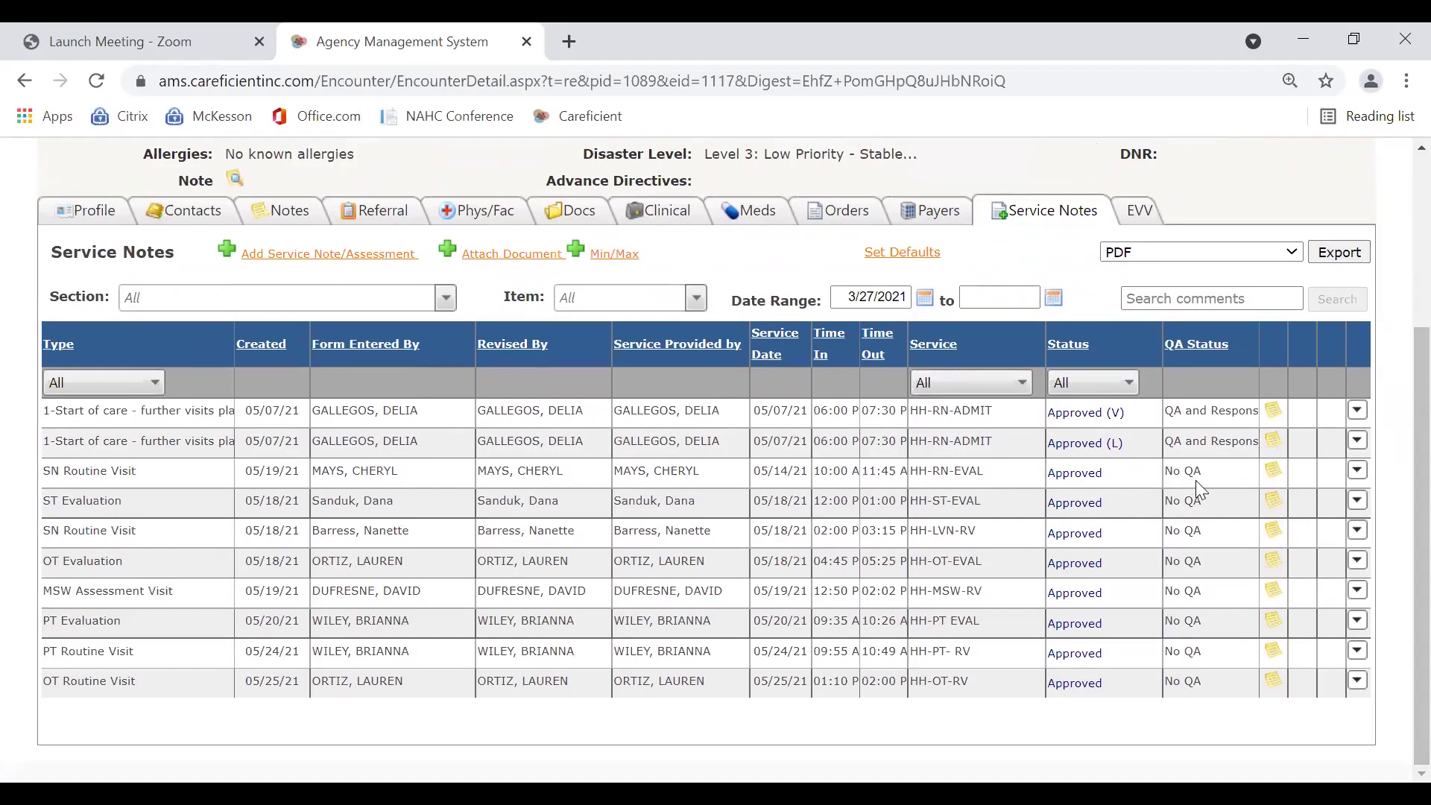
{"action": "left_click", "coordinate": [1358, 471]}
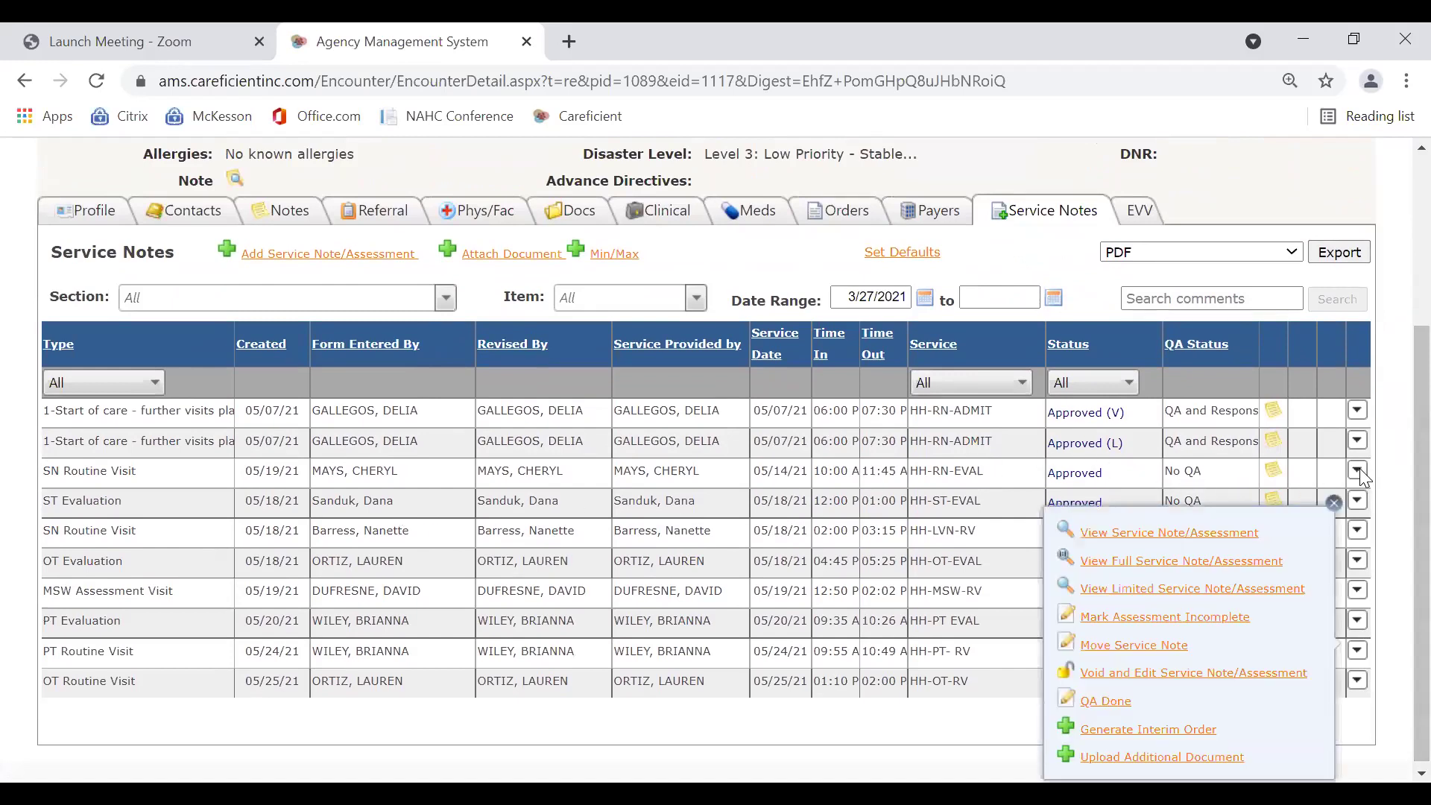
{"action": "left_click", "coordinate": [1226, 568]}
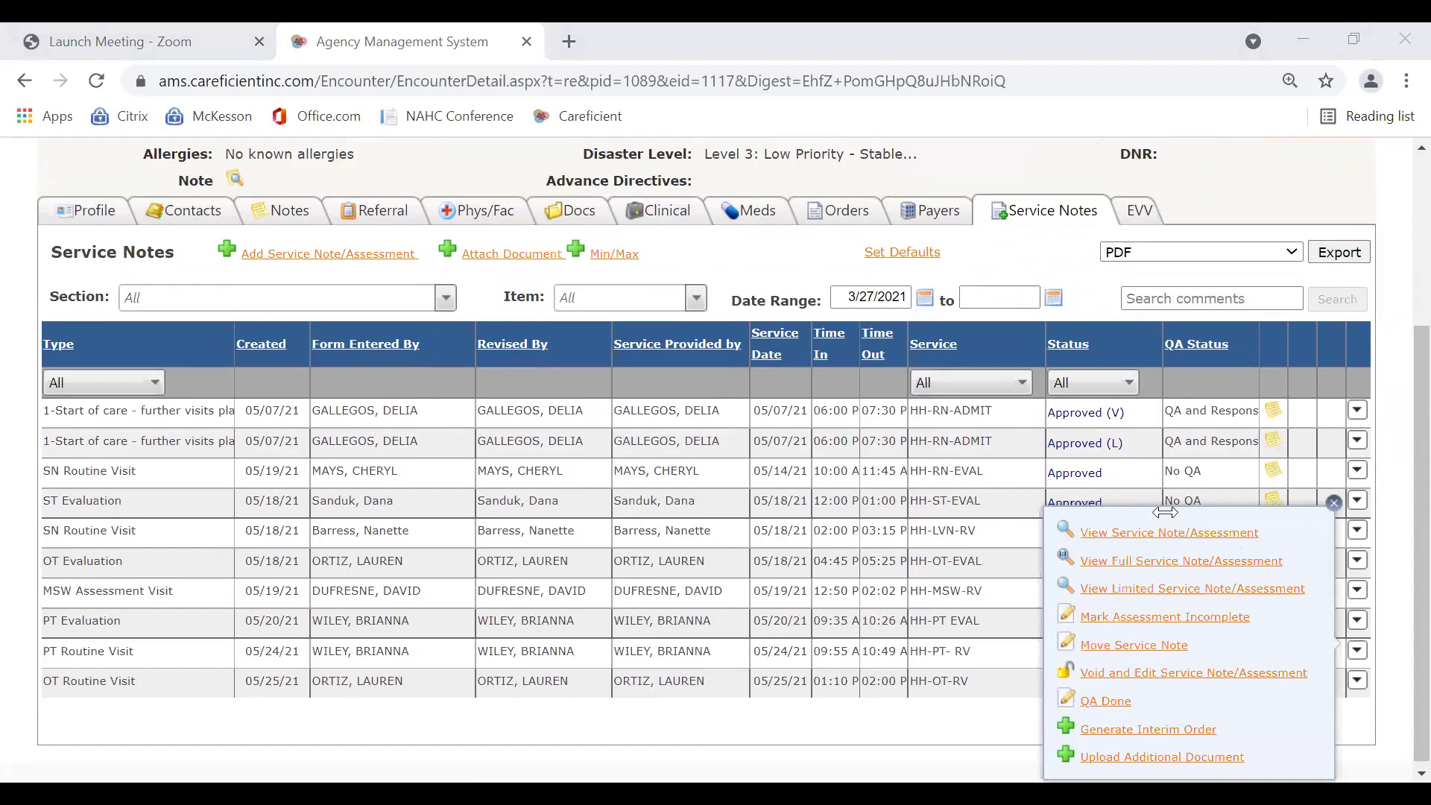
{"action": "key", "text": "ctrl+0"}
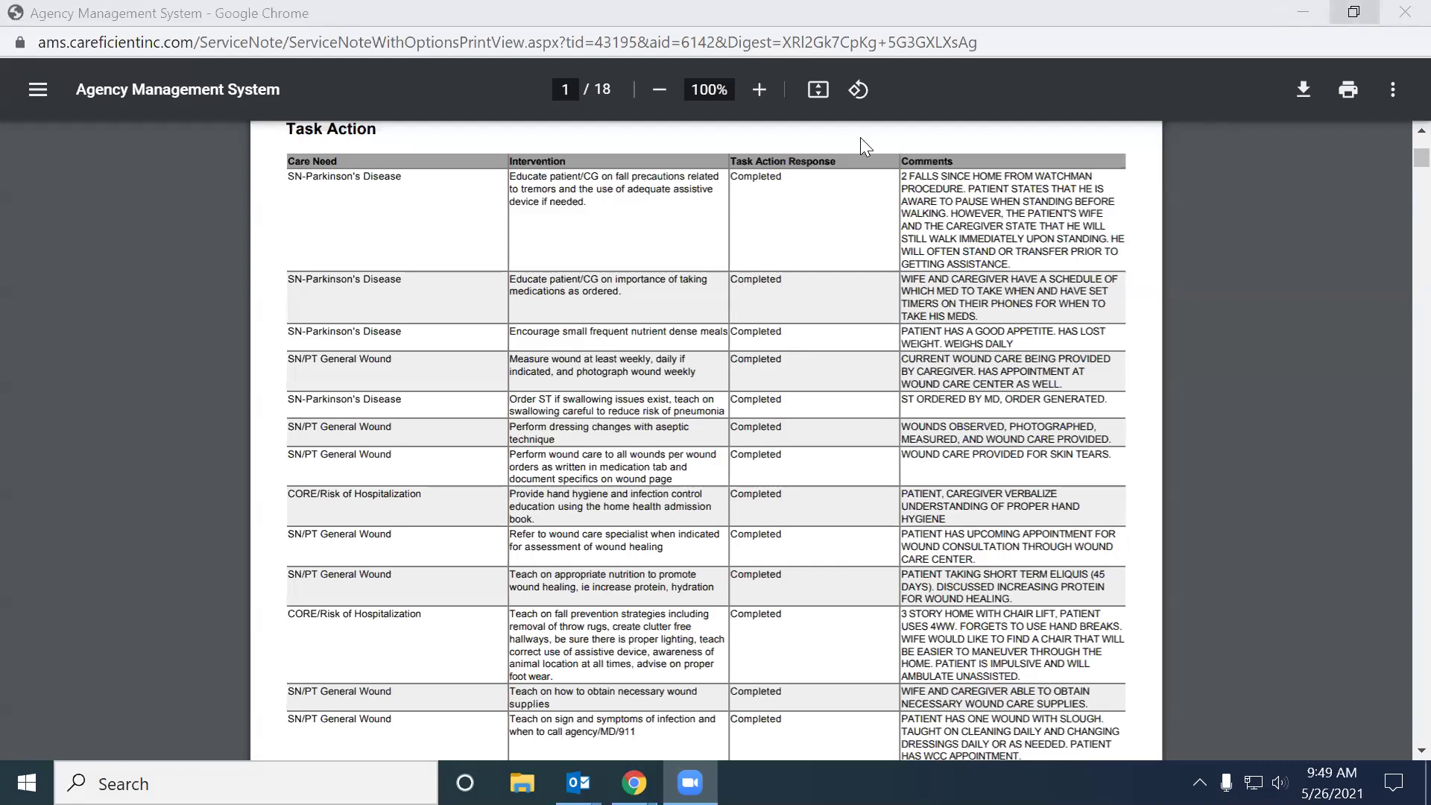
{"action": "left_click", "coordinate": [1401, 13]}
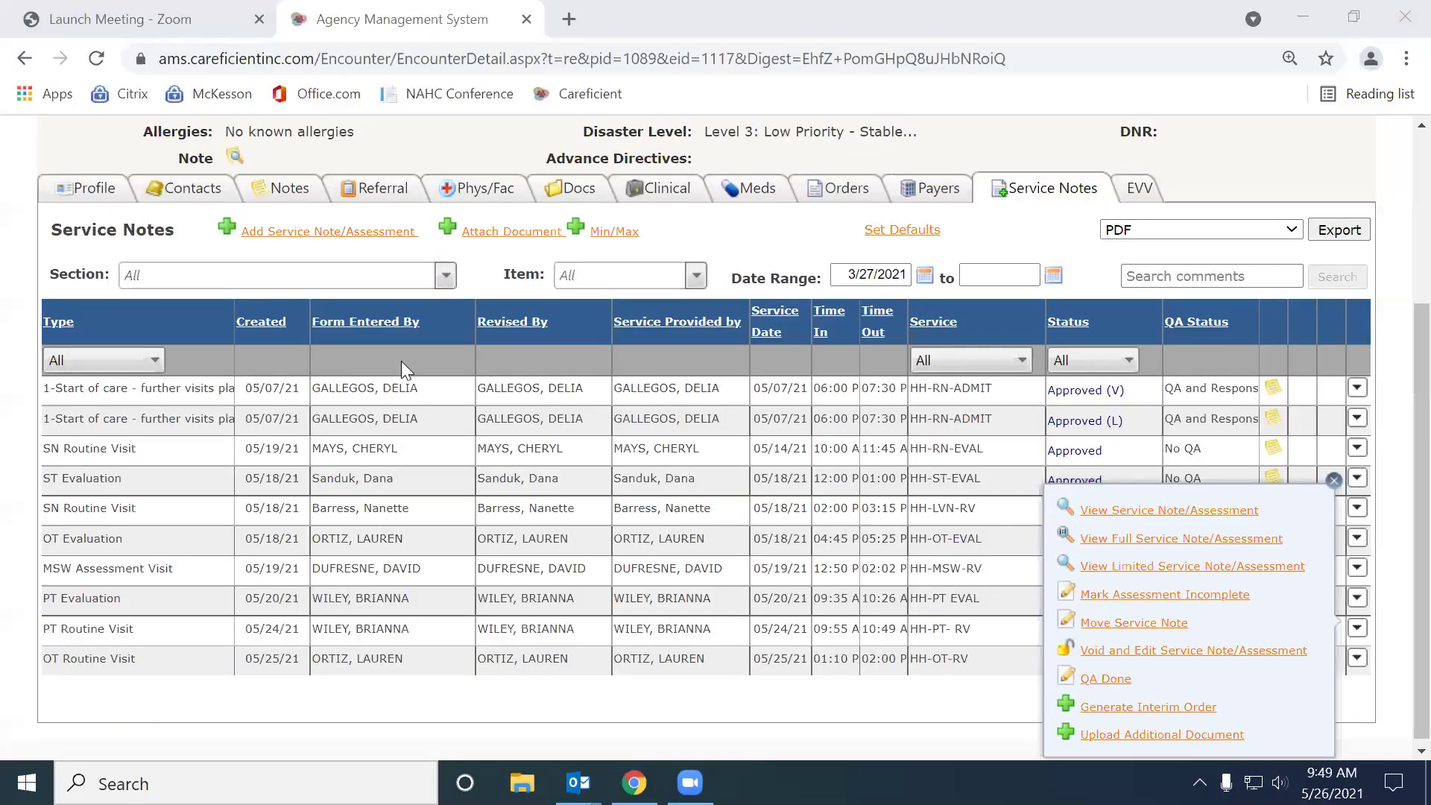
- Open the patient's Notes and look over the general notes and uploaded documents
{"action": "scroll", "coordinate": [261, 268], "scroll_direction": "up", "scroll_amount": 3}
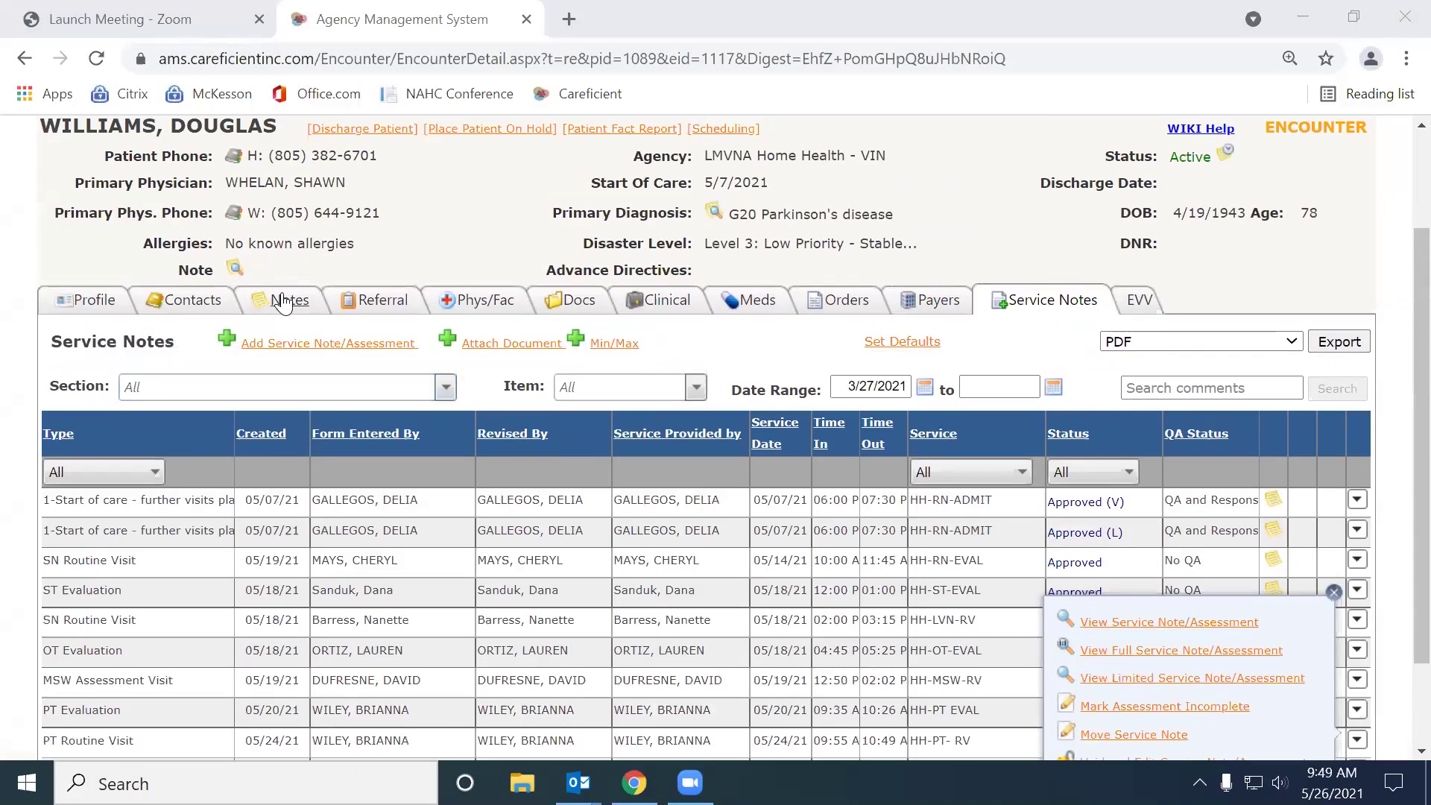
{"action": "left_click", "coordinate": [290, 302]}
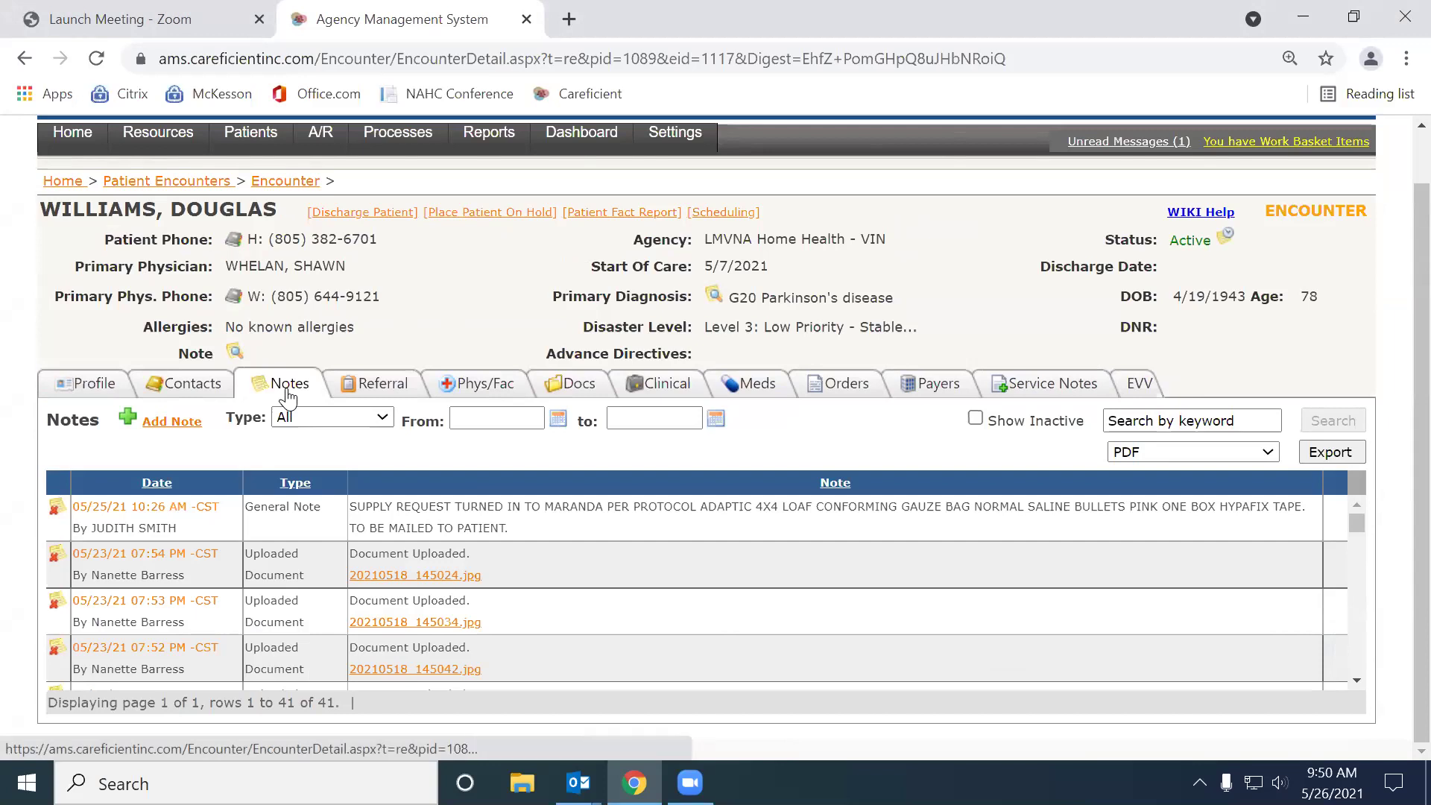
{"action": "scroll", "coordinate": [459, 541], "scroll_direction": "down", "scroll_amount": 3}
{"action": "scroll", "coordinate": [460, 541], "scroll_direction": "up", "scroll_amount": 6}
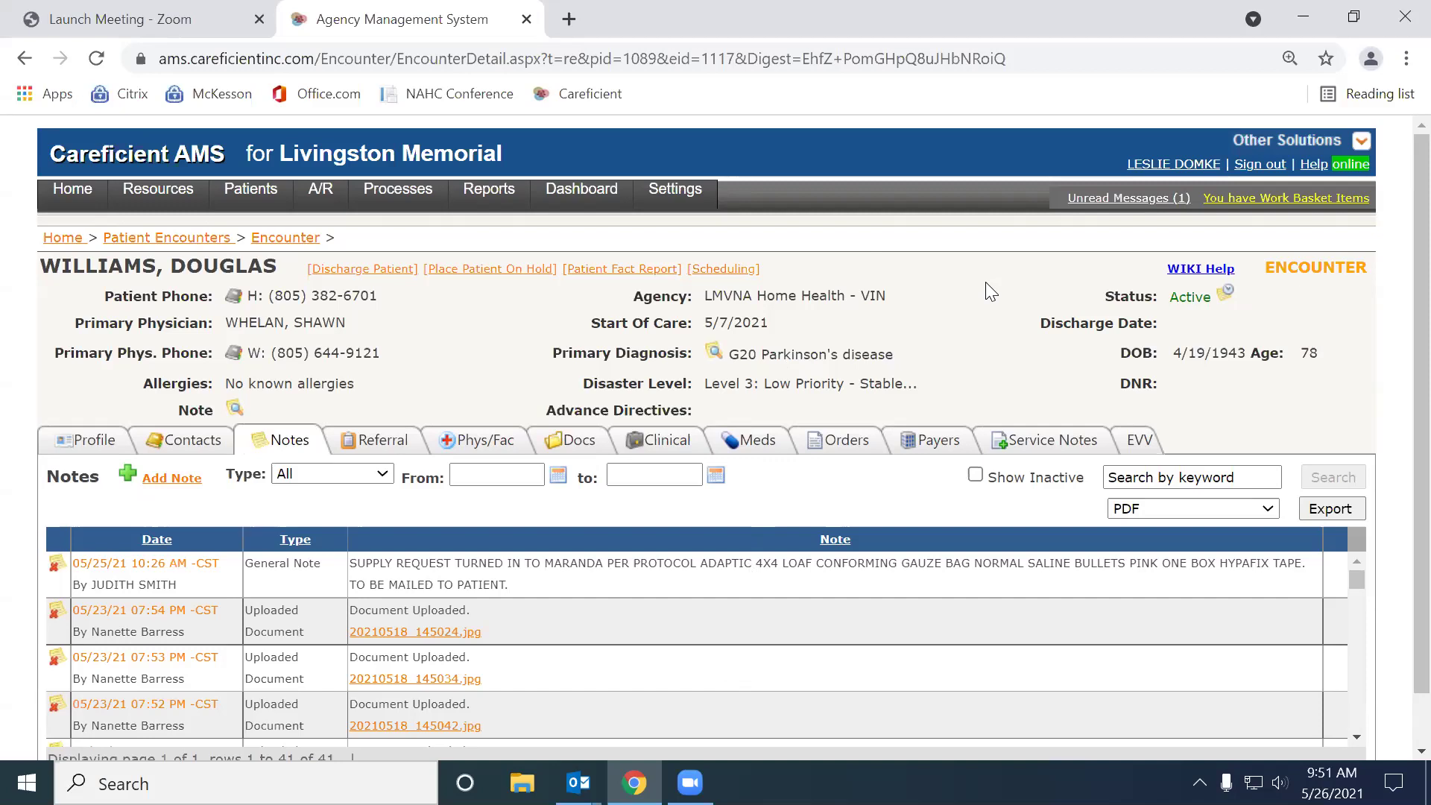
- Open the patient's scheduling and review the scheduled visits of all disciplines from May 7 through the first week of June 2021
{"action": "left_click", "coordinate": [744, 273]}
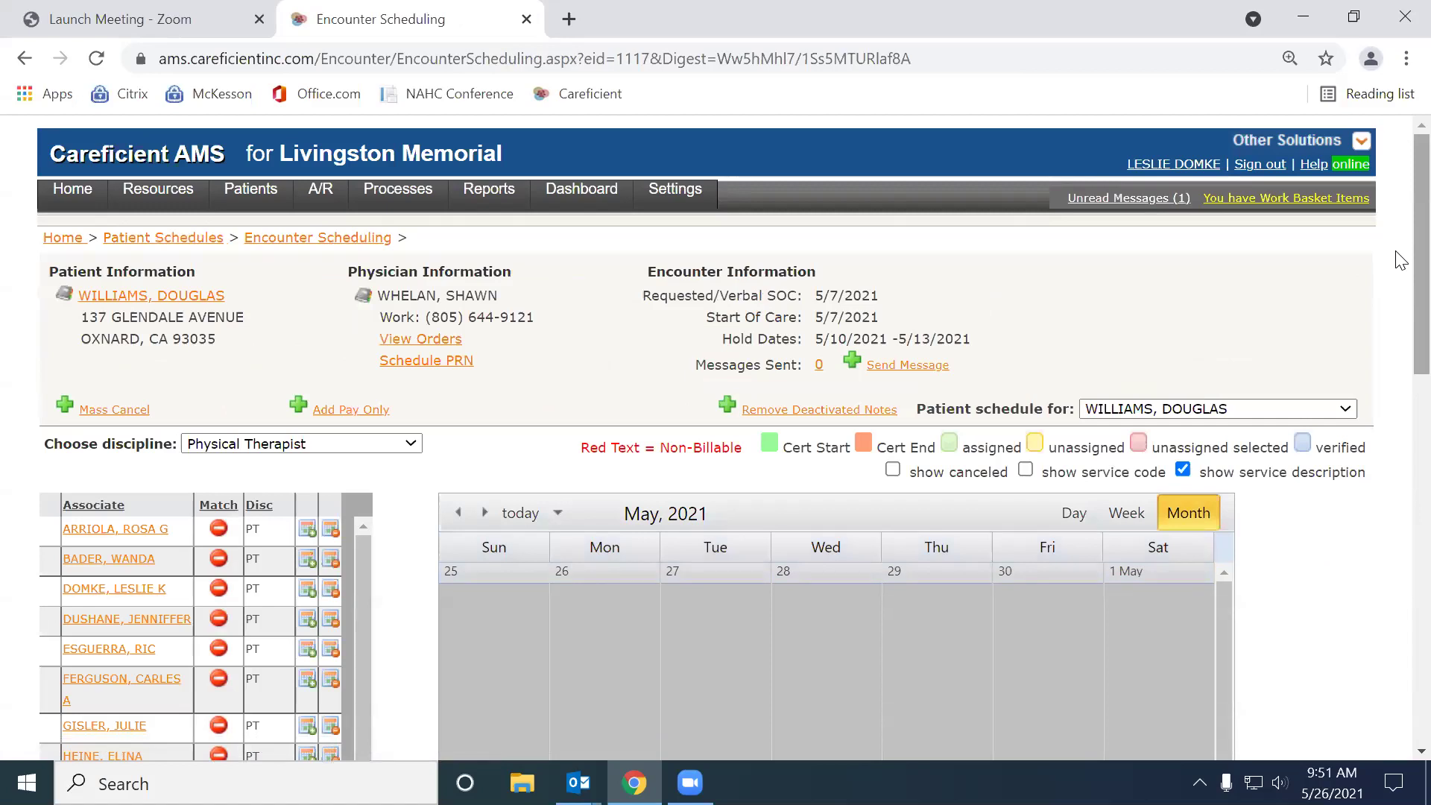
{"action": "scroll", "coordinate": [1401, 260], "scroll_direction": "down", "scroll_amount": 5}
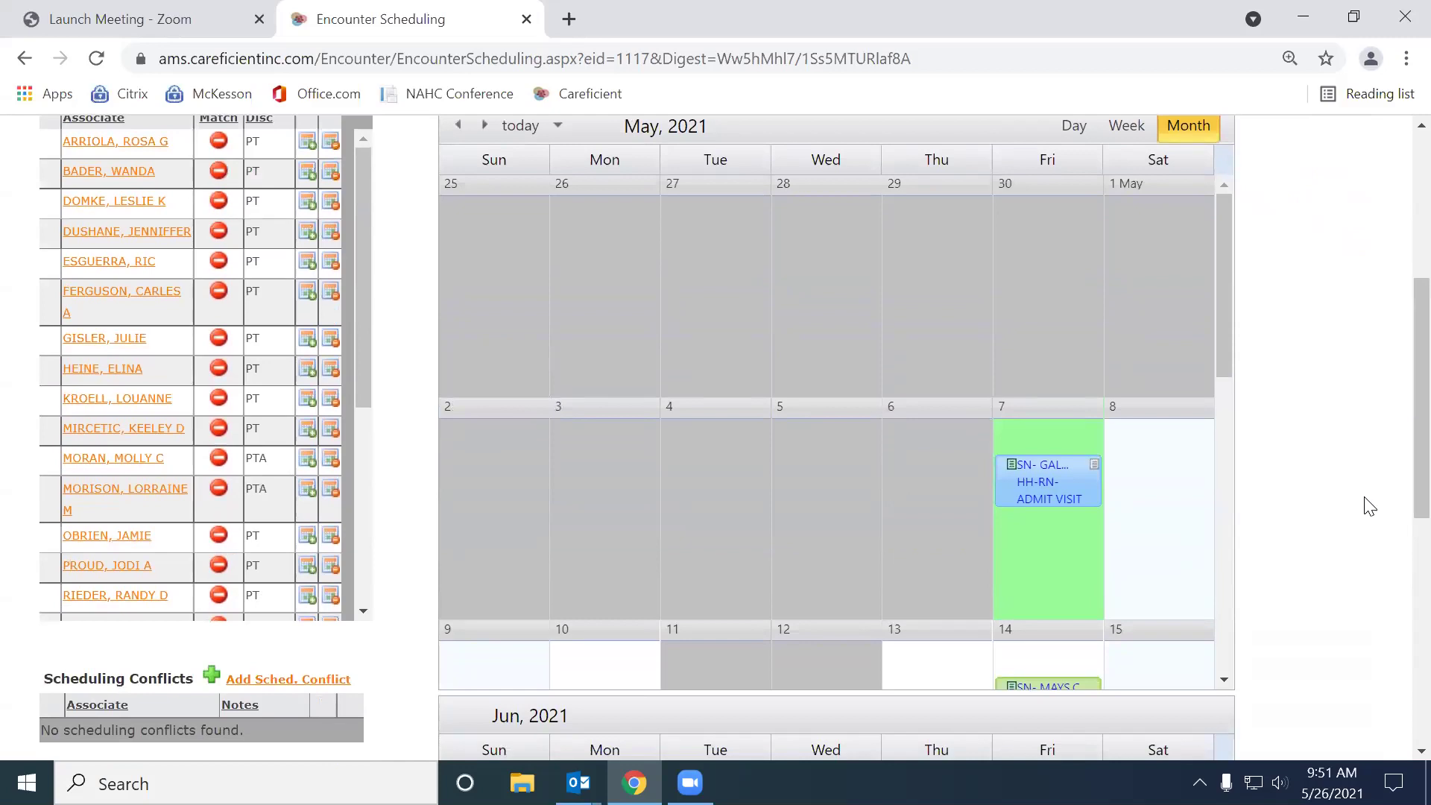
{"action": "left_click", "coordinate": [1223, 680]}
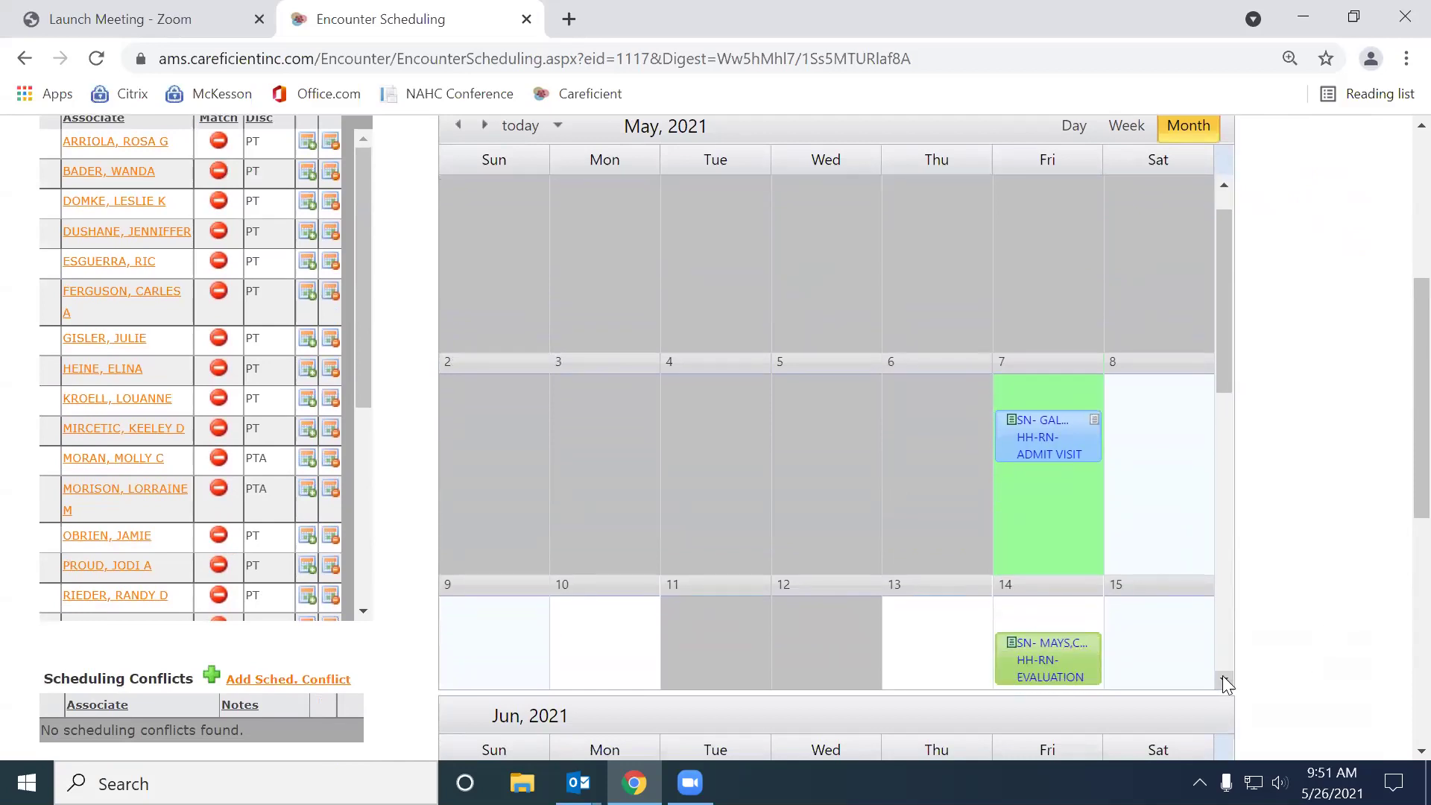
{"action": "left_click", "coordinate": [1223, 680]}
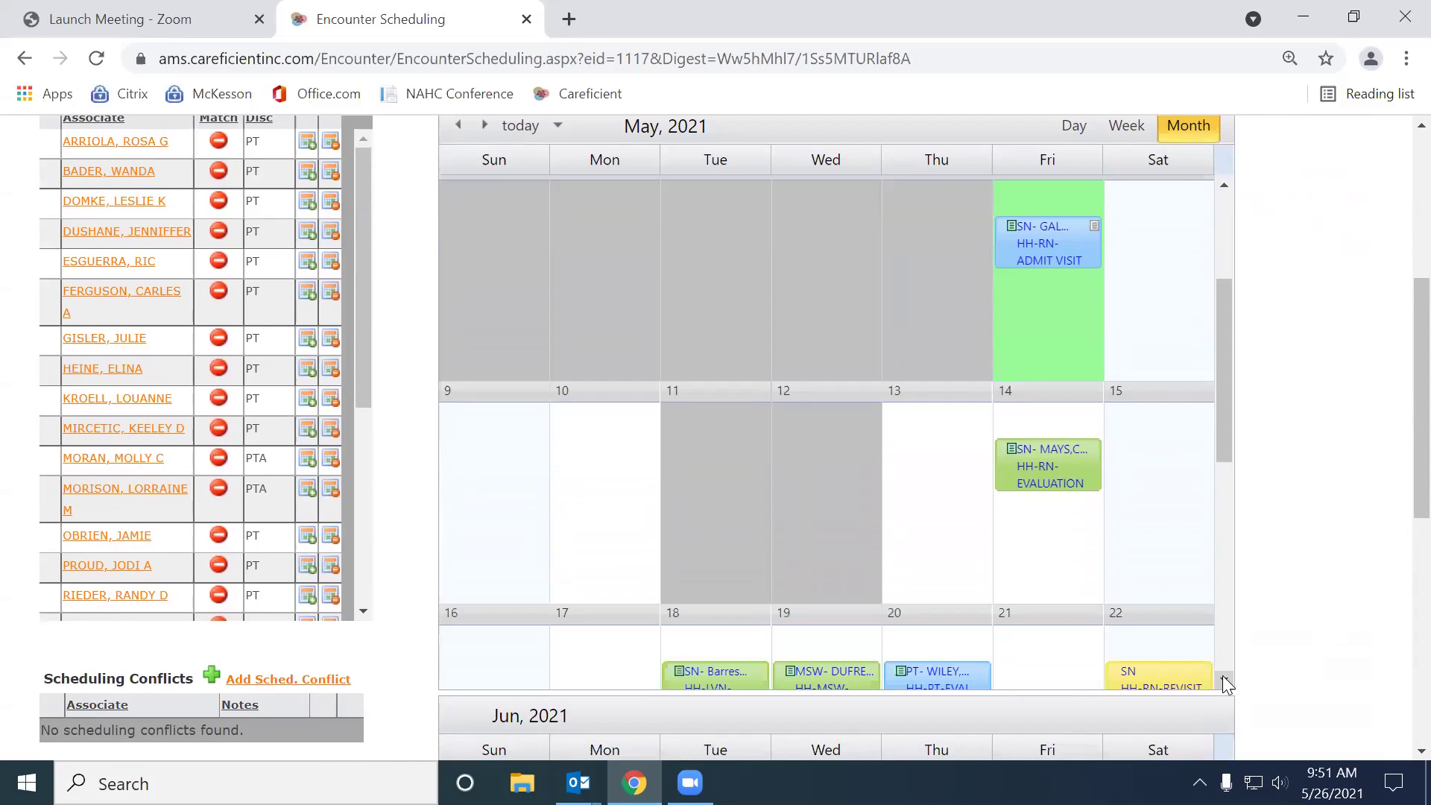
{"action": "left_click", "coordinate": [1223, 680]}
{"action": "left_click", "coordinate": [1223, 680]}
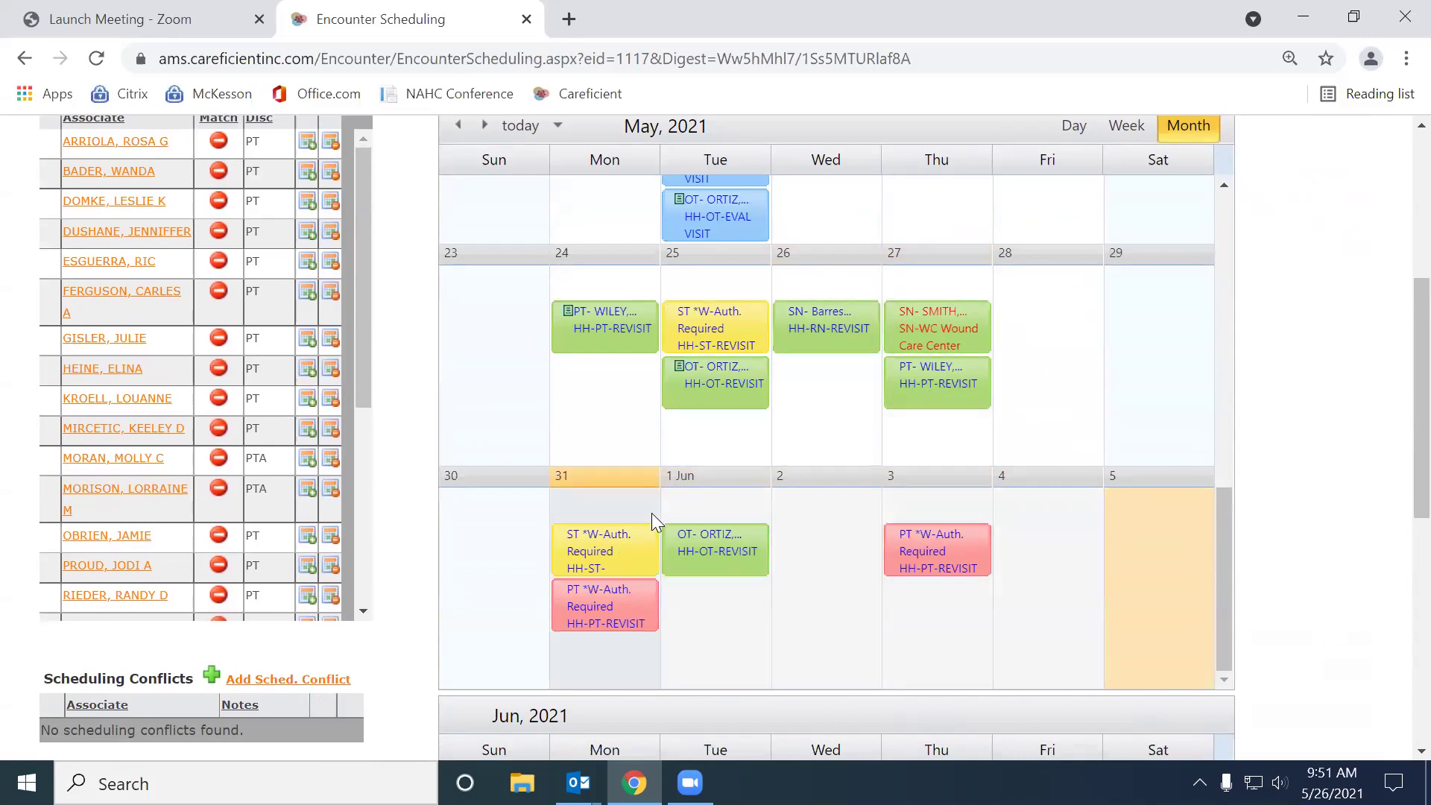
{"action": "mouse_move", "coordinate": [608, 542]}
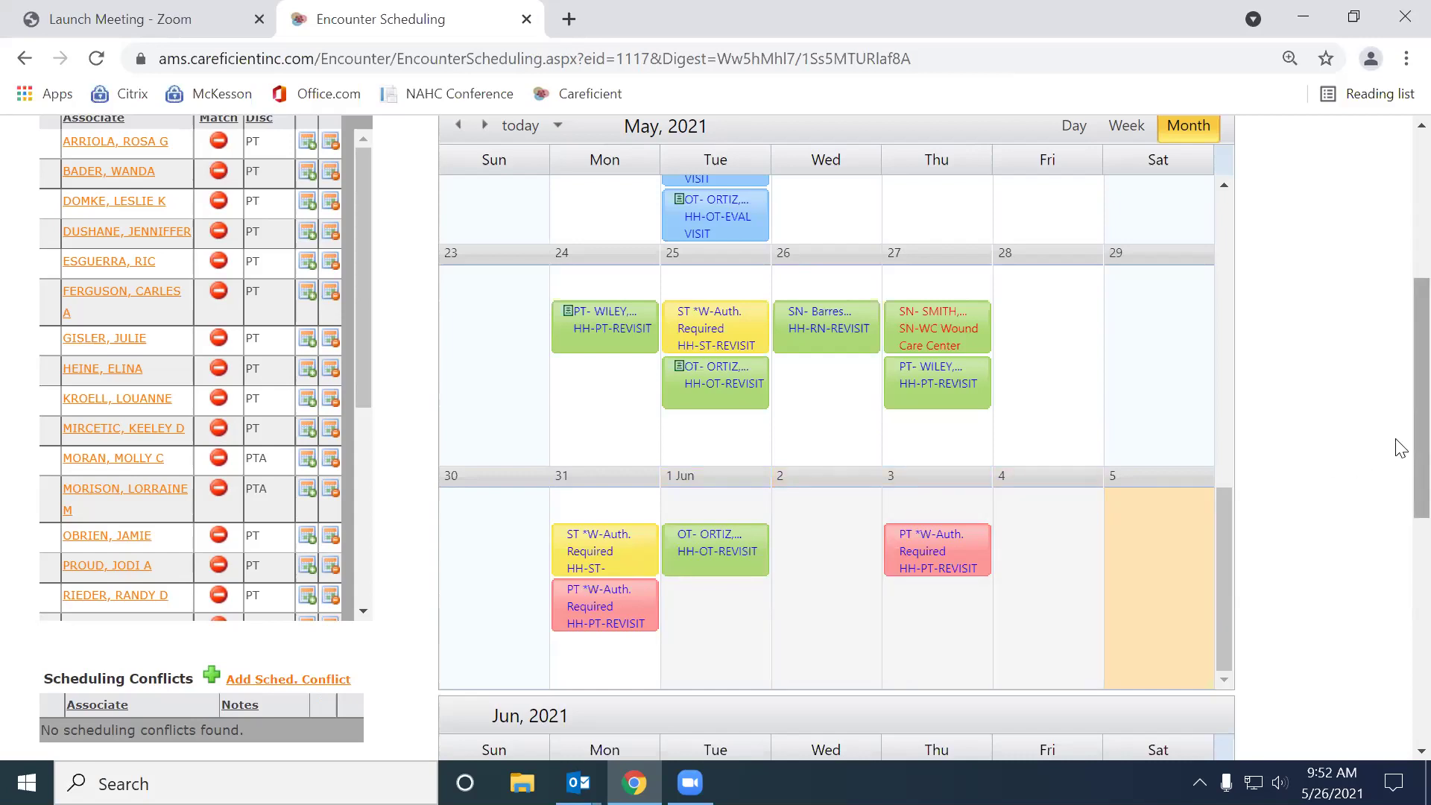
{"action": "scroll", "coordinate": [1402, 451], "scroll_direction": "up", "scroll_amount": 5}
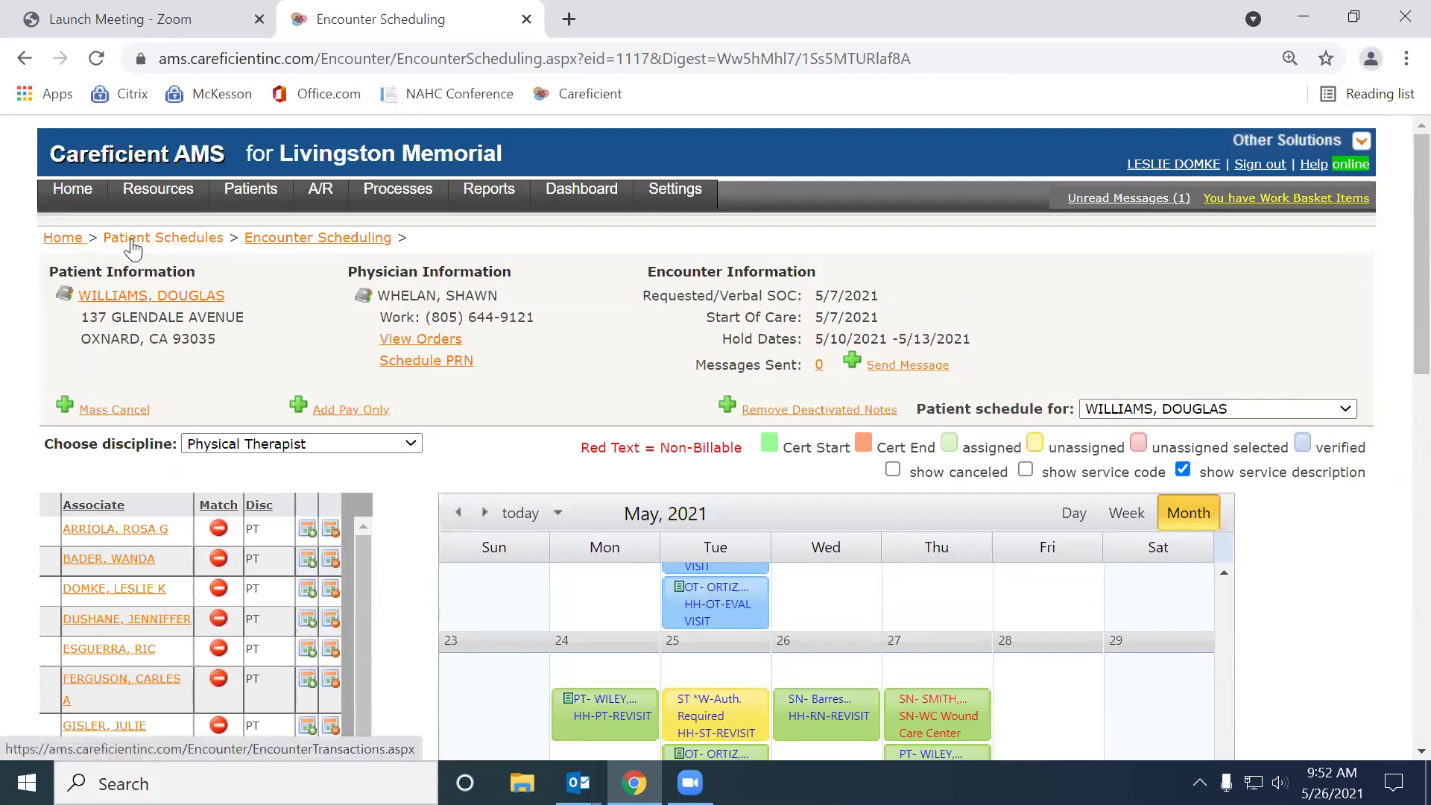
- Return to the home page and begin a new patient lookup in the Patients search
{"action": "left_click", "coordinate": [56, 246]}
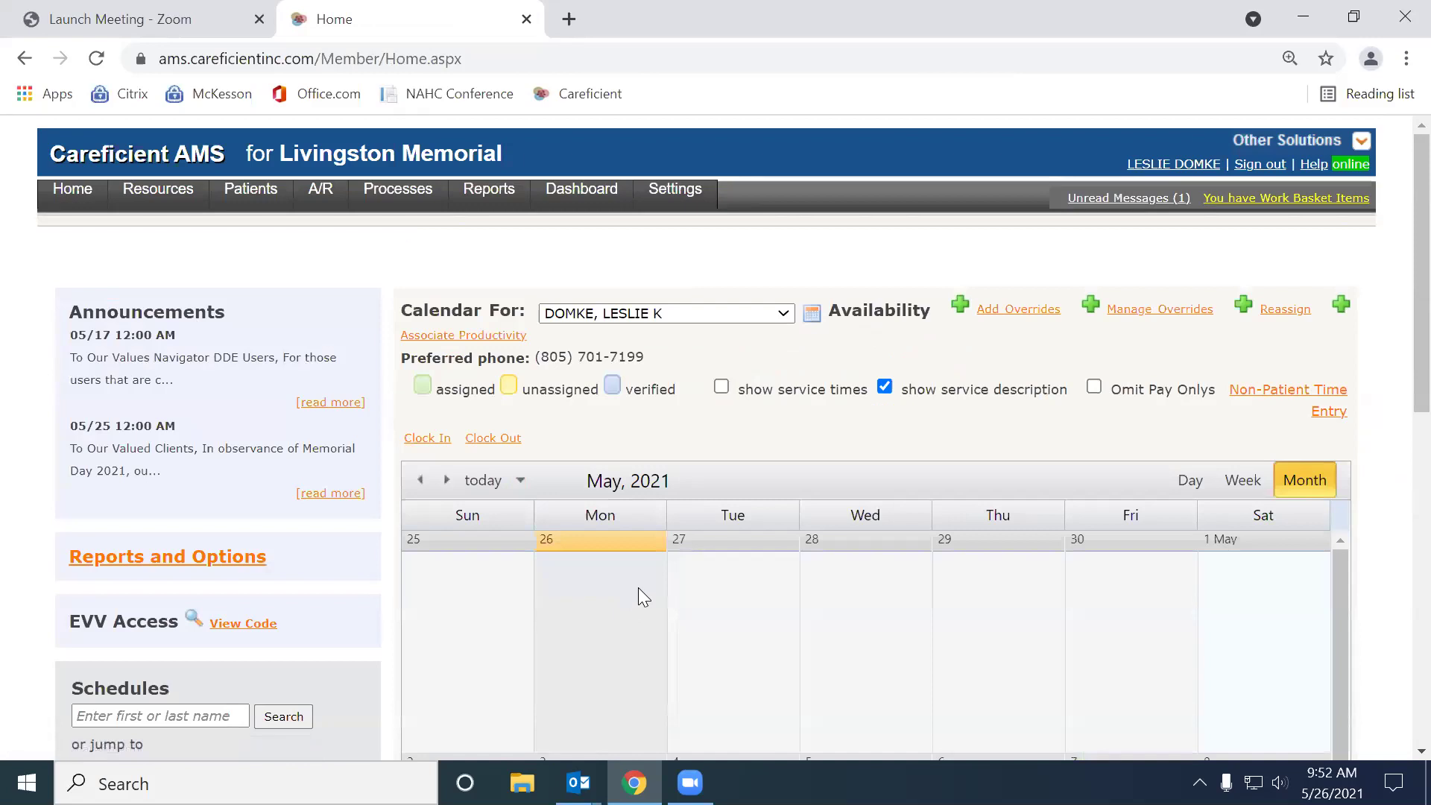
{"action": "scroll", "coordinate": [638, 600], "scroll_direction": "down", "scroll_amount": 3}
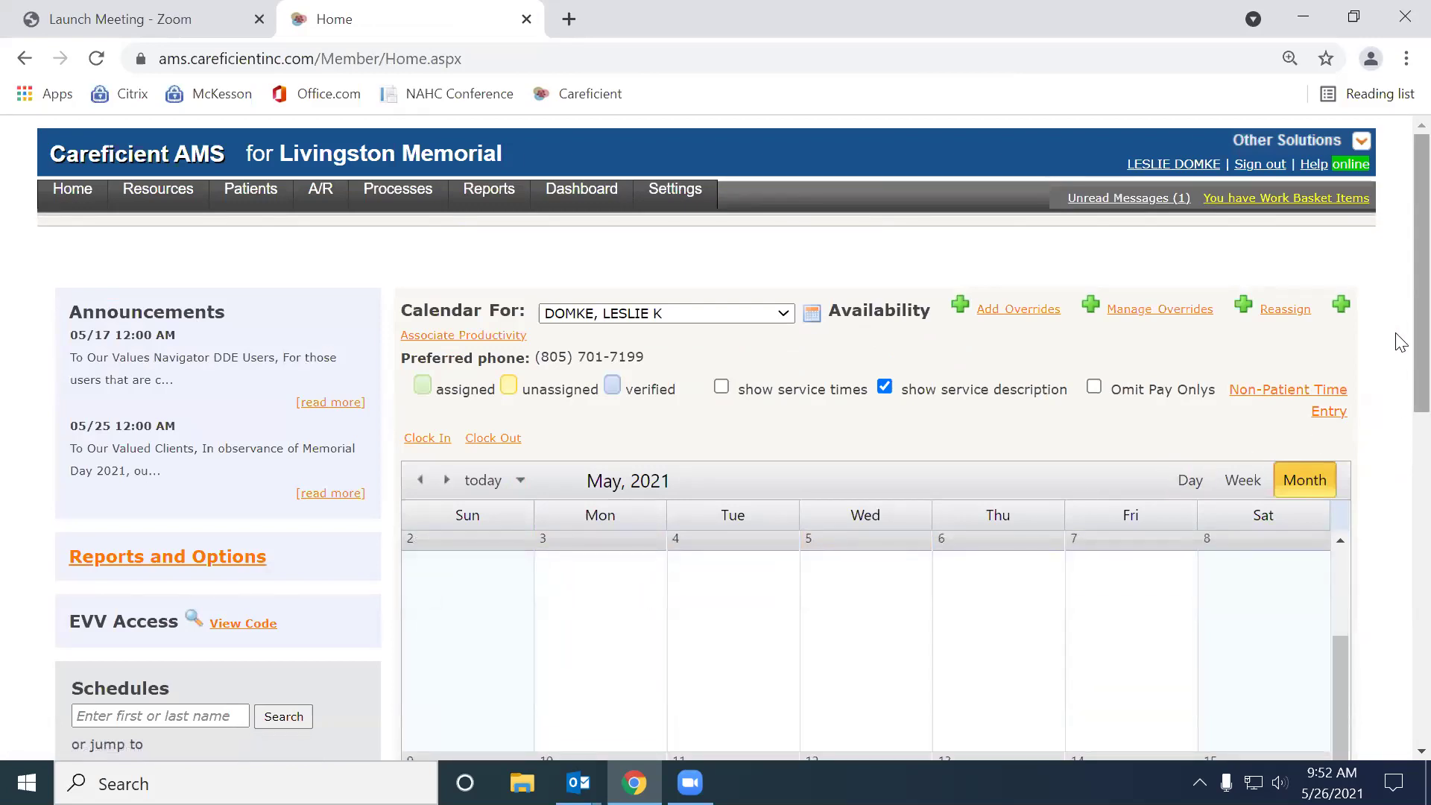
{"action": "scroll", "coordinate": [1400, 380], "scroll_direction": "down", "scroll_amount": 1}
{"action": "scroll", "coordinate": [1400, 393], "scroll_direction": "down", "scroll_amount": 3}
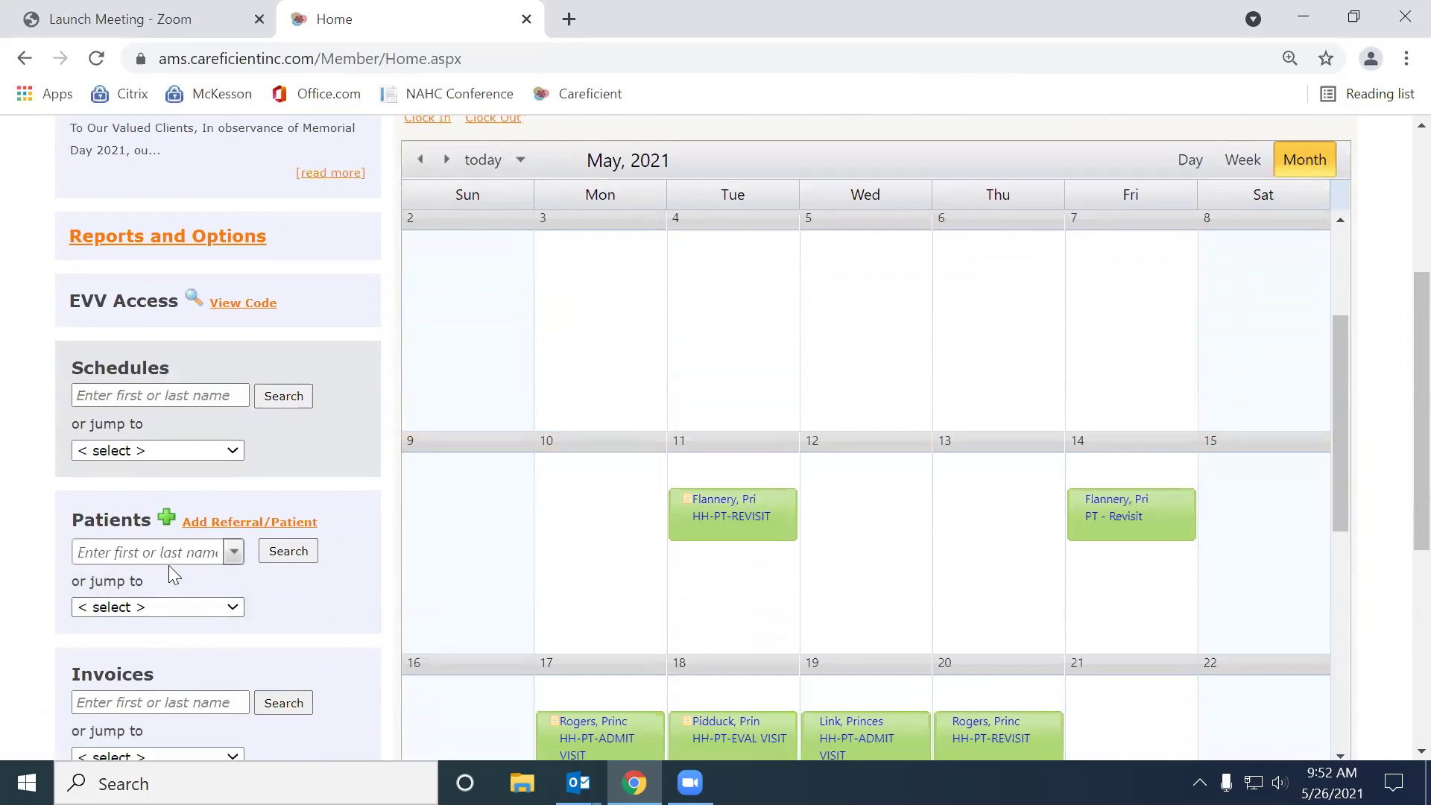
{"action": "left_click", "coordinate": [144, 548]}
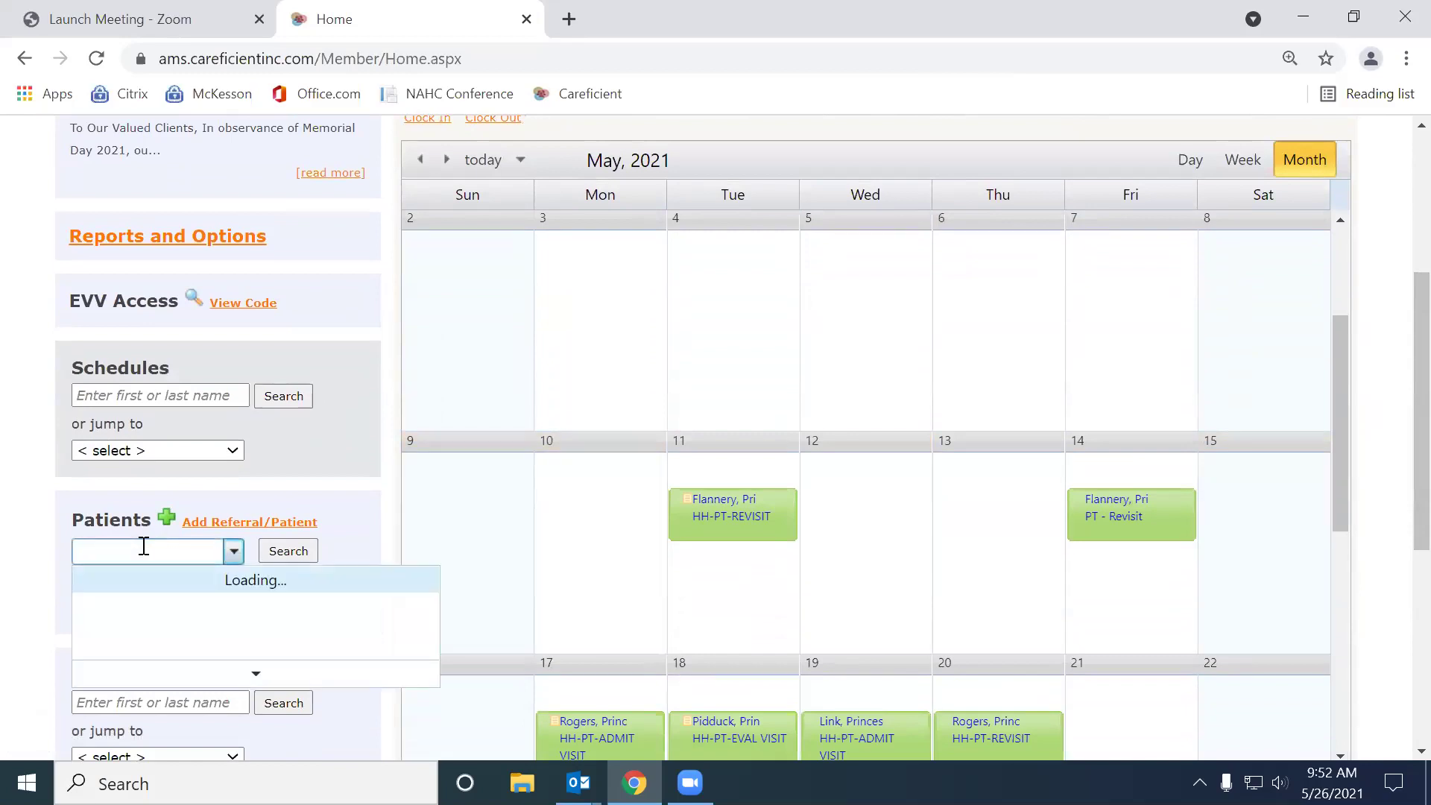